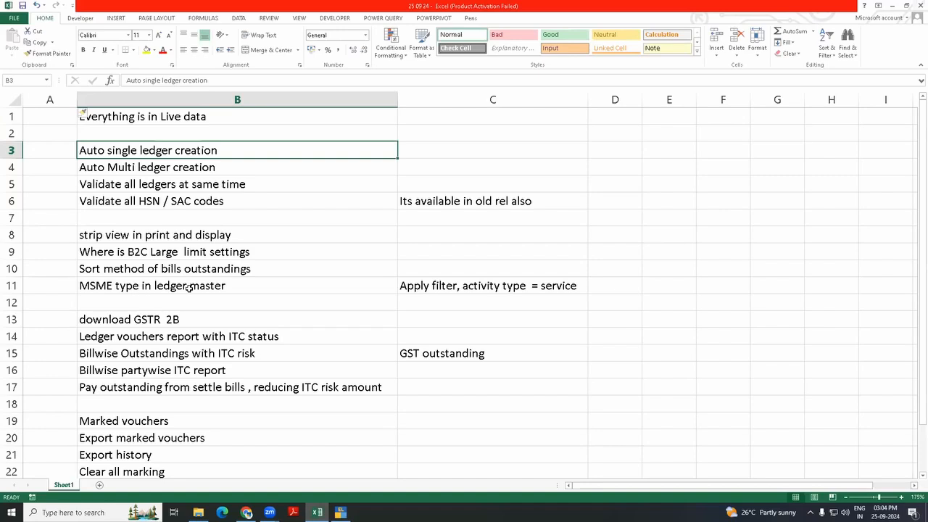
# Review the session topics in column B, from the live data note through the ledger creation and validation items.
pyautogui.press('Up')
pyautogui.press('Up')
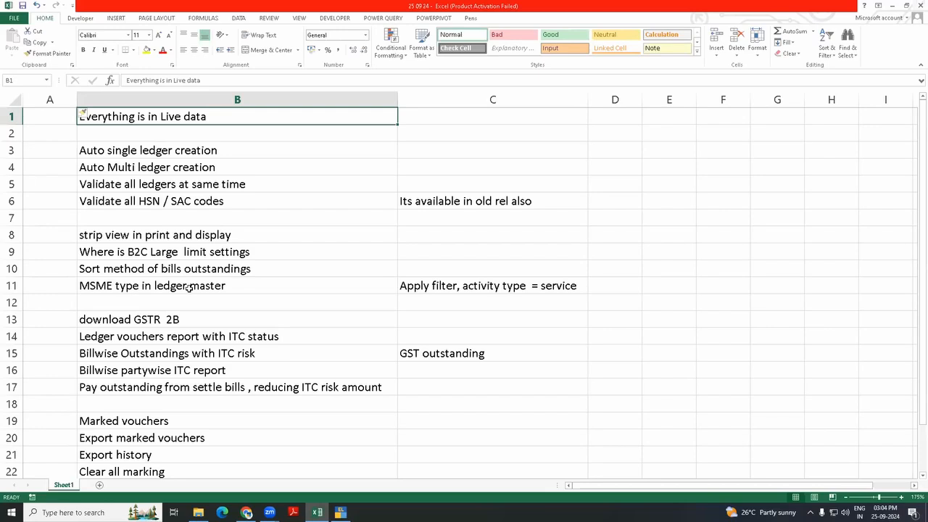
pyautogui.press('Down')
pyautogui.press('Down')
pyautogui.press('Down')
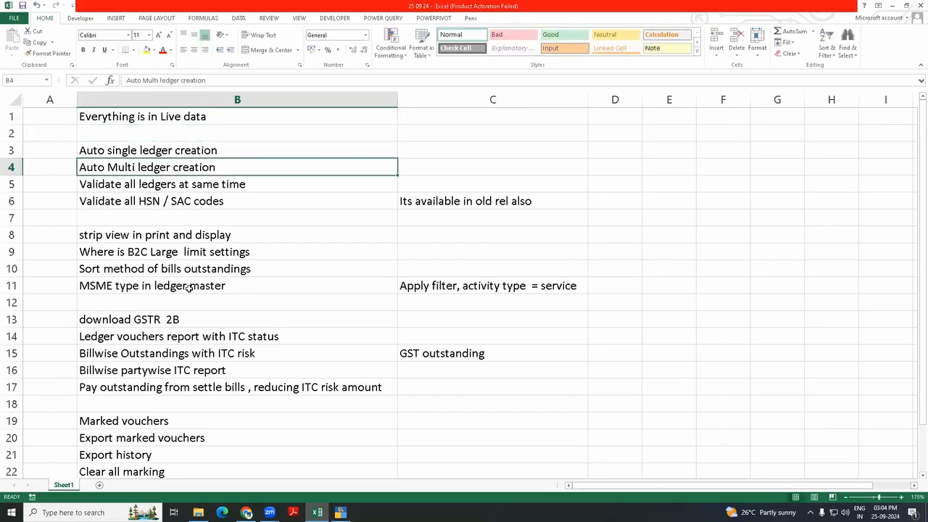
pyautogui.press('Down')
pyautogui.press('Down')
pyautogui.press('Down')
pyautogui.press('Up')
pyautogui.press('Up')
pyautogui.press('Up')
pyautogui.press('Up')
pyautogui.press('Up')
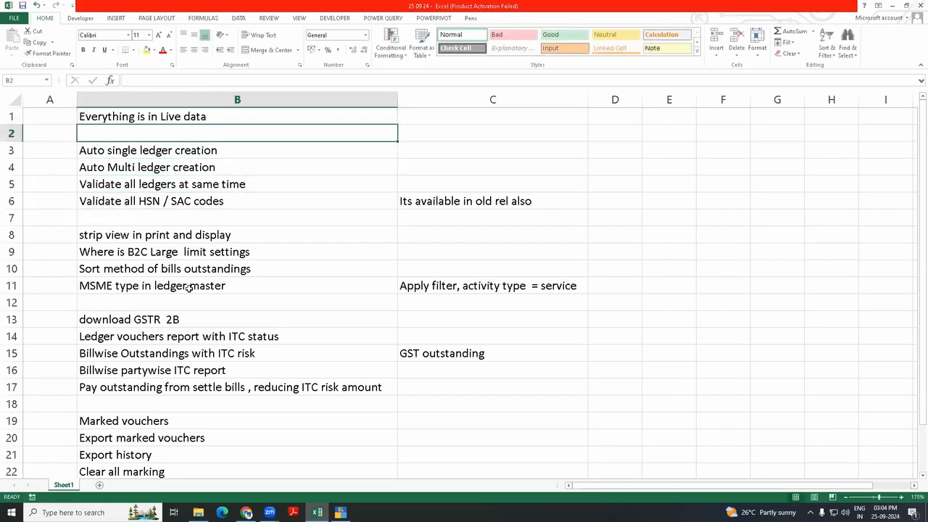
pyautogui.click(206, 151)
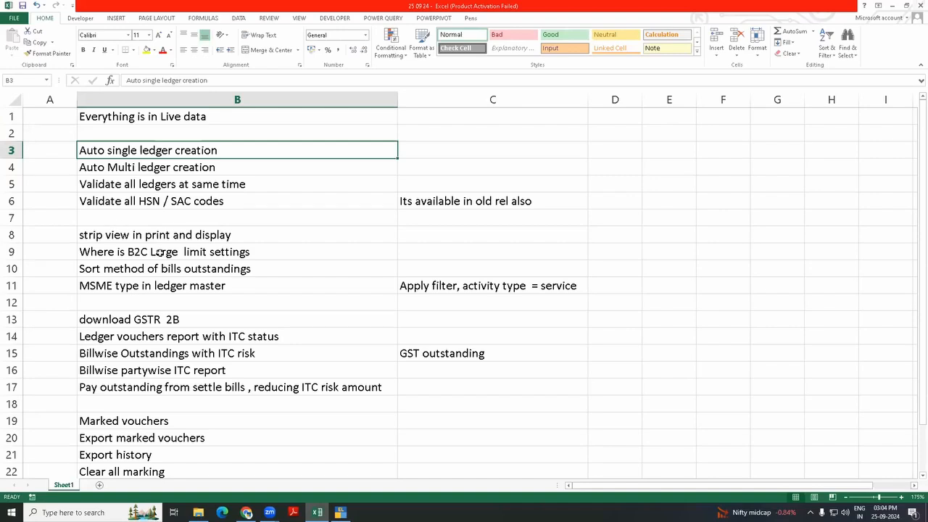
# Review the marked voucher topics in B19:B22 and return to the Auto single ledger creation topic in B3.
pyautogui.scroll(-2, 159, 252)
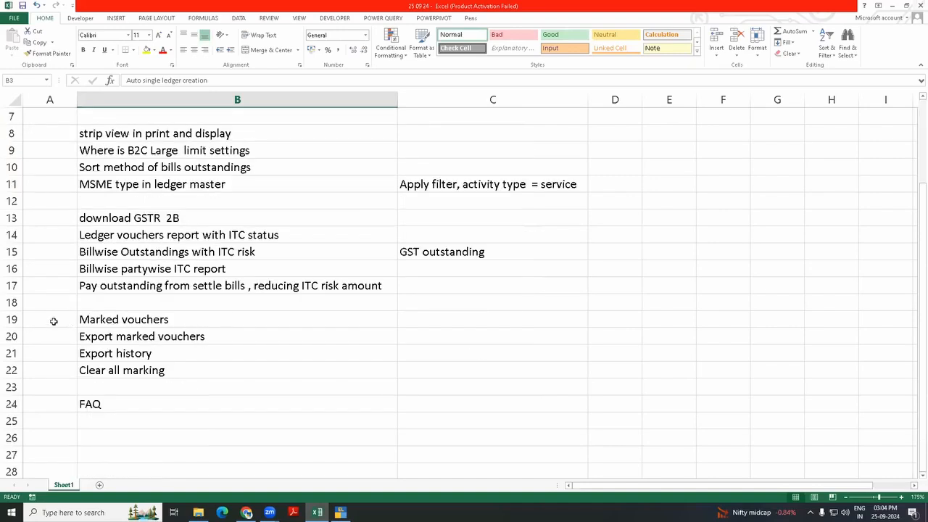
pyautogui.moveTo(107, 317); pyautogui.dragTo(124, 371)
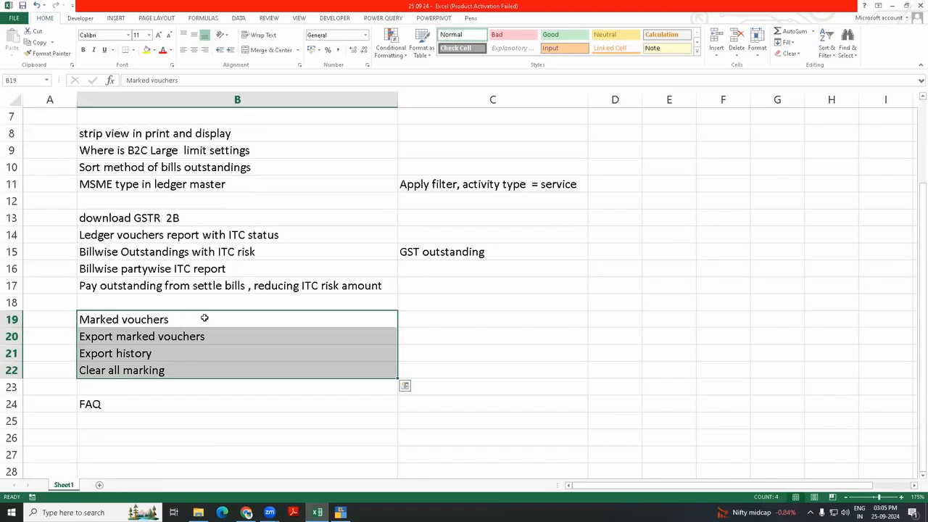
pyautogui.scroll(2, 204, 317)
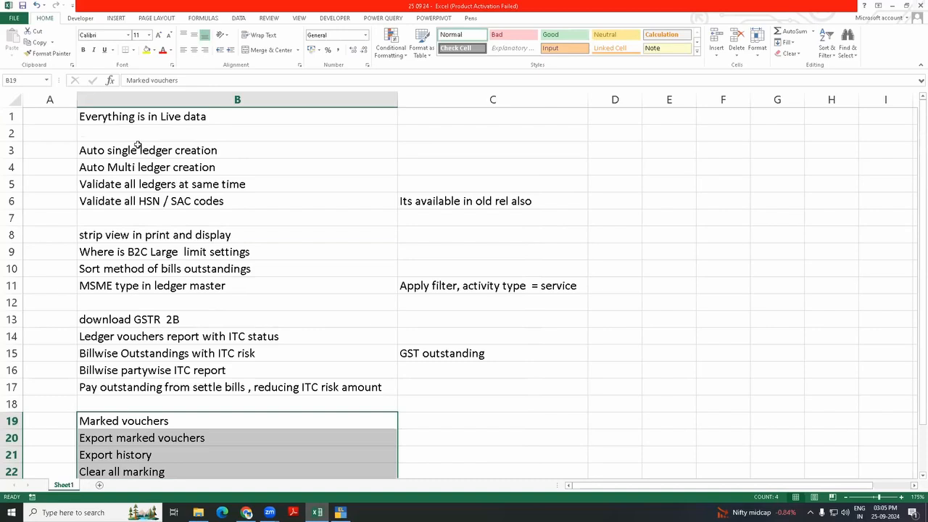
pyautogui.click(115, 151)
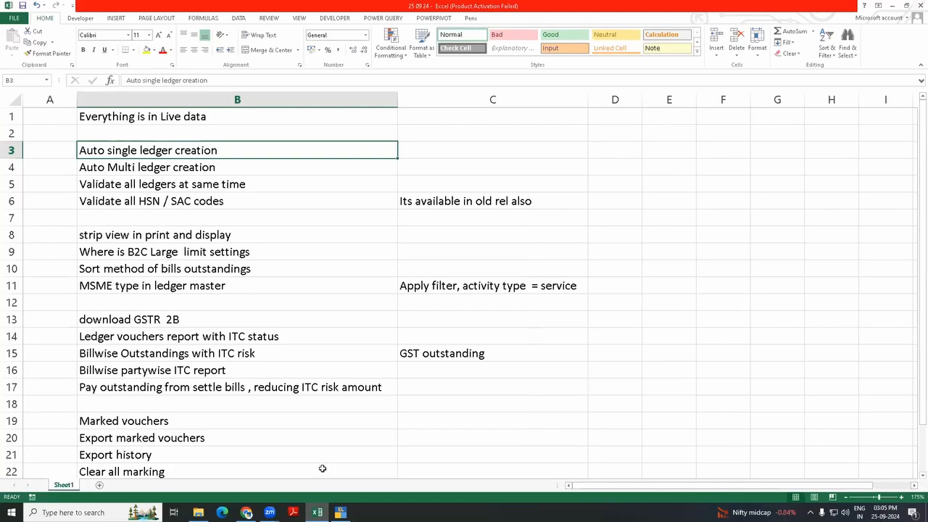
# Switch to TallyPrime, leave GST Reports for the Gateway of Tally, and glance back at the Excel topic list.
pyautogui.click(340, 513)
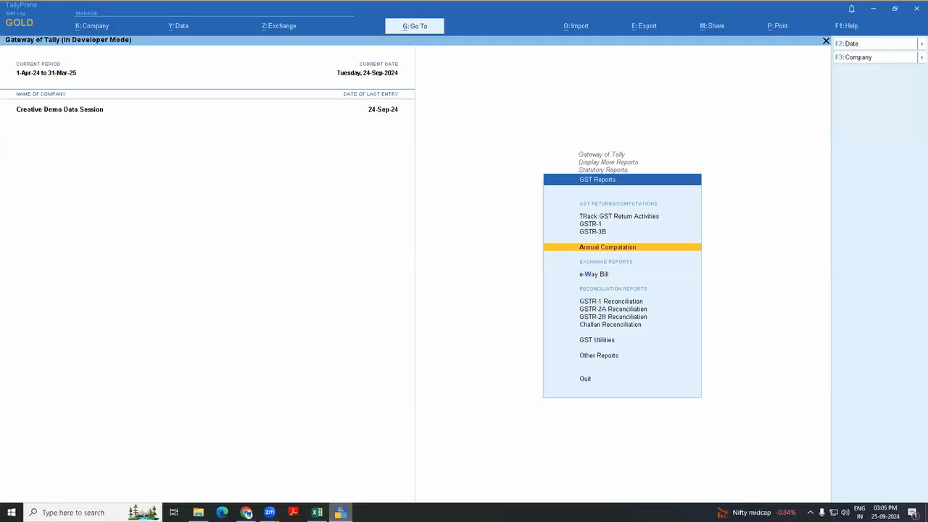
pyautogui.press('Escape')
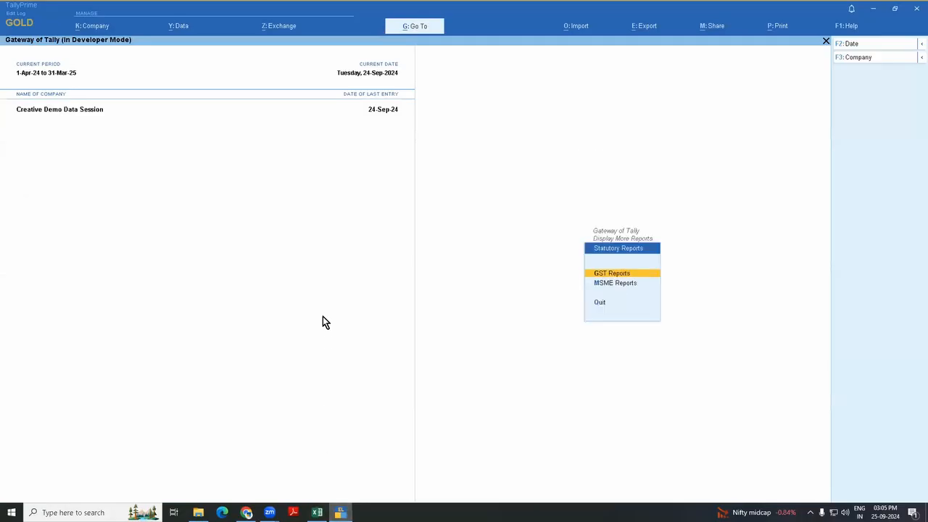
pyautogui.press('Escape')
pyautogui.press('Escape')
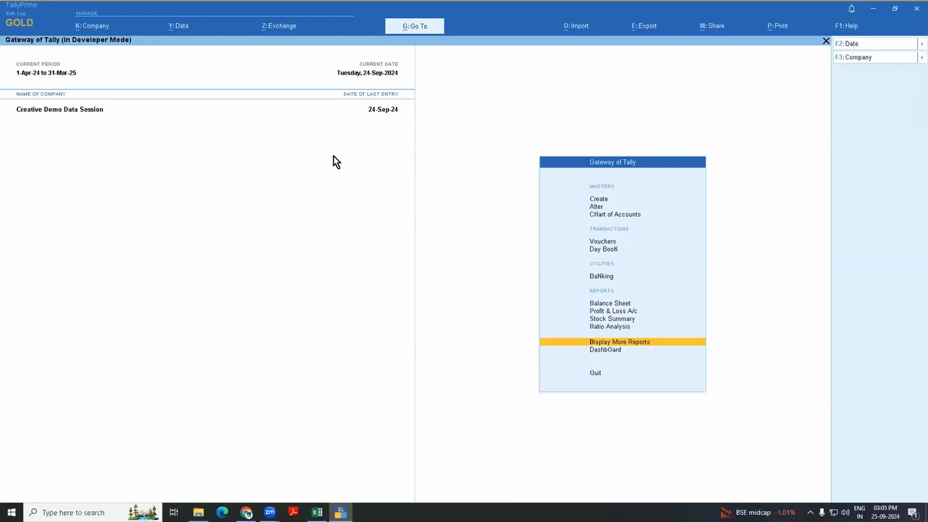
pyautogui.hotkey('alt', 'Tab')
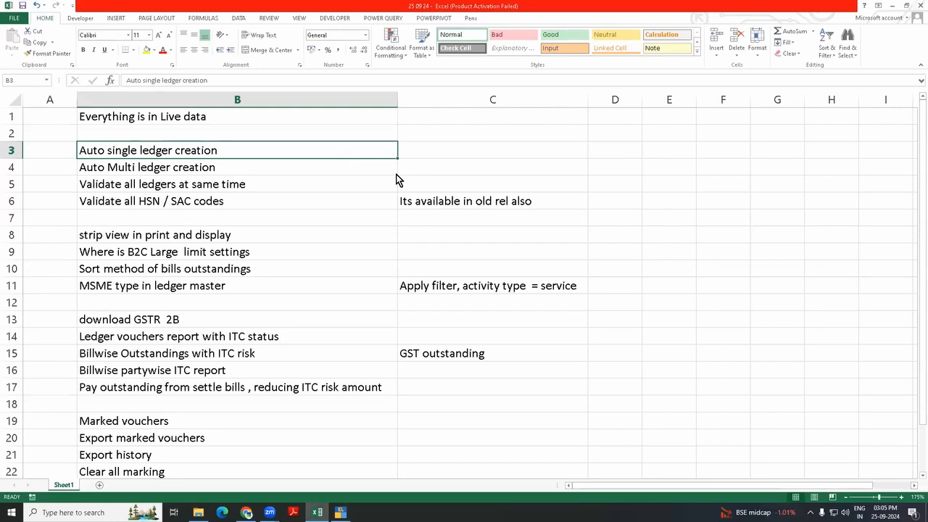
pyautogui.hotkey('alt', 'Tab')
# Open a blank Ledger master for creation from the Gateway of Tally.
pyautogui.press('Down')
pyautogui.press('Down')
pyautogui.press('Down')
pyautogui.press('Down')
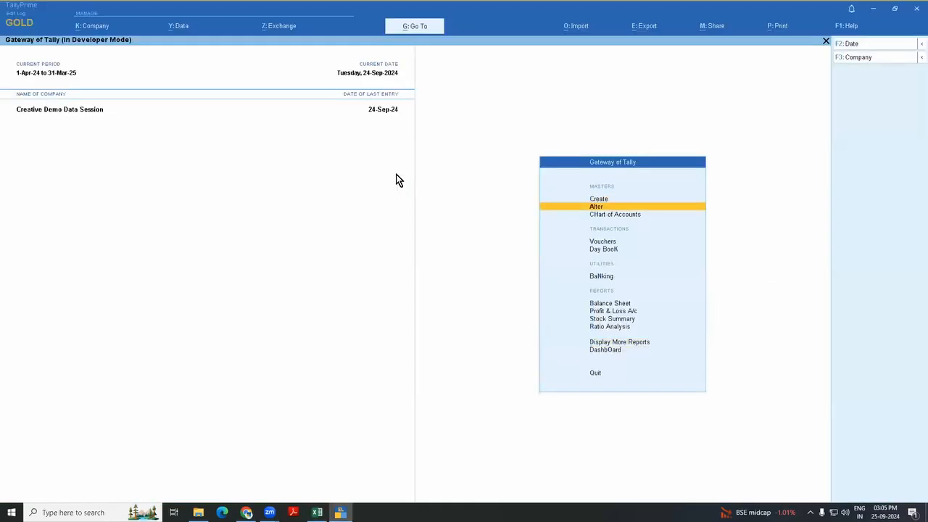
pyautogui.press('Up')
pyautogui.press('Return')
pyautogui.press('Down')
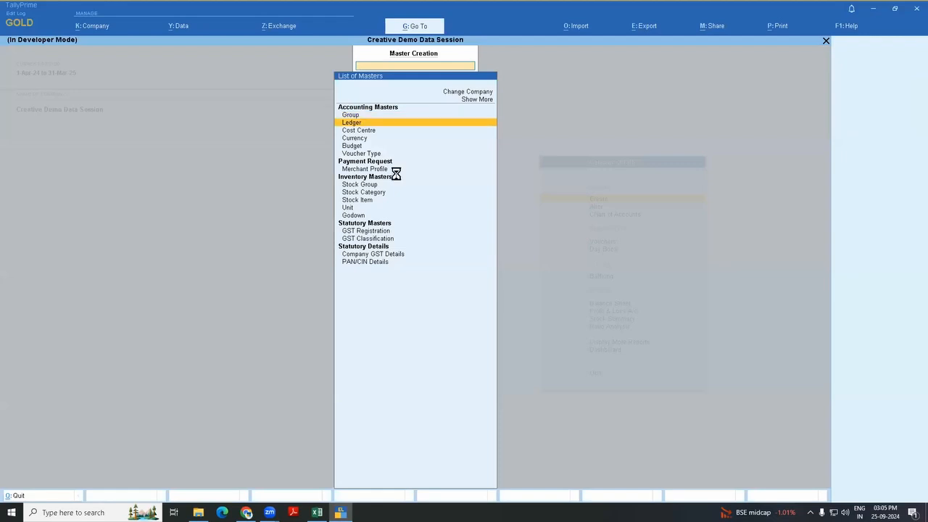
pyautogui.press('Return')
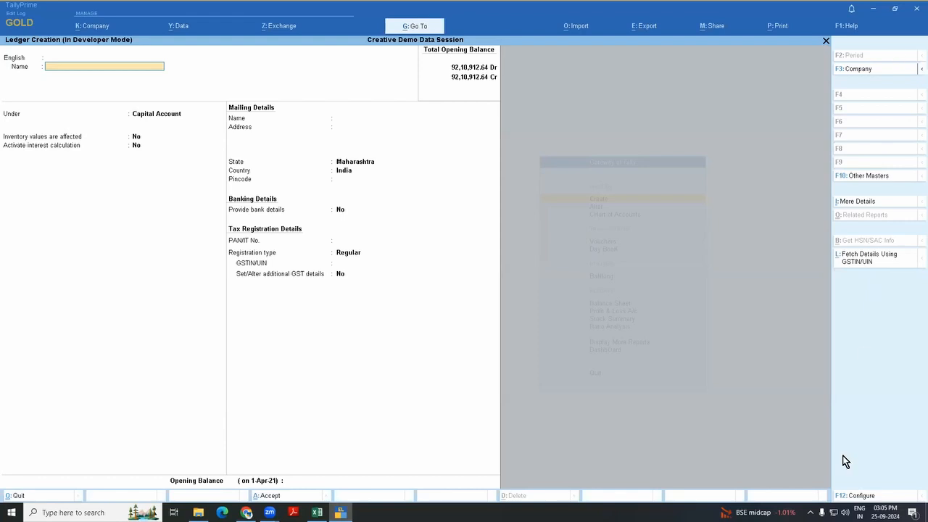
# Fetch the Creative Sales and Services details by entering the party's GSTIN/UIN, and update the new ledger as per the portal.
pyautogui.click(870, 261)
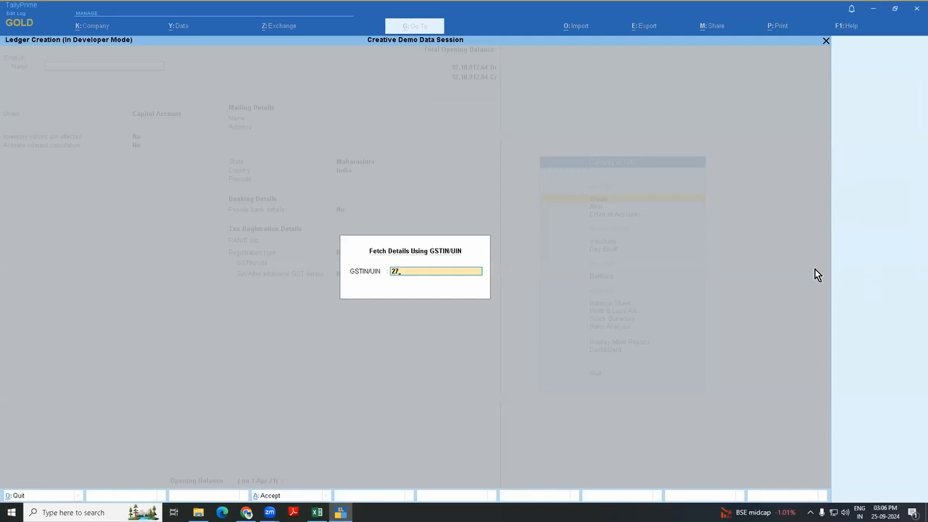
pyautogui.press('Return')
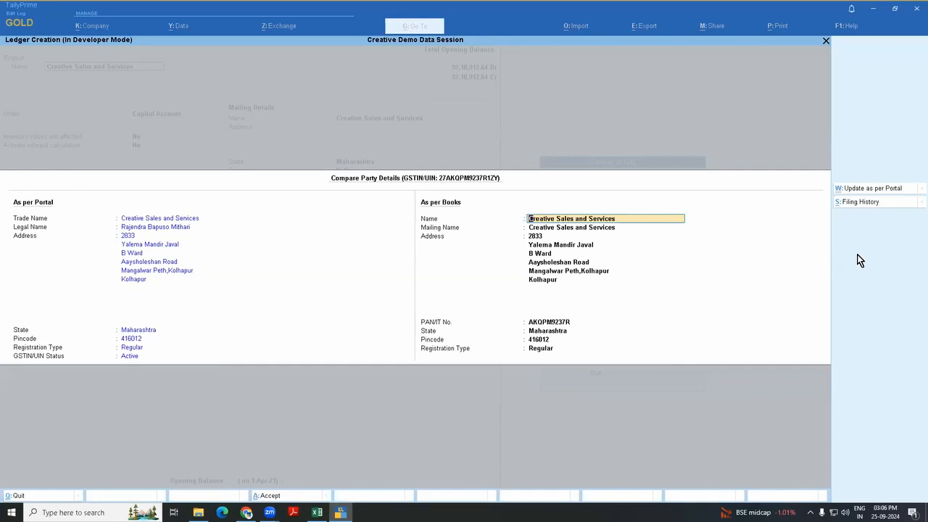
pyautogui.click(854, 190)
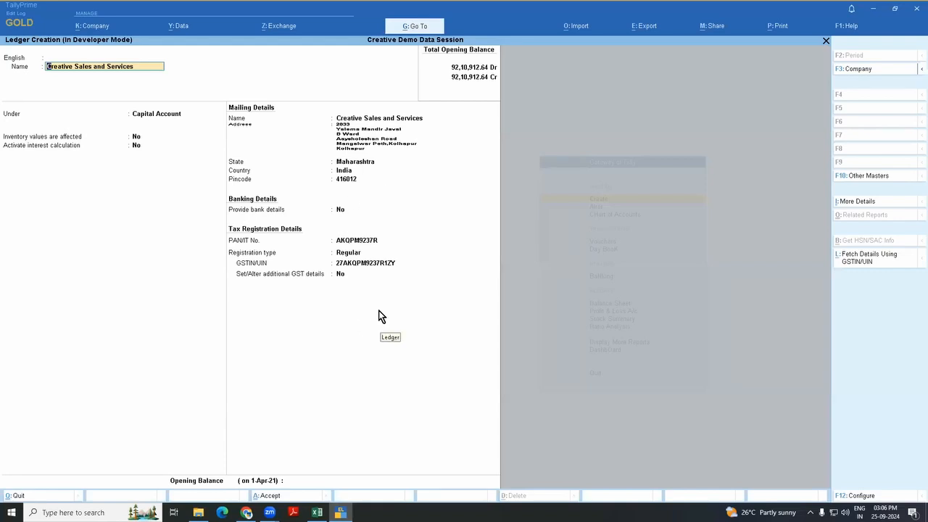
# Discard the fetched party details and return to a blank ledger creation form.
pyautogui.press('Escape')
pyautogui.press('Escape')
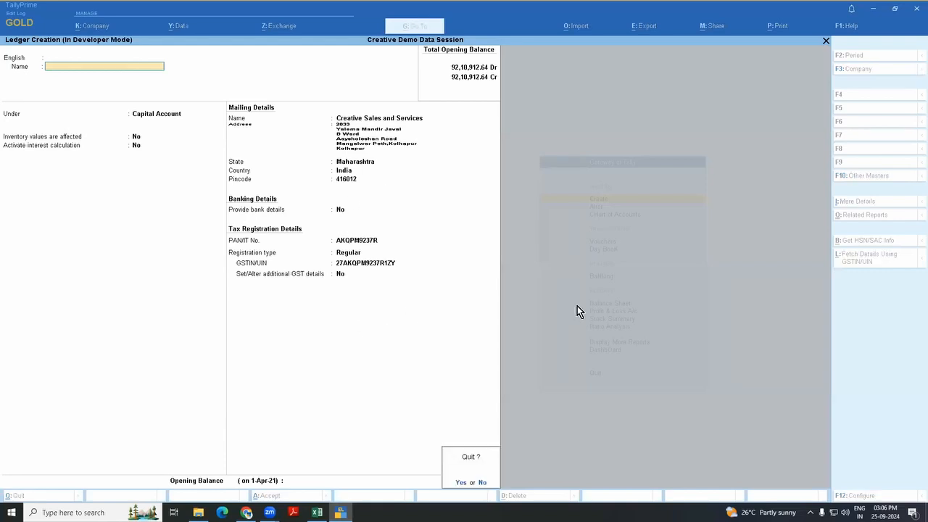
pyautogui.press('y')
pyautogui.press('Return')
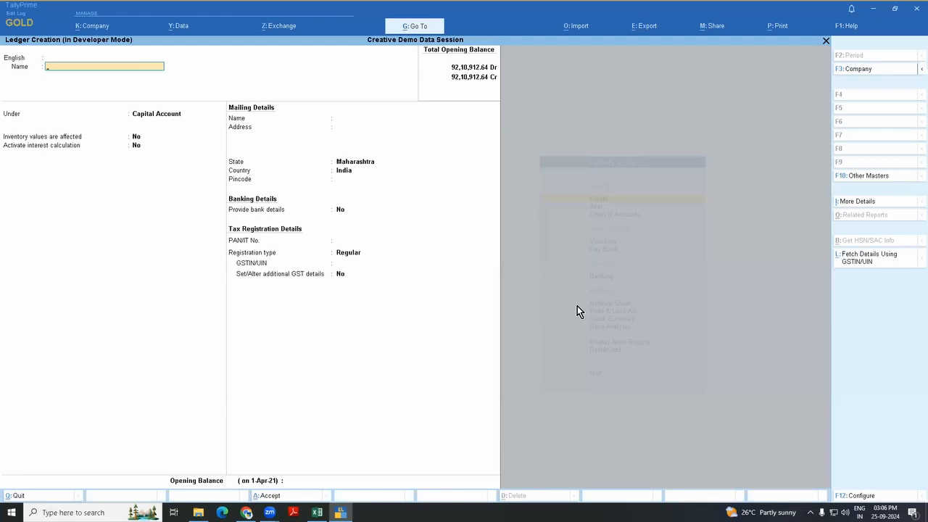
# Fetch the Creative Sales and Services details again with its GSTIN/UIN to compare the portal data with the books.
pyautogui.click(870, 257)
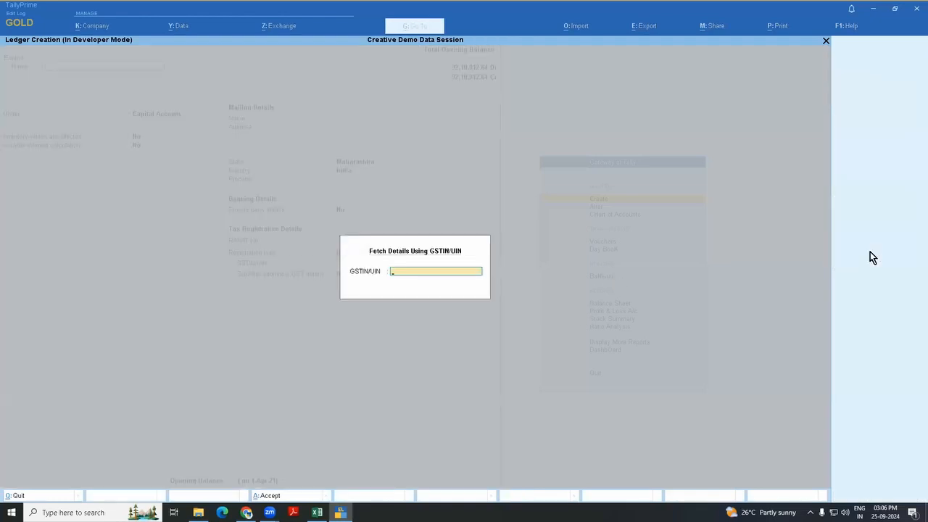
pyautogui.press('Return')
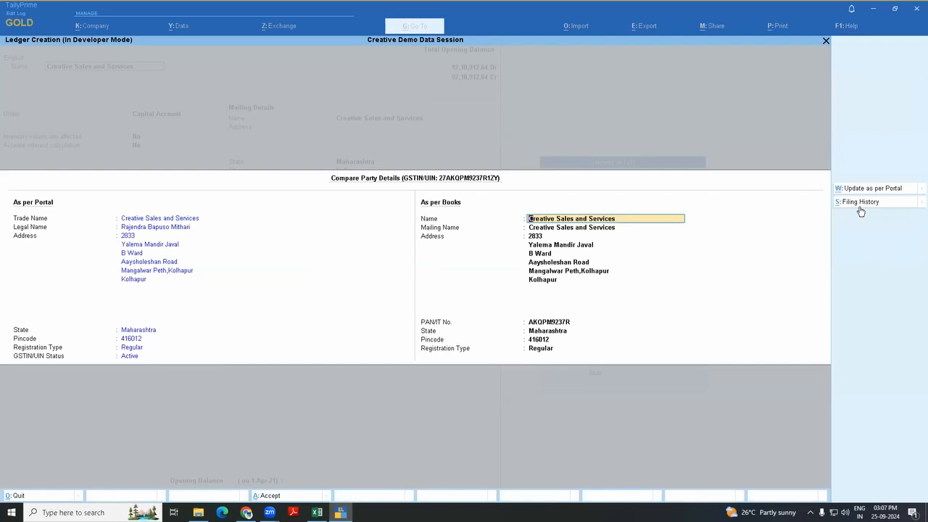
# Examine the Filing History of Creative Sales and Services, including its additional party details and GSTR-1 and GSTR-3B filings.
pyautogui.click(861, 204)
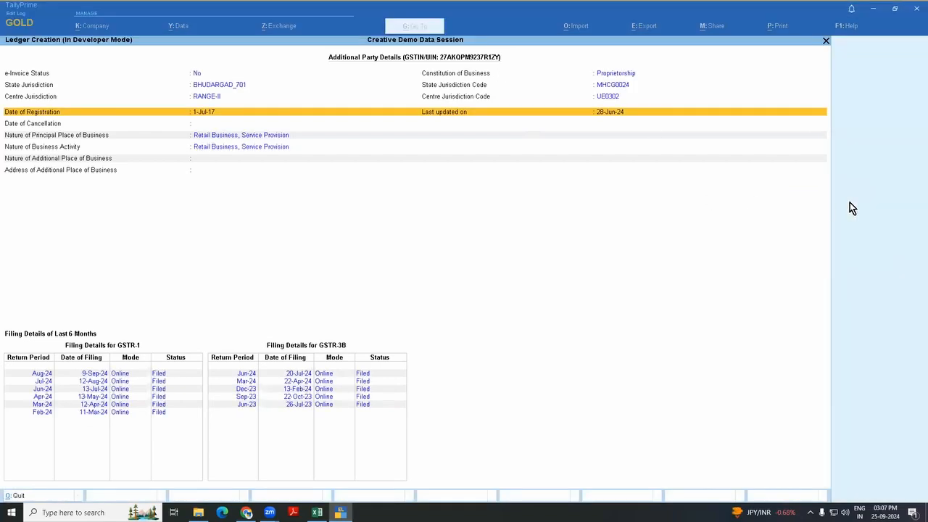
pyautogui.press('Escape')
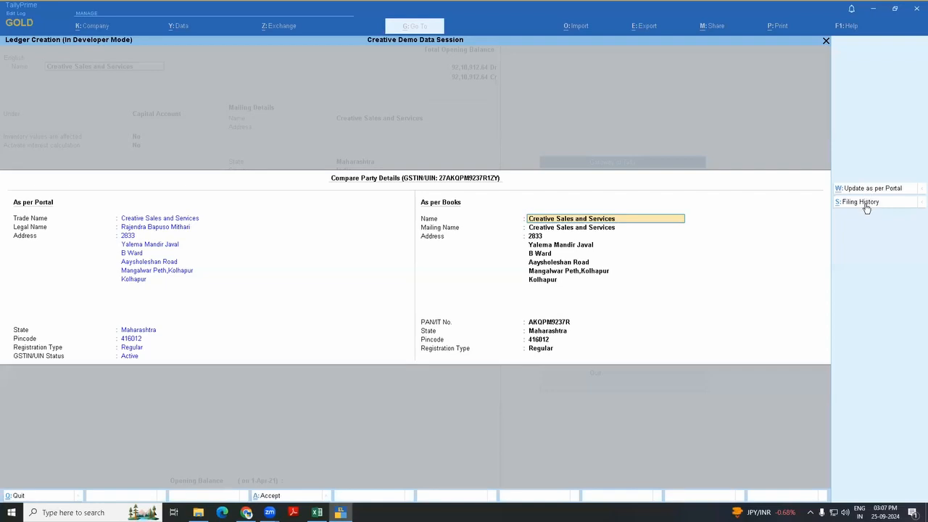
pyautogui.click(861, 203)
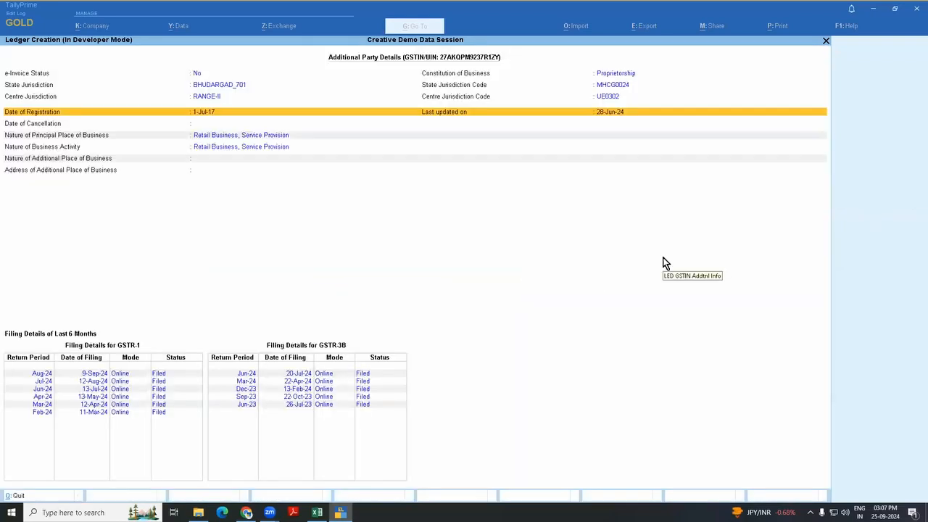
pyautogui.press('Escape')
# Quit the party comparison and ledger creation without saving, returning to the Gateway of Tally.
pyautogui.press('Escape')
pyautogui.press('y')
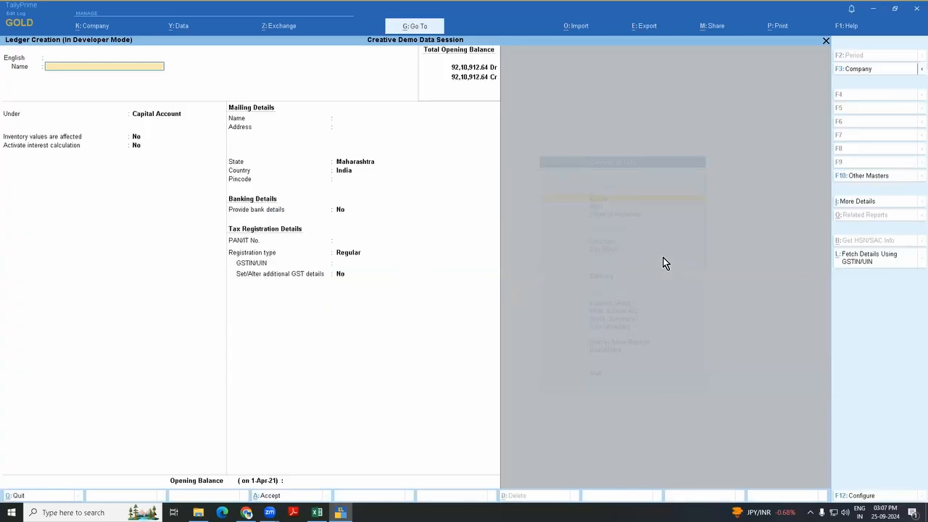
pyautogui.press('Escape')
pyautogui.press('y')
# Open the existing ledger 3Dot Lam Industries Private Limited for alteration.
pyautogui.press('Down')
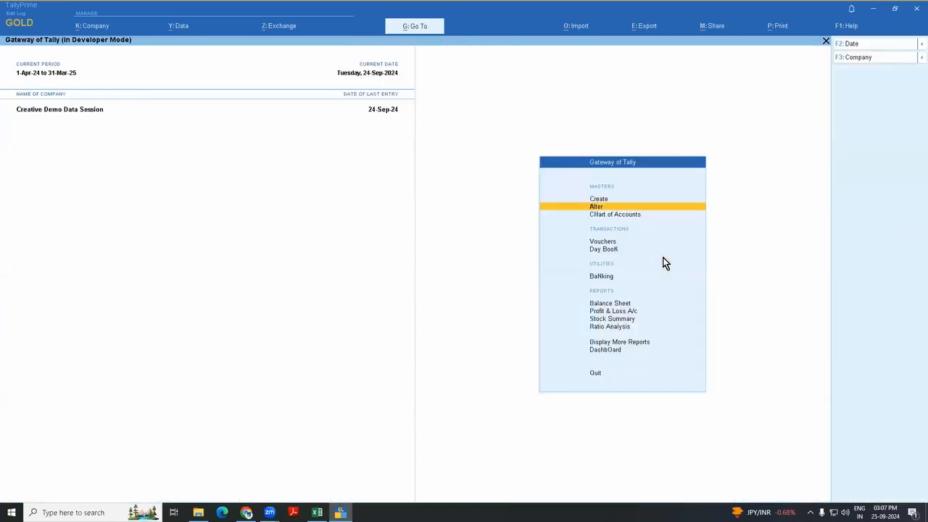
pyautogui.press('Return')
pyautogui.press('Down')
pyautogui.press('Return')
pyautogui.press('Down')
pyautogui.press('Down')
pyautogui.press('Down')
pyautogui.press('Down')
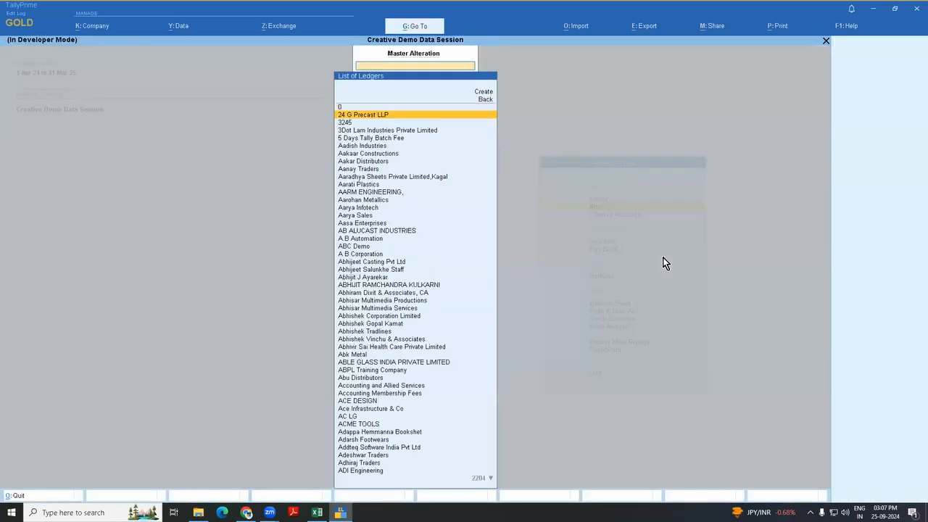
pyautogui.press('Up')
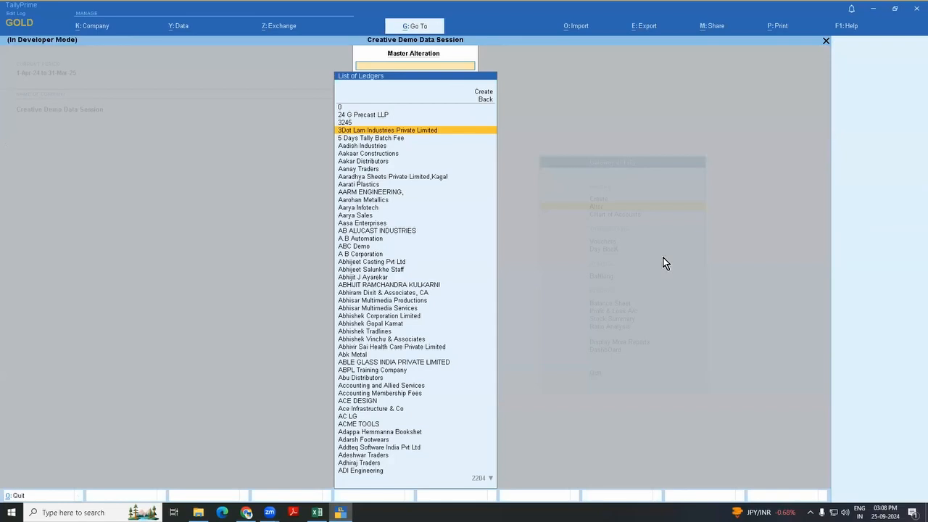
pyautogui.press('Return')
# Fetch the ledger's portal details using its stored GSTIN/UIN and examine the party's Filing History.
pyautogui.click(853, 259)
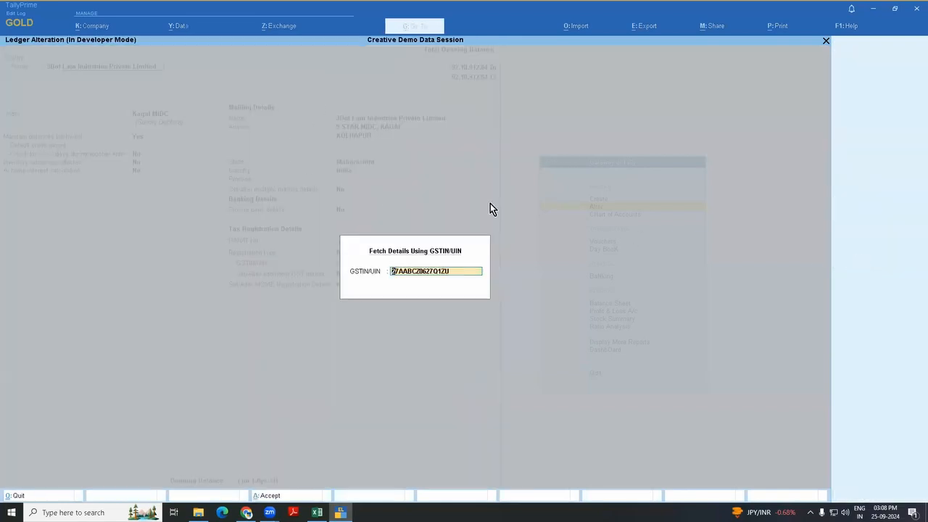
pyautogui.press('Return')
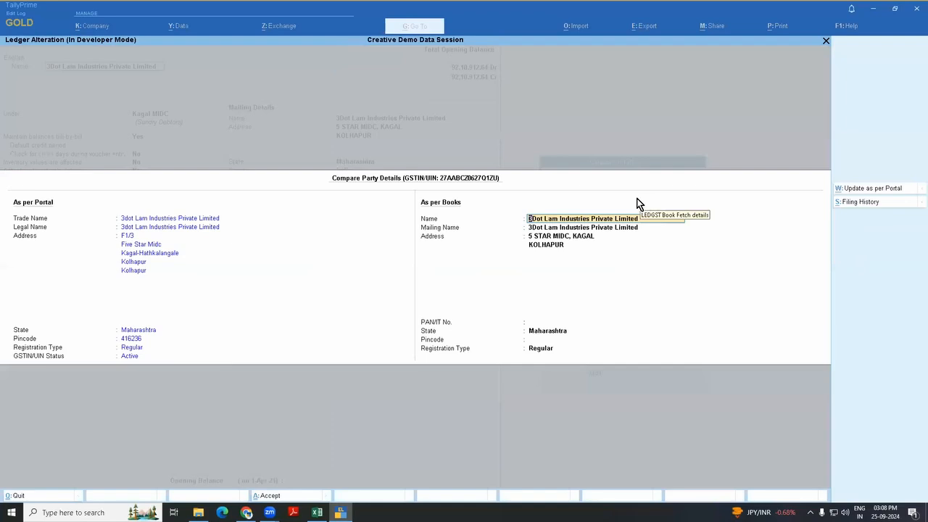
pyautogui.click(859, 203)
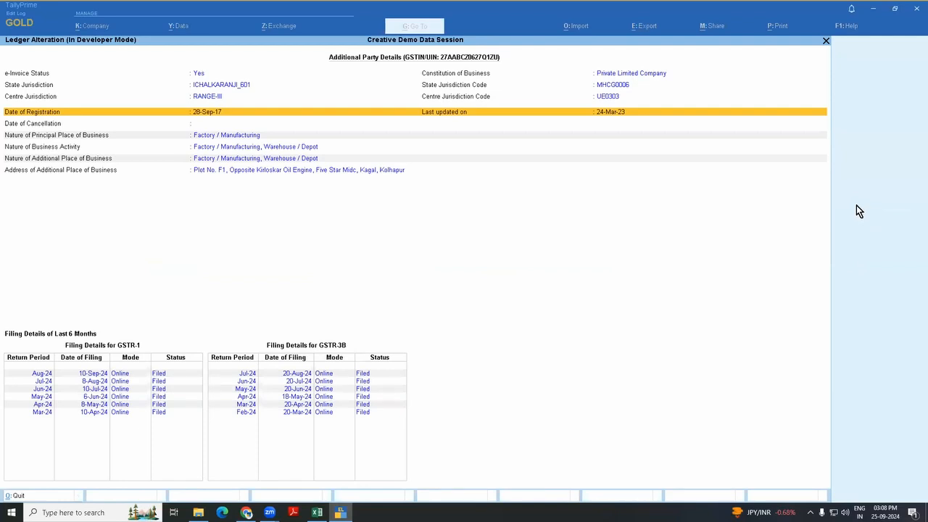
pyautogui.press('Escape')
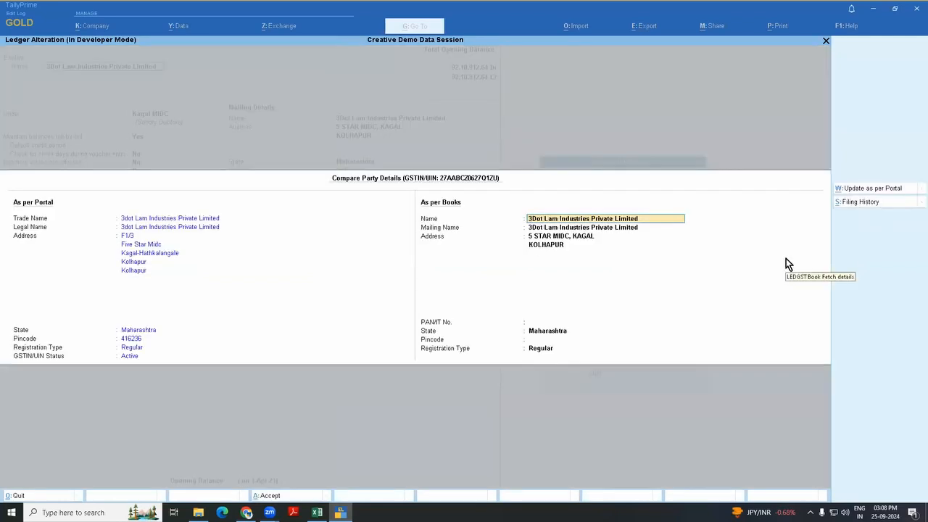
# Quit the party comparison and the 3Dot Lam Industries ledger without saving, returning to the List of Ledgers.
pyautogui.press('Escape')
pyautogui.press('y')
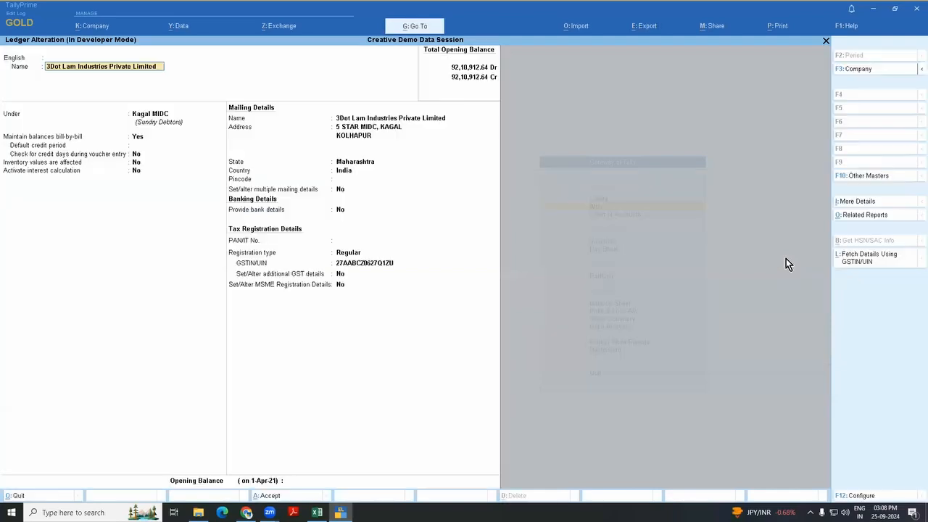
pyautogui.press('Escape')
pyautogui.press('y')
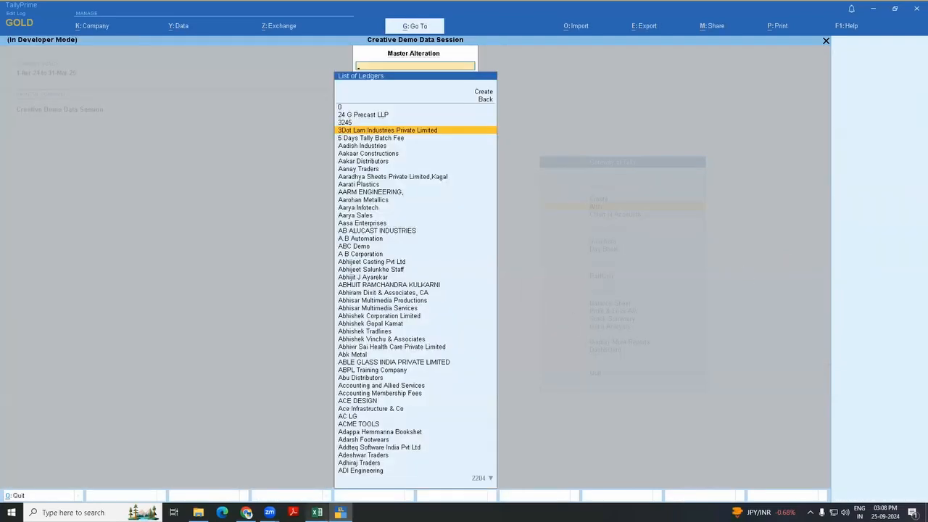
pyautogui.hotkey('alt', 'Tab')
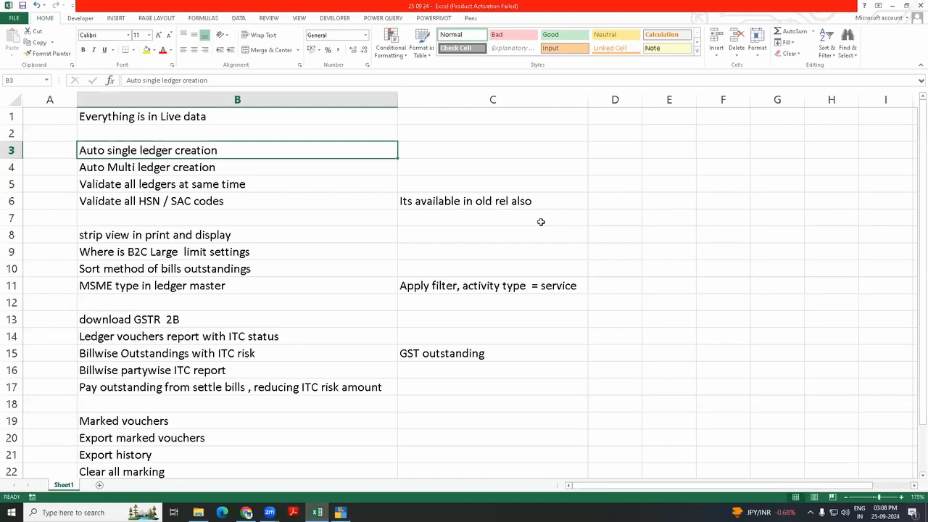
pyautogui.click(456, 154)
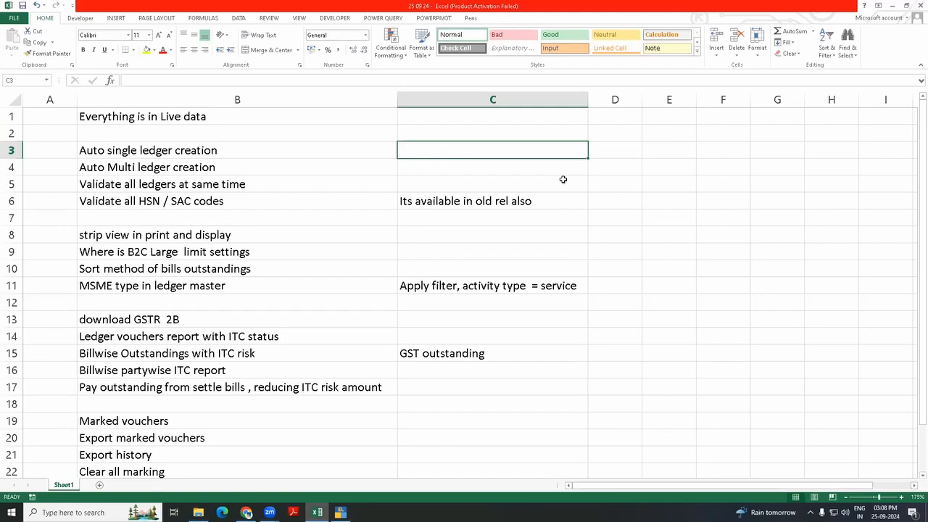
pyautogui.hotkey('alt', 'Tab')
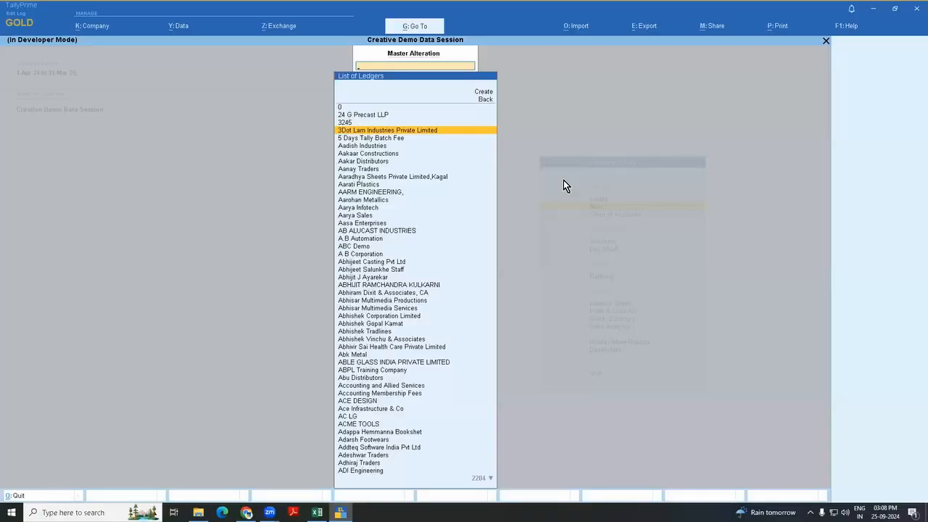
pyautogui.press('Up')
pyautogui.press('Up')
pyautogui.press('Up')
pyautogui.press('Up')
pyautogui.press('Down')
pyautogui.press('Down')
pyautogui.press('Down')
pyautogui.press('Down')
pyautogui.press('Escape')
# Switch to the Excel topic list, select the Auto Multi ledger creation topic, and return to the Gateway of Tally.
pyautogui.hotkey('alt', 'Tab')
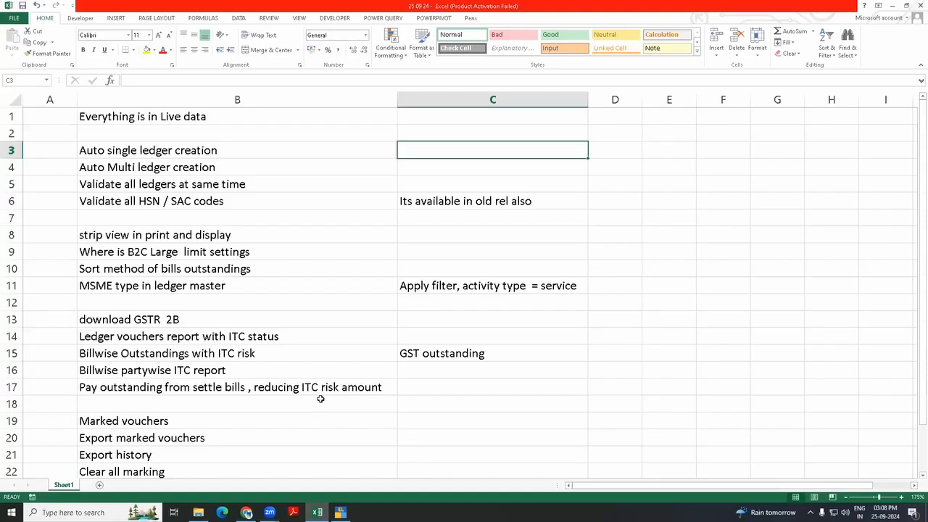
pyautogui.click(157, 167)
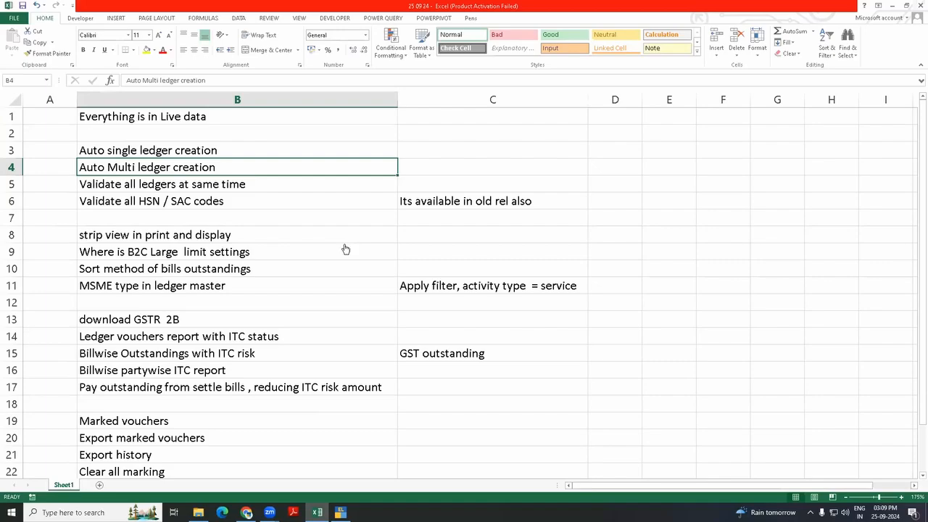
pyautogui.hotkey('alt', 'Tab')
pyautogui.press('Escape')
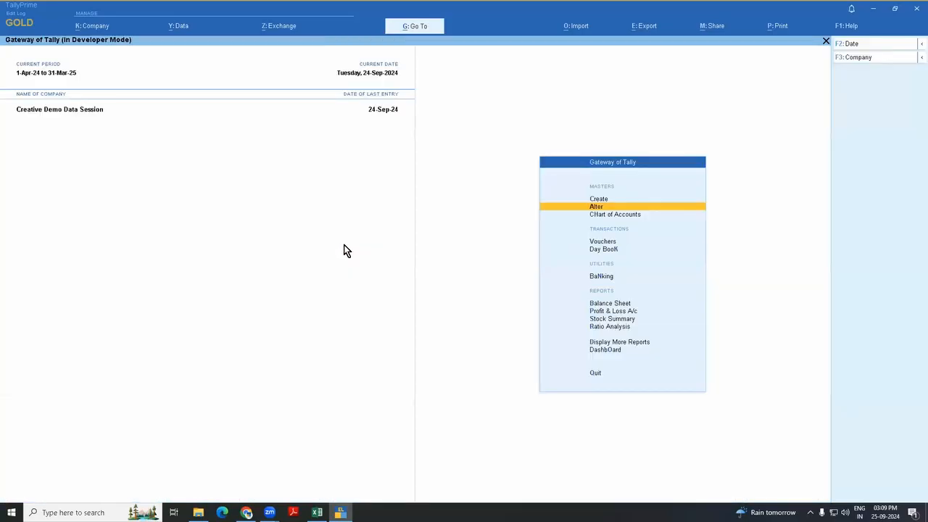
# Open the Create Party Using GSTIN/UIN utility from the GST Utilities under the statutory GST Reports.
pyautogui.press('d')
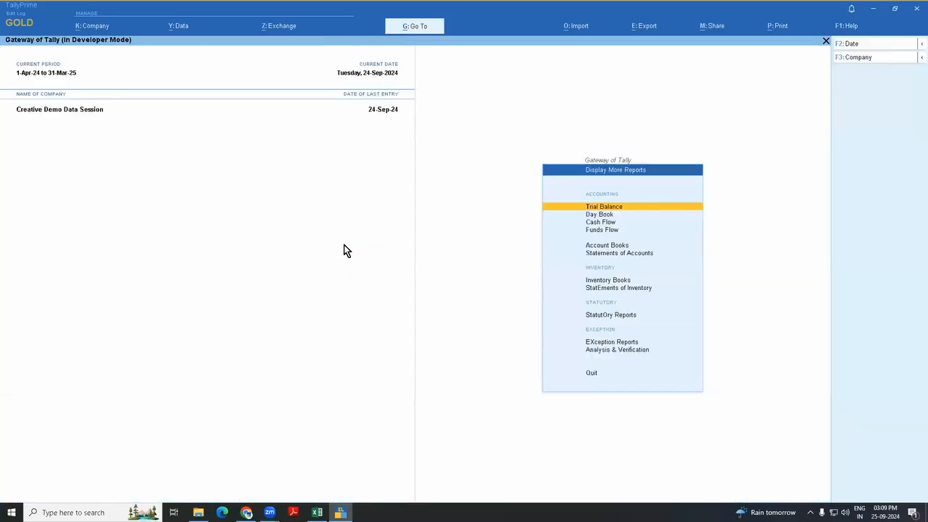
pyautogui.press('o')
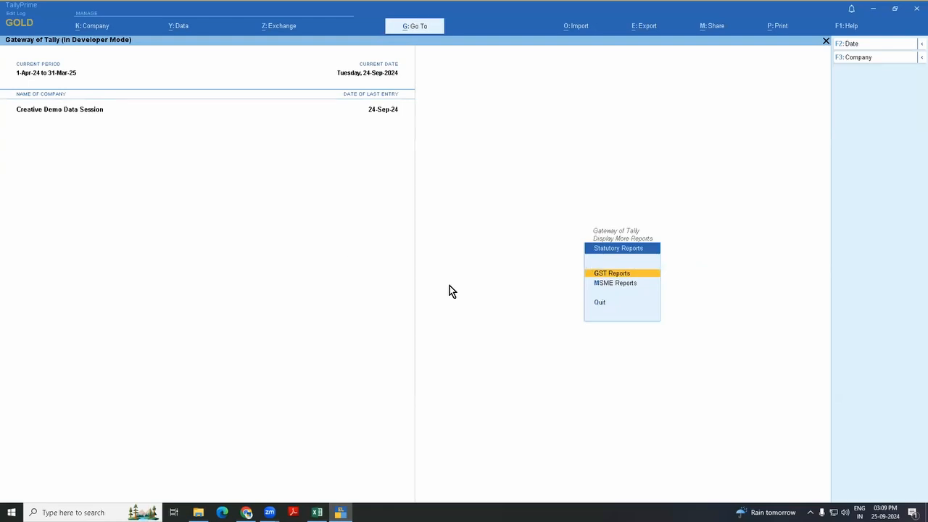
pyautogui.press('Return')
pyautogui.press('Up')
pyautogui.press('Up')
pyautogui.press('Up')
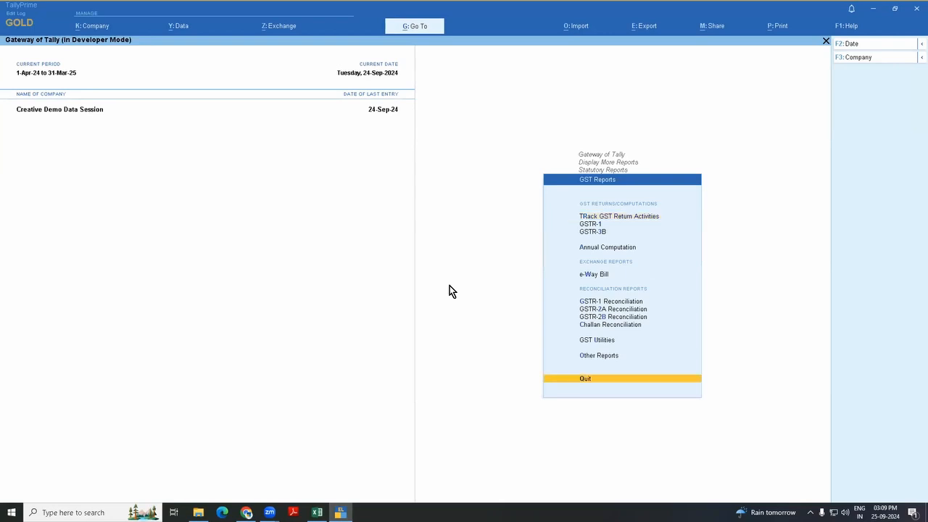
pyautogui.press('Return')
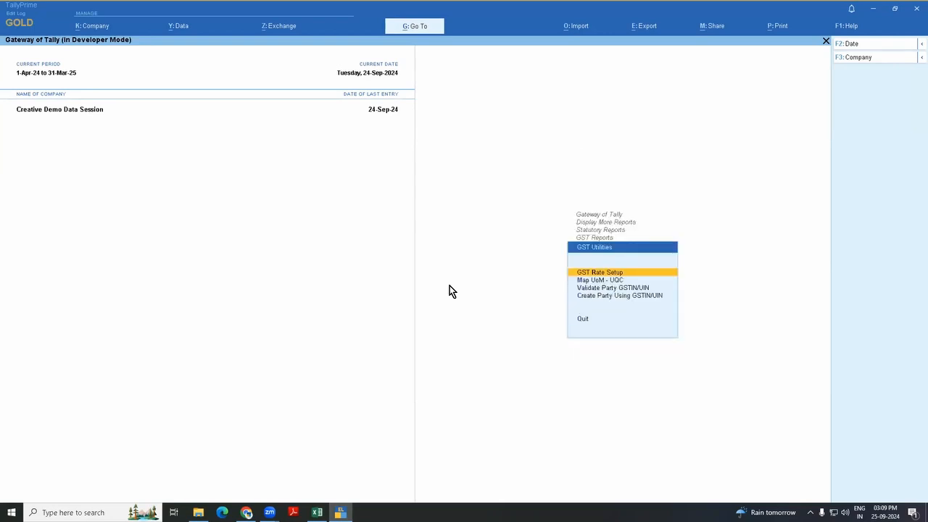
pyautogui.press('Down')
pyautogui.press('Down')
pyautogui.press('Down')
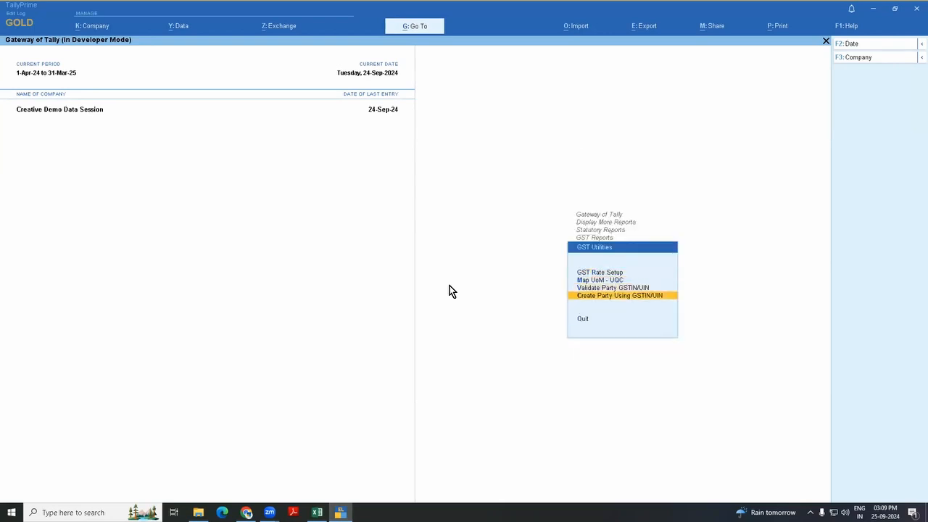
pyautogui.press('Return')
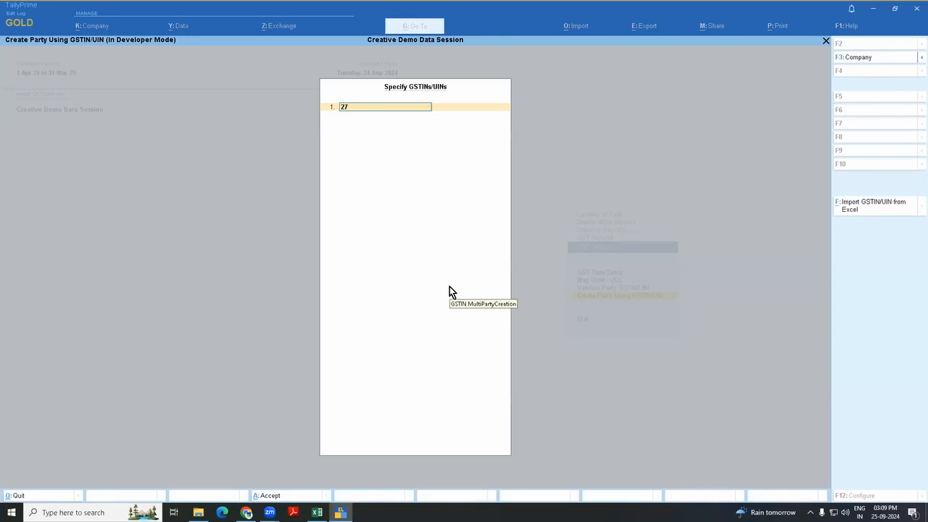
# Enter the party's GSTIN as the first entry under Specify GSTINs/UINs.
pyautogui.press('Return')
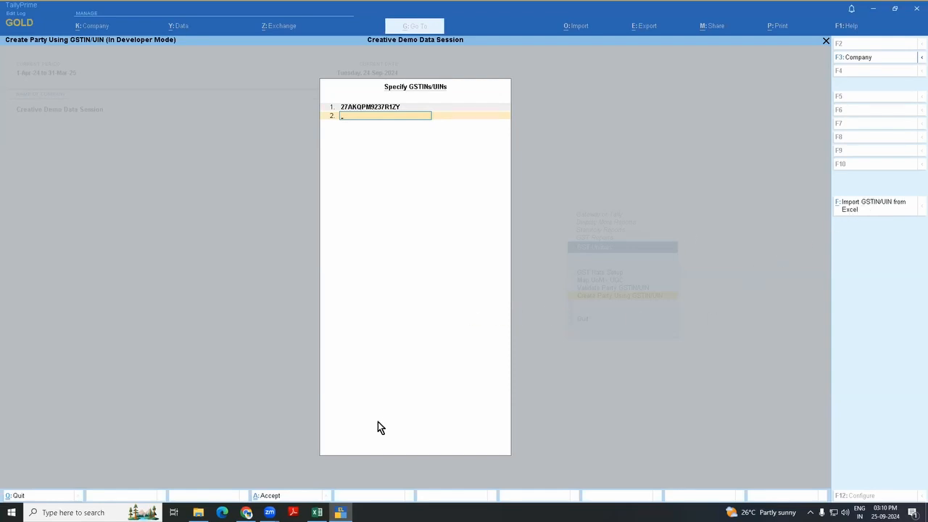
# Switch to File Explorer and look through the 50, Demo Data, Libre_Barcode_128 and 010009 - Copy subfolders of the Downloads 5.0 folder.
pyautogui.click(197, 512)
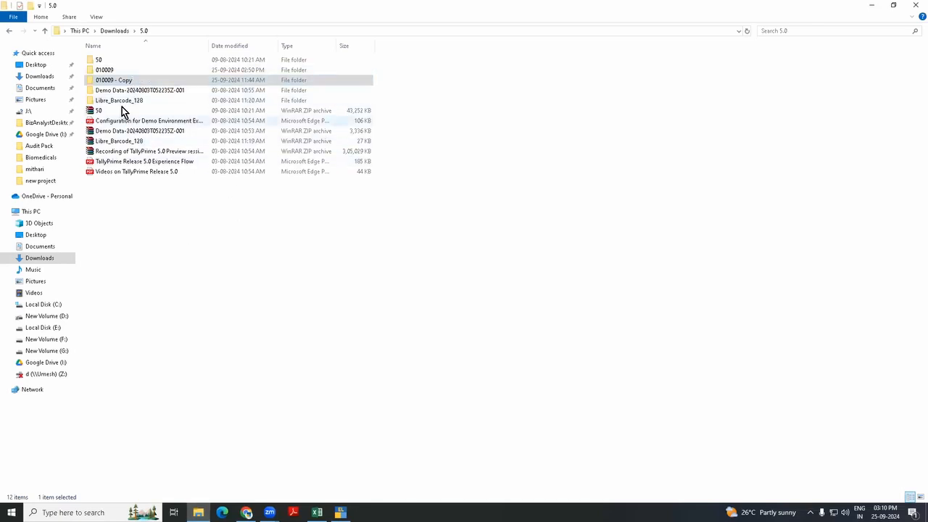
pyautogui.doubleClick(121, 62)
pyautogui.doubleClick(106, 60)
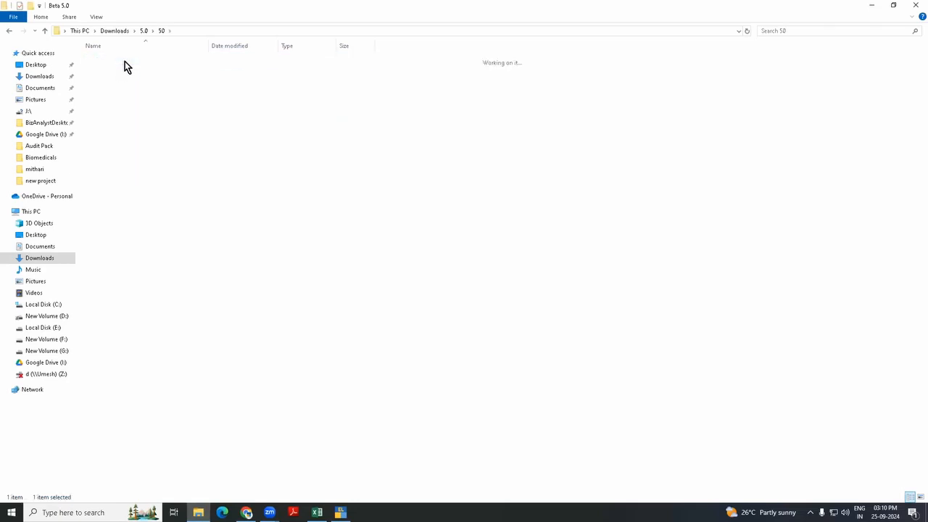
pyautogui.press('BackSpace')
pyautogui.press('BackSpace')
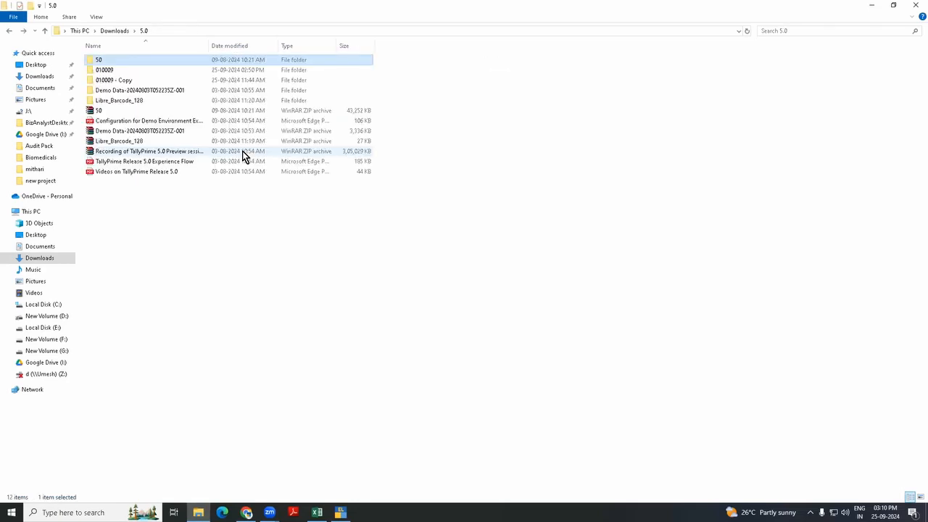
pyautogui.press('Down')
pyautogui.press('Down')
pyautogui.press('Down')
pyautogui.press('Return')
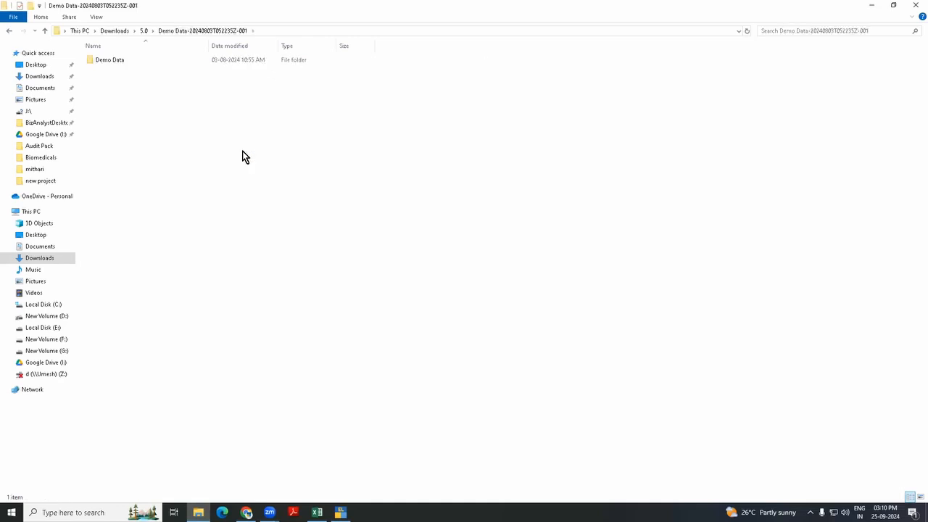
pyautogui.press('Down')
pyautogui.press('Return')
pyautogui.press('BackSpace')
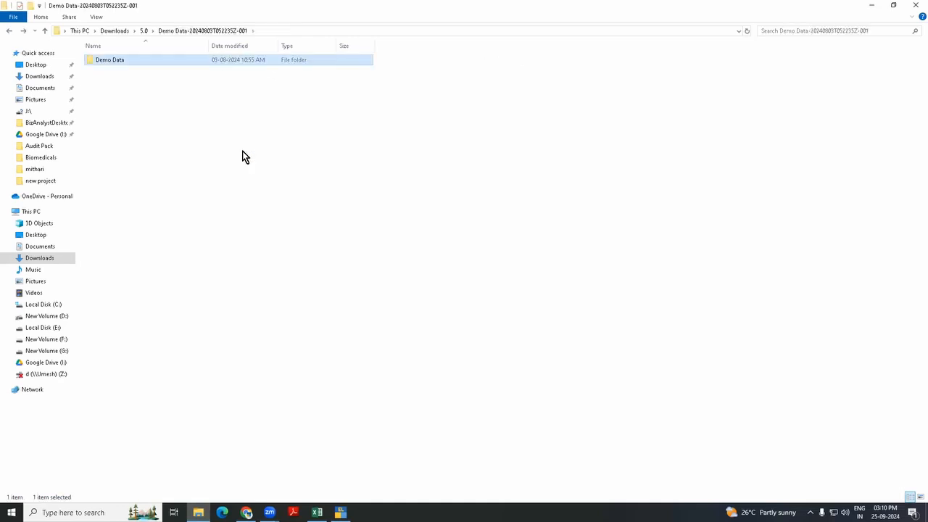
pyautogui.press('BackSpace')
pyautogui.press('Down')
pyautogui.press('Return')
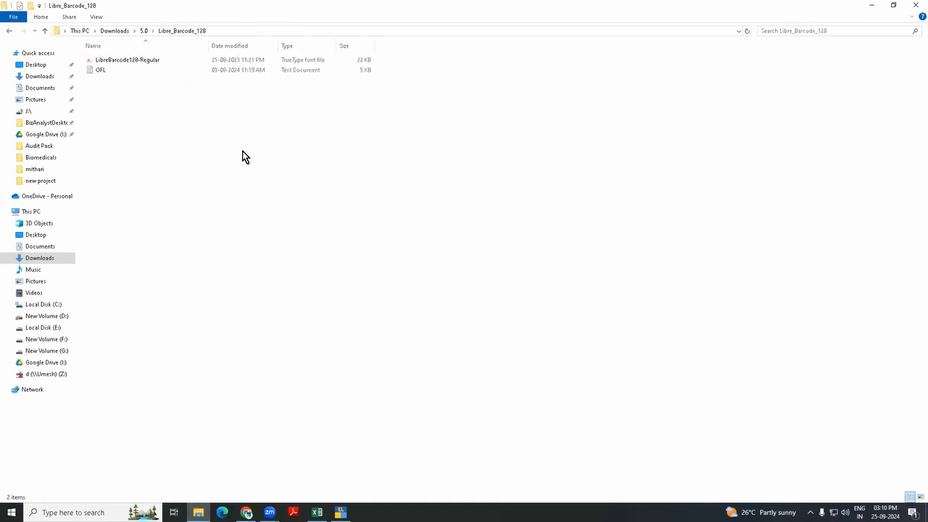
pyautogui.press('BackSpace')
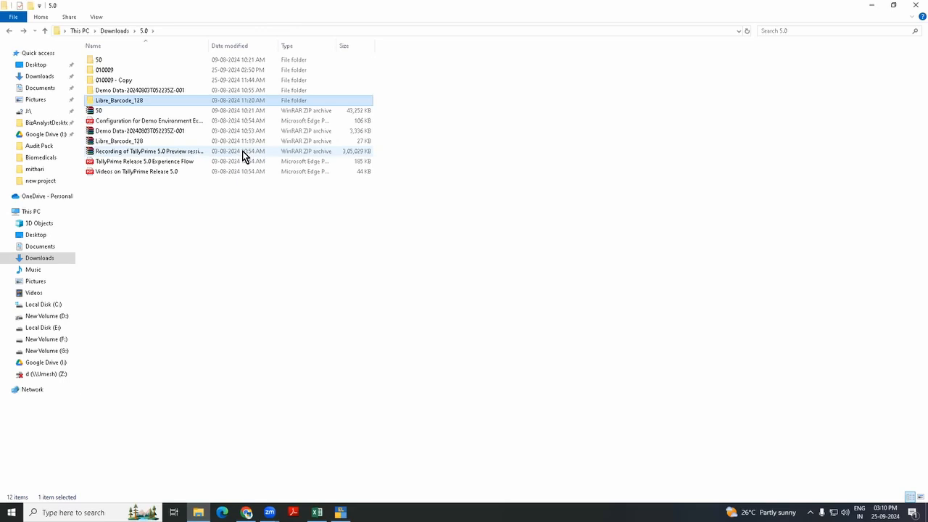
pyautogui.press('Up')
pyautogui.press('Up')
pyautogui.press('Return')
pyautogui.press('BackSpace')
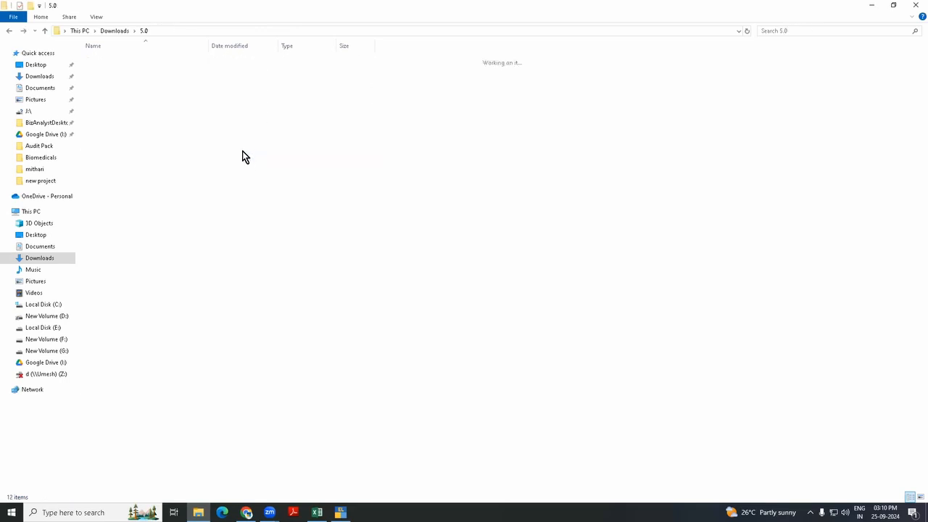
# Create a new Microsoft Excel worksheet named 123 in the Downloads 5.0 folder and open it.
pyautogui.click(204, 226)
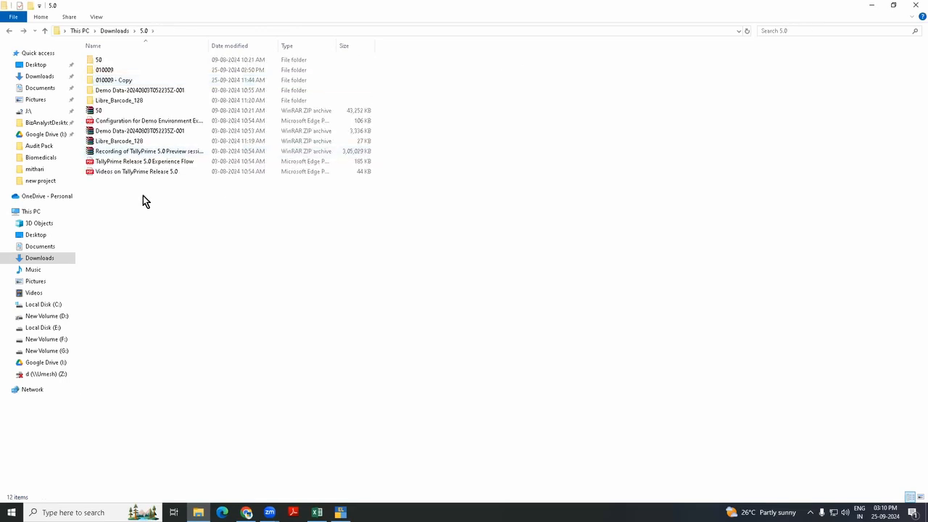
pyautogui.rightClick(409, 332)
pyautogui.moveTo(399, 448)
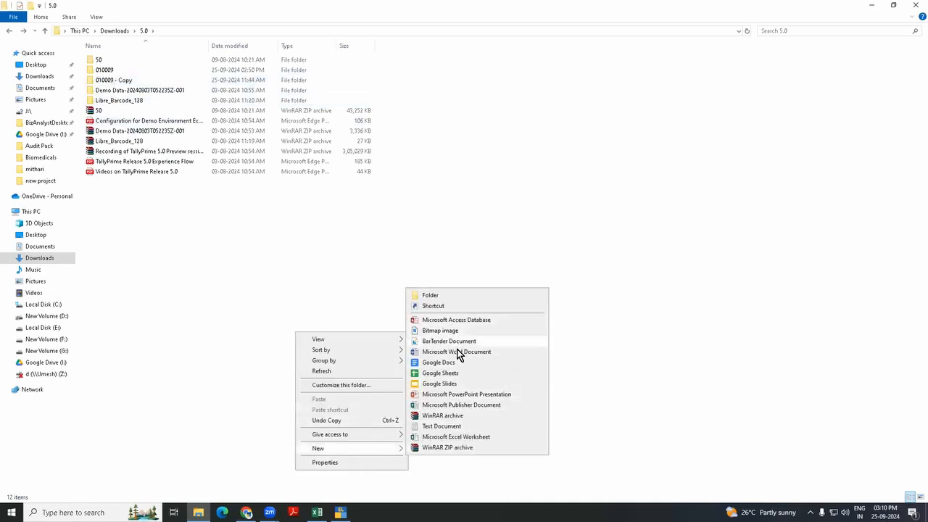
pyautogui.click(471, 436)
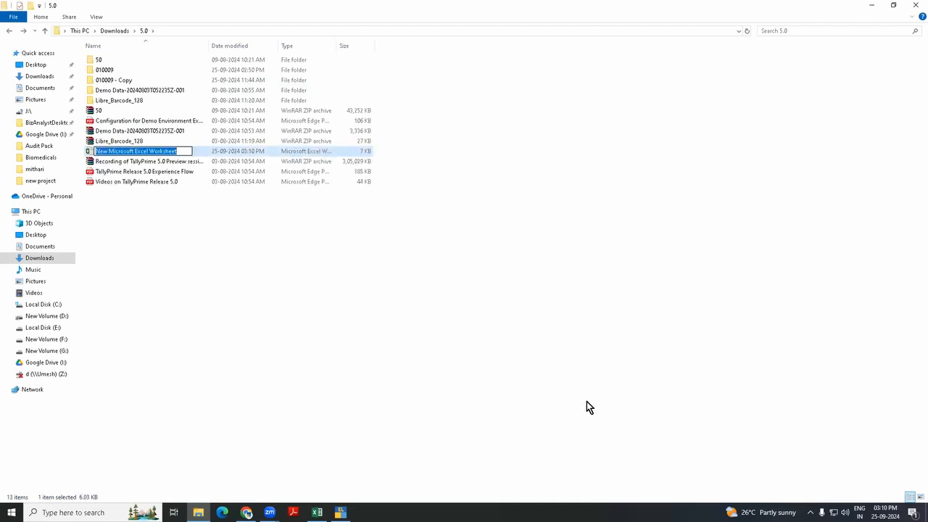
pyautogui.write('123')
pyautogui.press('Return')
pyautogui.press('Return')
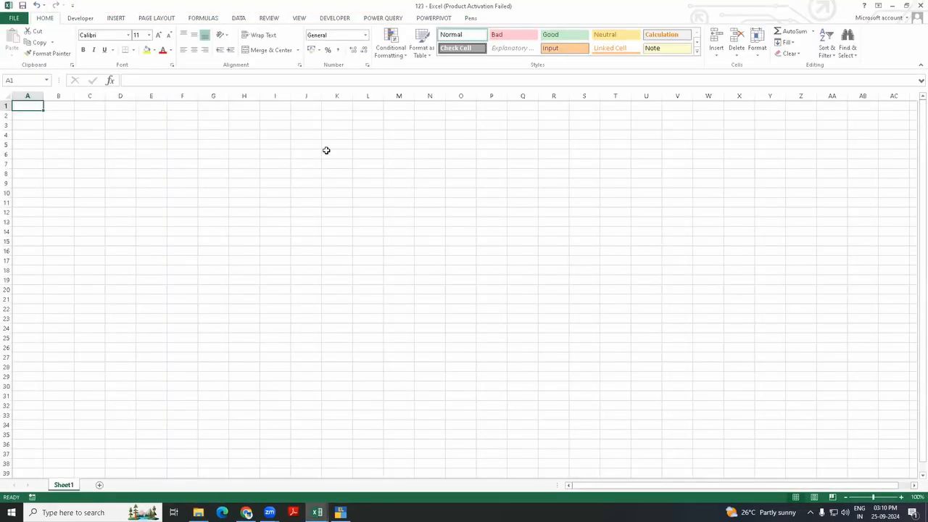
# Enter the party's GSTIN in cell A1 of the blank sheet.
pyautogui.scroll(5, 339, 228)
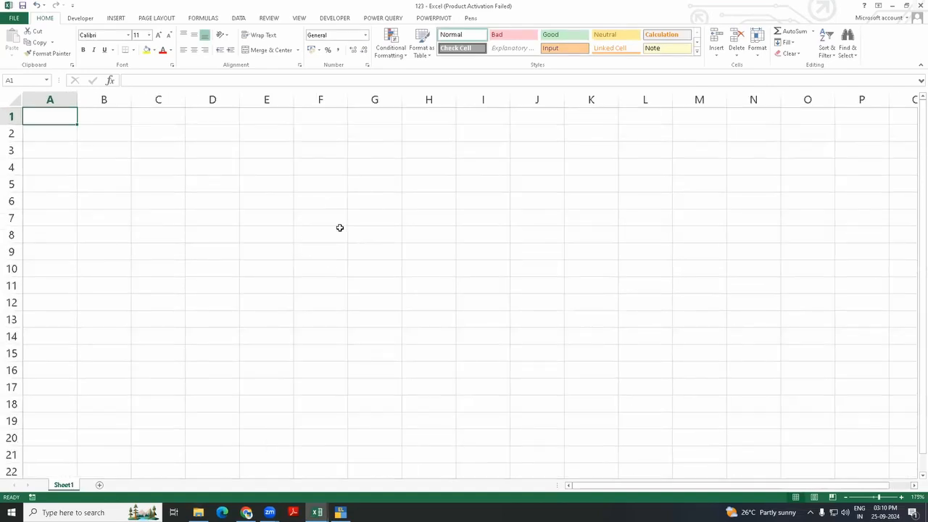
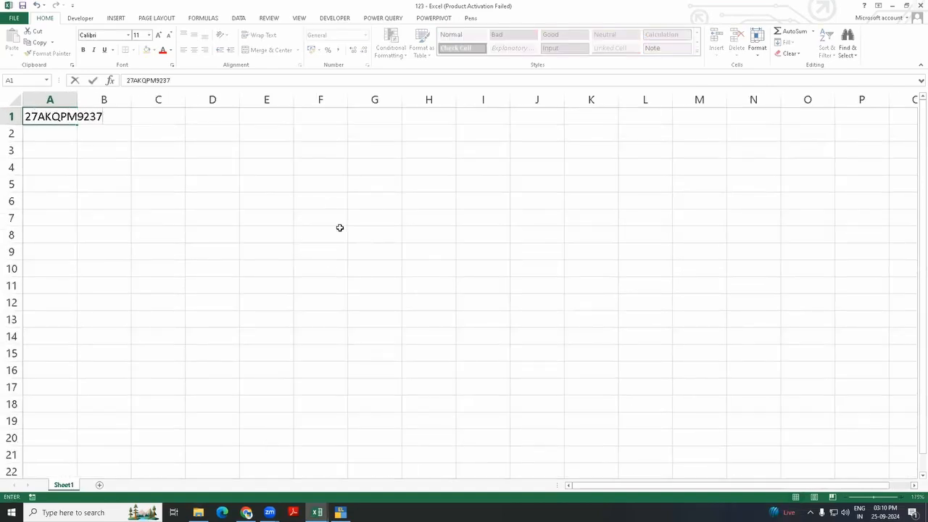
pyautogui.press('Return')
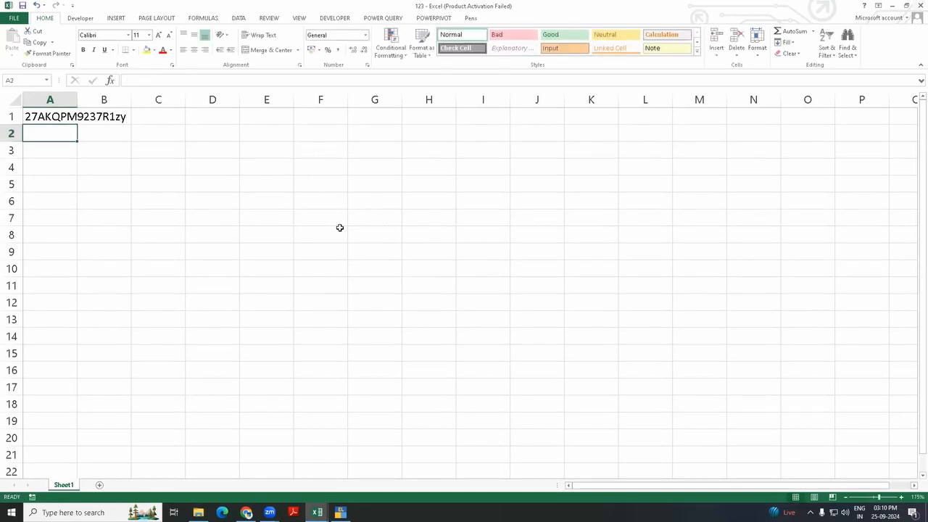
# Correct the last two letters of the GSTIN in cell A1 to capitals.
pyautogui.press('Up')
pyautogui.press('F2')
pyautogui.press('BackSpace')
pyautogui.press('BackSpace')
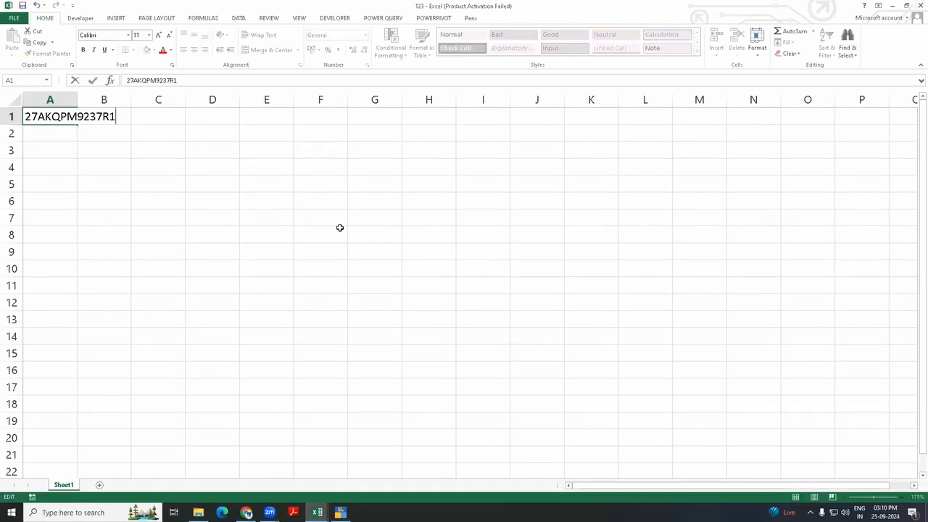
pyautogui.write('ZY')
pyautogui.press('Return')
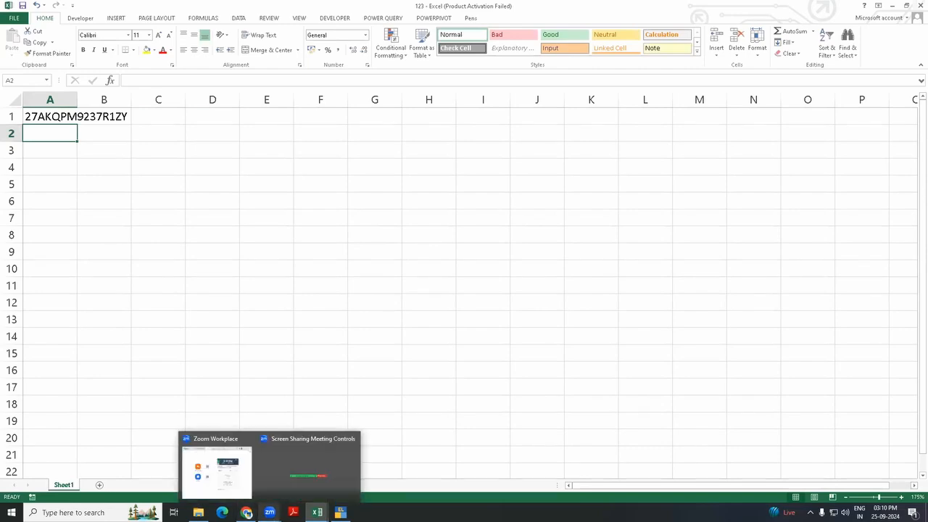
# Switch back to TallyPrime and quit Create Party Using GSTIN/UIN without accepting, backing out through the report menus.
pyautogui.moveTo(247, 512)
pyautogui.click(340, 475)
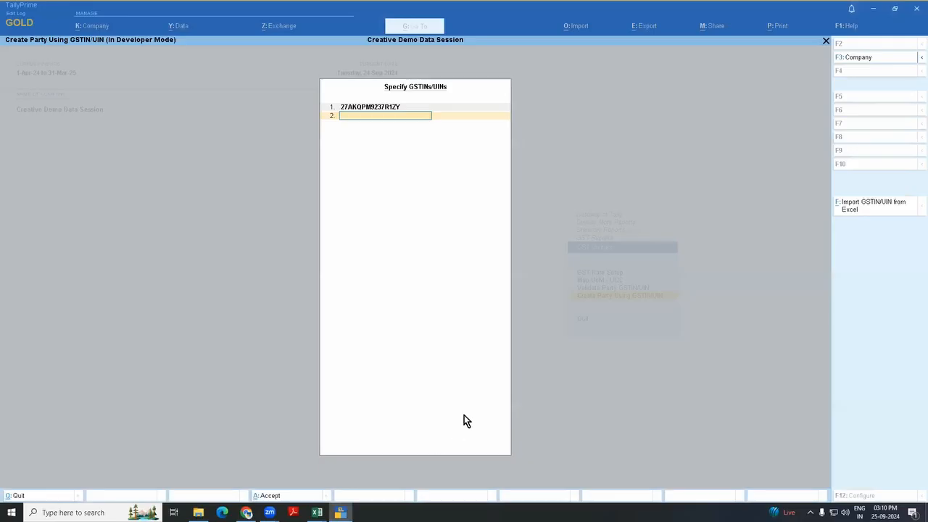
pyautogui.press('Escape')
pyautogui.press('Escape')
pyautogui.press('Escape')
pyautogui.press('Escape')
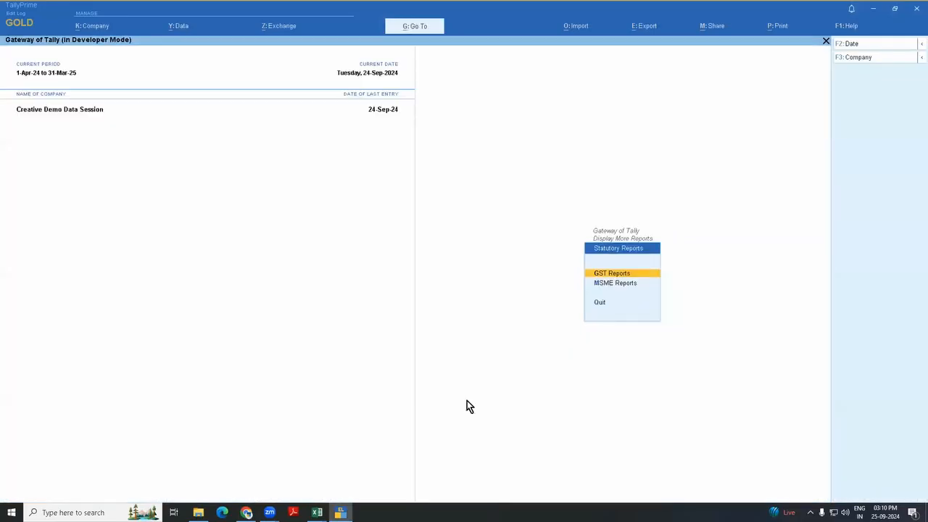
# Open the 3Dot Lam Industries Private Limited ledger for alteration and copy its GSTIN/UIN.
pyautogui.press('a')
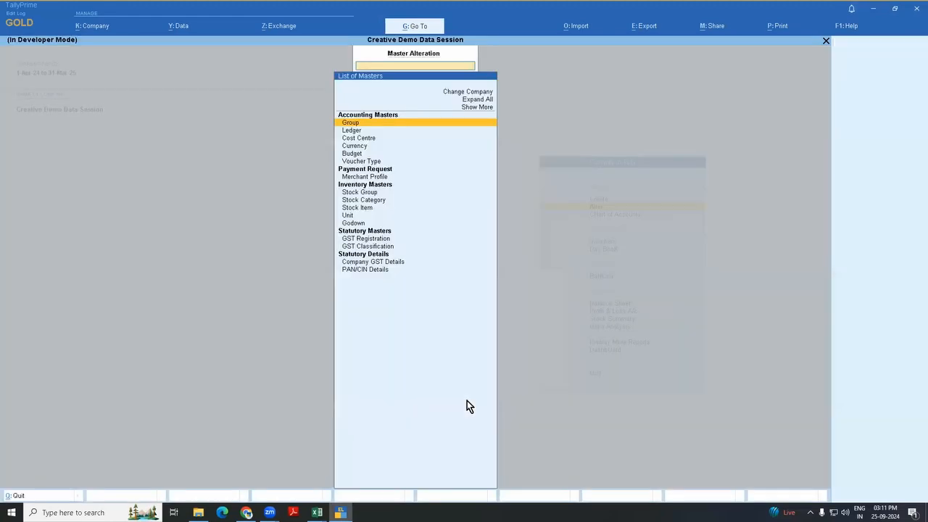
pyautogui.press('Down')
pyautogui.press('Return')
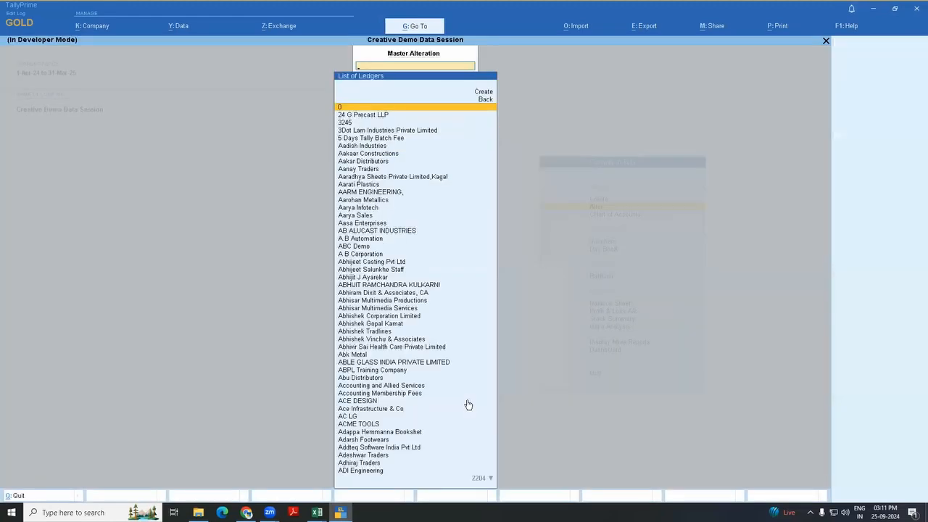
pyautogui.press('Down')
pyautogui.press('Down')
pyautogui.press('Down')
pyautogui.press('Return')
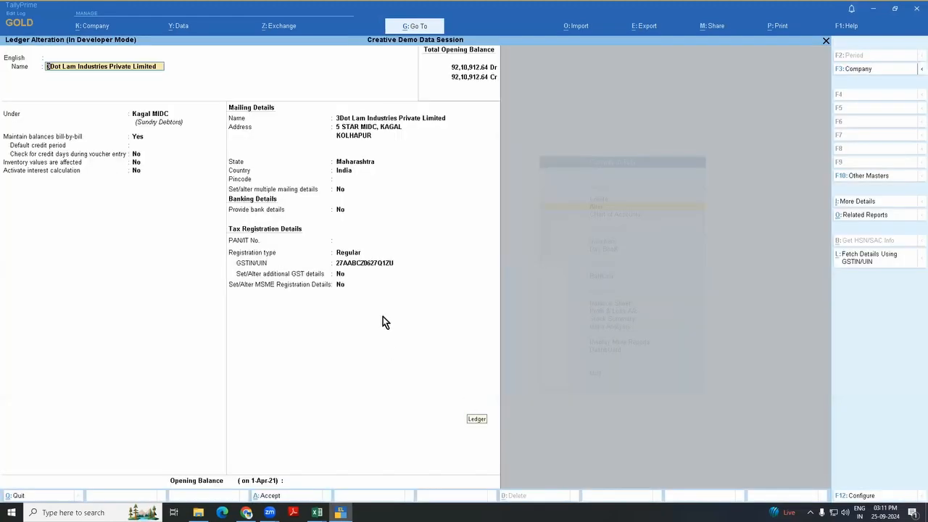
pyautogui.click(379, 263)
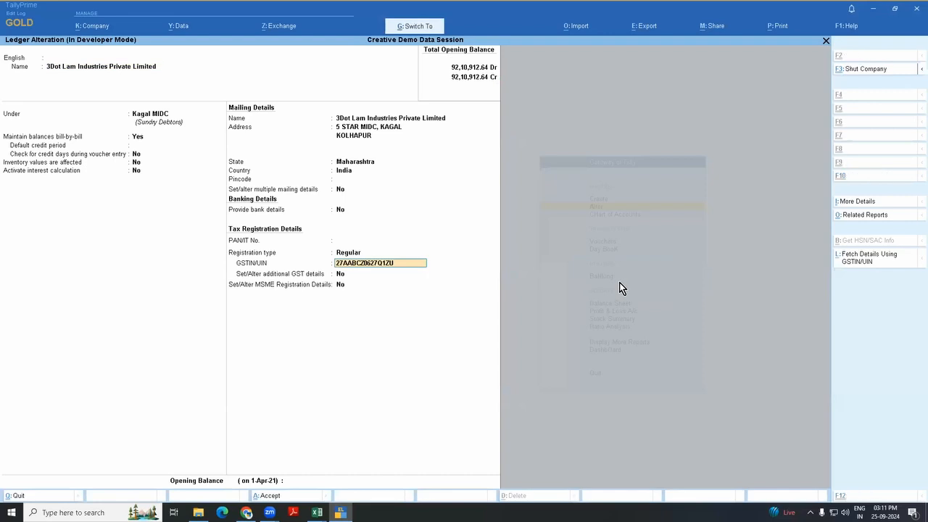
# Switch to Excel, paste the copied GSTIN into cell A2 and save workbook 123.
pyautogui.hotkey('alt', 'Tab')
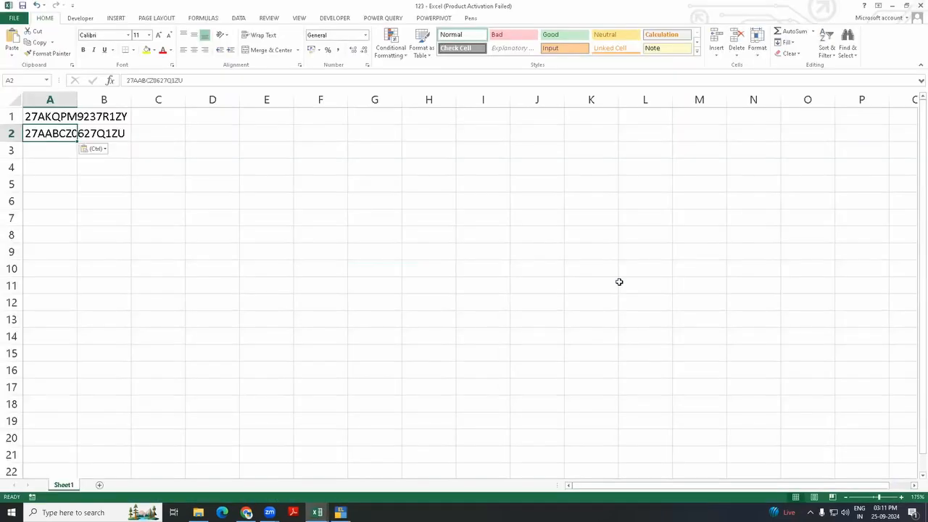
pyautogui.press('Return')
pyautogui.click(310, 300)
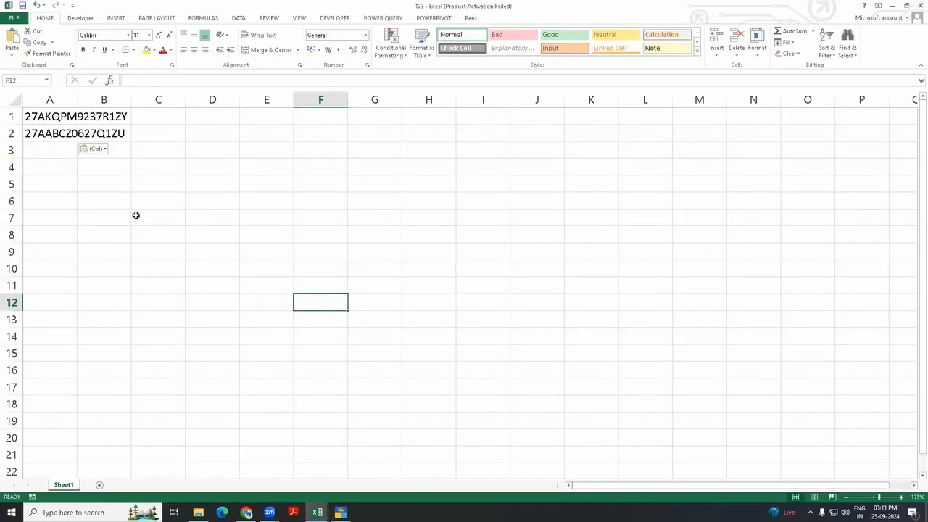
pyautogui.click(51, 149)
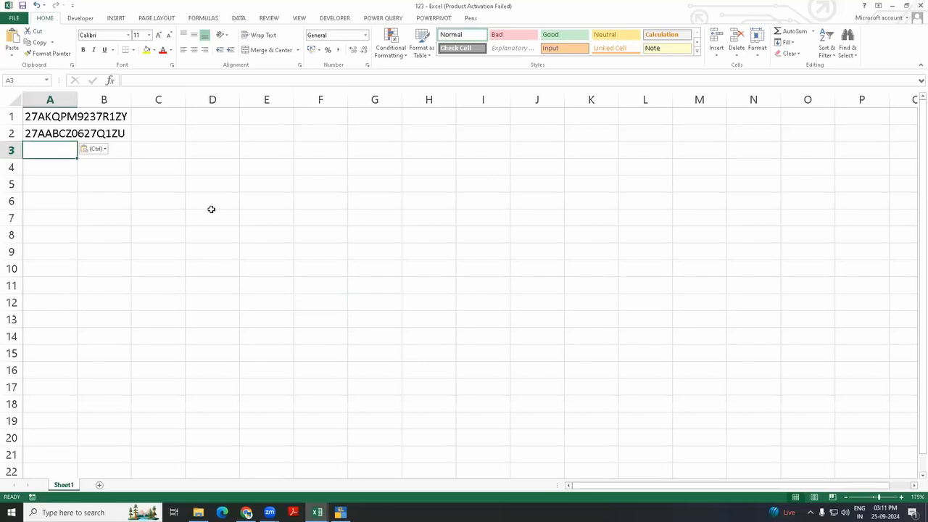
pyautogui.hotkey('ctrl', 's')
# Switch back to TallyPrime and quit the ledger alteration without saving, returning to the Gateway of Tally.
pyautogui.hotkey('alt', 'Tab')
pyautogui.press('Escape')
pyautogui.press('Escape')
pyautogui.press('y')
pyautogui.press('Escape')
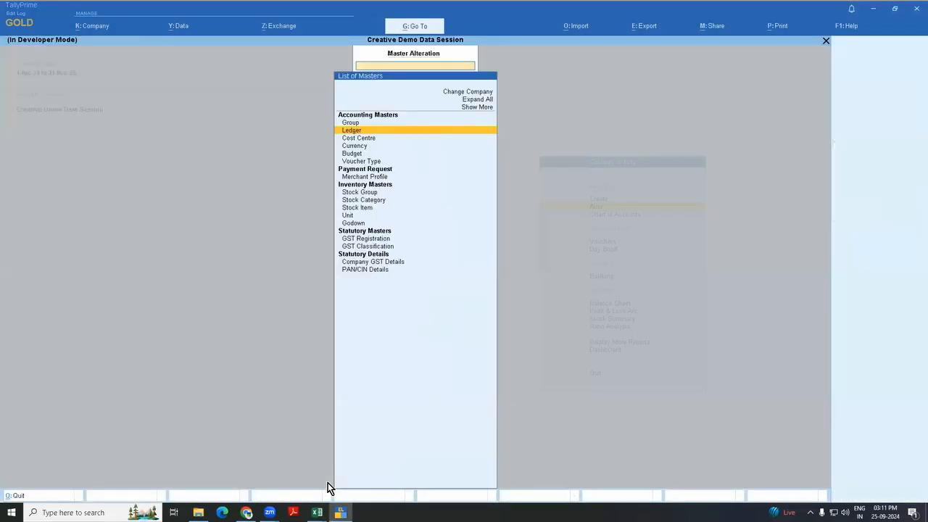
pyautogui.press('Escape')
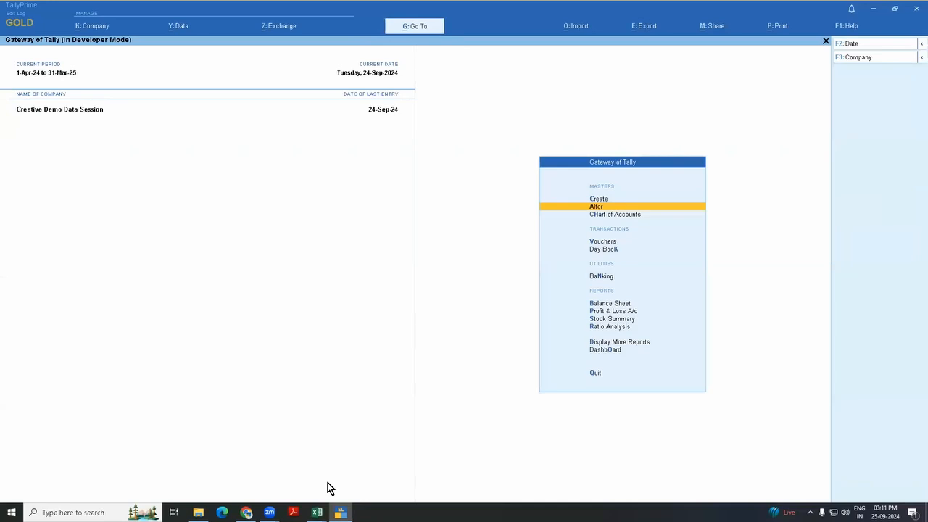
# Open the GST Utilities among the statutory GST reports.
pyautogui.press('d')
pyautogui.press('o')
pyautogui.press('g')
pyautogui.press('Up')
pyautogui.press('Up')
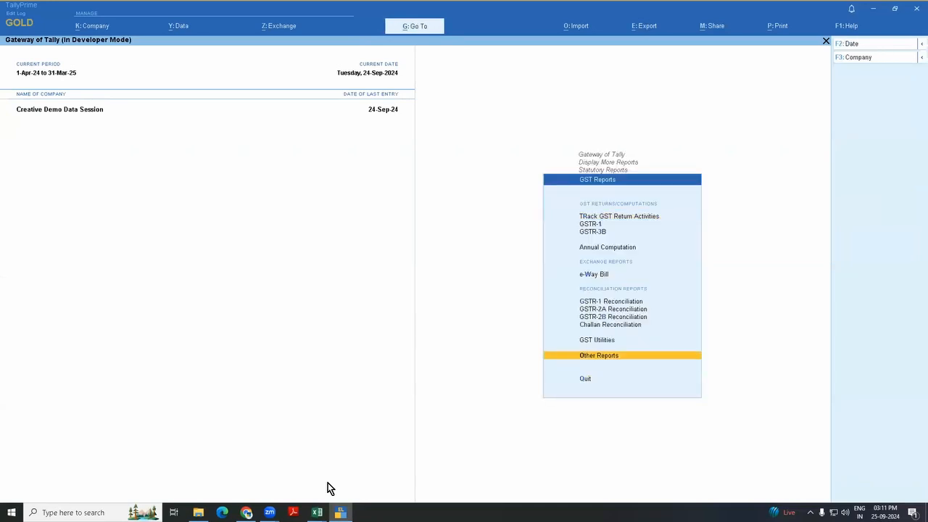
pyautogui.press('Up')
pyautogui.press('Return')
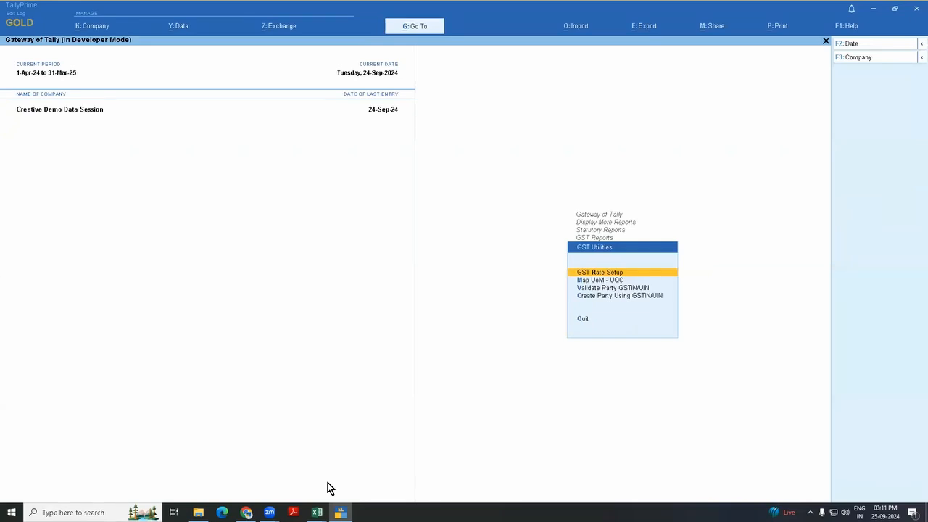
pyautogui.press('Down')
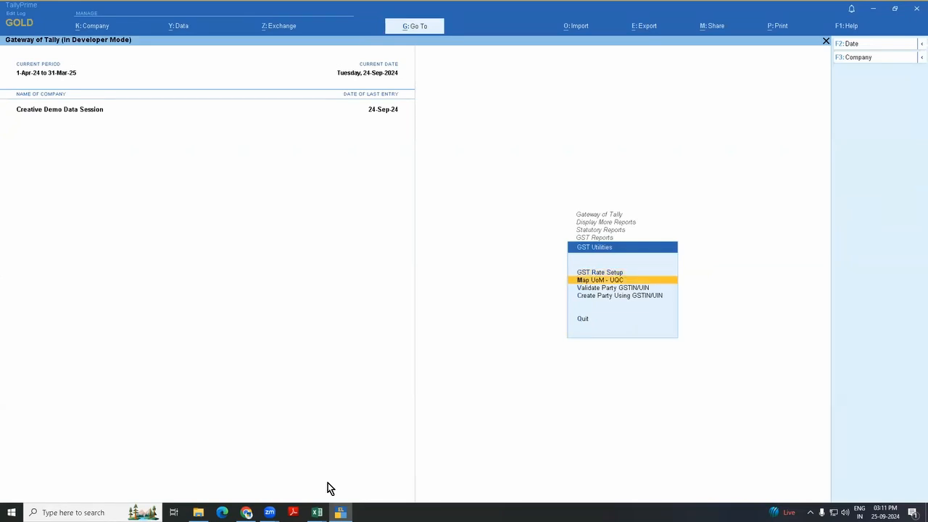
# Switch to Excel to check the GSTIN entries in column A, and return to TallyPrime.
pyautogui.hotkey('alt', 'Tab')
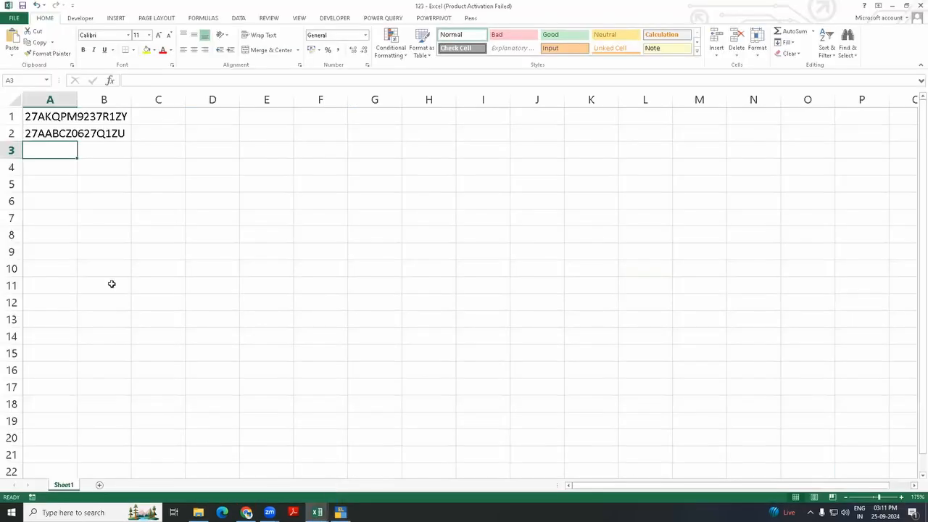
pyautogui.press('Up')
pyautogui.press('Up')
pyautogui.press('Down')
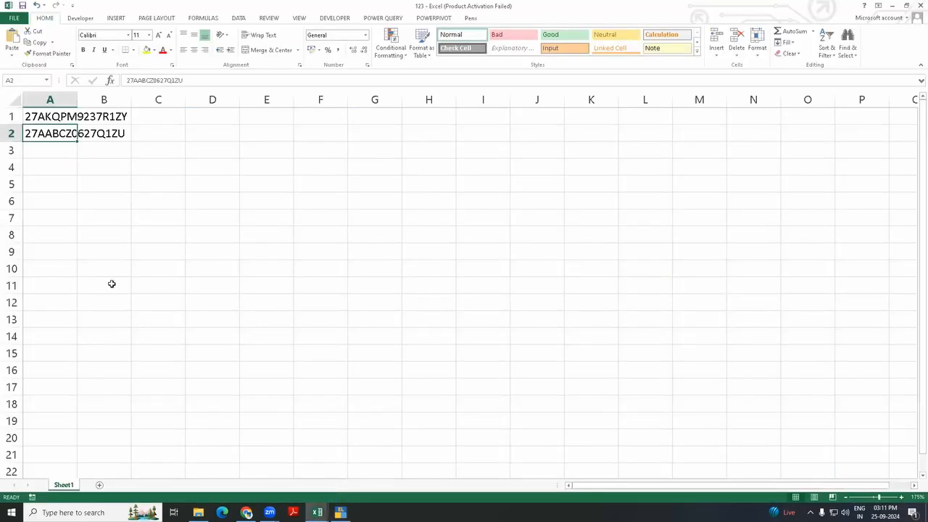
pyautogui.press('Down')
pyautogui.press('Down')
pyautogui.press('Up')
pyautogui.press('Up')
pyautogui.press('Up')
pyautogui.hotkey('alt', 'Tab')
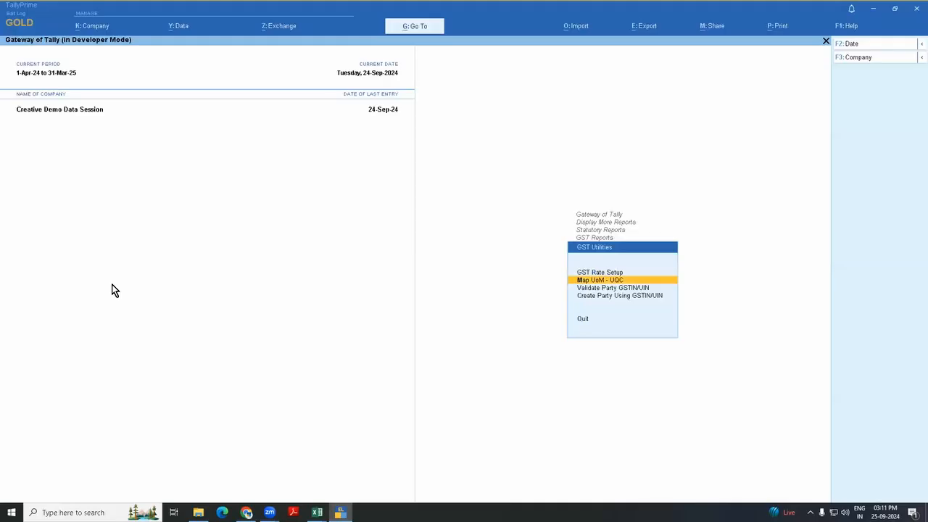
# Open the Create Party Using GSTIN/UIN utility.
pyautogui.press('Down')
pyautogui.press('Down')
pyautogui.press('Return')
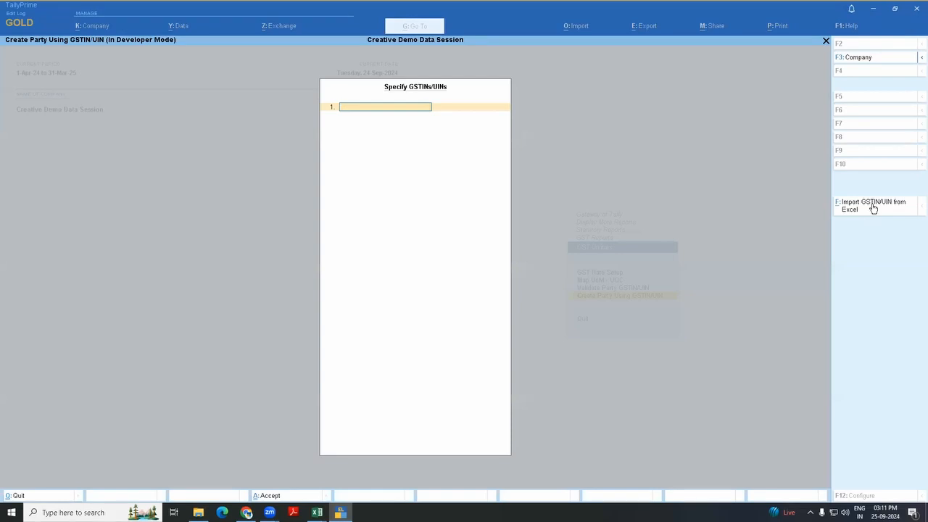
# Copy the path of the 5.0 folder containing workbook 123 from File Explorer and return to TallyPrime.
pyautogui.hotkey('alt', 'Tab')
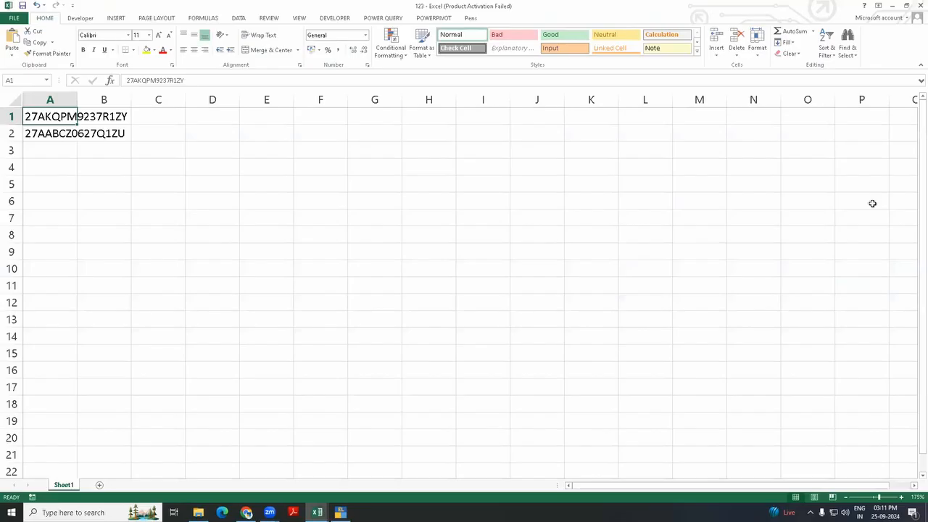
pyautogui.hotkey('alt', 'Tab')
pyautogui.hotkey('alt', 'Tab')
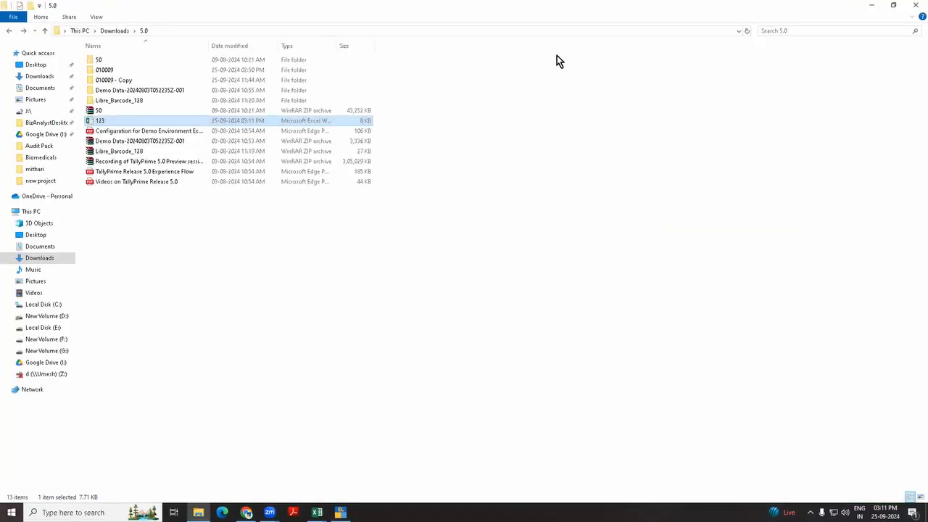
pyautogui.click(578, 32)
pyautogui.hotkey('ctrl', 'c')
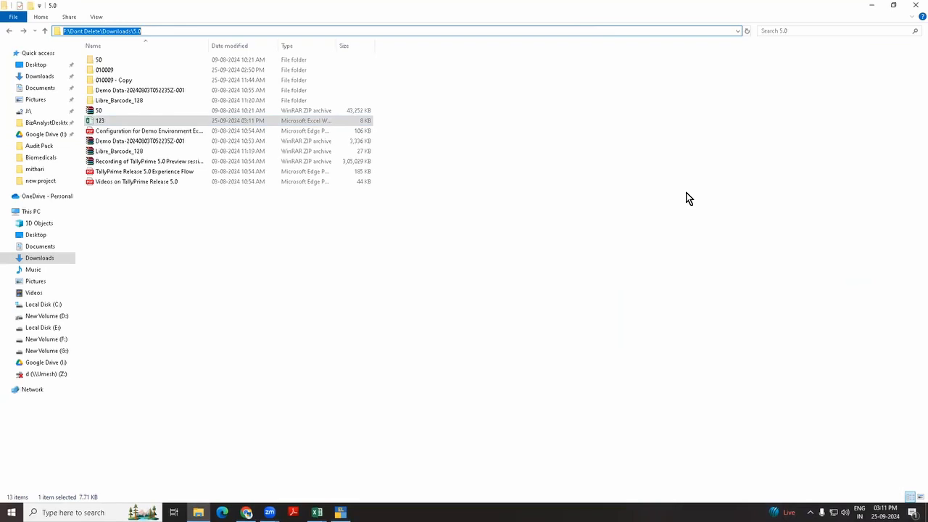
pyautogui.hotkey('alt', 'Tab')
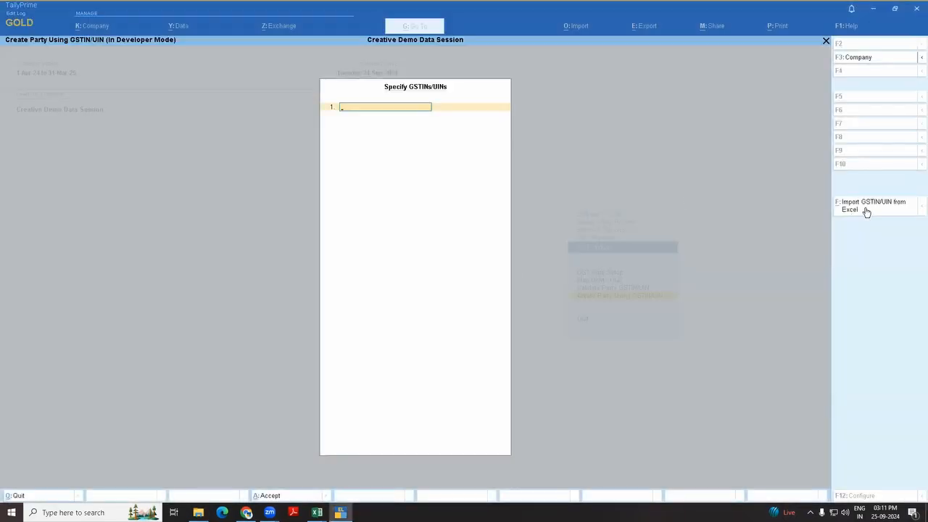
# Import the GSTINs from column A of Sheet1 in 123.xlsx, located in F:\Dont Delete\Downloads\5.0.
pyautogui.click(868, 208)
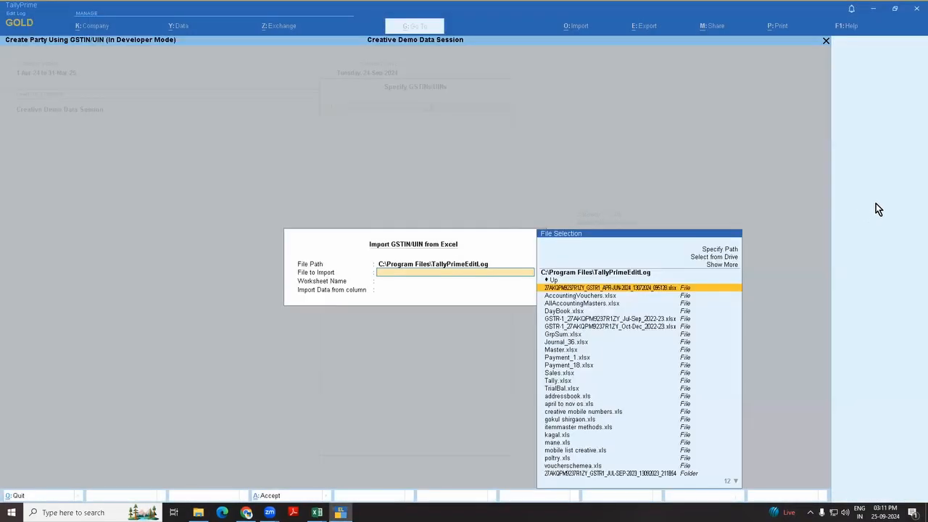
pyautogui.hotkey('ctrl', 'v')
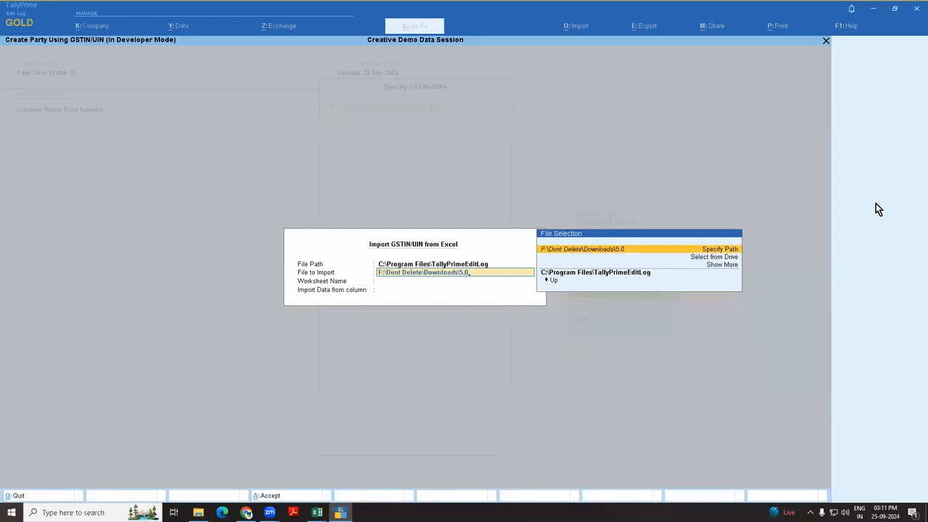
pyautogui.press('Return')
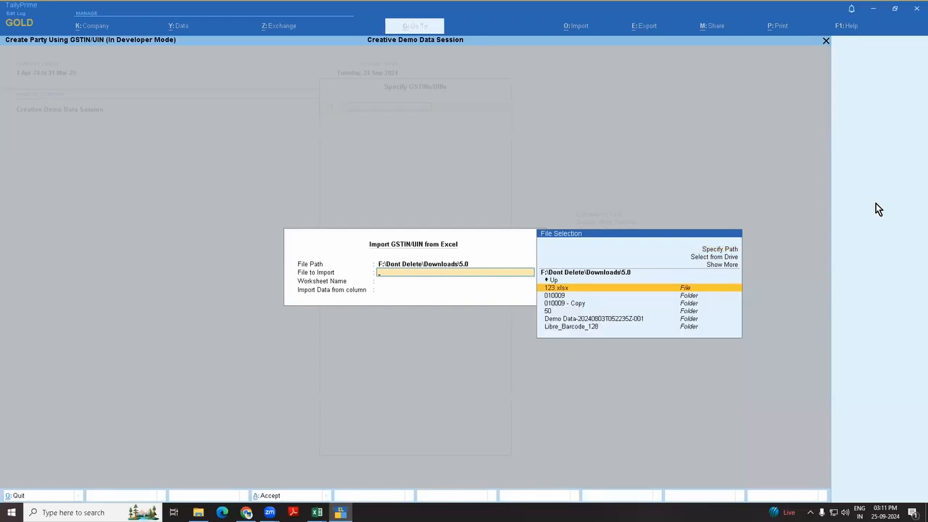
pyautogui.press('Return')
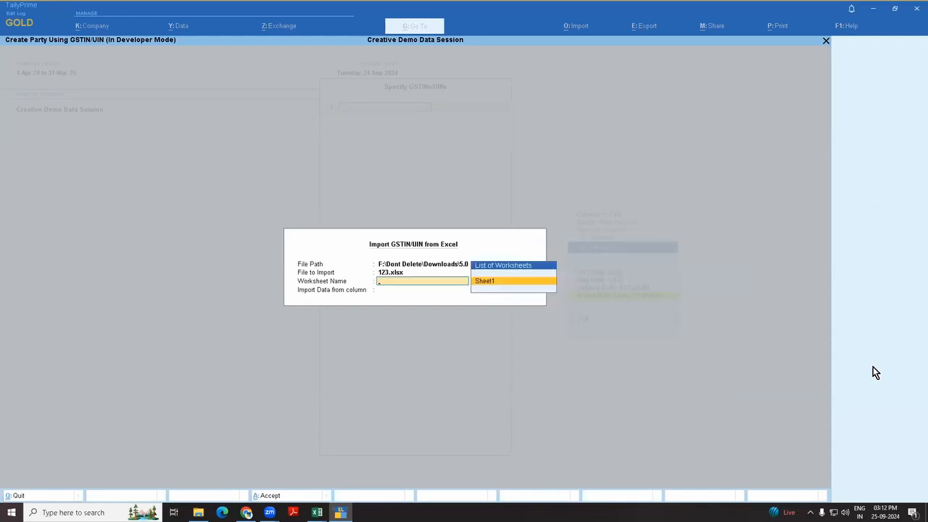
pyautogui.press('Return')
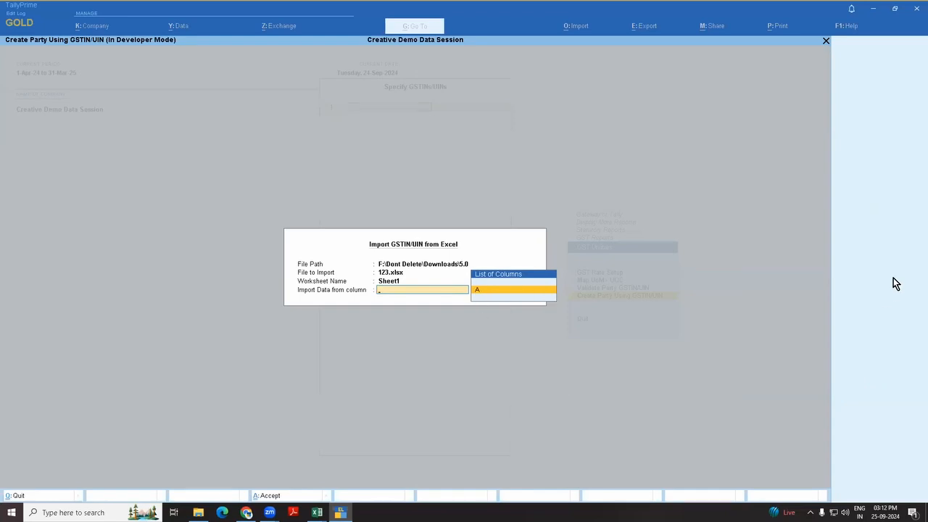
pyautogui.press('Return')
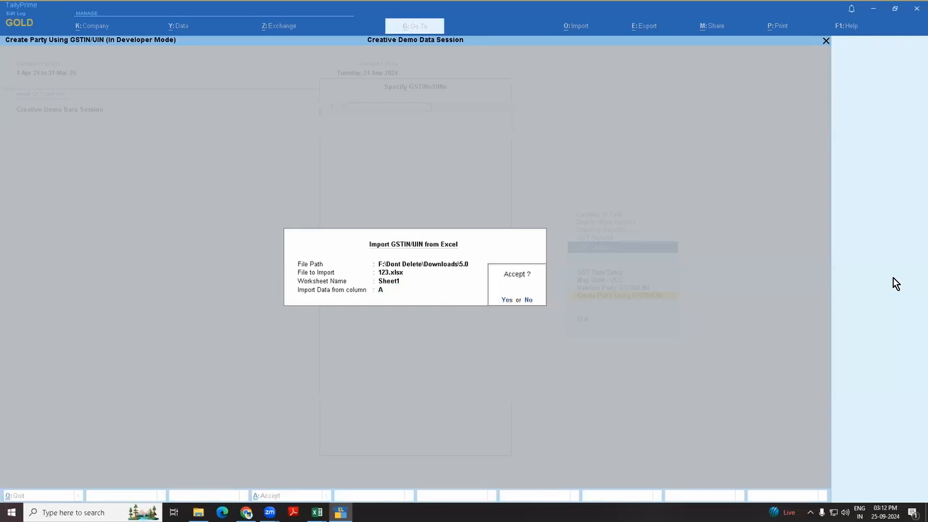
pyautogui.press('Return')
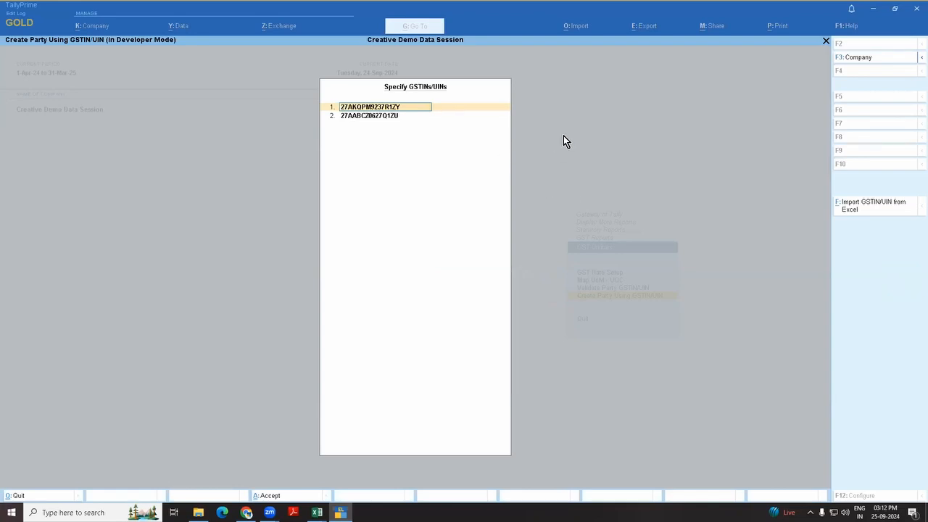
# Accept the imported GSTIN list and set the parent group of the fetched ledgers to Sundry Creditors.
pyautogui.press('ctrl')
pyautogui.hotkey('ctrl', 'a')
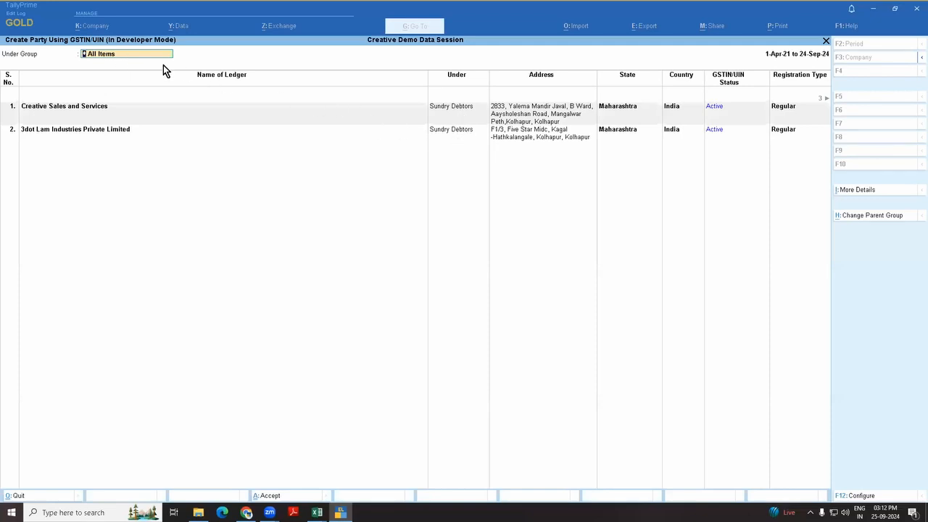
pyautogui.write('C')
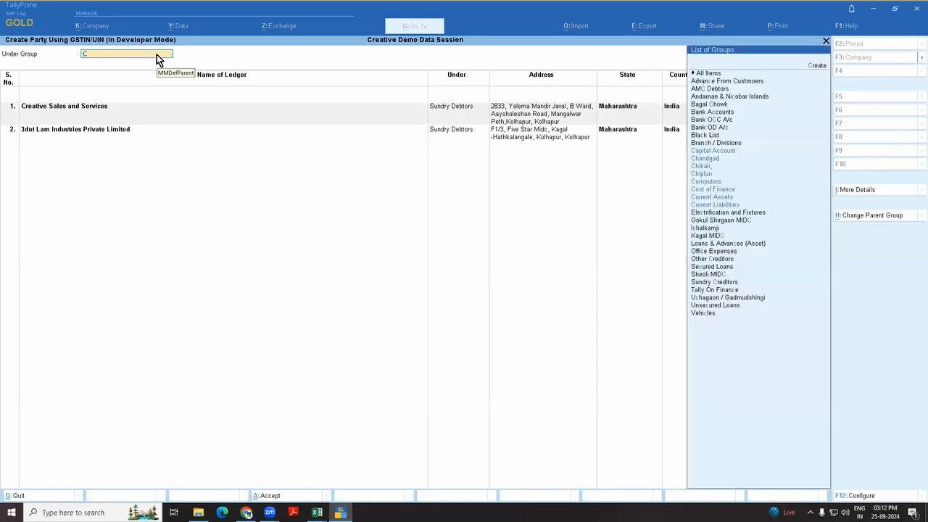
pyautogui.write('redit')
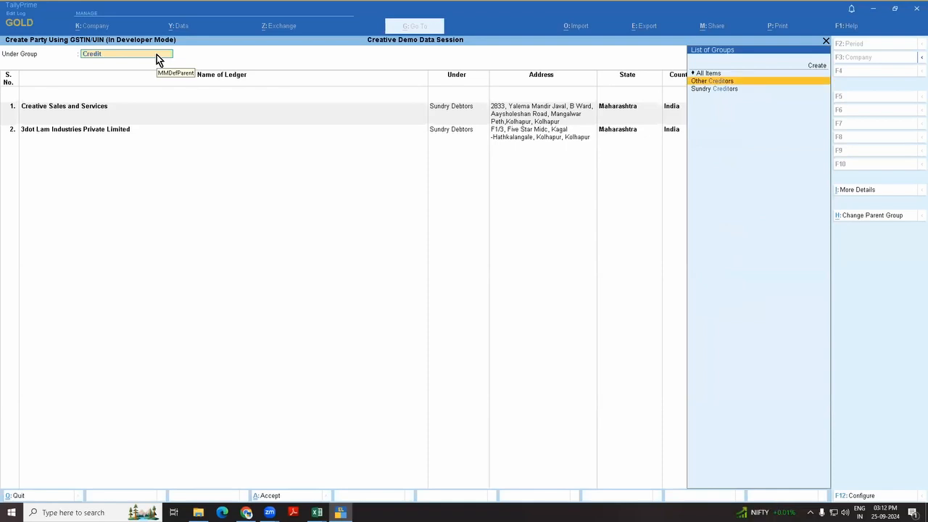
pyautogui.press('Down')
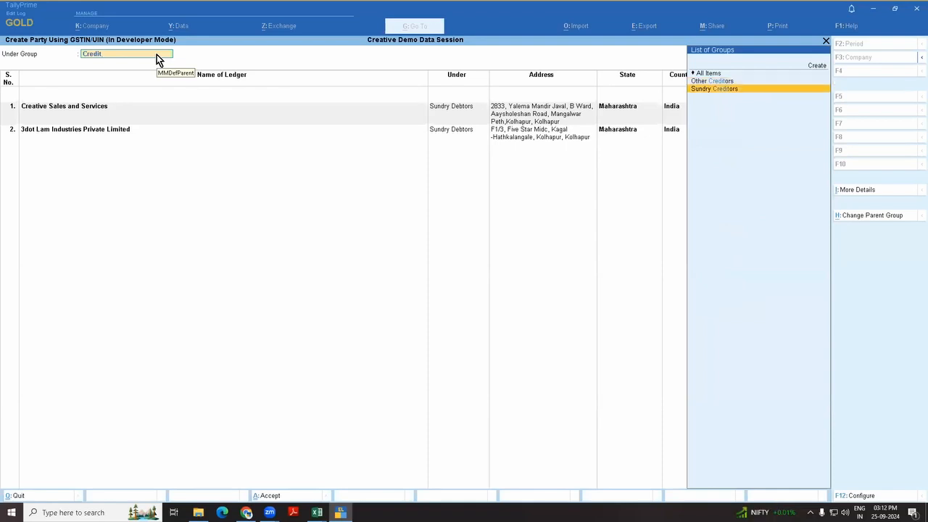
pyautogui.press('Return')
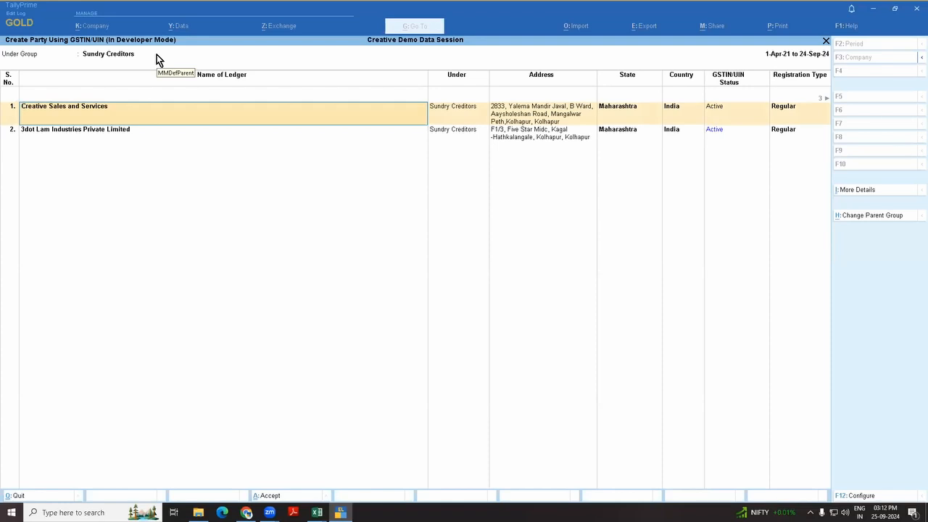
# Go through the fetched details of the Creative Sales and Services ledger, keeping registration type Regular, and continue to the second ledger.
pyautogui.press('Return')
pyautogui.press('Return')
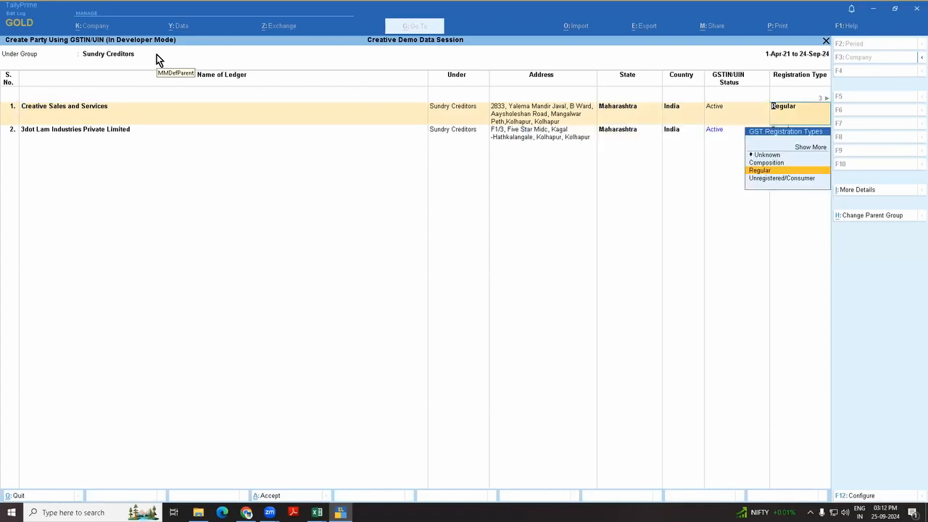
pyautogui.press('Return')
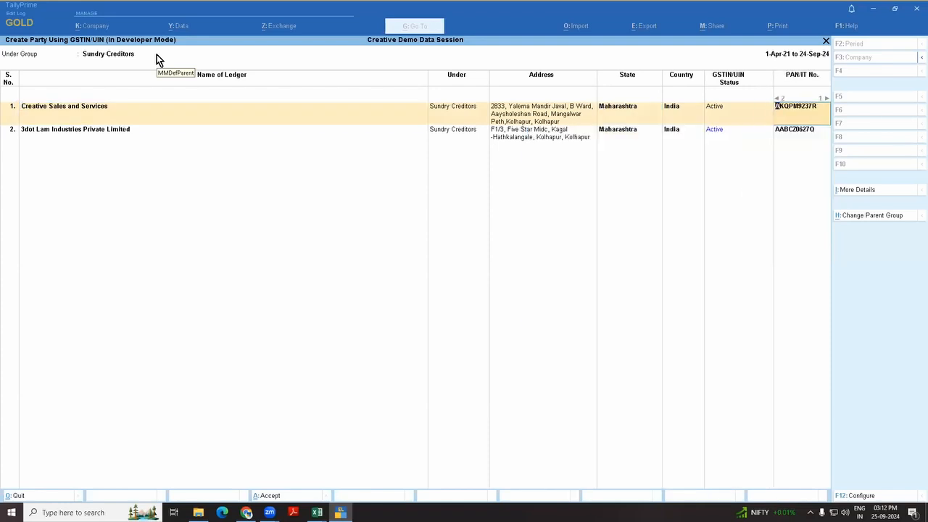
pyautogui.press('Return')
pyautogui.press('Return')
pyautogui.press('Return')
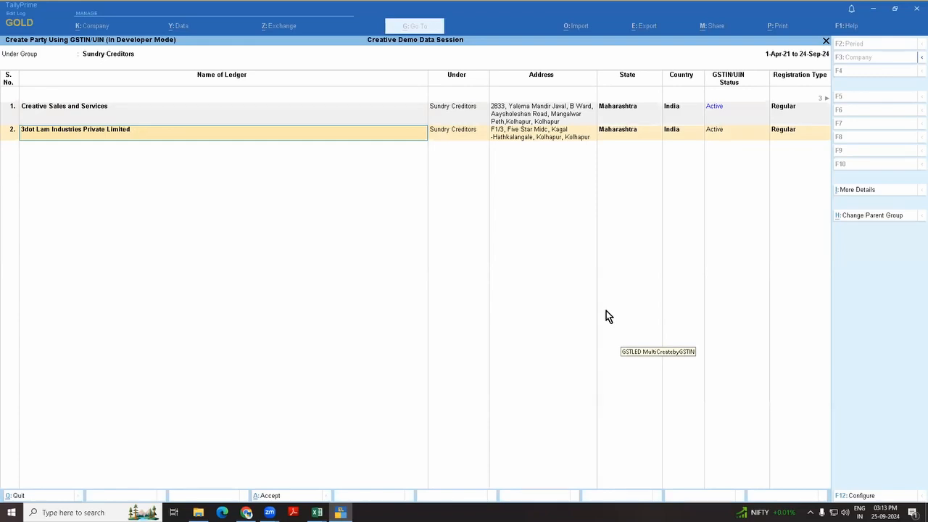
# Append 123 to the 3dot Lam Industries Private Limited ledger name, keep registration type Regular and additional info No, and save the fetched ledgers.
pyautogui.write('123')
pyautogui.press('Return')
pyautogui.press('Return')
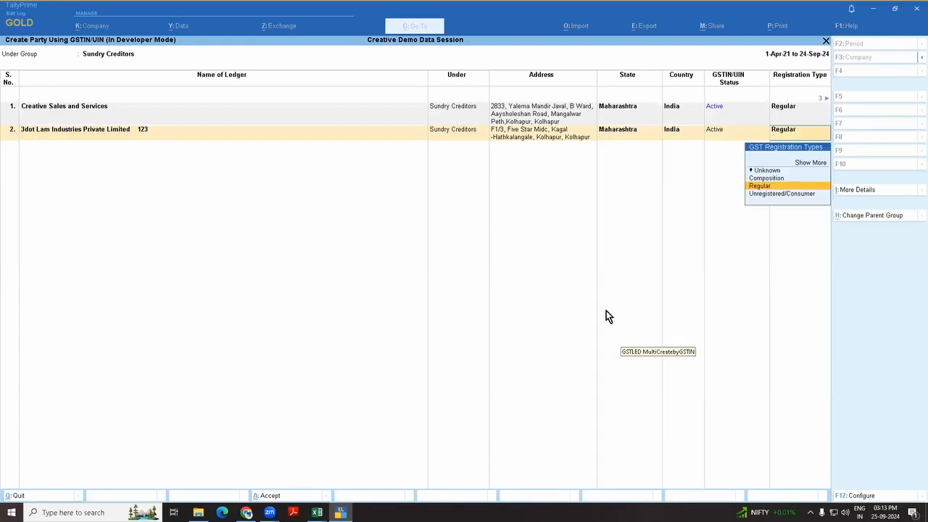
pyautogui.press('Return')
pyautogui.press('Return')
pyautogui.press('Return')
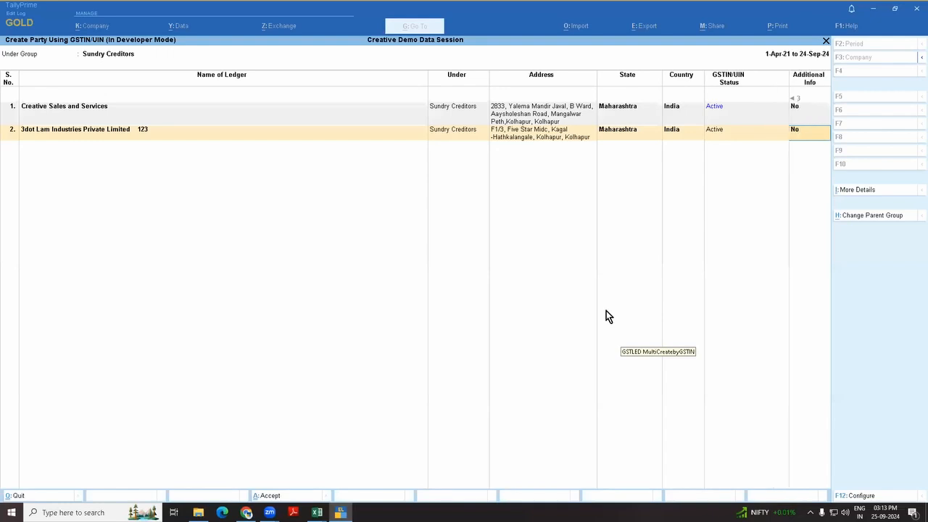
pyautogui.press('Return')
pyautogui.press('Return')
pyautogui.press('Return')
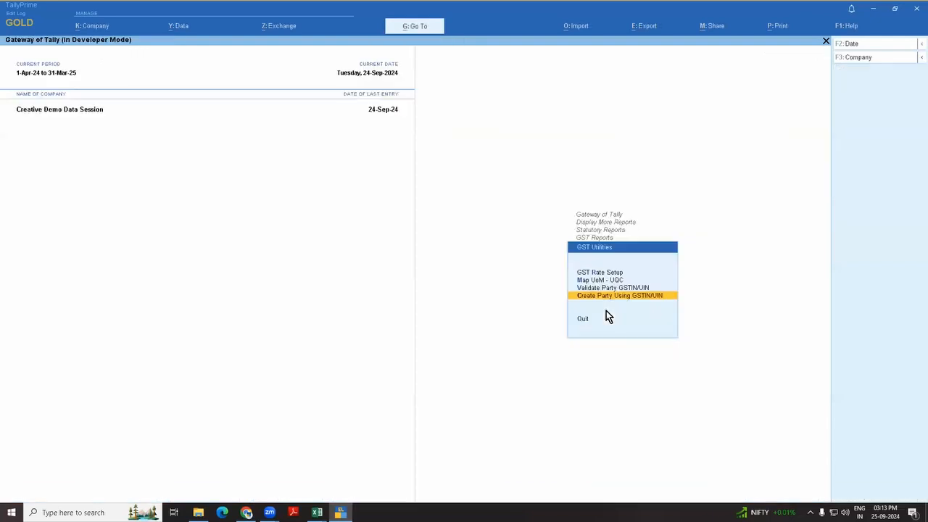
# Open the 3dot Lam Industries Private Limited 123 ledger for alteration to check its details, and return to the Gateway of Tally without changes.
pyautogui.press('Escape')
pyautogui.press('Escape')
pyautogui.press('Escape')
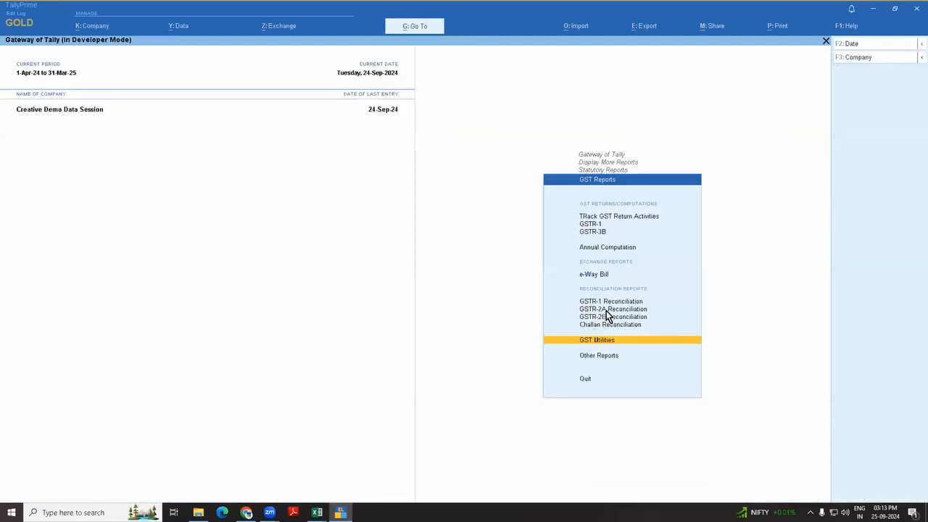
pyautogui.press('Escape')
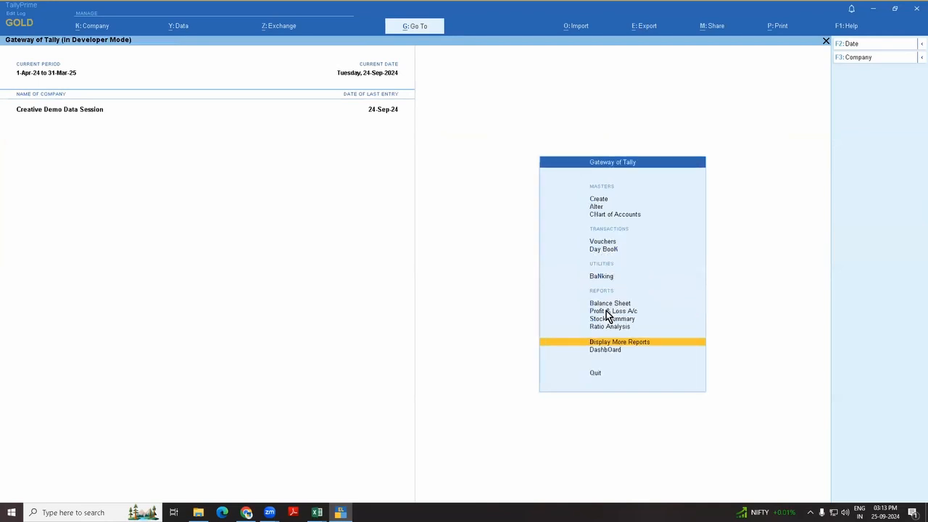
pyautogui.press('a')
pyautogui.press('Return')
pyautogui.write('123')
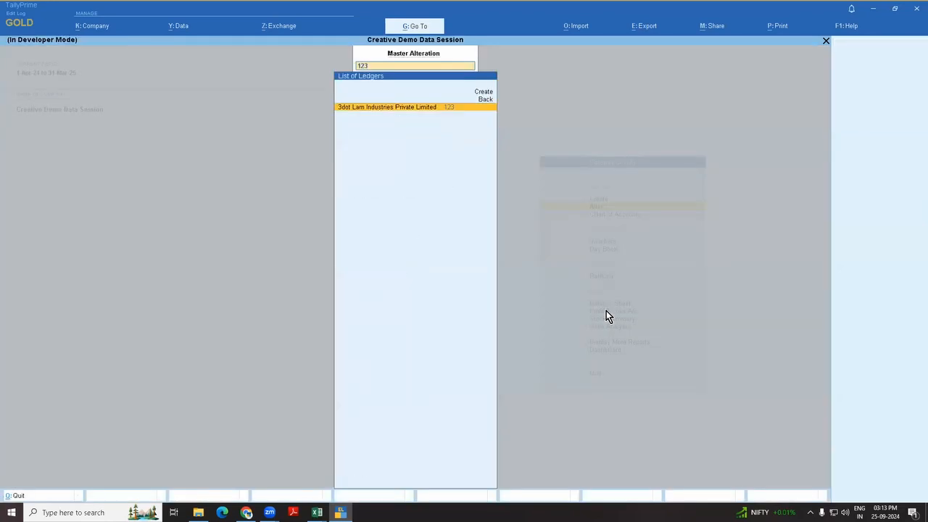
pyautogui.press('Return')
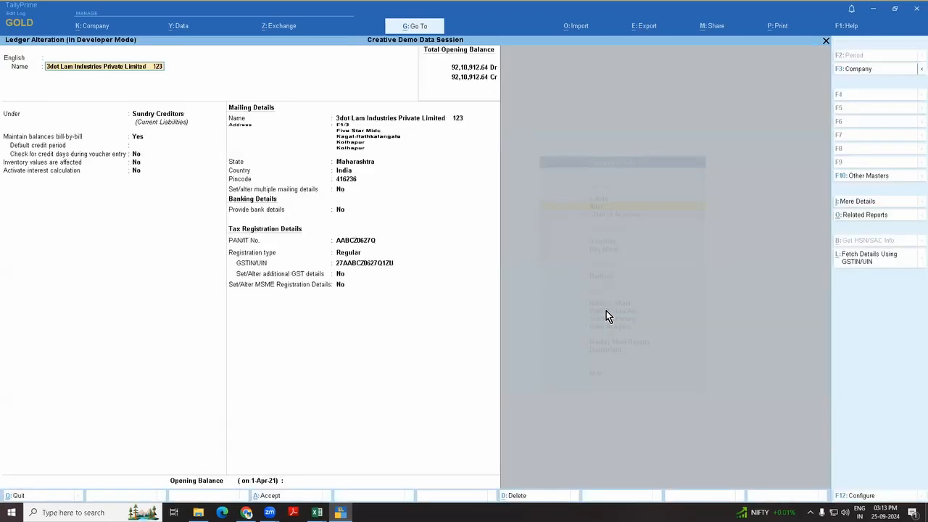
pyautogui.press('Escape')
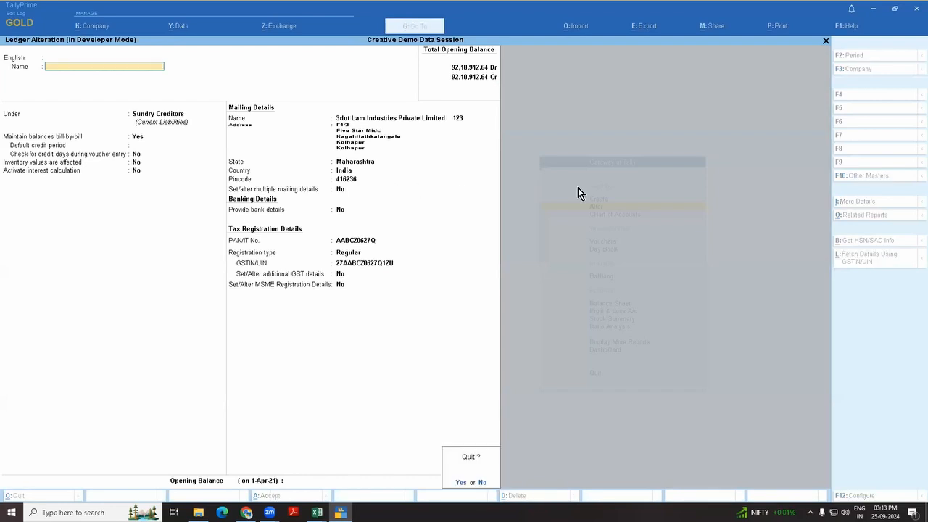
pyautogui.press('Return')
pyautogui.press('Escape')
pyautogui.press('Escape')
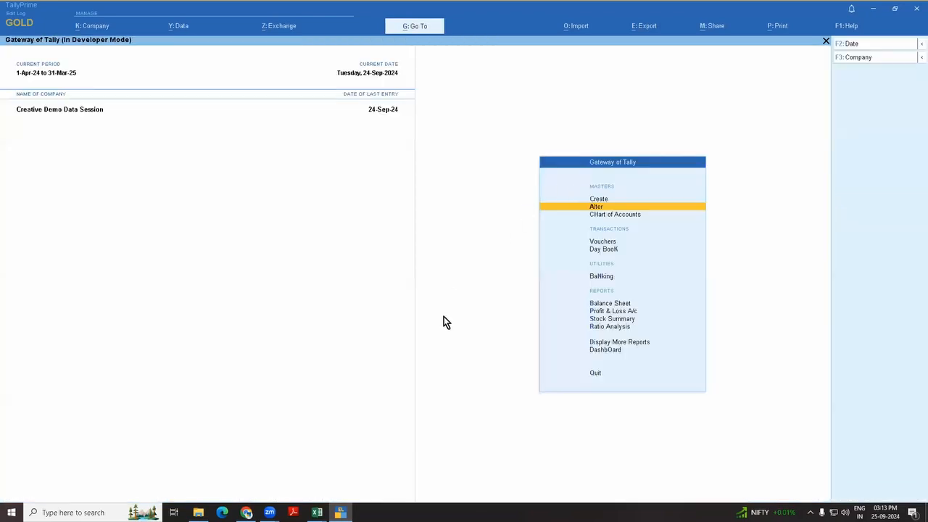
# Switch to the 25 09 24 workbook in Excel, review the two ledger-creation topics, and move on to "Validate all ledgers at same time".
pyautogui.click(317, 513)
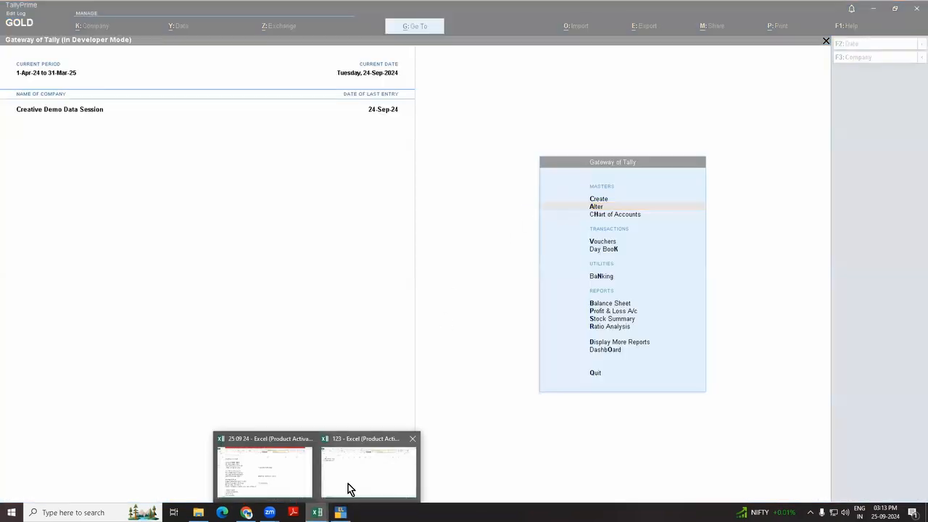
pyautogui.click(277, 485)
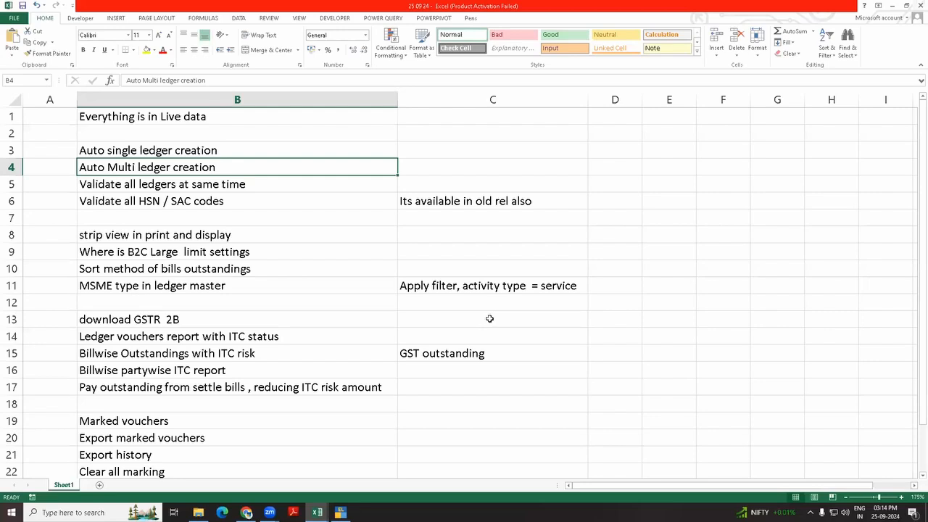
pyautogui.press('Up')
pyautogui.hotkey('shift', 'space')
pyautogui.hotkey('shift', 'Down')
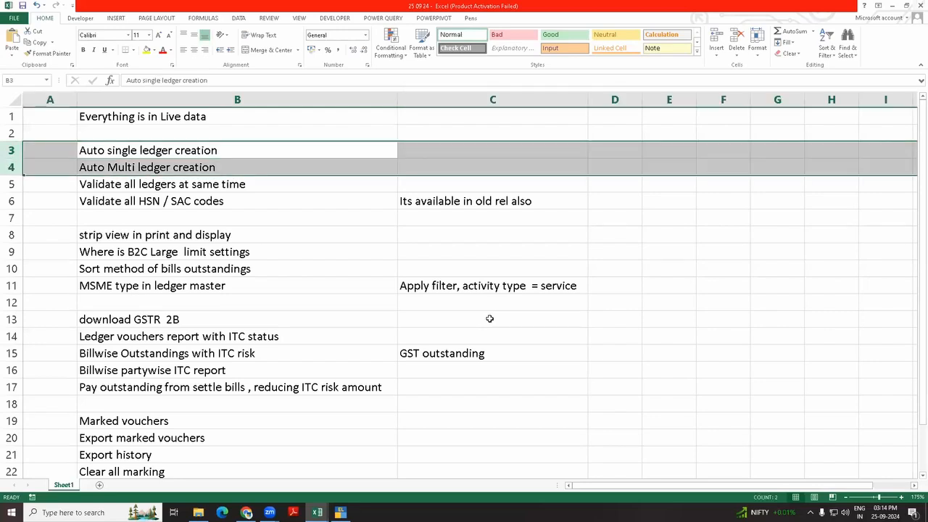
pyautogui.press('Down')
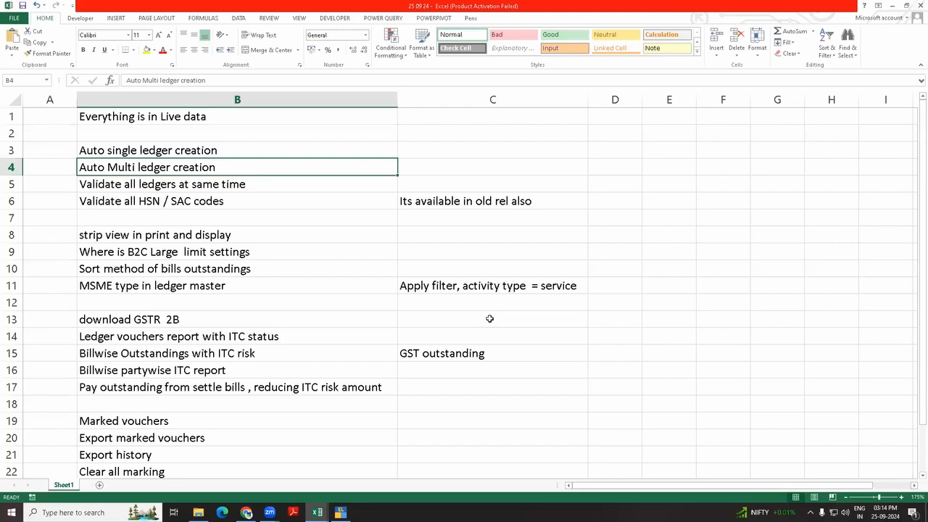
pyautogui.press('Down')
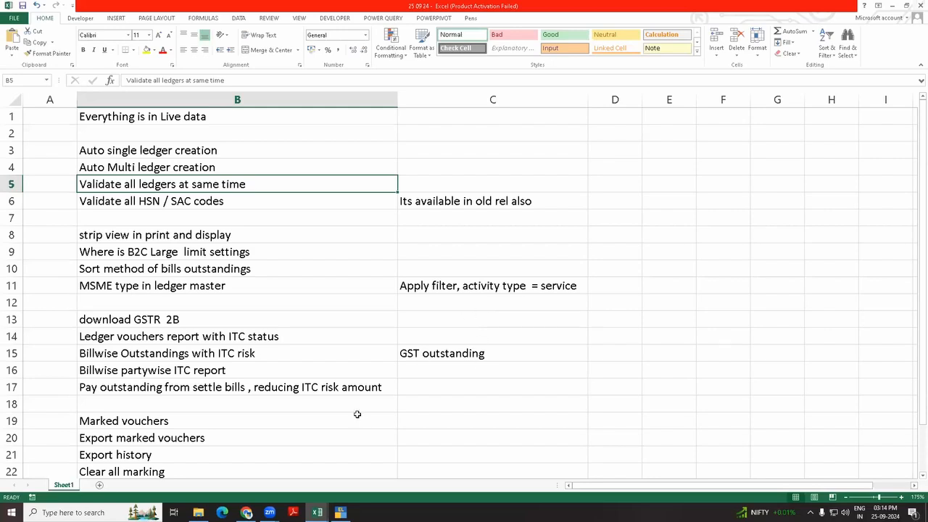
# Switch to TallyPrime and open the Validate Party GSTIN/UIN utility from the GST reports.
pyautogui.moveTo(340, 512)
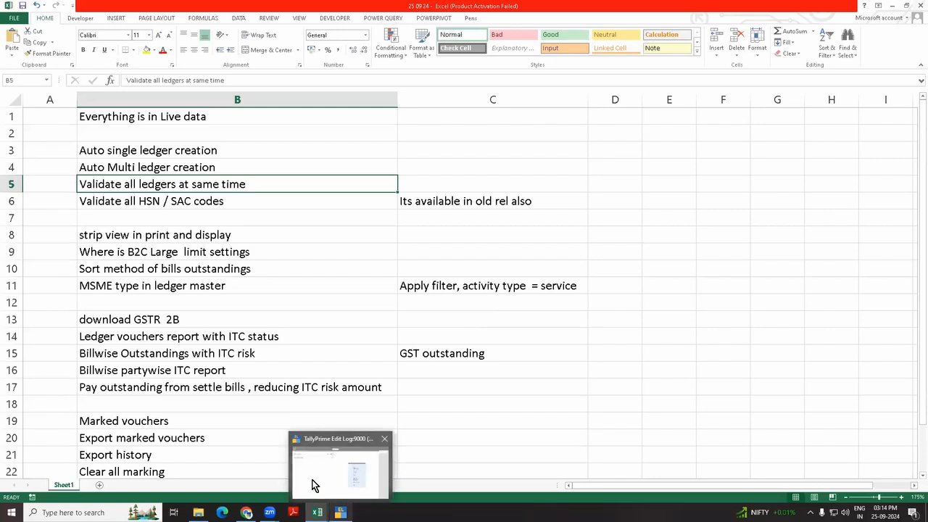
pyautogui.click(314, 484)
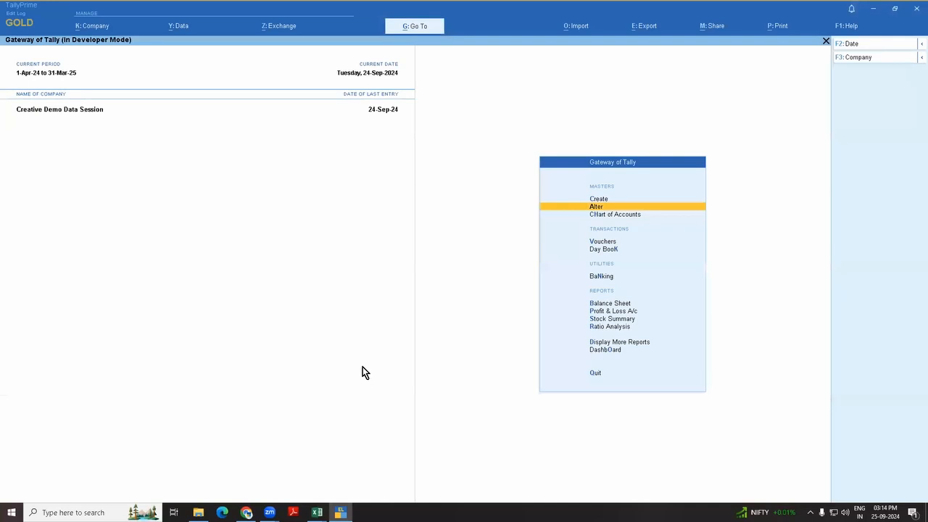
pyautogui.press('d')
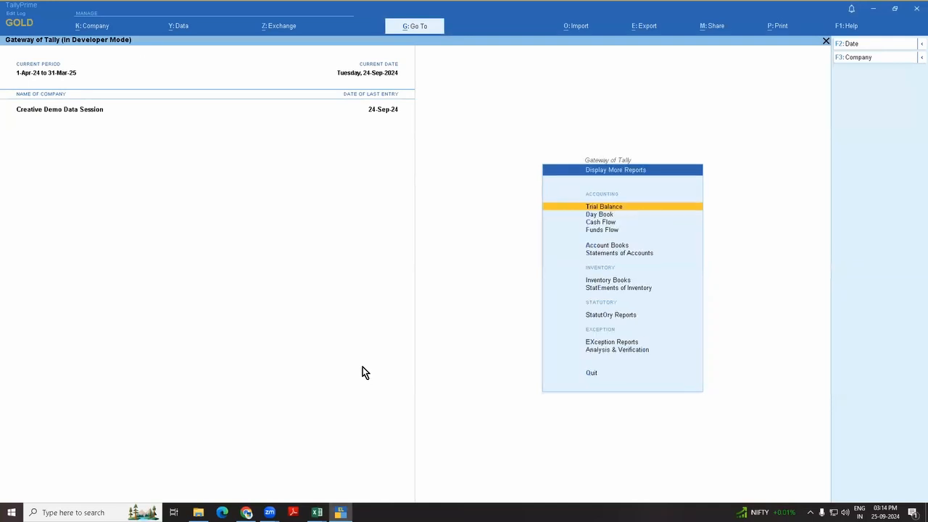
pyautogui.press('o')
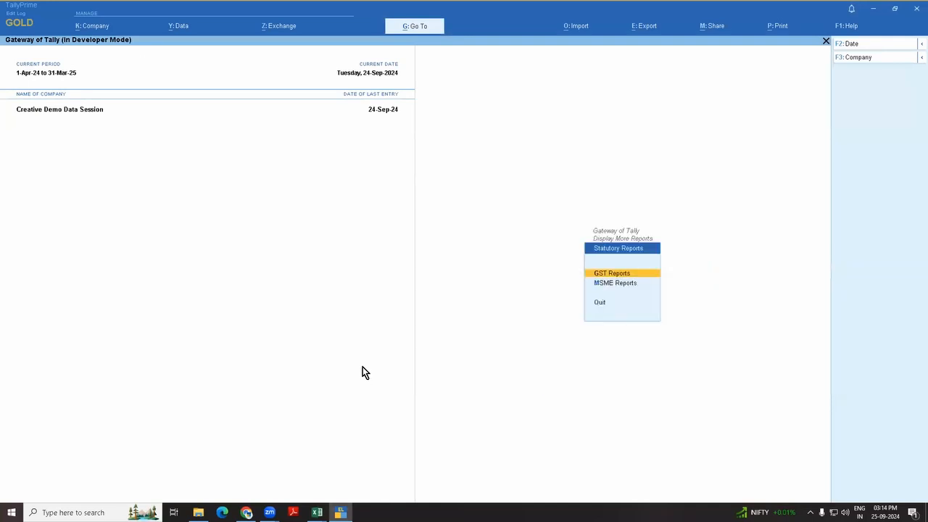
pyautogui.press('Return')
pyautogui.press('Up')
pyautogui.press('Up')
pyautogui.press('Up')
pyautogui.press('Return')
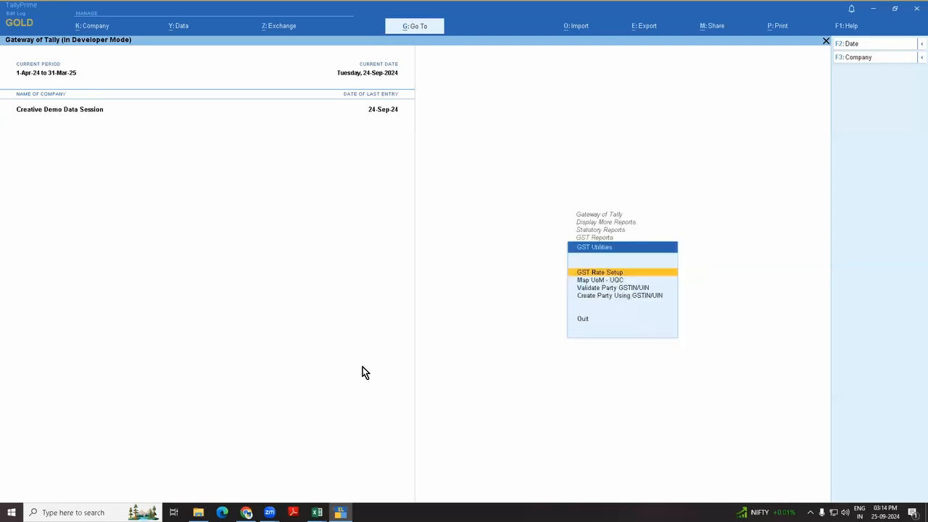
pyautogui.press('Down')
pyautogui.press('Down')
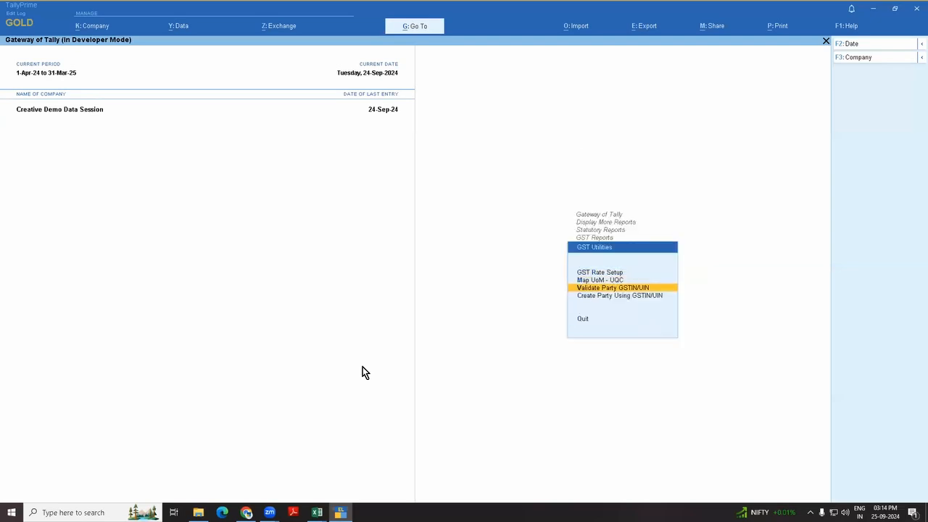
pyautogui.press('Return')
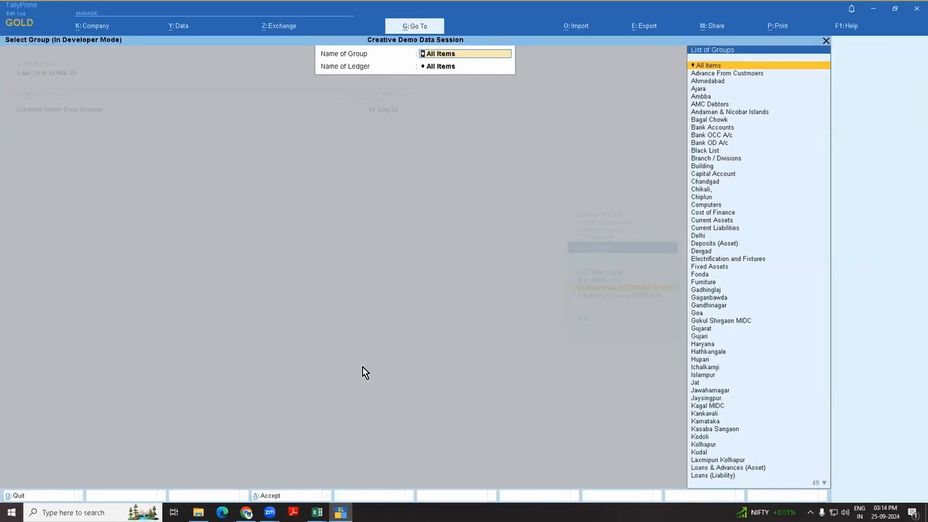
# List all ledgers under the Kagal MIDC group, fetch details for the correct GSTINs only, and select the Kanakaditya Metals entry.
pyautogui.write('Kag')
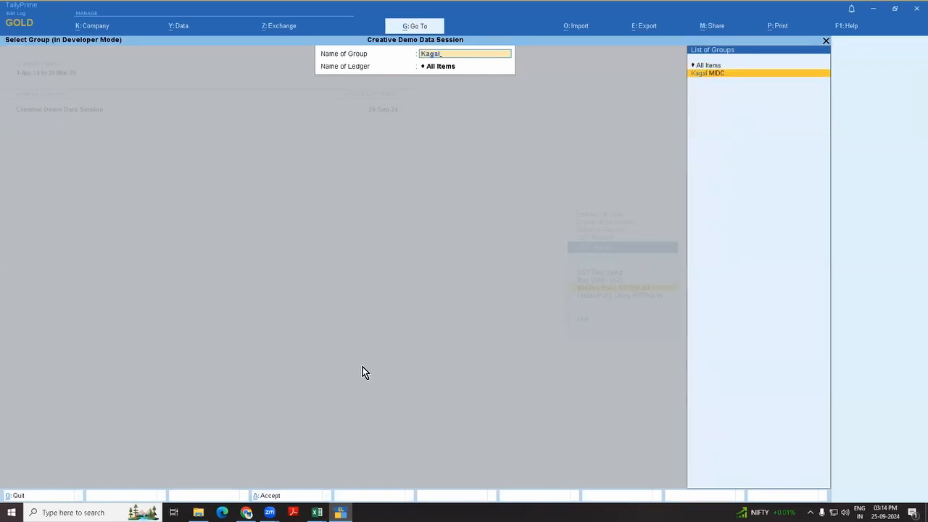
pyautogui.write('al')
pyautogui.press('Return')
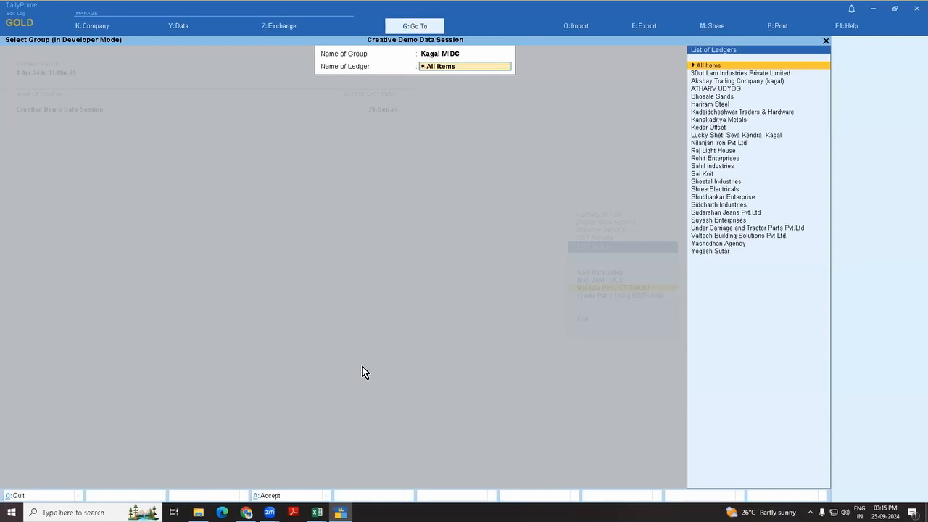
pyautogui.press('Return')
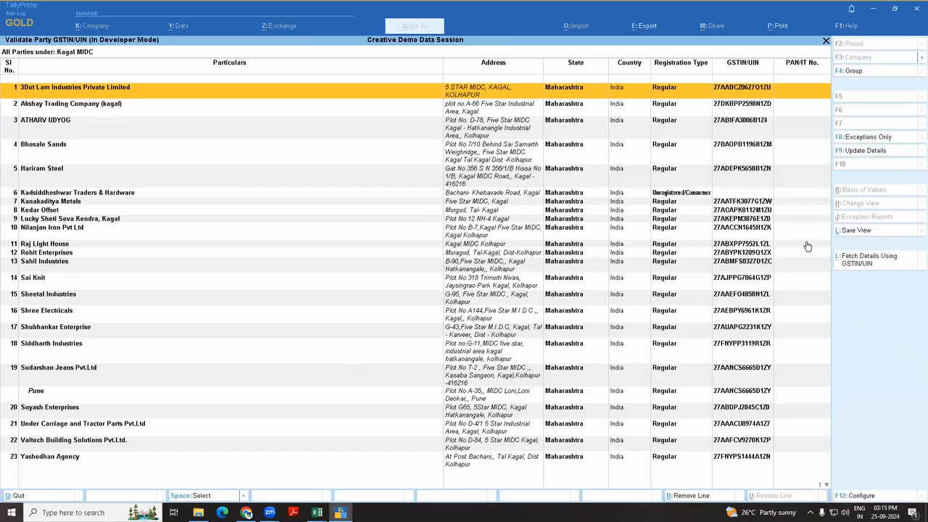
pyautogui.click(882, 260)
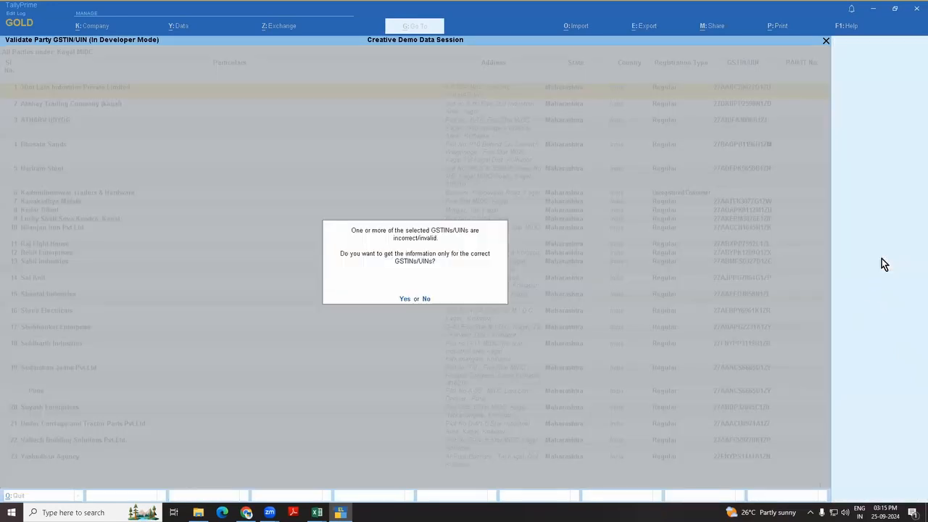
pyautogui.press('Return')
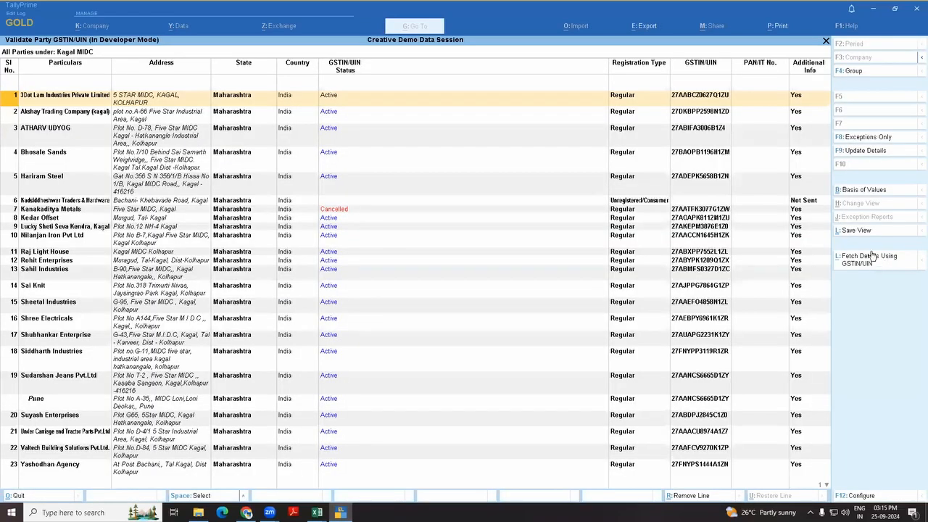
pyautogui.click(340, 211)
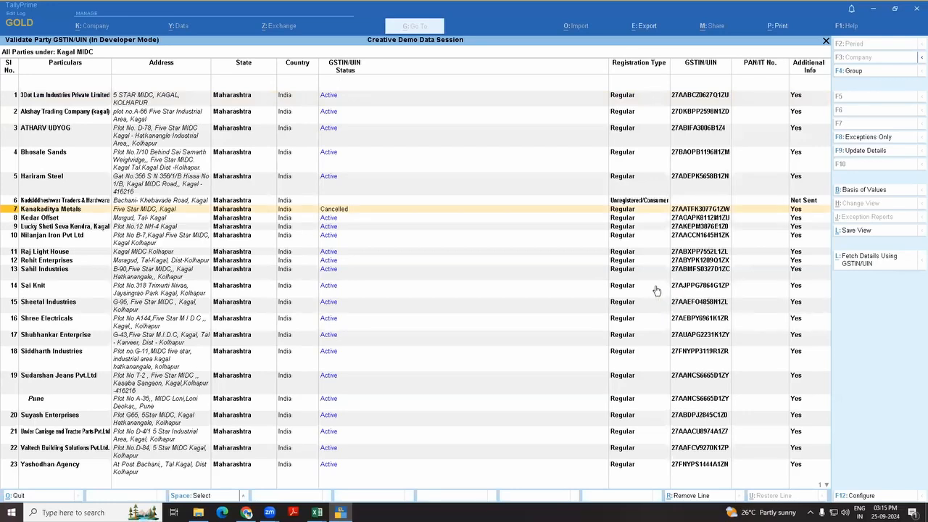
# Filter the validation report by setting its status basis to Inactive GSTIN/UIN.
pyautogui.click(888, 189)
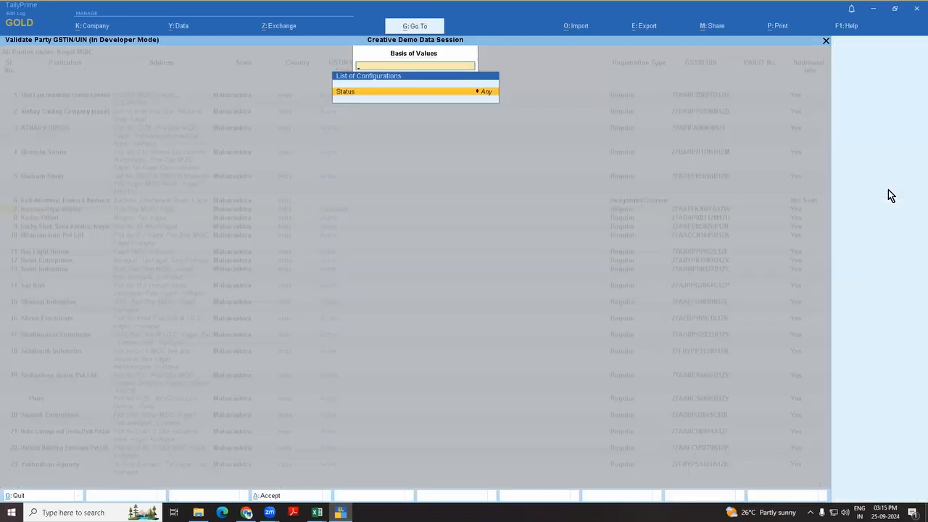
pyautogui.press('Return')
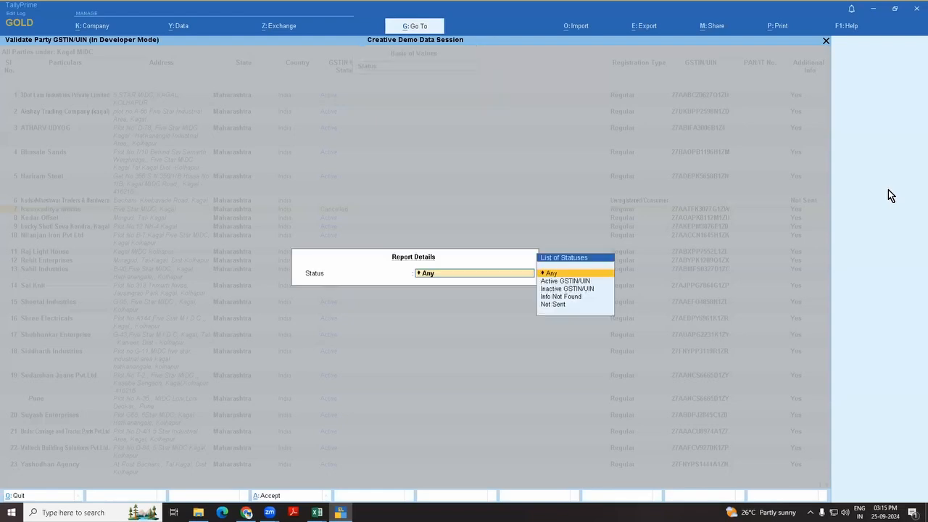
pyautogui.press('Down')
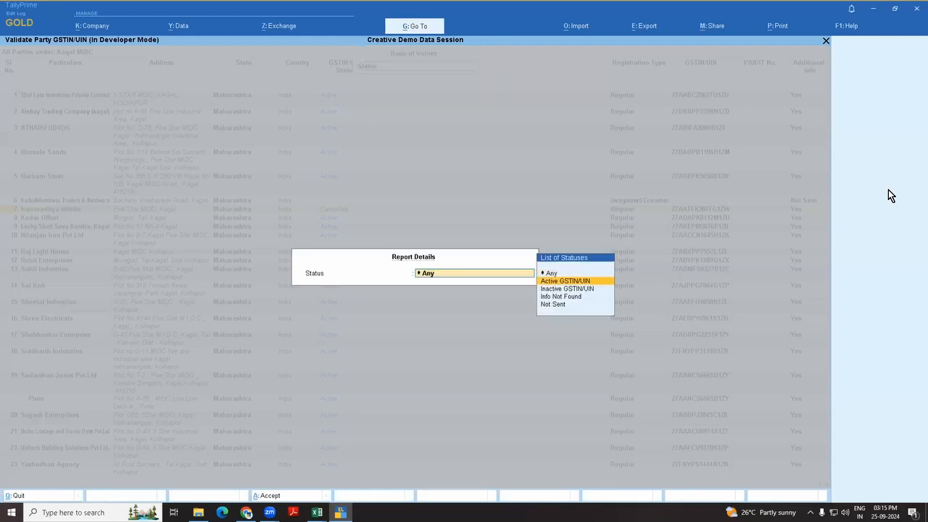
pyautogui.press('Down')
pyautogui.press('Return')
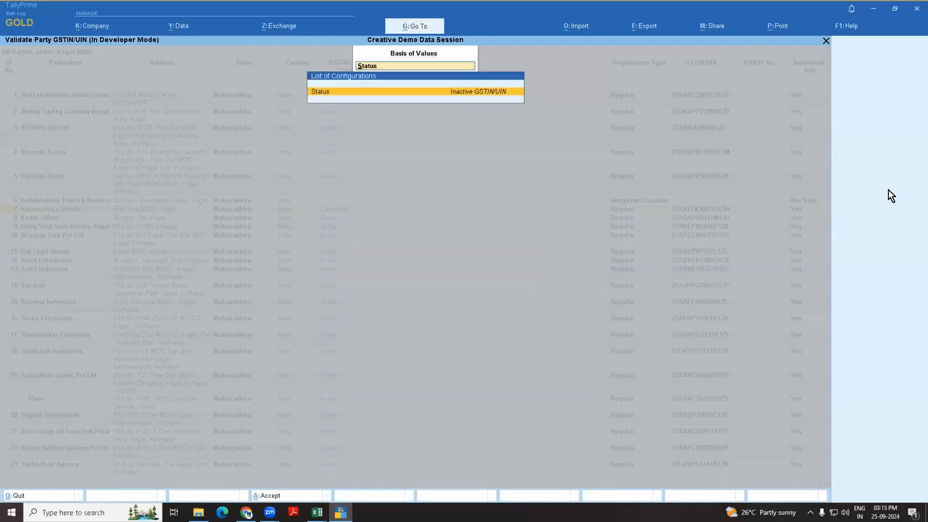
pyautogui.hotkey('ctrl', 'a')
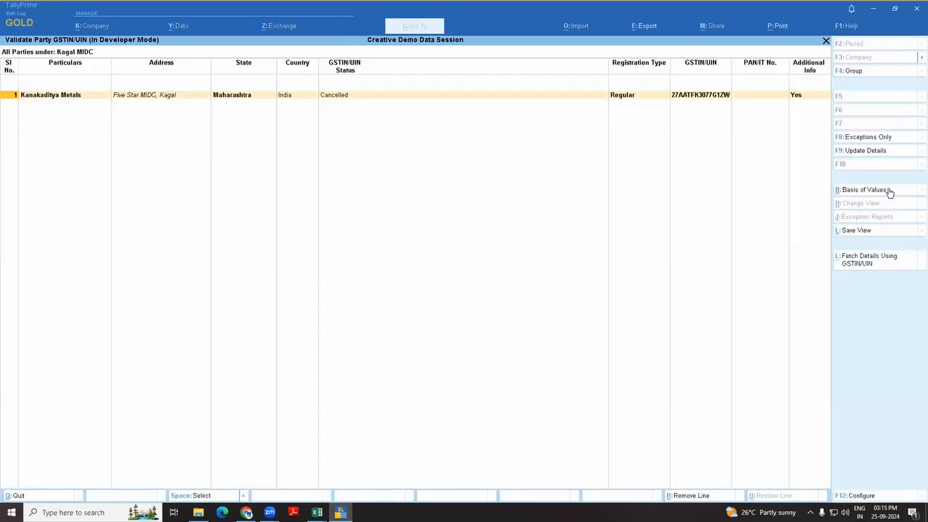
# Close the party validation report and switch back to the feature checklist workbook in Excel.
pyautogui.press('Escape')
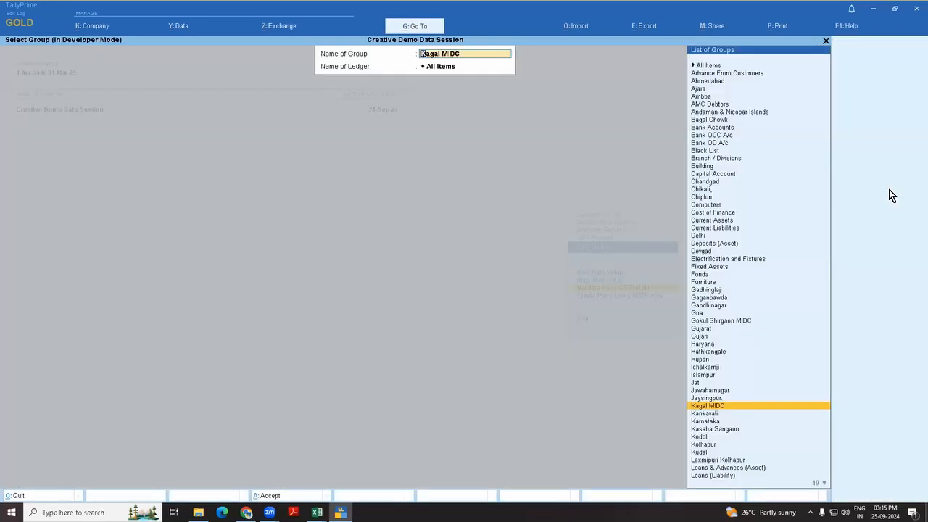
pyautogui.press('Escape')
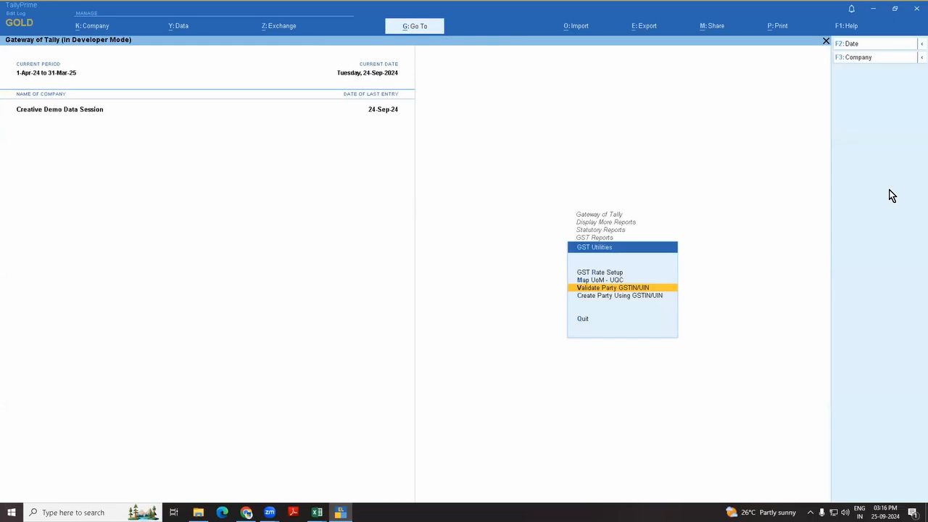
pyautogui.hotkey('alt', 'Tab')
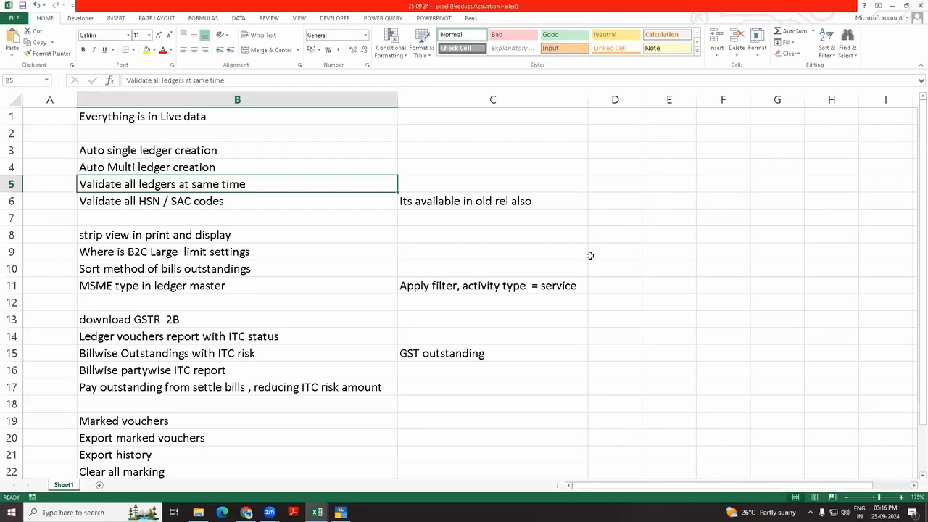
# Switch from the feature checklist to TallyPrime and return from the GST utilities to the Gateway of Tally.
pyautogui.click(453, 187)
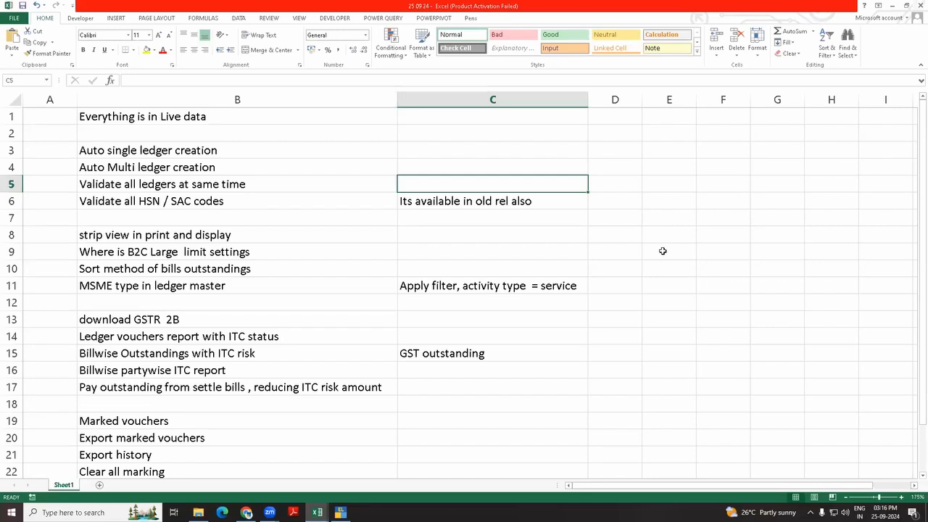
pyautogui.hotkey('alt', 'Tab')
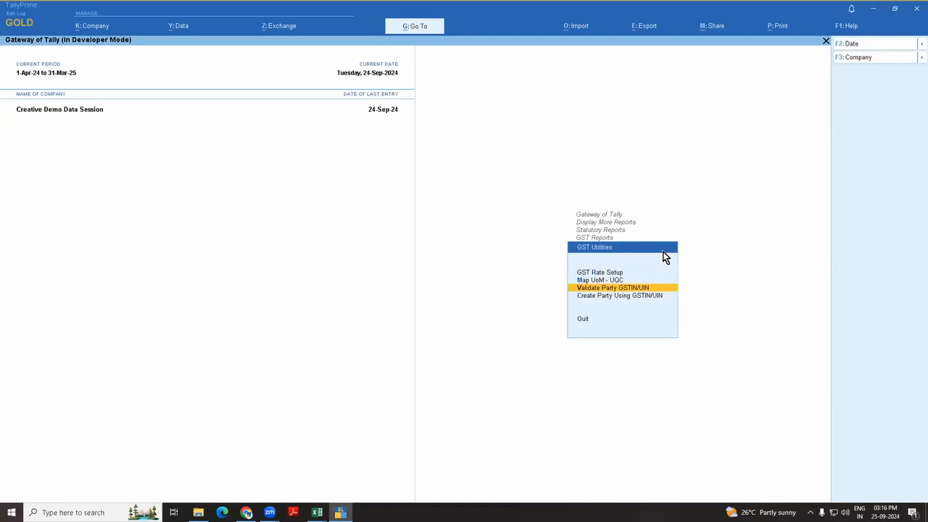
pyautogui.press('Escape')
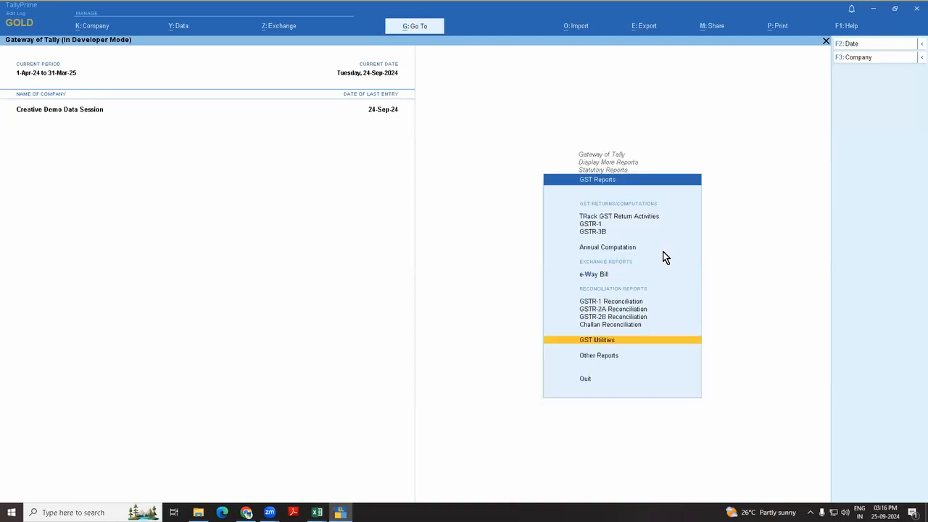
pyautogui.press('Escape')
pyautogui.press('Escape')
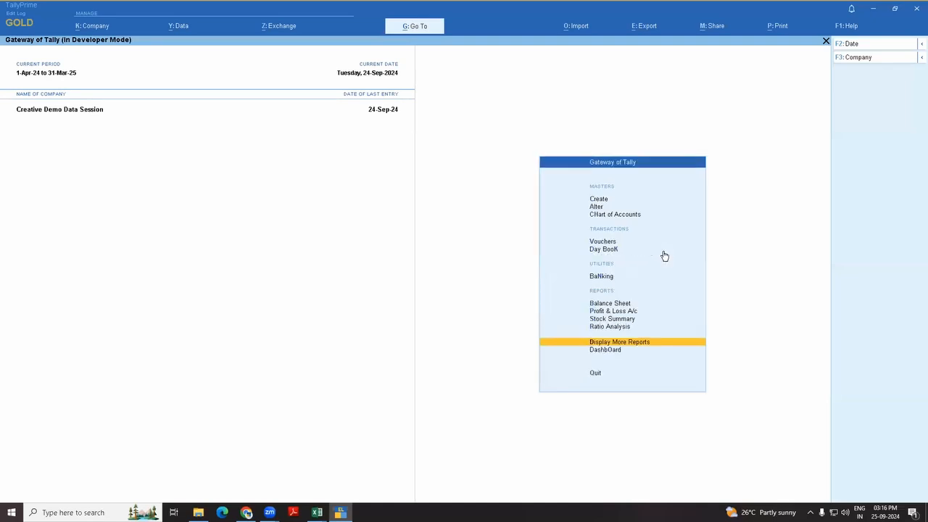
# Open the 3Dot Lam Industries Private Limited ledger for alteration and go to its GSTIN/UIN field.
pyautogui.press('a')
pyautogui.press('Down')
pyautogui.press('Return')
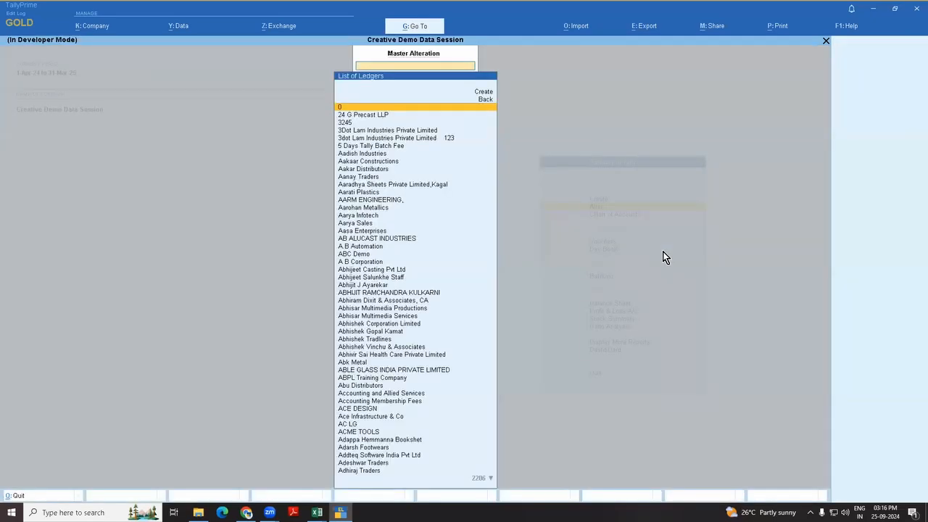
pyautogui.press('Down')
pyautogui.press('Down')
pyautogui.press('Down')
pyautogui.press('Return')
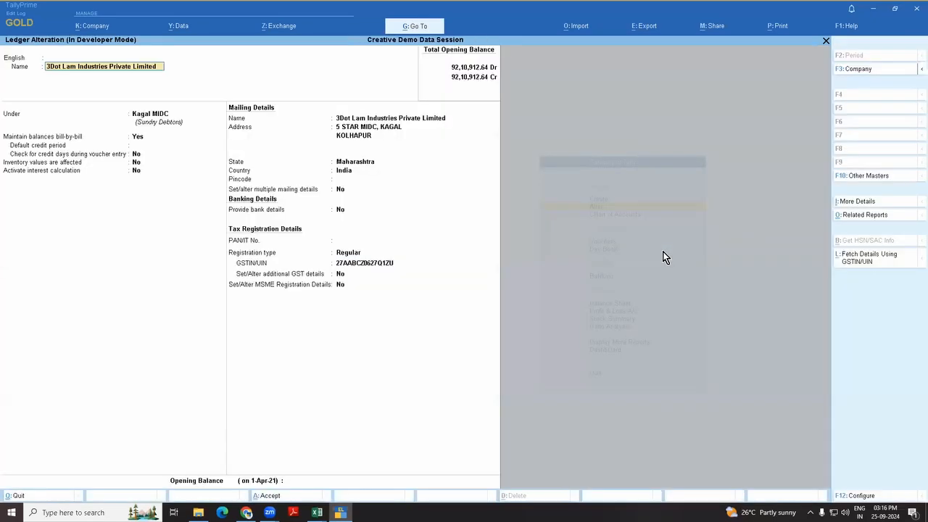
pyautogui.click(356, 265)
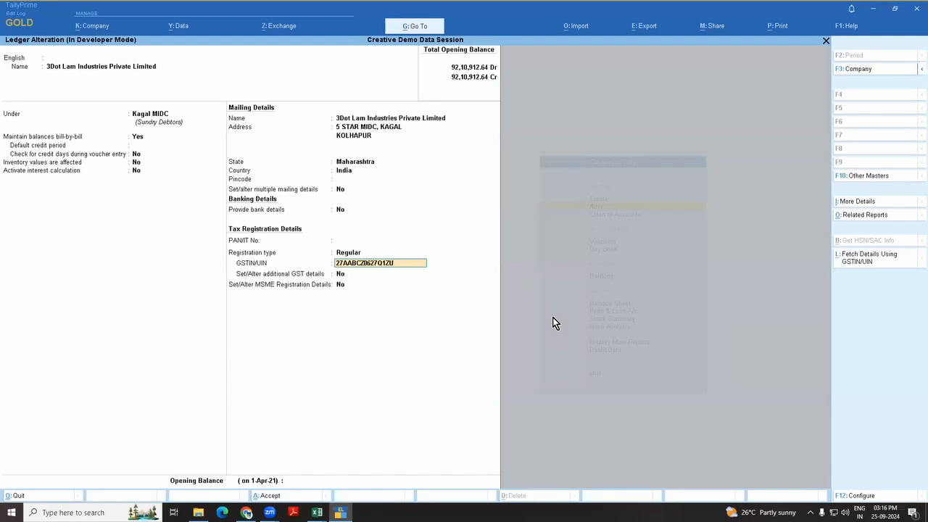
# Close the ledger without changes and switch to the Excel checklist to review the "Validate all HSN / SAC codes" entry.
pyautogui.press('Escape')
pyautogui.press('Escape')
pyautogui.press('Return')
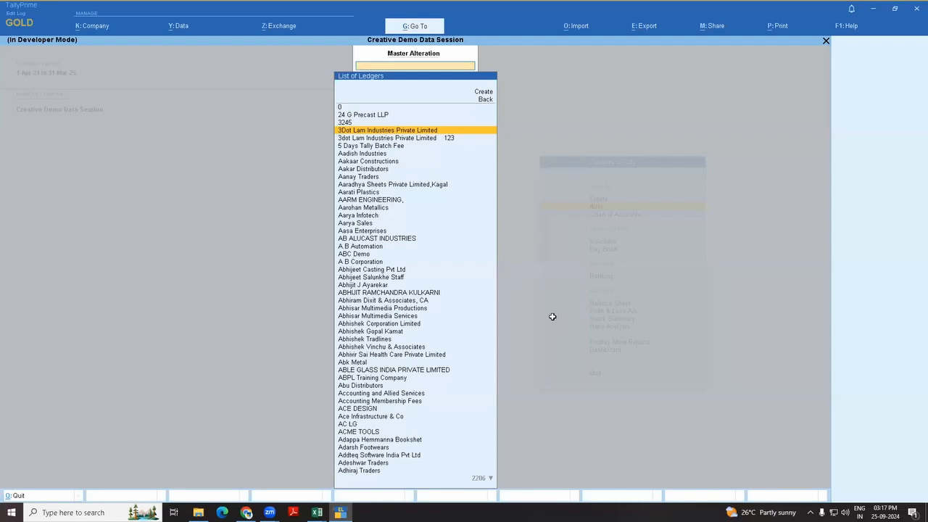
pyautogui.hotkey('alt', 'Tab')
pyautogui.press('Down')
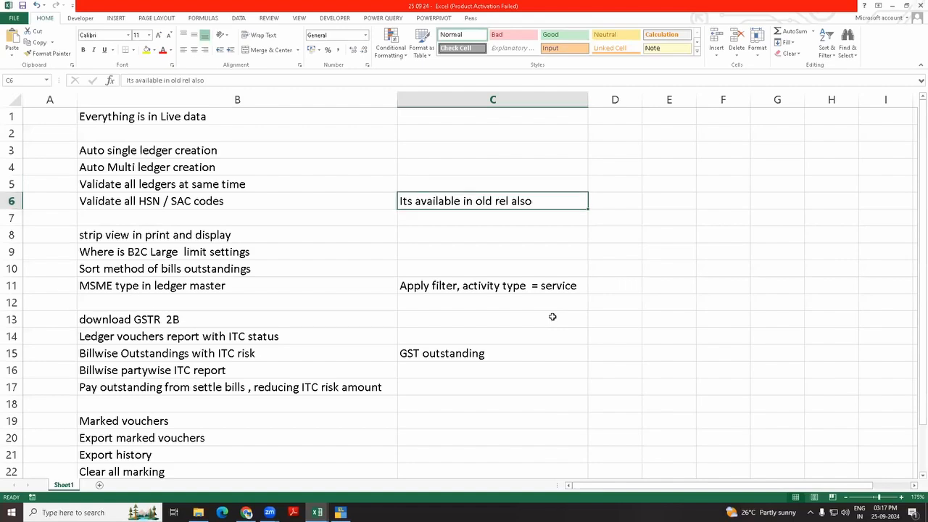
pyautogui.press('Left')
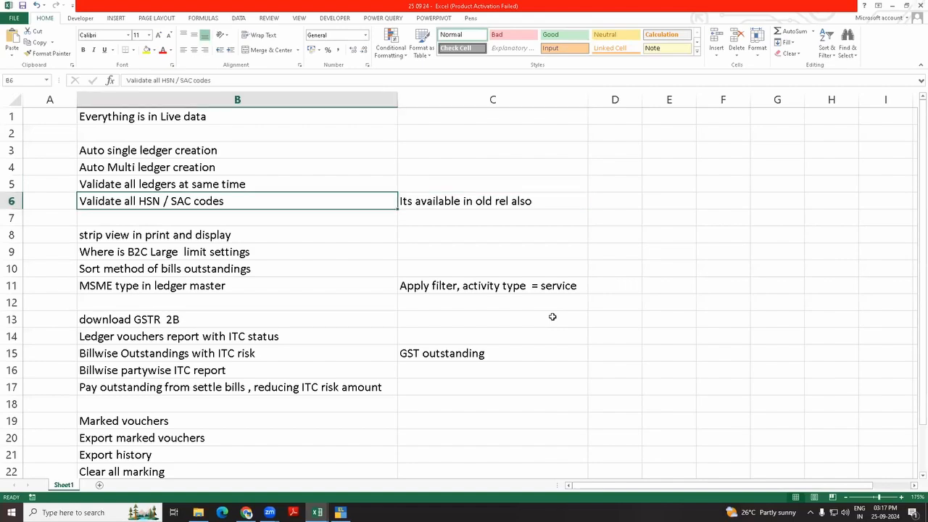
pyautogui.press('Right')
pyautogui.press('Left')
pyautogui.press('Left')
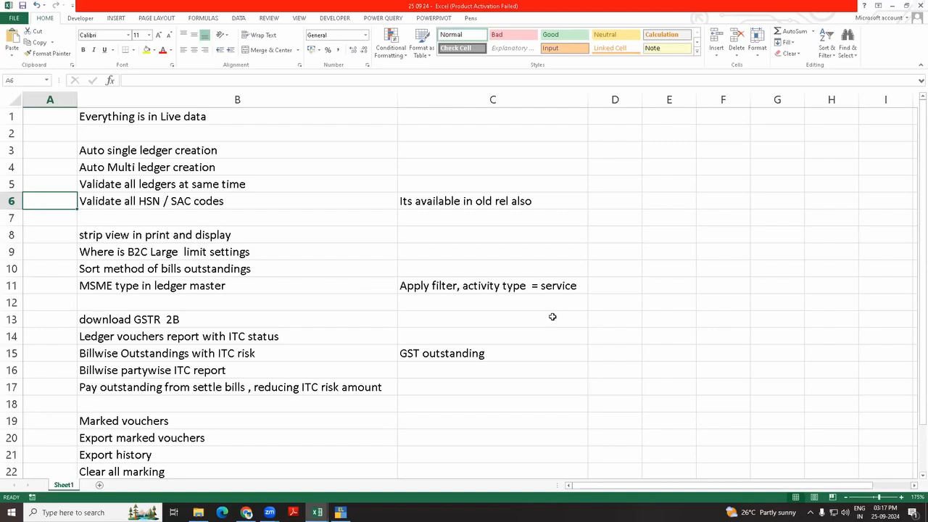
# Switch to TallyPrime, leave the ledger list, and open the Biz Analyst Mobile App stock item for alteration.
pyautogui.hotkey('alt', 'Tab')
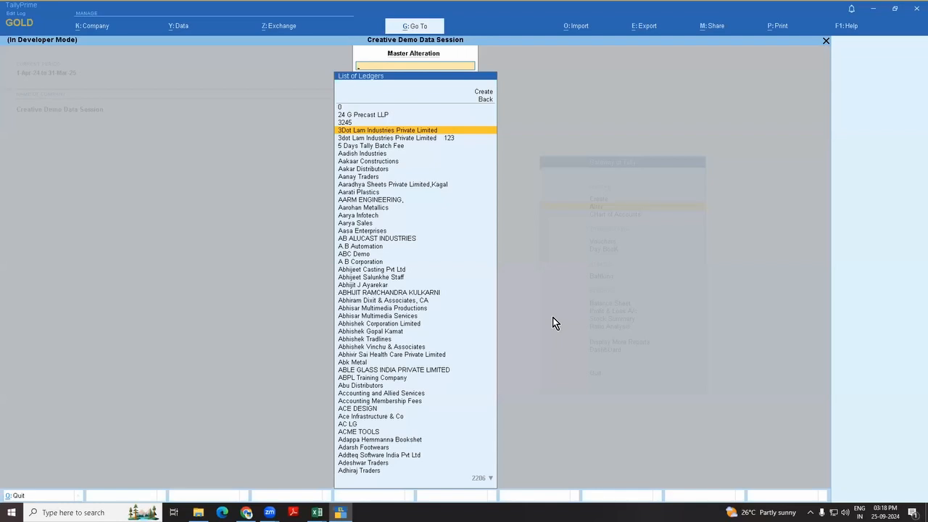
pyautogui.press('Escape')
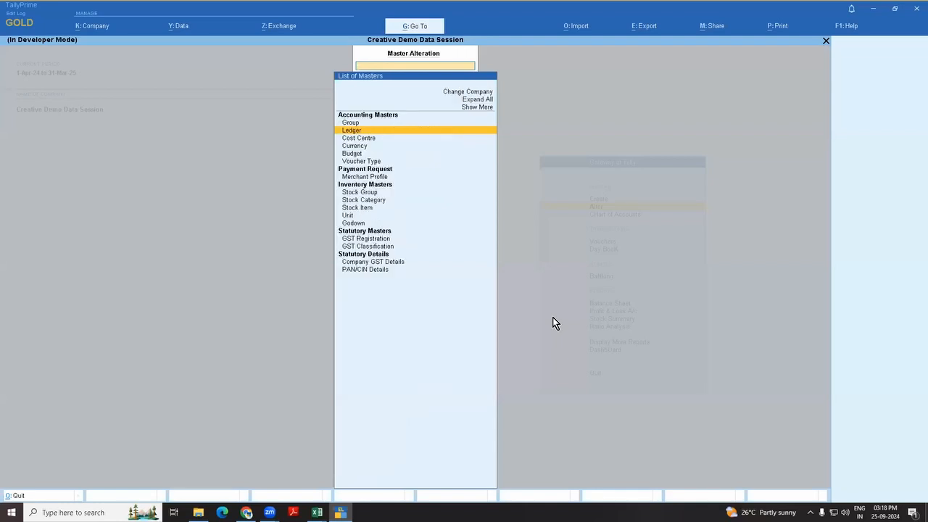
pyautogui.press('Escape')
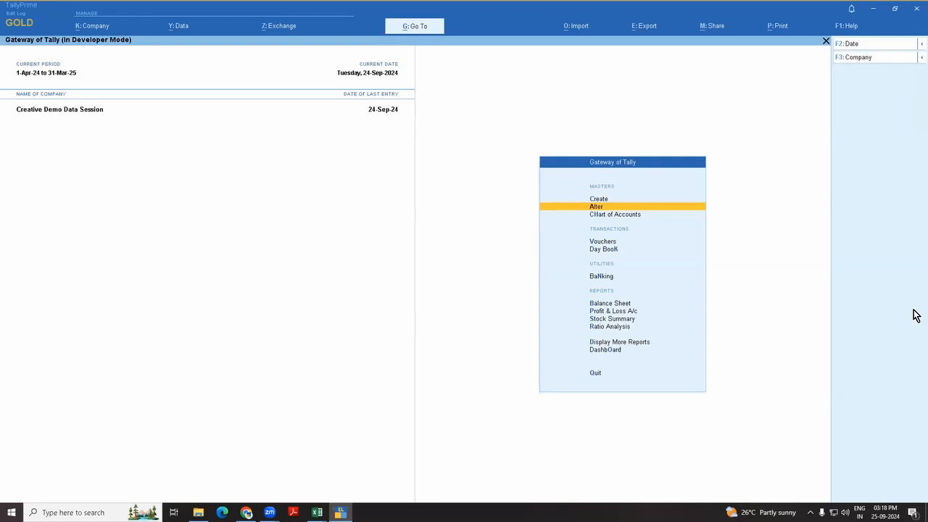
pyautogui.press('Return')
pyautogui.press('Down')
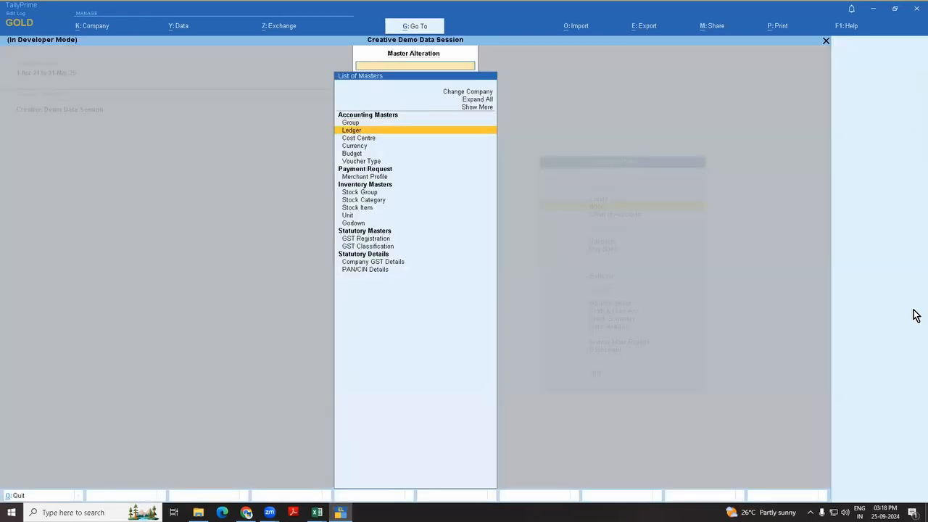
pyautogui.press('Down')
pyautogui.press('Down')
pyautogui.press('Down')
pyautogui.press('Down')
pyautogui.press('Down')
pyautogui.press('Down')
pyautogui.press('Down')
pyautogui.press('Down')
pyautogui.press('Down')
pyautogui.press('Up')
pyautogui.press('Return')
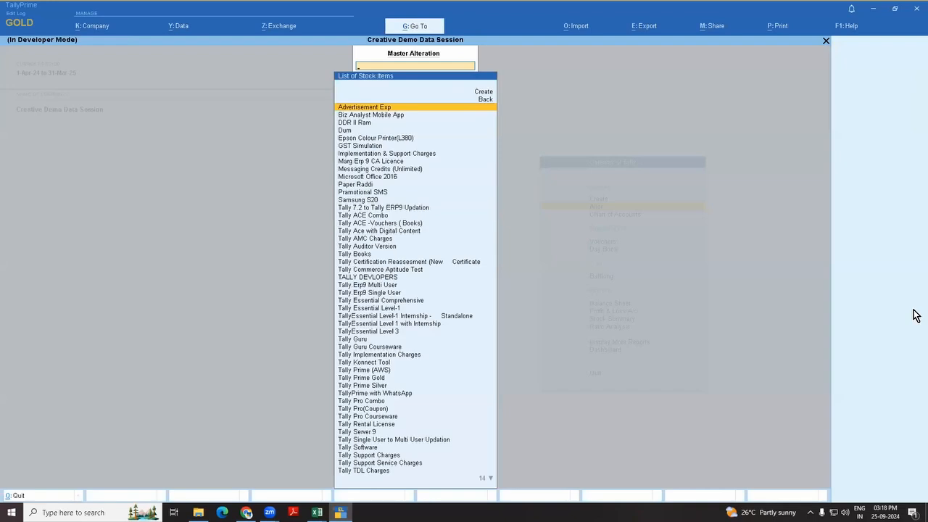
pyautogui.press('Down')
pyautogui.press('Return')
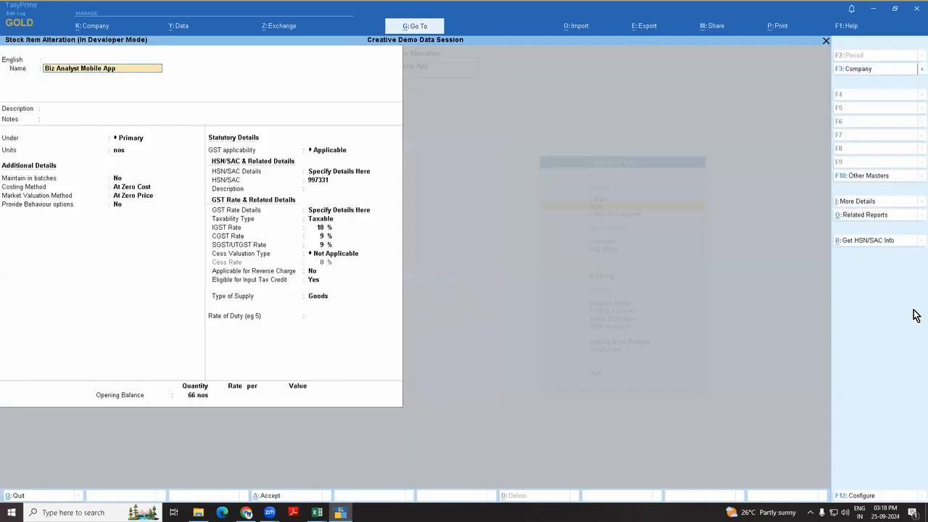
# Move on to the GST Simulation stock item and get the HSN/SAC details for its code 999293.
pyautogui.press('pagedown')
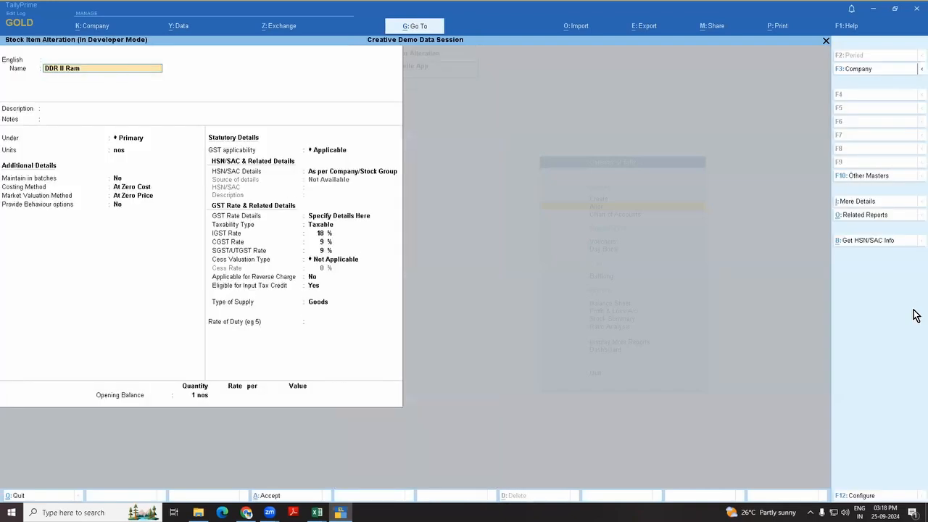
pyautogui.press('pagedown')
pyautogui.press('pagedown')
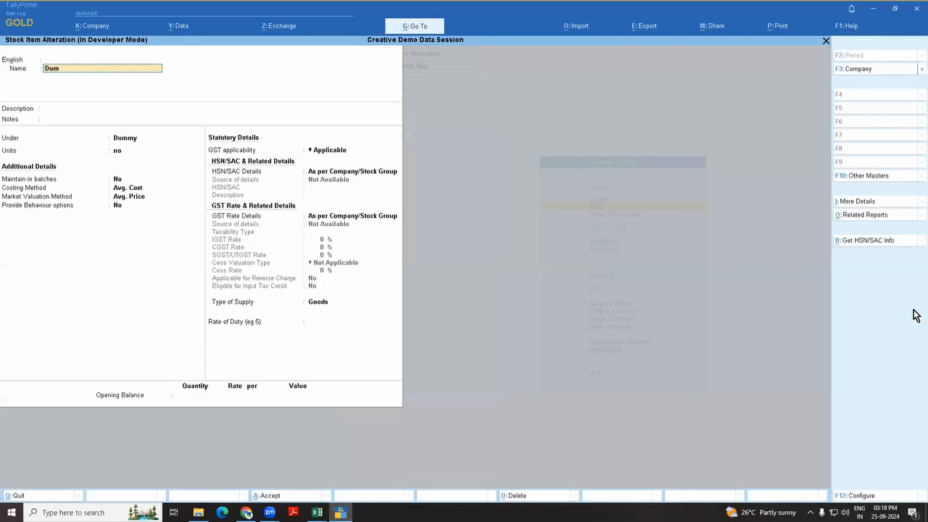
pyautogui.press('pagedown')
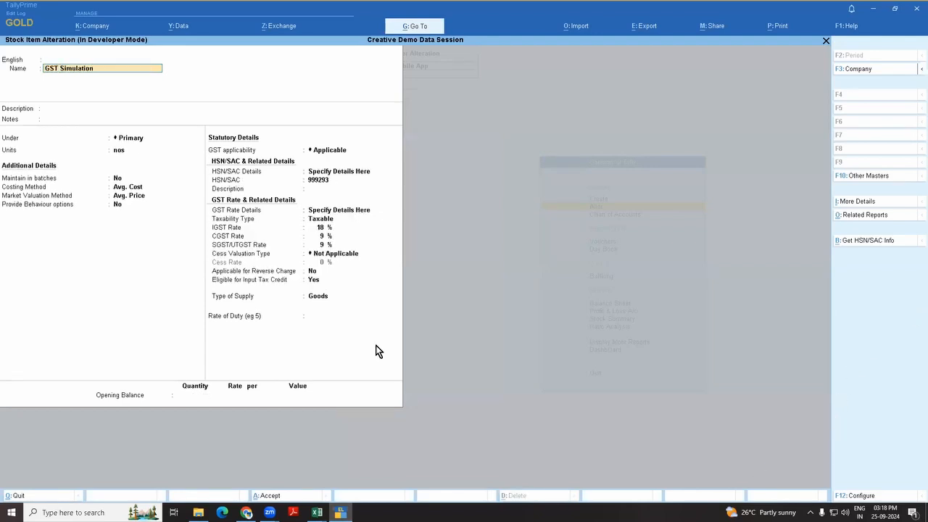
pyautogui.click(317, 182)
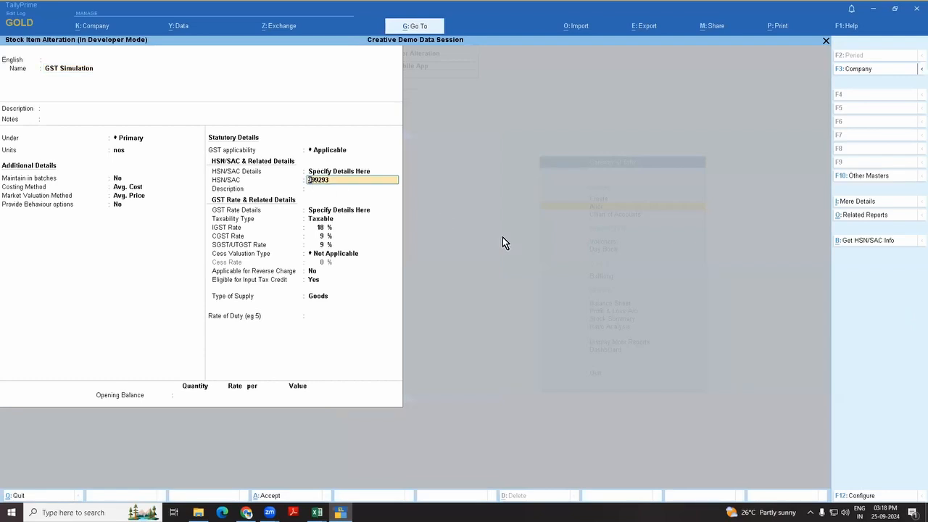
pyautogui.click(873, 245)
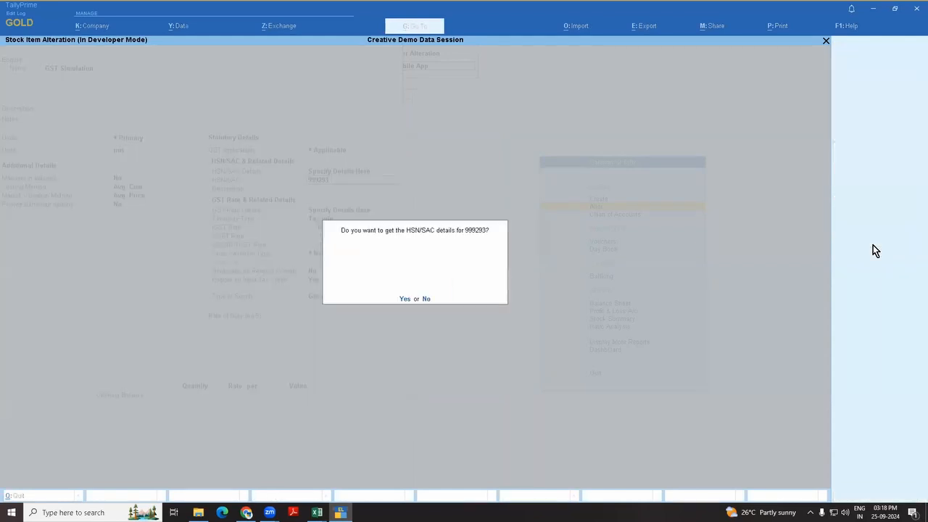
pyautogui.press('Return')
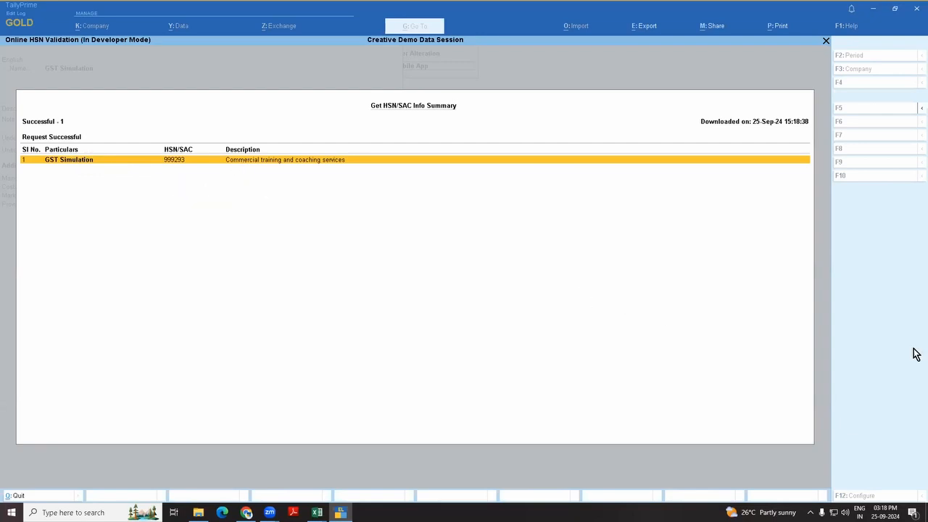
# Close the HSN/SAC summary and leave the stock item without saving, back to the Gateway of Tally.
pyautogui.press('Escape')
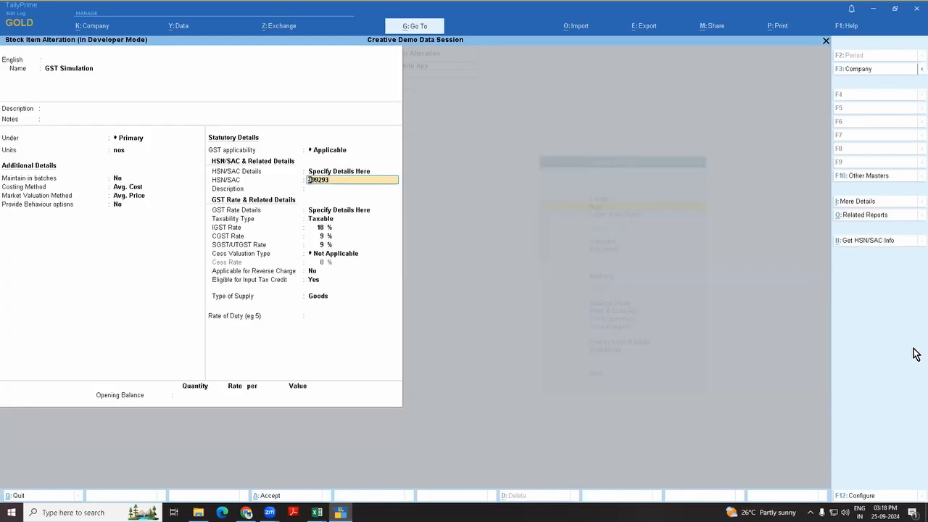
pyautogui.press('Escape')
pyautogui.press('y')
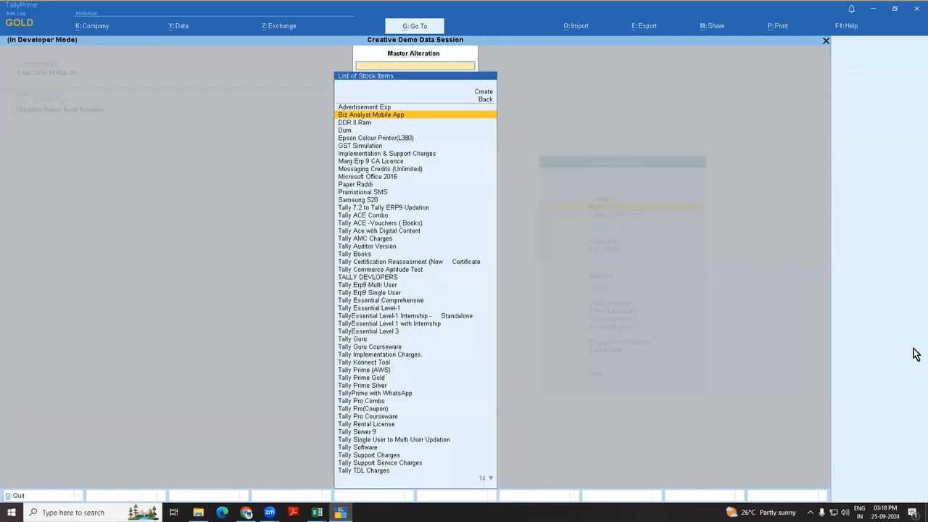
pyautogui.press('Escape')
pyautogui.press('Escape')
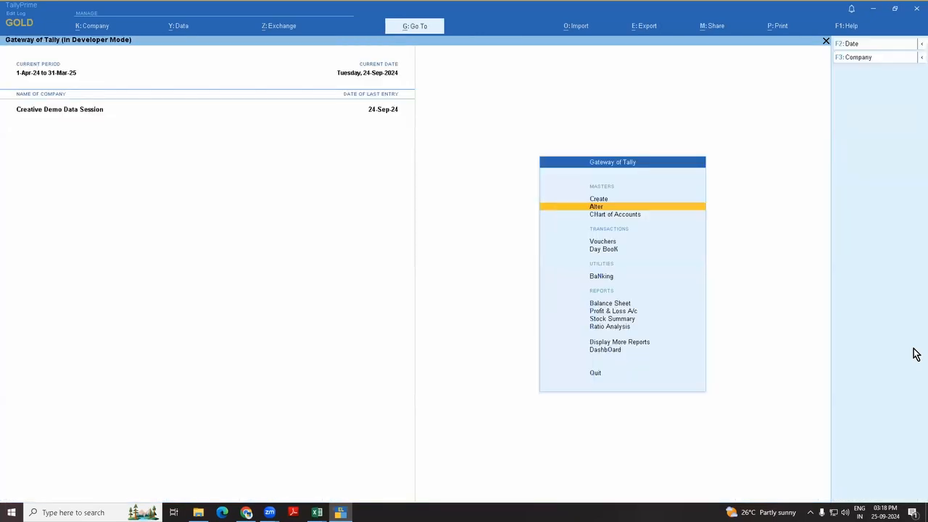
# Open the GST Utilities within the statutory GST reports.
pyautogui.press('Up')
pyautogui.press('d')
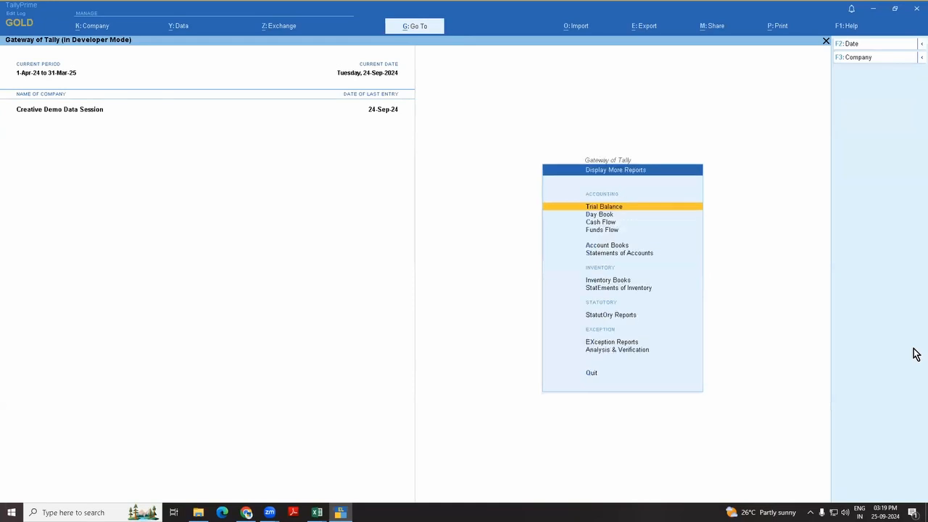
pyautogui.press('o')
pyautogui.press('Return')
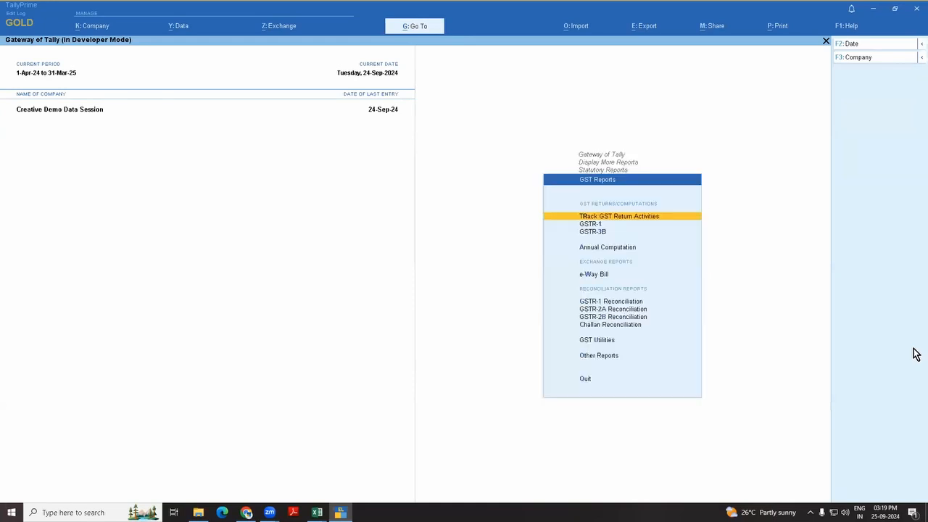
pyautogui.press('Up')
pyautogui.press('Up')
pyautogui.press('Up')
pyautogui.press('Return')
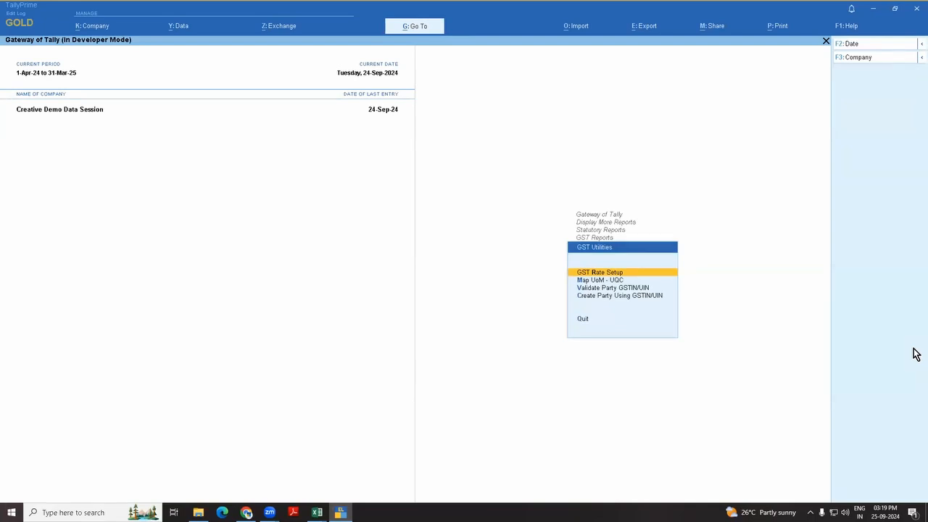
# Open the GST Rate Setup report for stock items.
pyautogui.press('Return')
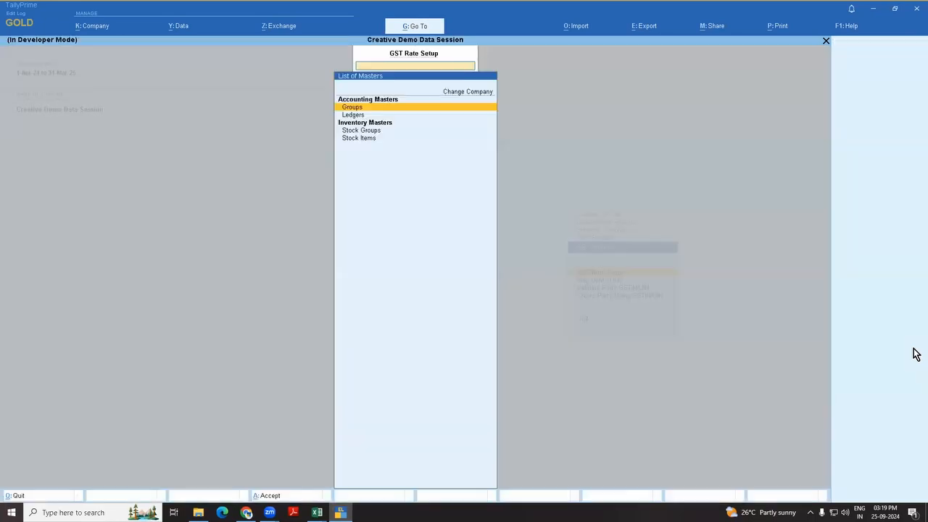
pyautogui.press('Down')
pyautogui.press('Down')
pyautogui.press('Down')
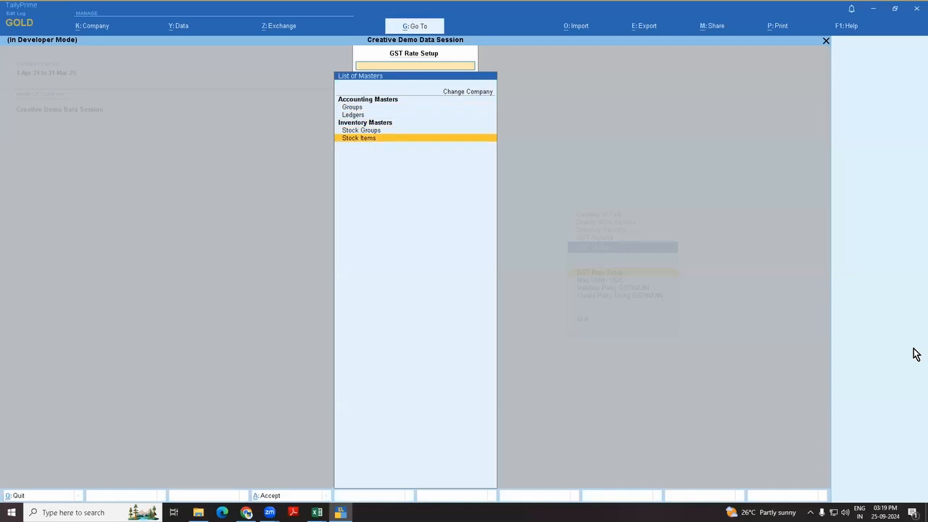
pyautogui.press('Up')
pyautogui.press('Up')
pyautogui.press('Down')
pyautogui.press('Down')
pyautogui.press('Down')
pyautogui.press('Return')
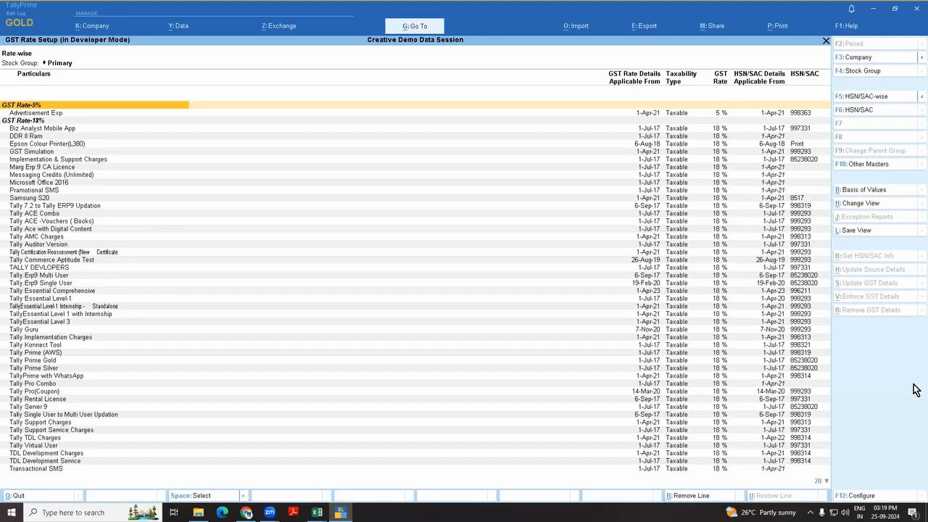
# Select all stock items, get their HSN/SAC info in one go, and look through the resulting summary.
pyautogui.press('ctrl')
pyautogui.hotkey('ctrl', 'space')
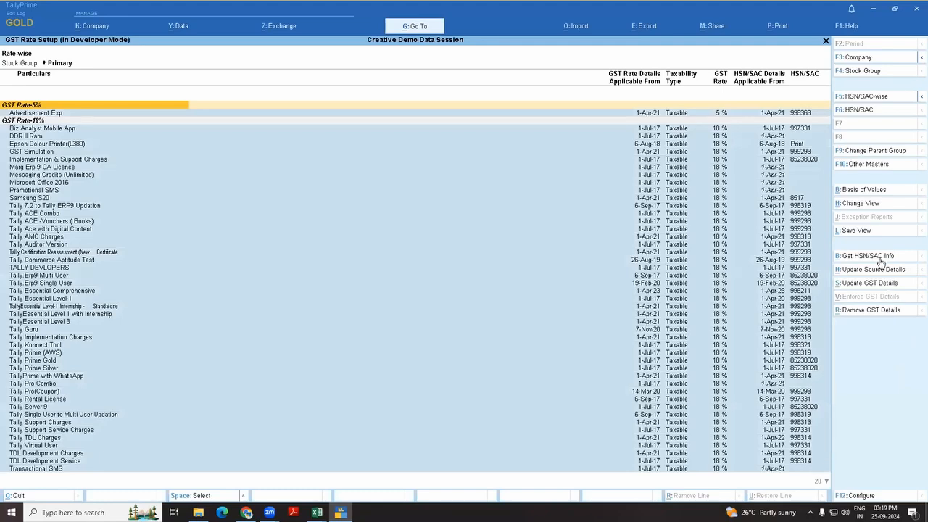
pyautogui.click(878, 260)
pyautogui.press('y')
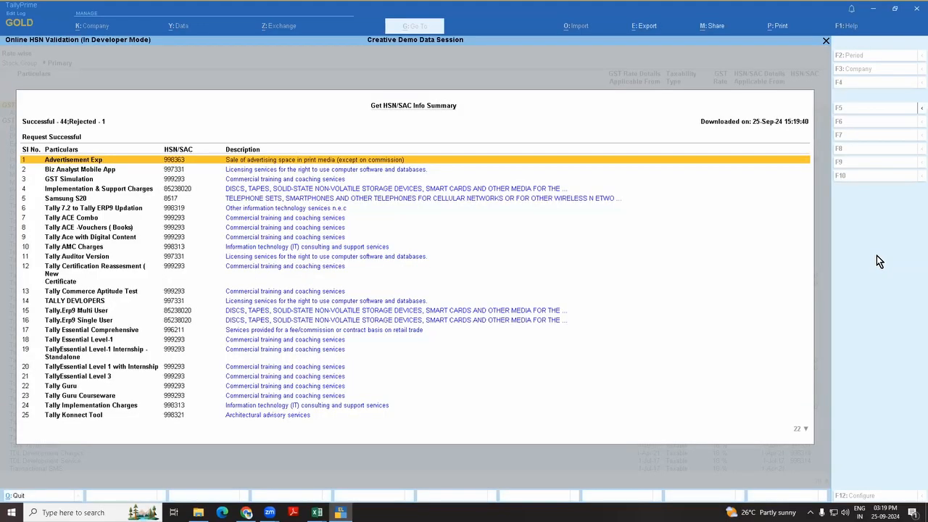
pyautogui.press('Down')
pyautogui.press('Down')
pyautogui.press('Down')
pyautogui.press('Down')
pyautogui.press('Down')
pyautogui.press('Down')
pyautogui.press('Down')
pyautogui.press('Down')
pyautogui.press('Down')
pyautogui.press('Down')
pyautogui.press('Down')
pyautogui.press('Down')
pyautogui.press('Down')
pyautogui.press('Down')
pyautogui.press('Down')
pyautogui.press('Down')
pyautogui.press('Down')
pyautogui.press('Down')
pyautogui.press('Down')
pyautogui.press('Down')
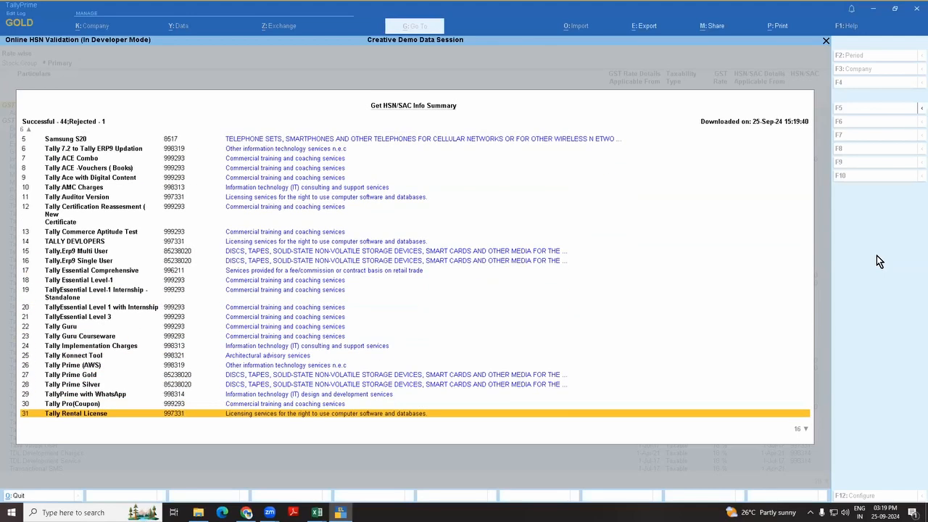
# Examine the HSN/SAC info summary, going through the successful requests and the rejected request at its end.
pyautogui.press('Down')
pyautogui.press('Down')
pyautogui.press('Down')
pyautogui.press('Down')
pyautogui.press('Down')
pyautogui.press('Down')
pyautogui.press('Down')
pyautogui.press('Down')
pyautogui.press('Down')
pyautogui.press('Down')
pyautogui.press('Down')
pyautogui.press('Down')
pyautogui.press('Down')
pyautogui.press('Down')
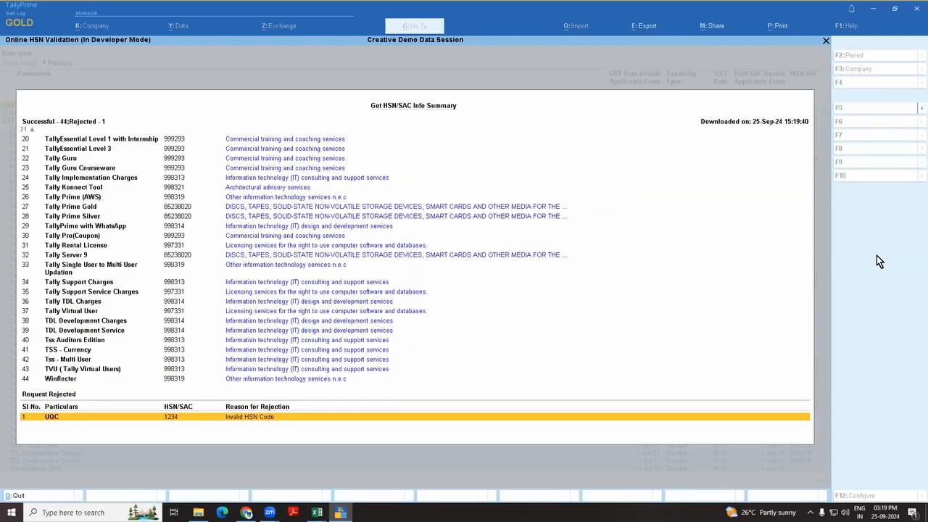
pyautogui.press('Up')
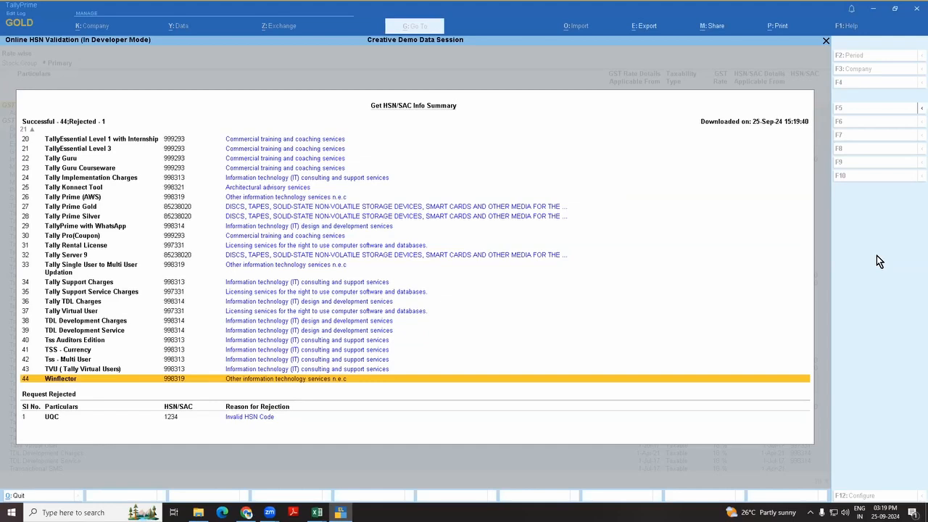
pyautogui.press('Down')
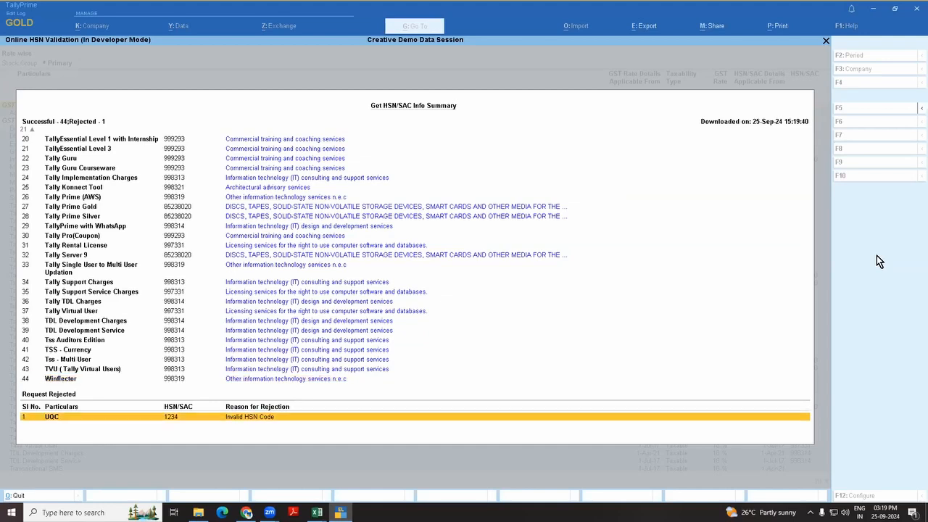
pyautogui.press('Up')
pyautogui.press('Down')
pyautogui.press('Up')
pyautogui.press('Down')
pyautogui.press('Up')
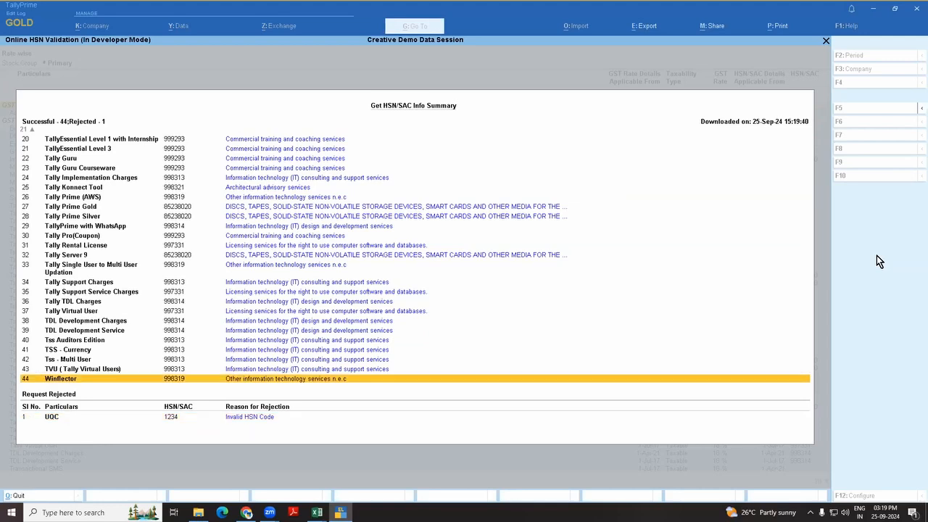
pyautogui.press('Up')
pyautogui.press('Up')
pyautogui.press('Up')
pyautogui.press('Up')
pyautogui.press('Up')
pyautogui.press('Up')
pyautogui.press('Up')
pyautogui.press('Up')
pyautogui.press('Up')
pyautogui.press('Up')
pyautogui.press('Up')
pyautogui.press('Up')
pyautogui.press('Up')
pyautogui.press('Up')
pyautogui.press('Up')
pyautogui.press('Up')
pyautogui.press('Up')
pyautogui.press('Up')
pyautogui.press('Up')
pyautogui.press('Up')
pyautogui.press('Up')
pyautogui.press('Up')
pyautogui.press('Up')
pyautogui.press('Up')
pyautogui.press('Up')
pyautogui.press('Up')
pyautogui.press('Up')
pyautogui.press('Up')
pyautogui.press('Up')
pyautogui.press('Up')
pyautogui.press('Up')
pyautogui.press('Up')
pyautogui.press('Up')
pyautogui.press('Up')
pyautogui.press('Up')
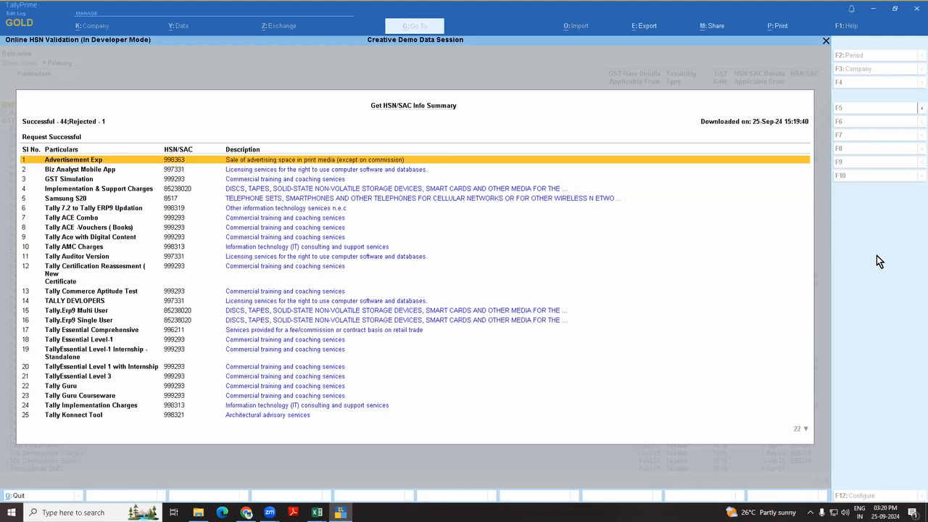
pyautogui.press('Down')
pyautogui.press('Down')
pyautogui.press('Down')
pyautogui.press('Down')
pyautogui.press('Down')
pyautogui.press('Down')
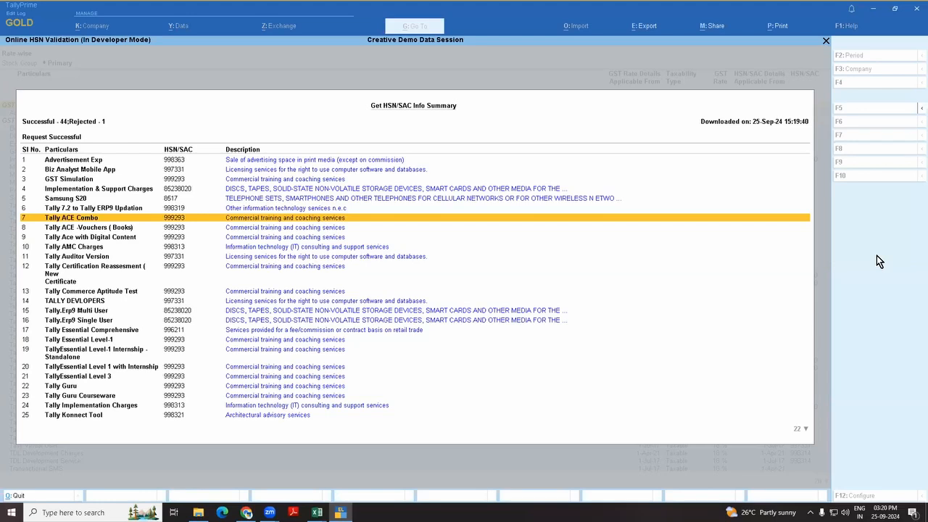
# Close the HSN/SAC summary and the GST Rate Setup report, and return to the Gateway of Tally.
pyautogui.press('Escape')
pyautogui.press('Escape')
pyautogui.press('Escape')
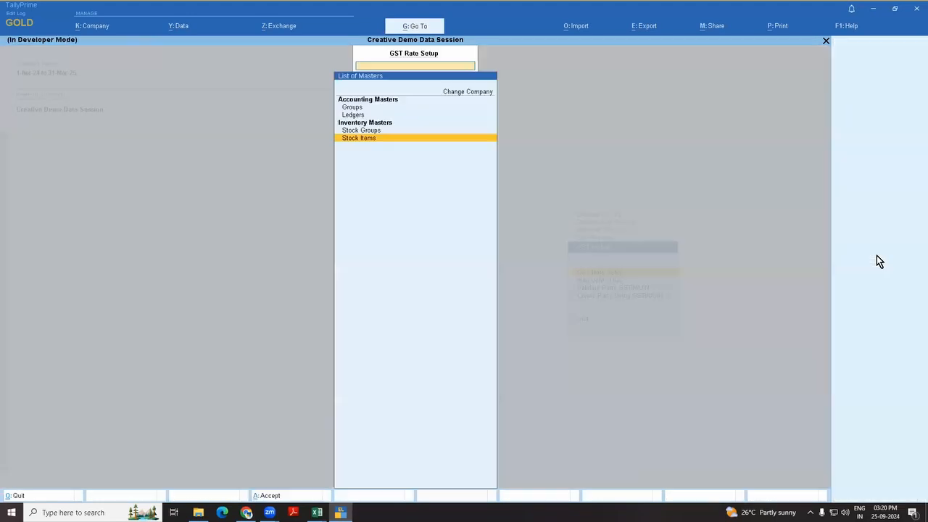
pyautogui.press('Escape')
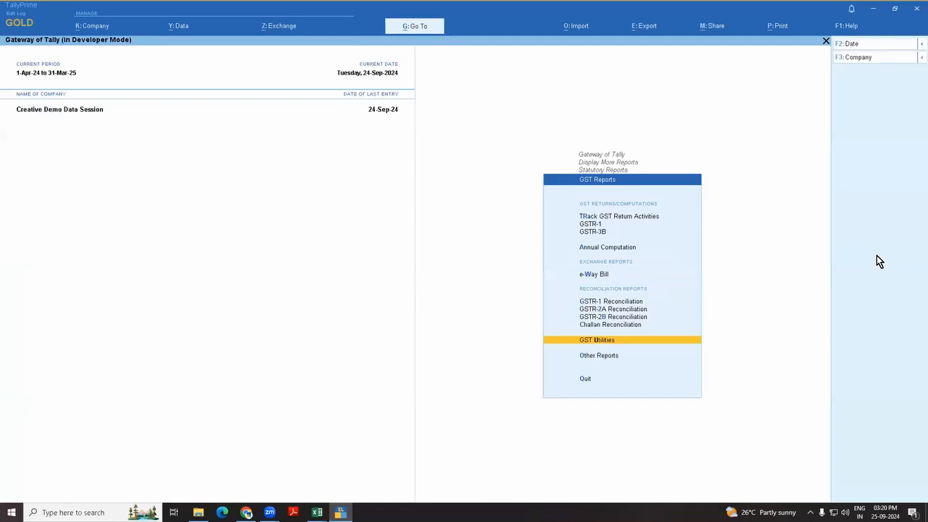
pyautogui.press('Escape')
pyautogui.press('Escape')
pyautogui.press('Escape')
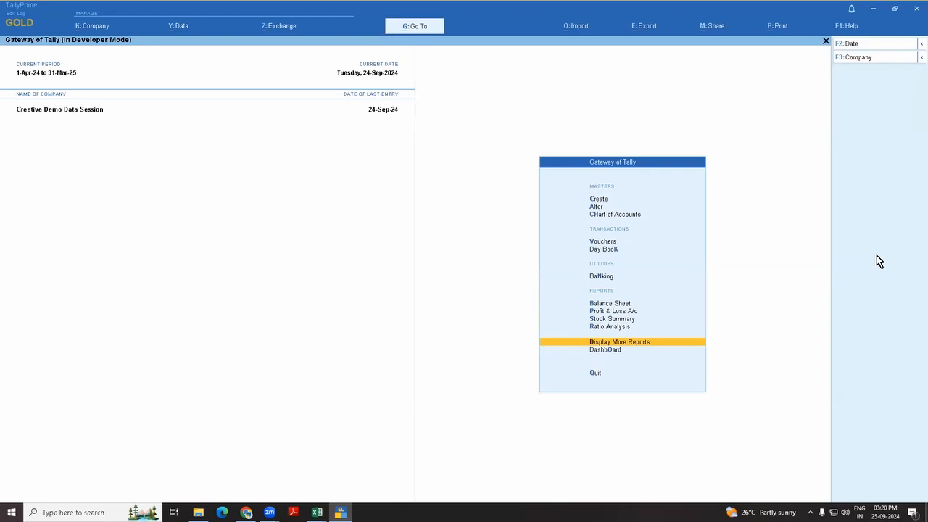
# Open the stock item DDR II Ram for alteration, view its HSN/SAC and GST details, and leave without saving.
pyautogui.press('Return')
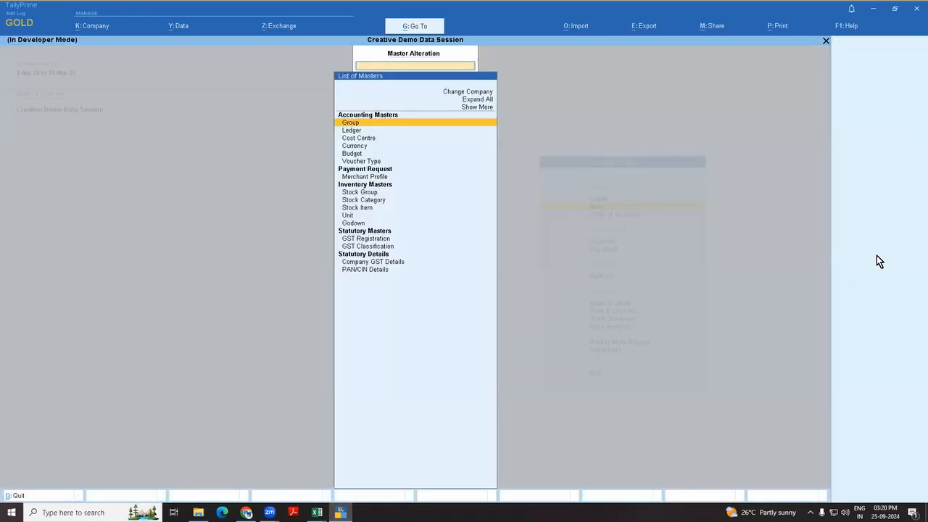
pyautogui.press('Down')
pyautogui.press('Down')
pyautogui.press('Down')
pyautogui.press('Down')
pyautogui.press('Down')
pyautogui.press('Down')
pyautogui.press('Down')
pyautogui.press('Down')
pyautogui.press('Down')
pyautogui.press('Down')
pyautogui.press('Down')
pyautogui.press('Up')
pyautogui.press('Up')
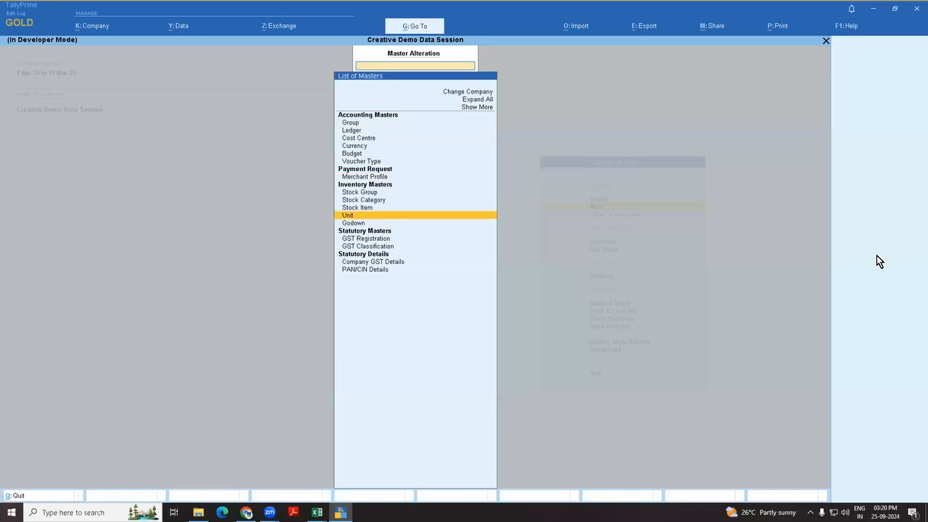
pyautogui.press('Return')
pyautogui.press('Down')
pyautogui.press('Down')
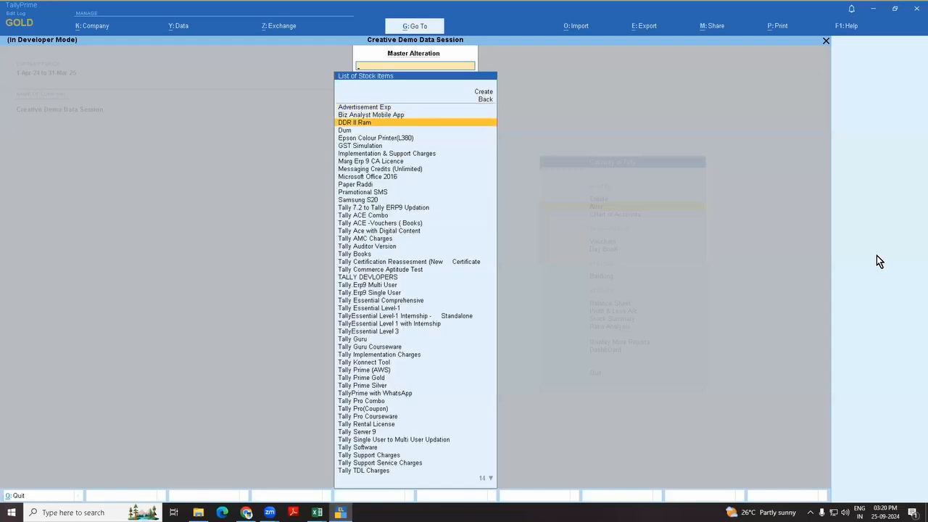
pyautogui.press('Return')
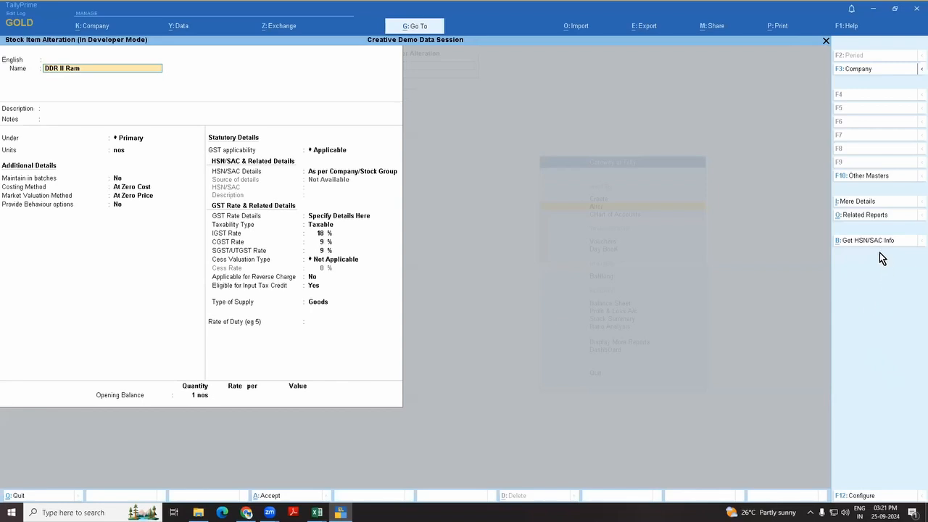
pyautogui.press('Escape')
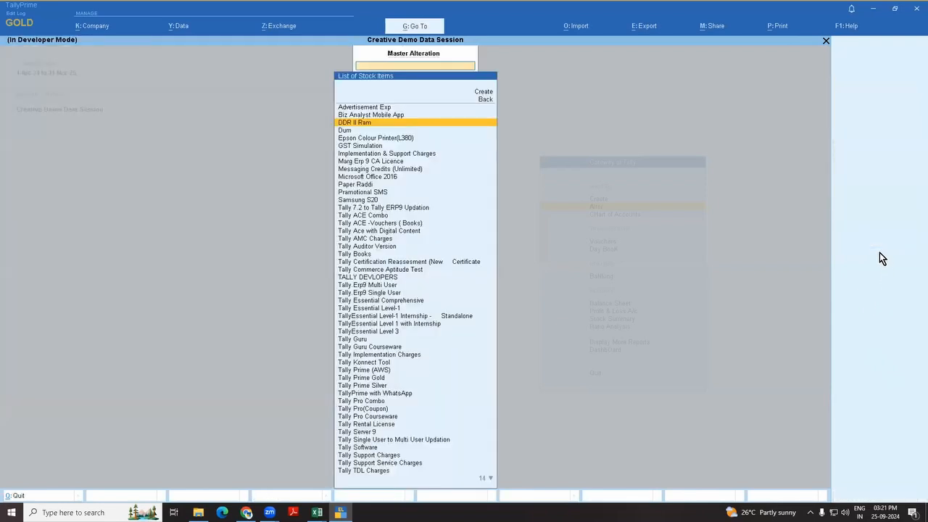
pyautogui.press('Escape')
# View the GST registration and e-Way Bill details in the company features, and return to the Gateway of Tally without saving.
pyautogui.press('F11')
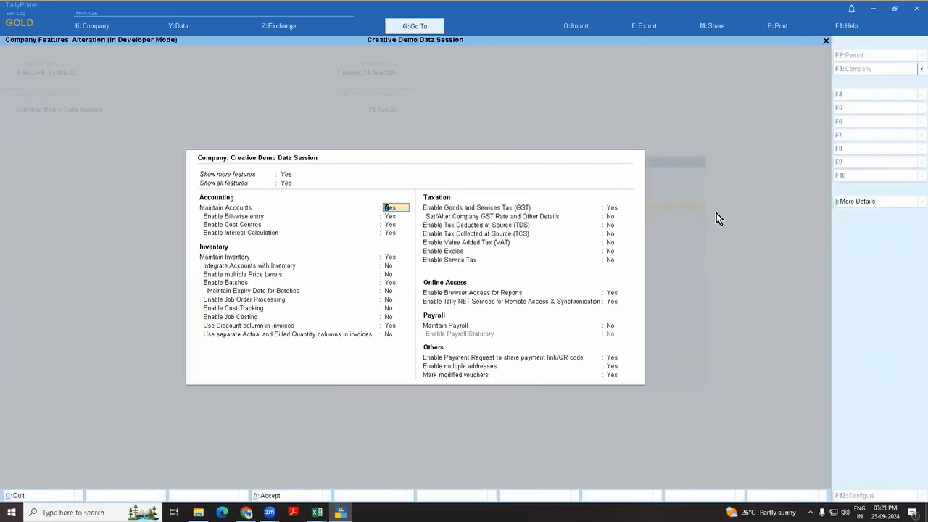
pyautogui.click(613, 208)
pyautogui.press('Return')
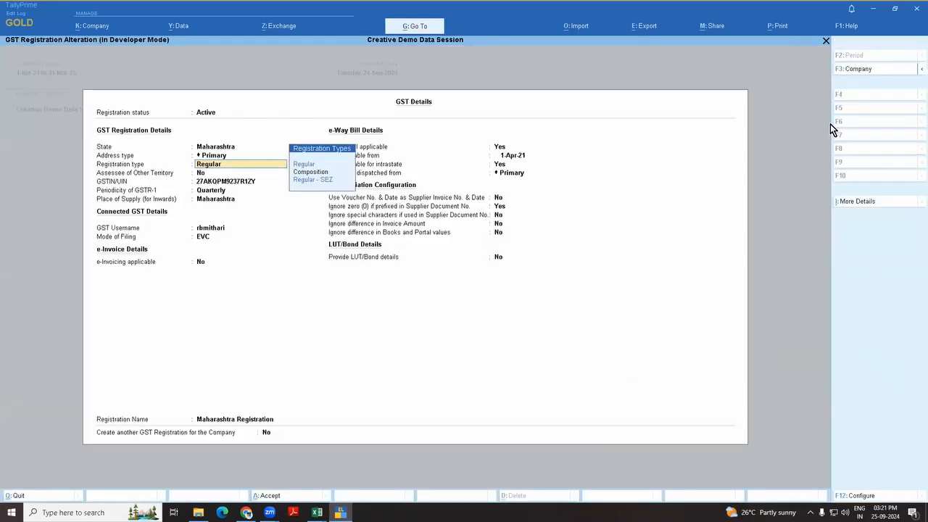
pyautogui.click(511, 148)
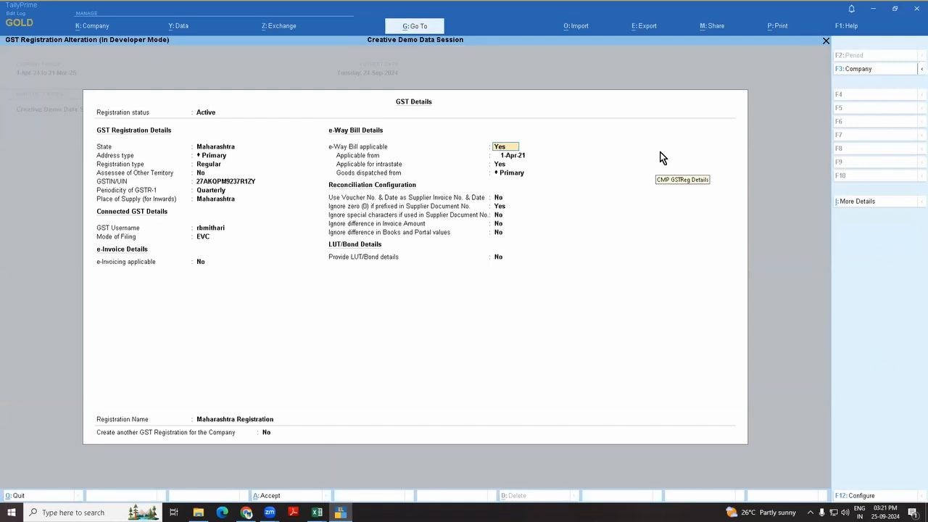
pyautogui.press('Escape')
pyautogui.press('Escape')
pyautogui.press('Return')
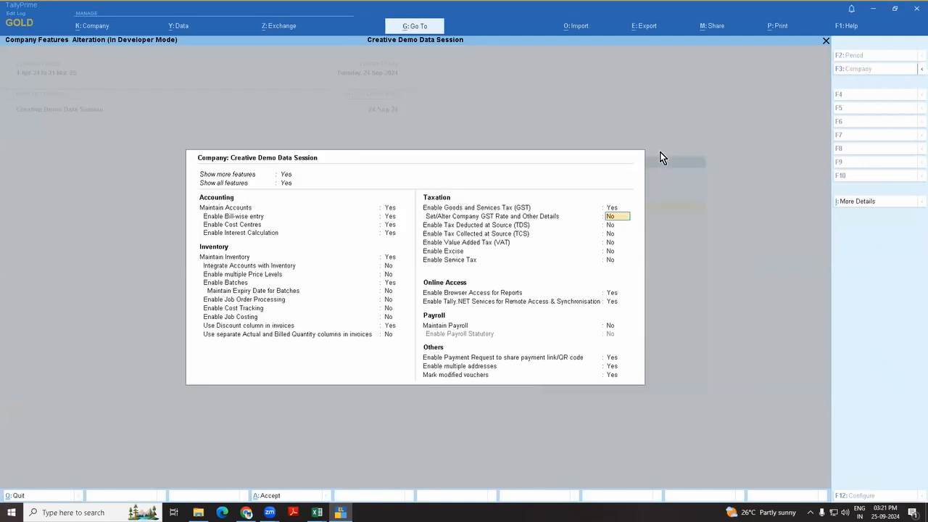
pyautogui.press('Escape')
pyautogui.press('Escape')
pyautogui.press('Escape')
pyautogui.press('Escape')
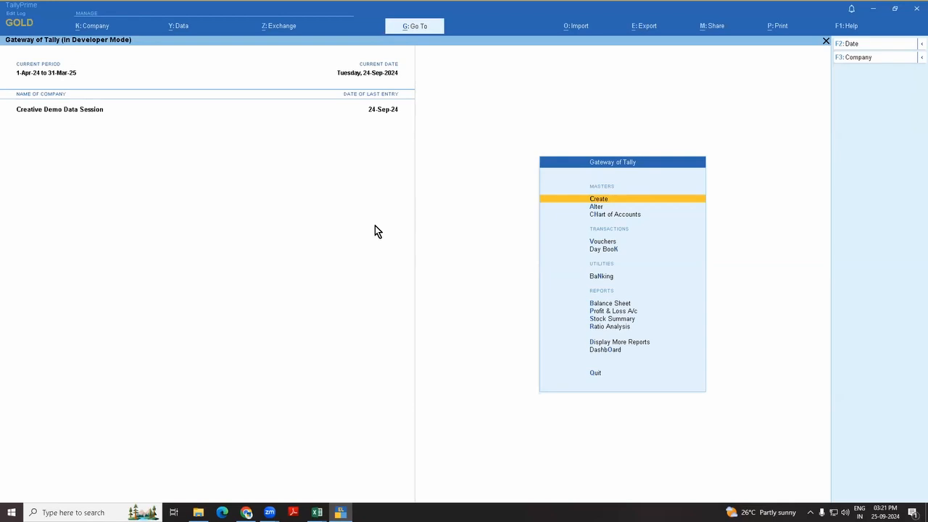
# Switch to the Excel topic list, fill B3:C6 with yellow, and select the strip view topic in B8.
pyautogui.hotkey('alt', 'Tab')
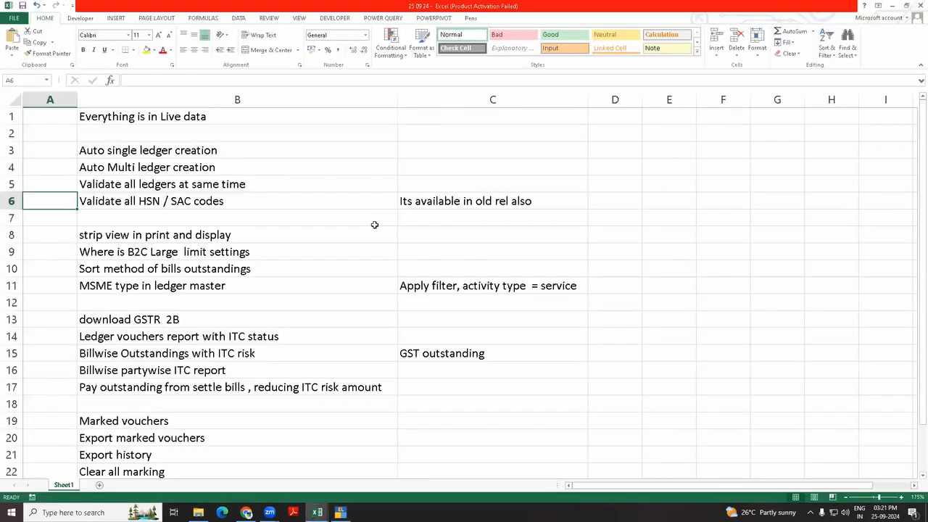
pyautogui.click(219, 206)
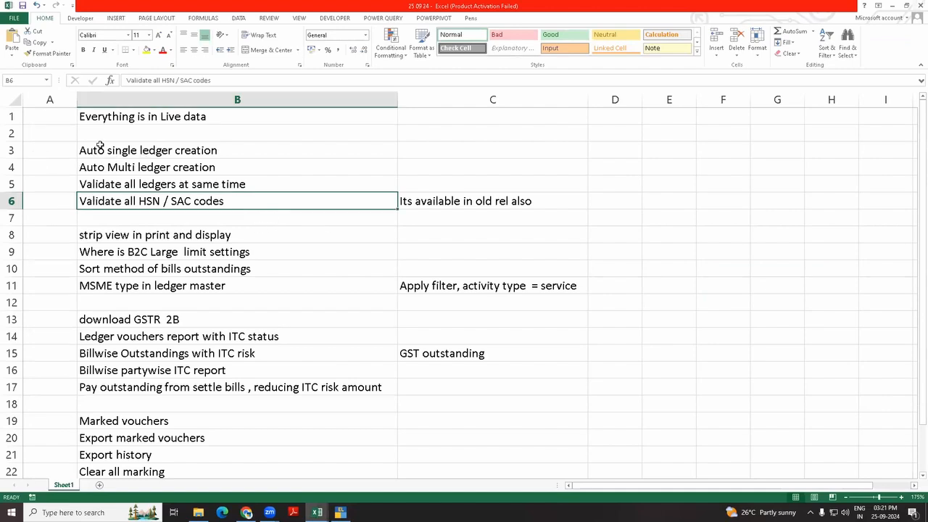
pyautogui.moveTo(100, 145); pyautogui.dragTo(481, 196)
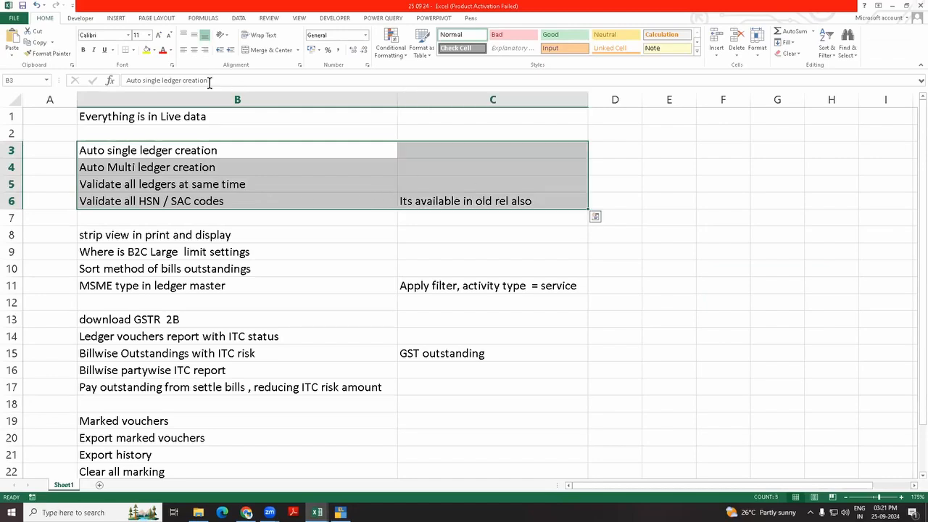
pyautogui.click(148, 50)
pyautogui.scroll(-1, 229, 241)
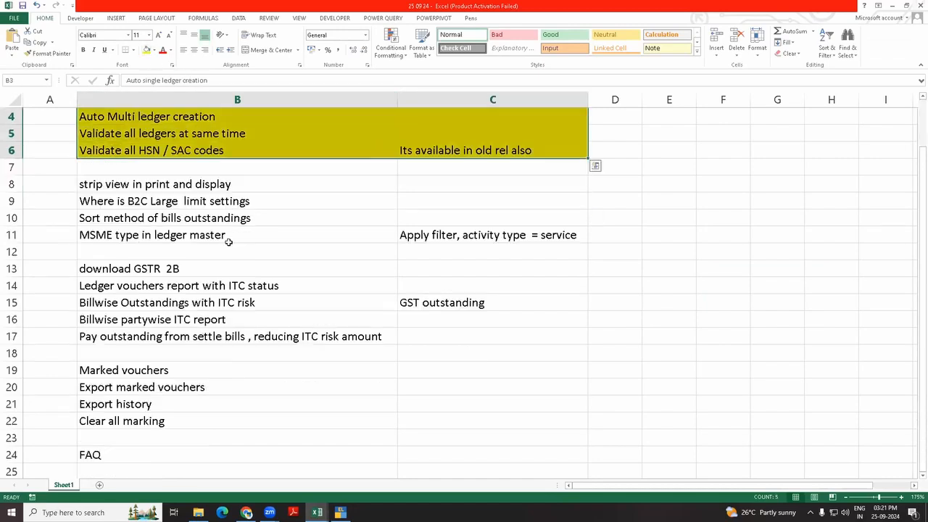
pyautogui.click(106, 186)
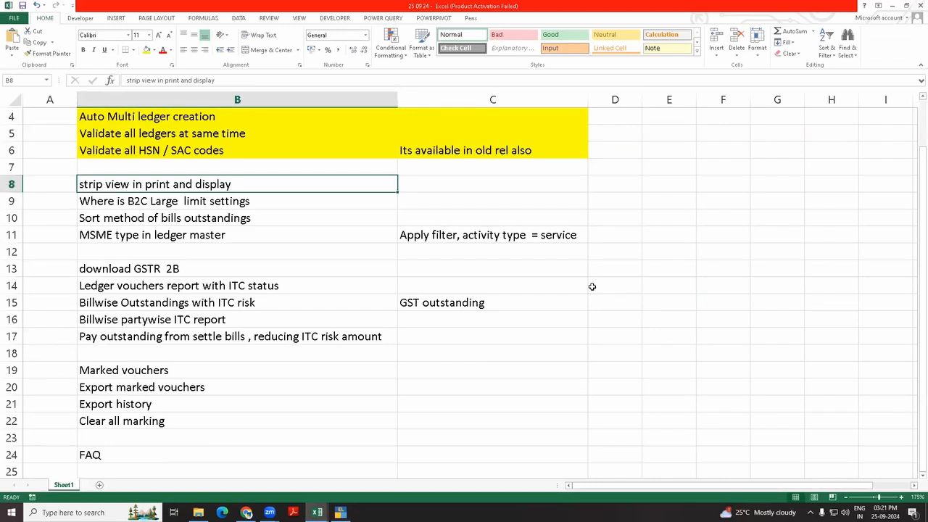
# Switch to TallyPrime and open the Sales Register from the account books.
pyautogui.hotkey('alt', 'Tab')
pyautogui.press('d')
pyautogui.press('a')
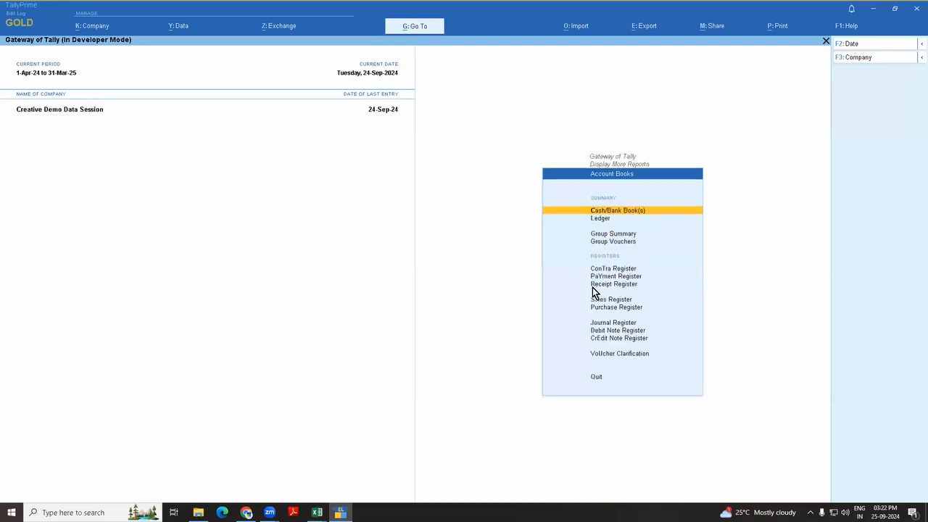
pyautogui.press('s')
pyautogui.press('Up')
pyautogui.press('Up')
pyautogui.press('Up')
pyautogui.press('Up')
pyautogui.press('Up')
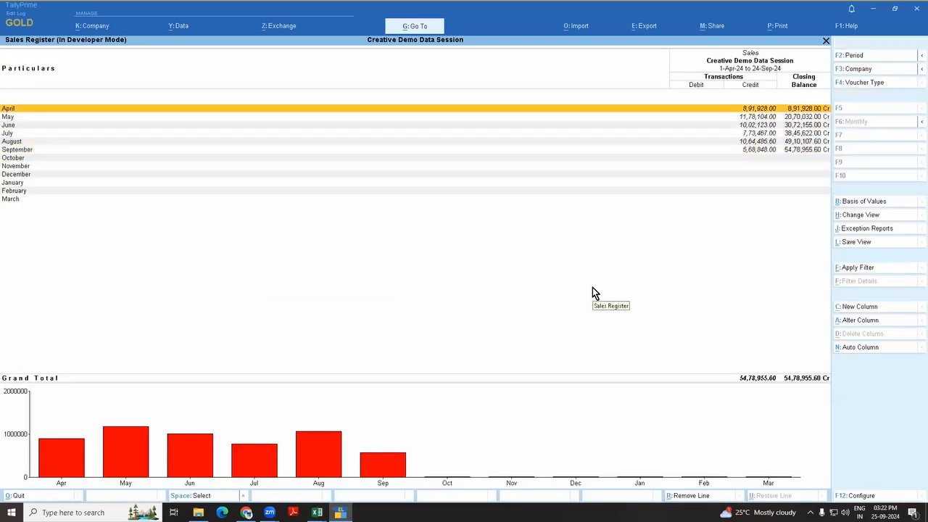
# Look through the striped monthly rows of the Sales Register and the August sales vouchers, and return to the Gateway of Tally.
pyautogui.press('Down')
pyautogui.press('Down')
pyautogui.press('Down')
pyautogui.press('Down')
pyautogui.press('Down')
pyautogui.press('Down')
pyautogui.press('Down')
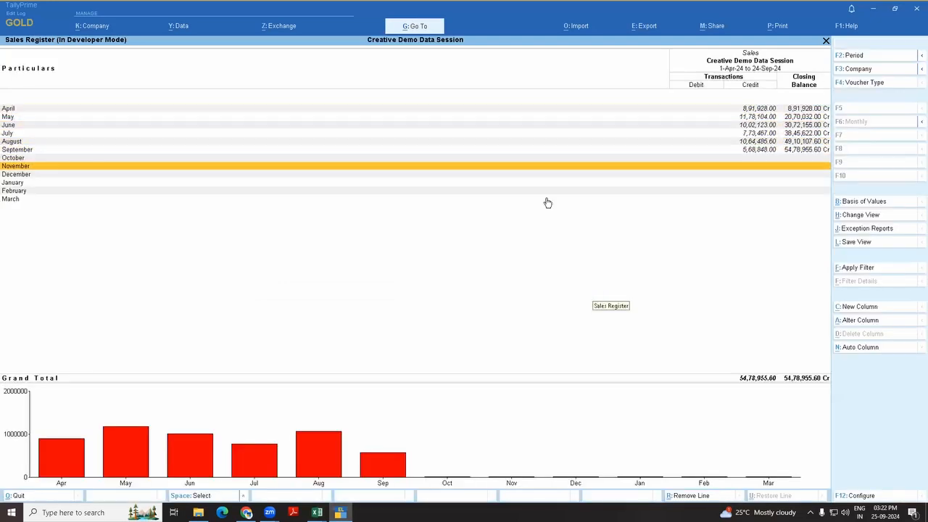
pyautogui.press('Down')
pyautogui.press('Down')
pyautogui.press('Down')
pyautogui.press('Down')
pyautogui.press('Up')
pyautogui.press('Up')
pyautogui.press('Up')
pyautogui.press('Up')
pyautogui.press('Up')
pyautogui.press('Up')
pyautogui.press('Up')
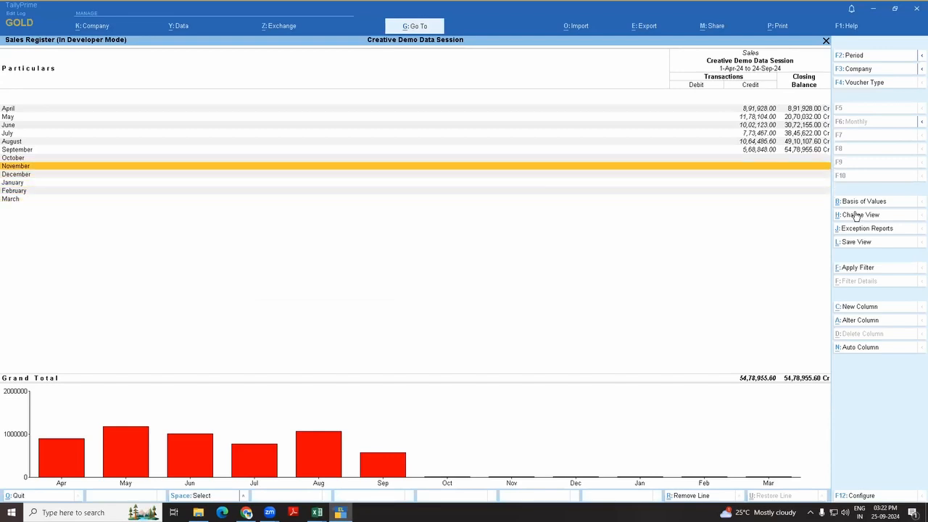
pyautogui.press('Return')
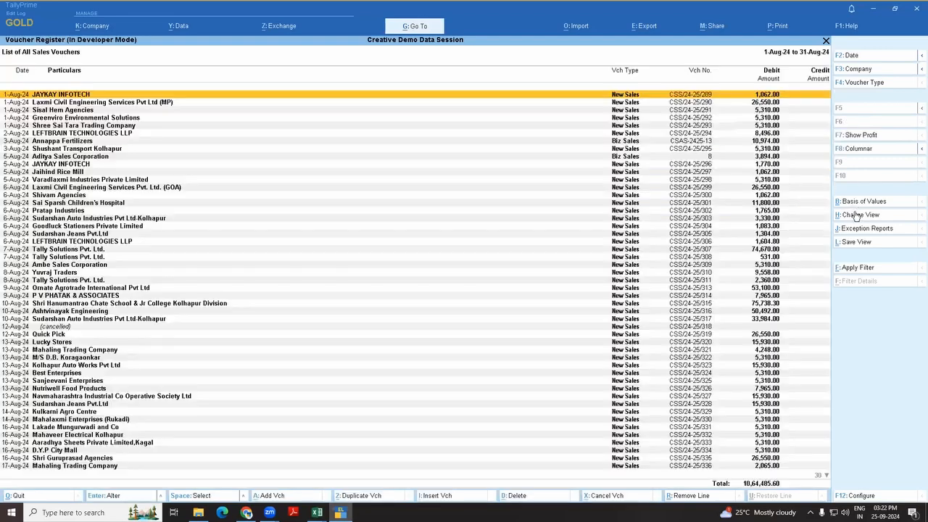
pyautogui.press('Escape')
pyautogui.press('Escape')
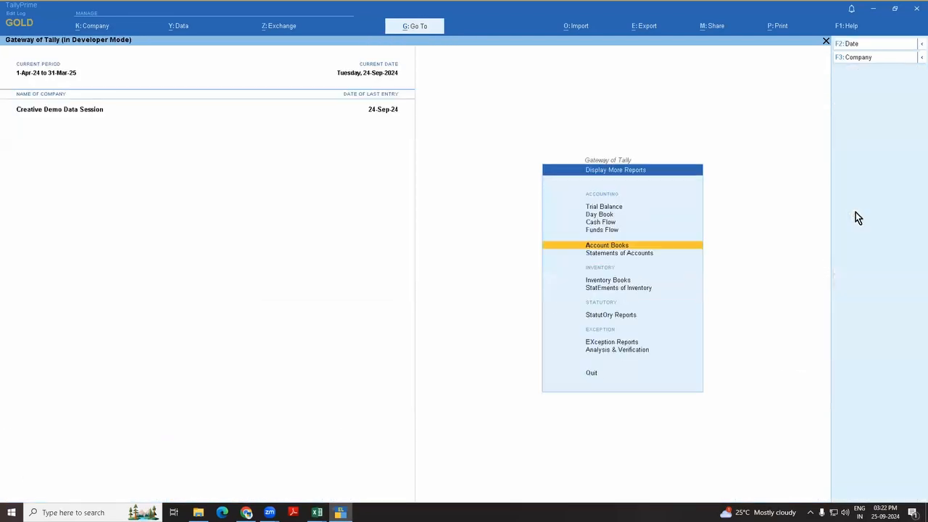
pyautogui.press('Escape')
# Open the Day Book, preview its printout with stripe view enabled, and return to the Gateway of Tally.
pyautogui.press('Return')
pyautogui.press('d')
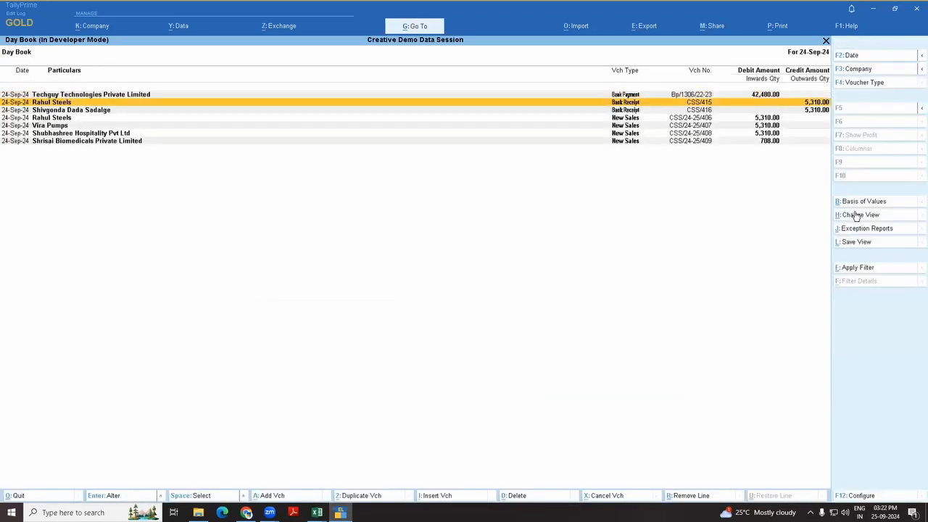
pyautogui.press('Down')
pyautogui.press('Down')
pyautogui.press('Up')
pyautogui.press('Up')
pyautogui.press('Up')
pyautogui.press('Up')
pyautogui.press('Up')
pyautogui.press('Up')
pyautogui.hotkey('ctrl', 'p')
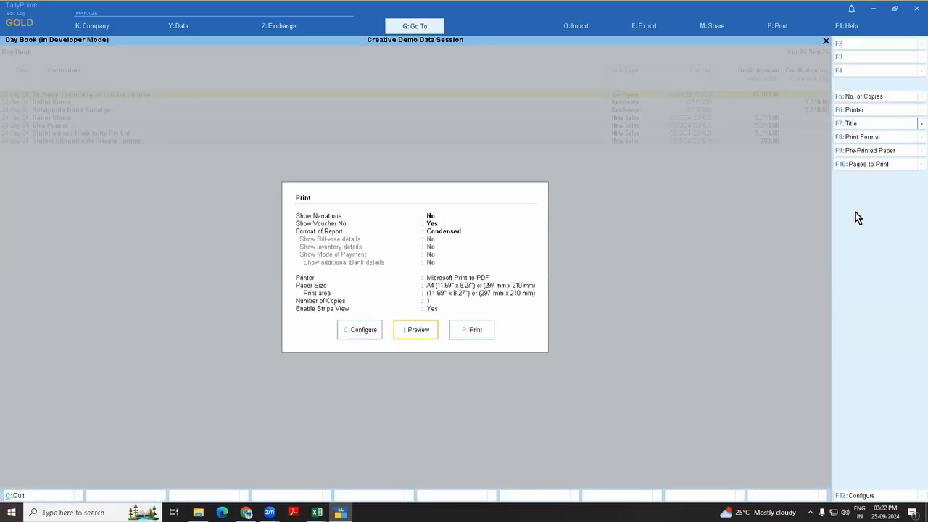
pyautogui.press('i')
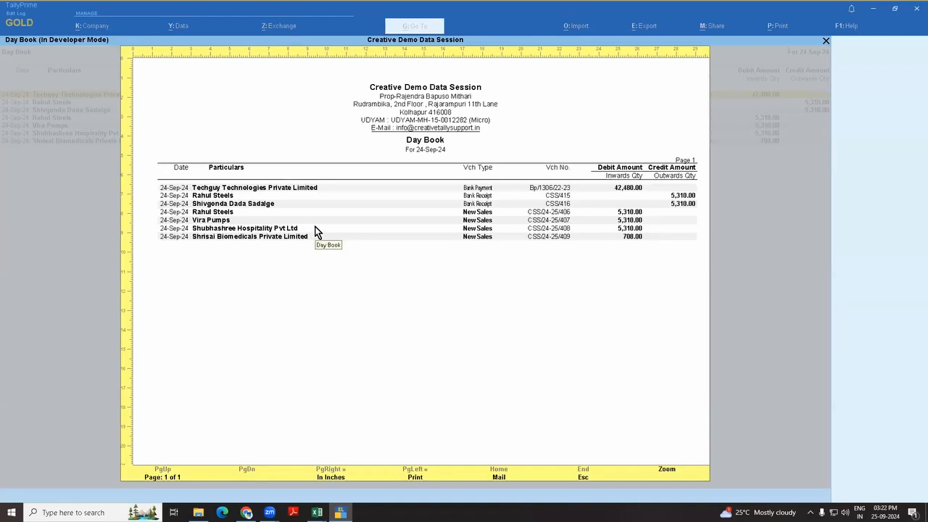
pyautogui.press('Escape')
pyautogui.press('Escape')
pyautogui.press('Escape')
pyautogui.press('Escape')
pyautogui.press('Escape')
pyautogui.press('Escape')
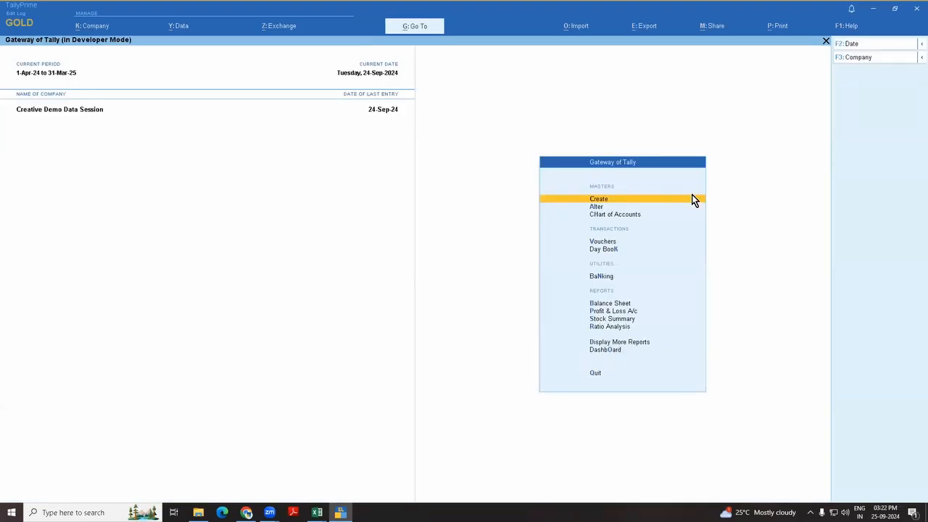
# Open the application's display settings and filter the configuration list by "Strip".
pyautogui.click(846, 28)
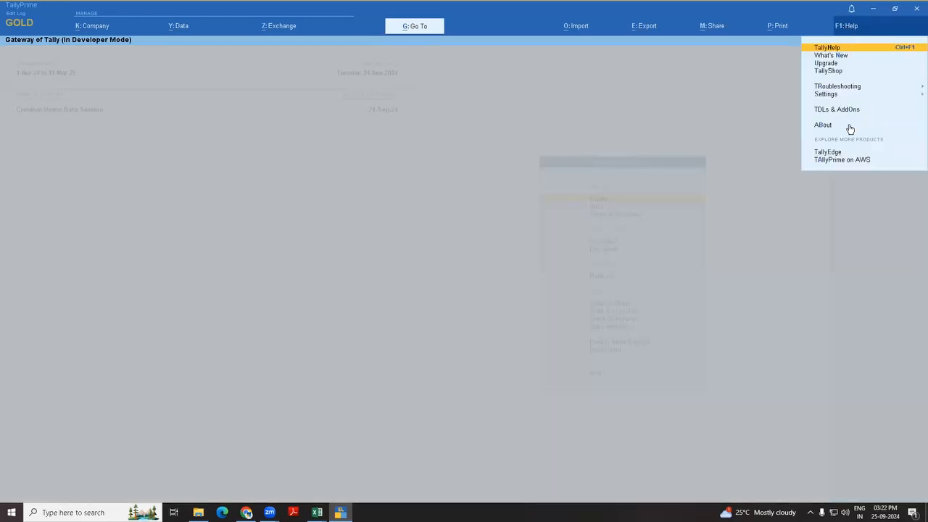
pyautogui.click(833, 95)
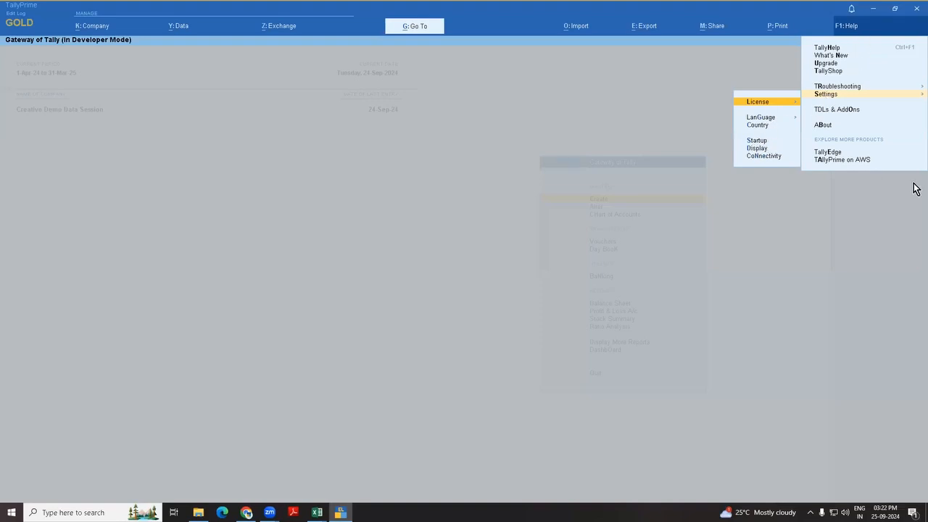
pyautogui.press('Down')
pyautogui.press('Down')
pyautogui.press('Down')
pyautogui.press('Down')
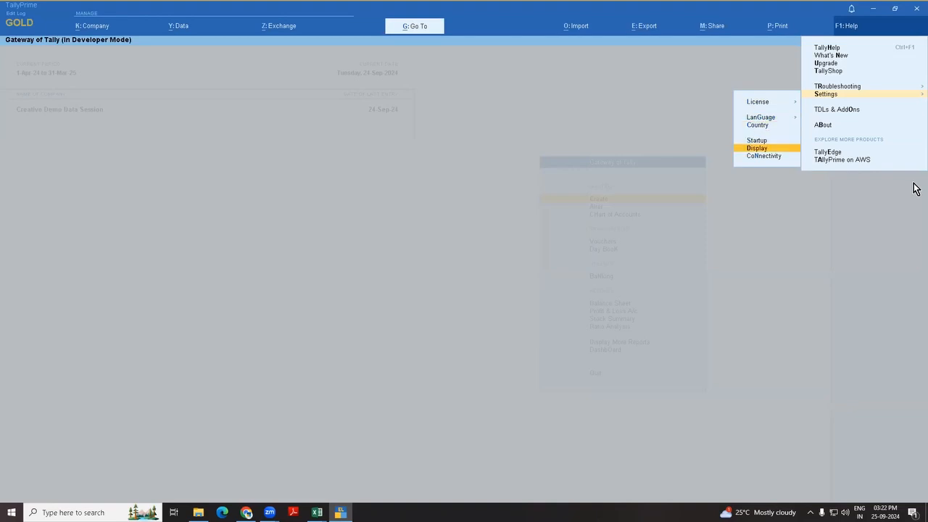
pyautogui.press('Return')
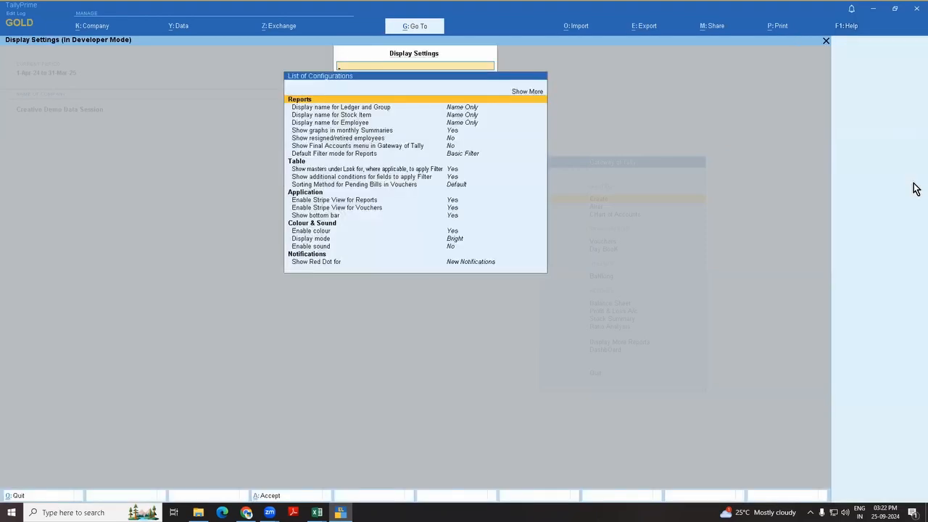
pyautogui.write('Strip')
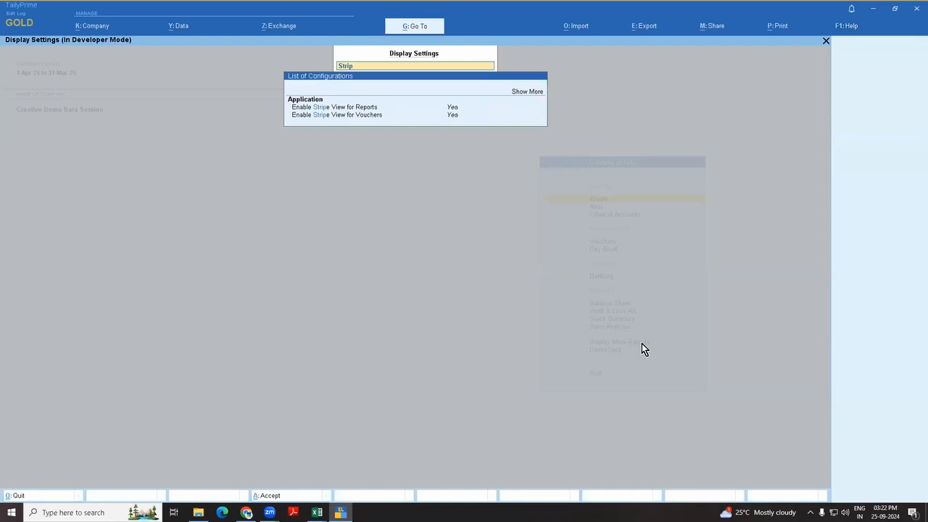
# Examine the Enable Stripe View options for Reports and Vouchers, clear the filter, and close the display settings.
pyautogui.press('Down')
pyautogui.press('Down')
pyautogui.press('Up')
pyautogui.press('Down')
pyautogui.press('Up')
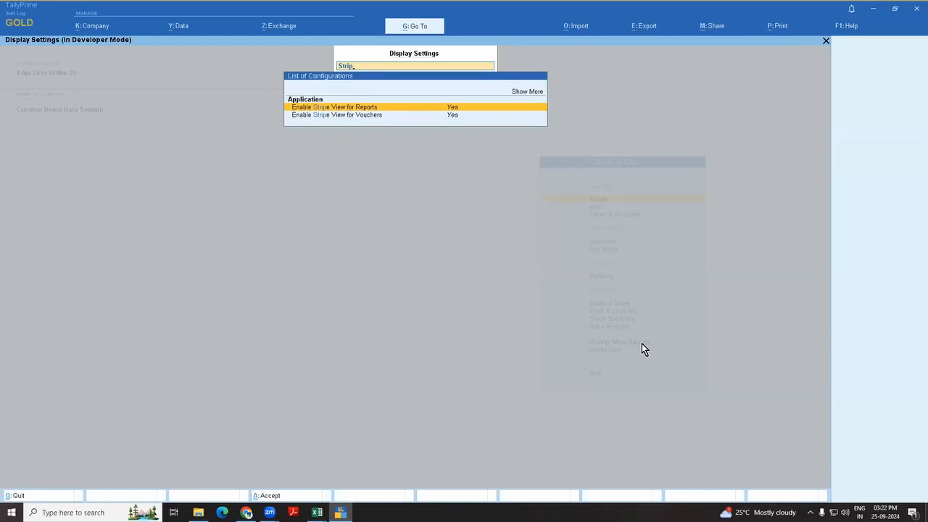
pyautogui.press('Down')
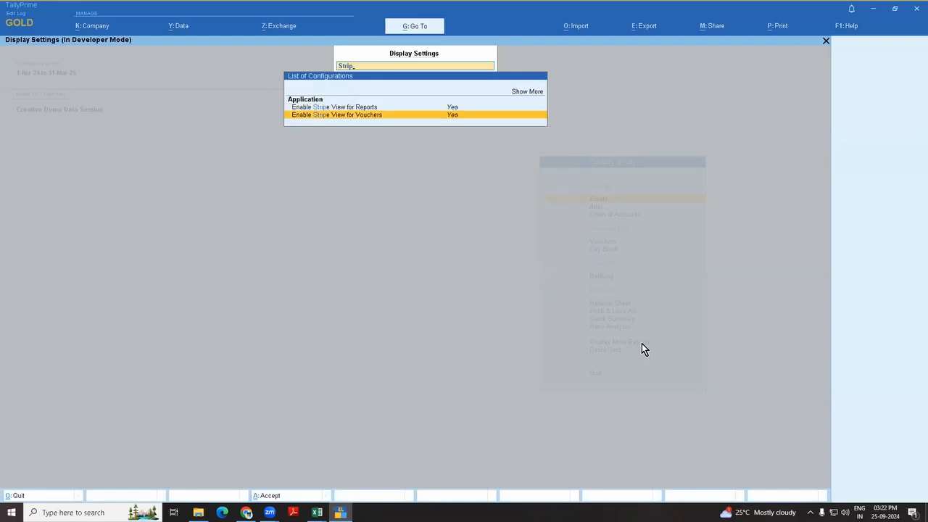
pyautogui.press('Up')
pyautogui.press('Down')
pyautogui.press('Up')
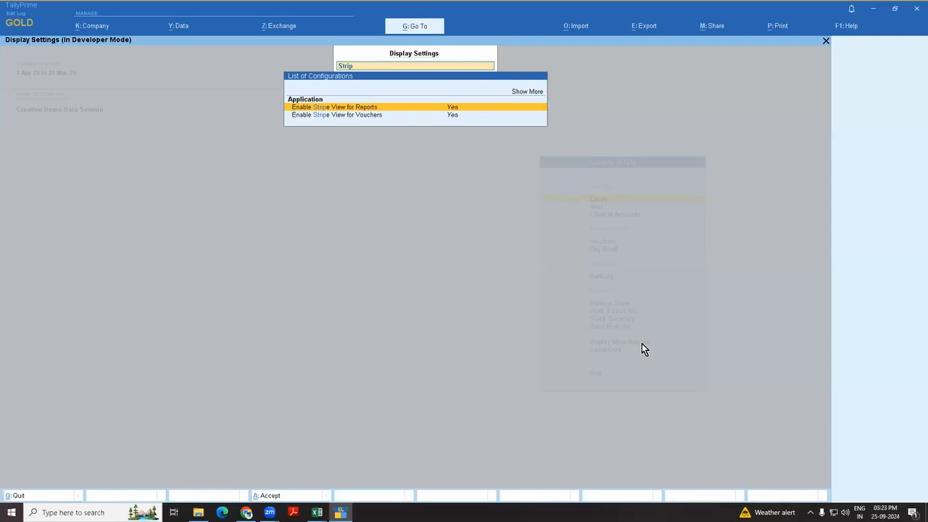
pyautogui.press('BackSpace')
pyautogui.press('BackSpace')
pyautogui.press('BackSpace')
pyautogui.press('BackSpace')
pyautogui.press('BackSpace')
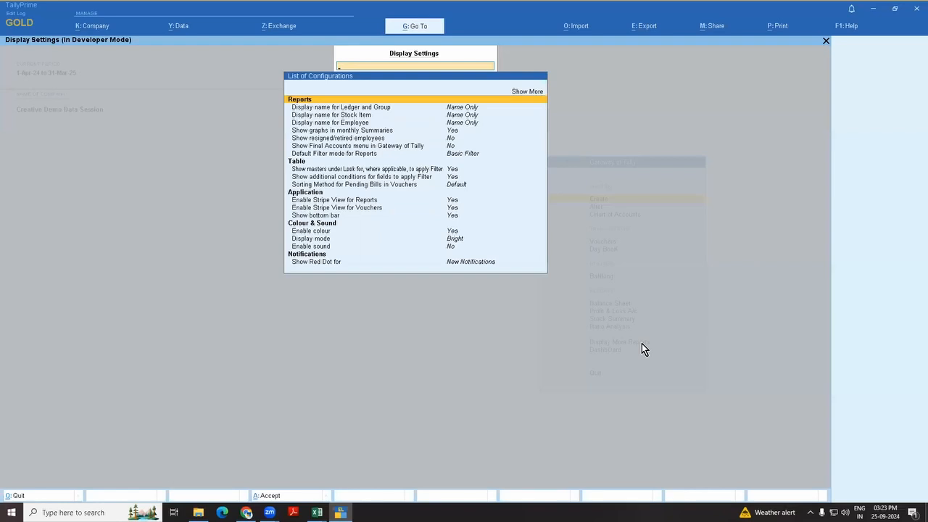
pyautogui.press('Escape')
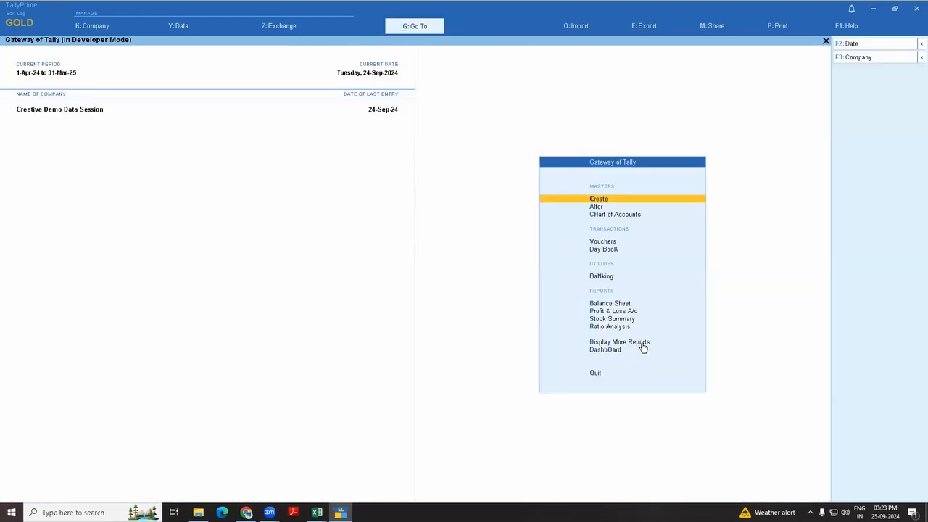
# Open the September purchase vouchers, inspect Enable Stripe View in the report configuration, and return to the Gateway of Tally.
pyautogui.press('d')
pyautogui.press('a')
pyautogui.press('p')
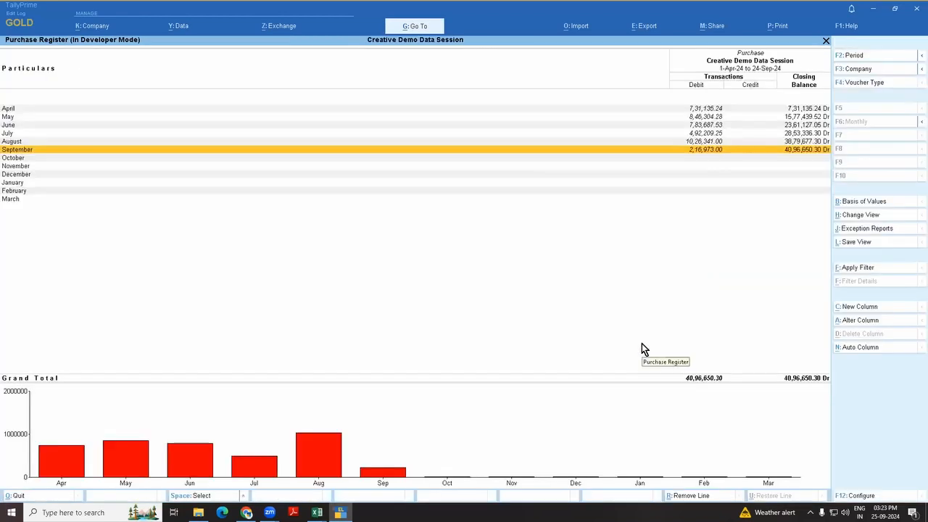
pyautogui.press('Return')
pyautogui.press('F12')
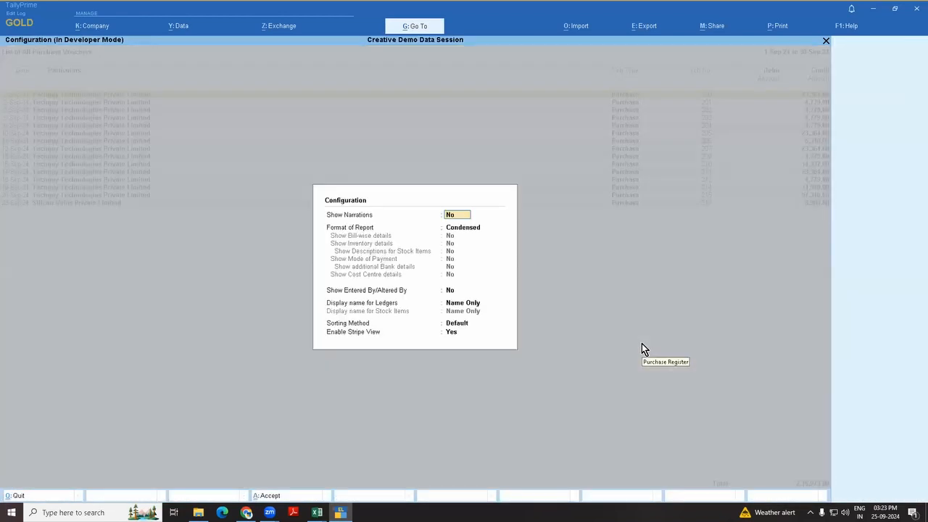
pyautogui.click(453, 334)
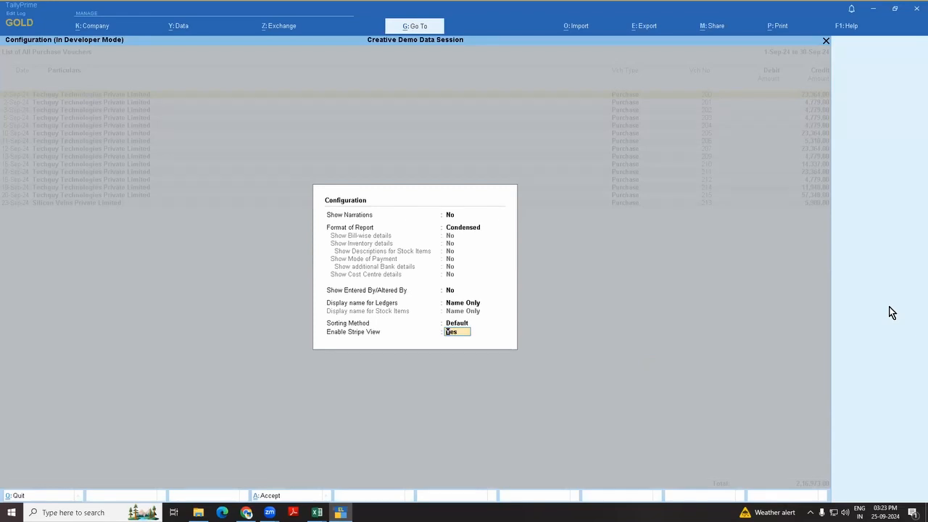
pyautogui.press('Return')
pyautogui.press('Escape')
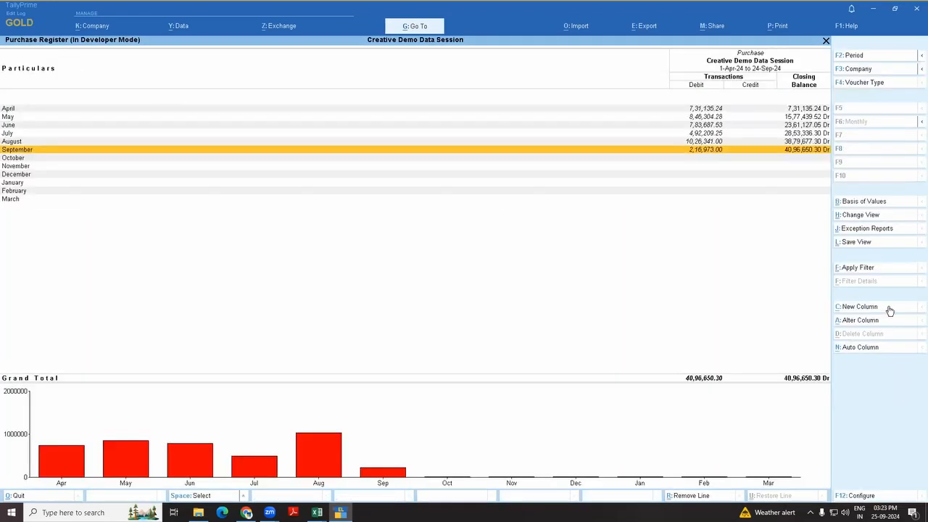
pyautogui.press('Escape')
pyautogui.press('Escape')
pyautogui.press('Escape')
# Open the last September sales voucher from the Sales Register.
pyautogui.press('Return')
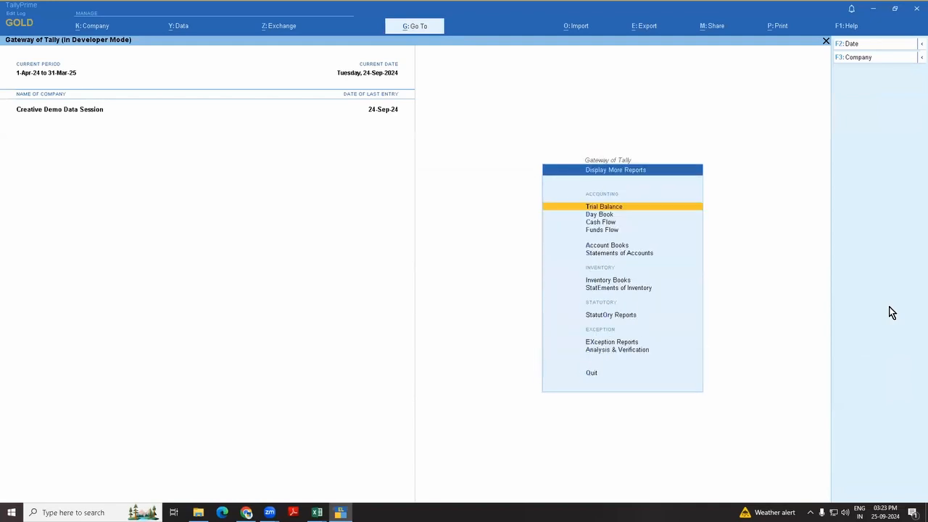
pyautogui.press('a')
pyautogui.press('s')
pyautogui.press('Return')
pyautogui.press('End')
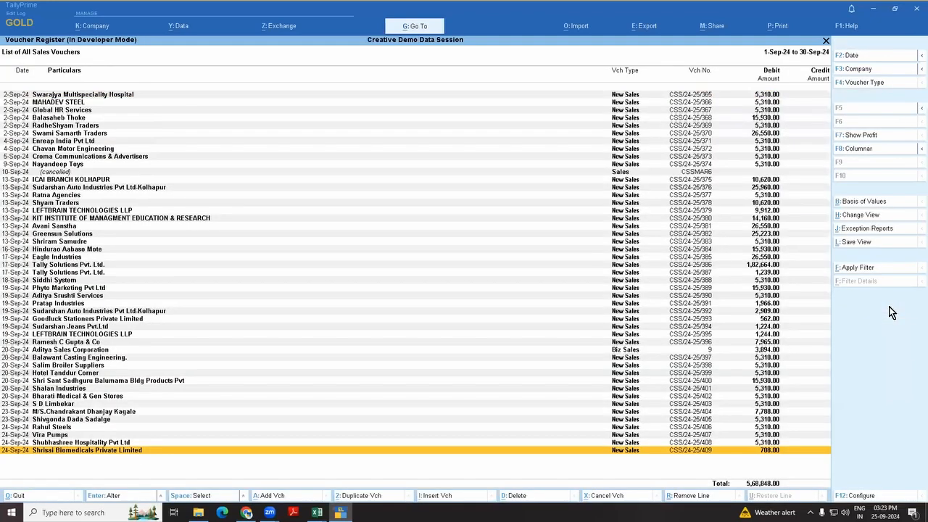
pyautogui.press('Return')
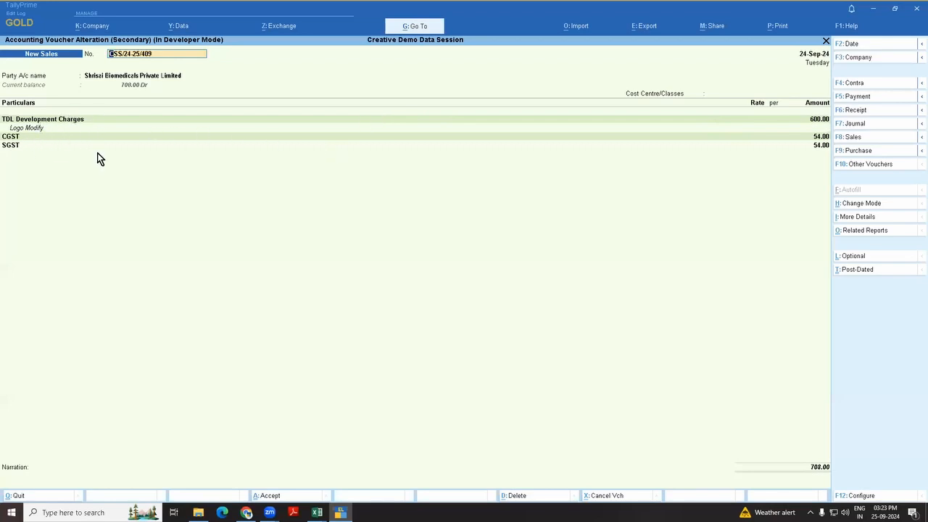
# Page back through the preceding sales vouchers to examine their striped rows, and return to the Gateway of Tally.
pyautogui.press('pageup')
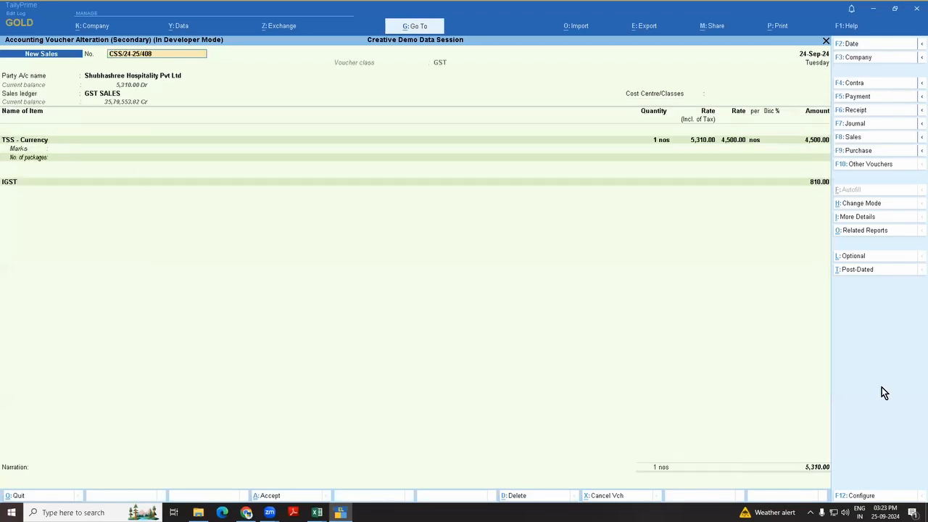
pyautogui.press('pageup')
pyautogui.press('pageup')
pyautogui.press('pageup')
pyautogui.press('pageup')
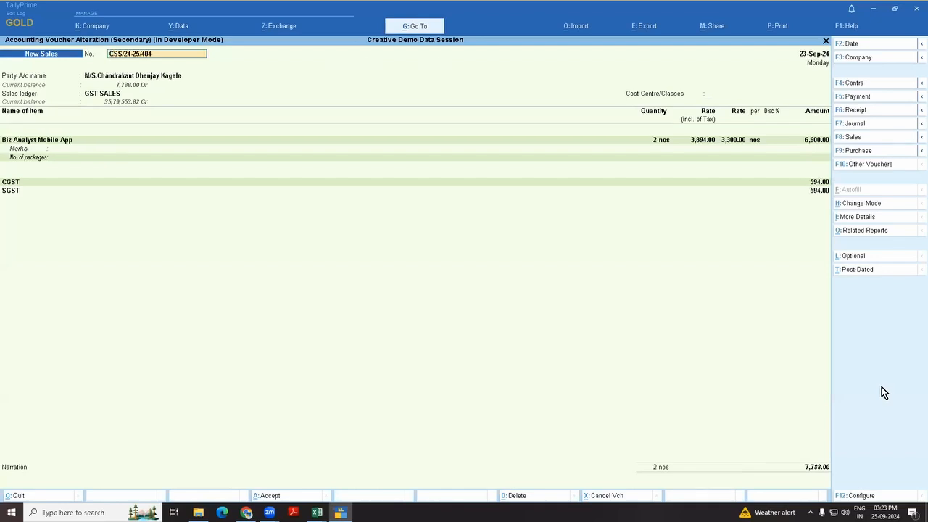
pyautogui.press('pageup')
pyautogui.press('pageup')
pyautogui.press('pageup')
pyautogui.press('pageup')
pyautogui.press('pageup')
pyautogui.press('pageup')
pyautogui.press('pageup')
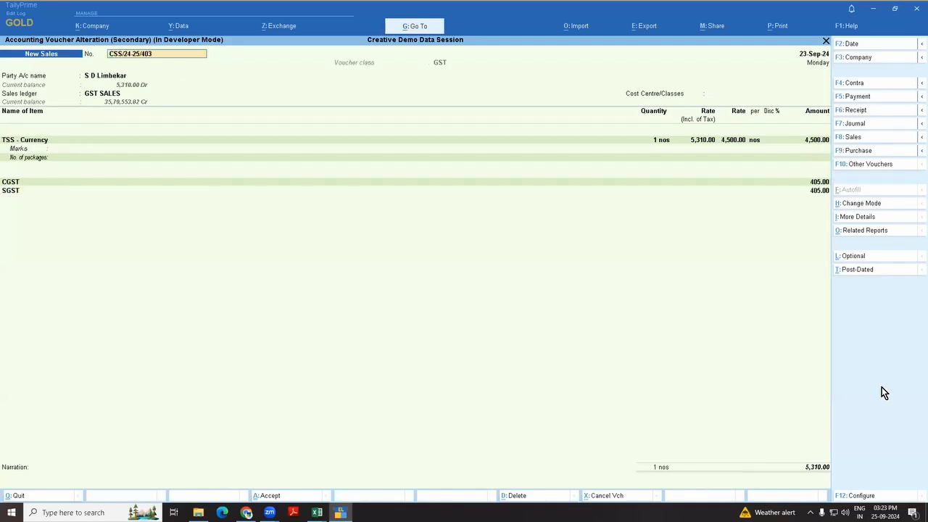
pyautogui.press('Escape')
pyautogui.press('y')
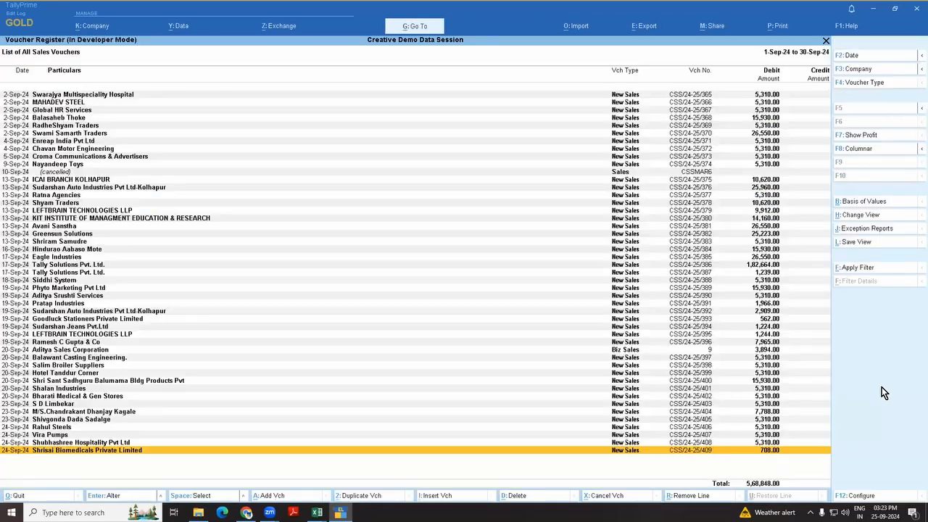
pyautogui.press('Escape')
pyautogui.press('Escape')
pyautogui.press('Escape')
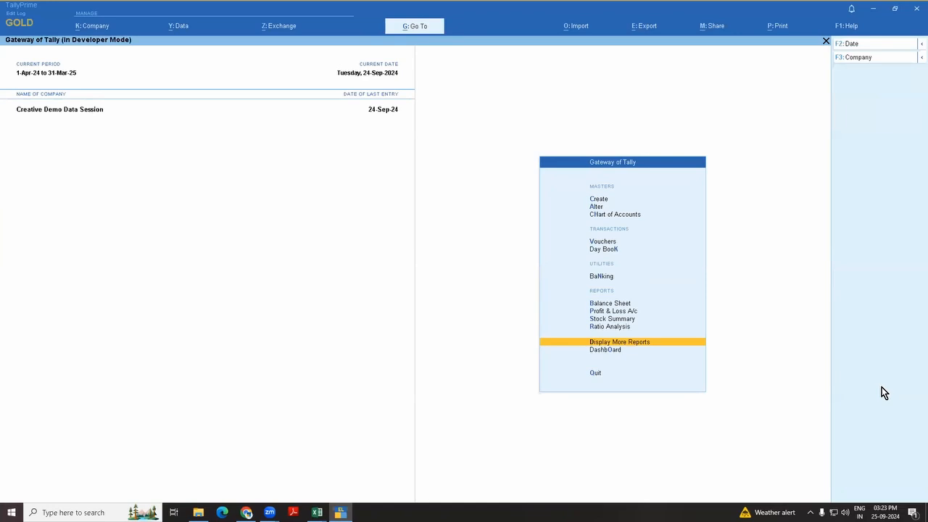
# Open the Day Book and set Enable Stripe View to No in its configuration.
pyautogui.press('Return')
pyautogui.press('d')
pyautogui.press('F12')
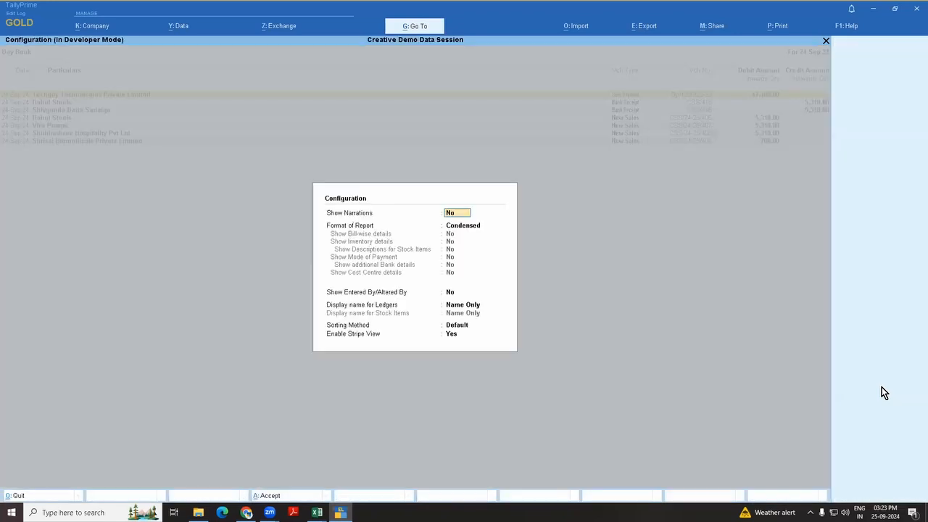
pyautogui.press('Down')
pyautogui.press('Down')
pyautogui.press('Down')
pyautogui.press('Down')
pyautogui.press('Down')
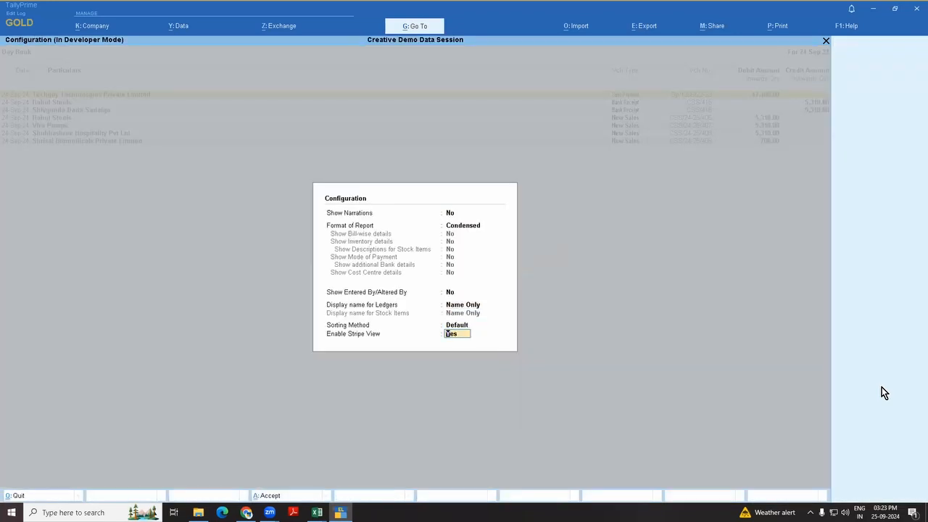
pyautogui.write('n')
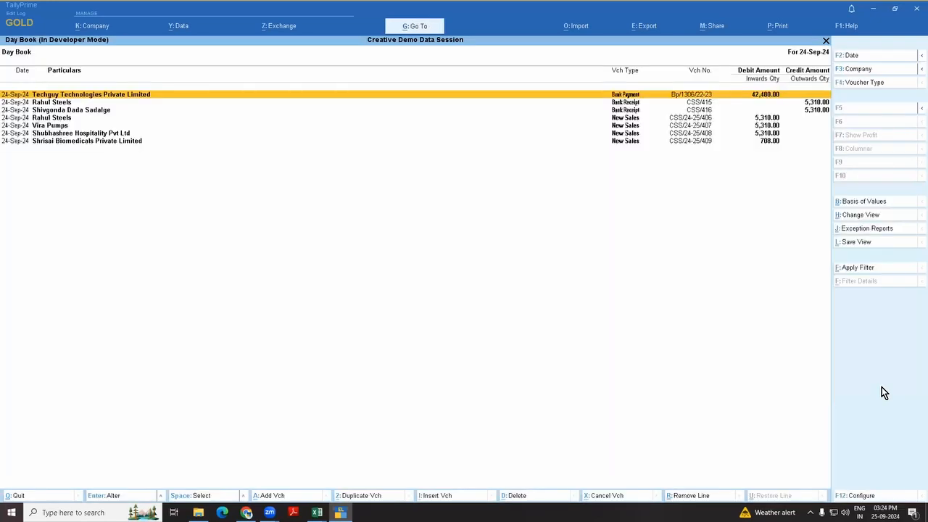
# Look through the Day Book rows without stripes and preview the printout to compare its striping.
pyautogui.press('Down')
pyautogui.press('Down')
pyautogui.press('Down')
pyautogui.press('Down')
pyautogui.press('Down')
pyautogui.press('Down')
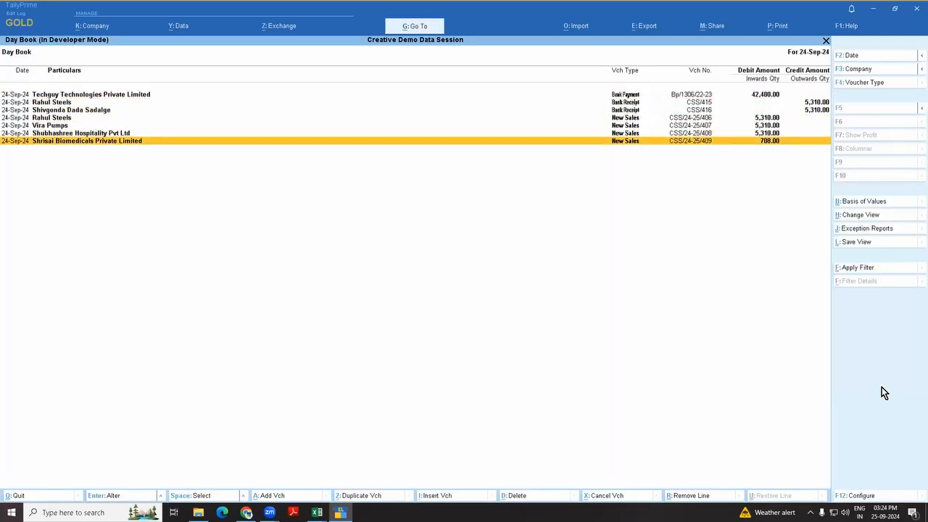
pyautogui.hotkey('ctrl', 'p')
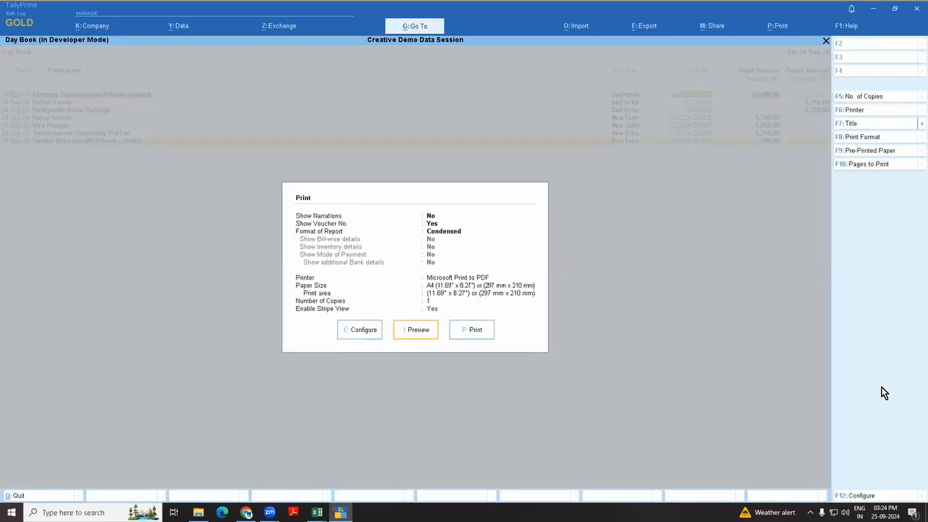
pyautogui.press('i')
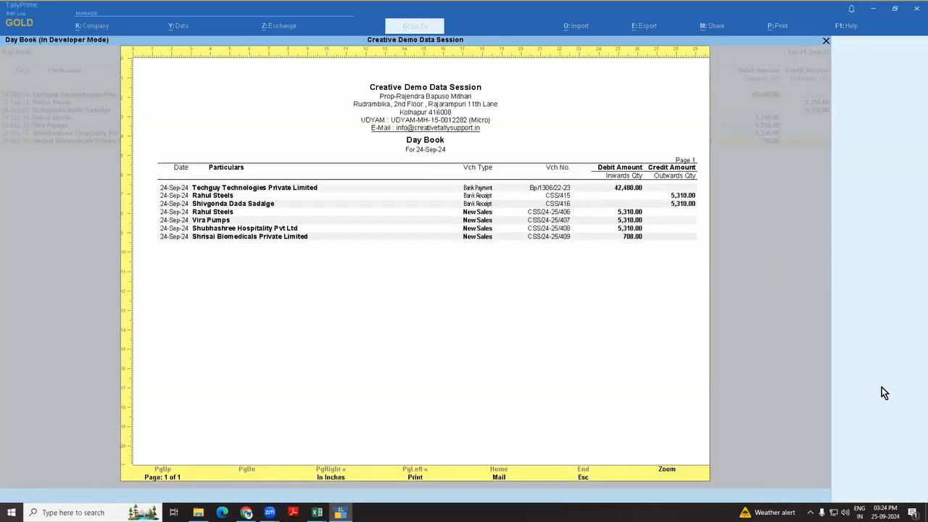
pyautogui.press('Escape')
# Set Enable Stripe View to No in the Day Book's print configuration.
pyautogui.press('Left')
pyautogui.press('Return')
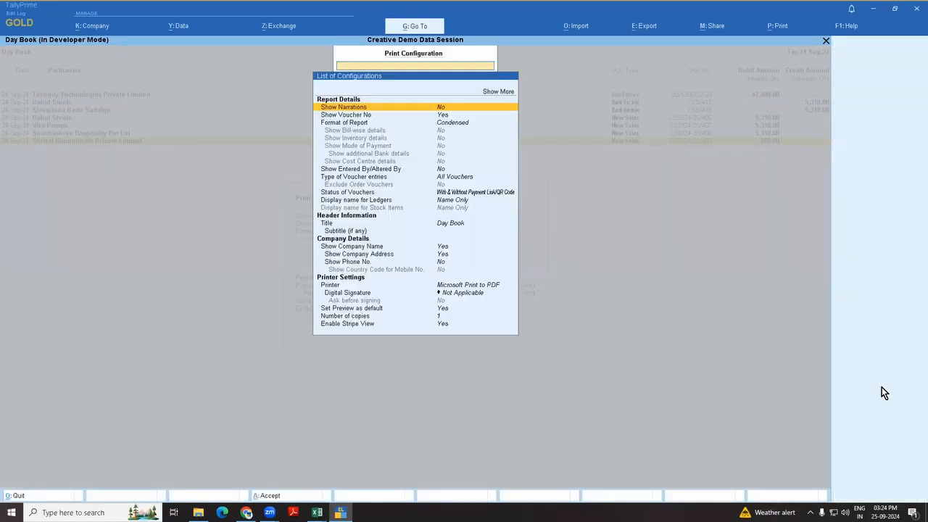
pyautogui.write('Stp')
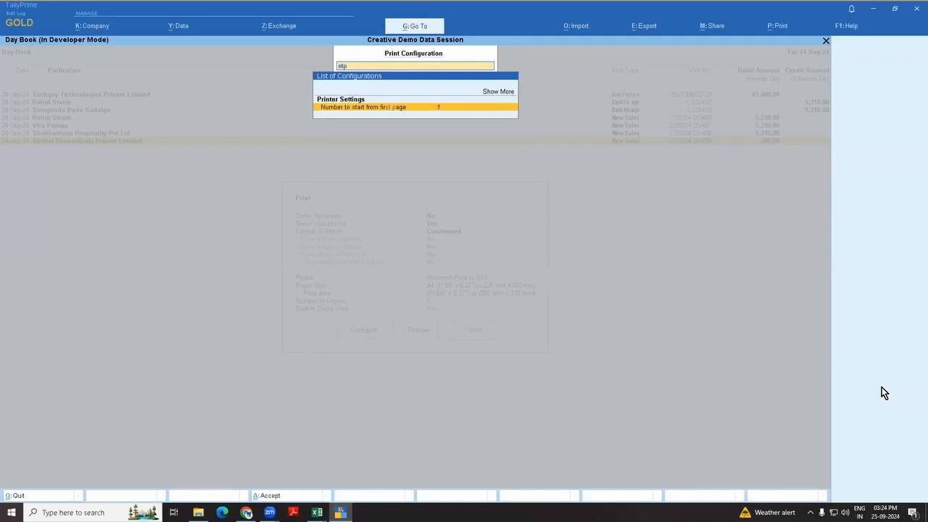
pyautogui.press('BackSpace')
pyautogui.press('BackSpace')
pyautogui.press('BackSpace')
pyautogui.write('st')
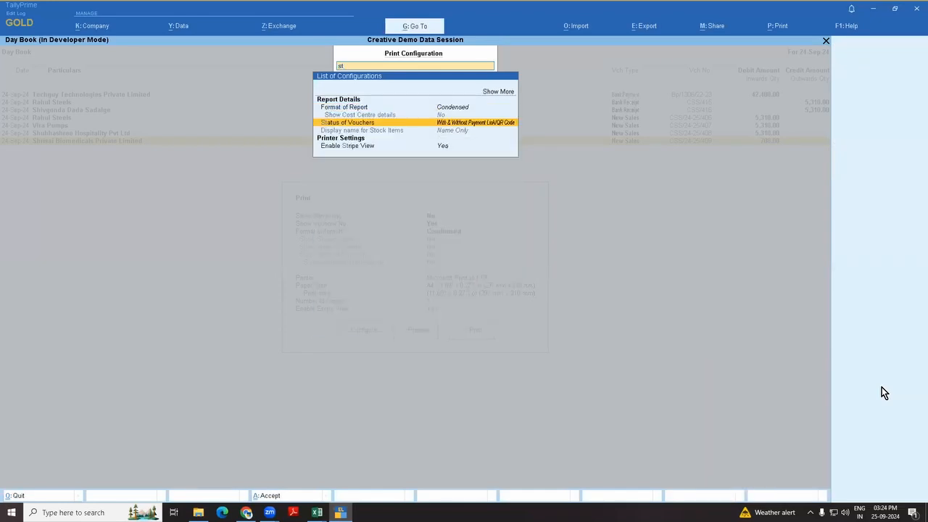
pyautogui.press('Down')
pyautogui.press('Down')
pyautogui.press('Return')
pyautogui.hotkey('ctrl', 'a')
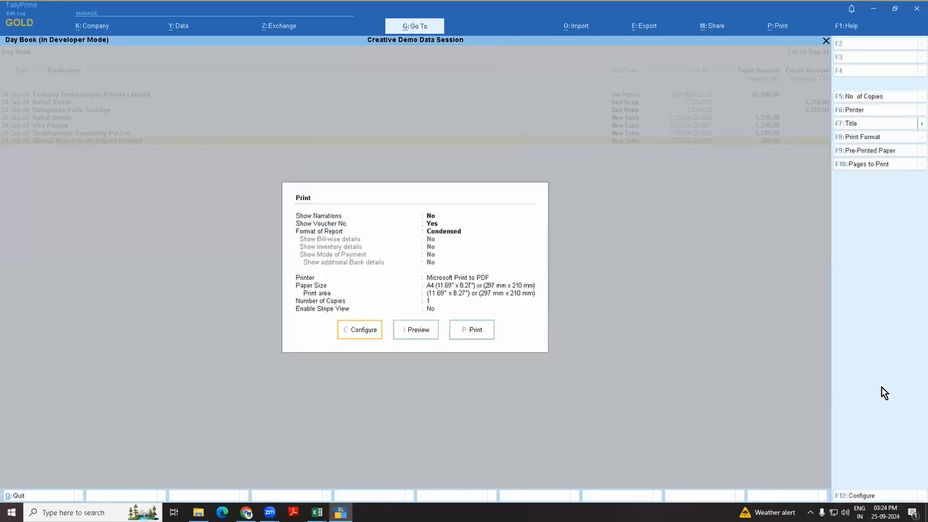
# Preview the Day Book printout without stripes, then close and reopen the report to check its on-screen striping.
pyautogui.press('i')
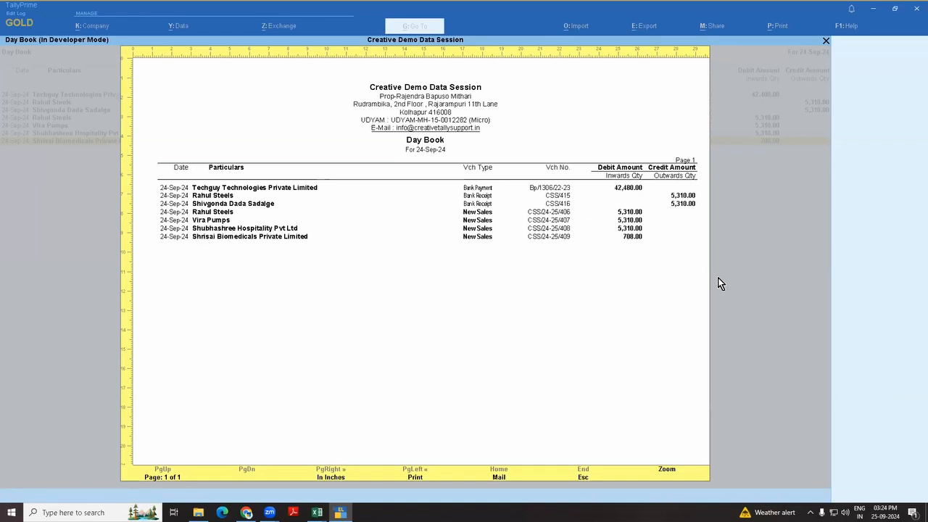
pyautogui.press('Escape')
pyautogui.press('Escape')
pyautogui.press('Escape')
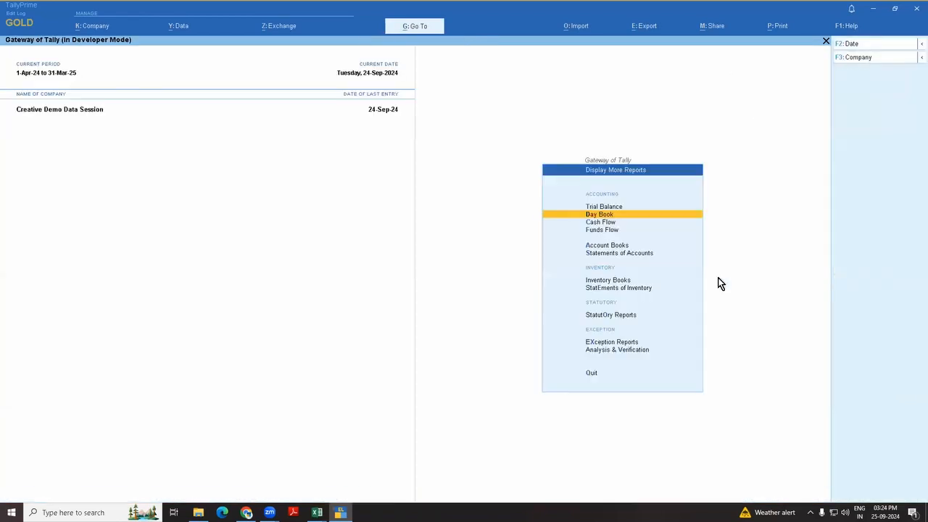
pyautogui.press('Return')
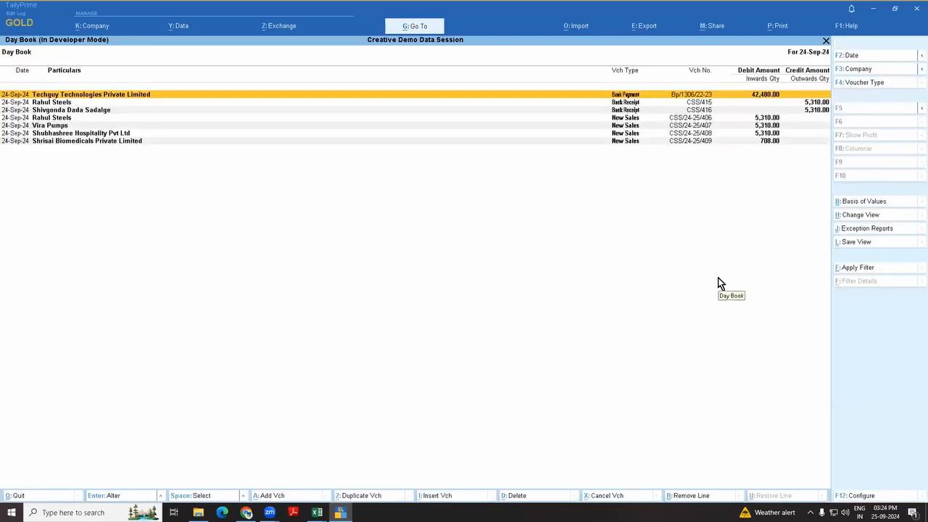
pyautogui.press('Escape')
# Switch to the Excel topic list and select the B2C Large limit settings topic in B9.
pyautogui.hotkey('alt', 'Tab')
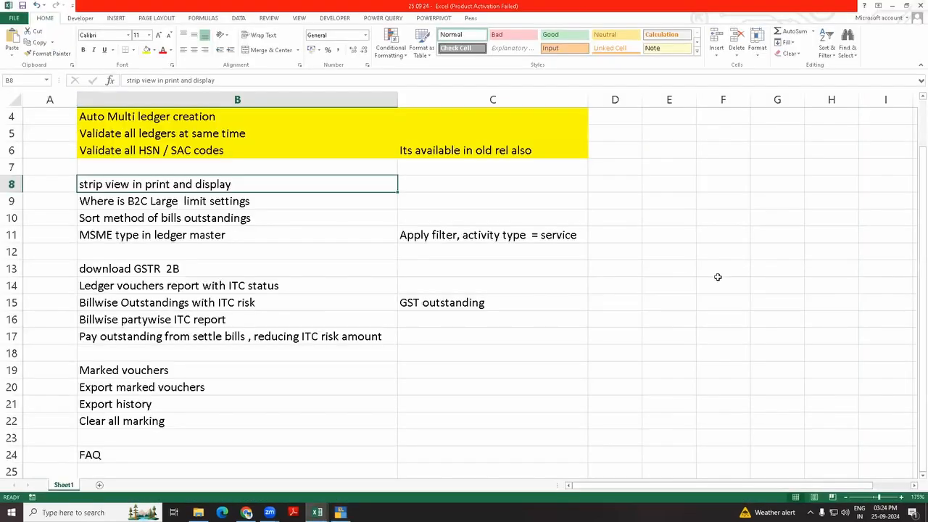
pyautogui.press('Down')
pyautogui.press('Up')
pyautogui.press('Down')
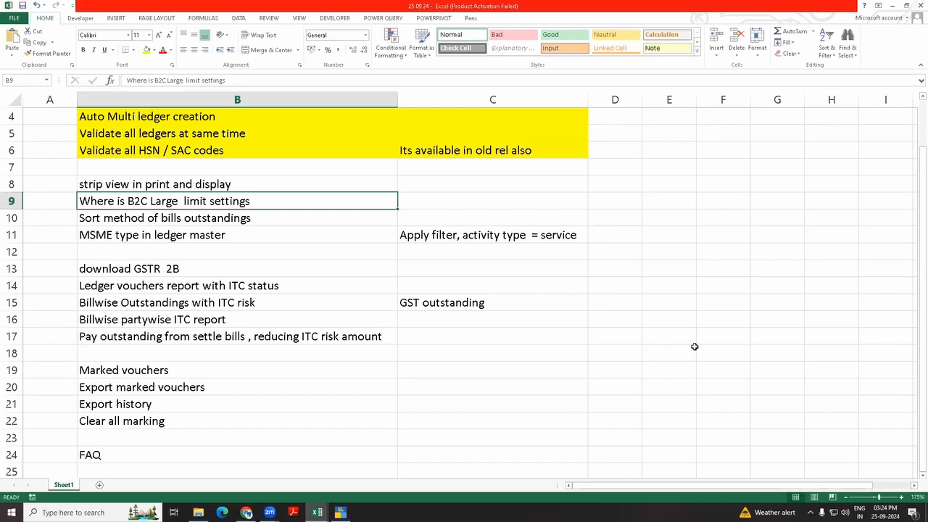
# Switch to TallyPrime and return to the Gateway of Tally.
pyautogui.hotkey('alt', 'Tab')
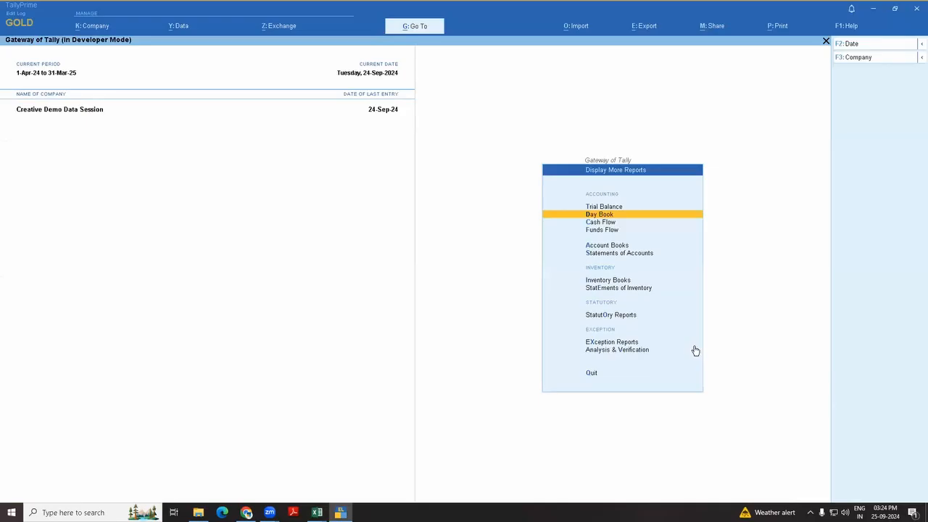
pyautogui.press('Escape')
pyautogui.press('Escape')
pyautogui.press('Escape')
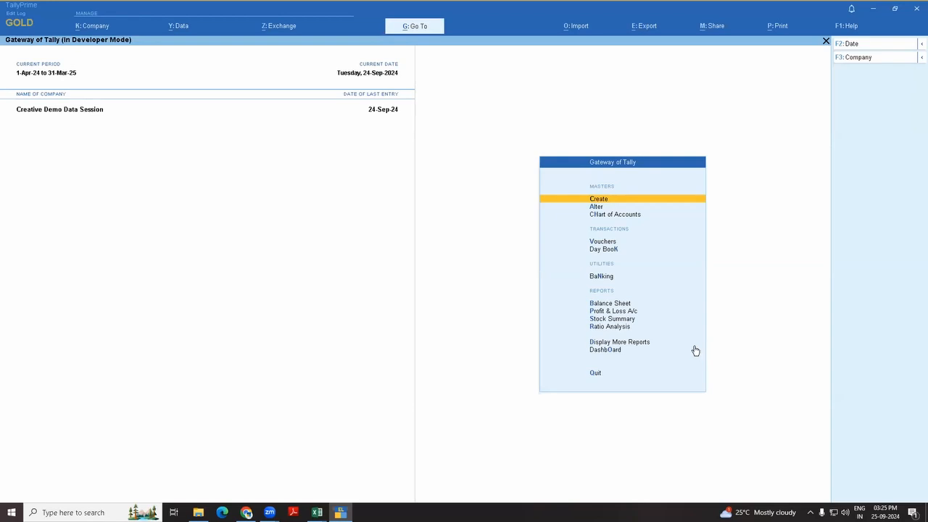
# Open the company features and bring up the company's GST registration details.
pyautogui.press('F11')
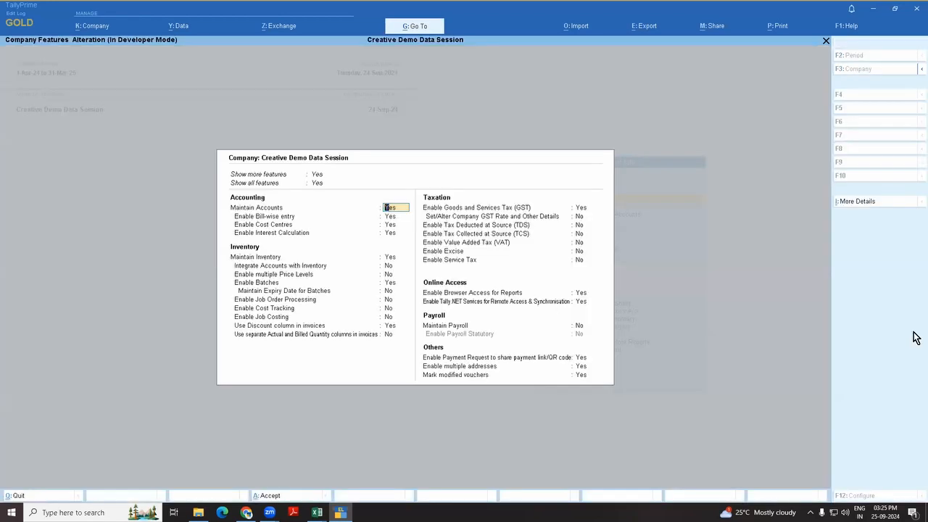
pyautogui.click(589, 210)
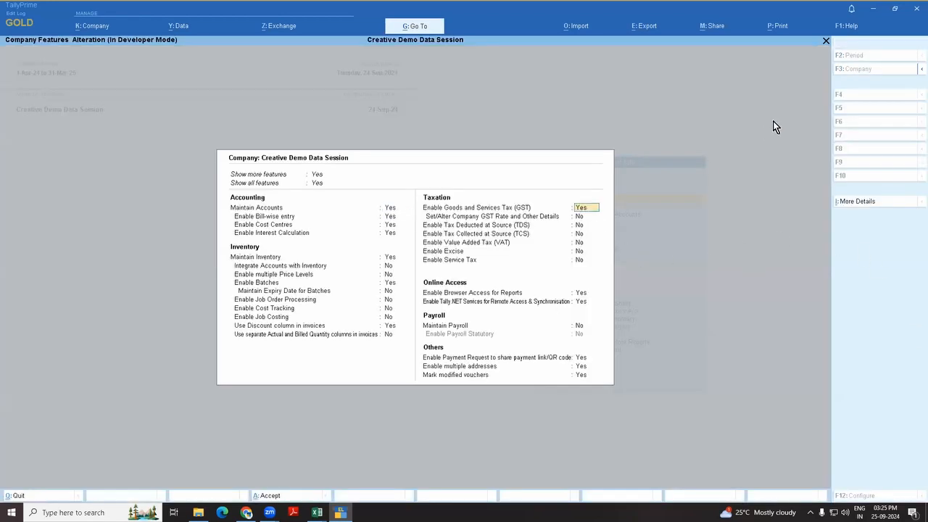
pyautogui.press('Return')
pyautogui.press('Return')
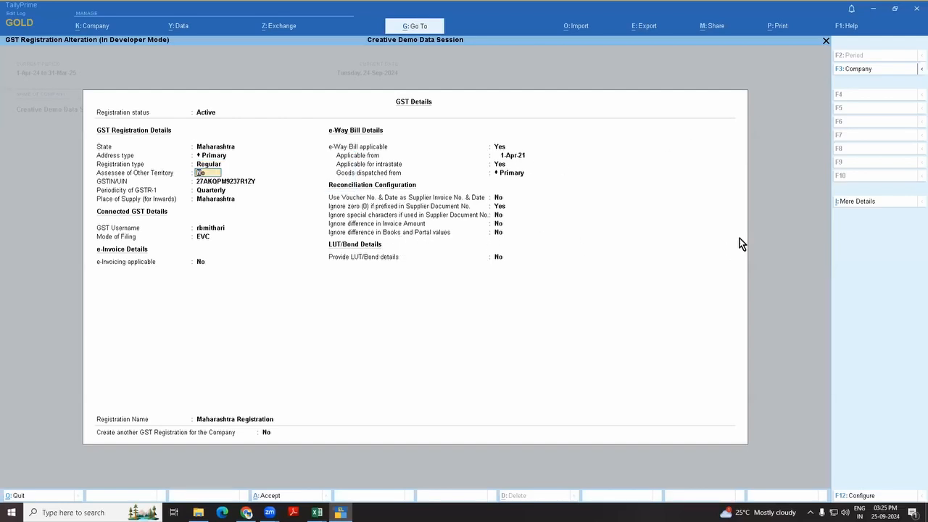
# Review the configuration options of the GST registration details, then accept both screens to return to the company features.
pyautogui.press('F12')
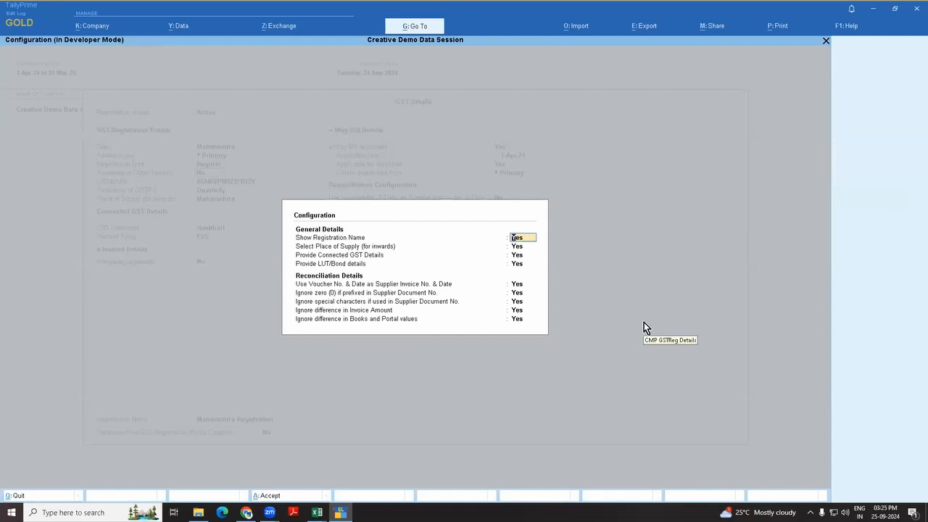
pyautogui.press('Return')
pyautogui.press('Return')
pyautogui.press('Return')
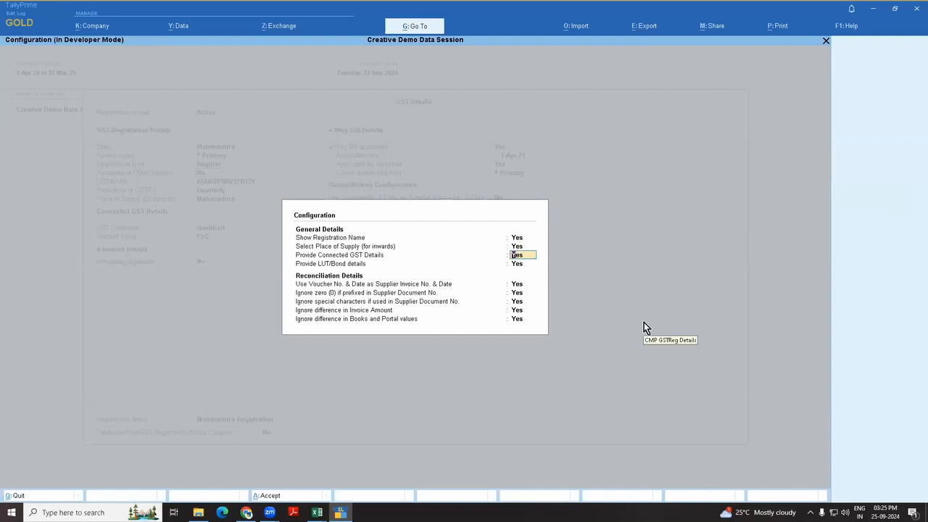
pyautogui.press('Return')
pyautogui.press('Return')
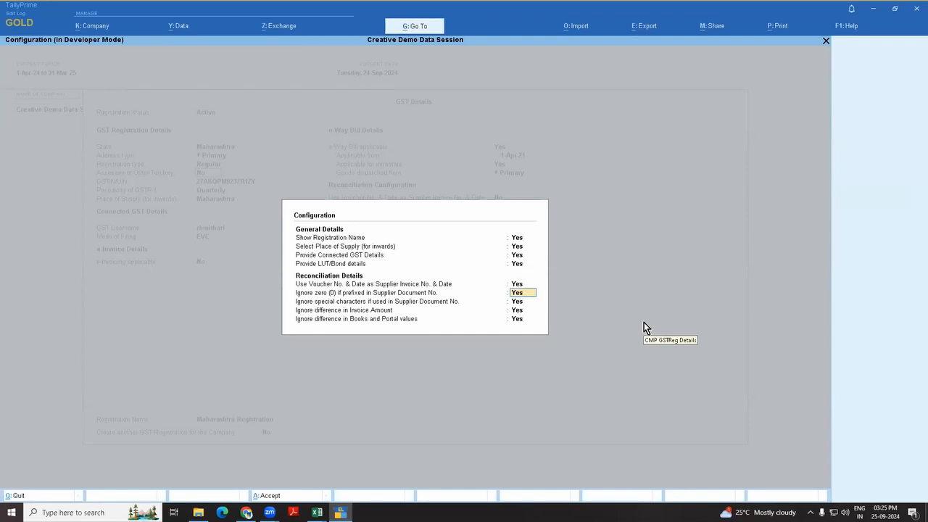
pyautogui.press('Return')
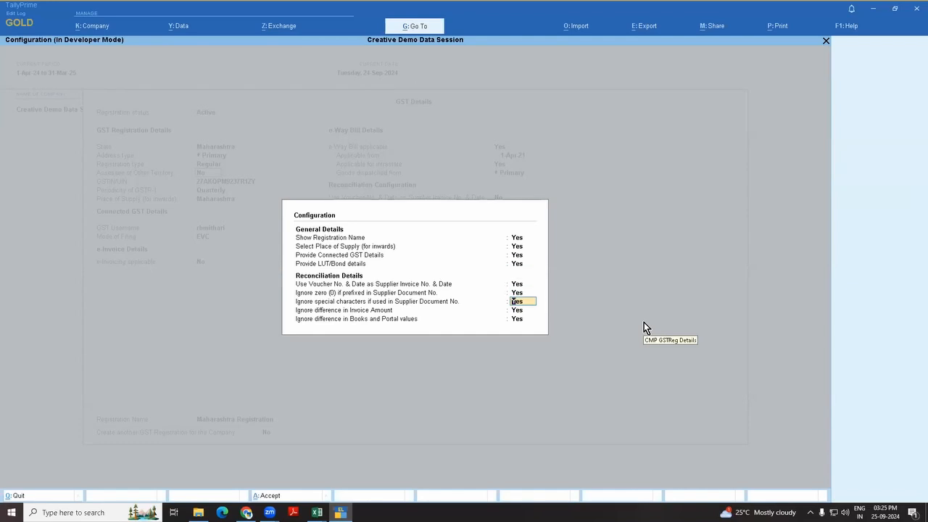
pyautogui.hotkey('ctrl', 'a')
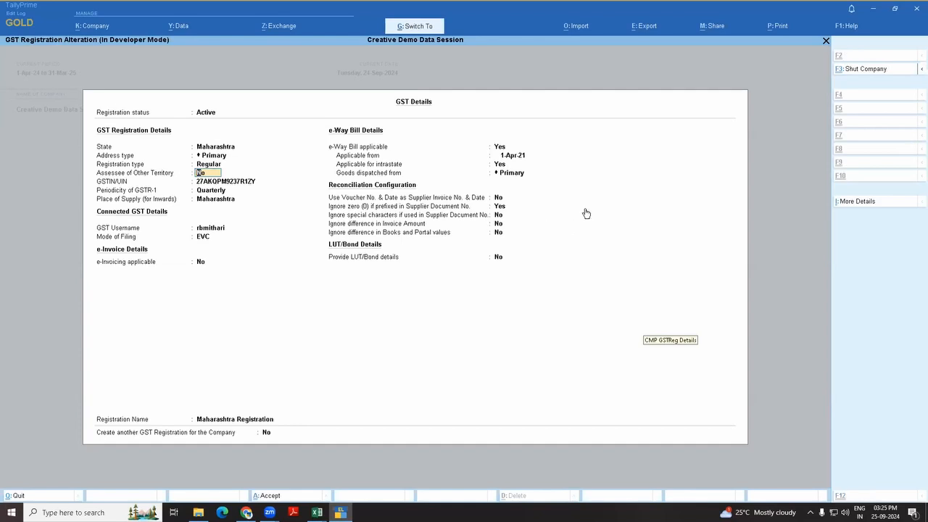
pyautogui.hotkey('ctrl', 'a')
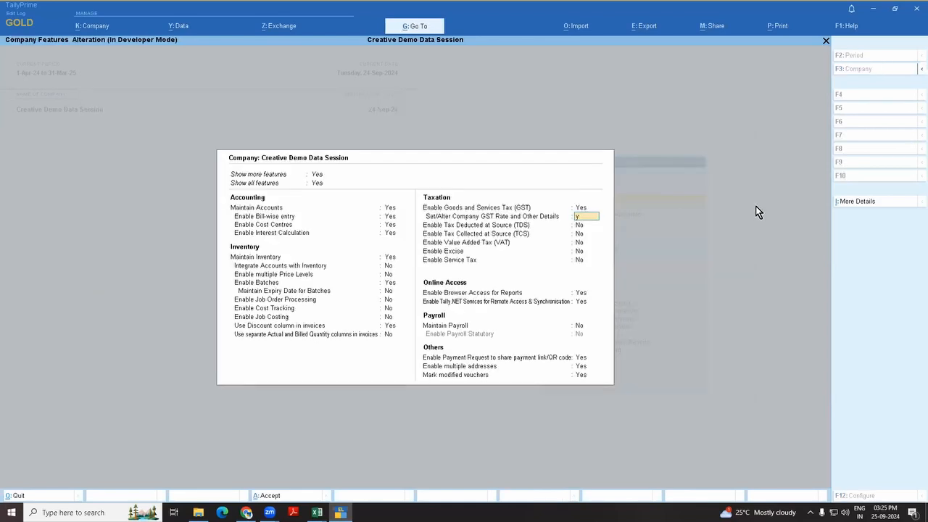
# Open the company GST rate and other details and set Provide Threshold Limit for B2CL Invoices to Yes in their configuration.
pyautogui.press('y')
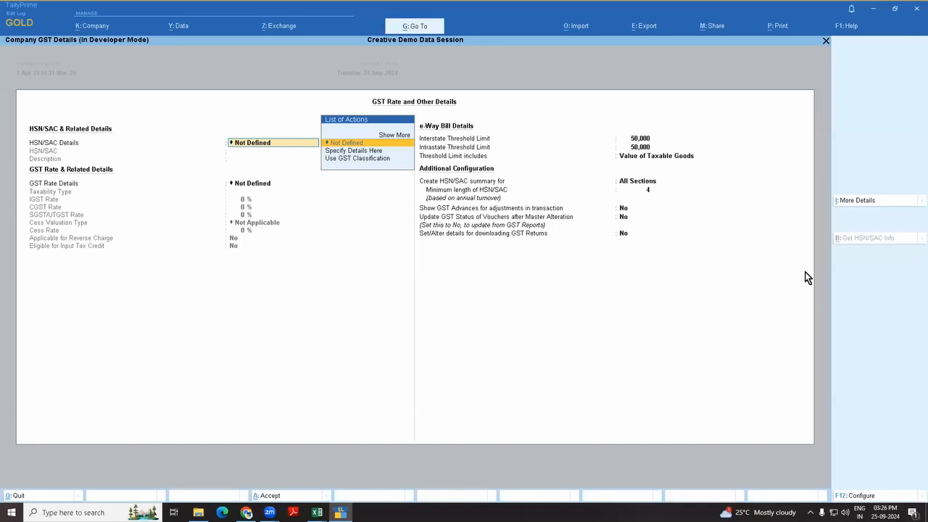
pyautogui.press('F12')
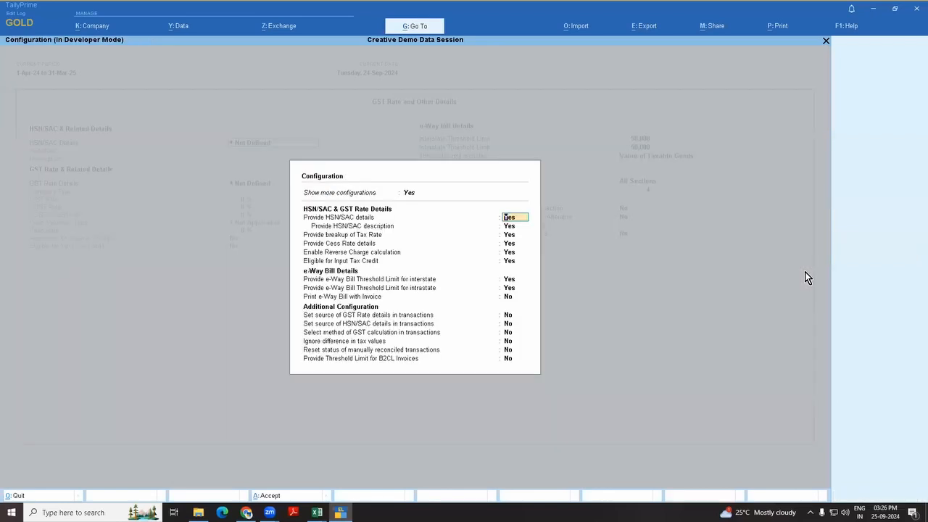
pyautogui.press('Return')
pyautogui.press('Return')
pyautogui.press('Return')
pyautogui.press('Return')
pyautogui.press('Return')
pyautogui.press('Return')
pyautogui.press('Return')
pyautogui.press('Return')
pyautogui.press('Return')
pyautogui.press('Return')
pyautogui.press('Return')
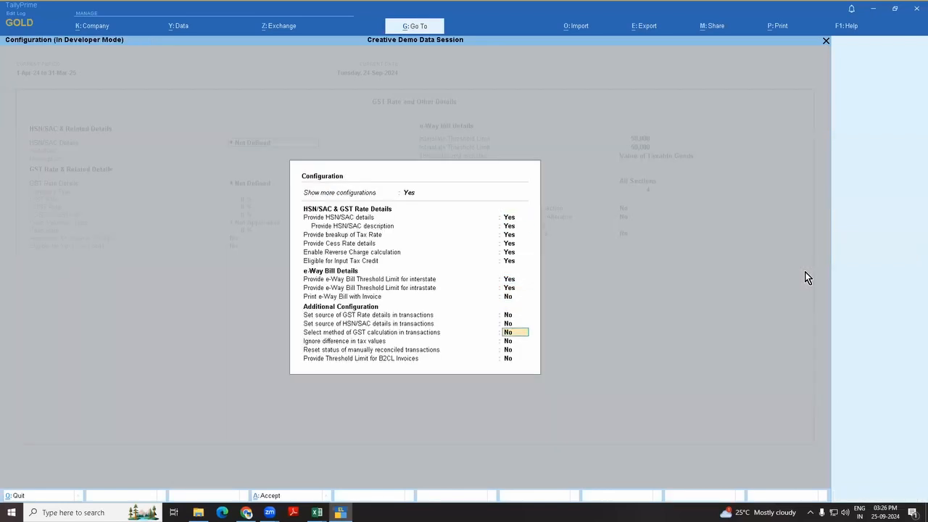
pyautogui.press('Return')
pyautogui.press('Return')
pyautogui.press('Return')
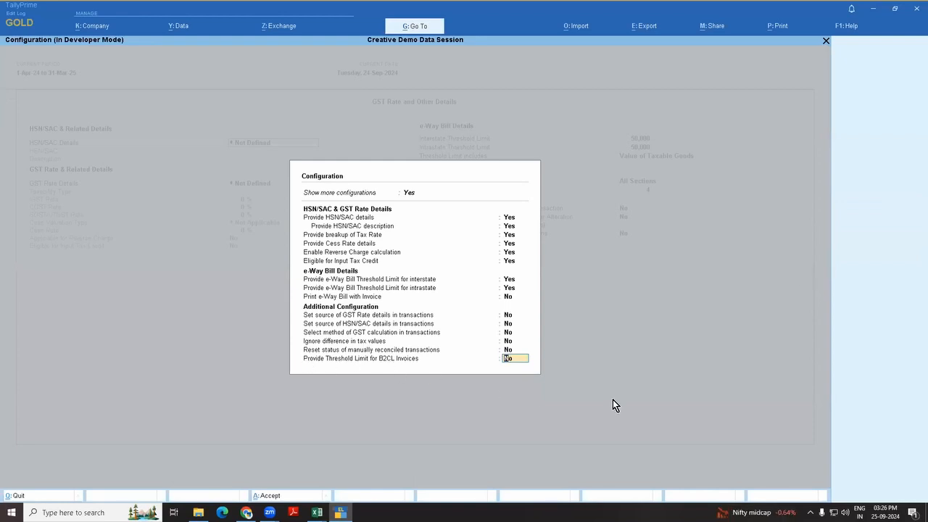
pyautogui.write('y')
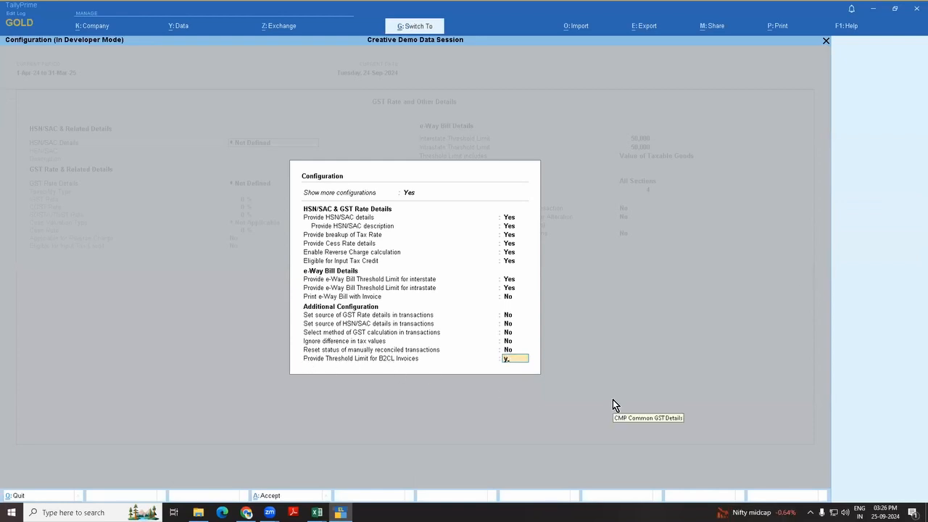
pyautogui.press('Return')
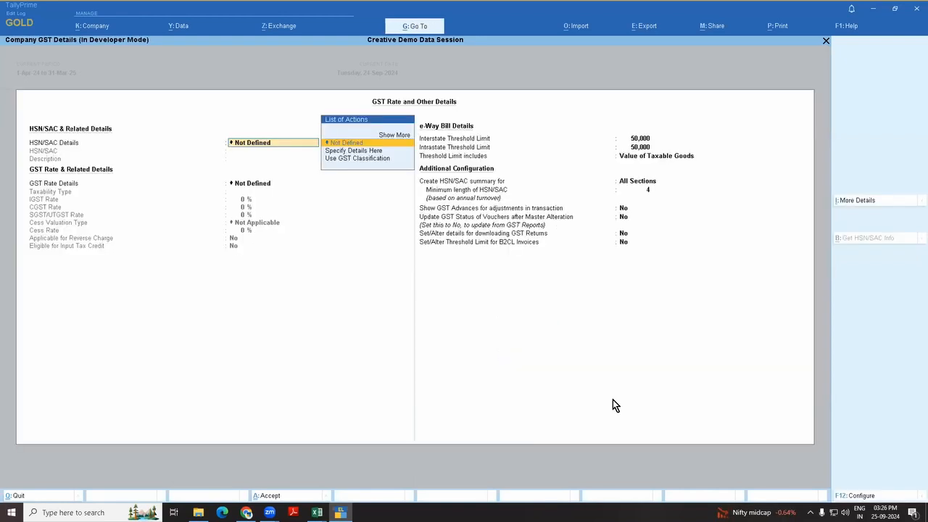
# Set Set/Alter Threshold Limit for B2CL Invoices to Yes and examine the applicable dates and threshold limits.
pyautogui.click(620, 242)
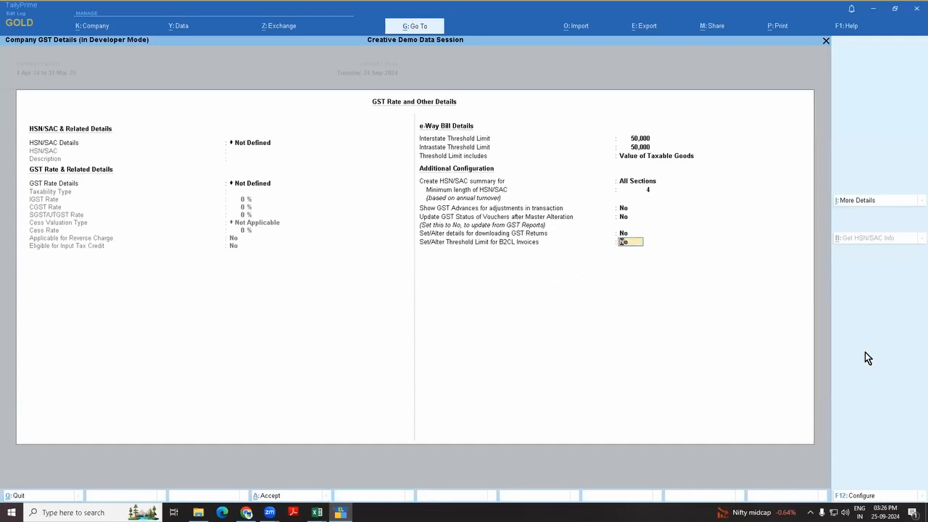
pyautogui.write('y')
pyautogui.press('Return')
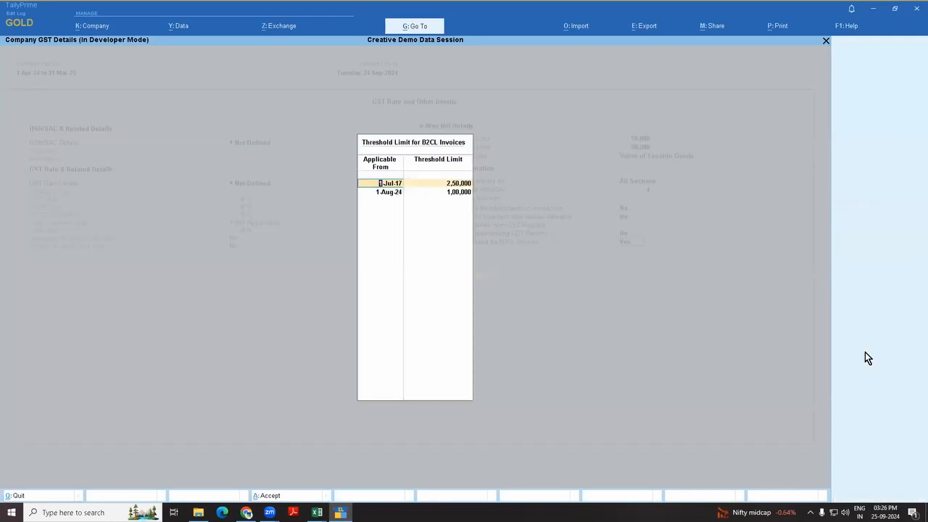
pyautogui.press('Return')
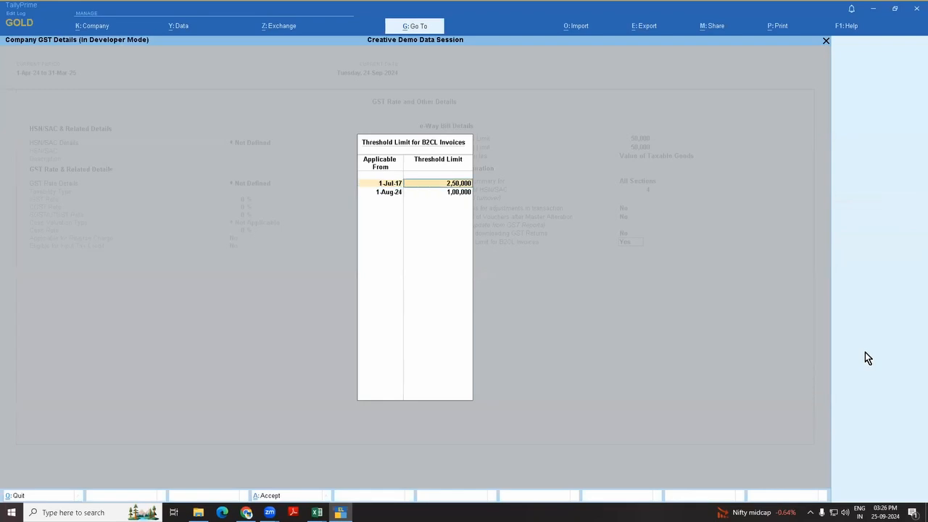
pyautogui.press('Return')
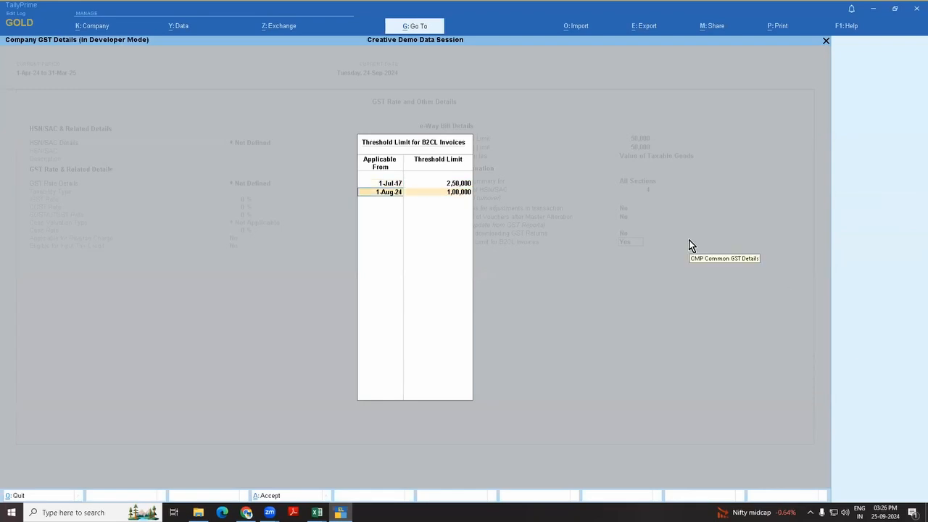
pyautogui.press('Return')
# Try adding a B2CL threshold limit of 50,000 applicable from 1-Dec-24, then quit the GST details without saving.
pyautogui.press('Return')
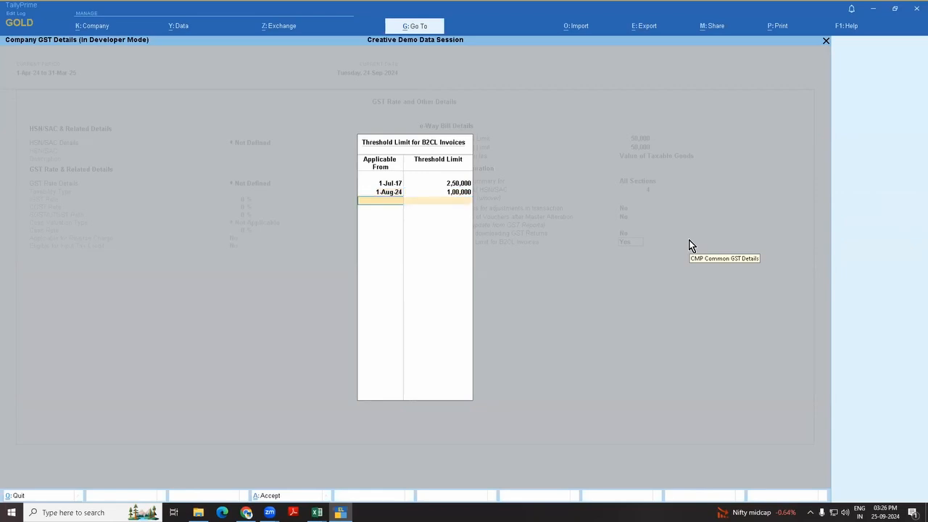
pyautogui.write('1-12-24')
pyautogui.press('Return')
pyautogui.write('50,000')
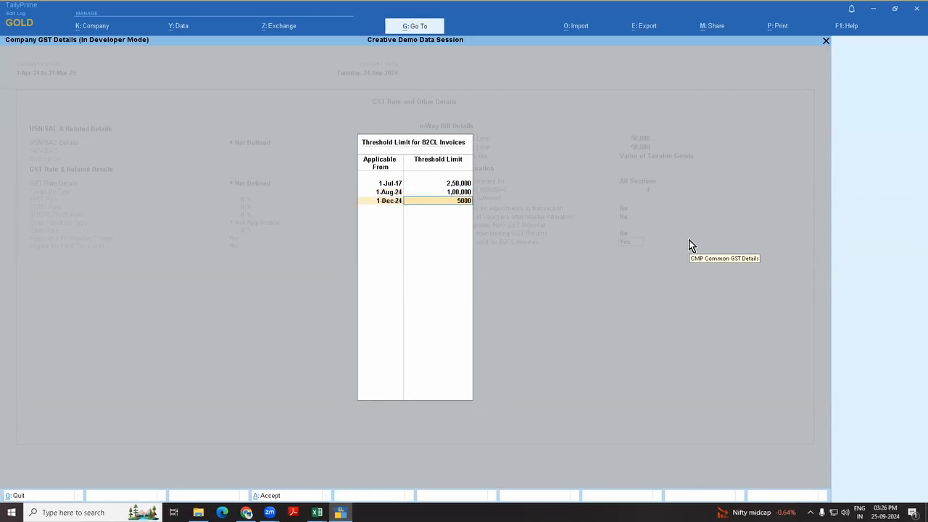
pyautogui.press('Return')
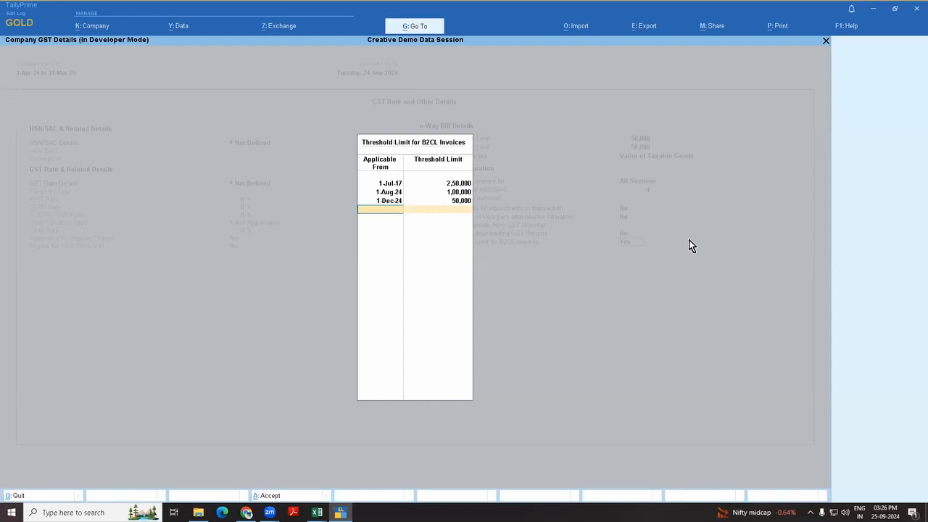
pyautogui.press('Escape')
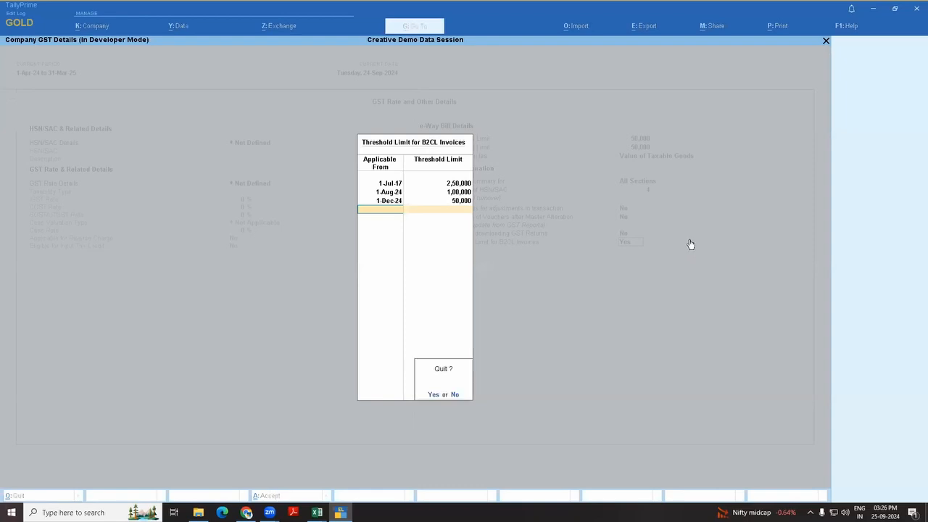
pyautogui.press('y')
pyautogui.press('Escape')
pyautogui.press('y')
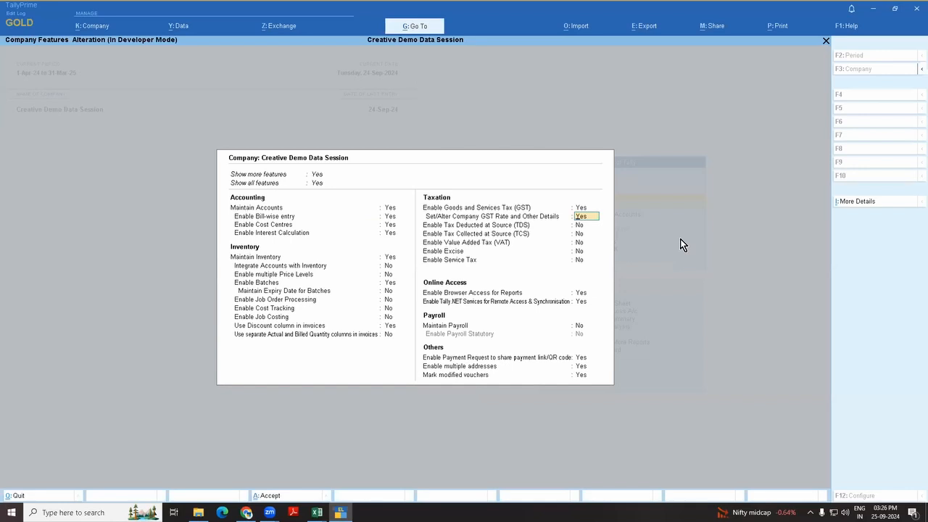
# Reopen the company's GST registration details briefly, then leave the company features without saving.
pyautogui.press('Up')
pyautogui.press('Return')
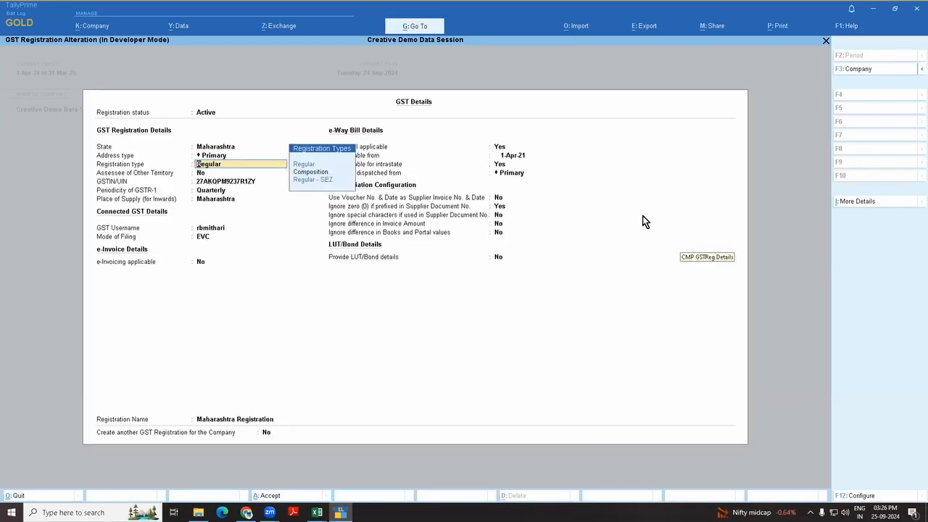
pyautogui.press('Escape')
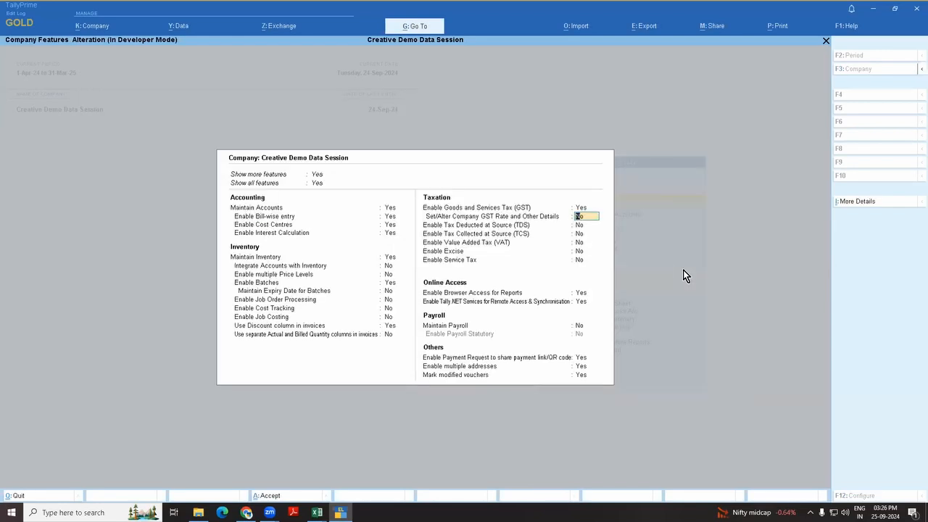
pyautogui.press('Escape')
pyautogui.press('y')
# Switch to the Excel topic list and select the Sort method of bills outstandings topic in B10.
pyautogui.hotkey('alt', 'Tab')
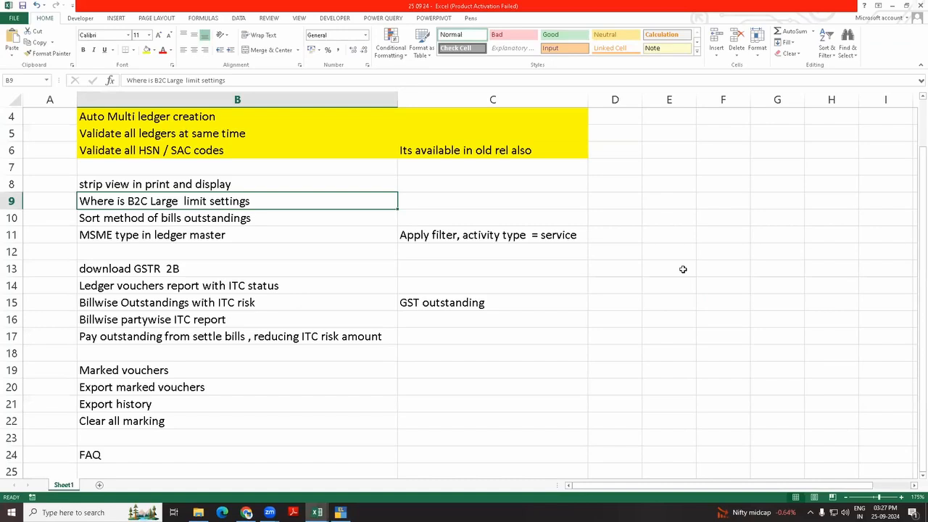
pyautogui.click(279, 216)
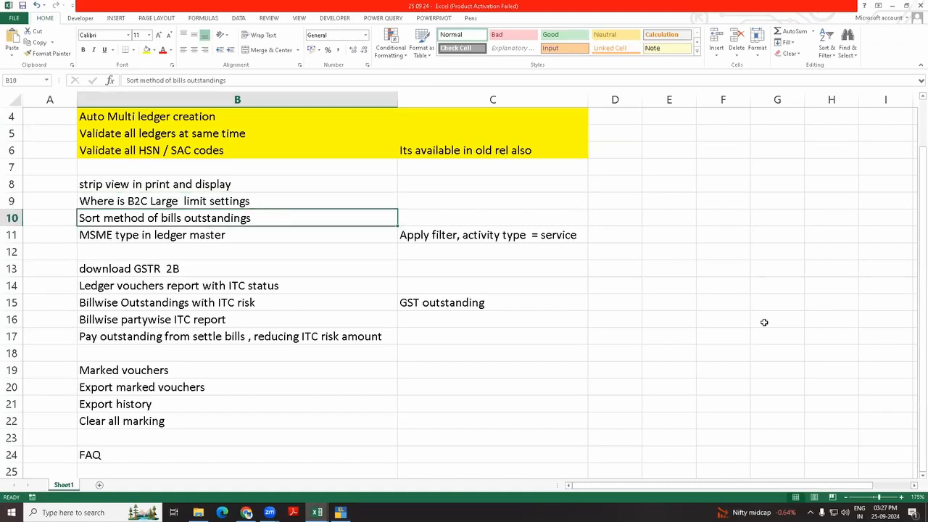
# Switch to TallyPrime and start a new Payment voucher.
pyautogui.hotkey('alt', 'Tab')
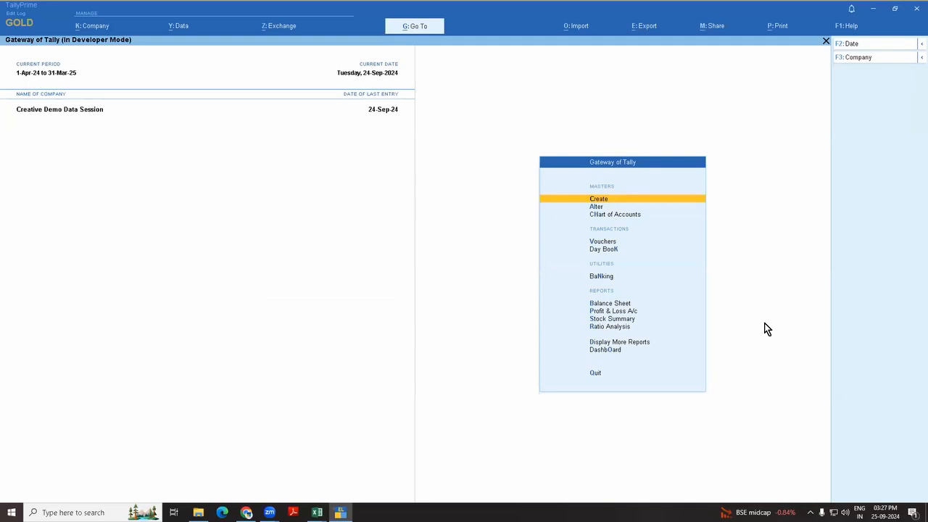
pyautogui.press('Down')
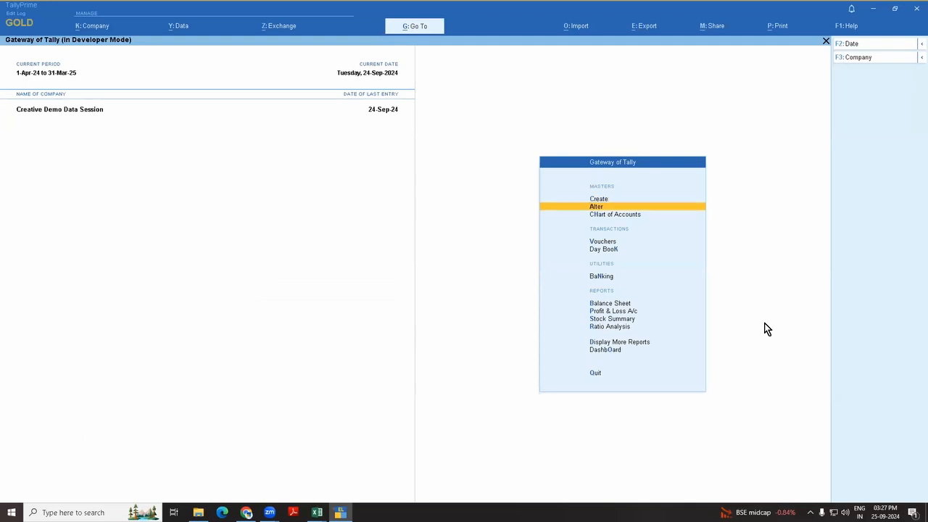
pyautogui.press('Down')
pyautogui.press('Down')
pyautogui.press('Return')
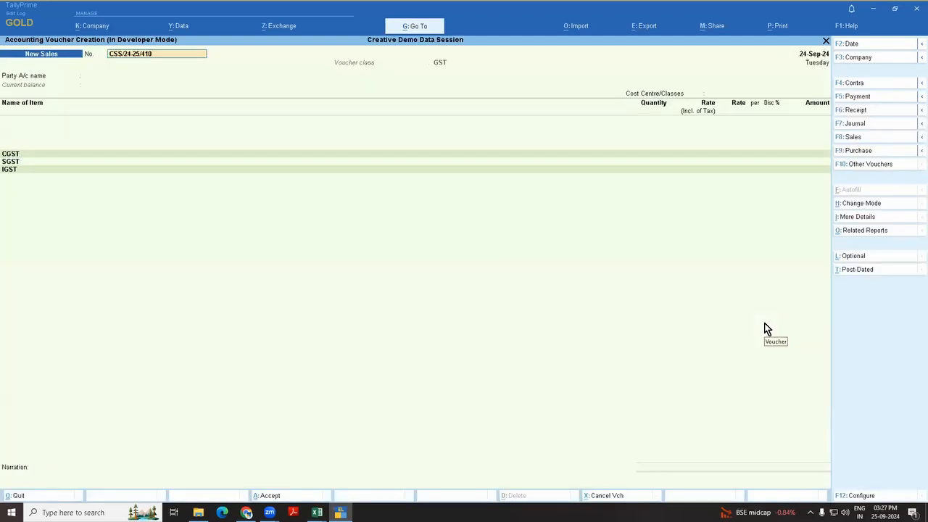
pyautogui.press('F5')
pyautogui.press('Return')
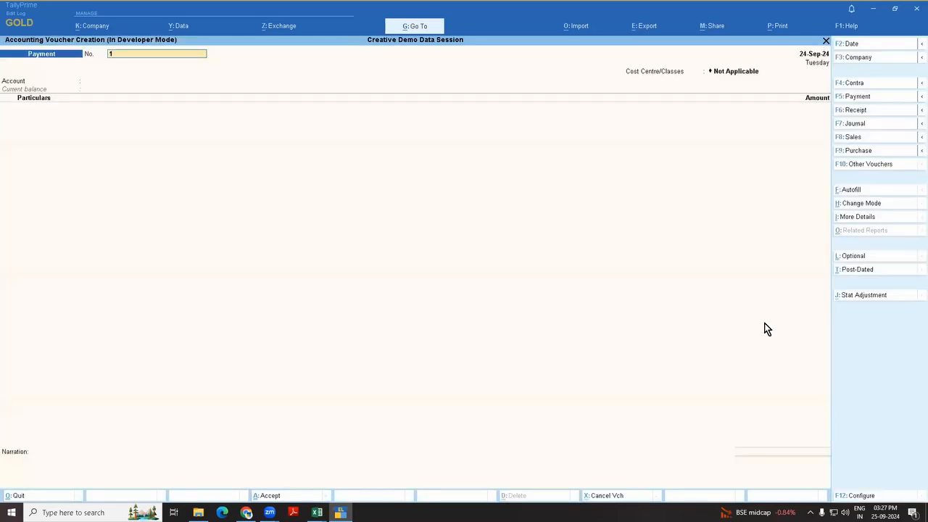
# Fill the Payment voucher with Cash as account and 1,00,000 to Techguy Technologies Private Limited, opening its pending bills against reference.
pyautogui.press('Return')
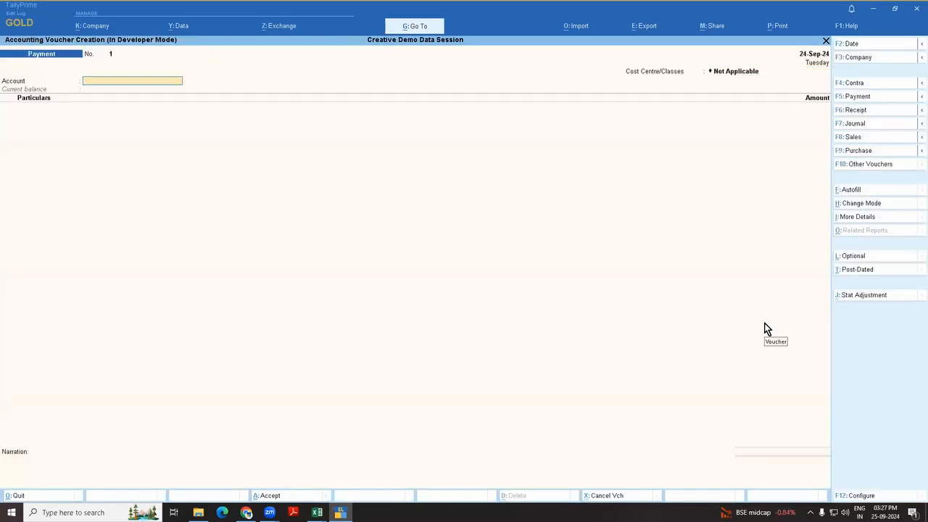
pyautogui.write('cas')
pyautogui.press('Return')
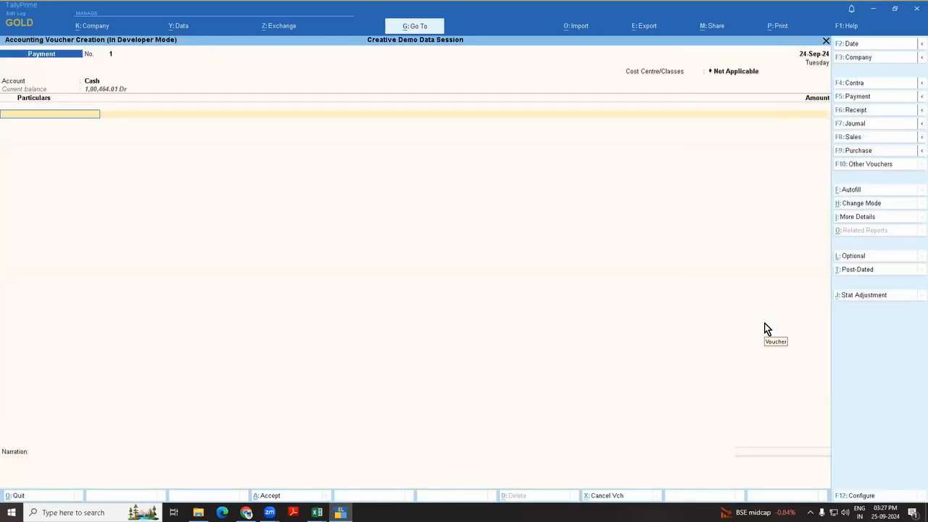
pyautogui.write('Techguy')
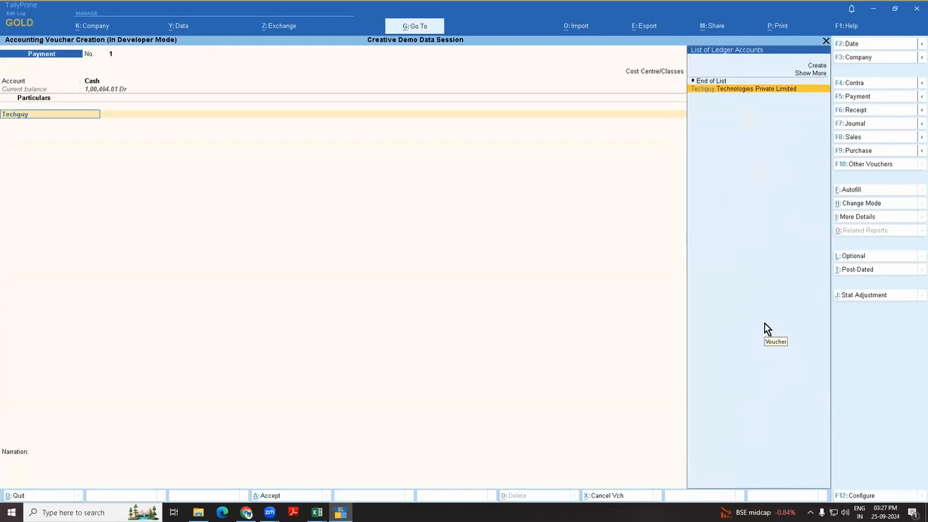
pyautogui.press('Return')
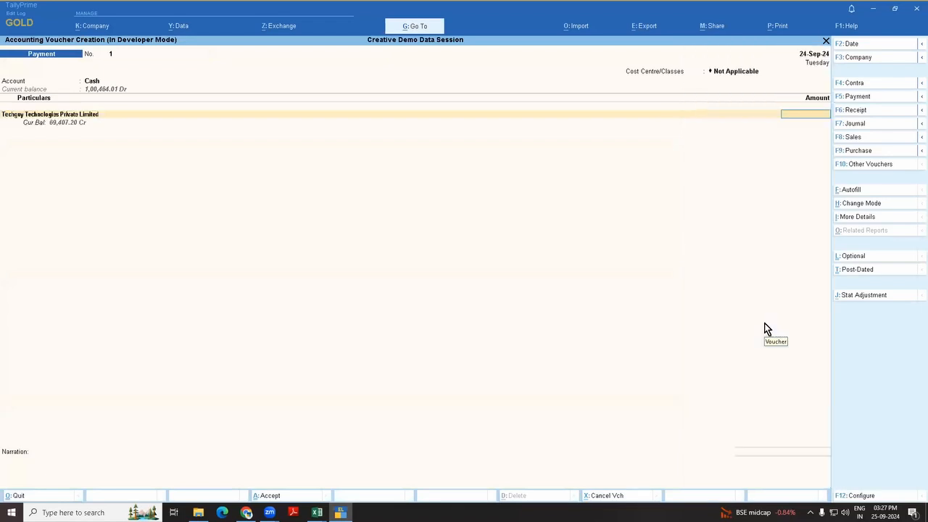
pyautogui.write('1,00,000')
pyautogui.press('Return')
pyautogui.press('Return')
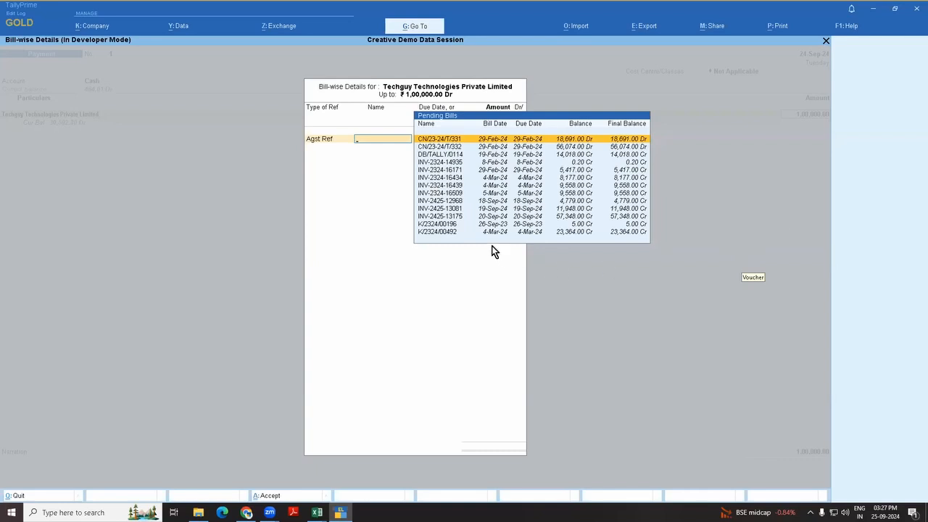
# Examine the bill dates and due dates in Techguy Technologies' pending bills, from CN/23-24/T/331 to K/2324/00492.
pyautogui.click(449, 233)
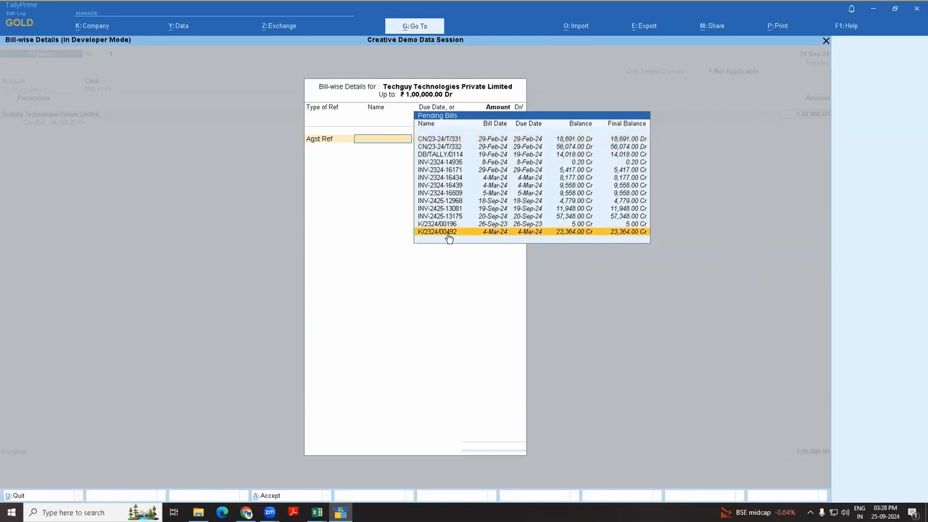
pyautogui.click(504, 140)
pyautogui.click(510, 156)
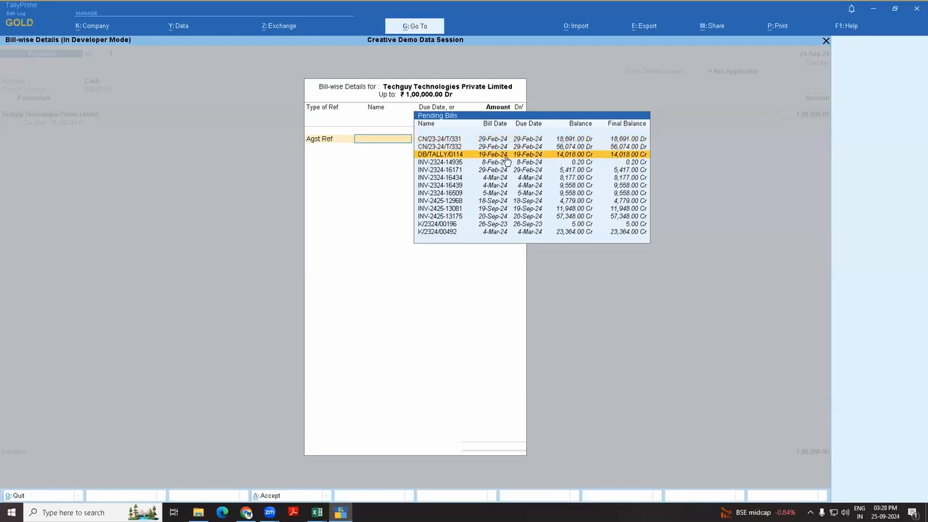
pyautogui.click(521, 184)
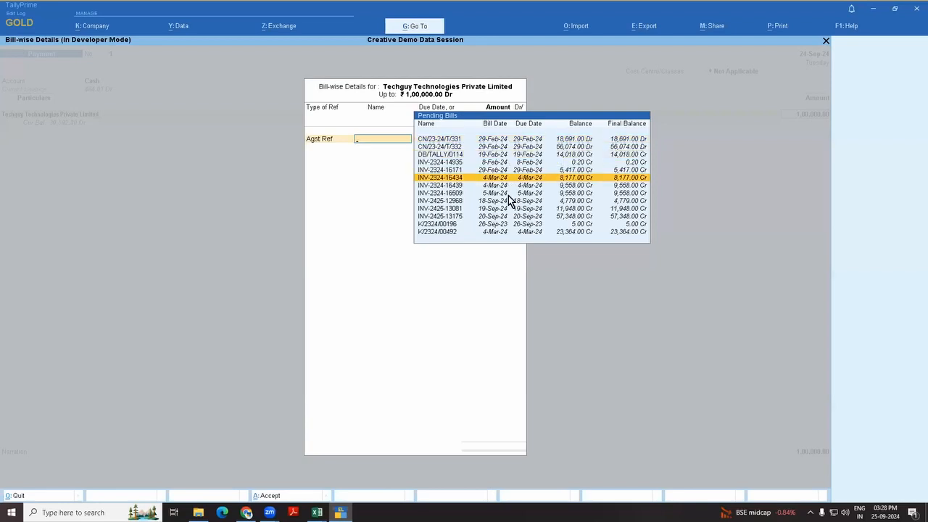
pyautogui.click(510, 195)
pyautogui.click(493, 201)
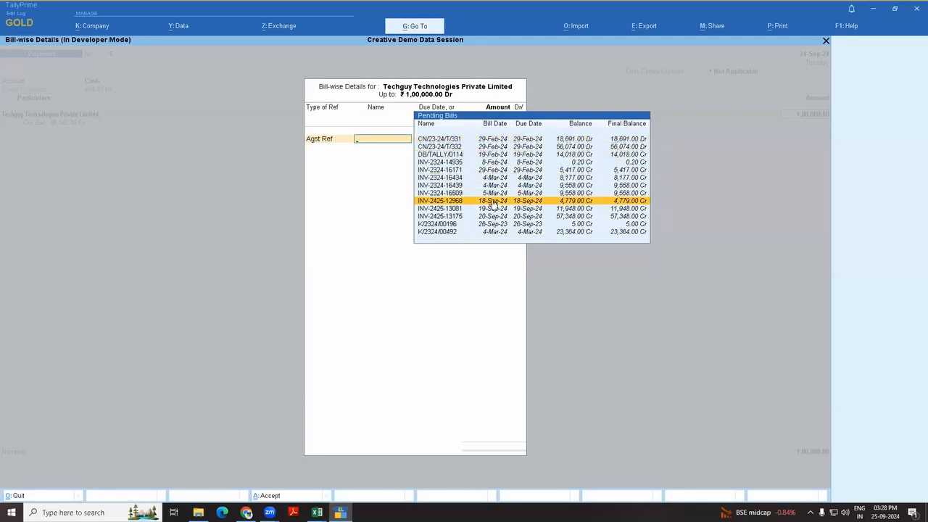
pyautogui.click(493, 233)
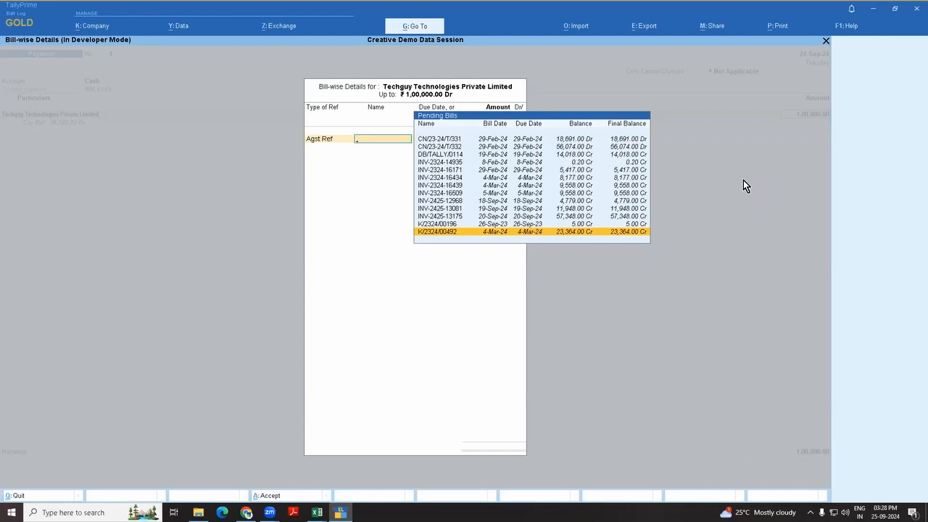
# Go through the pending bills list to review the order of its entries, then quit the Payment voucher without saving.
pyautogui.press('Up')
pyautogui.press('Up')
pyautogui.press('Up')
pyautogui.press('Up')
pyautogui.press('Up')
pyautogui.press('Up')
pyautogui.press('Up')
pyautogui.press('Up')
pyautogui.press('Up')
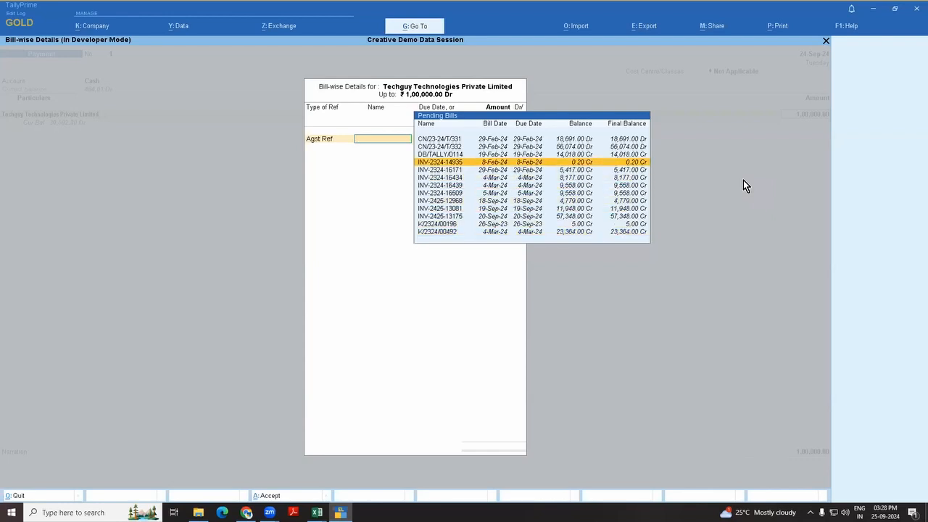
pyautogui.press('Down')
pyautogui.press('Down')
pyautogui.press('Up')
pyautogui.press('Up')
pyautogui.press('Up')
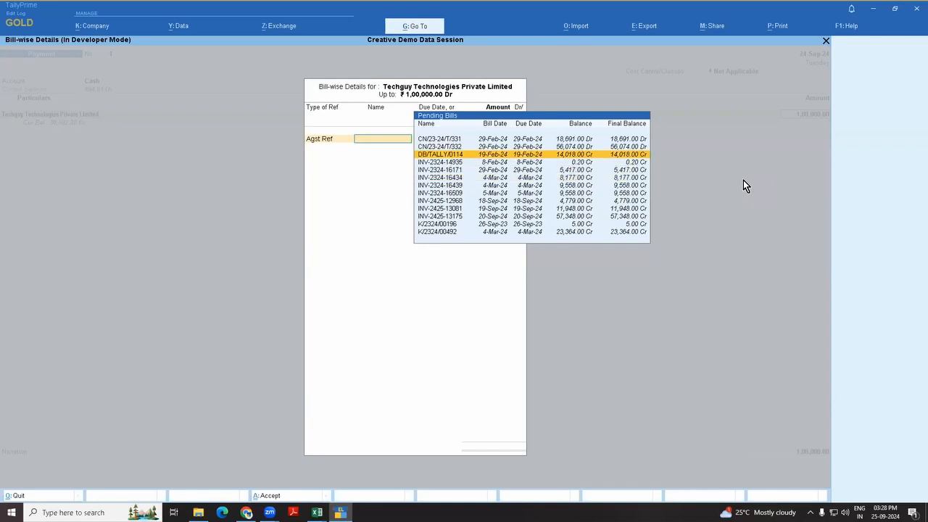
pyautogui.press('Down')
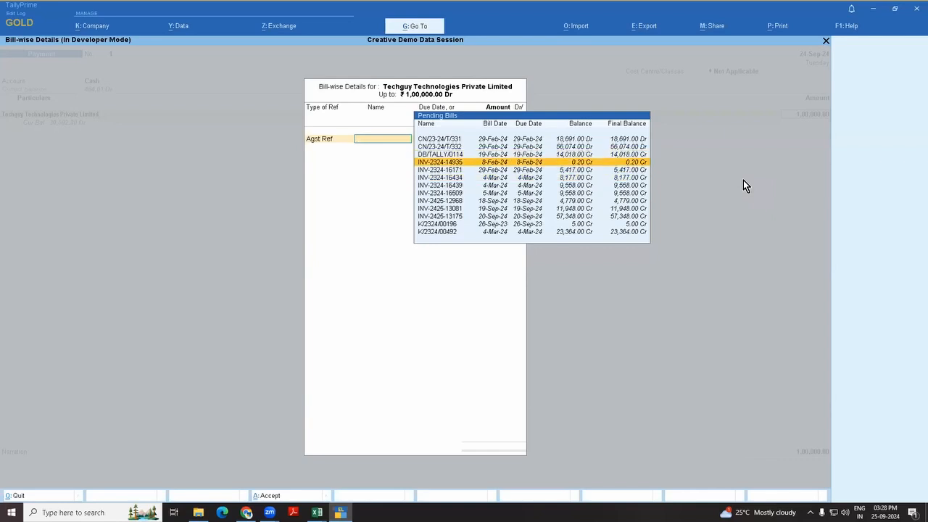
pyautogui.press('Down')
pyautogui.press('Down')
pyautogui.press('Down')
pyautogui.press('Down')
pyautogui.press('Down')
pyautogui.press('Down')
pyautogui.press('Down')
pyautogui.press('Down')
pyautogui.press('Down')
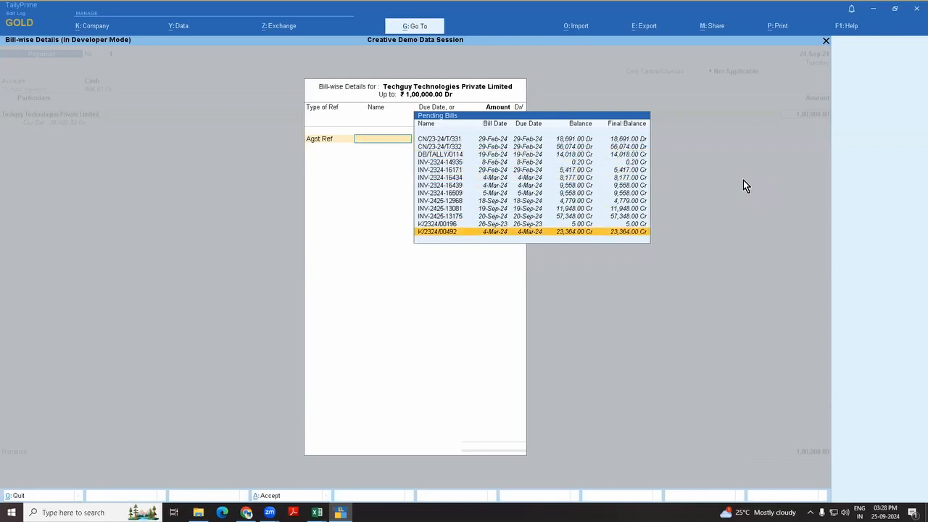
pyautogui.press('Up')
pyautogui.press('Up')
pyautogui.press('Up')
pyautogui.press('Up')
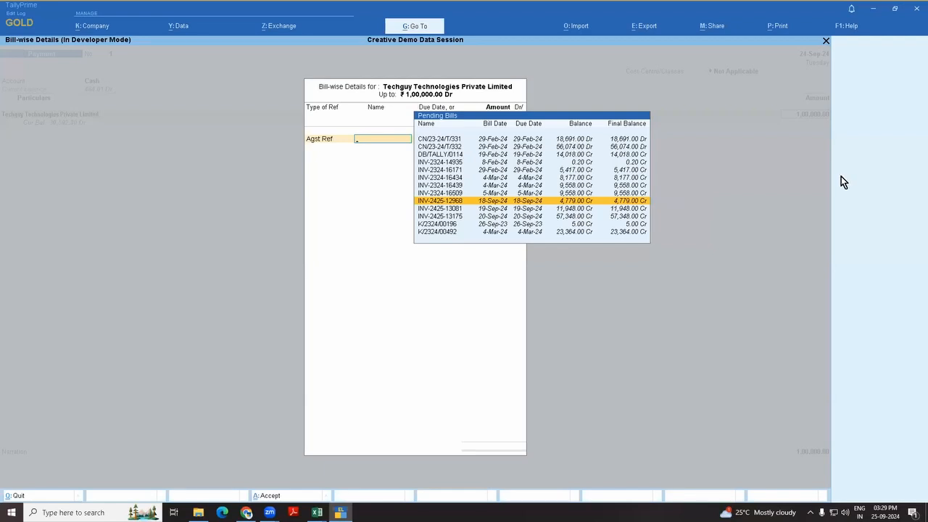
pyautogui.press('Escape')
pyautogui.press('Escape')
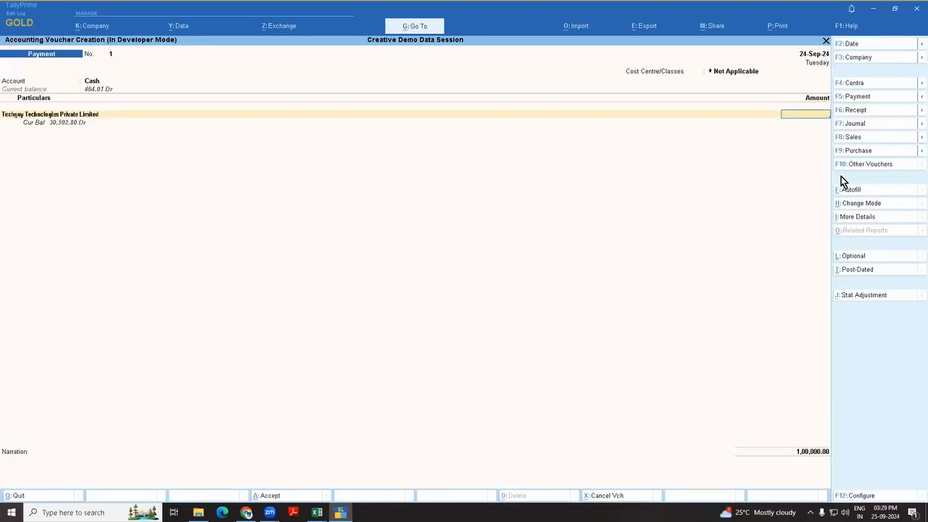
pyautogui.press('Escape')
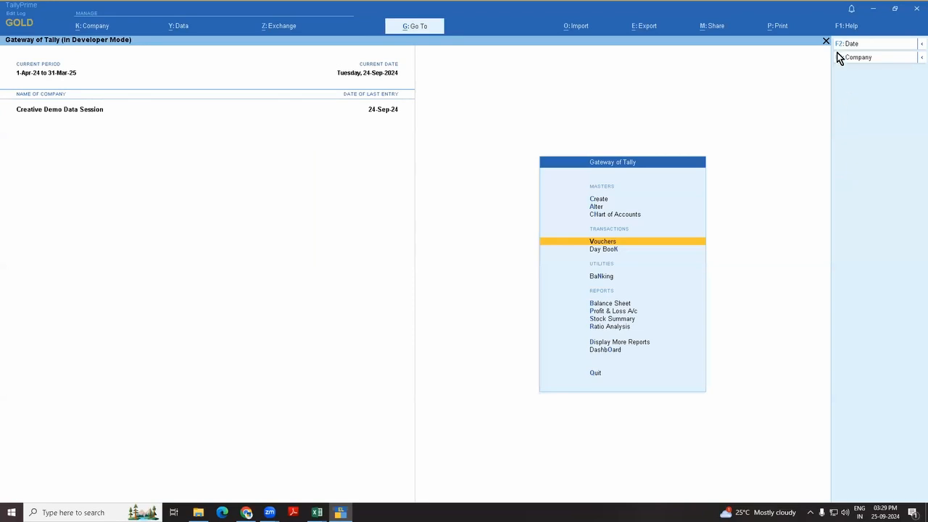
# Open the Sorting Method for Pending Bills in Vouchers option in the application's display settings.
pyautogui.click(846, 31)
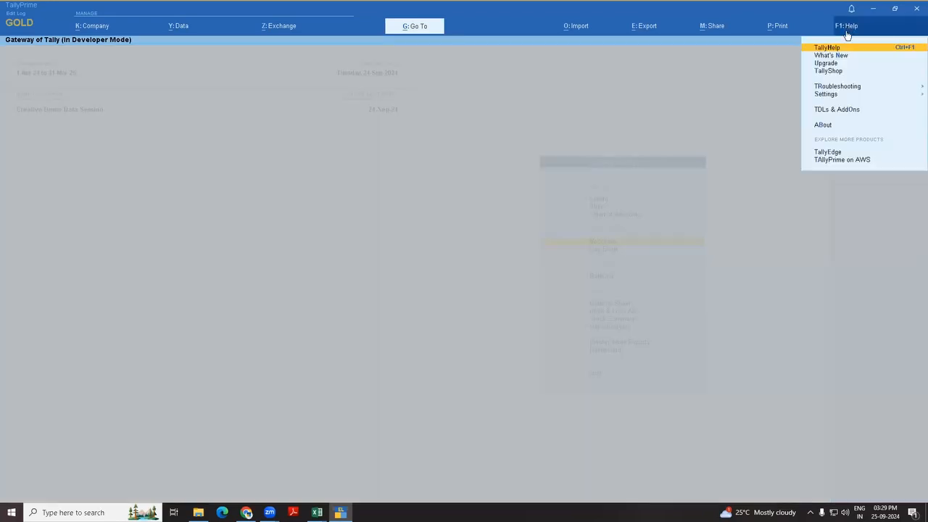
pyautogui.click(827, 97)
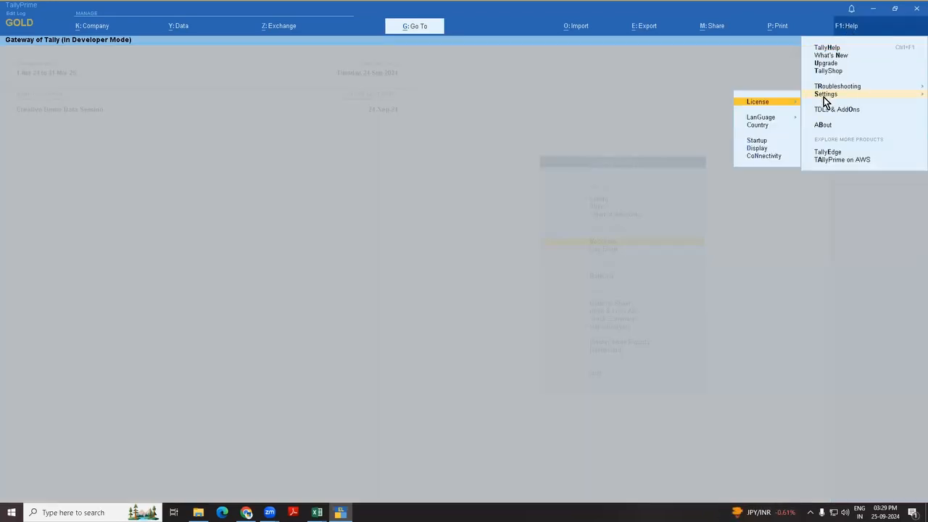
pyautogui.click(756, 148)
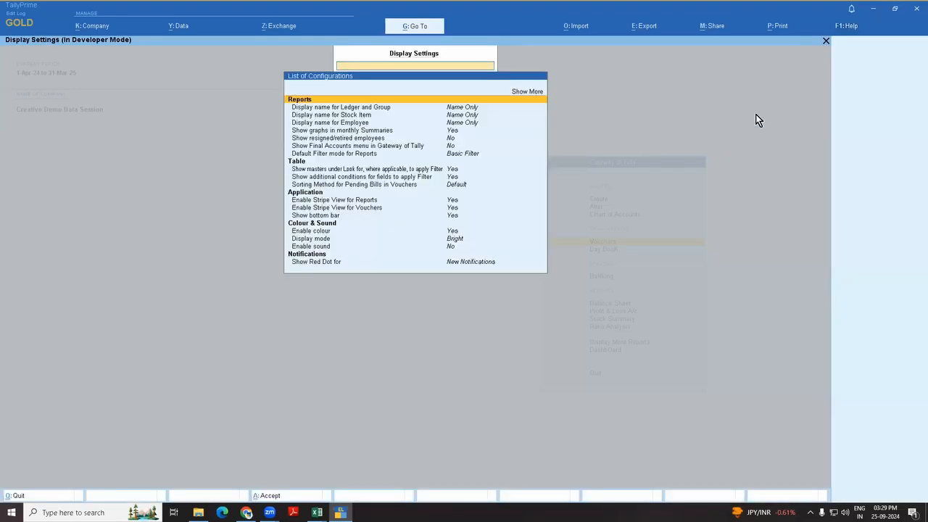
pyautogui.press('Down')
pyautogui.press('Down')
pyautogui.press('Down')
pyautogui.press('Down')
pyautogui.press('Down')
pyautogui.press('Down')
pyautogui.press('Down')
pyautogui.press('Down')
pyautogui.press('Down')
pyautogui.press('Up')
pyautogui.press('Down')
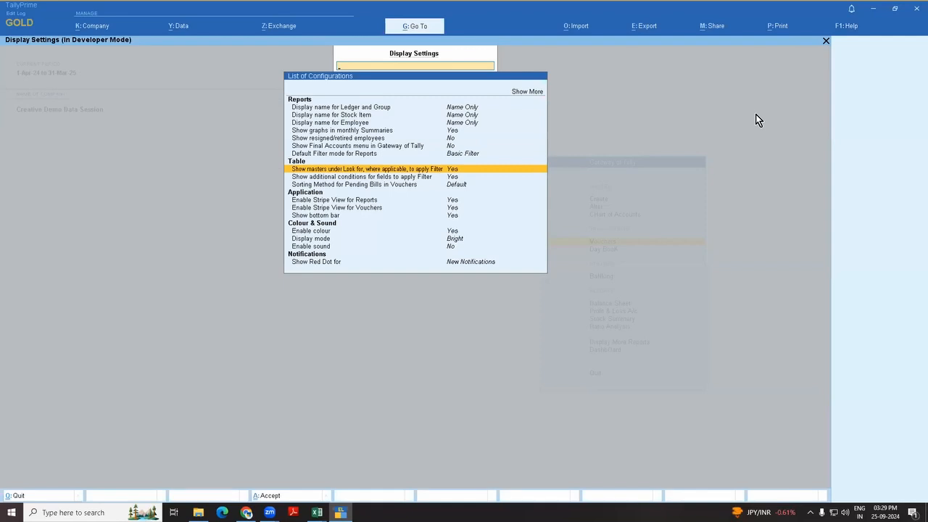
pyautogui.press('Down')
pyautogui.press('Down')
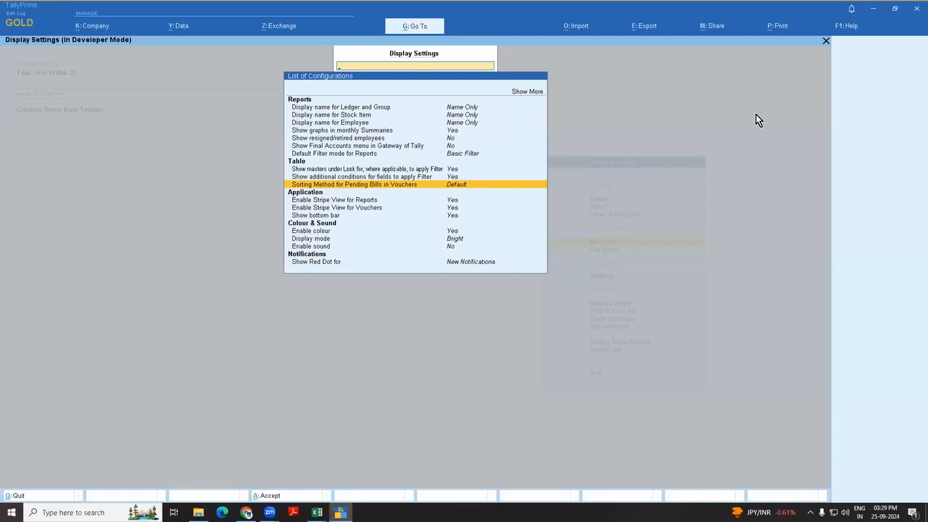
pyautogui.press('Return')
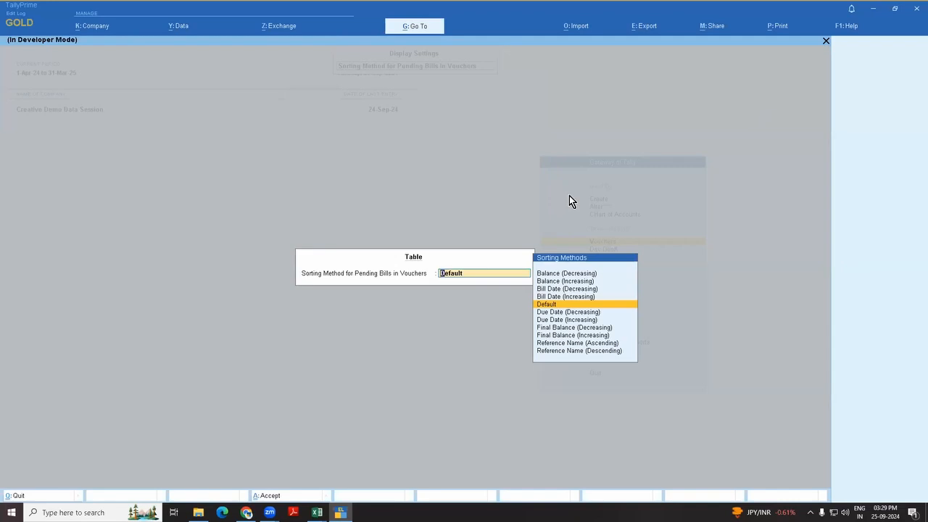
# Review the available sorting methods for pending bills, such as Due Date (Decreasing), and leave the display settings without saving.
pyautogui.press('Down')
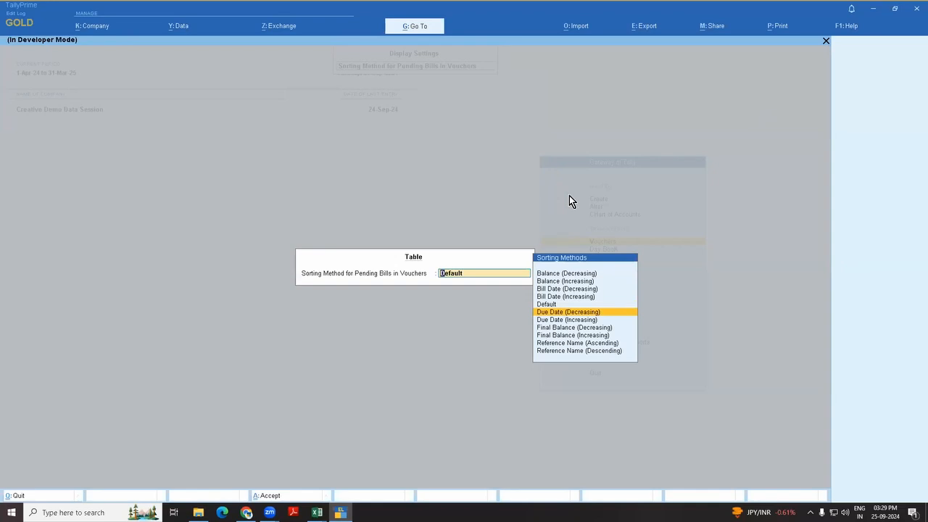
pyautogui.press('Escape')
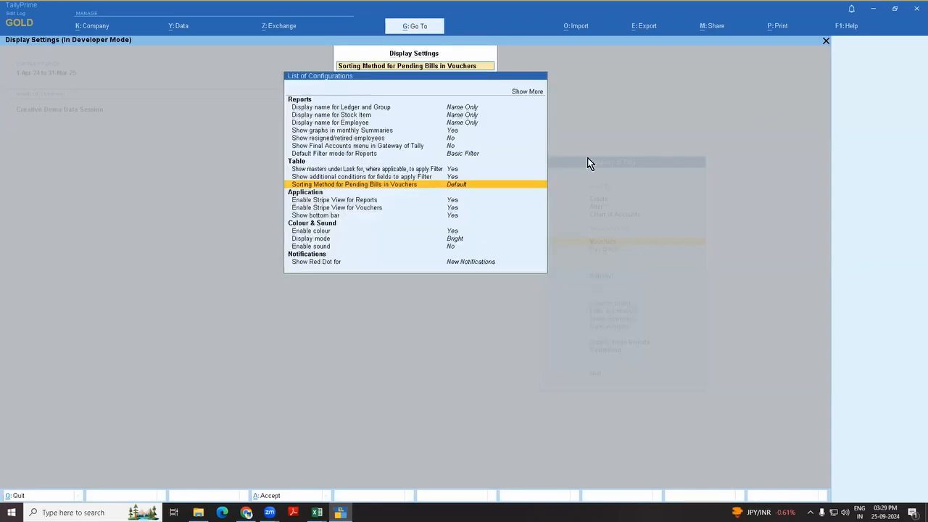
pyautogui.press('Escape')
pyautogui.press('Escape')
pyautogui.press('Escape')
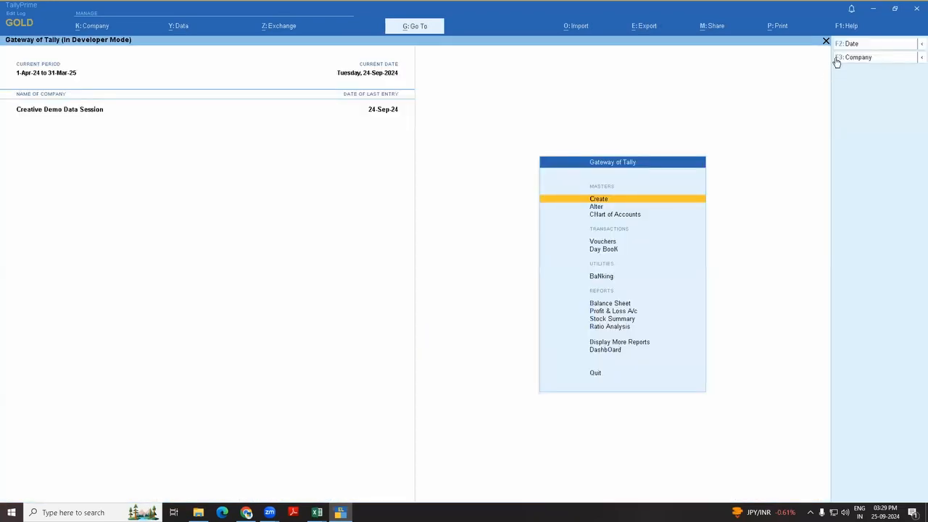
# Reopen the display settings to show where the configurations are found, then close them.
pyautogui.click(849, 28)
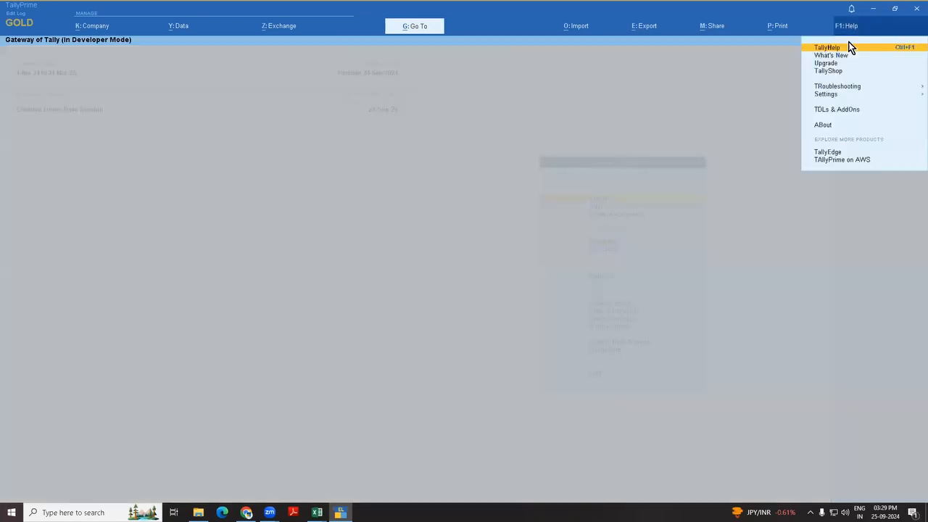
pyautogui.click(833, 98)
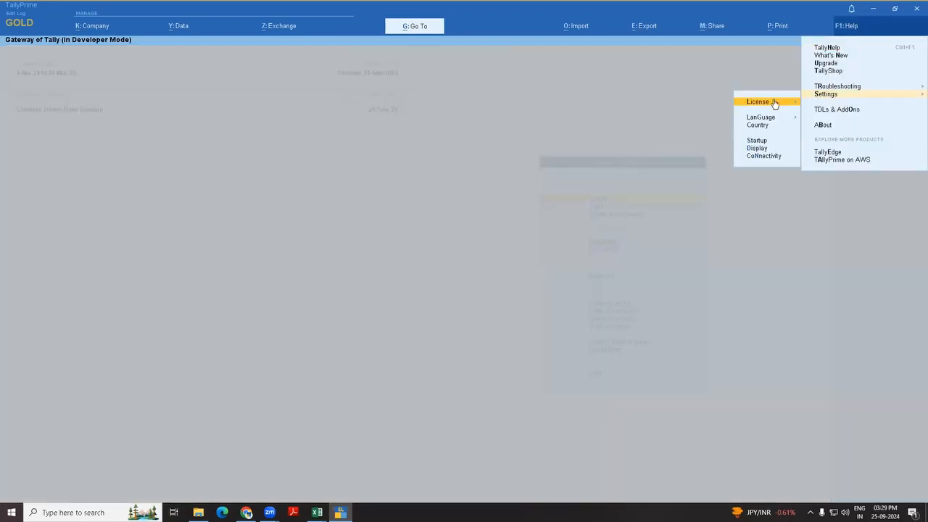
pyautogui.click(758, 148)
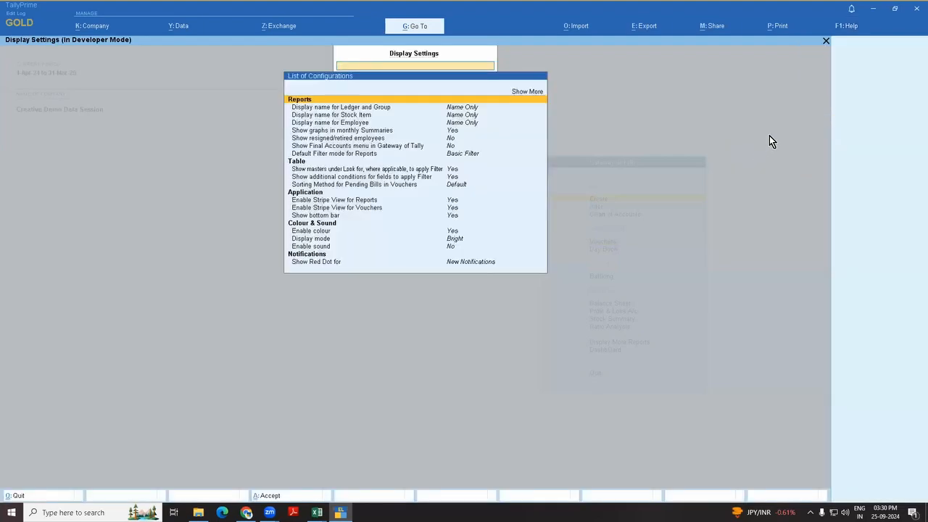
pyautogui.press('Escape')
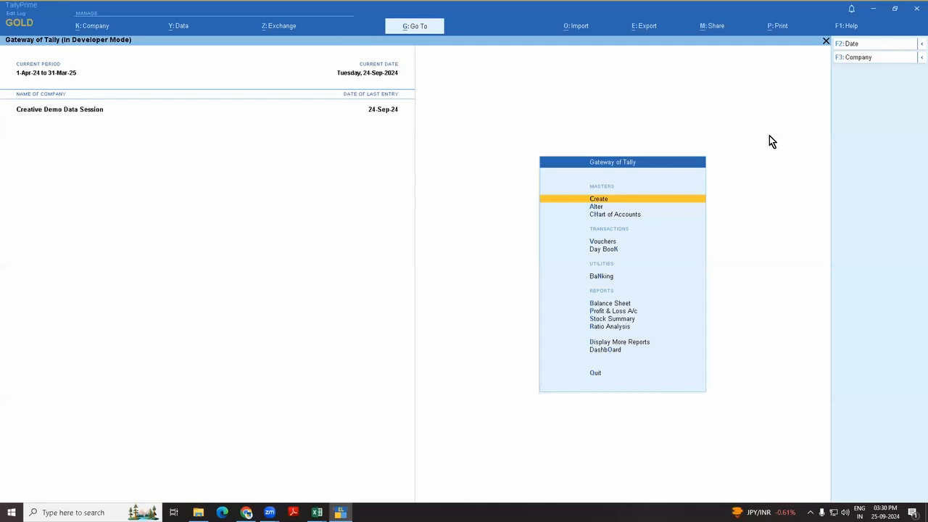
# Open the configuration of the company's GST Rate and Other Details at the Provide Threshold Limit for B2CL Invoices option.
pyautogui.press('F11')
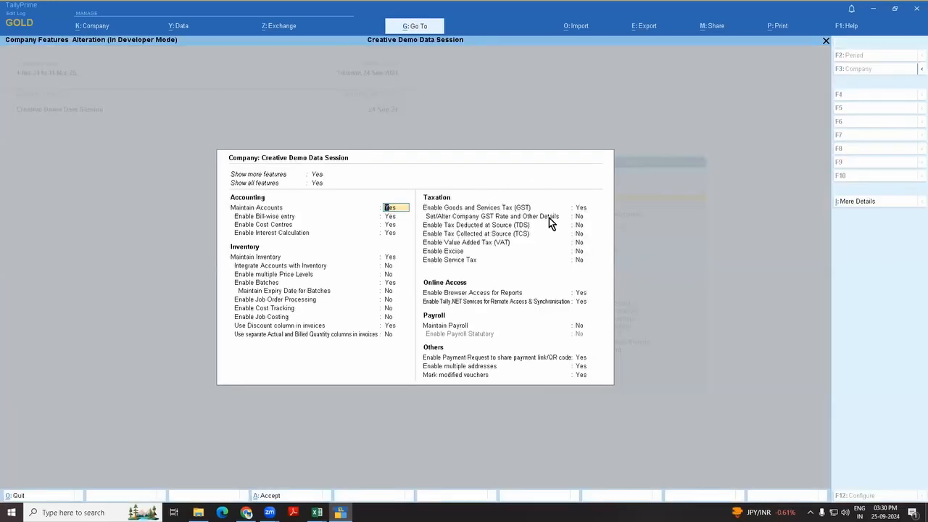
pyautogui.click(580, 218)
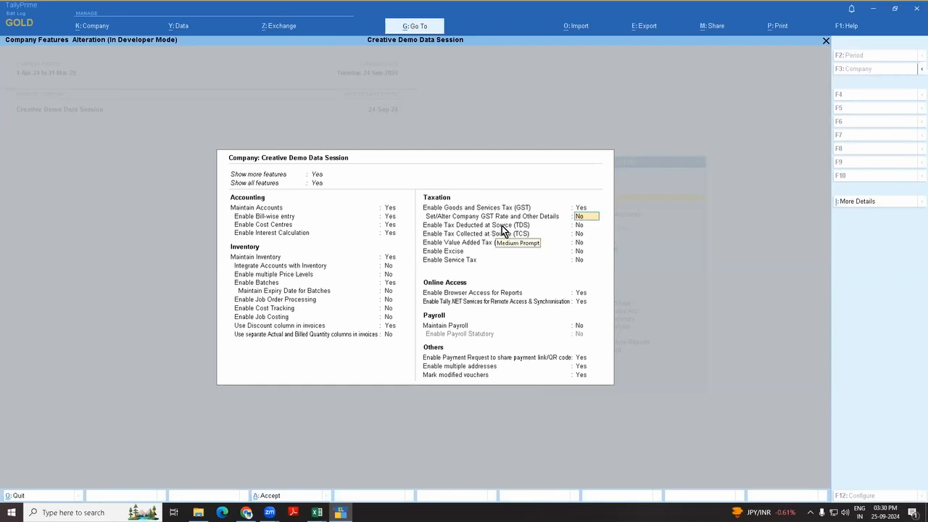
pyautogui.write('y')
pyautogui.press('Return')
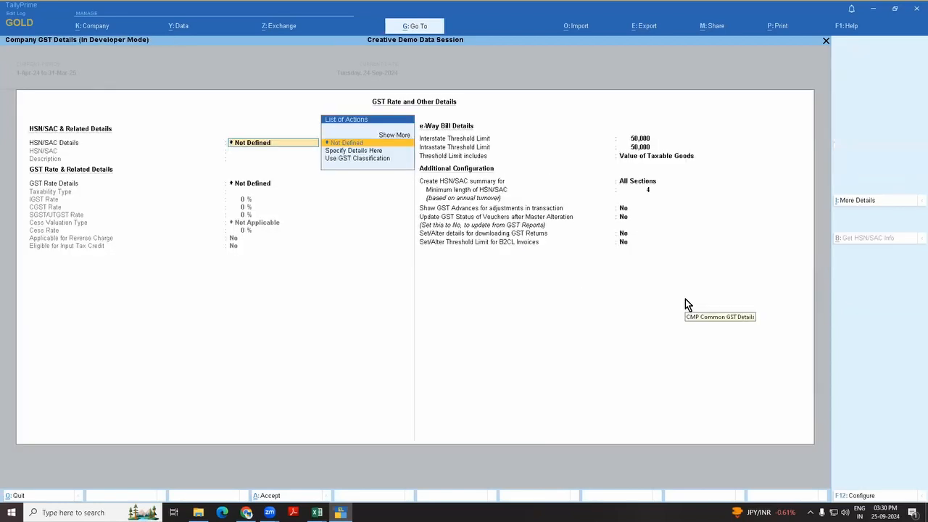
pyautogui.press('F12')
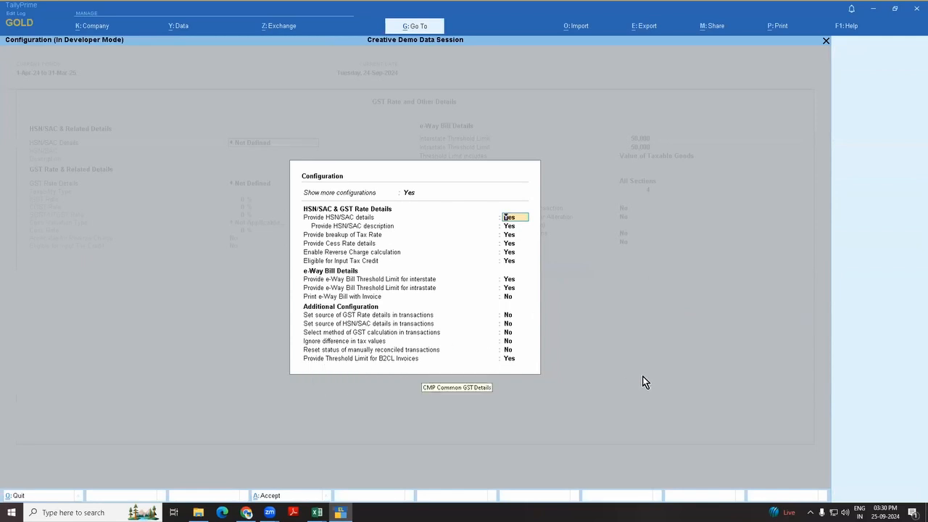
pyautogui.click(506, 360)
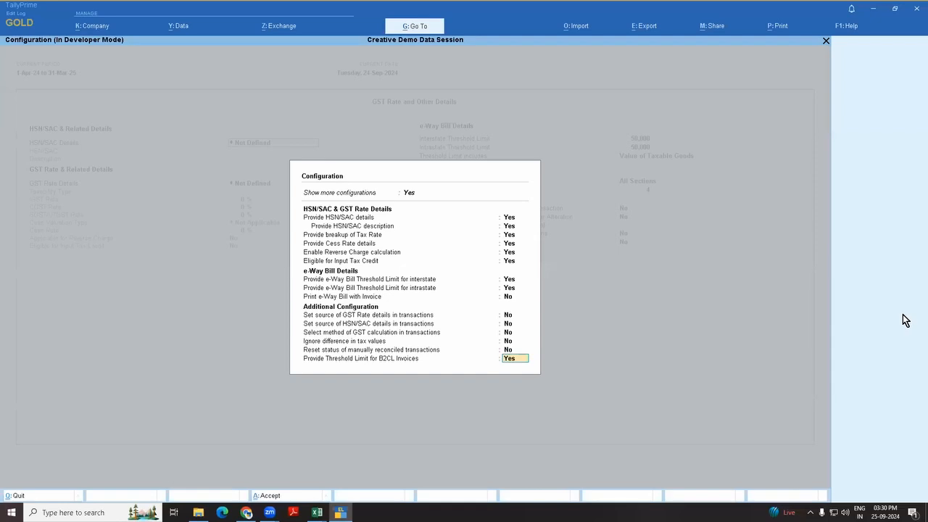
# Accept the GST configuration and set Set/Alter Threshold Limit for B2CL Invoices to Yes in the company's GST details.
pyautogui.press('Return')
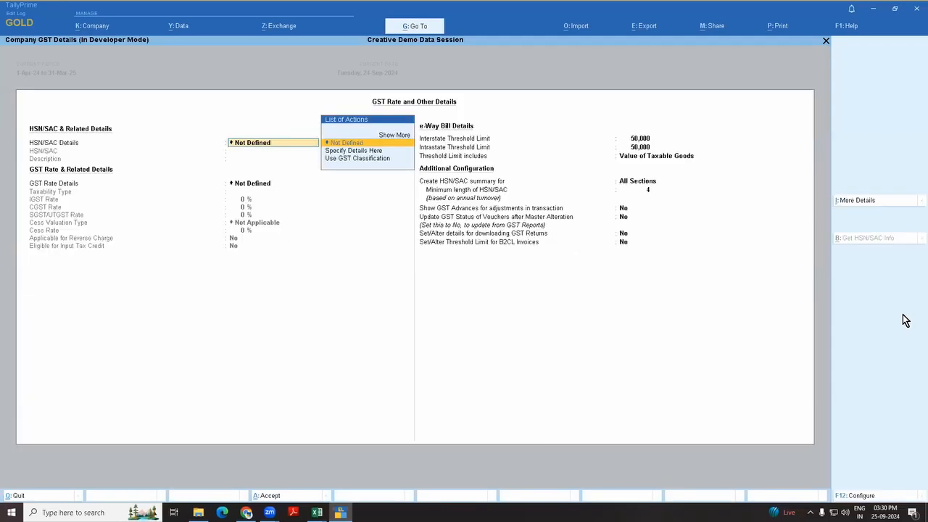
pyautogui.click(622, 244)
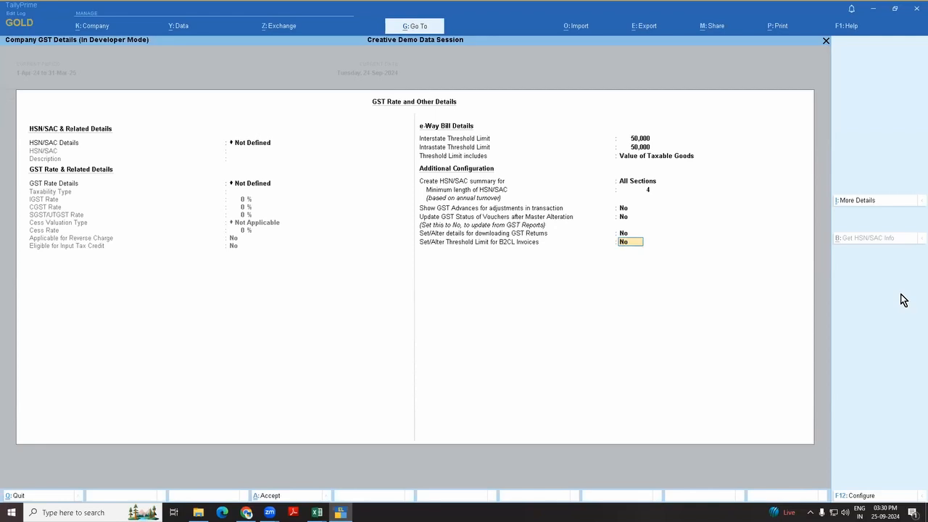
pyautogui.write('y')
pyautogui.press('Return')
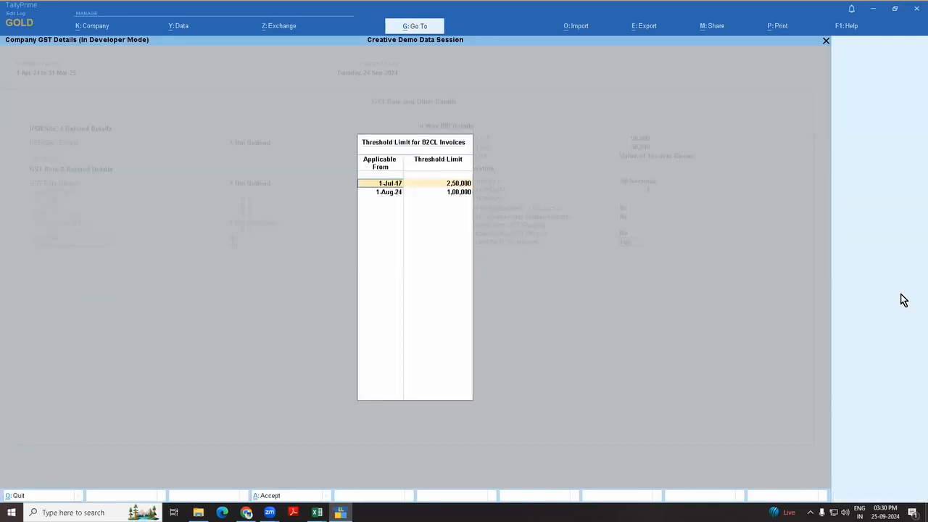
# Go through the B2CL invoice threshold limits by applicable date, then save the company's GST details and features.
pyautogui.press('Return')
pyautogui.press('Return')
pyautogui.press('Return')
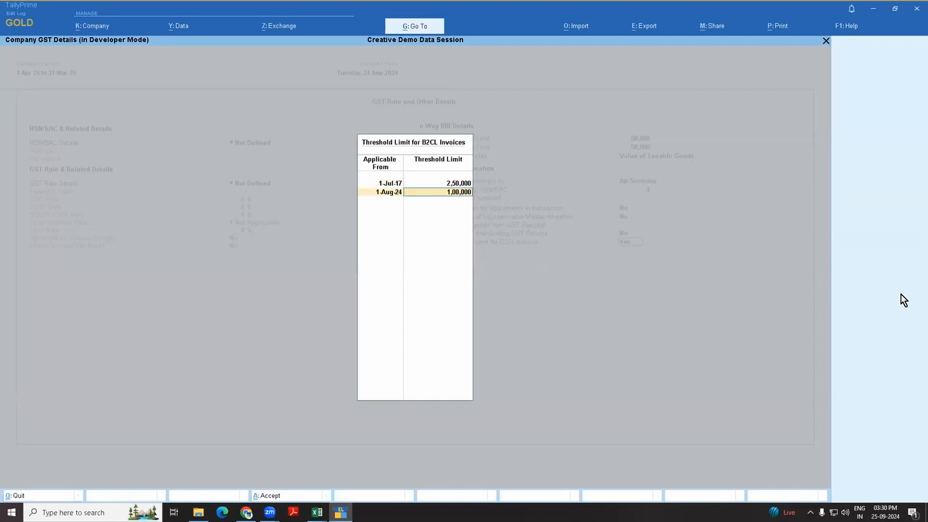
pyautogui.press('Return')
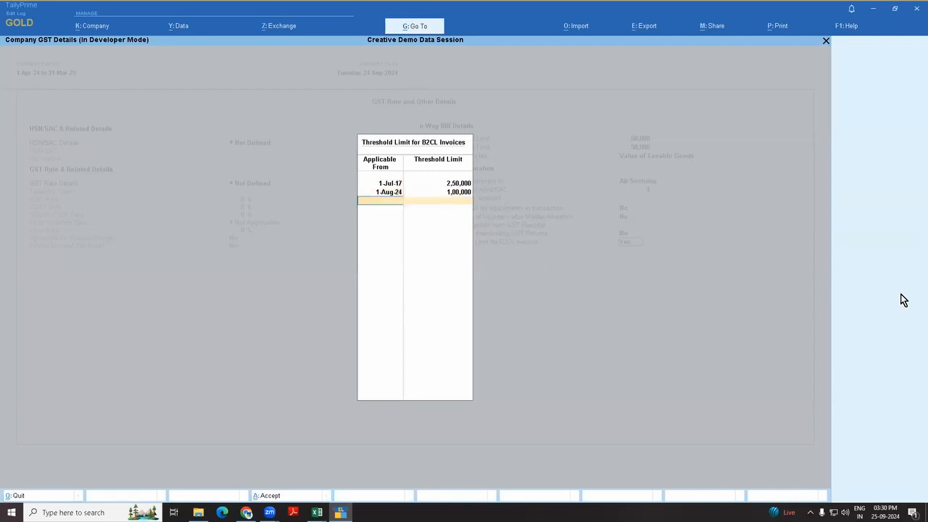
pyautogui.hotkey('ctrl', 'a')
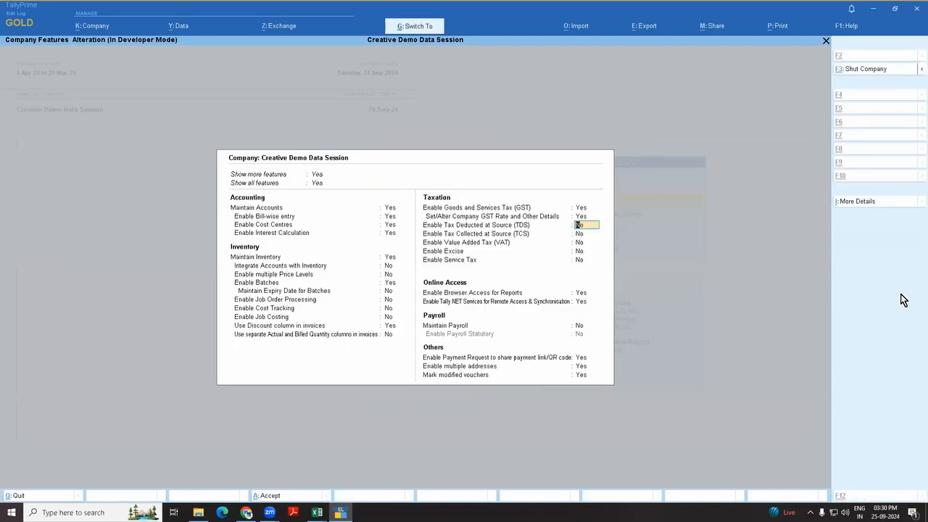
pyautogui.hotkey('ctrl', 'a')
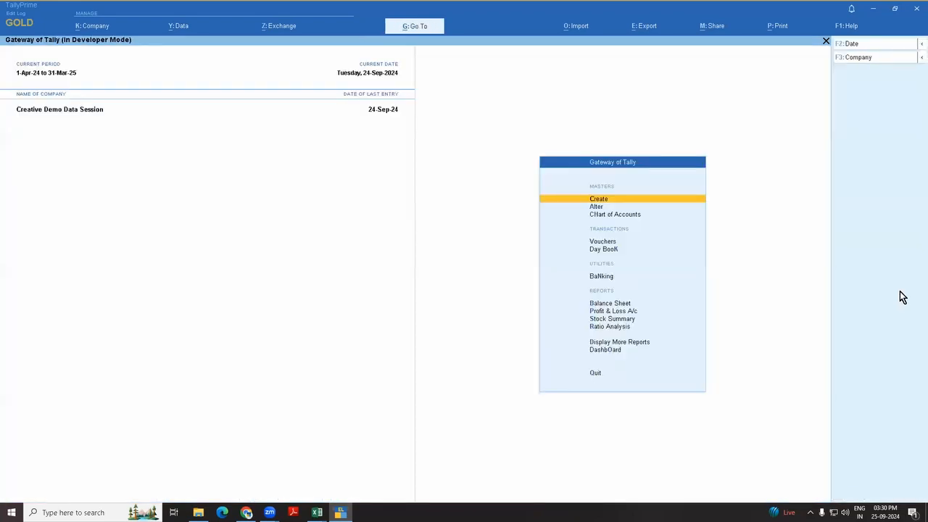
# Set Sorting Method for Pending Bills in Vouchers to Bill Date (Increasing) in the display settings and save them.
pyautogui.click(846, 28)
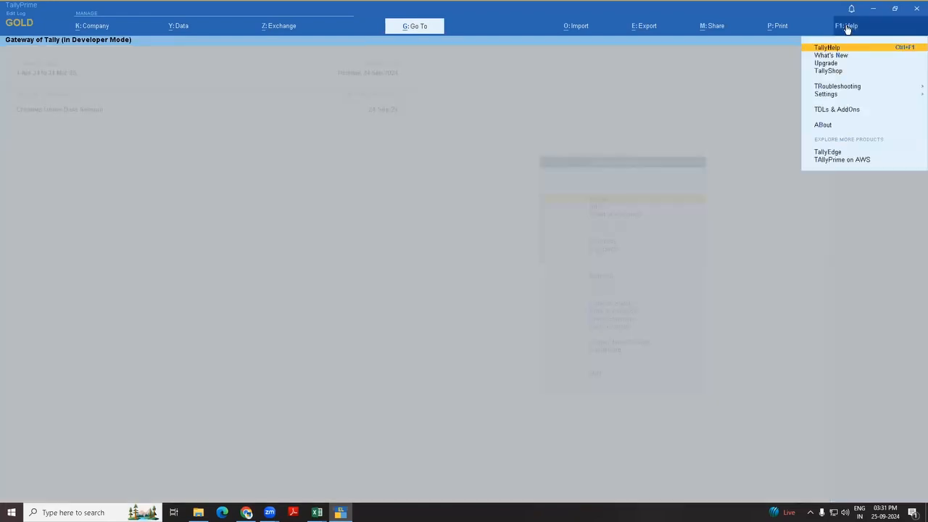
pyautogui.click(827, 95)
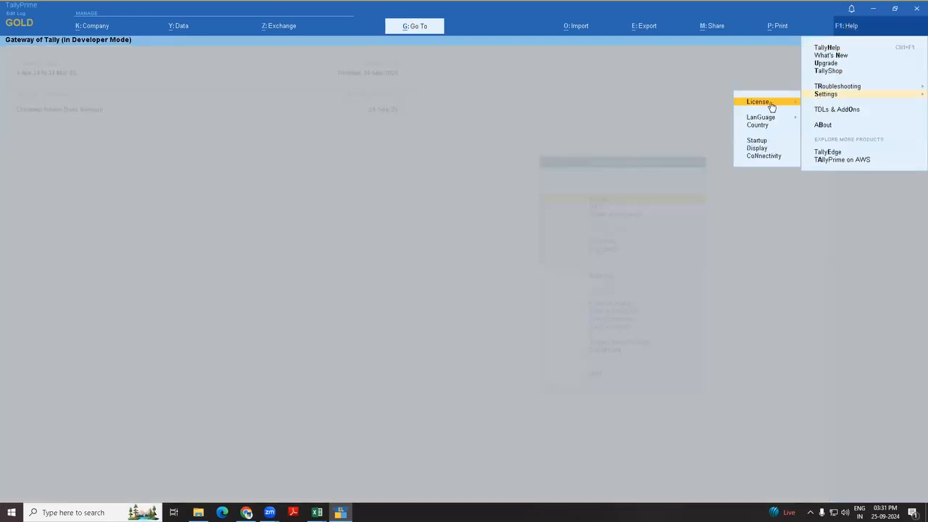
pyautogui.click(761, 148)
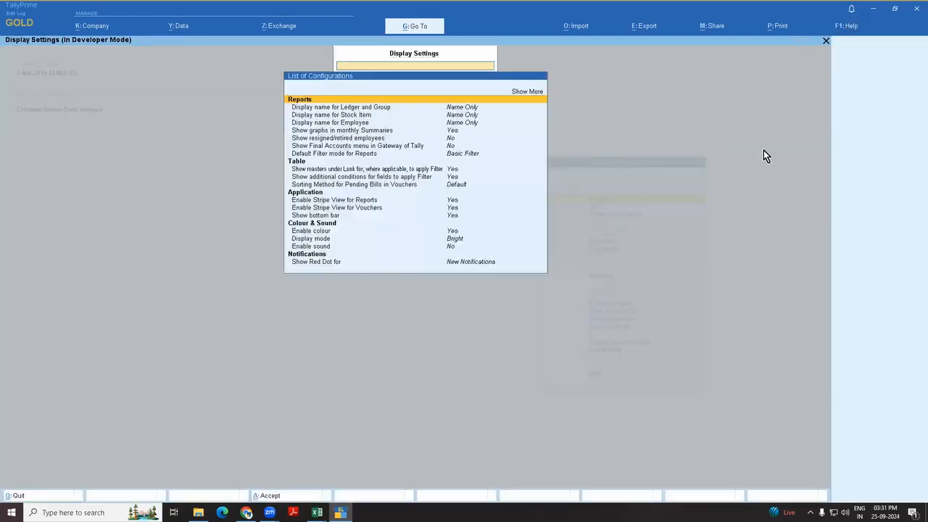
pyautogui.press('Down')
pyautogui.press('Down')
pyautogui.press('Down')
pyautogui.press('Down')
pyautogui.press('Down')
pyautogui.press('Down')
pyautogui.press('Down')
pyautogui.press('Down')
pyautogui.press('Down')
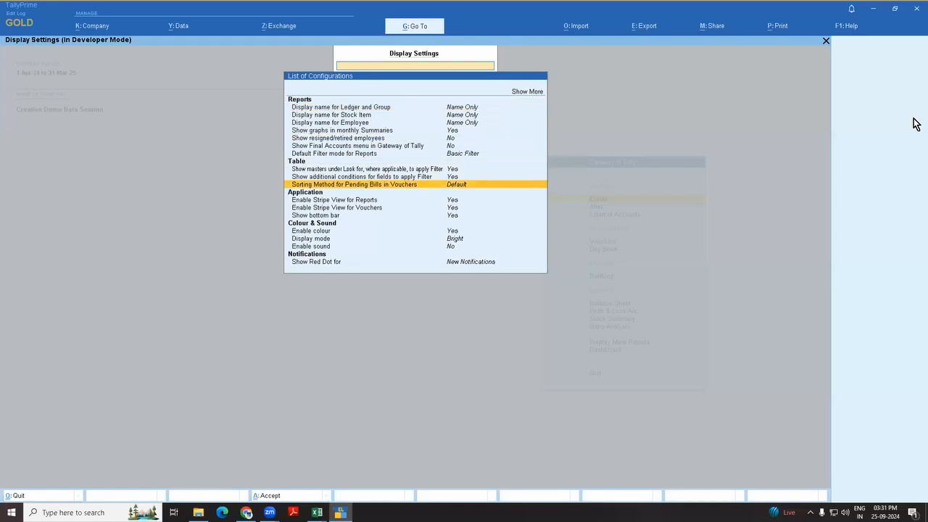
pyautogui.press('Return')
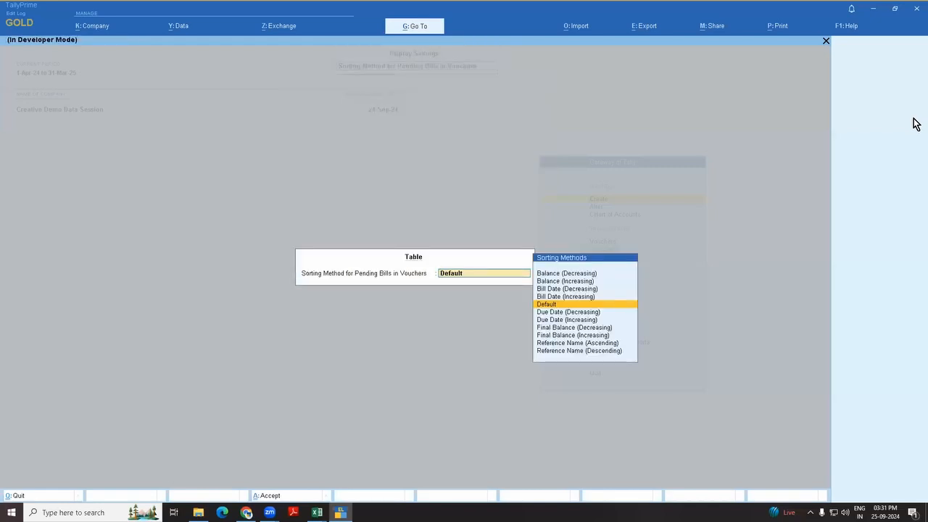
pyautogui.press('Up')
pyautogui.press('Up')
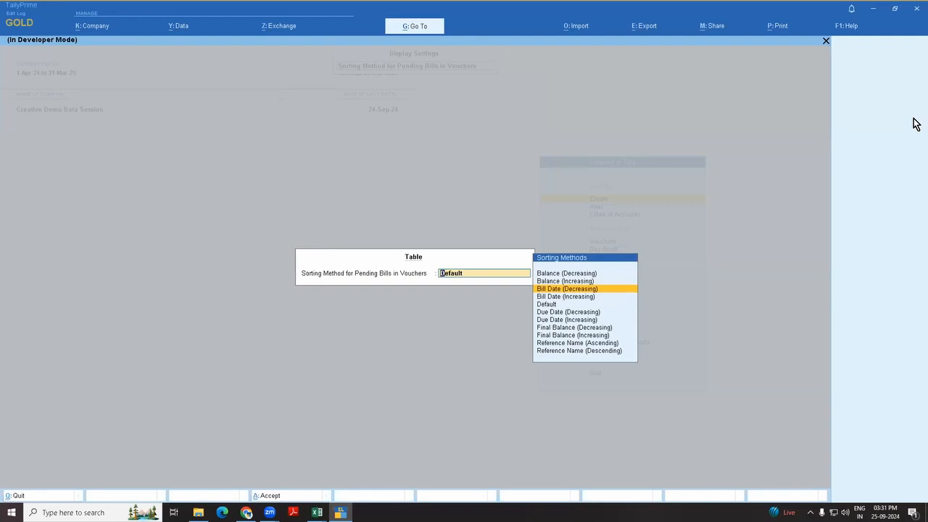
pyautogui.press('Down')
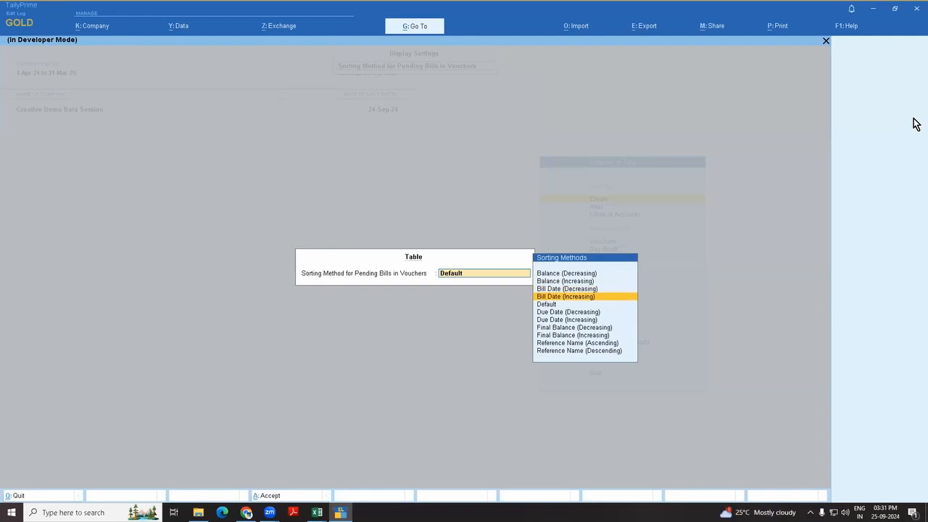
pyautogui.press('Return')
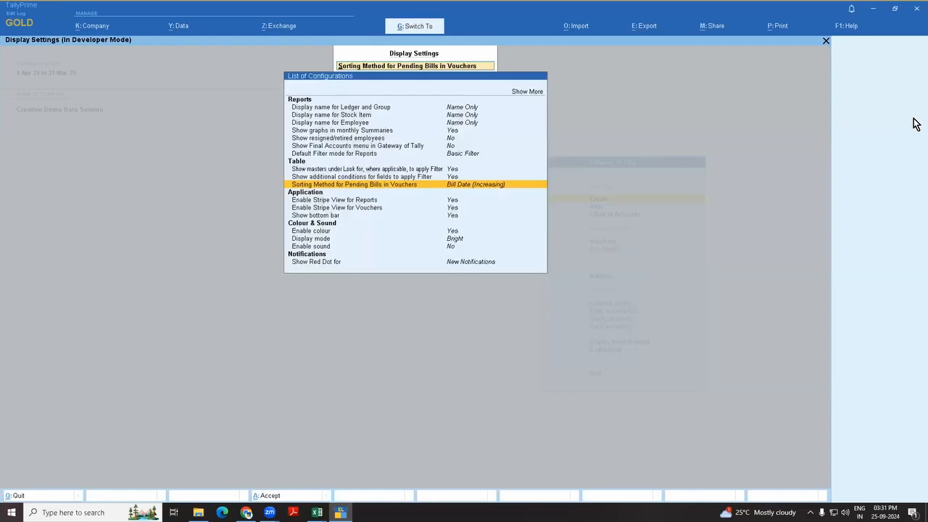
pyautogui.hotkey('ctrl', 'a')
# Start a payment voucher with Cash as the account.
pyautogui.press('Down')
pyautogui.press('Down')
pyautogui.press('Down')
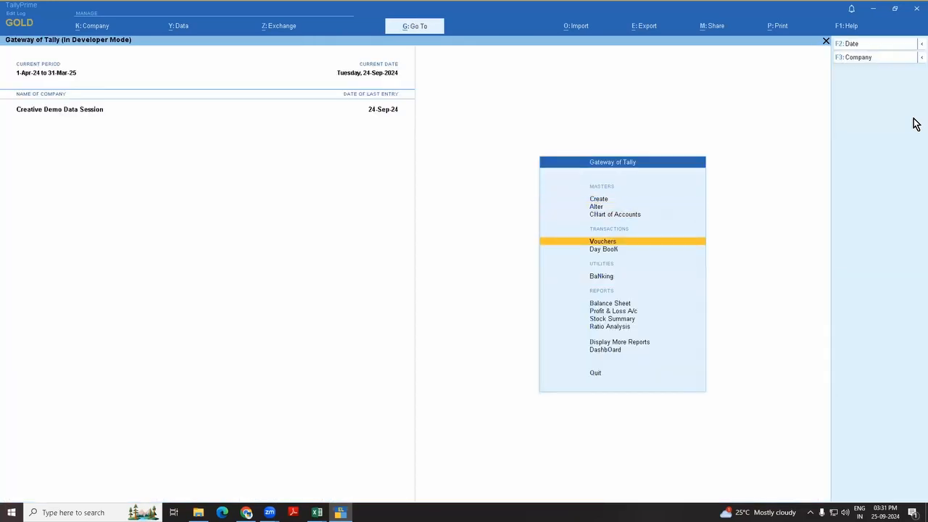
pyautogui.press('Return')
pyautogui.press('Return')
pyautogui.press('Return')
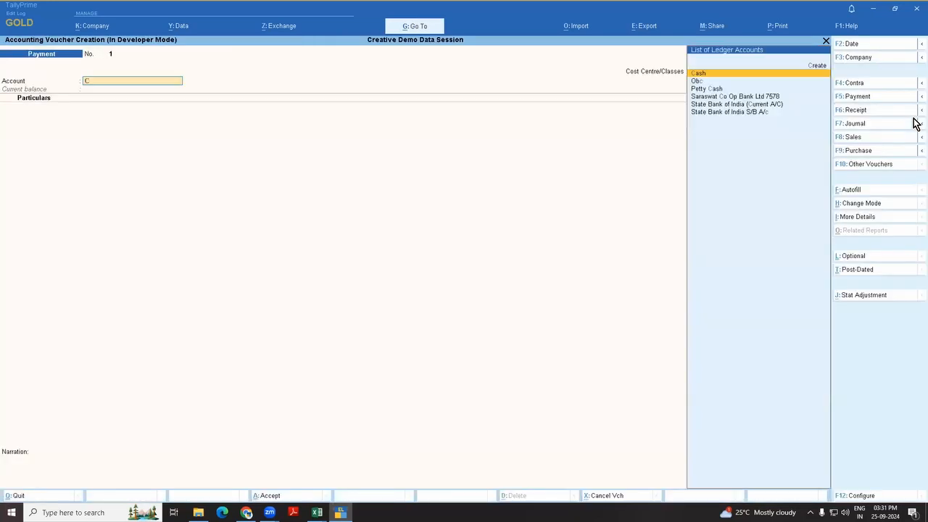
pyautogui.write('cas')
pyautogui.press('Return')
# Add Techguy Technologies Private Limited to the payment voucher with an amount of 1,00,000 and proceed to its bill-wise details.
pyautogui.write('Te')
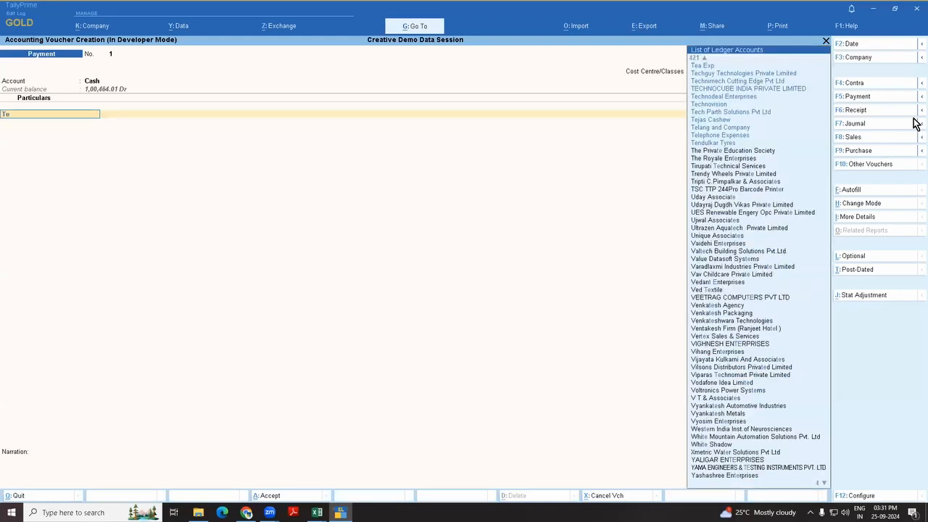
pyautogui.write('chguy')
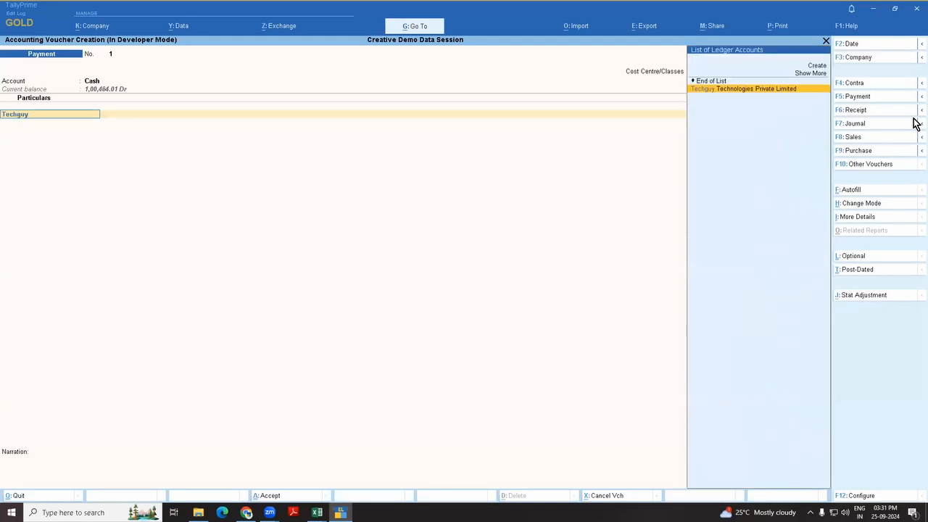
pyautogui.press('Return')
pyautogui.write('1,00,000')
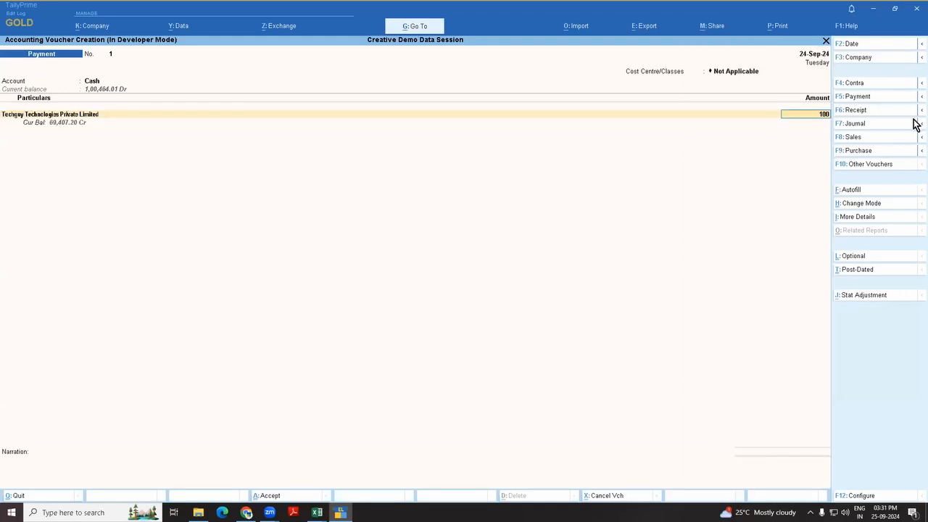
pyautogui.press('Return')
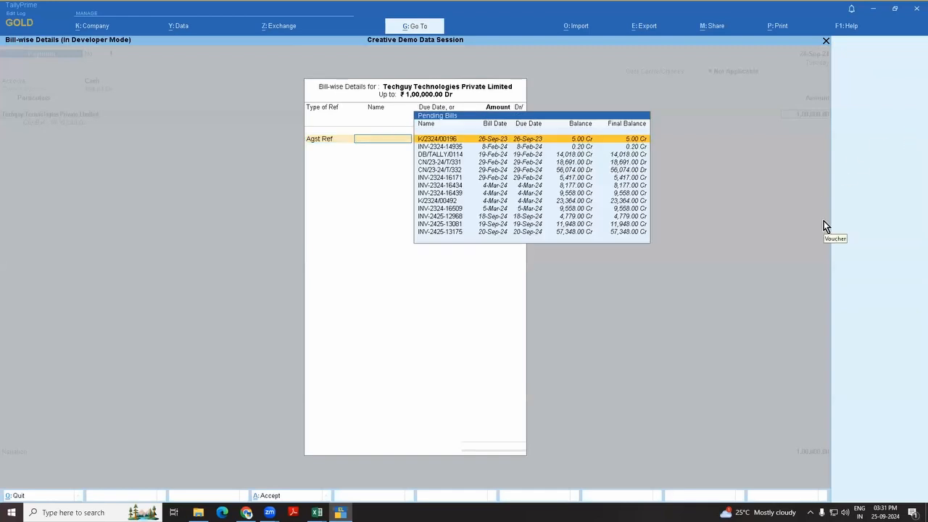
# Examine the order of the party's pending bills against the bill dates, then quit the payment voucher without saving.
pyautogui.press('Down')
pyautogui.press('Down')
pyautogui.press('Down')
pyautogui.press('Down')
pyautogui.press('Down')
pyautogui.press('Down')
pyautogui.press('Down')
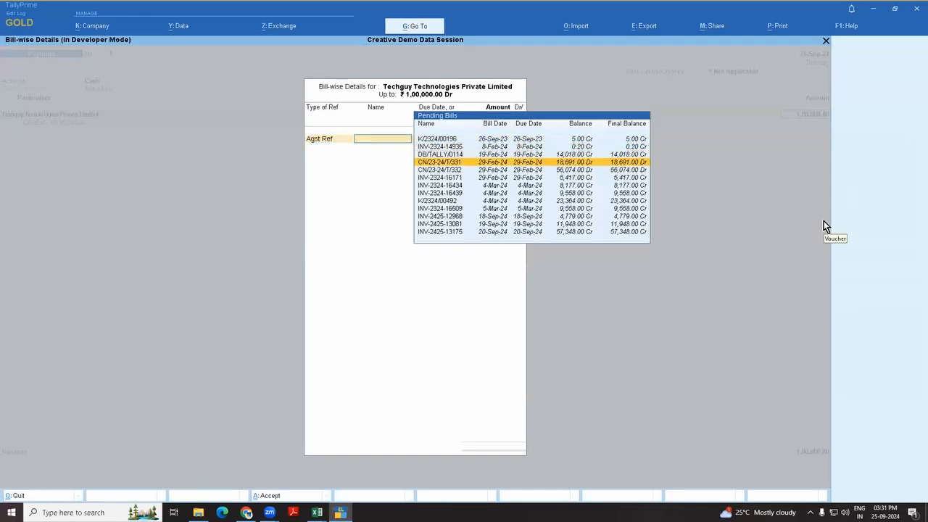
pyautogui.press('Down')
pyautogui.press('Down')
pyautogui.press('Down')
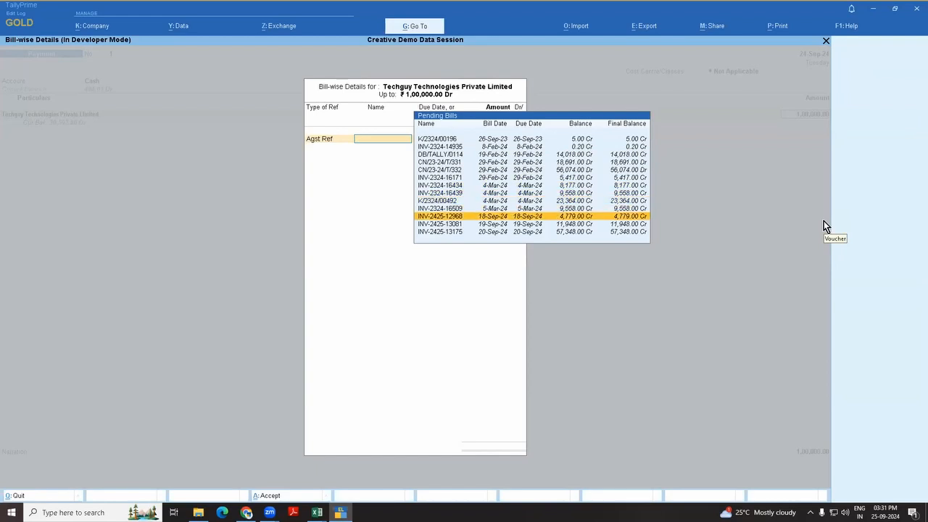
pyautogui.press('Down')
pyautogui.press('Down')
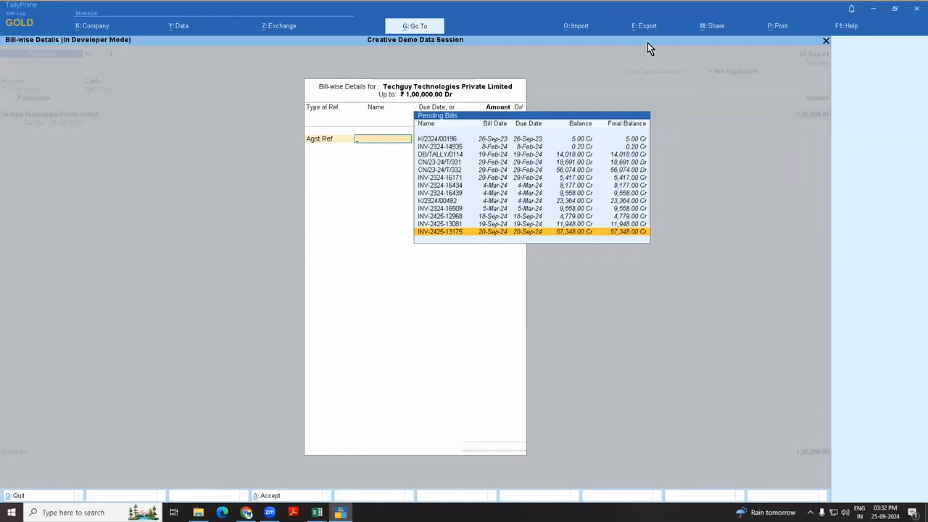
pyautogui.press('Escape')
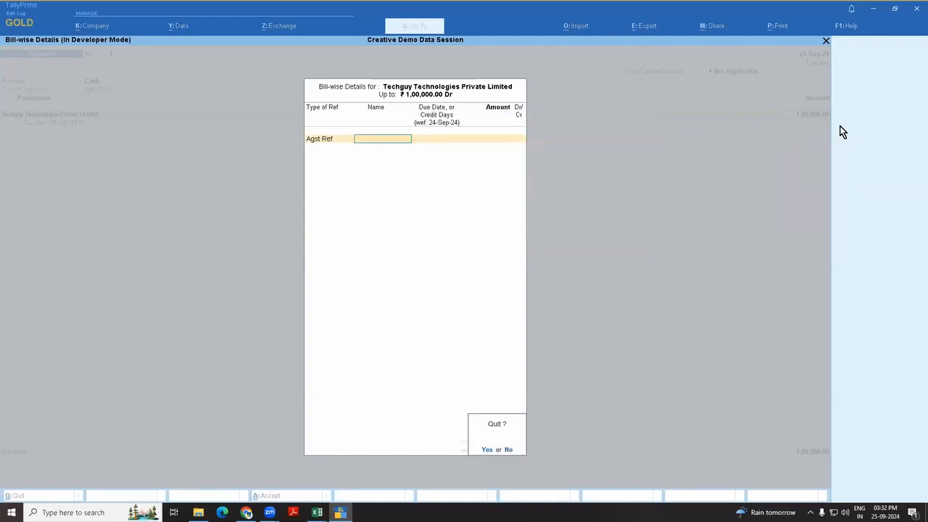
pyautogui.press('Return')
pyautogui.press('Escape')
pyautogui.press('Escape')
pyautogui.press('Return')
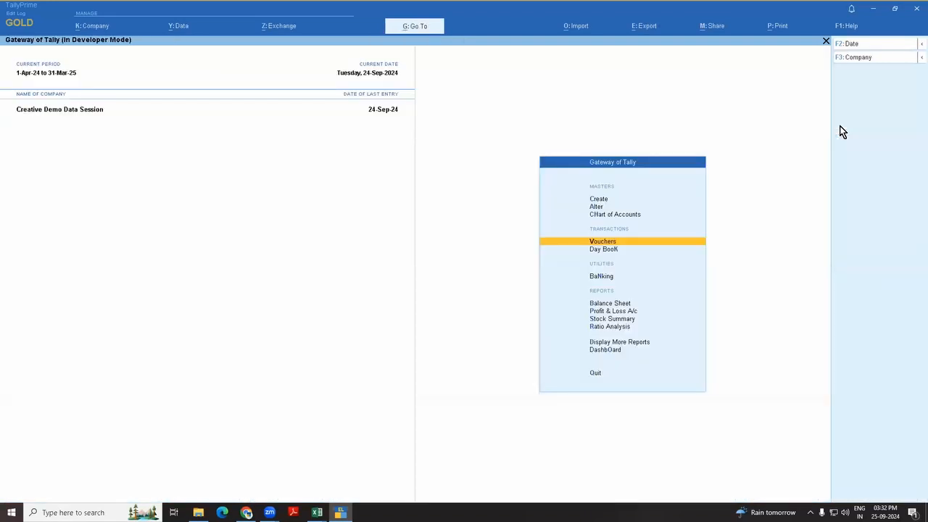
# Switch to the Excel topic list and fill cells B8:B10, from strip view to sort method of bills outstandings, with yellow.
pyautogui.hotkey('alt', 'Tab')
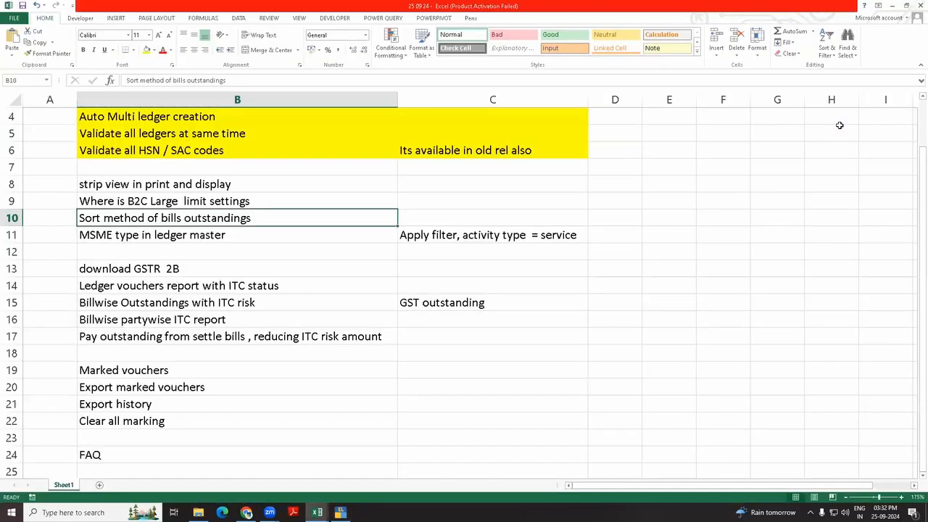
pyautogui.press('Up')
pyautogui.press('Up')
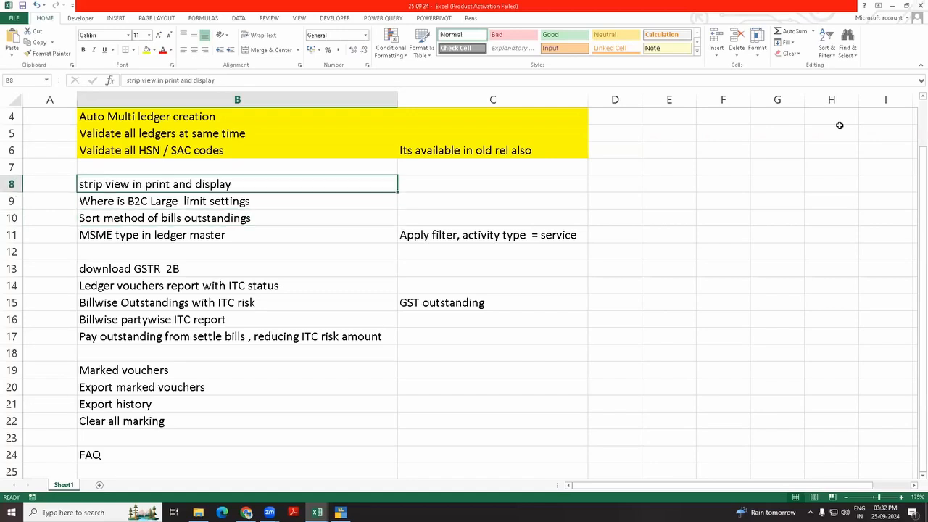
pyautogui.hotkey('shift', 'Down')
pyautogui.hotkey('shift', 'Down')
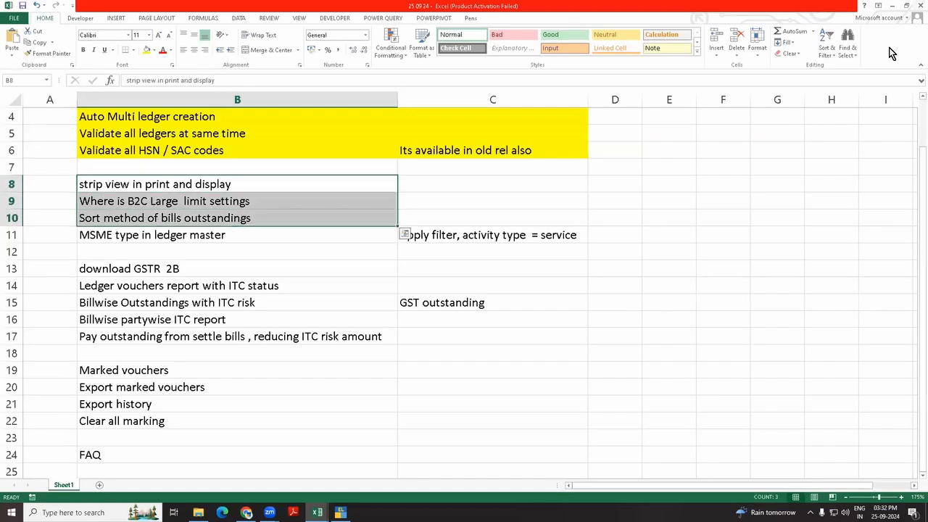
pyautogui.click(154, 50)
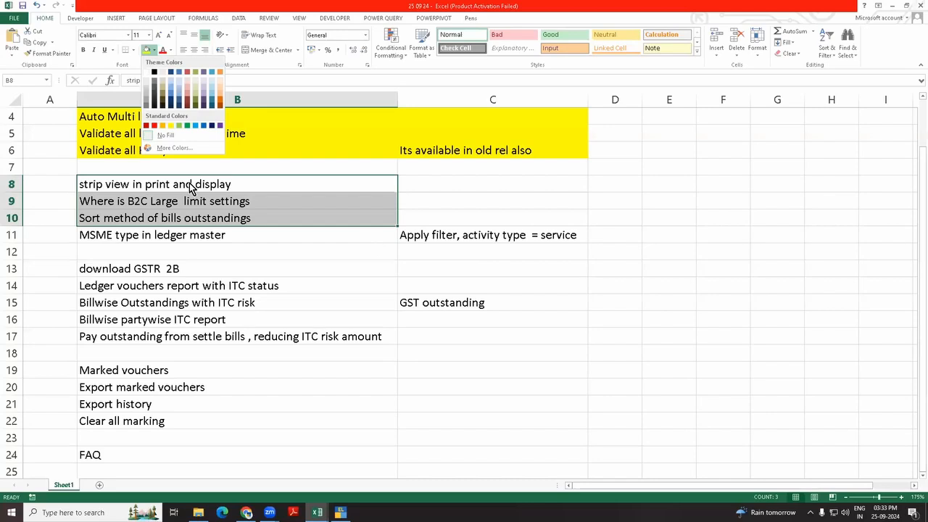
pyautogui.click(148, 54)
pyautogui.click(148, 52)
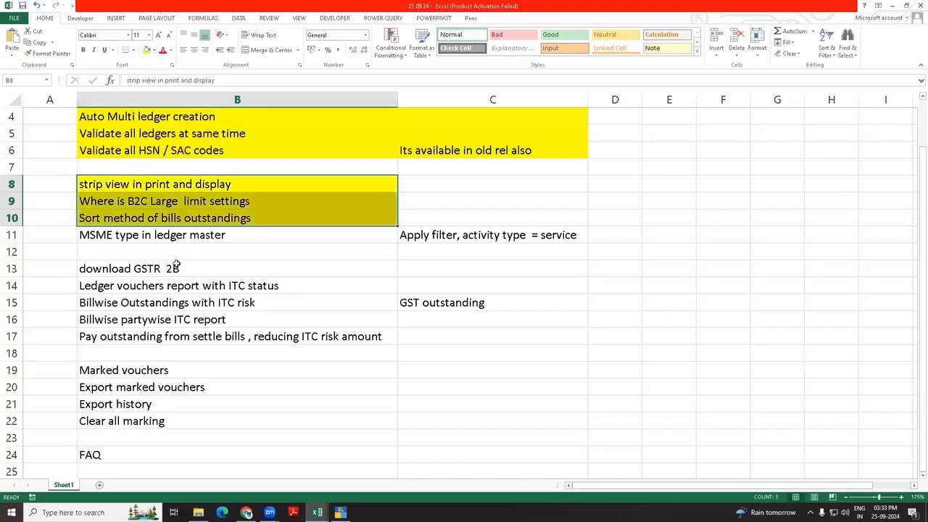
# Select the MSME type in ledger master topic, then switch to TallyPrime and open the 3Dot Lam Industries Private Limited ledger for alteration.
pyautogui.click(166, 234)
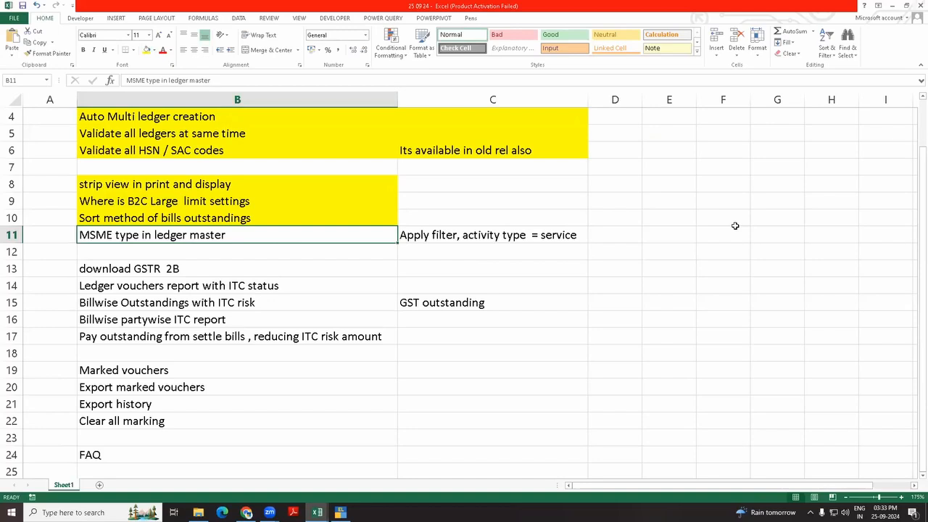
pyautogui.hotkey('alt', 'Tab')
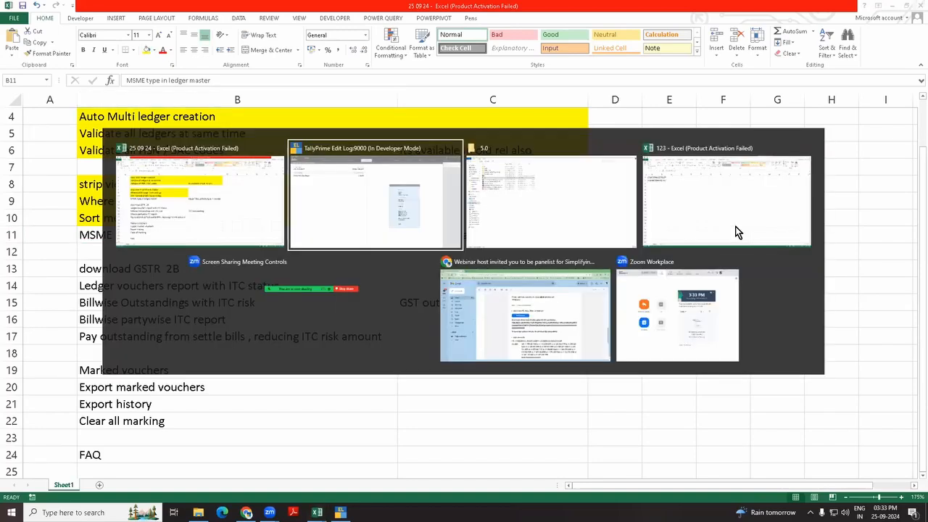
pyautogui.press('Return')
pyautogui.press('Down')
pyautogui.press('Return')
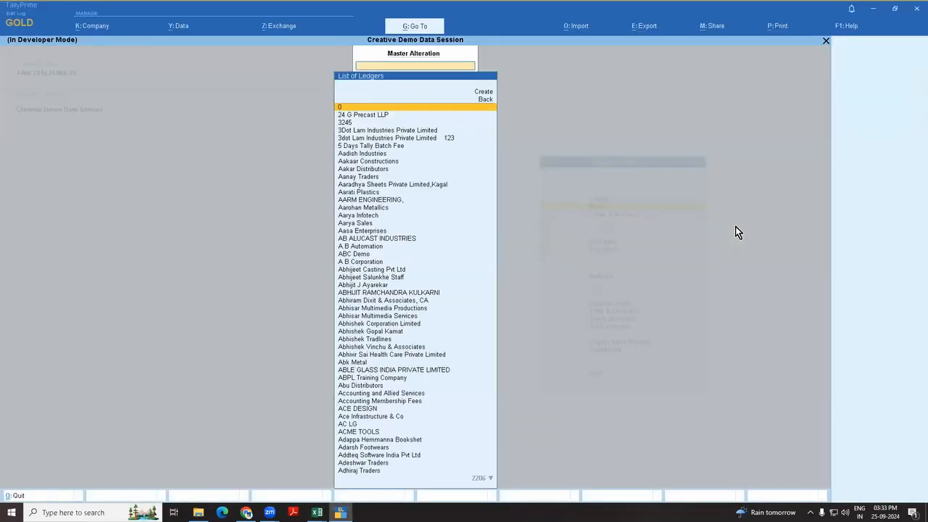
pyautogui.press('Down')
pyautogui.press('Down')
pyautogui.press('Down')
pyautogui.press('Return')
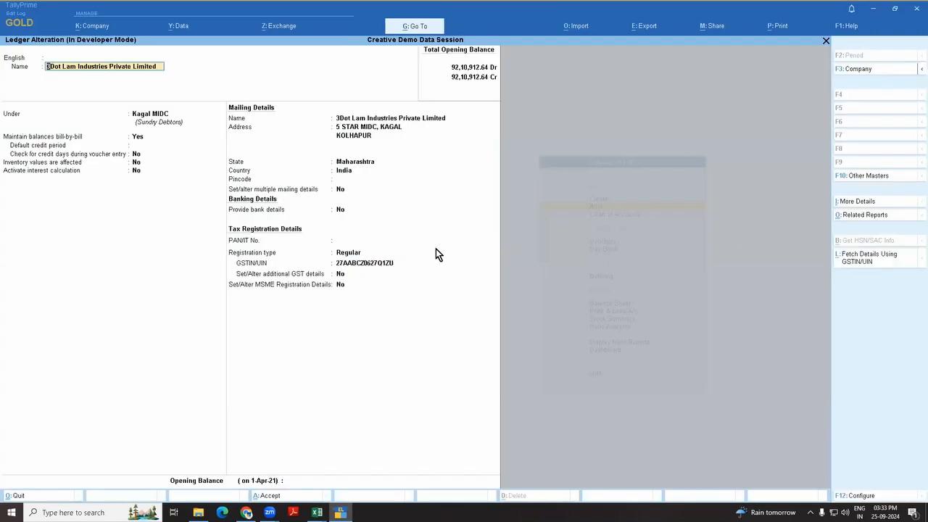
# Check the Provide MSME Registration Details option in the ledger configuration and return to the 3Dot Lam Industries ledger.
pyautogui.click(339, 285)
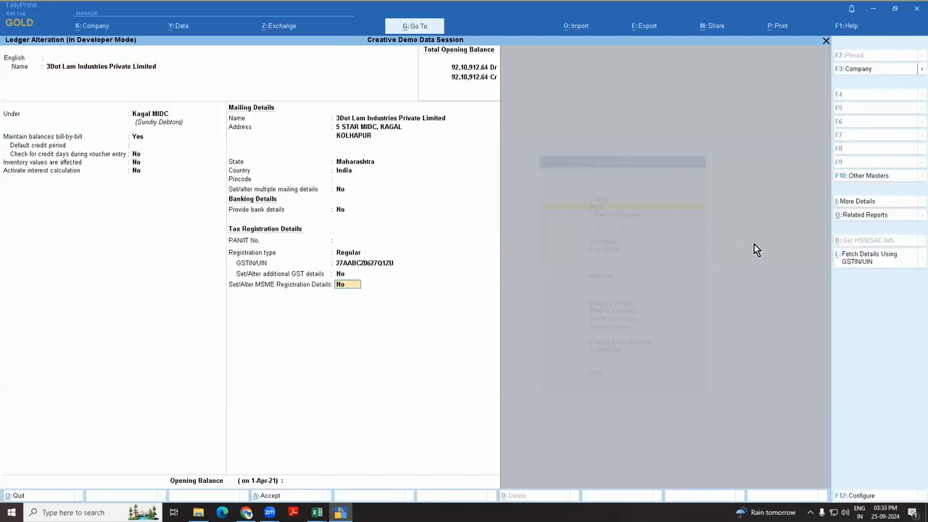
pyautogui.press('F12')
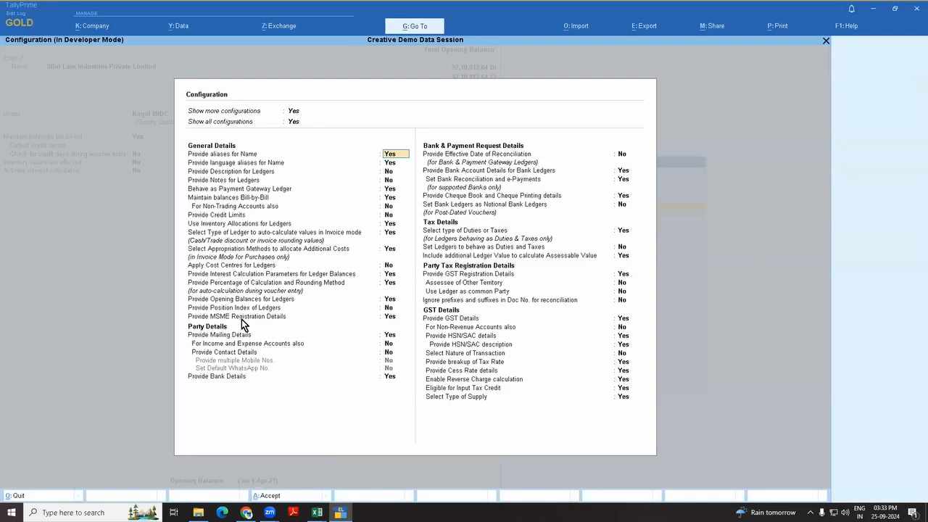
pyautogui.click(387, 317)
pyautogui.press('Return')
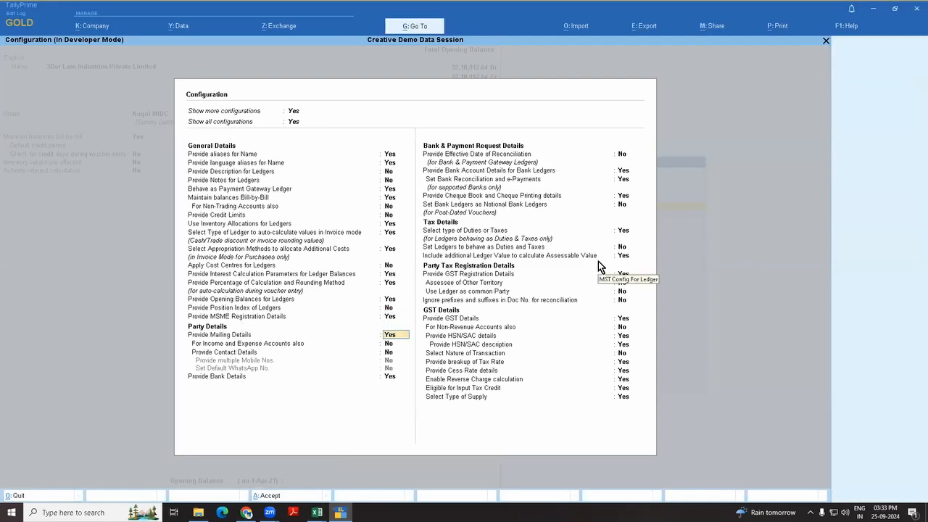
pyautogui.hotkey('ctrl', 'a')
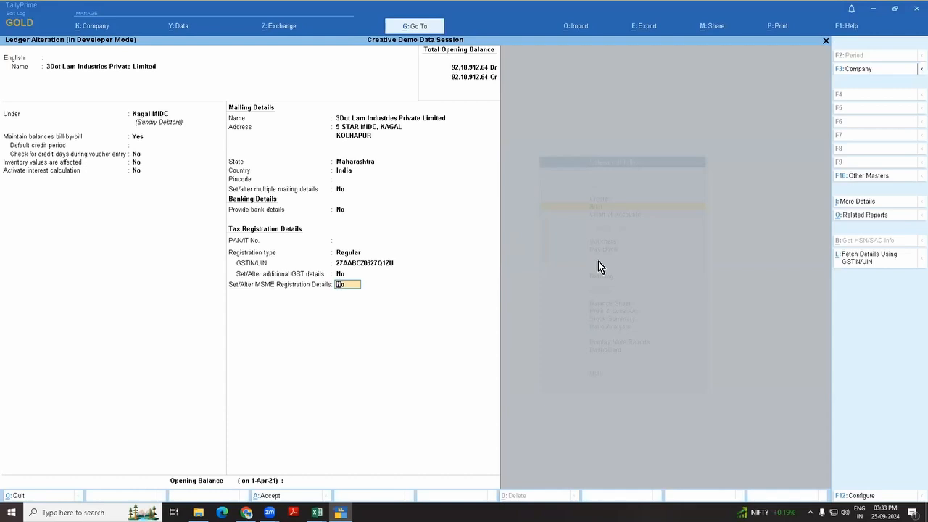
# Enable MSME registration details for the 3Dot Lam Industries ledger and set the type of enterprise to Micro.
pyautogui.write('y')
pyautogui.press('Return')
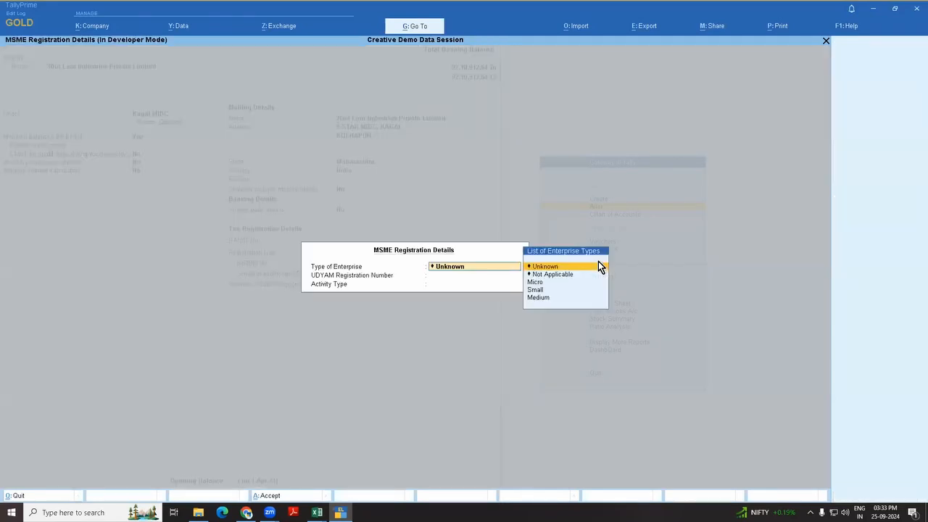
pyautogui.press('Down')
pyautogui.press('Down')
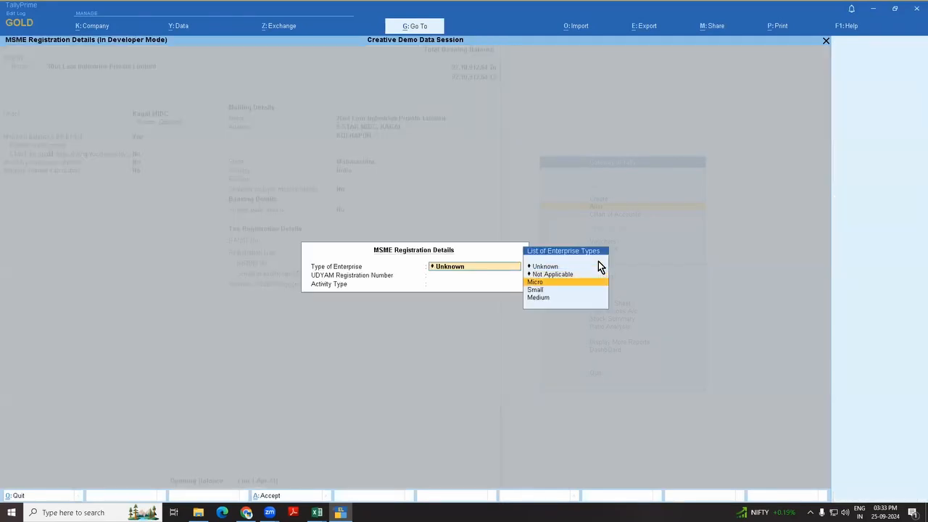
pyautogui.press('Down')
pyautogui.press('Up')
pyautogui.press('Return')
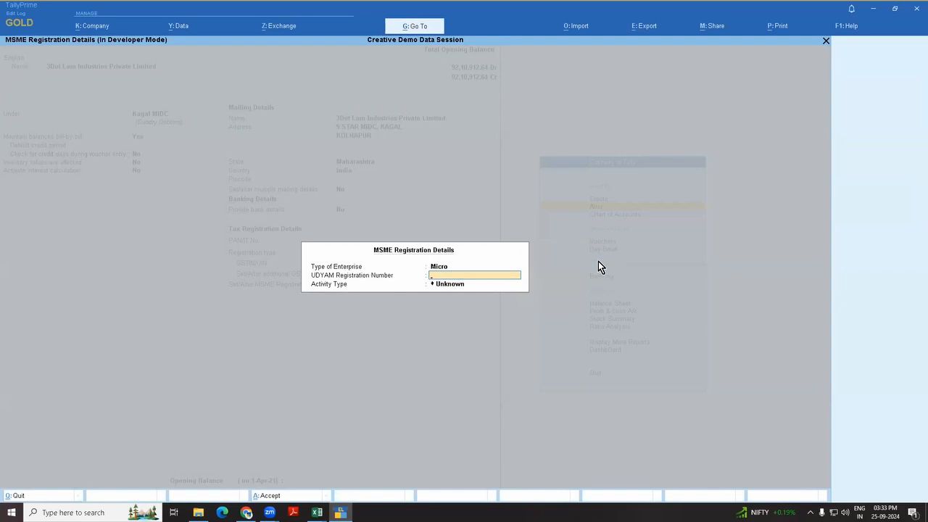
# Leave the UDYAM registration number blank and set the activity type to Services.
pyautogui.press('Return')
pyautogui.press('Return')
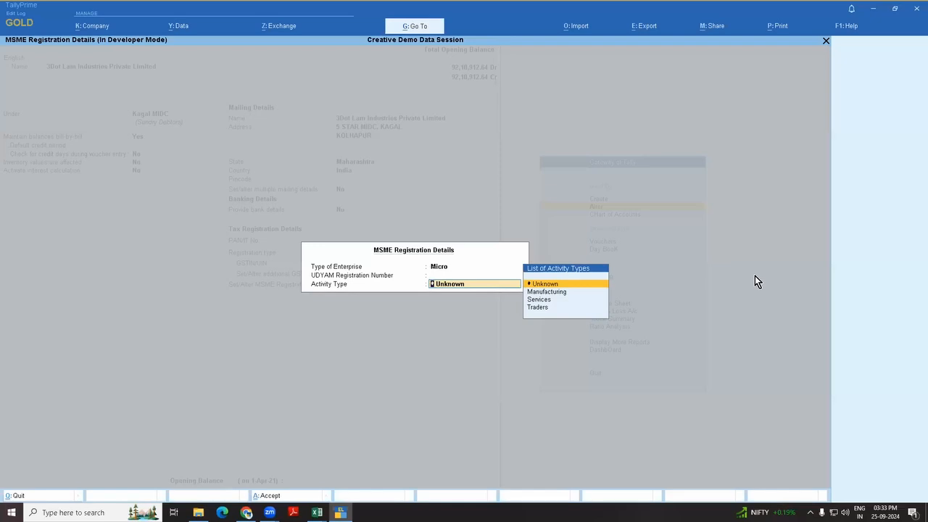
pyautogui.press('Down')
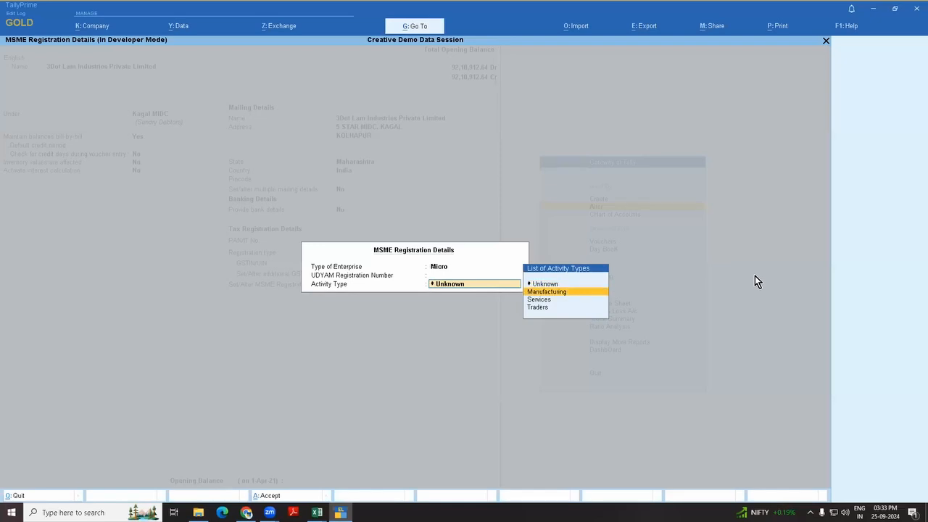
pyautogui.press('Down')
pyautogui.press('Down')
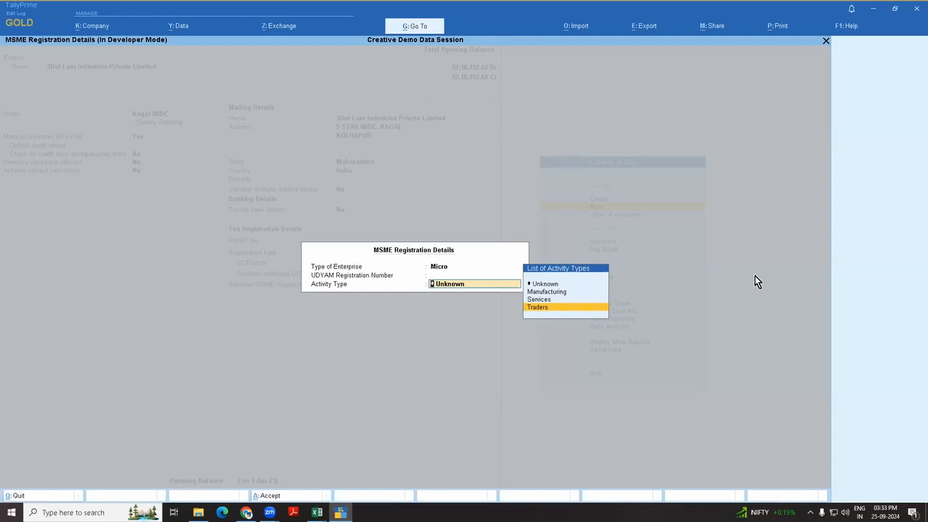
pyautogui.press('Up')
pyautogui.press('Up')
pyautogui.press('Down')
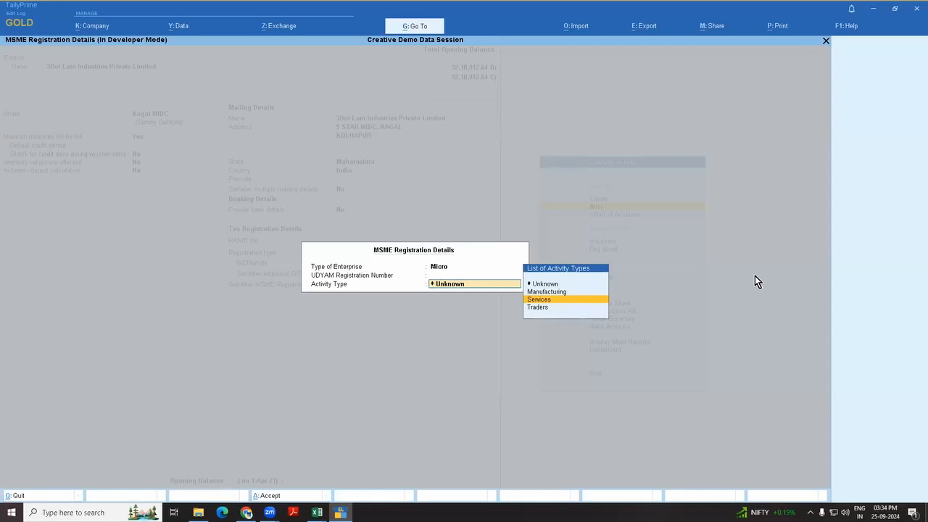
pyautogui.press('Return')
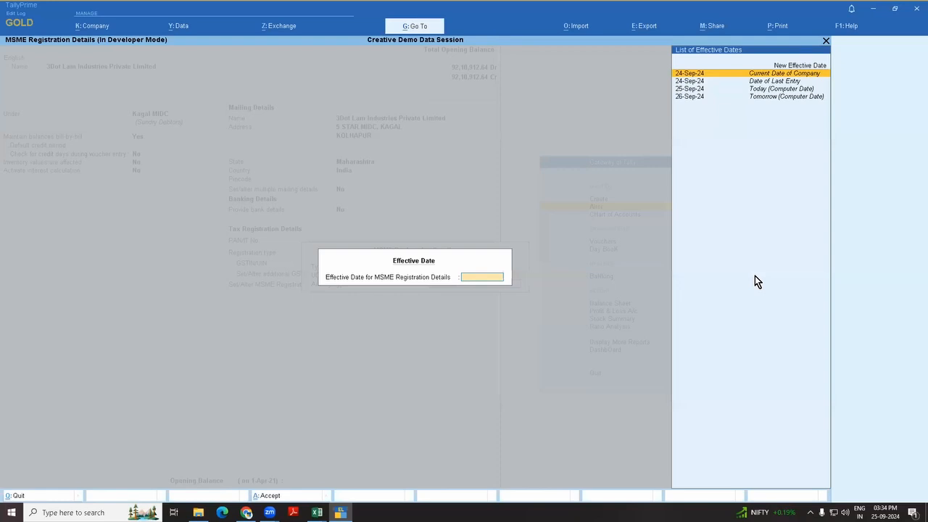
# Set the effective date for the MSME registration details to 1.4.23 and save the altered ledger.
pyautogui.write('1.4.23')
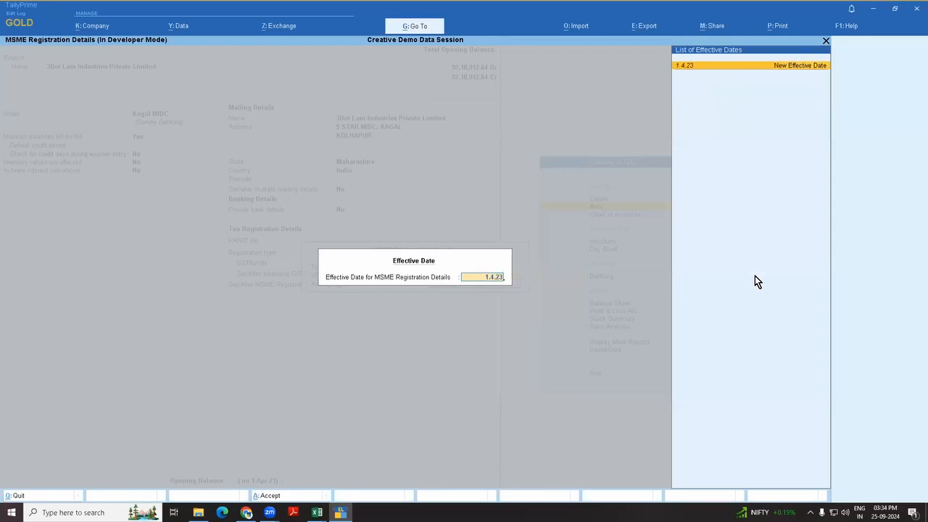
pyautogui.press('Return')
pyautogui.press('Return')
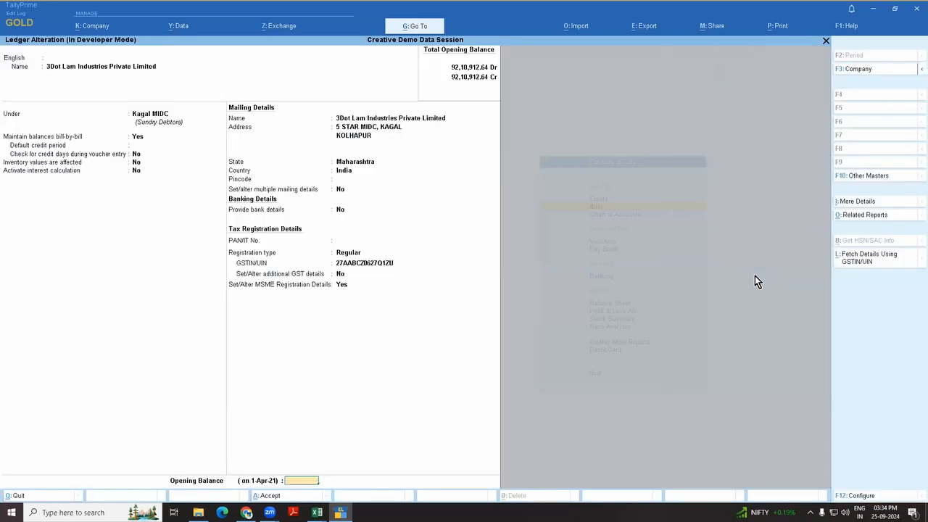
pyautogui.press('Return')
pyautogui.press('Return')
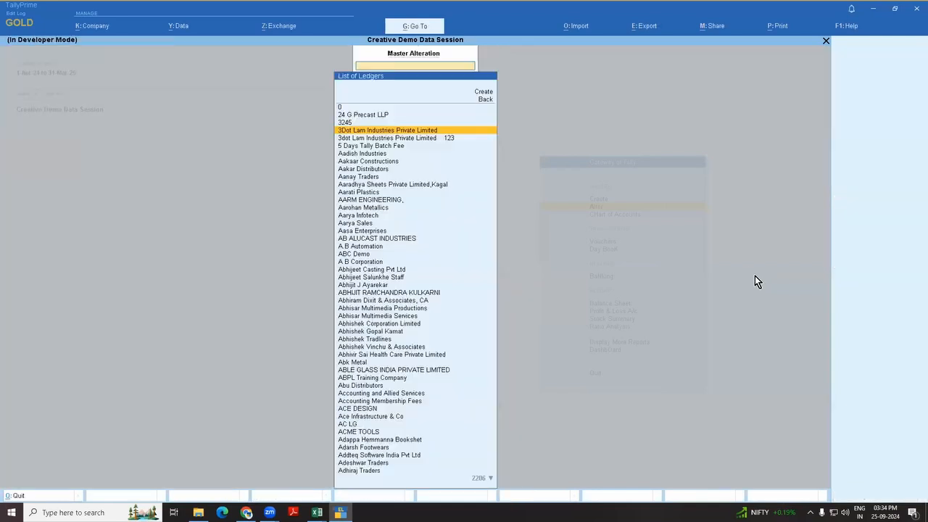
# Open the Techguy Technologies Private Limited ledger, review its MSME registration details, and quit without saving.
pyautogui.write('Te')
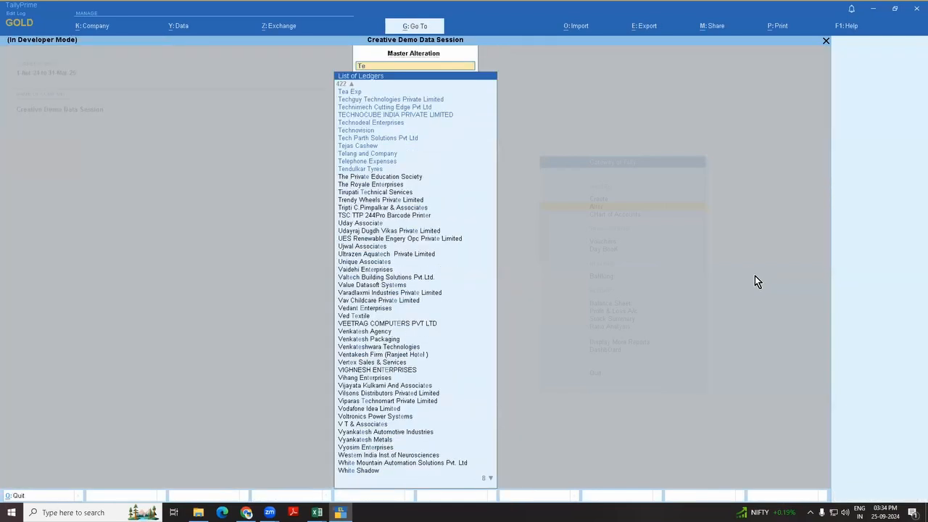
pyautogui.write('chguy')
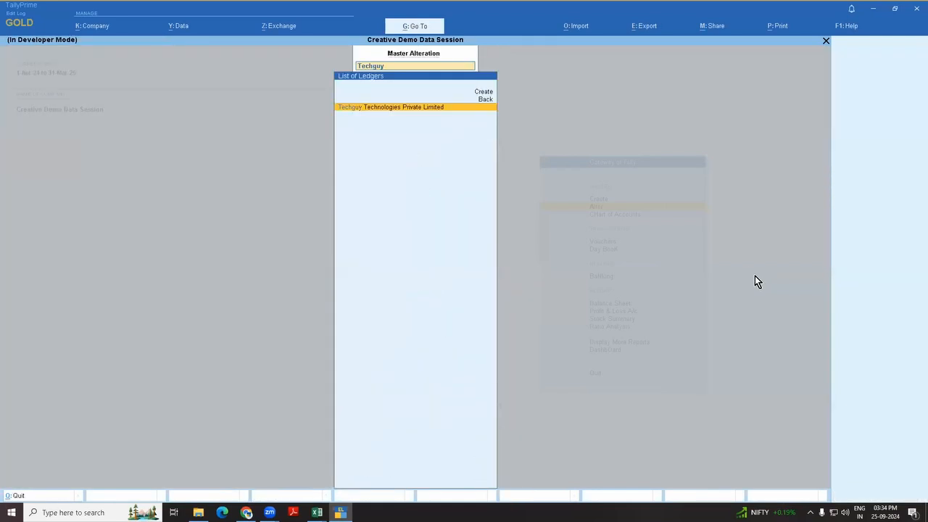
pyautogui.press('Return')
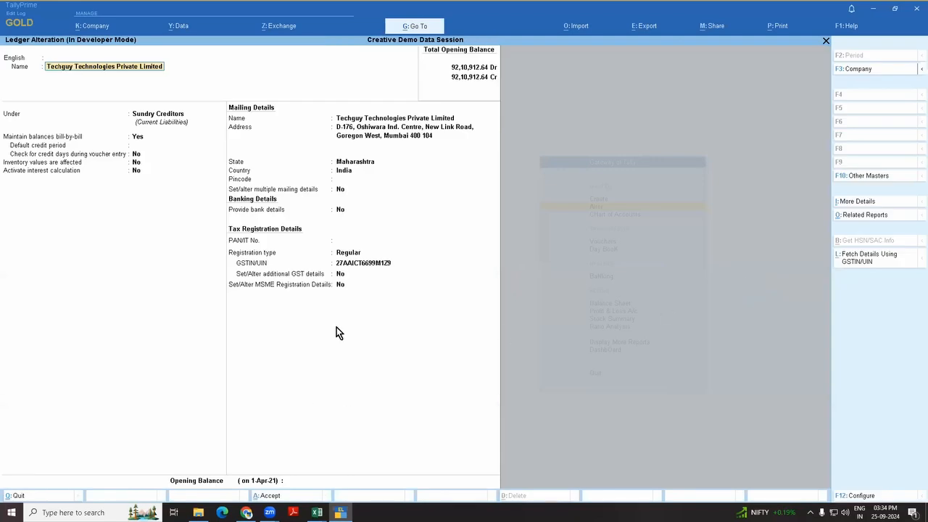
pyautogui.click(342, 285)
pyautogui.press('y')
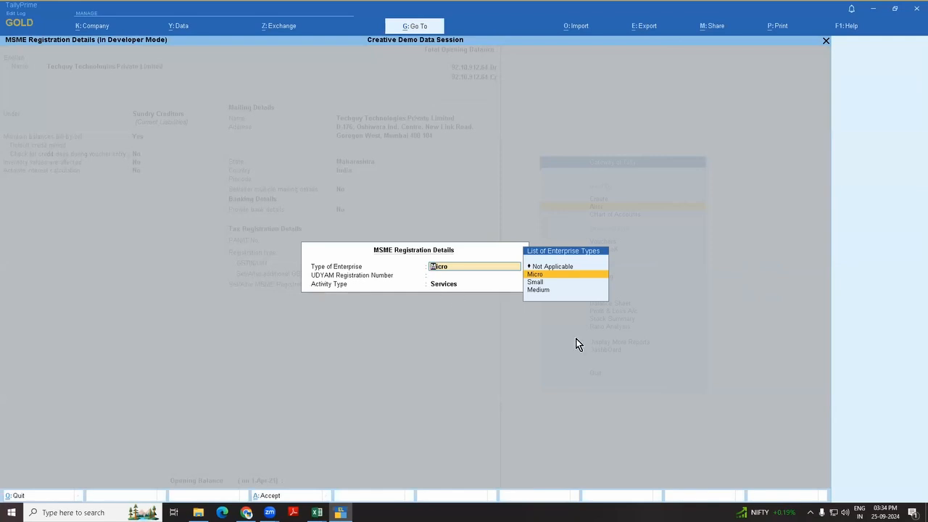
pyautogui.press('Escape')
pyautogui.press('Escape')
pyautogui.press('y')
pyautogui.press('Escape')
# Leave ledger alteration and open the Bills Payable outstandings report.
pyautogui.press('Escape')
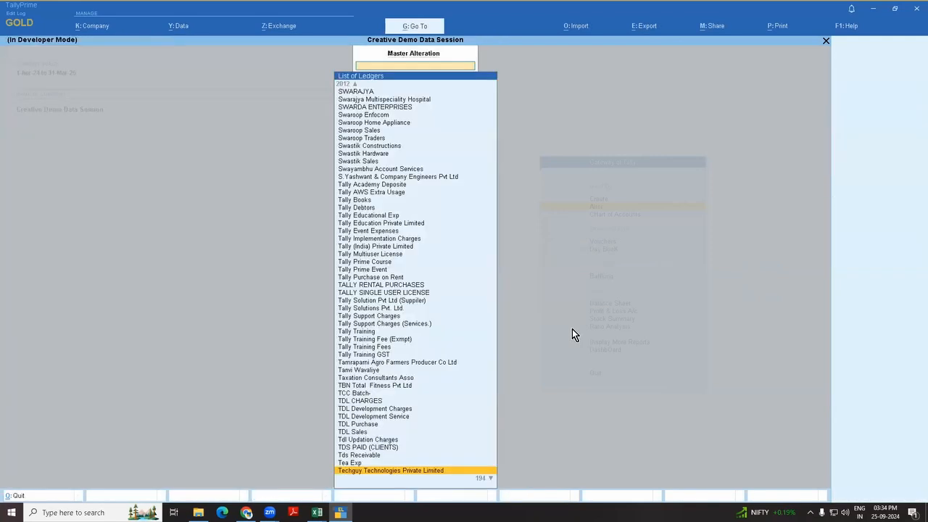
pyautogui.press('Escape')
pyautogui.press('Escape')
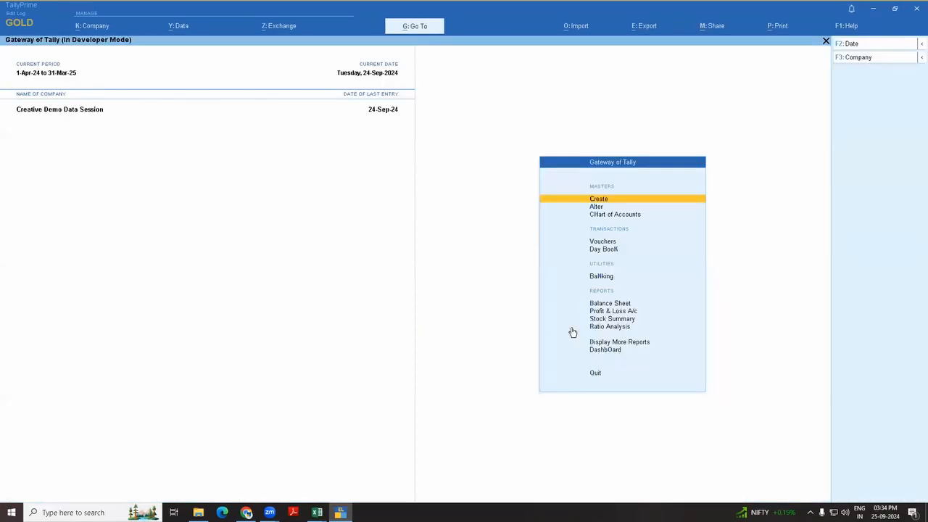
pyautogui.press('d')
pyautogui.press('o')
pyautogui.press('Escape')
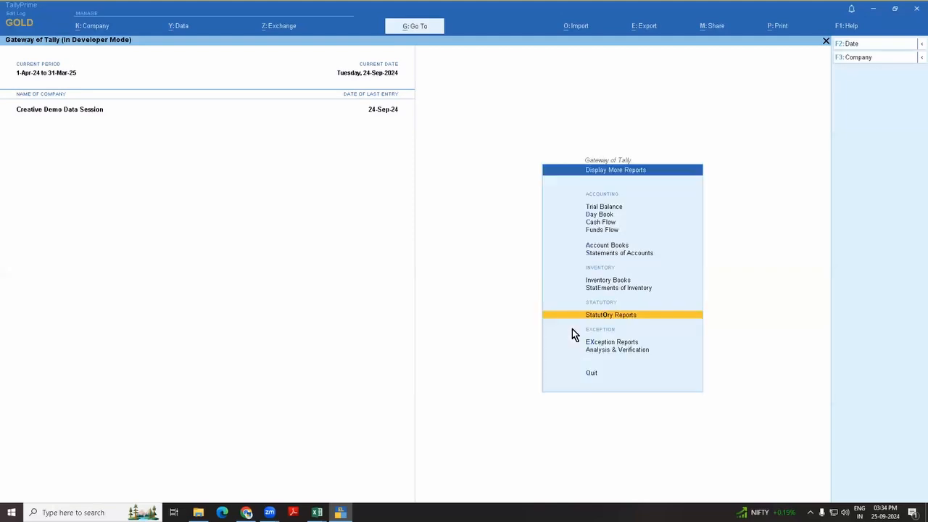
pyautogui.press('s')
pyautogui.press('o')
pyautogui.press('Down')
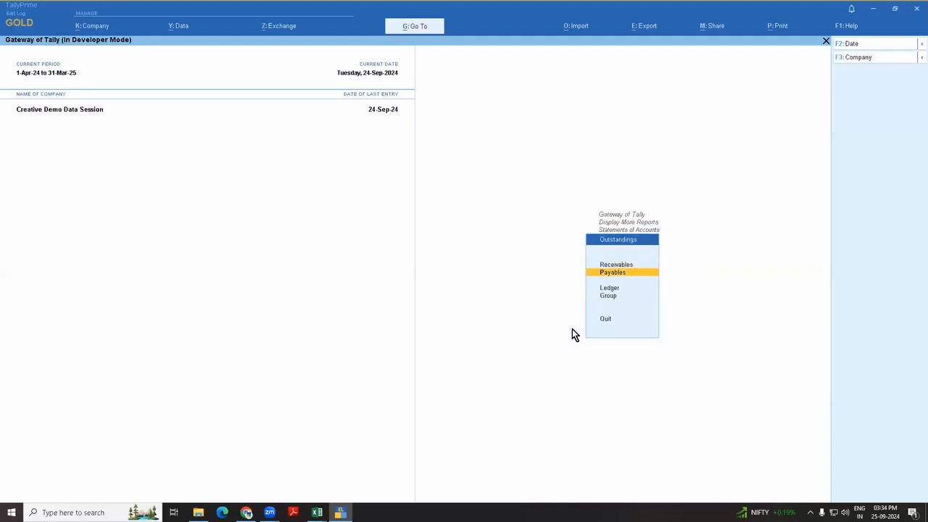
pyautogui.press('Return')
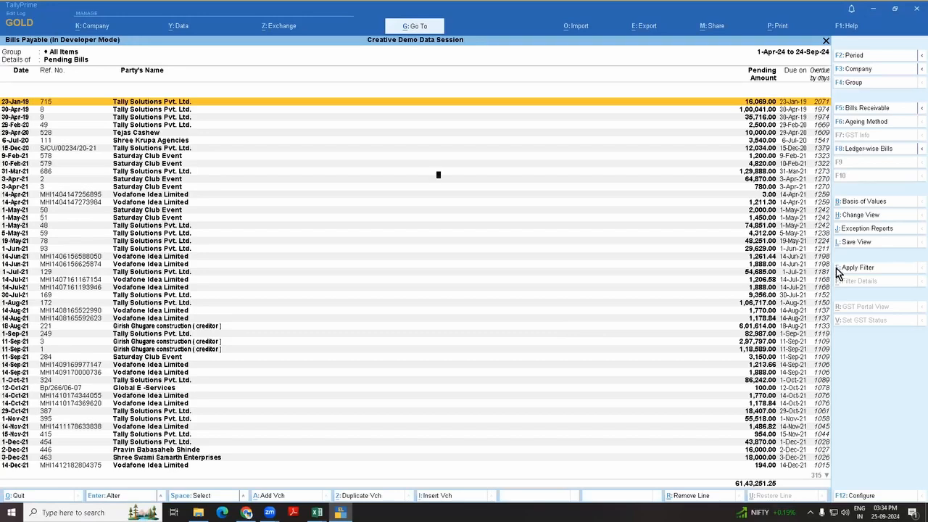
# Configure the Bills Payable report to show the enterprise type for MSME parties and the UDYAM registration number.
pyautogui.press('F12')
pyautogui.press('Return')
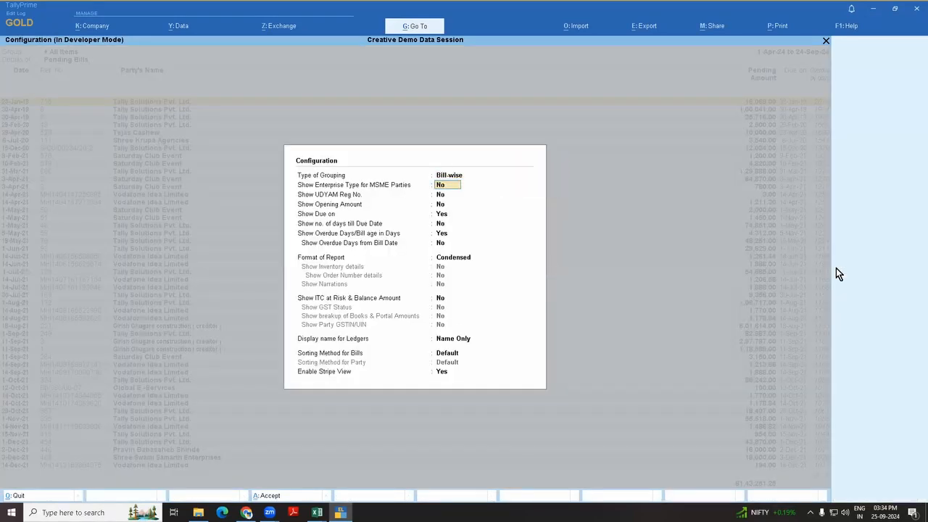
pyautogui.press('y')
pyautogui.press('Return')
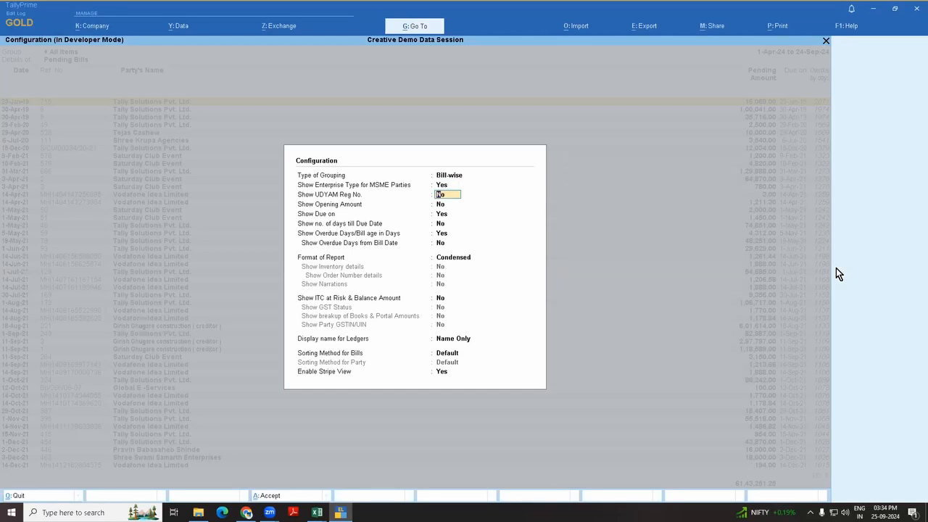
pyautogui.press('y')
pyautogui.press('Return')
pyautogui.press('Return')
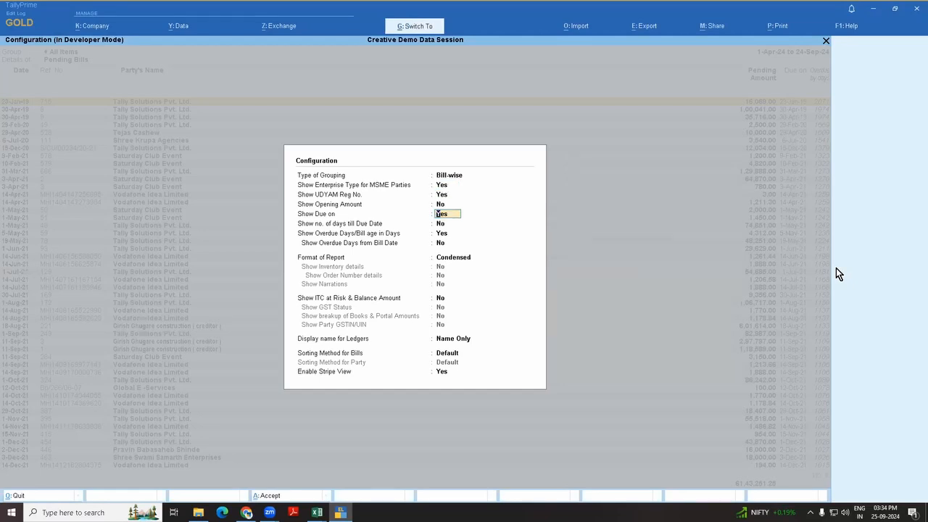
pyautogui.hotkey('ctrl', 'a')
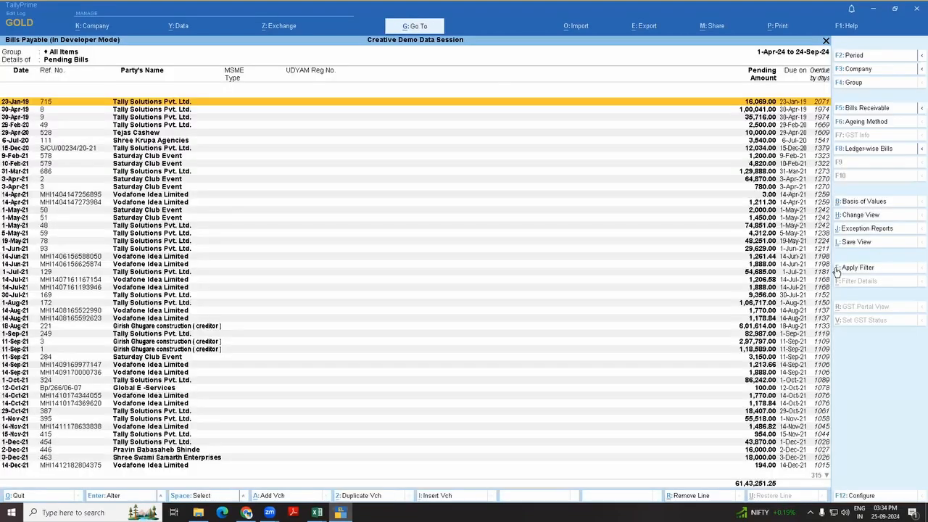
# Mark the three Techguy Technologies Private Limited bills at the end of the pending bills list.
pyautogui.press('End')
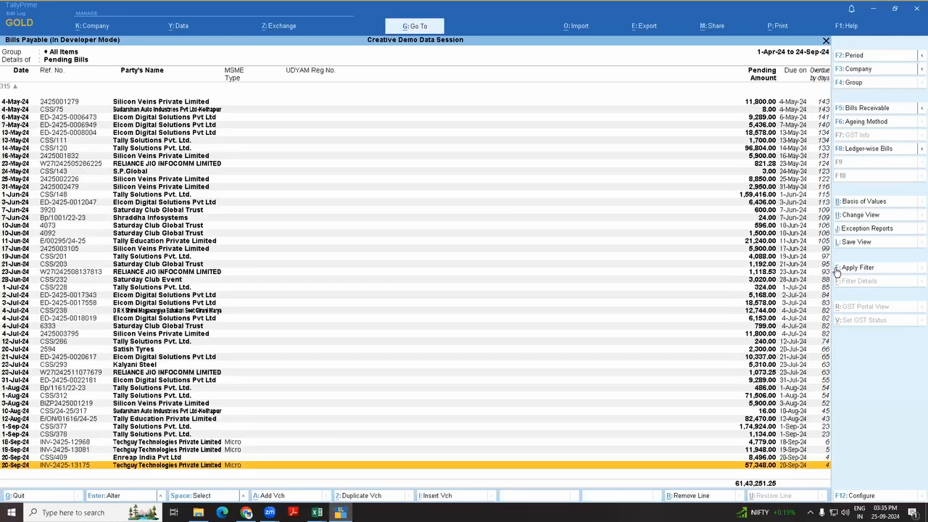
pyautogui.press('Up')
pyautogui.press('Up')
pyautogui.press('Up')
pyautogui.press('space')
pyautogui.press('Down')
pyautogui.press('space')
pyautogui.press('Down')
pyautogui.press('Down')
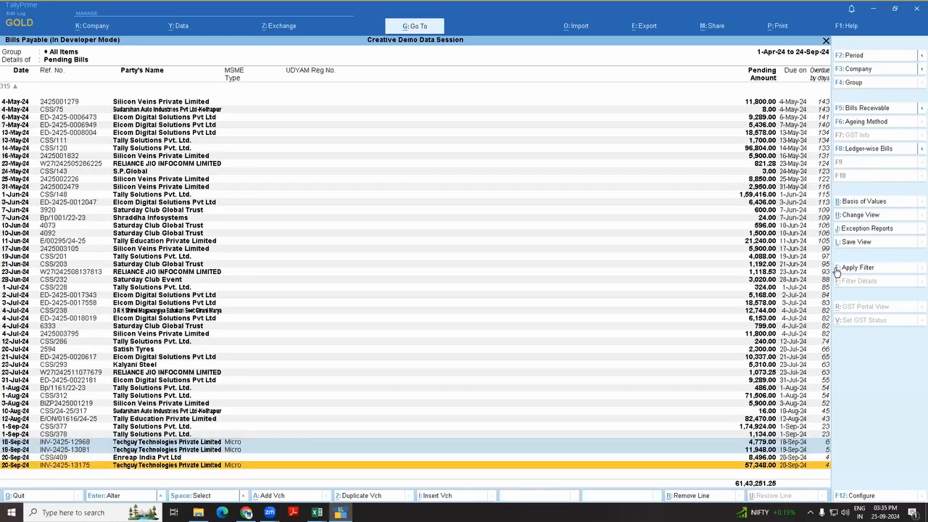
pyautogui.press('space')
# Clear the selection marks from the three Techguy Technologies Private Limited bills.
pyautogui.press('Up')
pyautogui.press('Up')
pyautogui.press('Up')
pyautogui.press('space')
pyautogui.press('Down')
pyautogui.press('space')
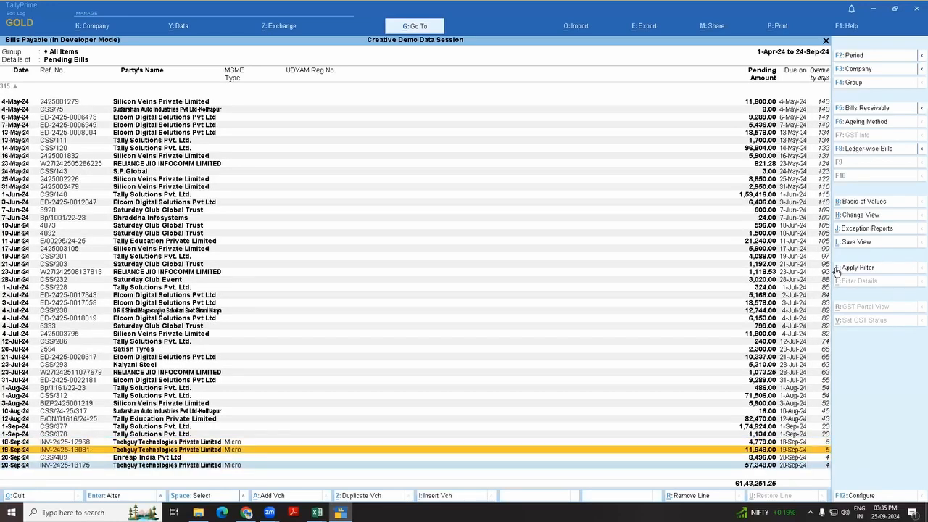
pyautogui.press('Down')
pyautogui.press('Down')
pyautogui.press('space')
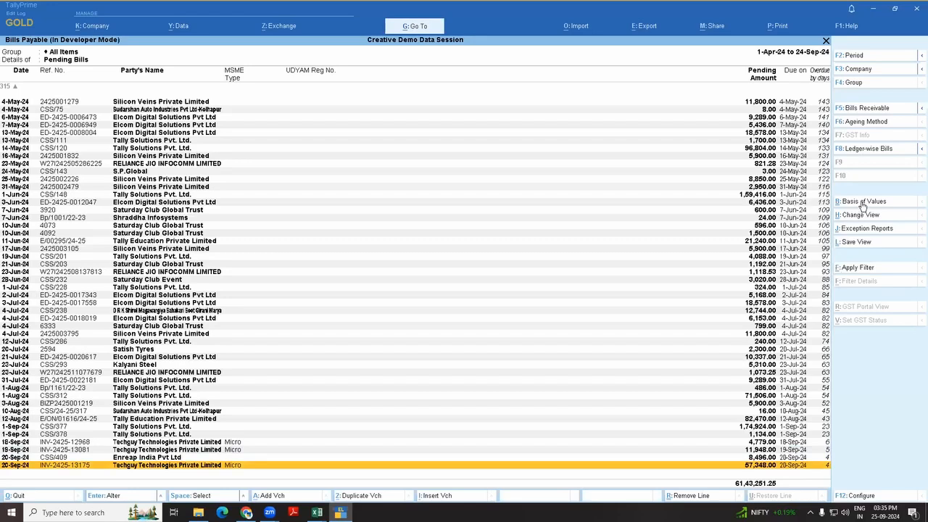
# Start an advanced filter on the pending bills and choose Activity Type under MSME Details as the field to filter on.
pyautogui.click(865, 269)
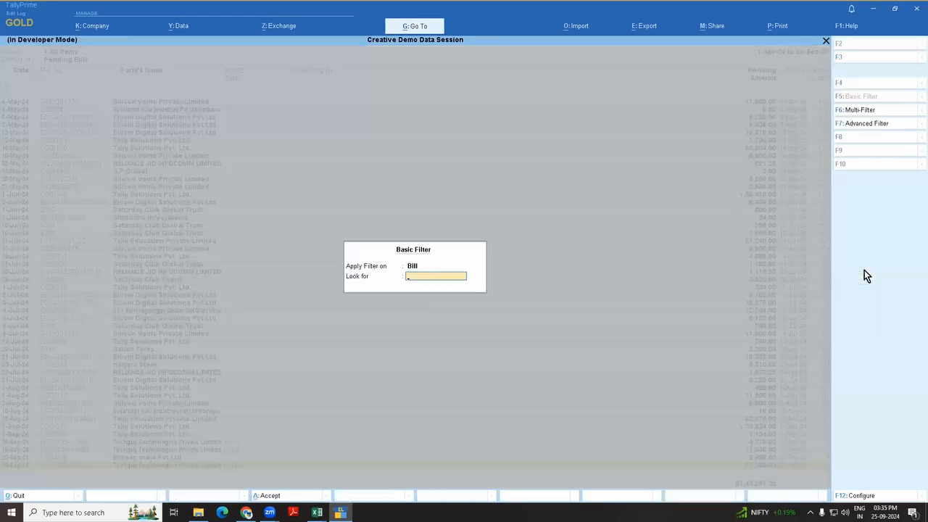
pyautogui.click(870, 126)
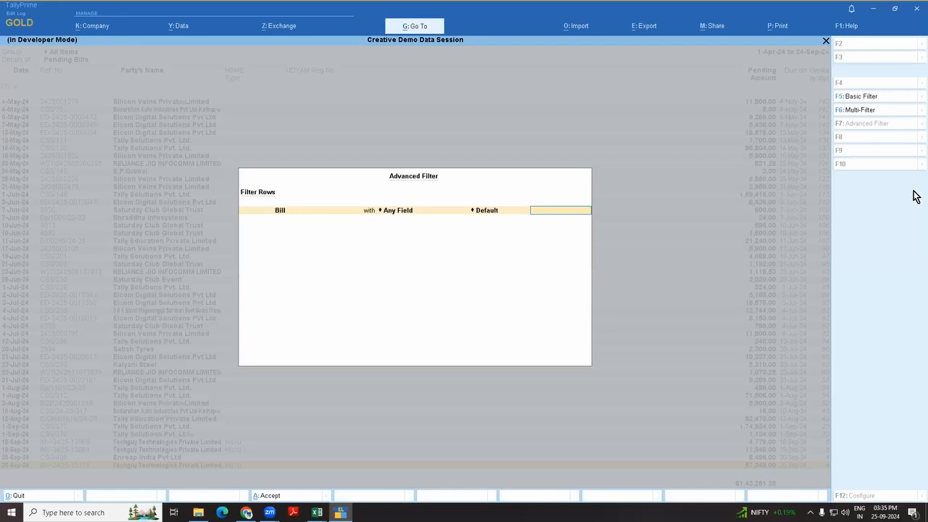
pyautogui.press('BackSpace')
pyautogui.press('BackSpace')
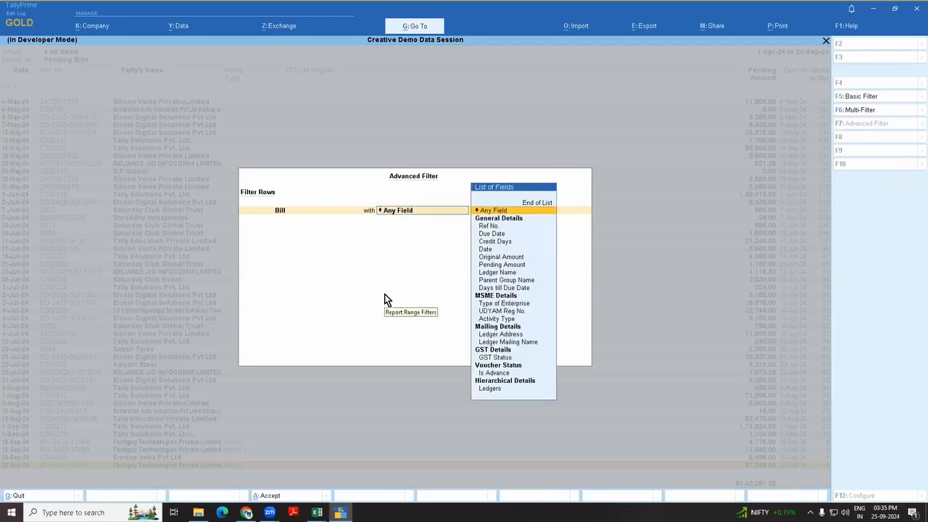
pyautogui.press('Down')
pyautogui.press('Down')
pyautogui.press('Down')
pyautogui.press('Down')
pyautogui.press('Down')
pyautogui.press('Down')
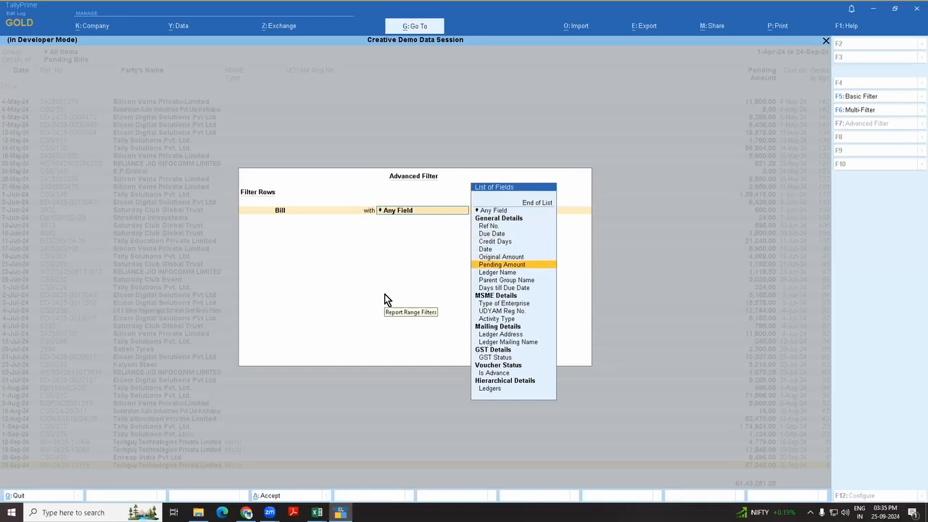
pyautogui.press('Down')
pyautogui.press('Down')
pyautogui.press('Down')
pyautogui.press('Down')
pyautogui.press('Down')
pyautogui.press('Down')
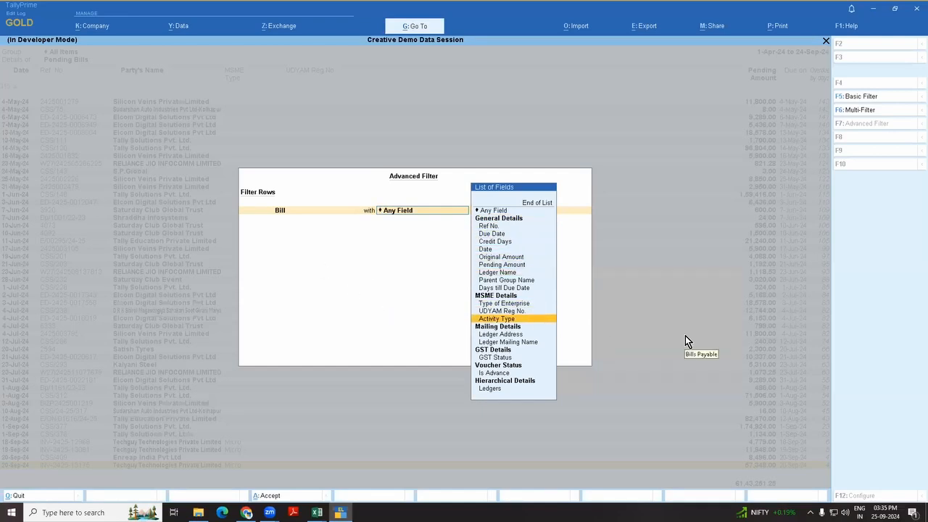
pyautogui.press('Return')
# Set the Activity Type condition to equal to Services, end the condition list and apply the filter.
pyautogui.press('Up')
pyautogui.press('Up')
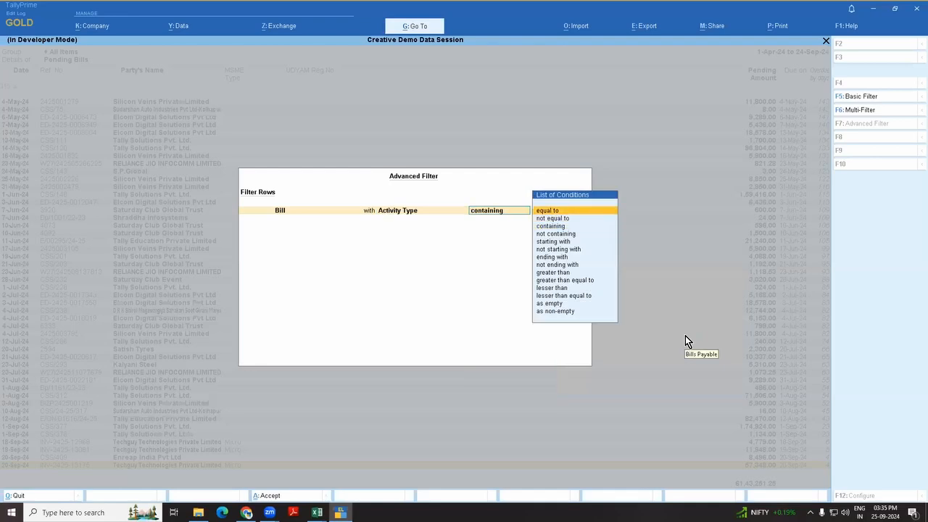
pyautogui.press('Return')
pyautogui.press('Down')
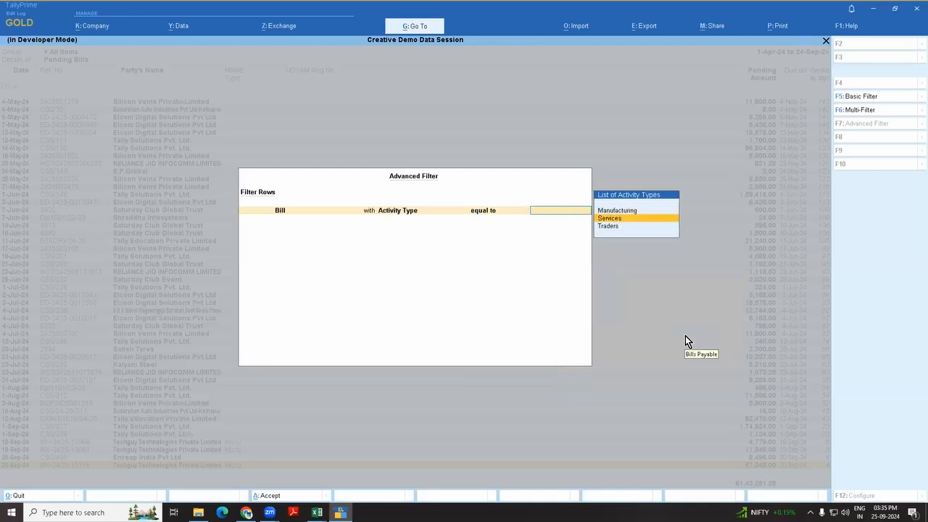
pyautogui.press('Return')
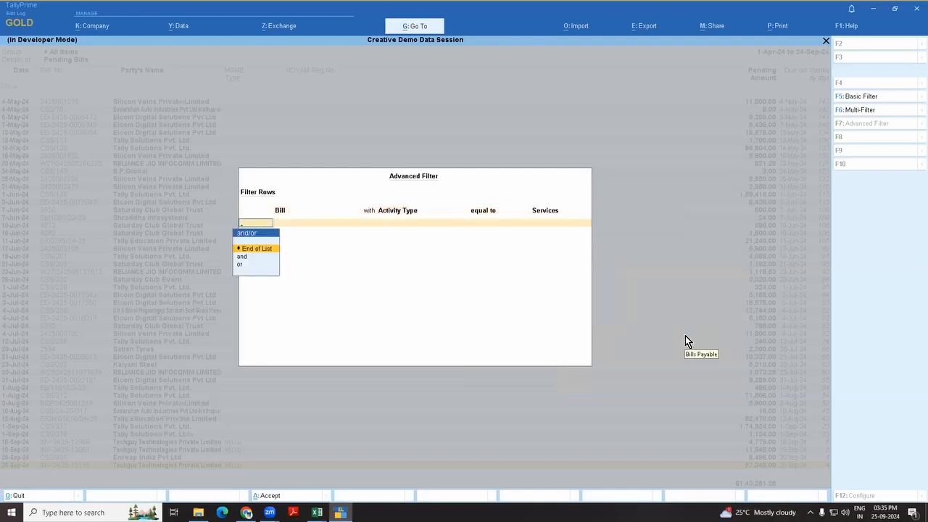
pyautogui.press('Return')
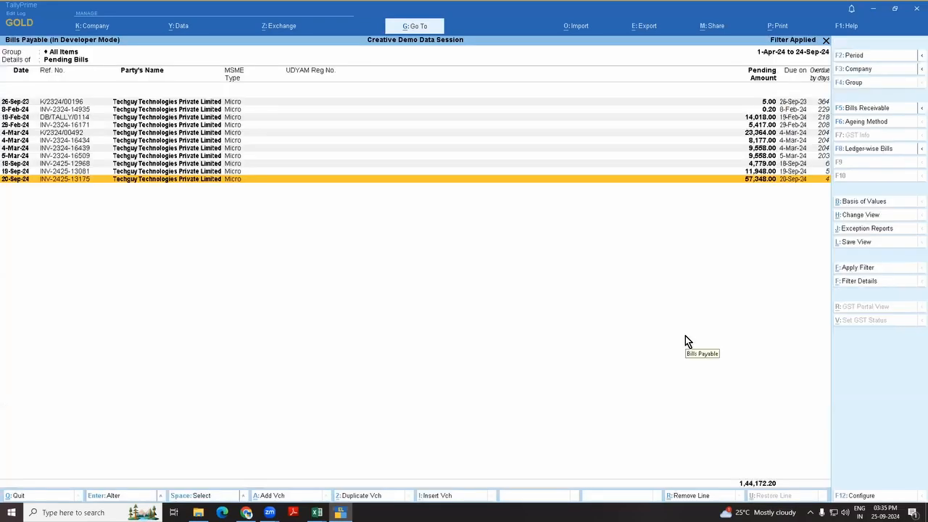
# Go up the filtered bills to the earliest one, and leave the report for the Gateway of Tally.
pyautogui.press('Up')
pyautogui.press('Up')
pyautogui.press('Up')
pyautogui.press('Up')
pyautogui.press('Up')
pyautogui.press('Up')
pyautogui.press('Up')
pyautogui.press('Up')
pyautogui.press('Up')
pyautogui.press('Up')
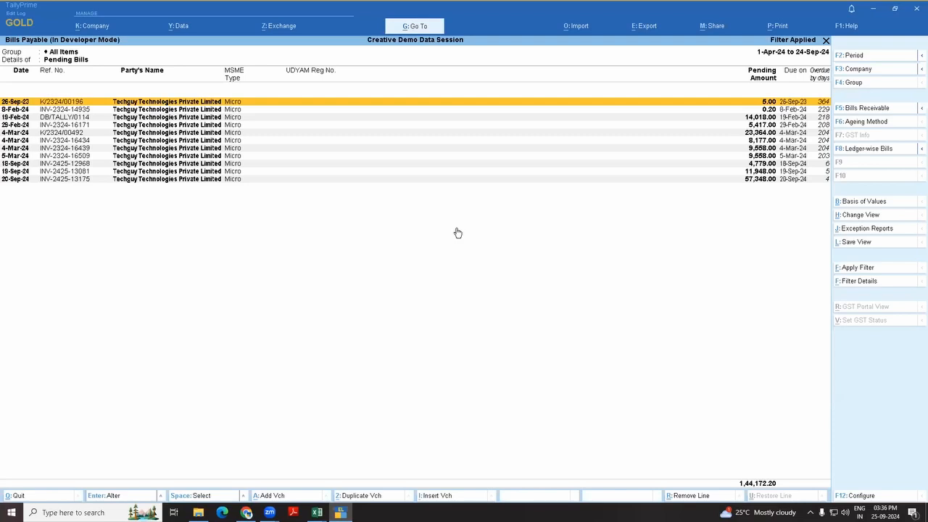
pyautogui.press('Escape')
pyautogui.press('Escape')
pyautogui.press('Escape')
pyautogui.press('Escape')
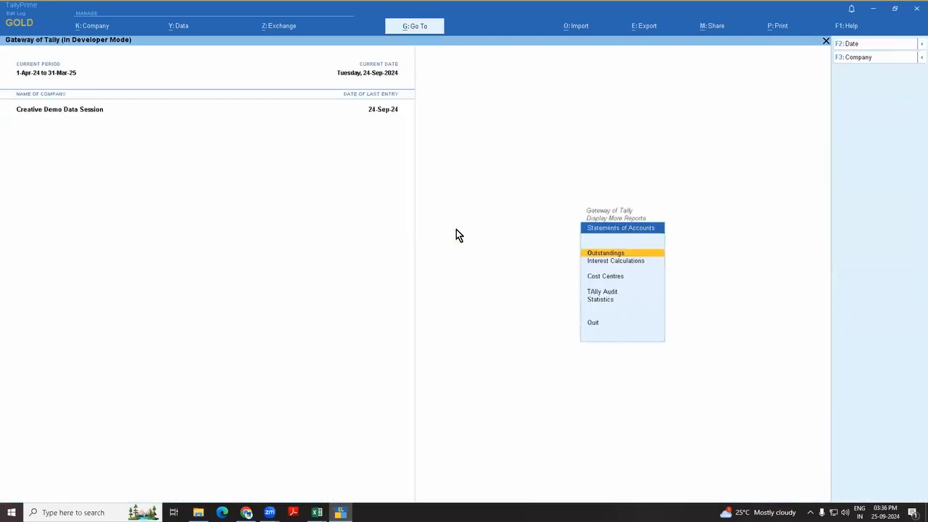
pyautogui.press('Escape')
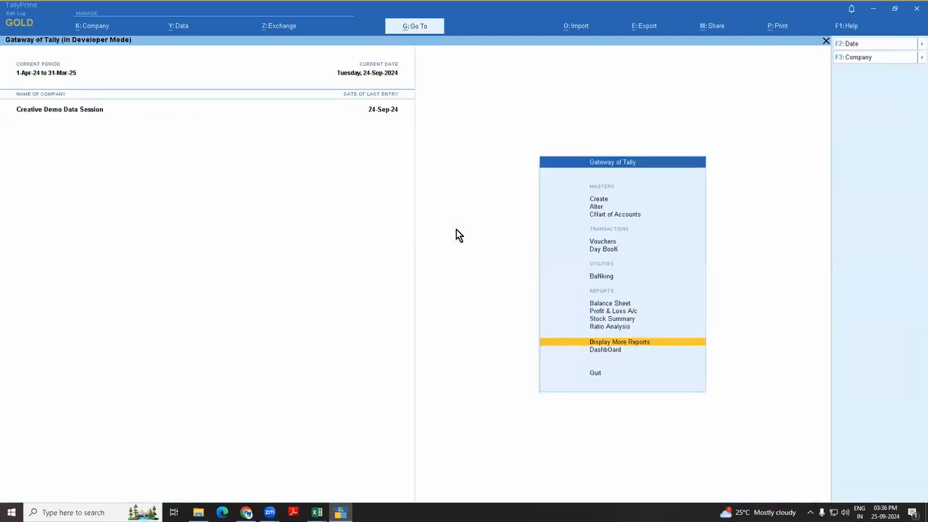
# Switch to the Excel topic list and highlight the "MSME type in ledger master" cell in yellow.
pyautogui.hotkey('alt', 'Tab')
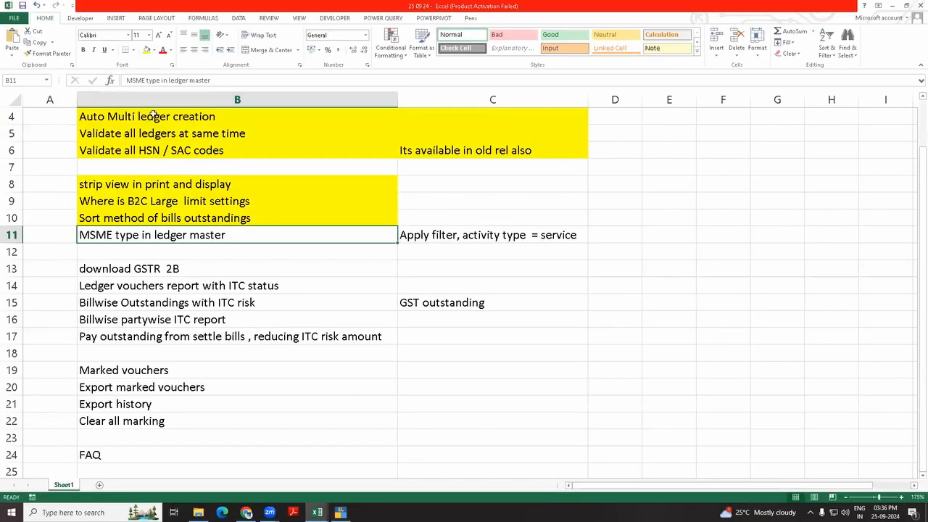
pyautogui.click(147, 49)
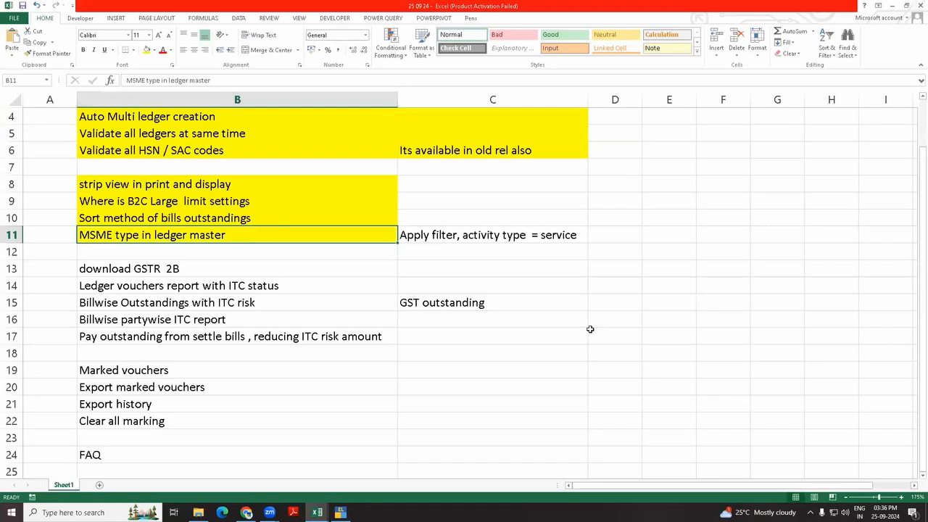
# Switch back to TallyPrime and open the Bills Payable outstandings report.
pyautogui.hotkey('alt', 'Tab')
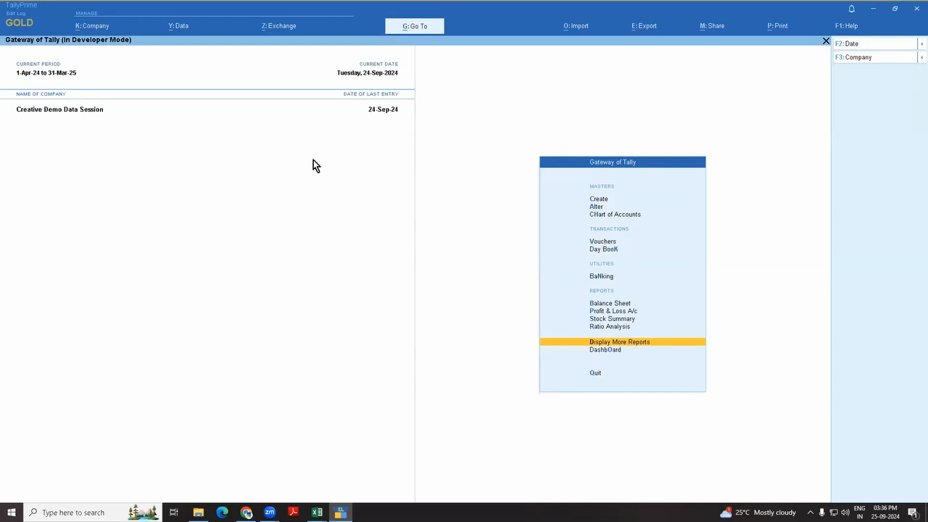
pyautogui.press('Return')
pyautogui.press('s')
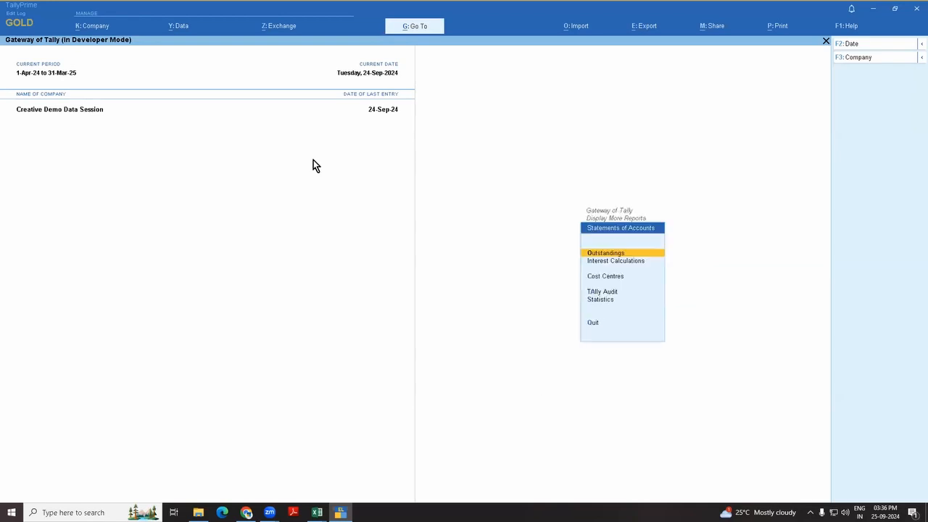
pyautogui.press('o')
pyautogui.press('p')
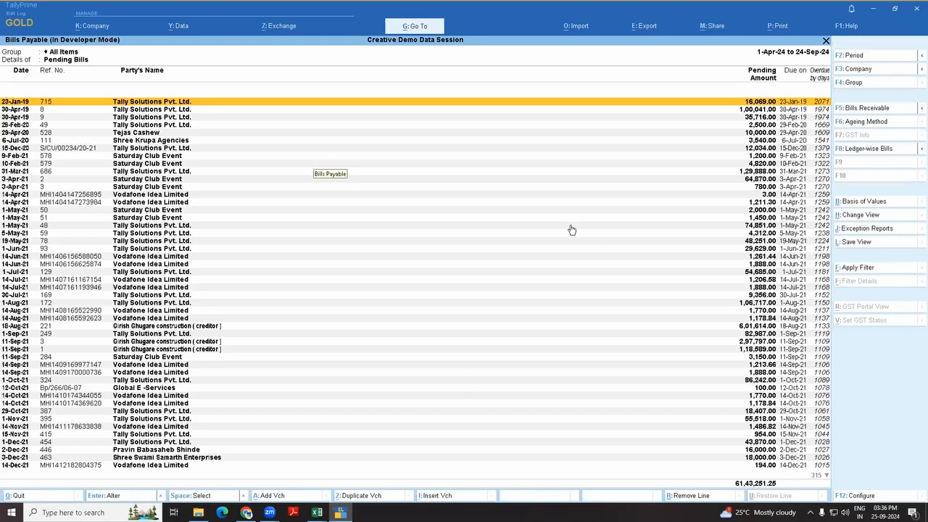
# Open the advanced filter for the Bills Payable report again and select Activity Type as the filter field.
pyautogui.click(861, 267)
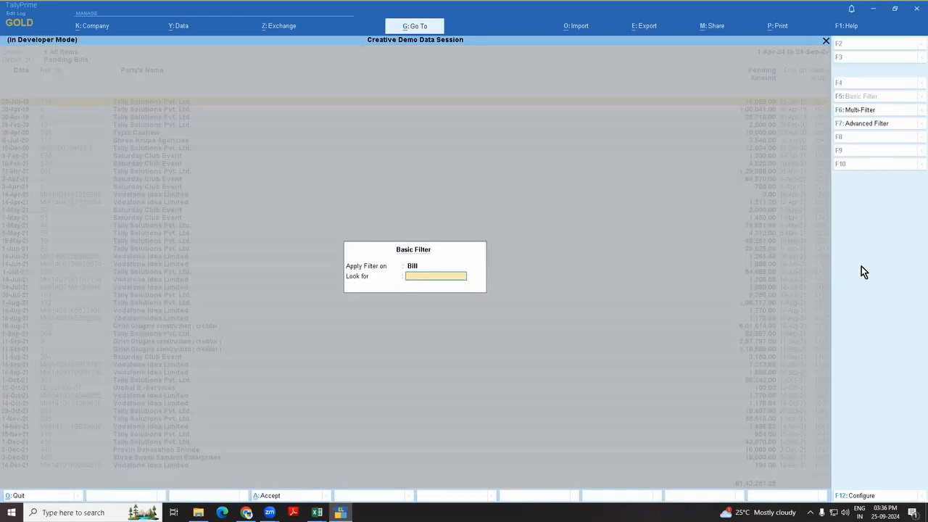
pyautogui.click(874, 125)
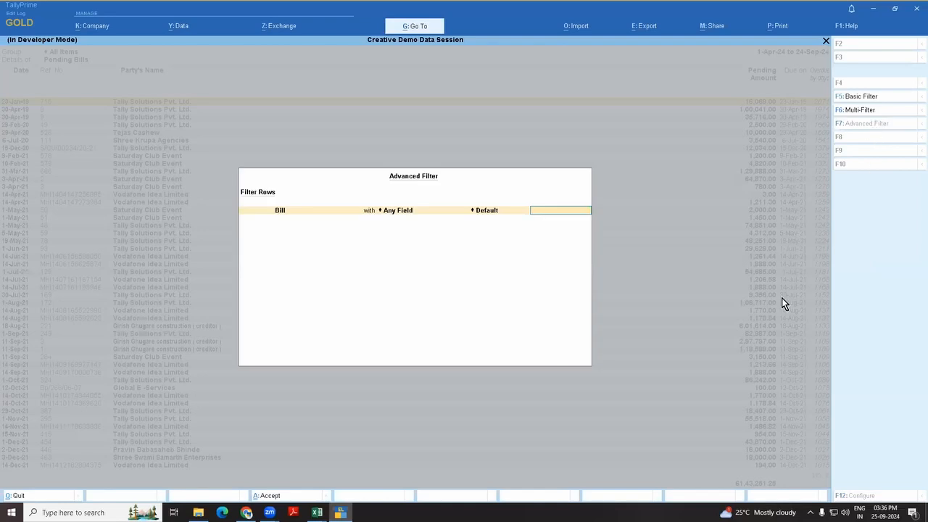
pyautogui.press('BackSpace')
pyautogui.press('BackSpace')
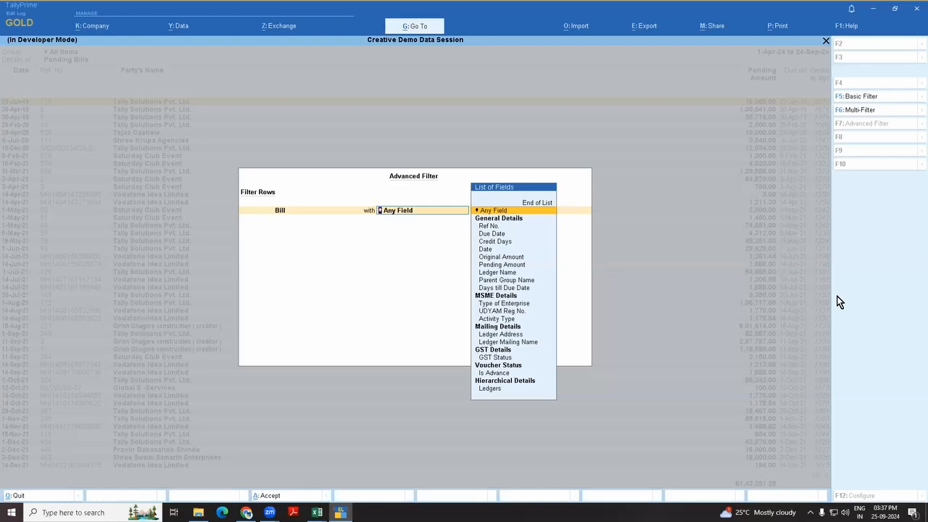
pyautogui.press('Down')
pyautogui.press('Down')
pyautogui.press('Down')
pyautogui.press('Down')
pyautogui.press('Down')
pyautogui.press('Down')
pyautogui.press('Down')
pyautogui.press('Down')
pyautogui.press('Down')
pyautogui.press('Down')
pyautogui.press('Down')
pyautogui.press('Down')
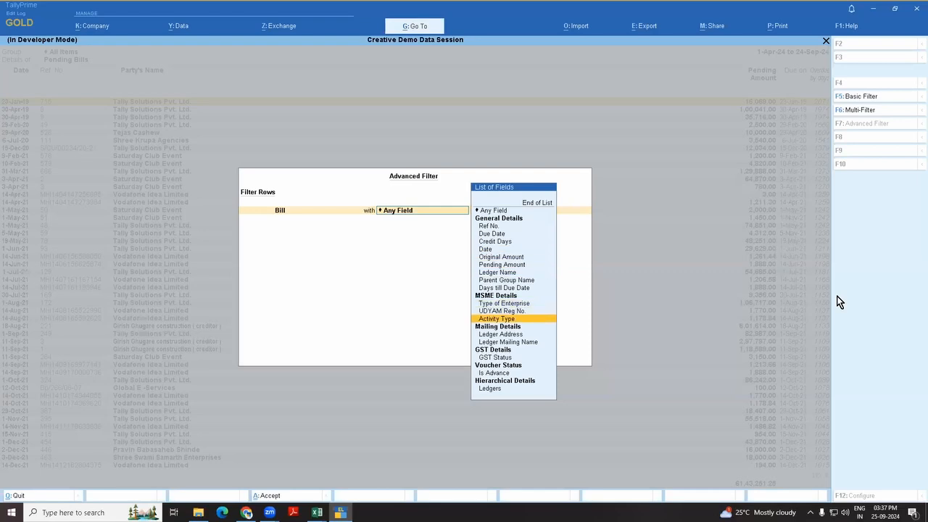
pyautogui.press('Return')
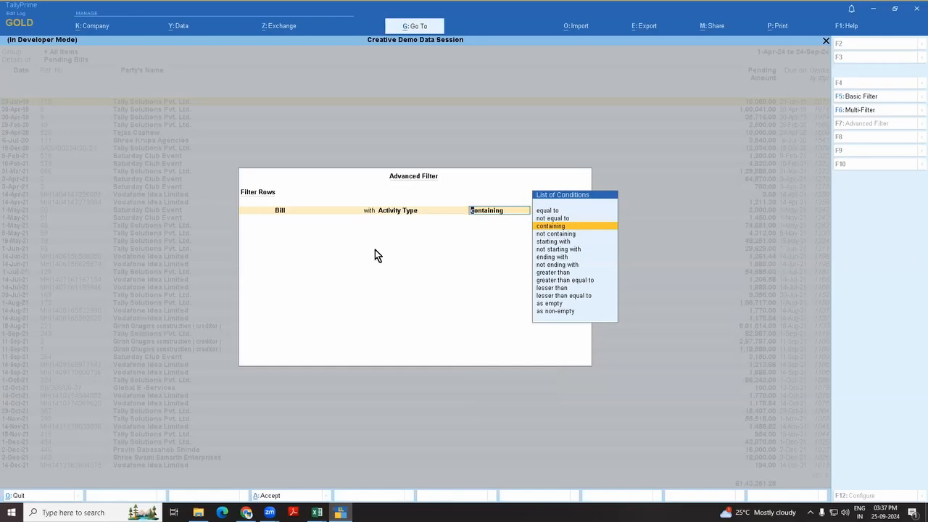
# Filter the Bills Payable report to bills whose activity type is equal to Services.
pyautogui.press('Up')
pyautogui.press('Up')
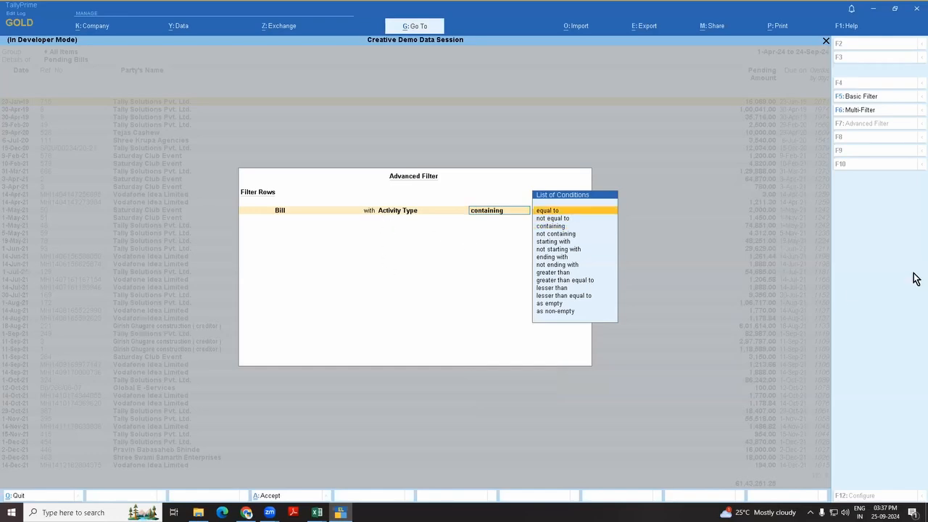
pyautogui.press('Return')
pyautogui.press('Down')
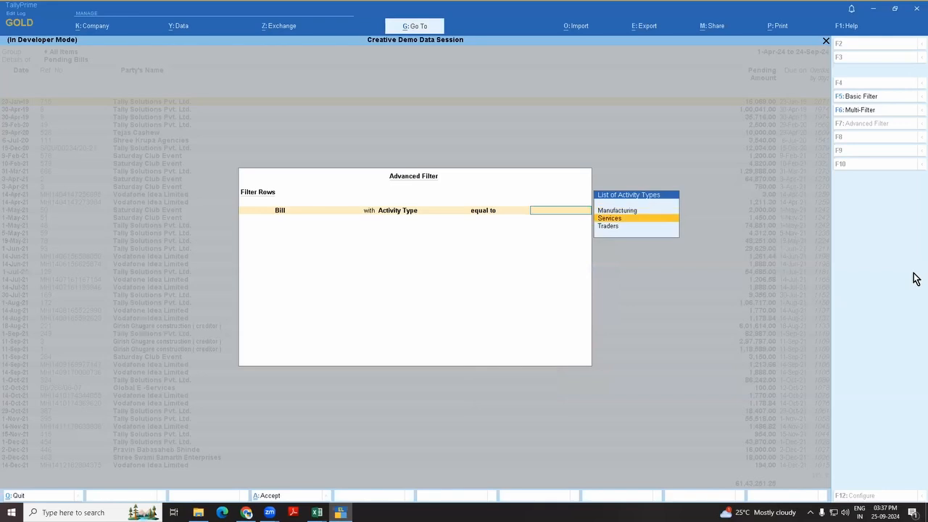
pyautogui.press('Return')
pyautogui.press('Return')
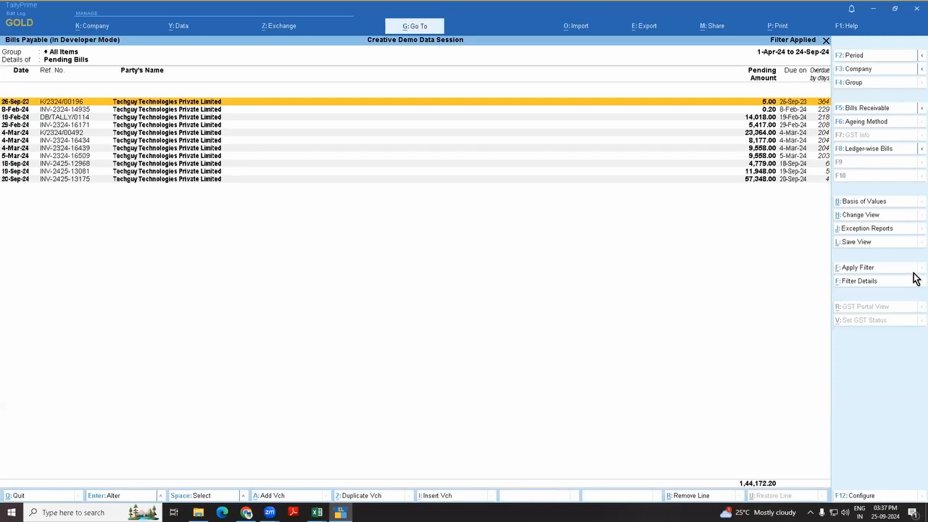
# Configure the filtered report to show the enterprise type for MSME parties and the UDYAM registration number.
pyautogui.press('F12')
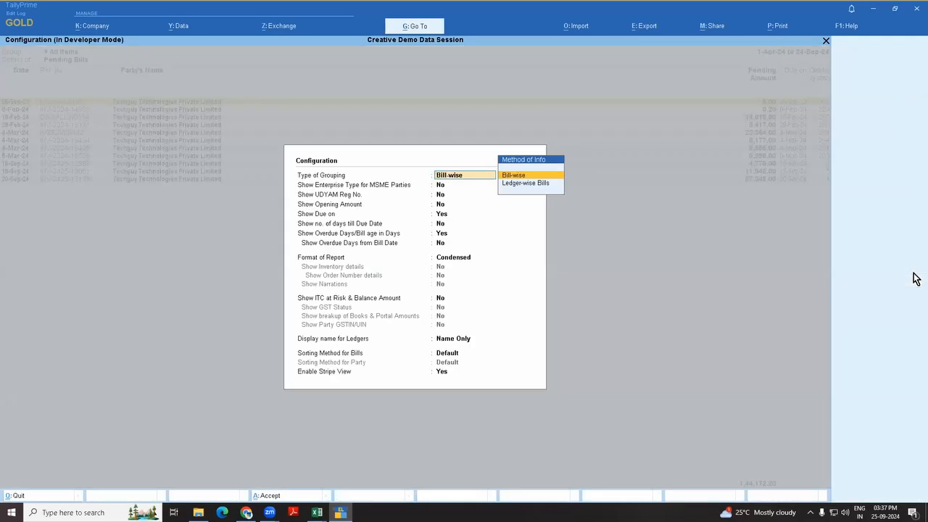
pyautogui.press('Return')
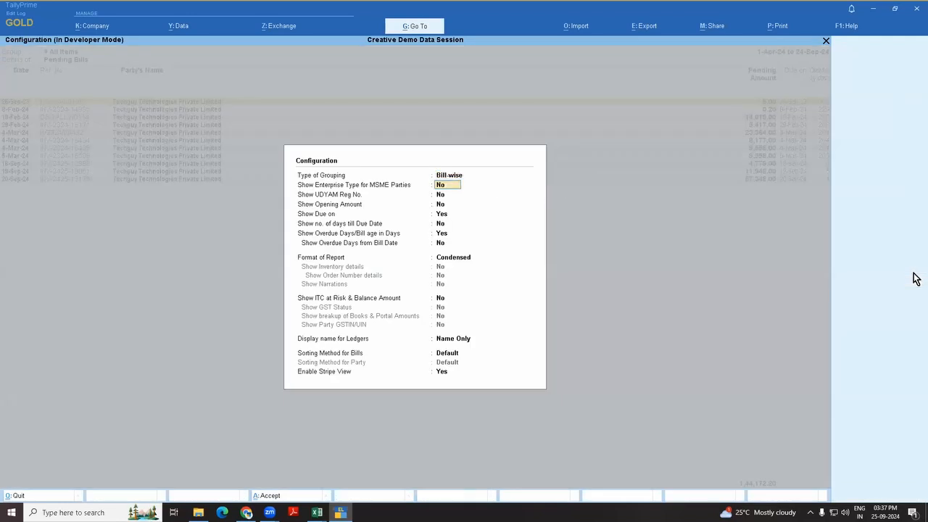
pyautogui.write('y')
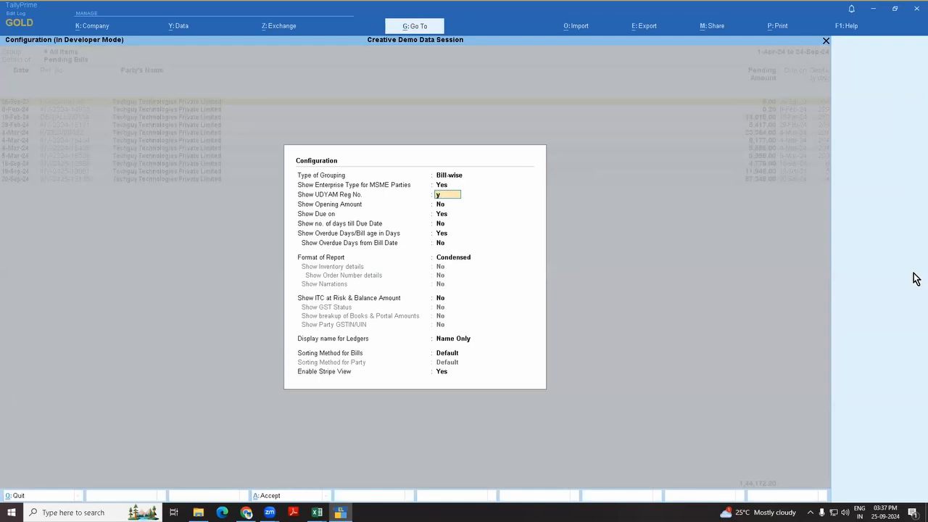
pyautogui.write('y')
pyautogui.press('Up')
pyautogui.press('Up')
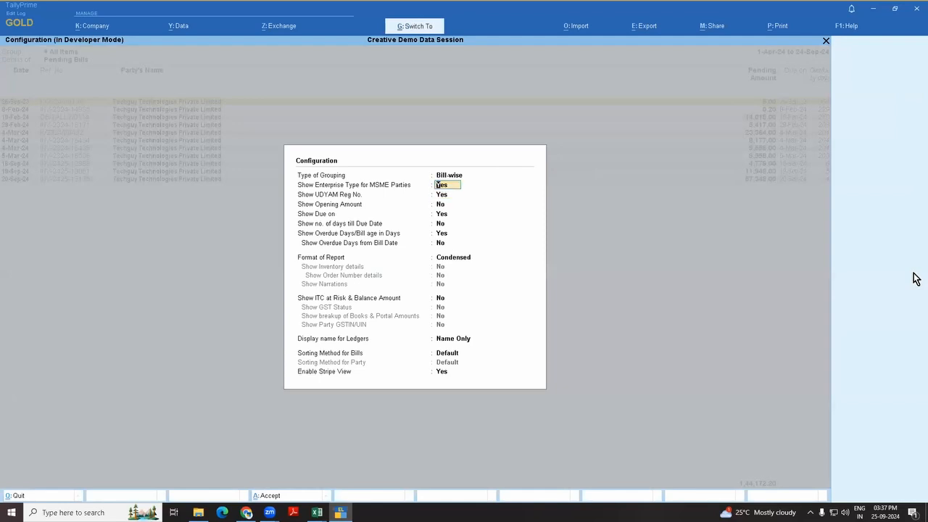
pyautogui.hotkey('ctrl', 'a')
# Go down through the filtered bills, and close the Bills Payable report to return to the Gateway of Tally.
pyautogui.press('Down')
pyautogui.press('Down')
pyautogui.press('Down')
pyautogui.press('Down')
pyautogui.press('Down')
pyautogui.press('Down')
pyautogui.press('Down')
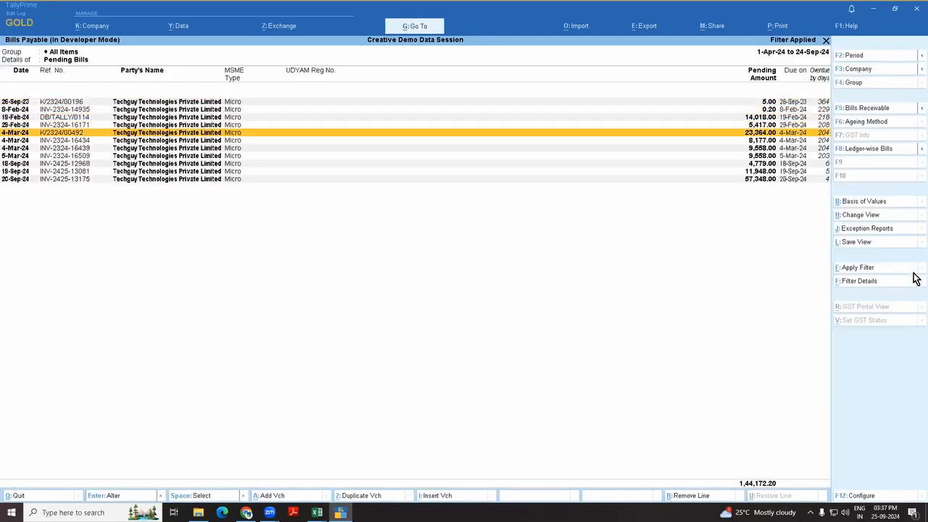
pyautogui.press('Down')
pyautogui.press('Down')
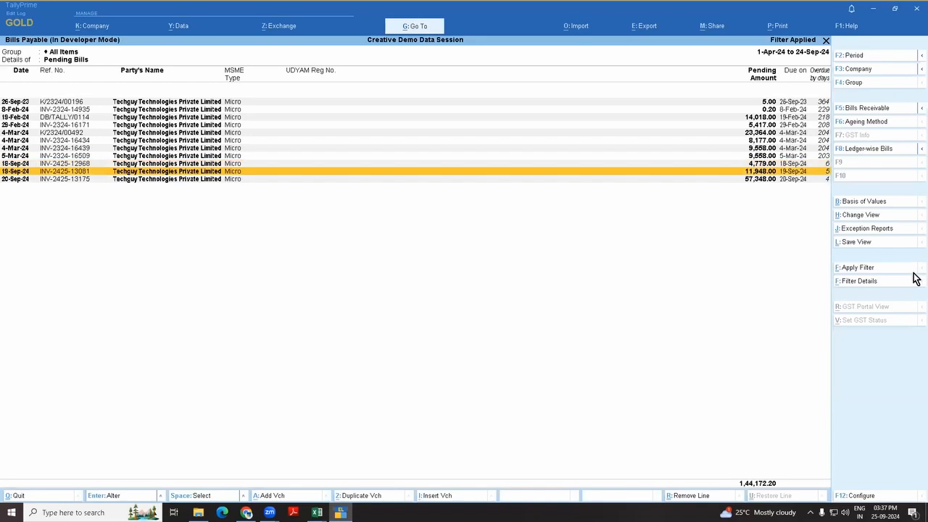
pyautogui.press('Escape')
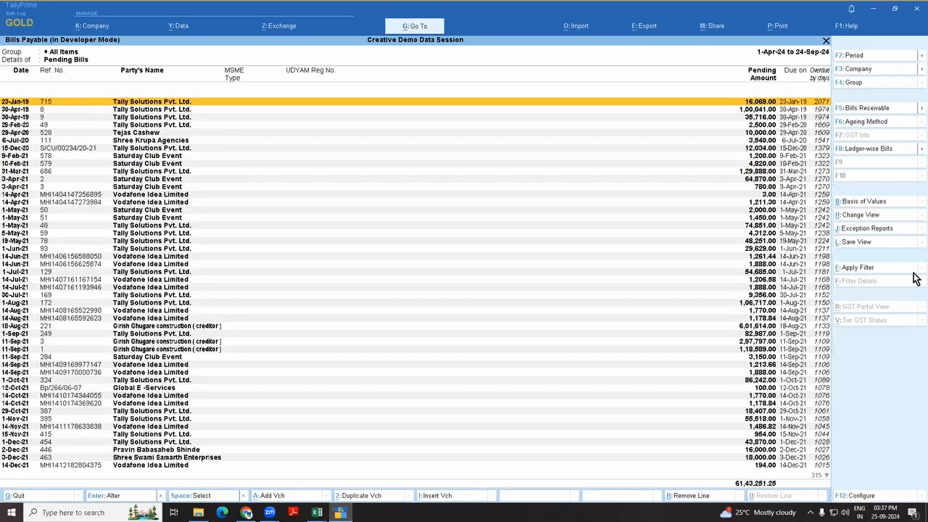
pyautogui.press('Escape')
pyautogui.press('Escape')
pyautogui.press('Escape')
pyautogui.press('Escape')
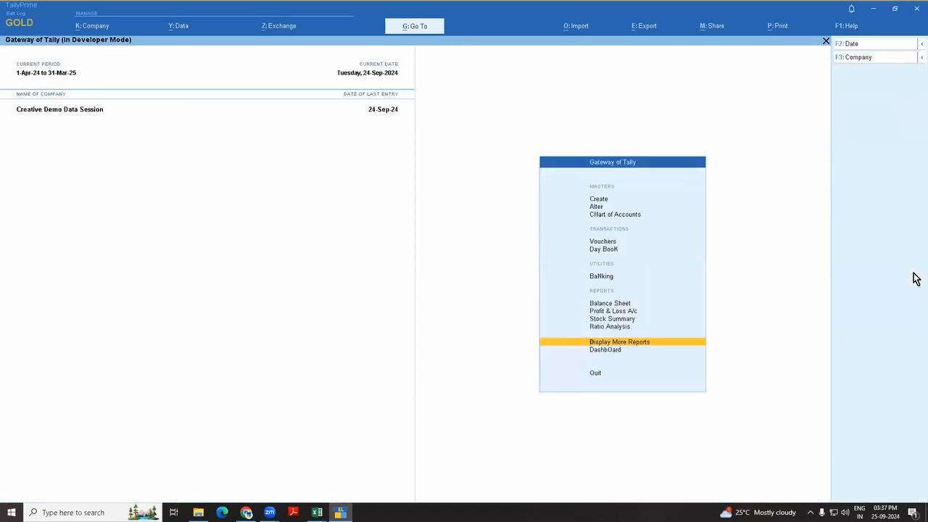
# Switch to the Excel checklist, highlight the "Apply filter, activity type = service" note in yellow, and select the "download GSTR 2B" topic.
pyautogui.hotkey('alt', 'Tab')
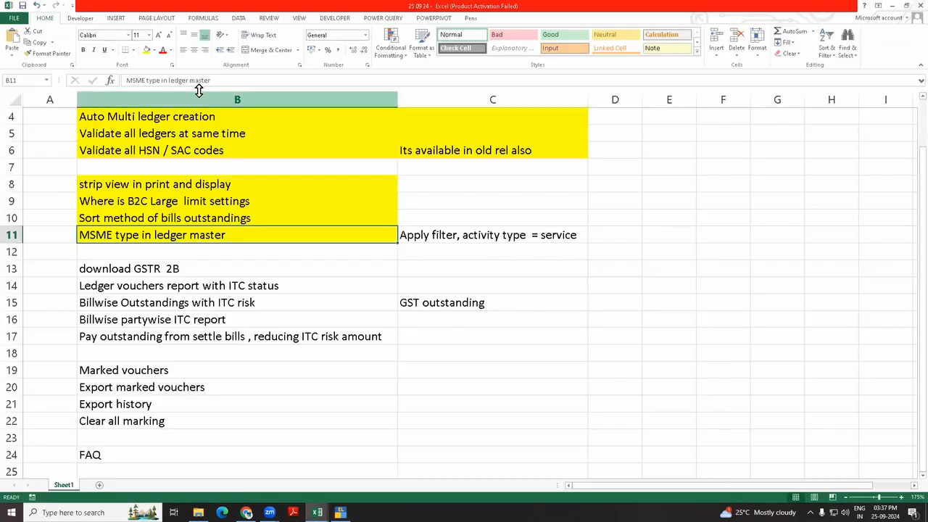
pyautogui.click(422, 237)
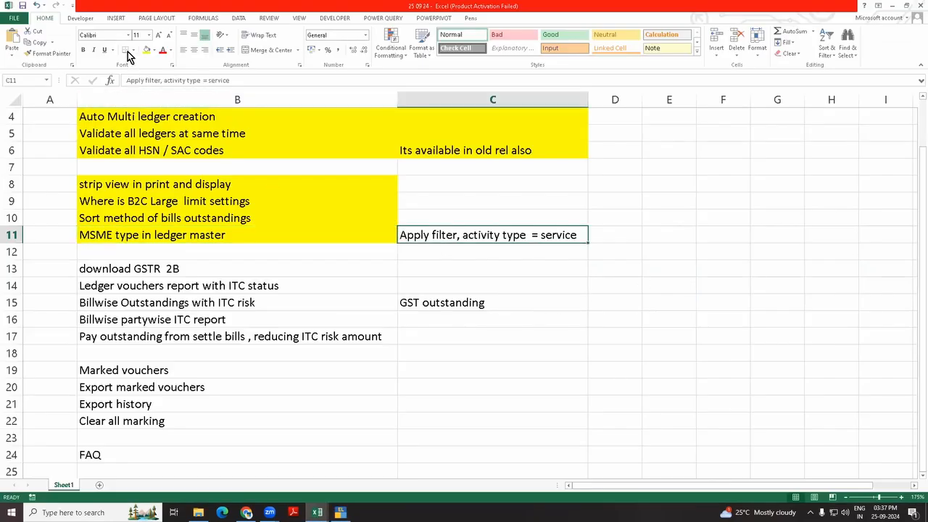
pyautogui.click(147, 50)
pyautogui.scroll(-2, 321, 310)
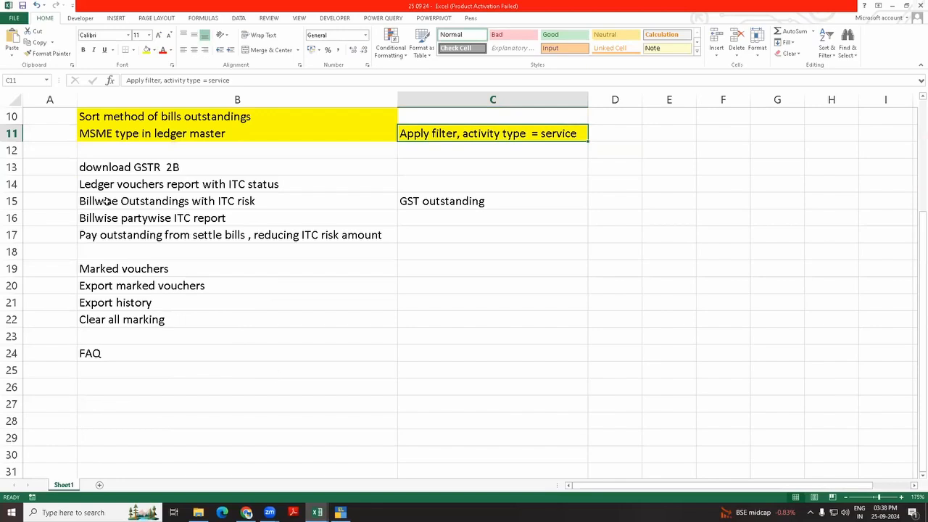
pyautogui.click(110, 170)
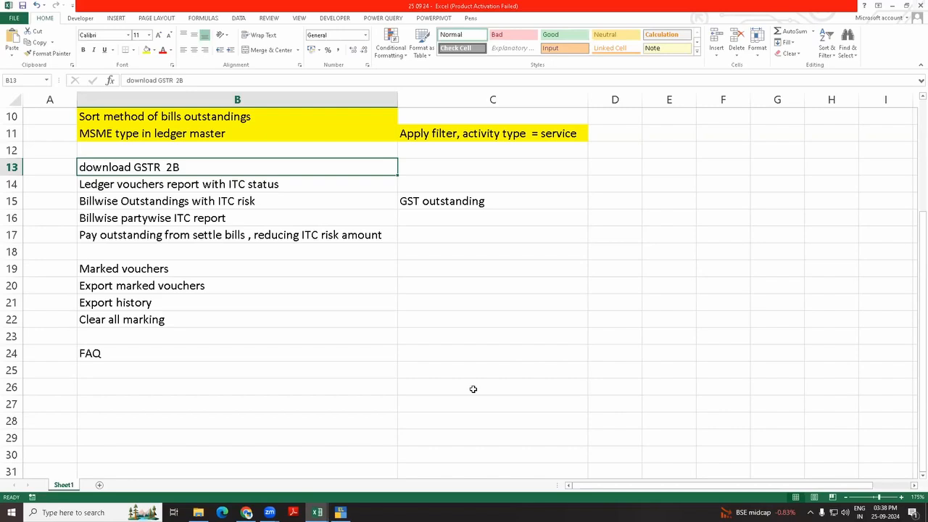
# Switch back to TallyPrime and restore its window to a smaller size, placed lower over the Excel checklist.
pyautogui.hotkey('alt', 'Tab')
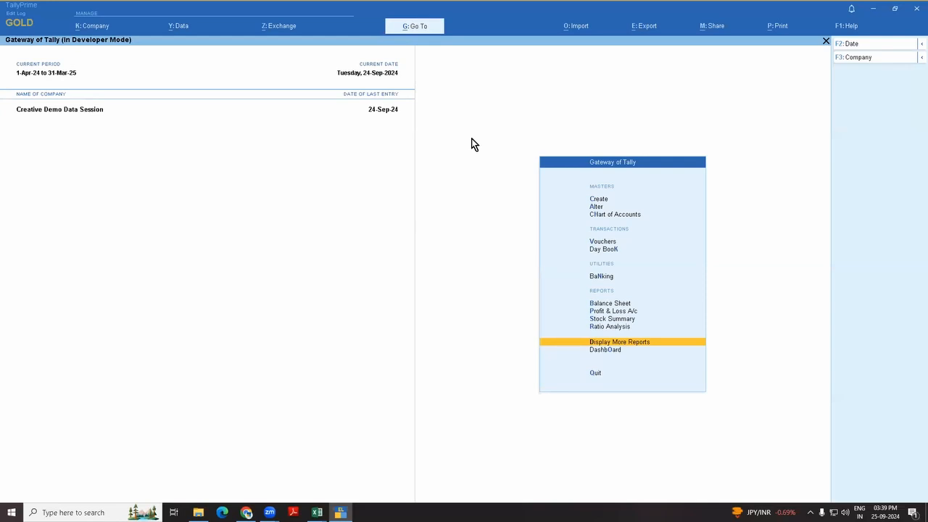
pyautogui.doubleClick(540, 16)
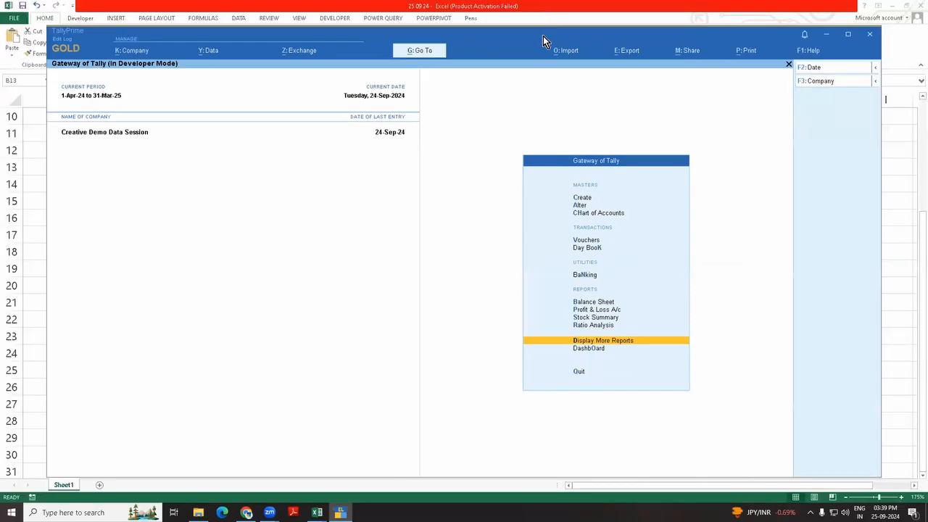
pyautogui.moveTo(543, 35); pyautogui.dragTo(520, 81)
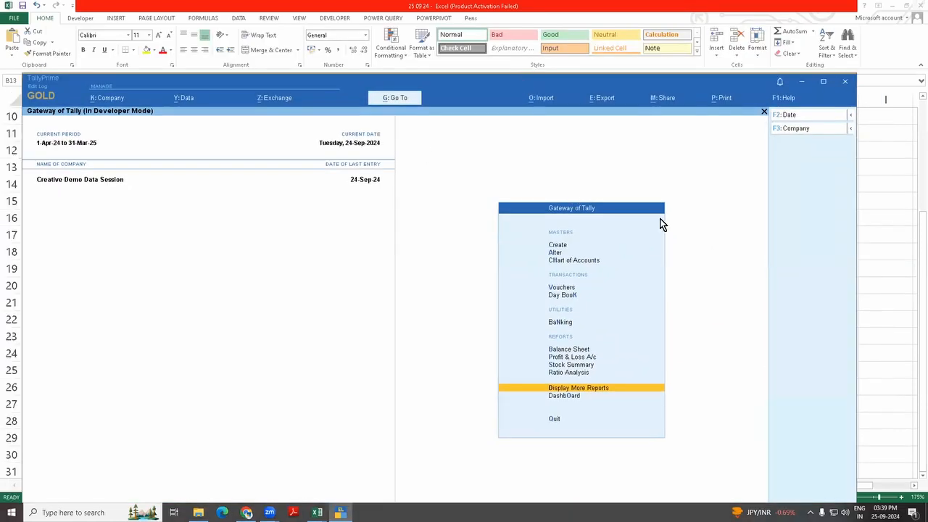
# Open the GST registration details from the company features, review the GSTR-1 periodicity, GST username and mode of filing, and accept the form.
pyautogui.press('F11')
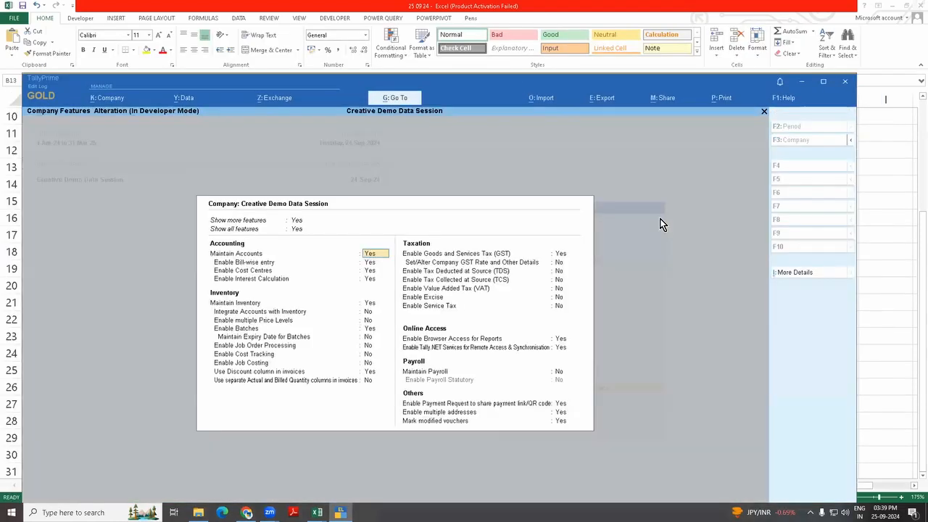
pyautogui.click(556, 256)
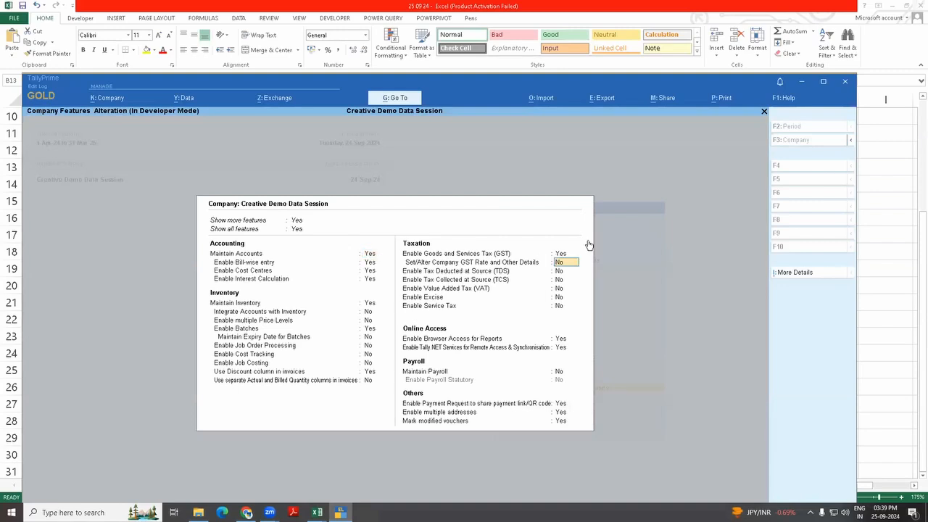
pyautogui.press('Return')
pyautogui.press('Return')
pyautogui.press('Return')
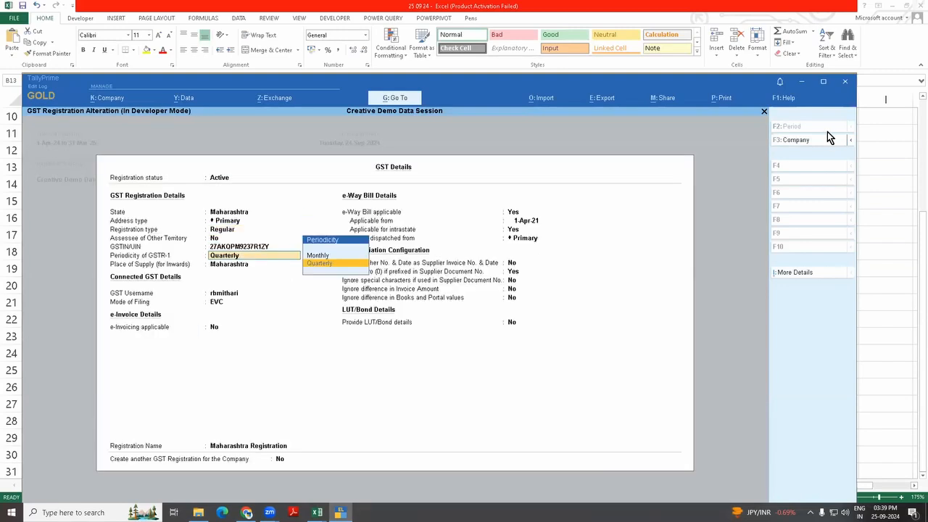
pyautogui.press('Return')
pyautogui.press('Return')
pyautogui.press('Return')
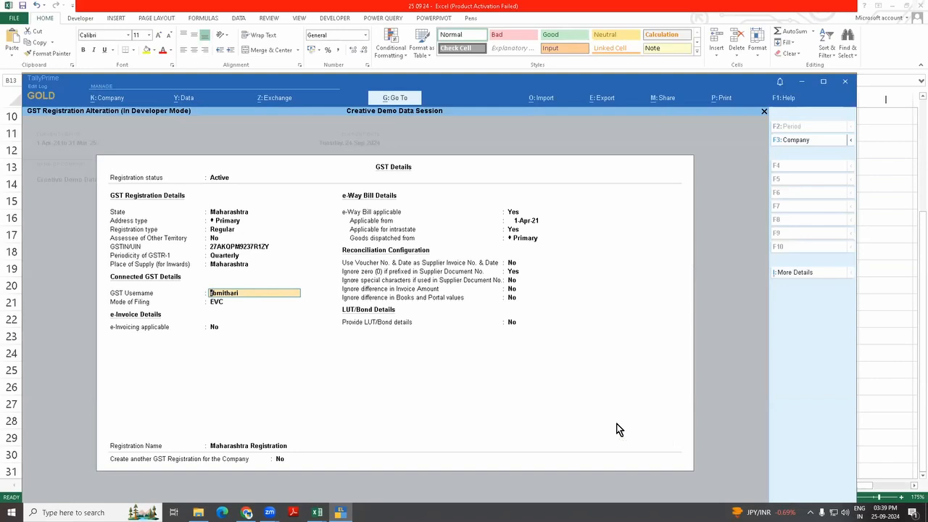
pyautogui.press('Return')
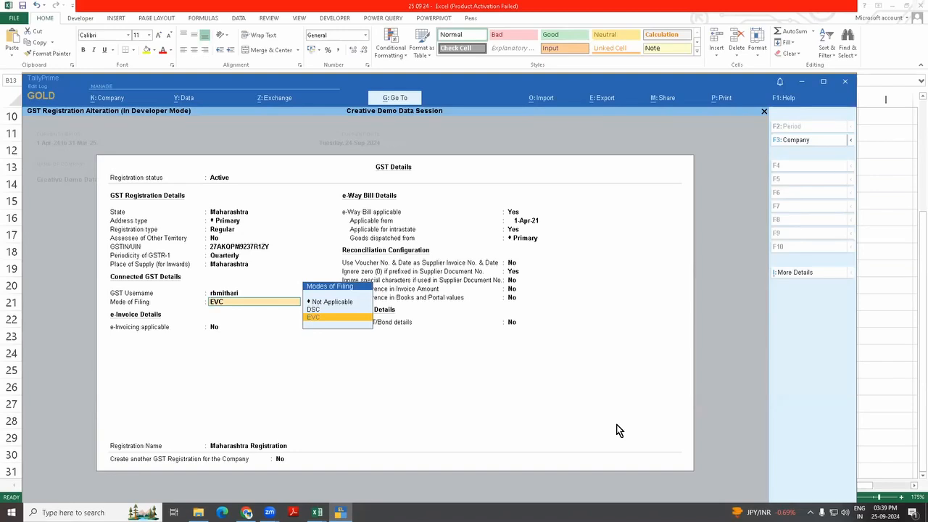
pyautogui.press('Return')
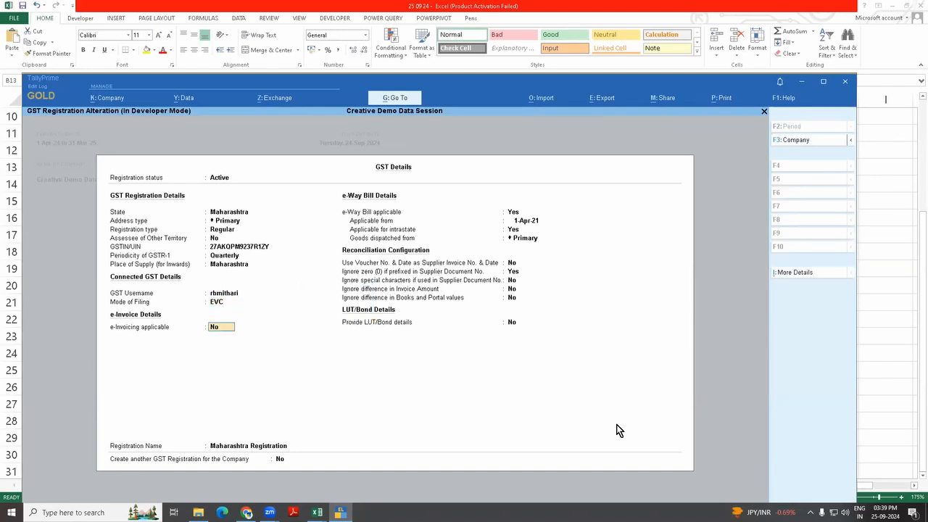
pyautogui.hotkey('ctrl', 'a')
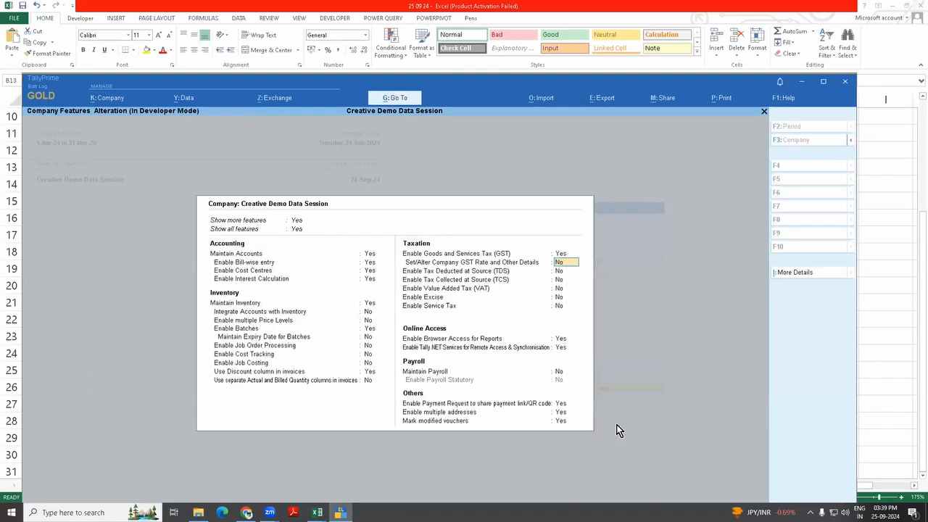
# Reopen the GST registration details to review the GSTIN and GST username fields, and quit to the Gateway of Tally without saving.
pyautogui.press('y')
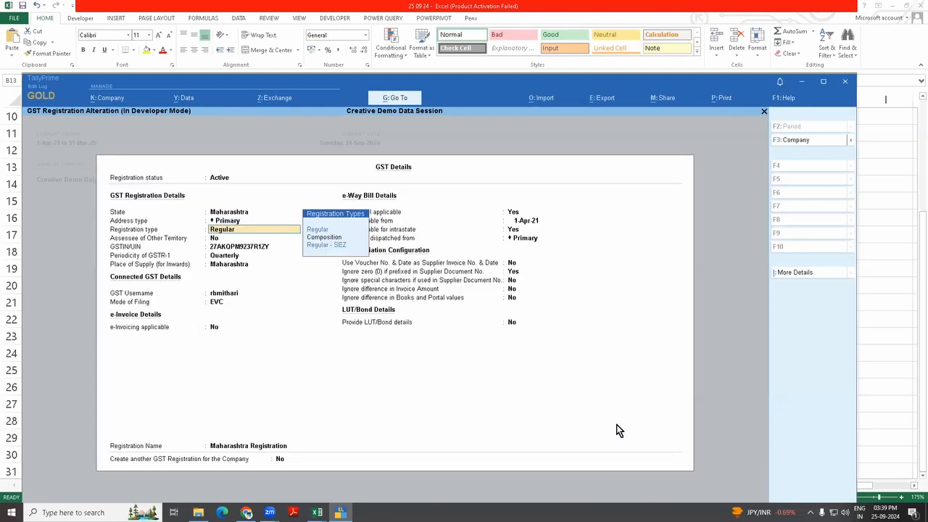
pyautogui.click(219, 248)
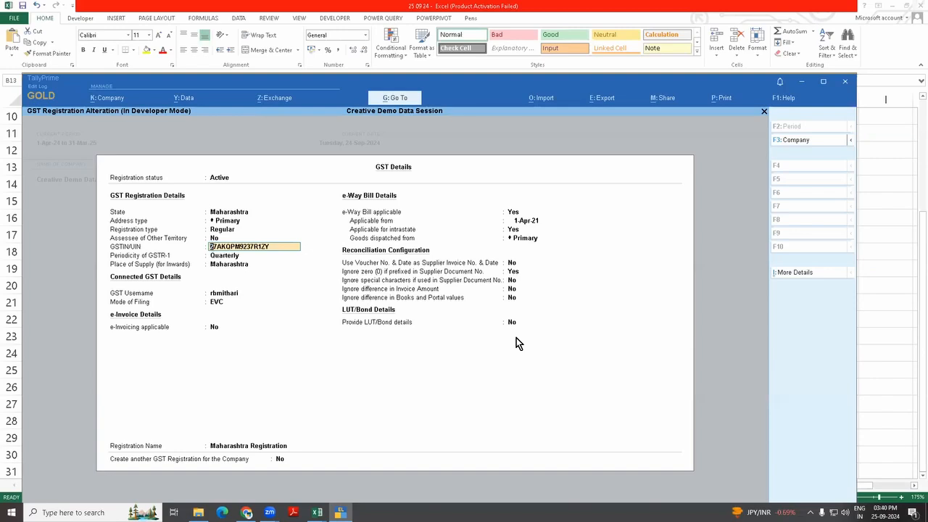
pyautogui.press('Return')
pyautogui.press('Return')
pyautogui.press('Return')
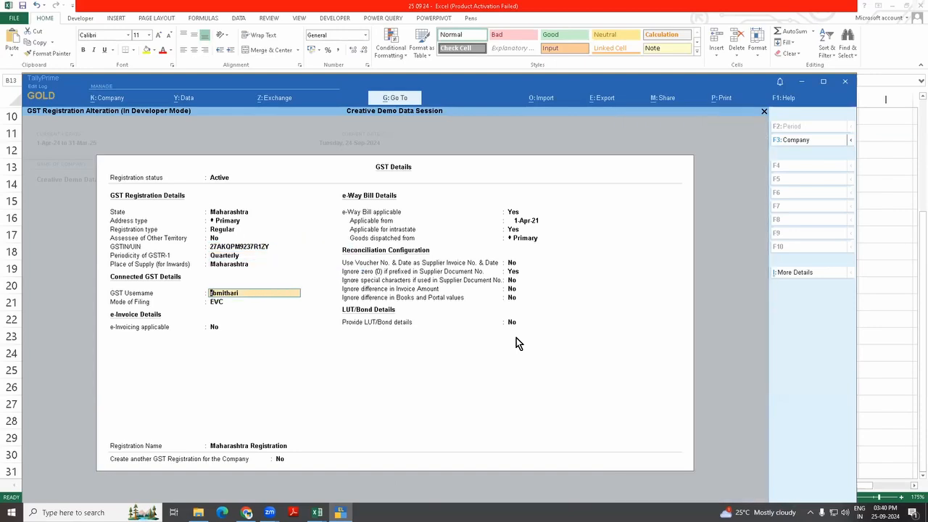
pyautogui.press('Escape')
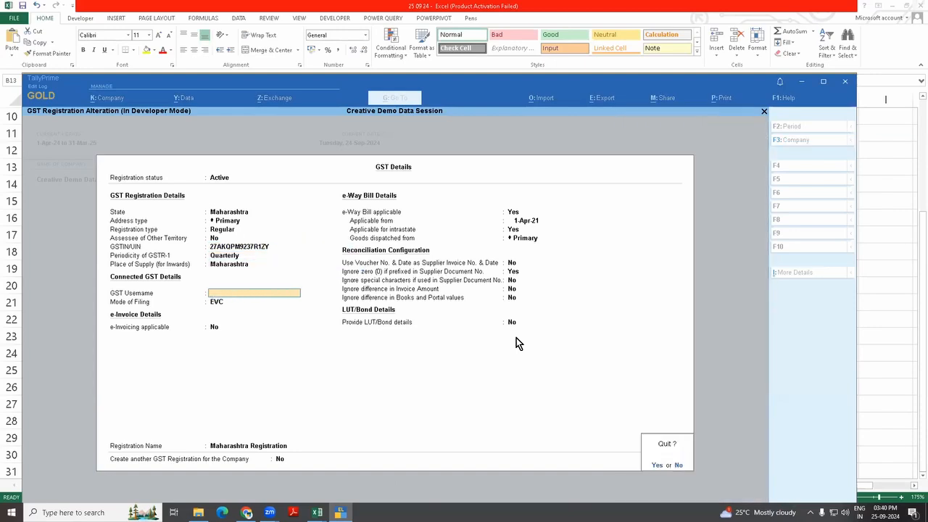
pyautogui.press('Return')
pyautogui.press('Escape')
pyautogui.press('Escape')
pyautogui.press('Return')
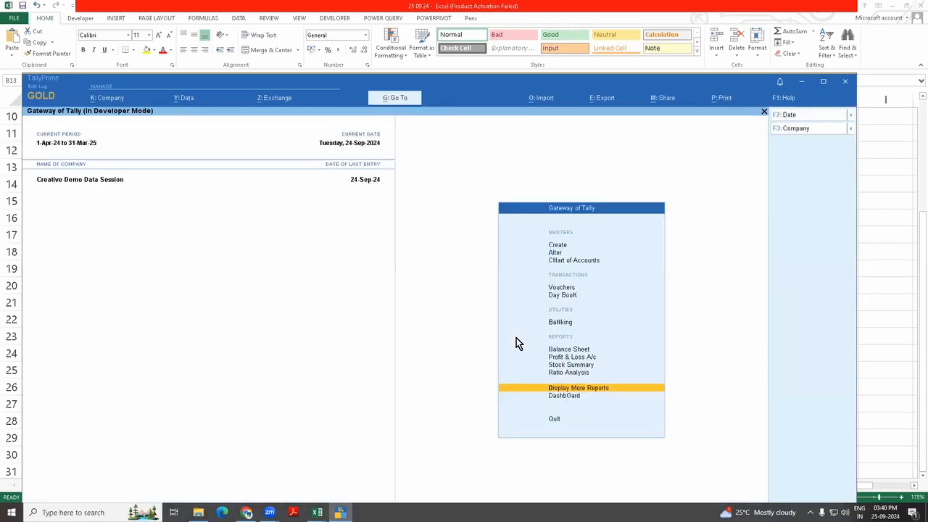
# Go through the GST exchange options for login, e-Way Bill and uploading returns, and open Download GST Returns.
pyautogui.click(266, 100)
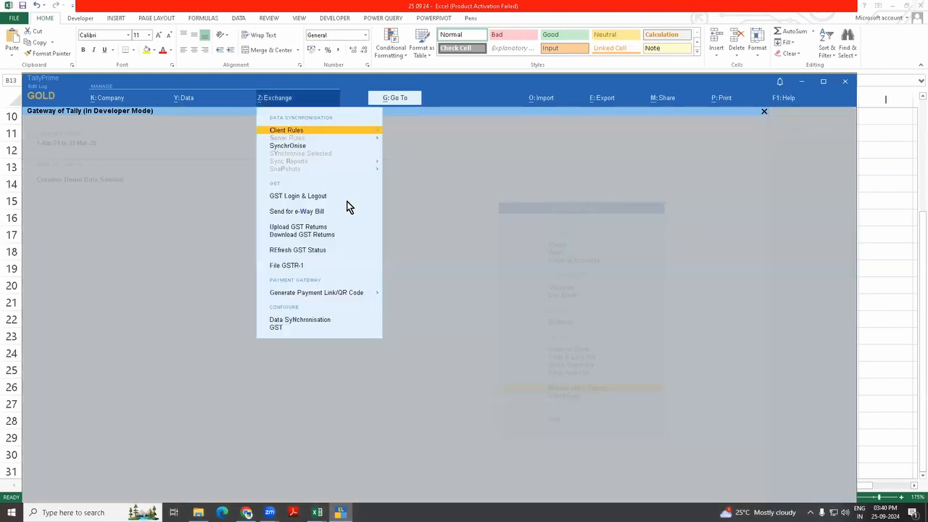
pyautogui.press('Down')
pyautogui.press('Down')
pyautogui.press('Down')
pyautogui.press('Up')
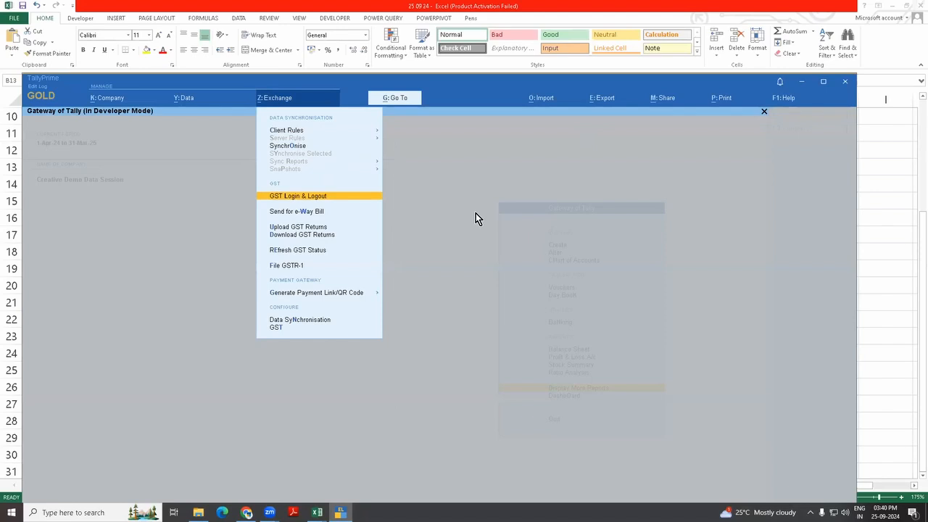
pyautogui.press('Down')
pyautogui.press('Down')
pyautogui.press('Down')
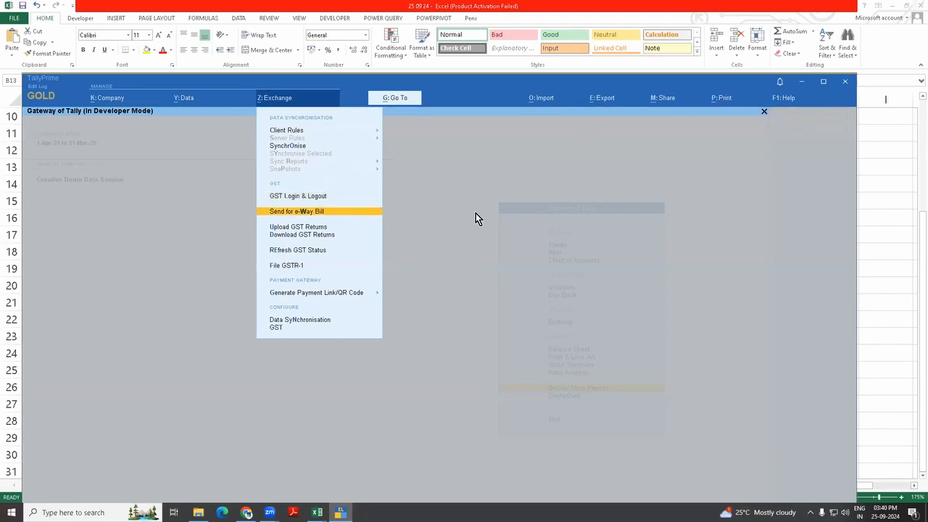
pyautogui.press('Up')
pyautogui.press('Down')
pyautogui.press('Up')
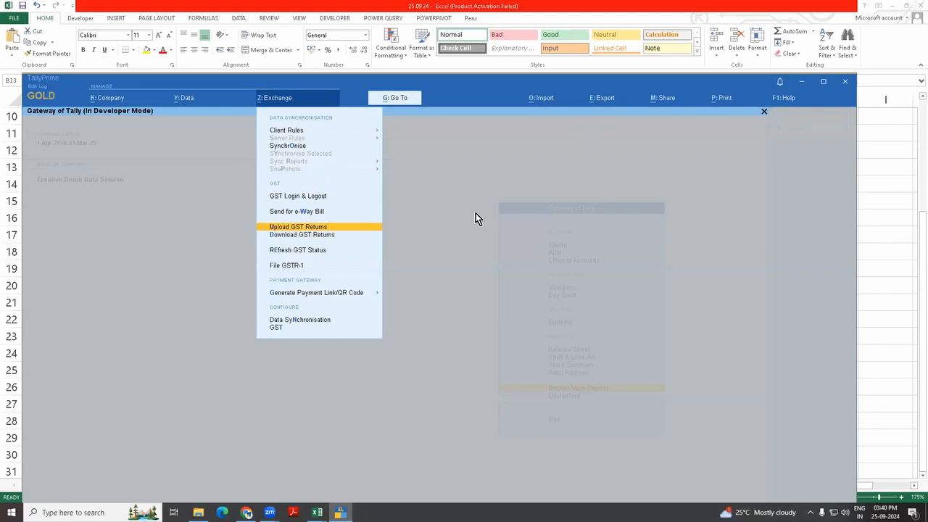
pyautogui.press('Down')
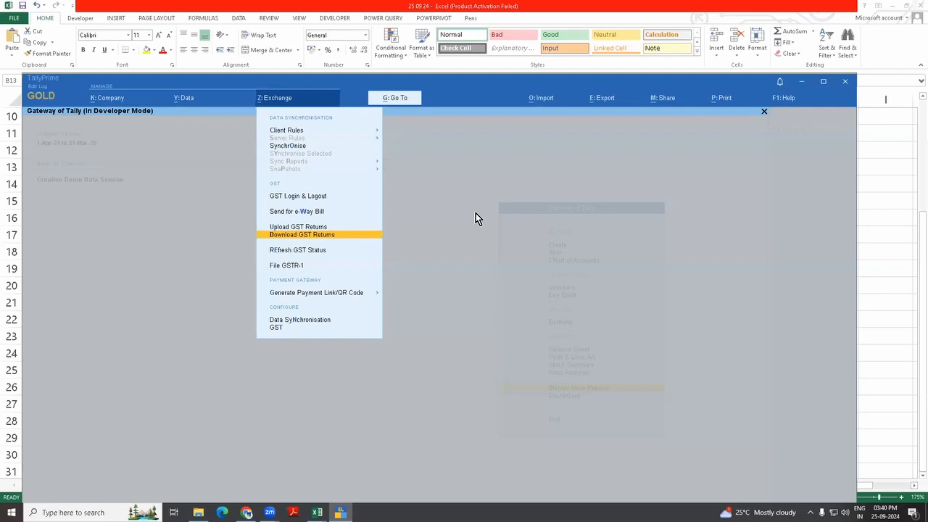
pyautogui.press('Return')
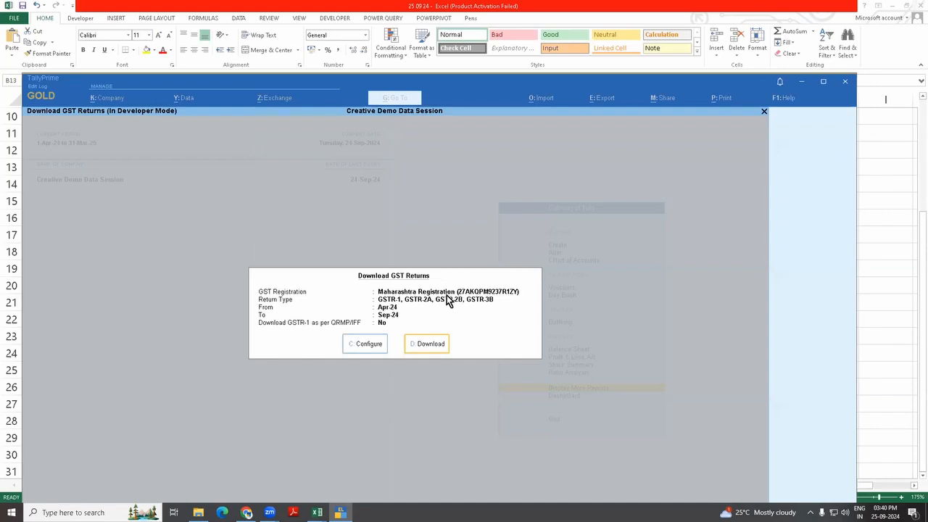
# Configure the GST returns download to include only the GSTR-2B return type.
pyautogui.click(369, 345)
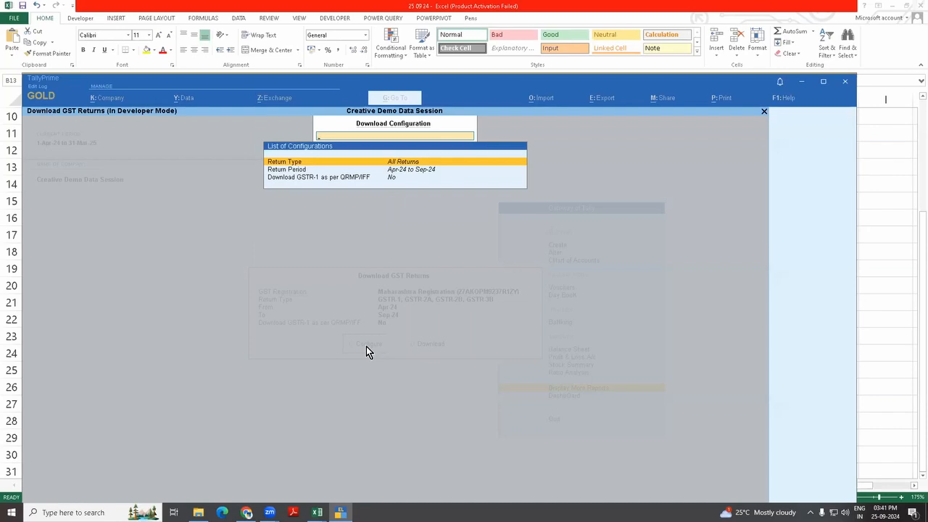
pyautogui.press('Return')
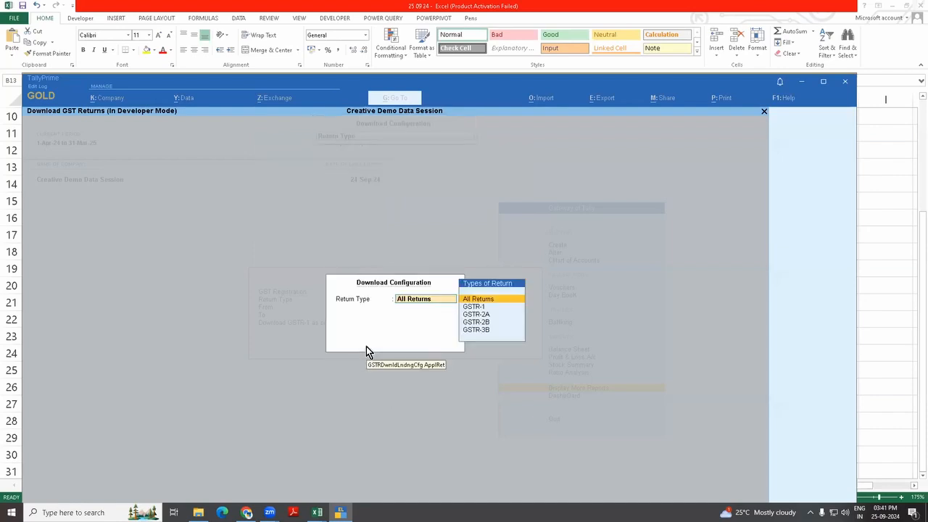
pyautogui.press('Down')
pyautogui.press('Down')
pyautogui.press('Down')
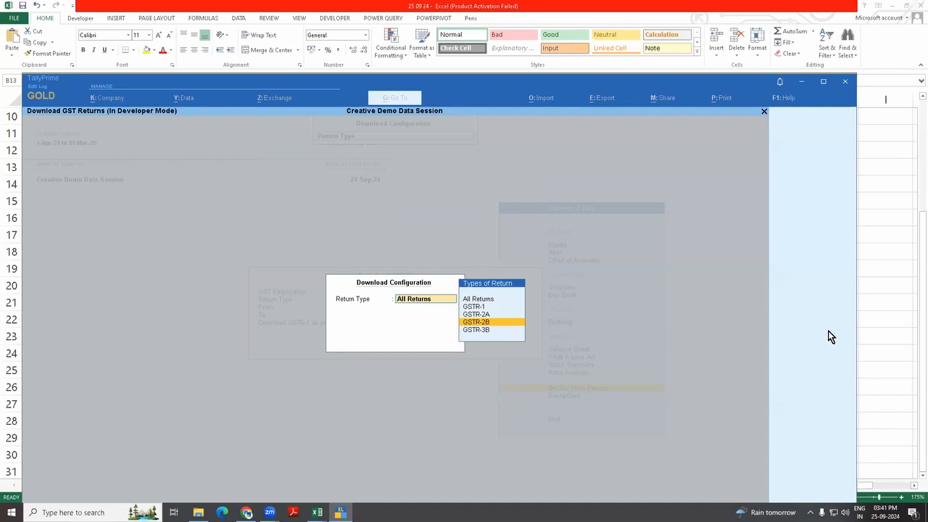
pyautogui.press('Return')
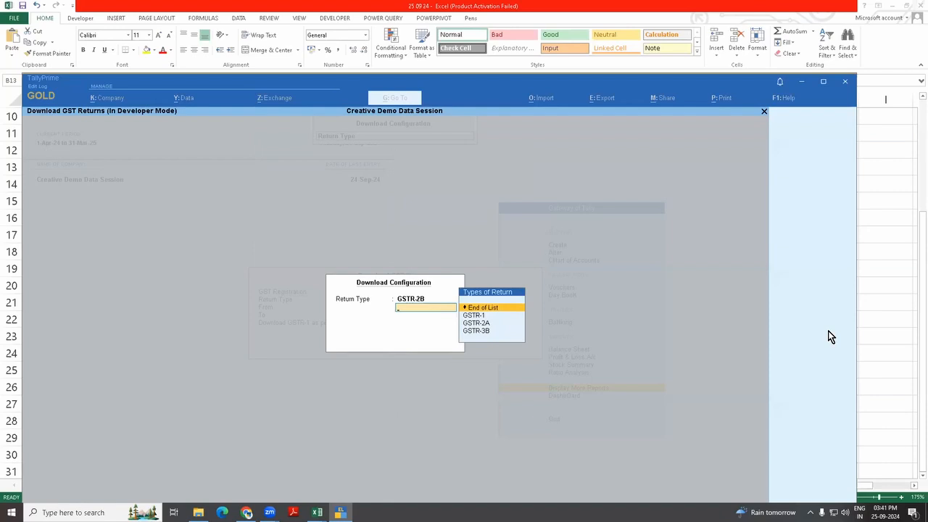
pyautogui.press('Return')
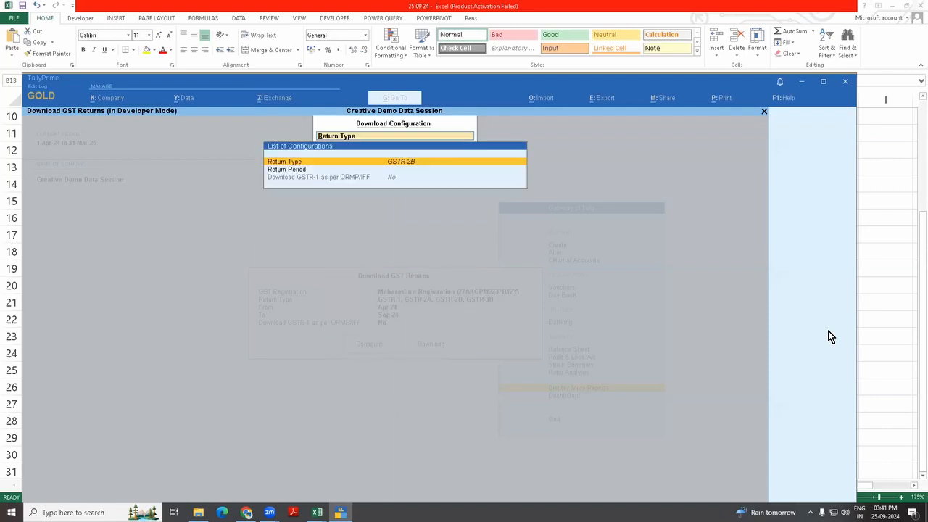
# Set the return period for the GSTR-2B download from 1.6.24 to 30.6.24.
pyautogui.press('Down')
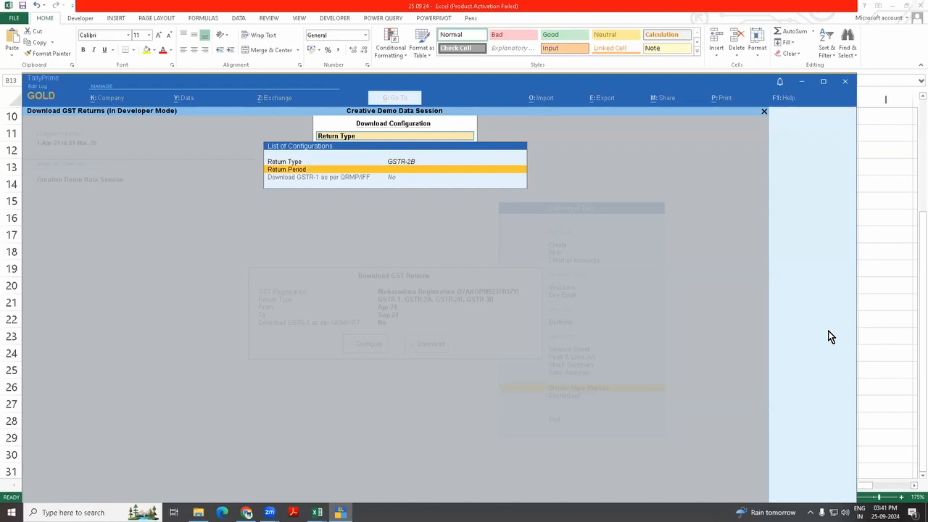
pyautogui.press('Return')
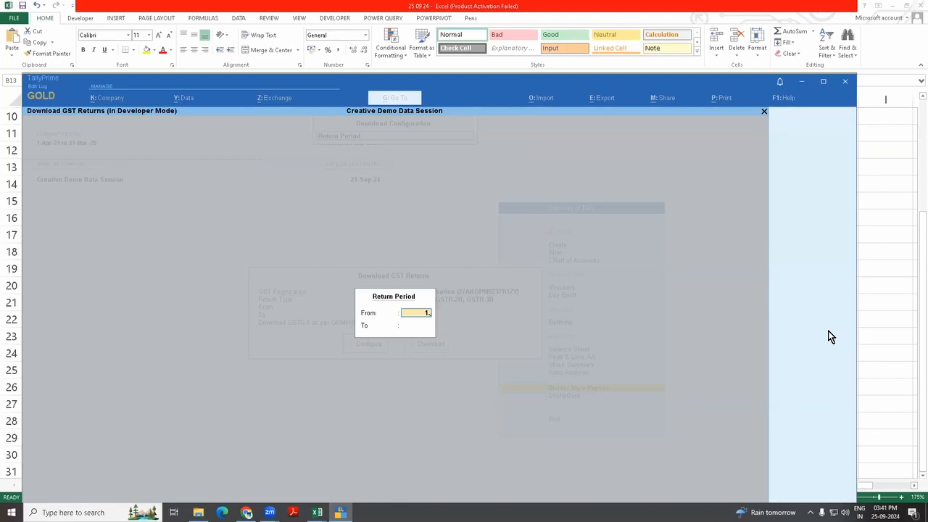
pyautogui.write('1.6.24')
pyautogui.press('Return')
pyautogui.write('30.6.24')
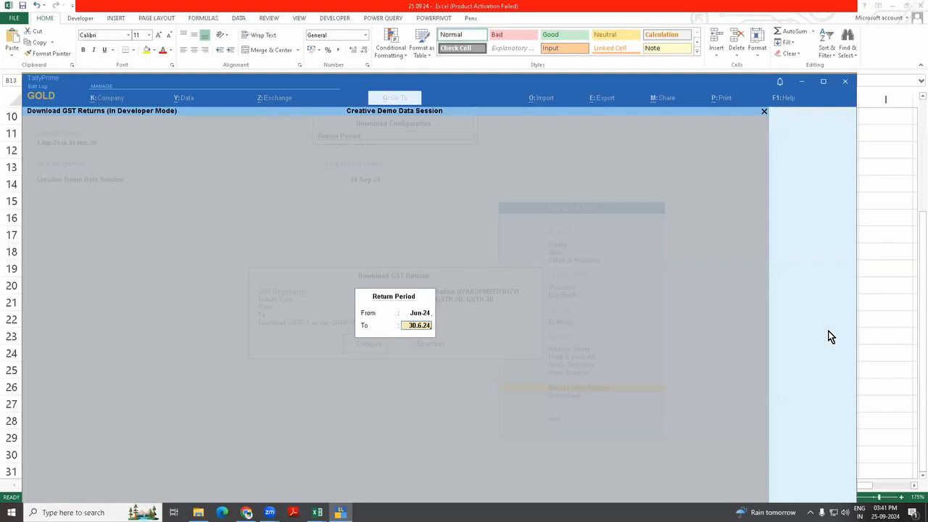
pyautogui.press('Return')
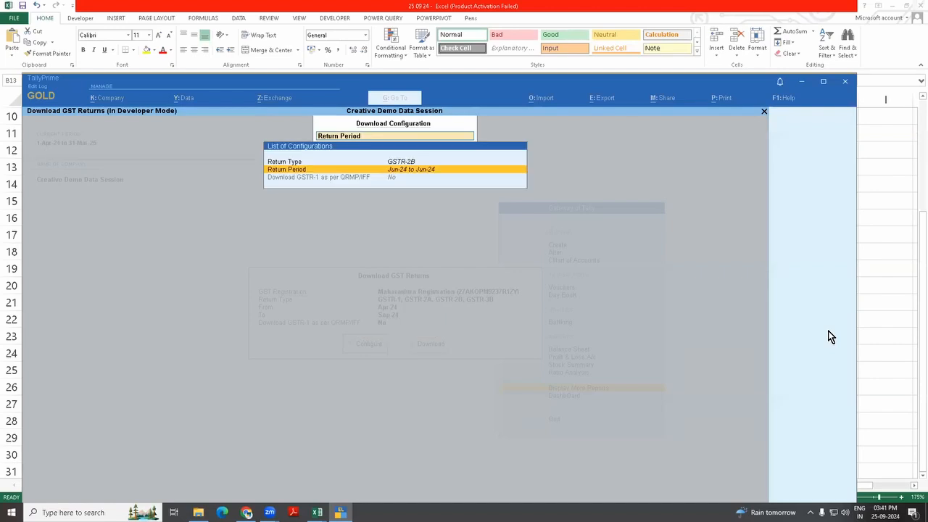
pyautogui.press('Down')
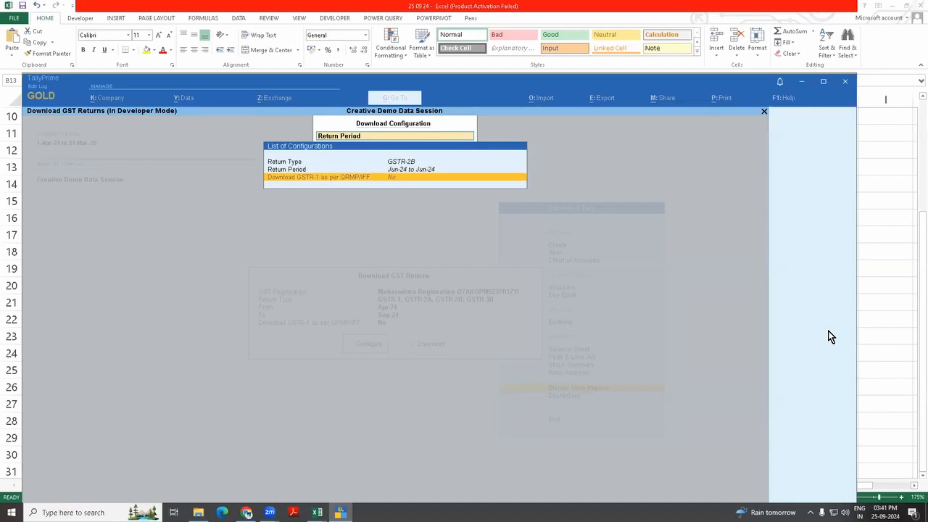
# Close the download configuration, start the GSTR-2B download, and agree to override the data already downloaded.
pyautogui.press('Up')
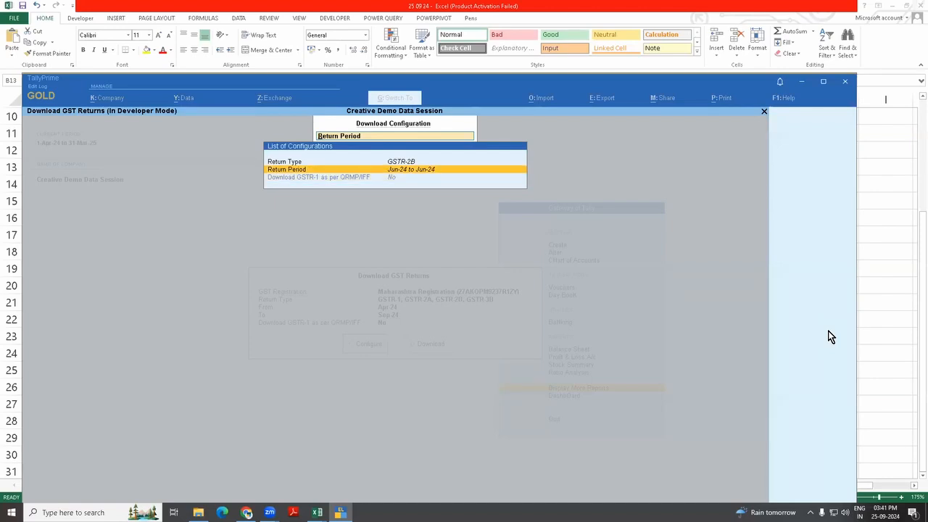
pyautogui.press('Escape')
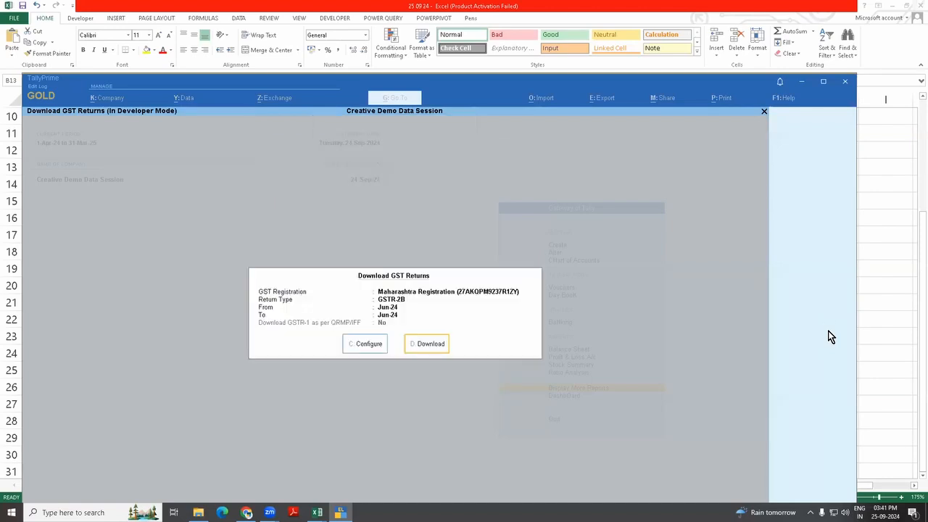
pyautogui.click(425, 345)
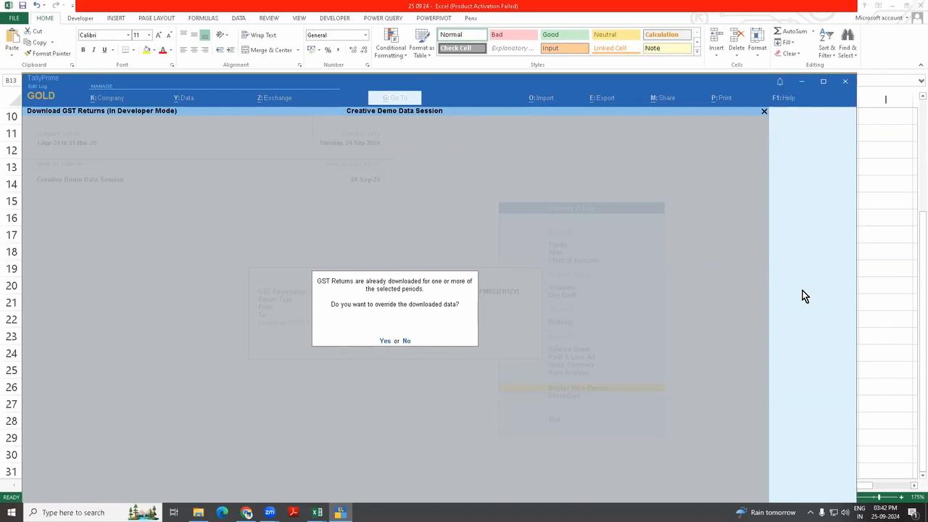
pyautogui.press('y')
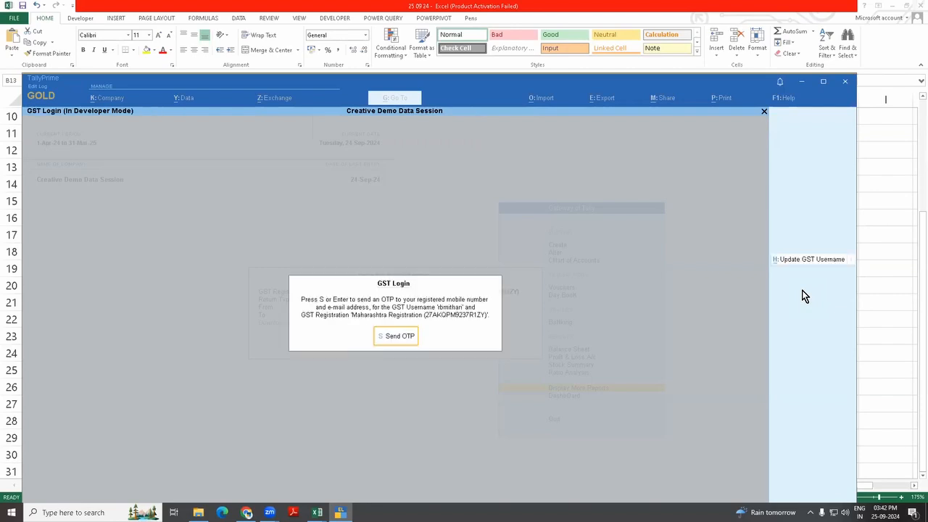
# Request the GST login OTP, enter the OTP to complete the download, and return to the Gateway of Tally.
pyautogui.click(396, 338)
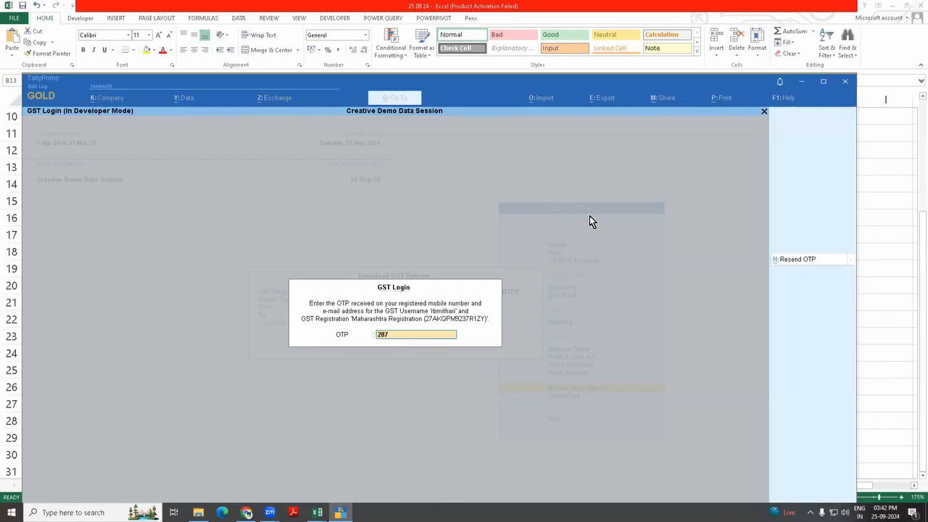
pyautogui.press('Return')
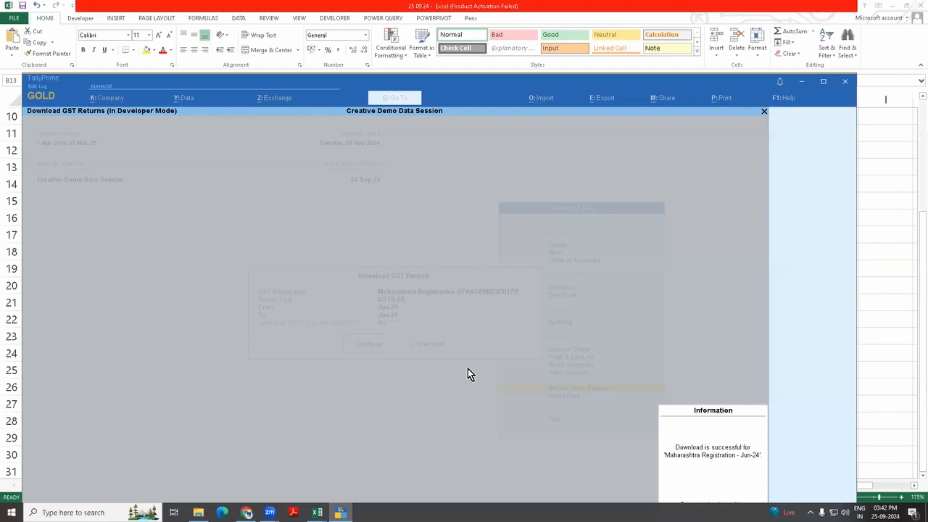
pyautogui.press('Escape')
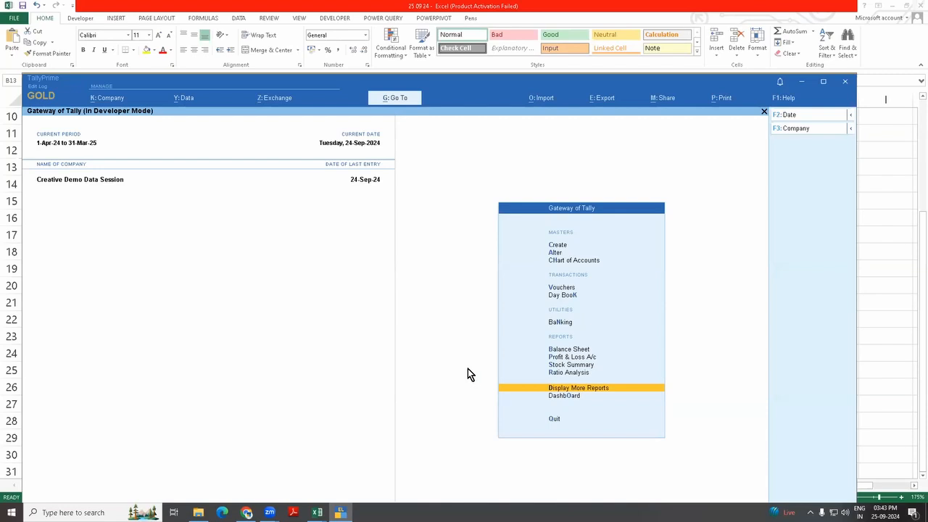
# Open the GSTR-2B Reconciliation report from the statutory GST reports.
pyautogui.press('d')
pyautogui.press('u')
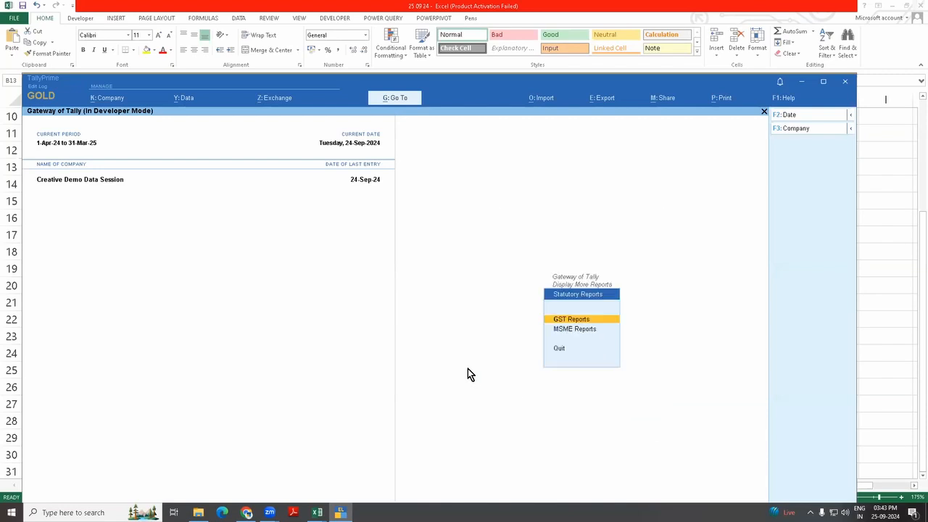
pyautogui.press('Return')
pyautogui.press('Down')
pyautogui.press('Down')
pyautogui.press('Down')
pyautogui.press('Down')
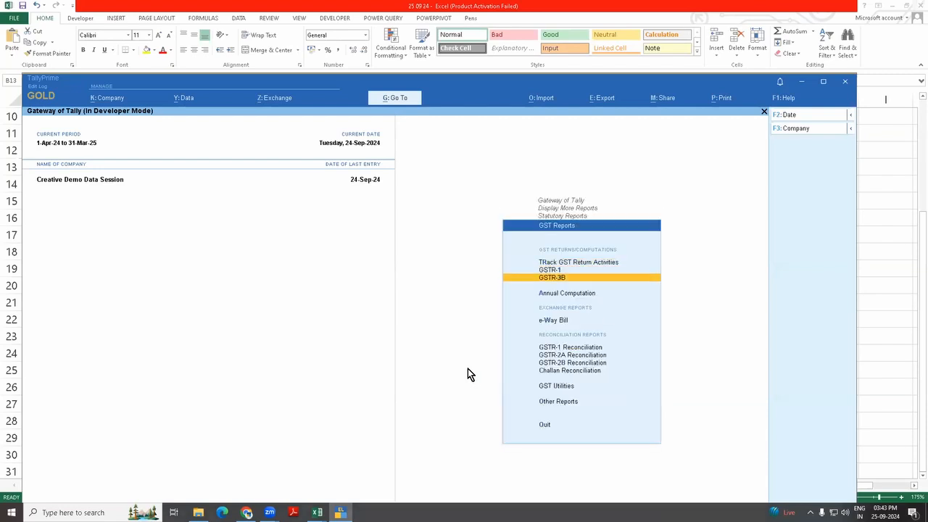
pyautogui.press('Down')
pyautogui.press('Down')
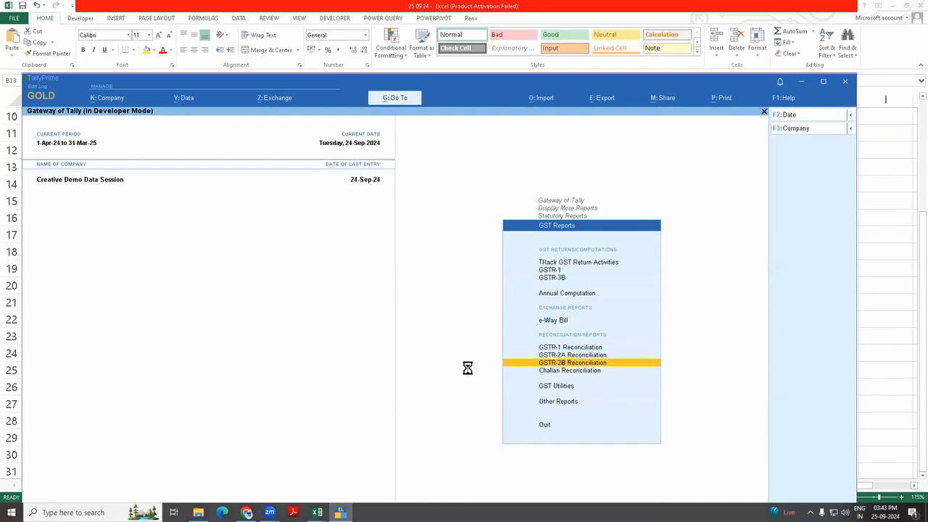
pyautogui.press('Return')
# Change the reconciliation report's period to run from 1.6 to 30.6.
pyautogui.press('F2')
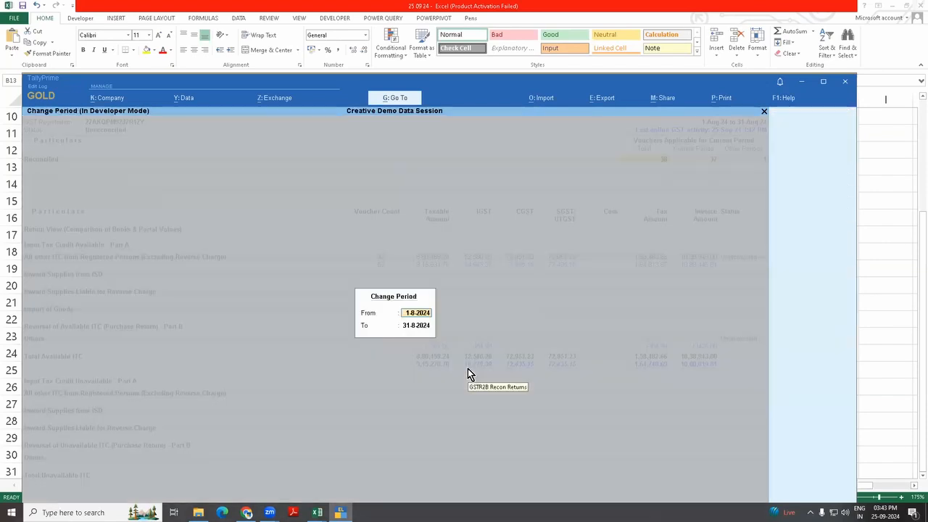
pyautogui.write('1.6')
pyautogui.press('Return')
pyautogui.write('30.6')
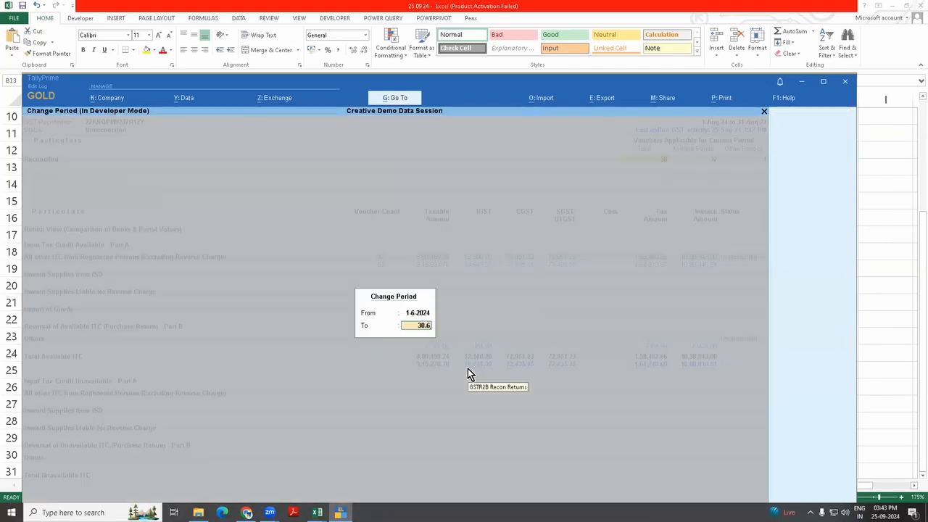
pyautogui.press('Return')
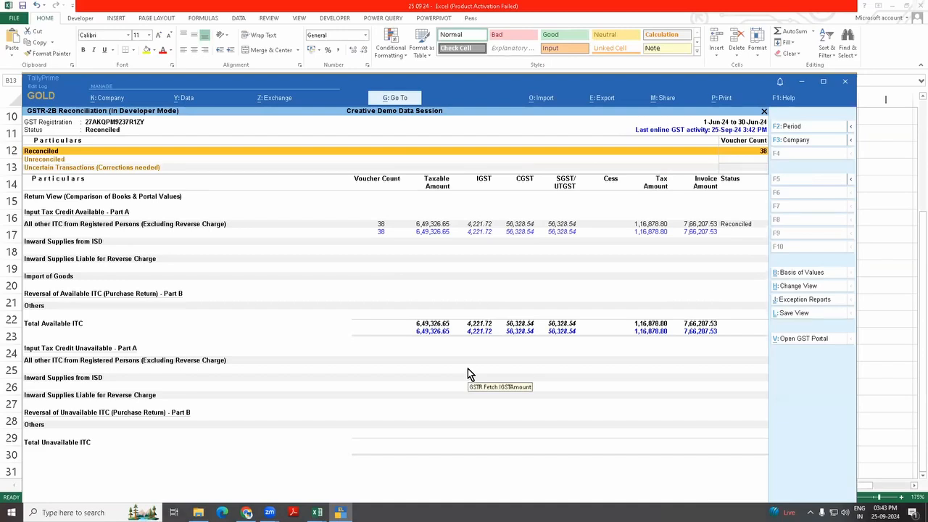
# Open the summary of All other ITC from Registered Persons under available input tax credit and maximize the window.
pyautogui.press('Down')
pyautogui.press('Down')
pyautogui.press('Down')
pyautogui.press('Up')
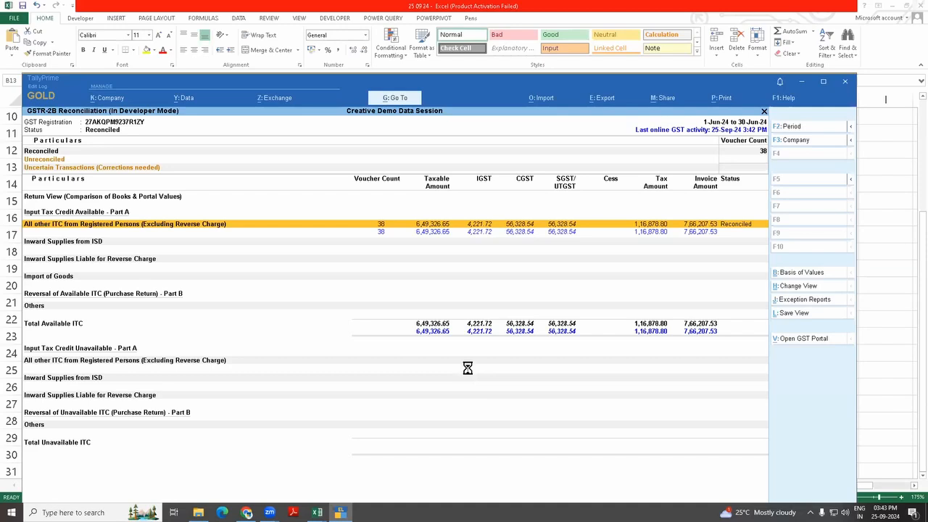
pyautogui.press('Return')
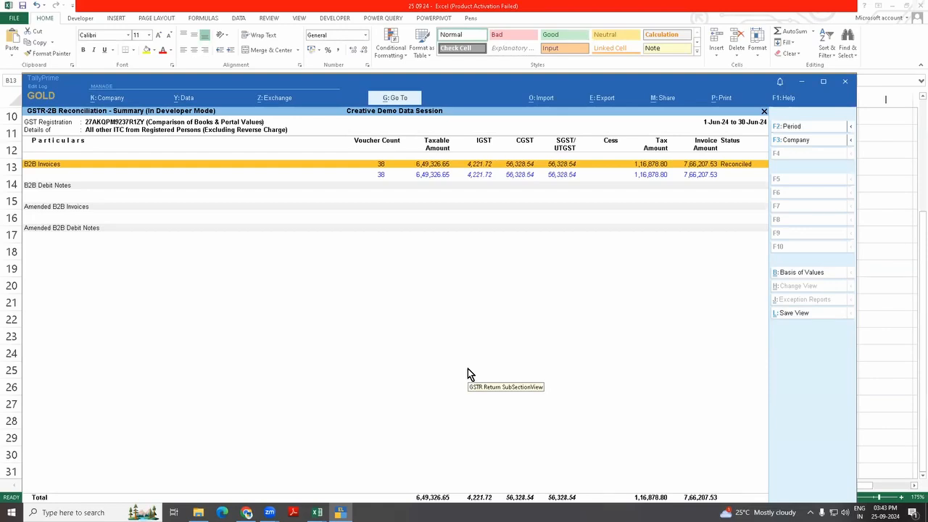
pyautogui.doubleClick(649, 81)
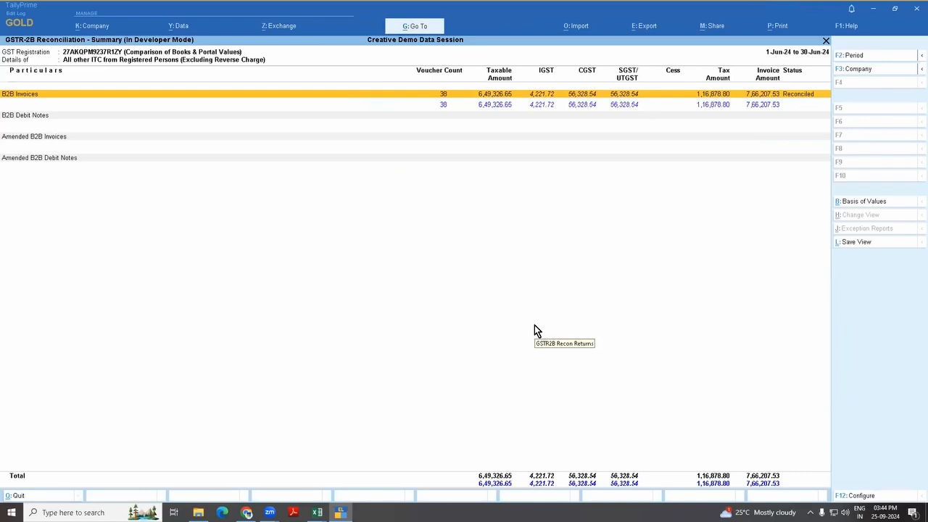
# Return to the main GSTR-2B Reconciliation report and review its configuration options, accepting them as they are.
pyautogui.press('F12')
pyautogui.press('Escape')
pyautogui.press('Escape')
pyautogui.press('F12')
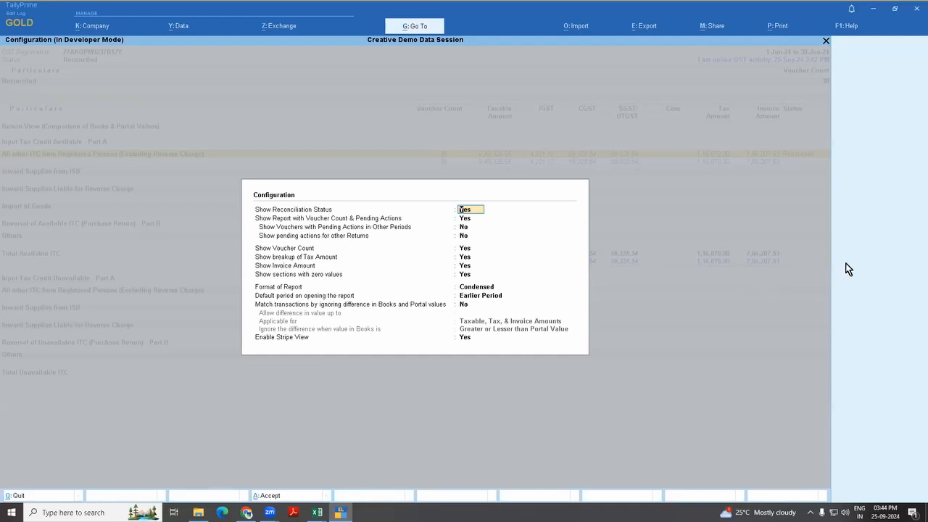
pyautogui.hotkey('ctrl', 'a')
# Drill down from the registered persons' ITC to the party-wise B2B Invoices and check that list's configuration options.
pyautogui.press('Down')
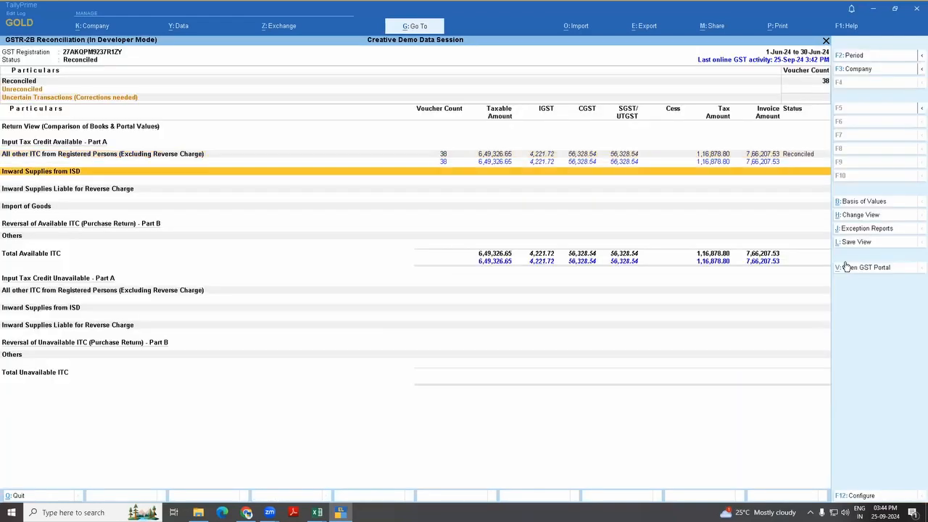
pyautogui.press('Up')
pyautogui.press('Return')
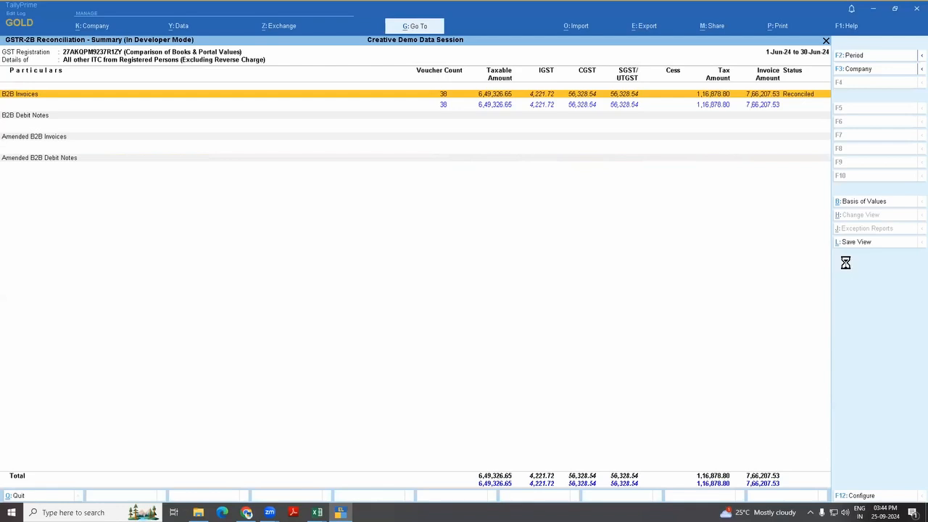
pyautogui.press('Return')
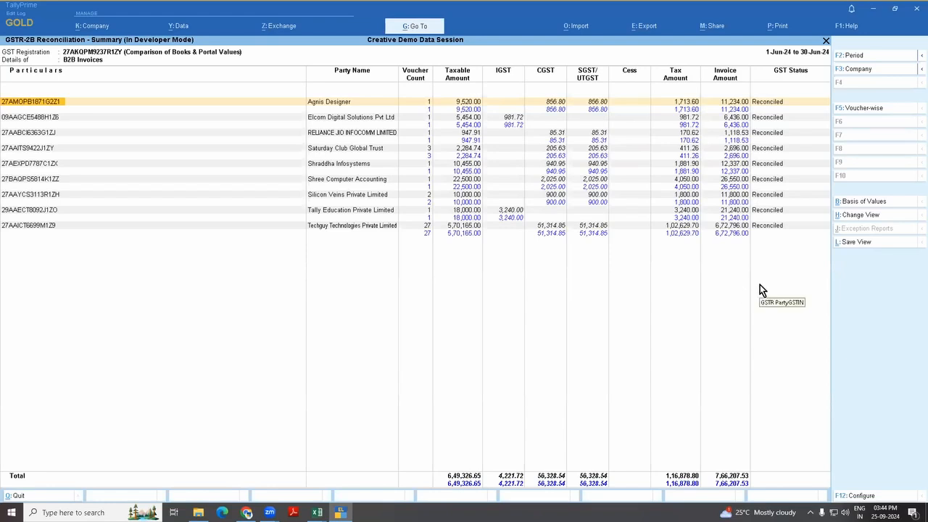
pyautogui.press('F12')
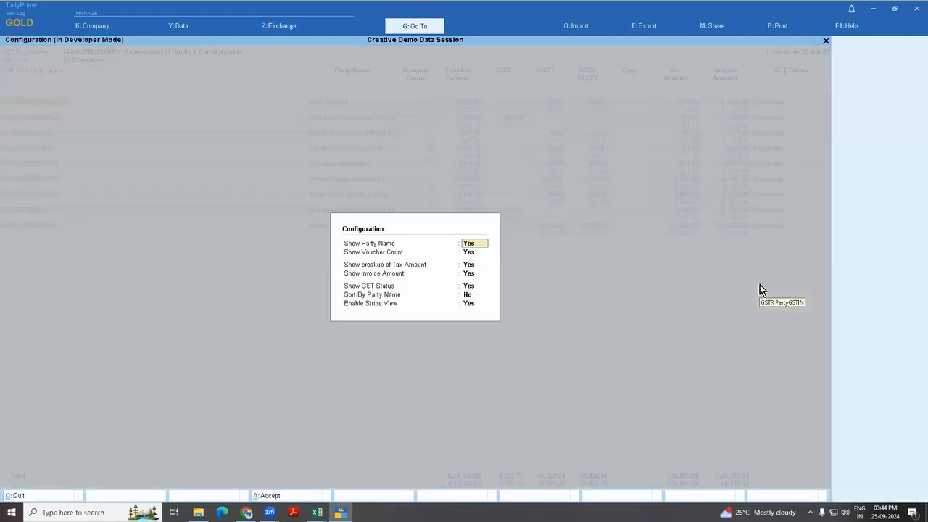
pyautogui.hotkey('ctrl', 'a')
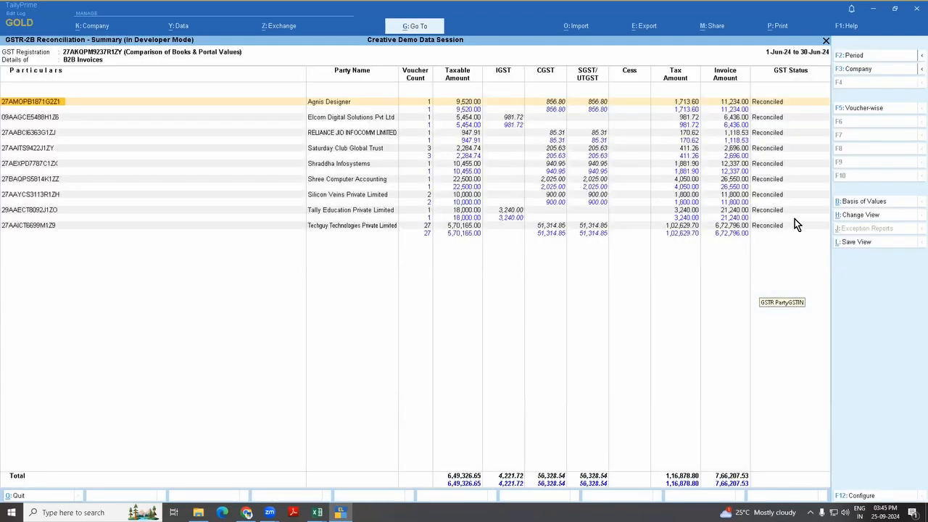
# Switch the B2B invoices to the voucher-wise view, open purchase voucher 110, and quit it without saving.
pyautogui.click(859, 109)
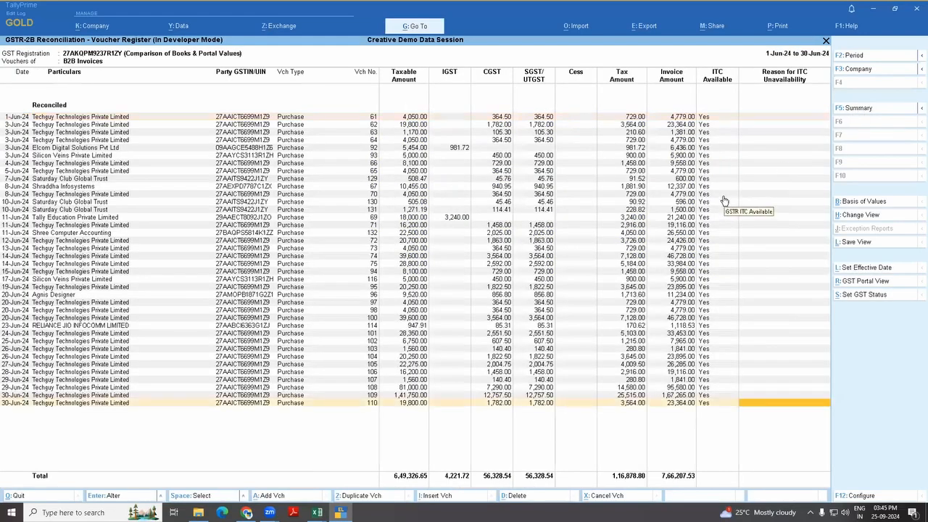
pyautogui.press('Return')
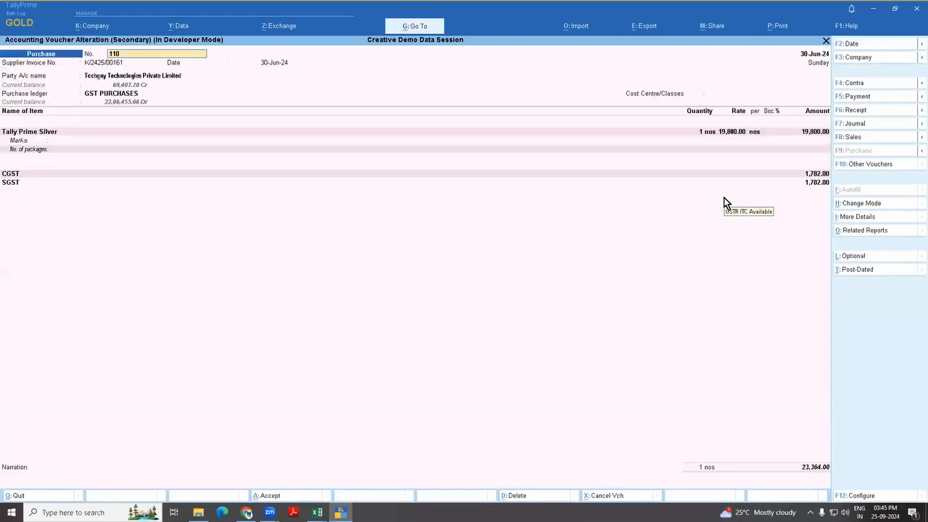
pyautogui.press('Escape')
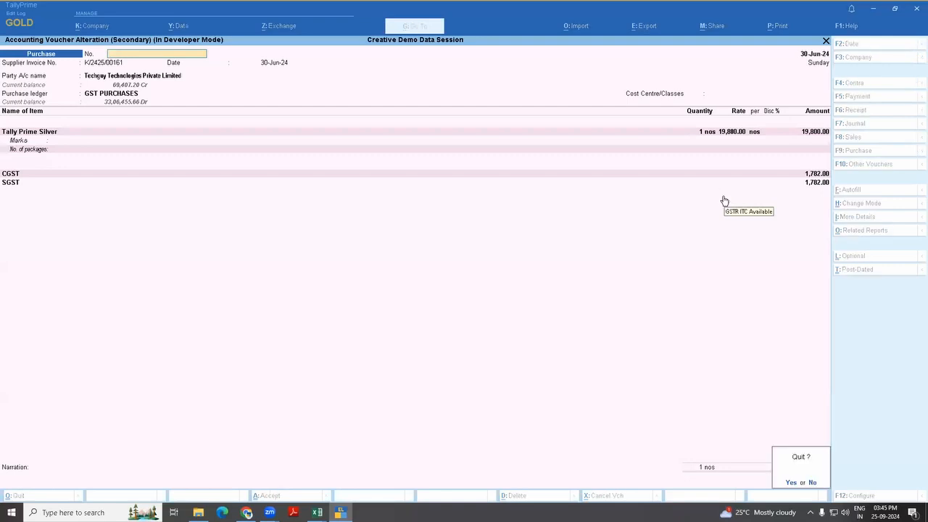
pyautogui.press('y')
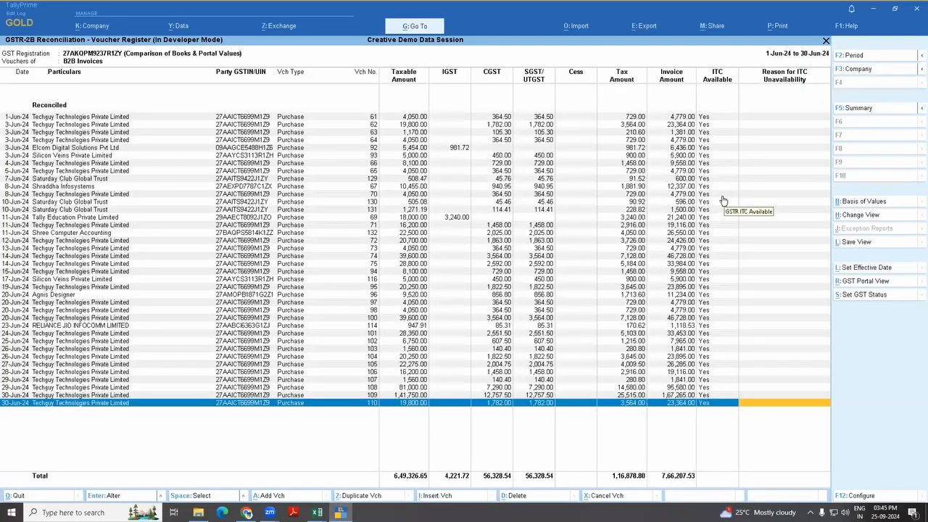
# Inspect the GST Portal View of purchase voucher 110 and return to the main GSTR-2B Reconciliation report.
pyautogui.click(859, 284)
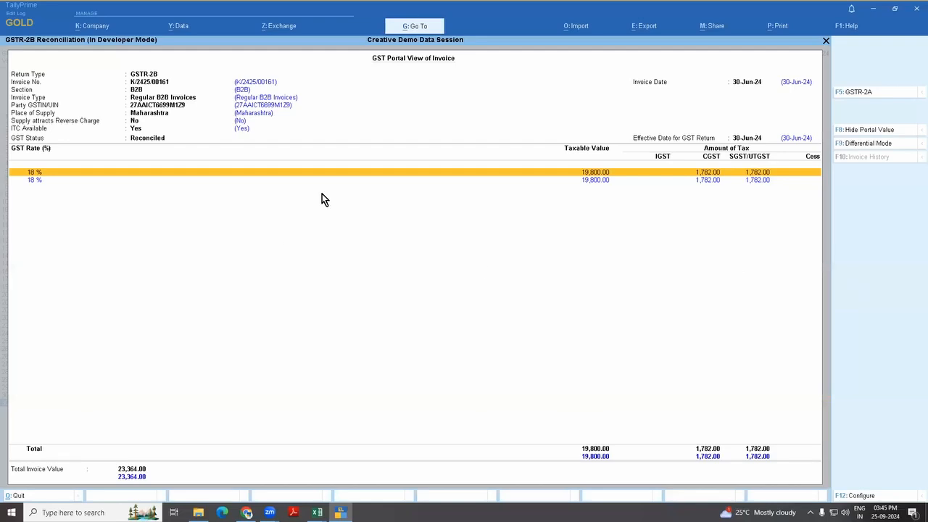
pyautogui.press('Down')
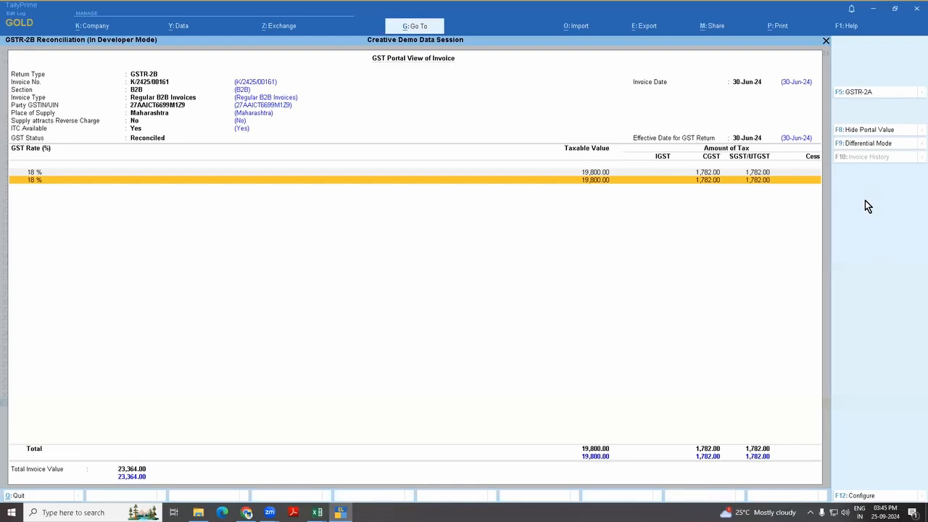
pyautogui.press('Escape')
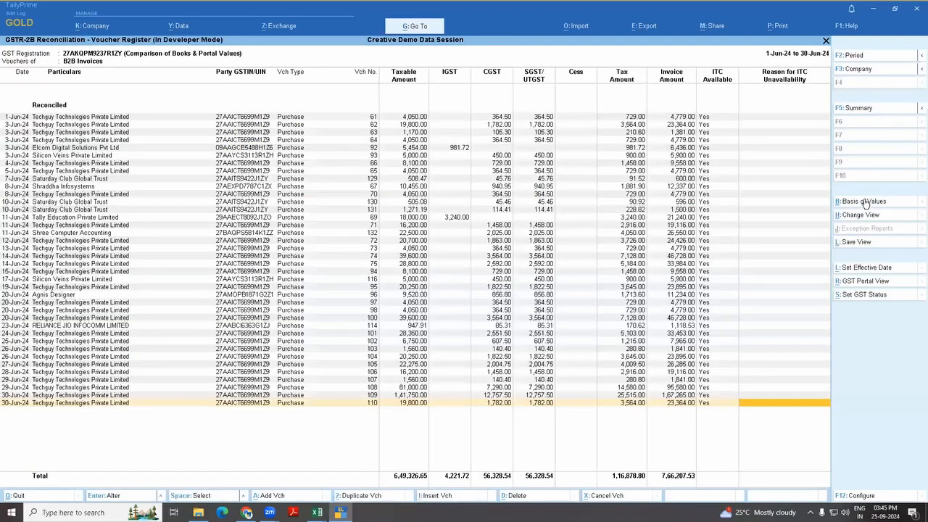
pyautogui.press('Escape')
pyautogui.press('Escape')
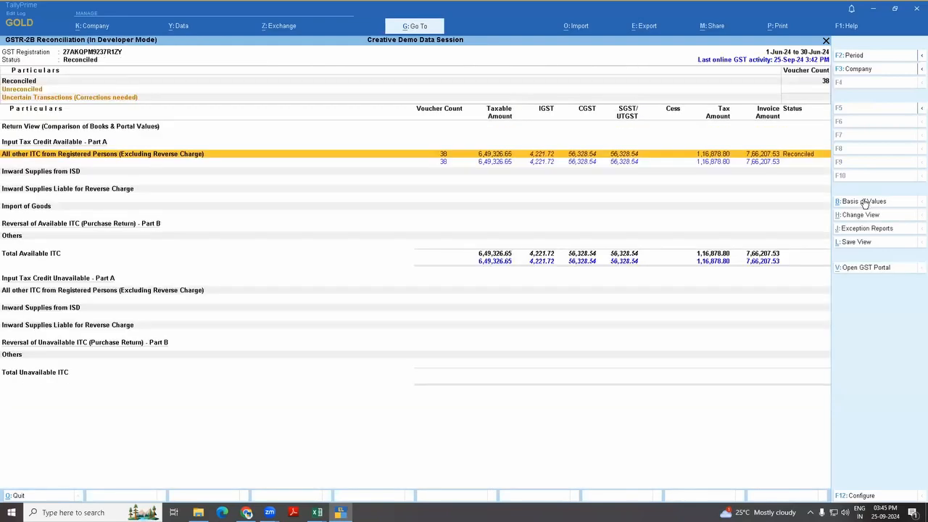
# Review the basis-of-values methods for showing portal values and keep Comparison of Books & Portal Values.
pyautogui.click(864, 203)
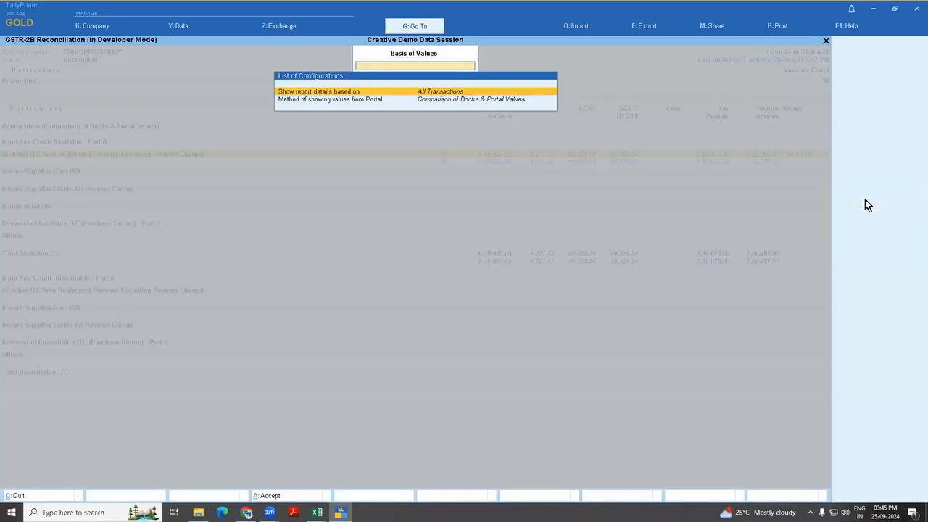
pyautogui.press('Escape')
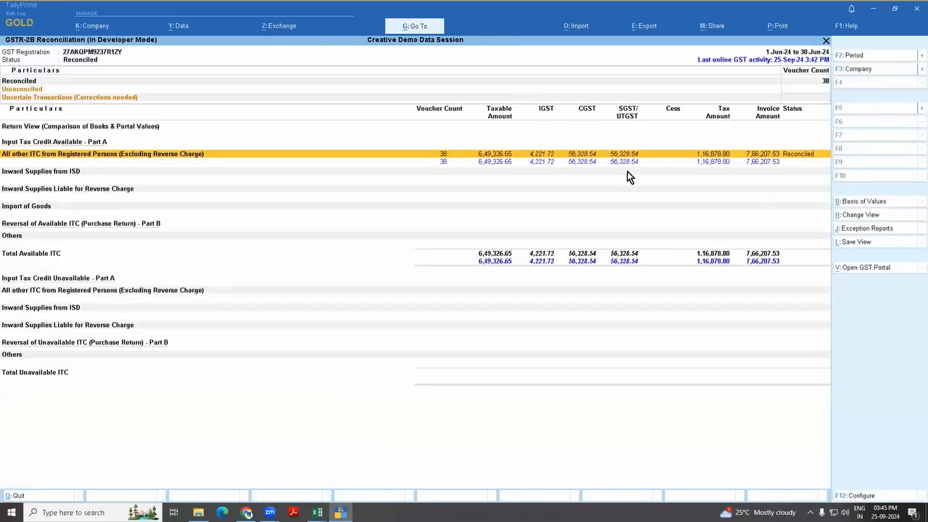
pyautogui.click(868, 204)
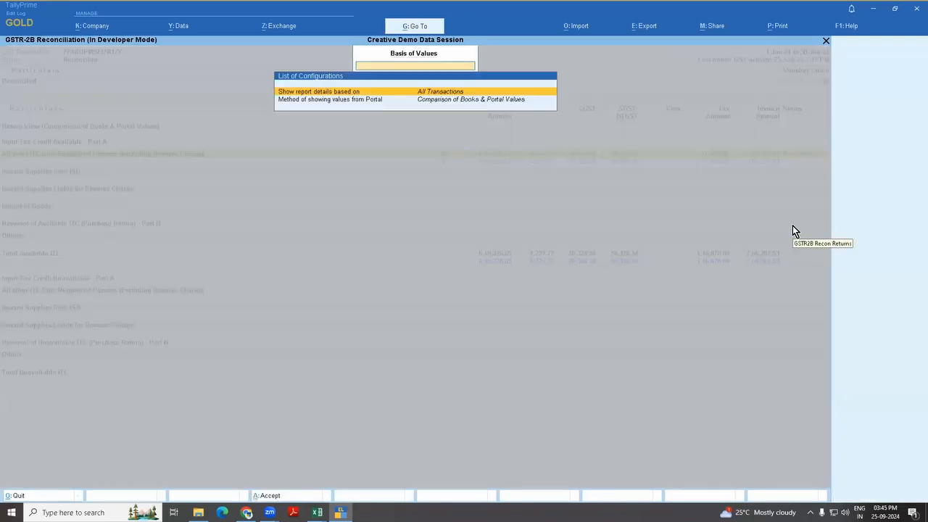
pyautogui.press('Down')
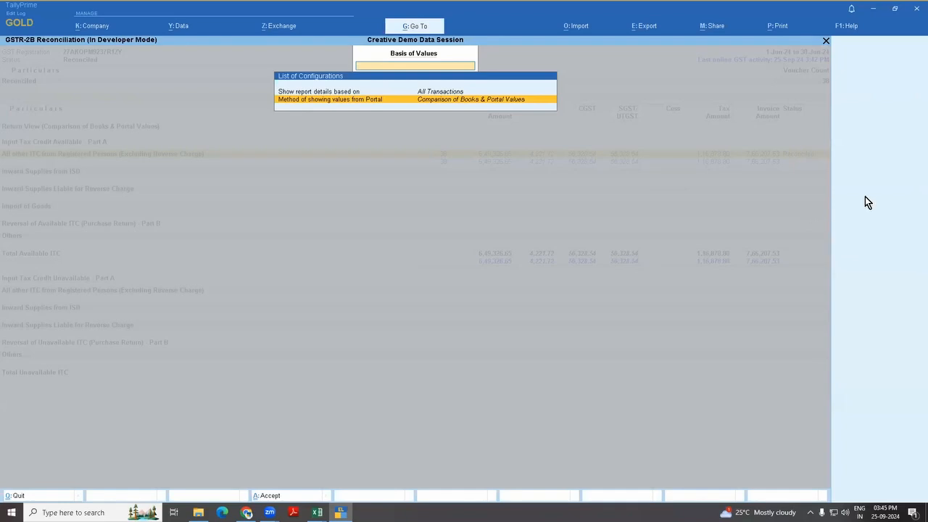
pyautogui.press('Return')
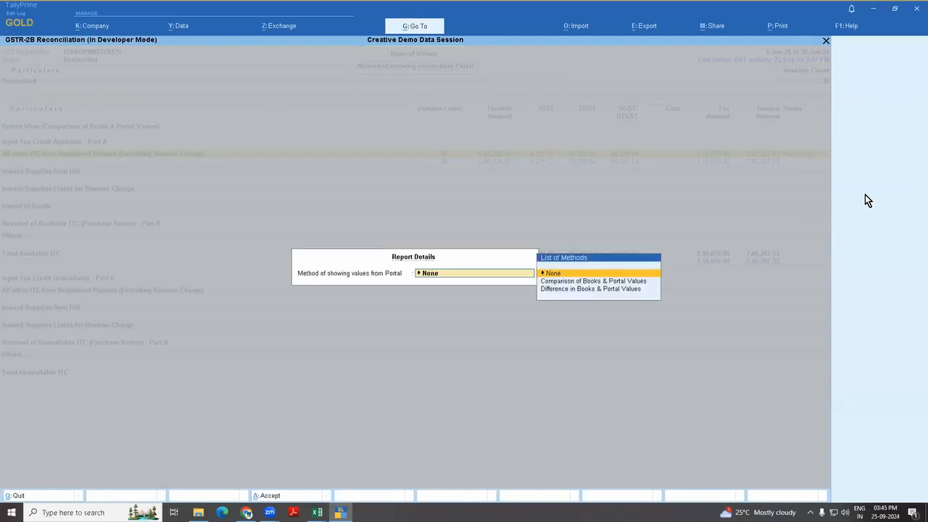
pyautogui.press('Down')
pyautogui.press('Down')
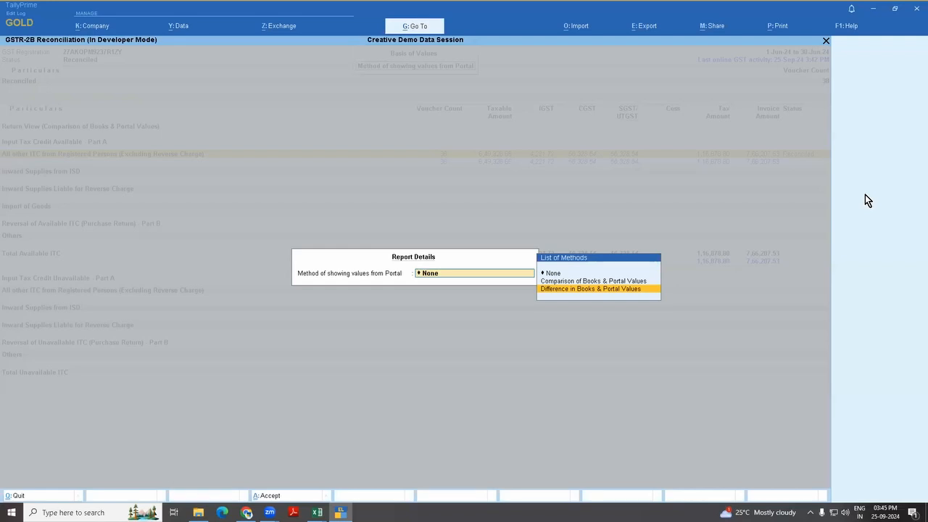
pyautogui.press('Up')
pyautogui.press('Return')
pyautogui.hotkey('ctrl', 'a')
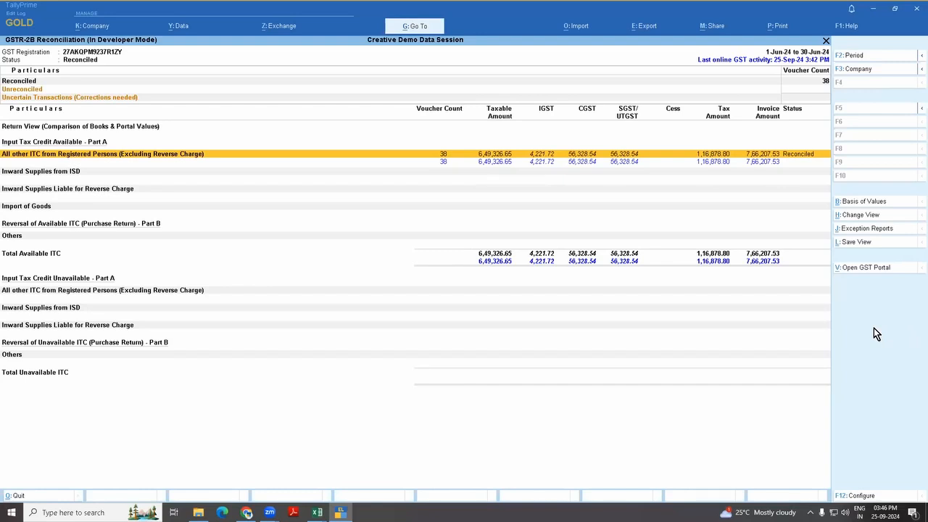
# Set the June GSTR-2B report's method of showing portal values to Difference in Books & Portal Values.
pyautogui.click(861, 204)
pyautogui.press('Down')
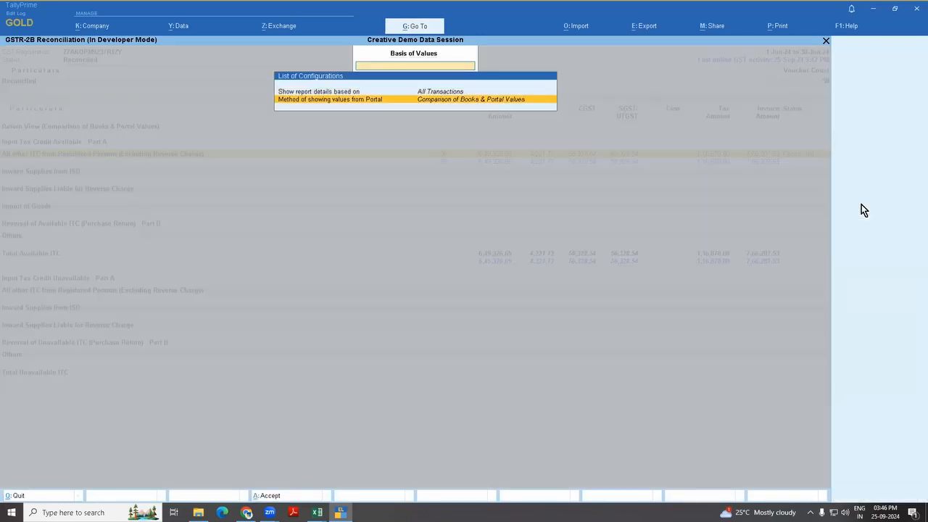
pyautogui.press('Return')
pyautogui.press('Down')
pyautogui.press('Down')
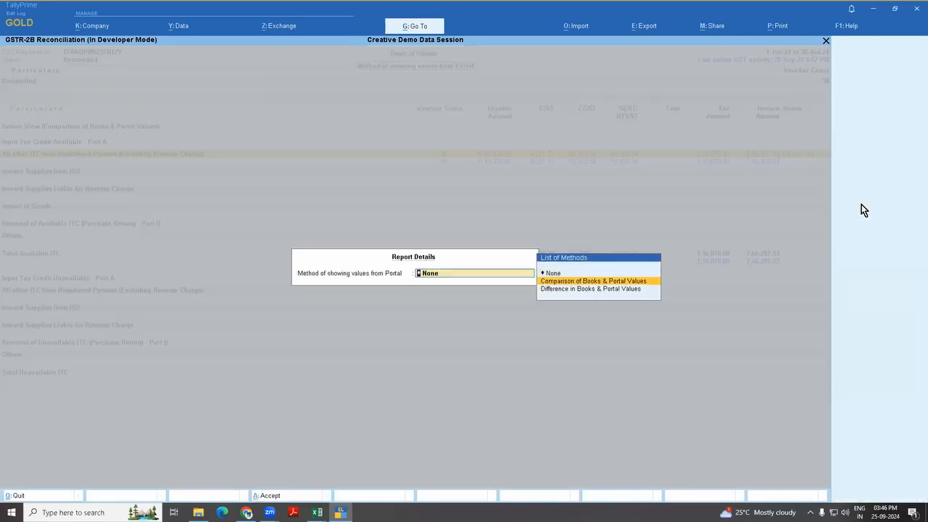
pyautogui.press('Return')
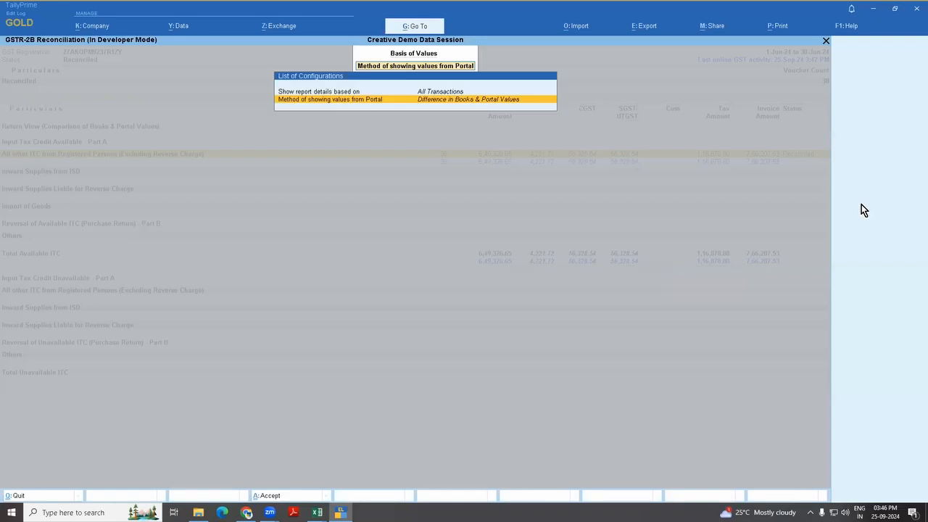
pyautogui.hotkey('ctrl', 'a')
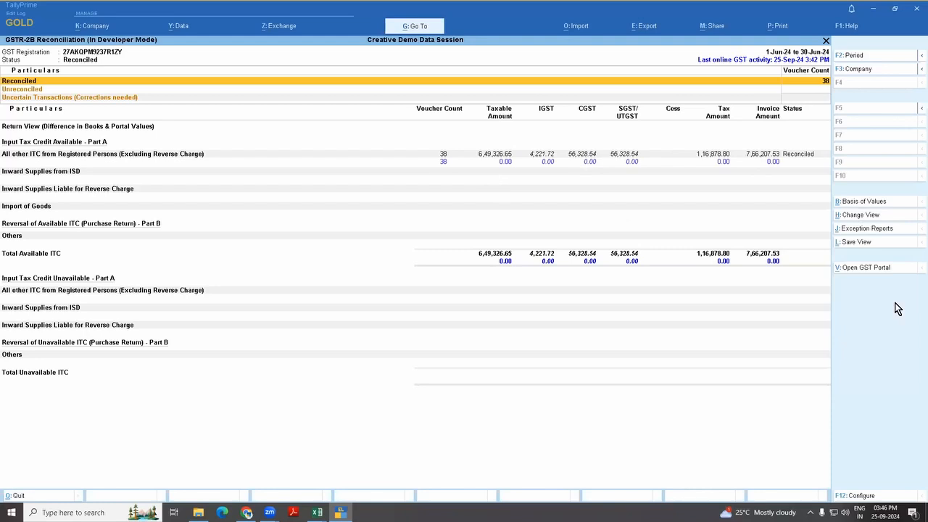
# Drill down from the registered persons' ITC to the June party-wise B2B Invoices and examine the differences per party.
pyautogui.press('Down')
pyautogui.press('Down')
pyautogui.press('Down')
pyautogui.press('Down')
pyautogui.press('Up')
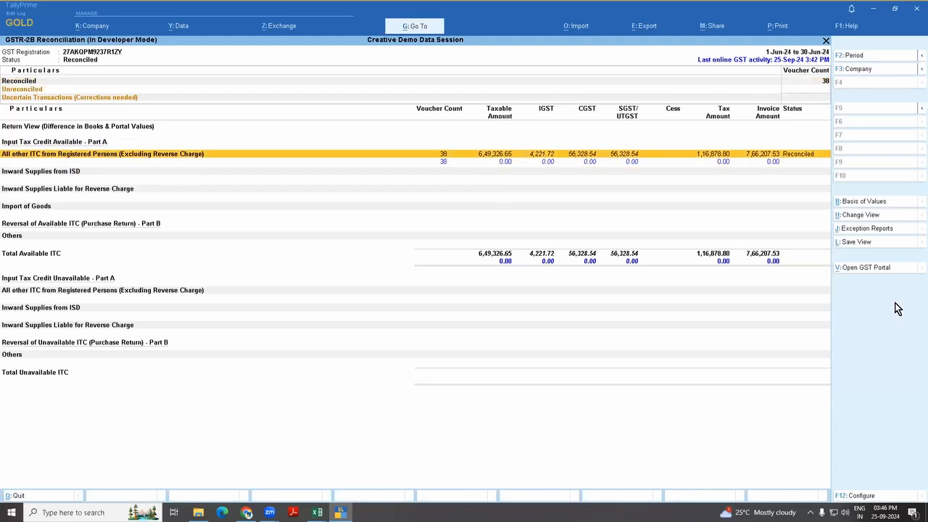
pyautogui.press('Return')
pyautogui.press('Down')
pyautogui.press('Up')
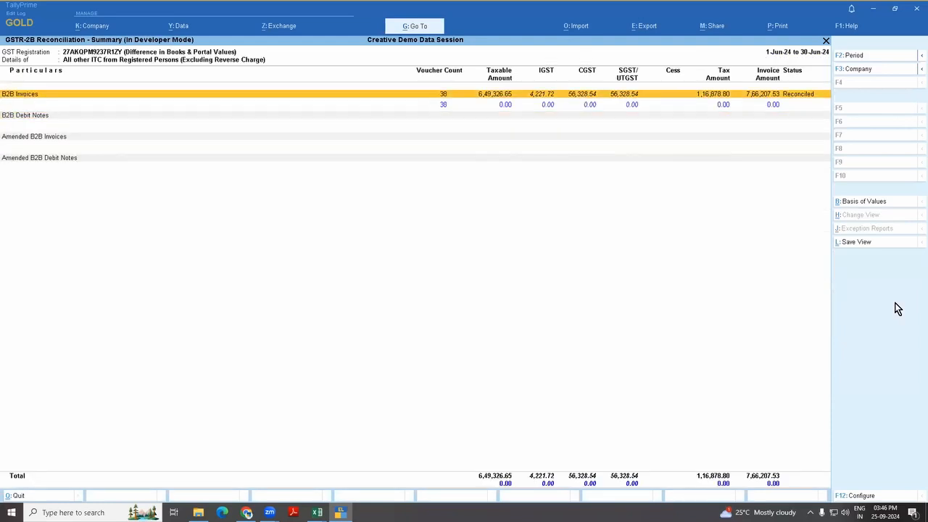
pyautogui.press('Return')
pyautogui.press('Down')
pyautogui.press('Down')
pyautogui.press('Down')
pyautogui.press('Down')
pyautogui.press('Down')
pyautogui.press('Down')
pyautogui.press('Down')
pyautogui.press('Down')
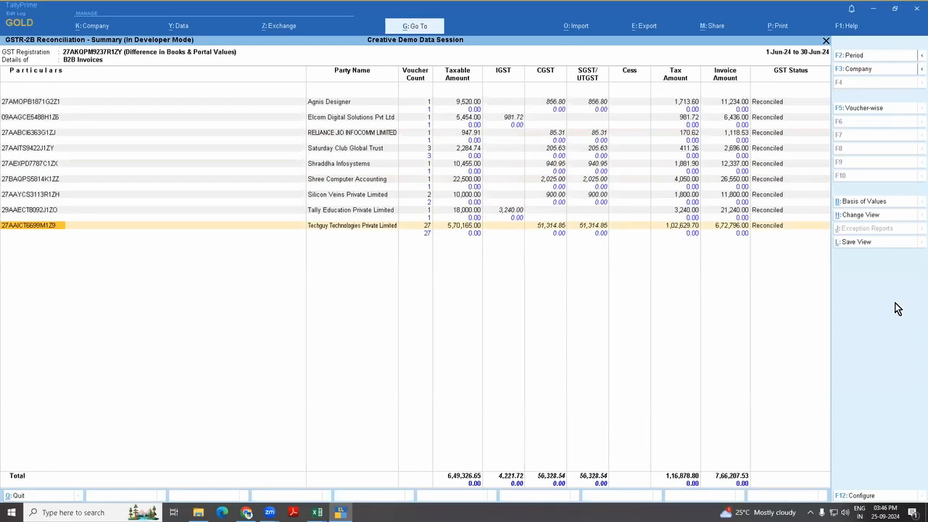
# Close the June reconciliation and reopen GSTR-2B Reconciliation from the GST reports, keeping the August 2024 period.
pyautogui.press('Escape')
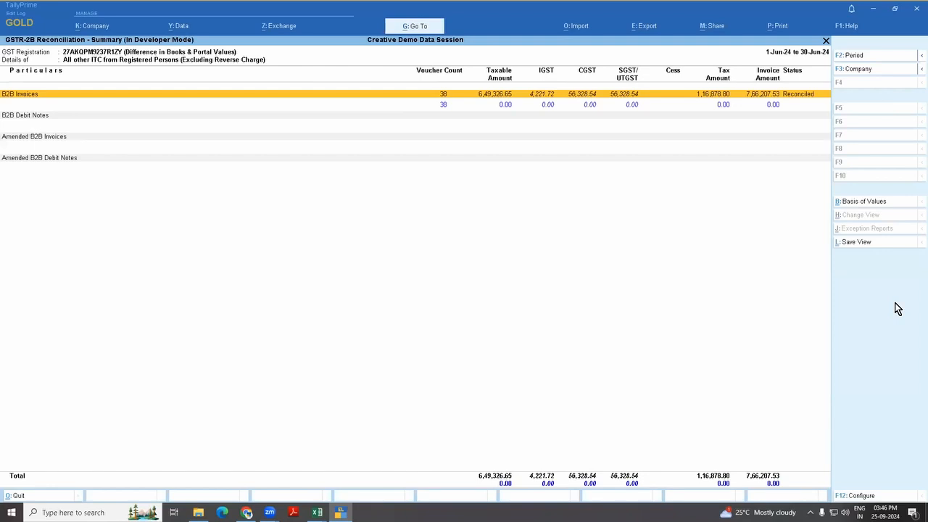
pyautogui.press('Escape')
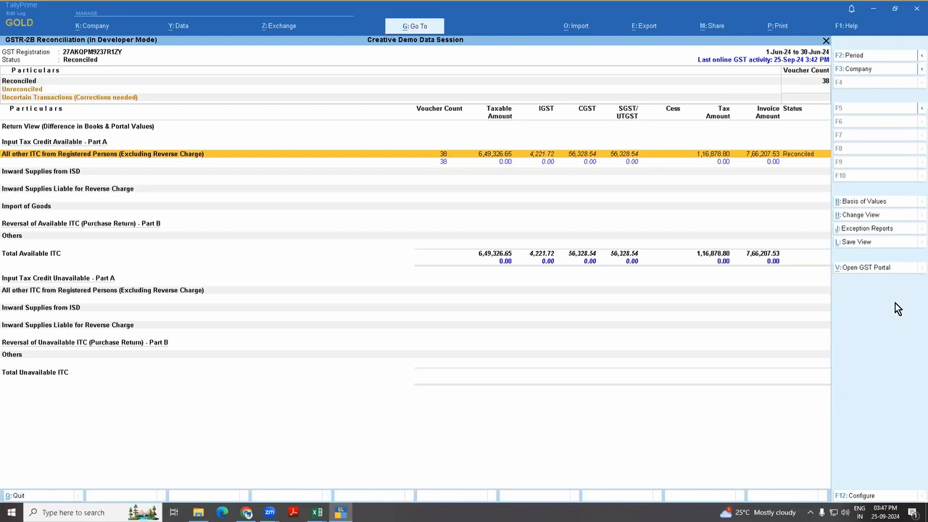
pyautogui.press('Escape')
pyautogui.press('Escape')
pyautogui.press('Escape')
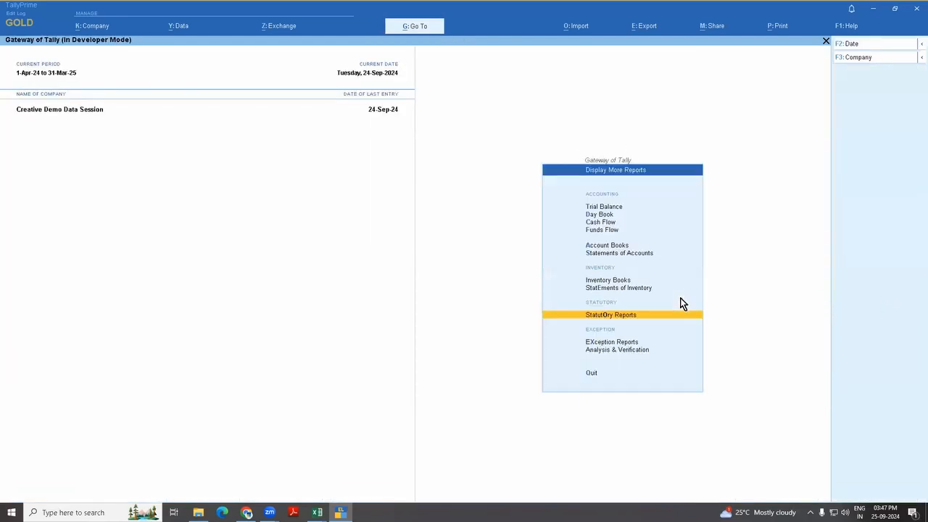
pyautogui.press('Return')
pyautogui.press('Return')
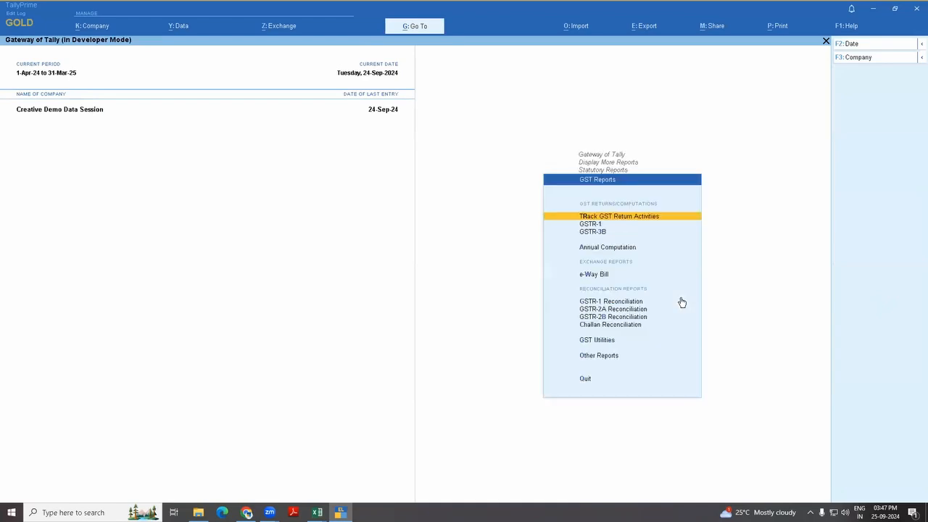
pyautogui.press('Down')
pyautogui.press('Down')
pyautogui.press('Down')
pyautogui.press('Down')
pyautogui.press('Down')
pyautogui.press('Down')
pyautogui.press('Down')
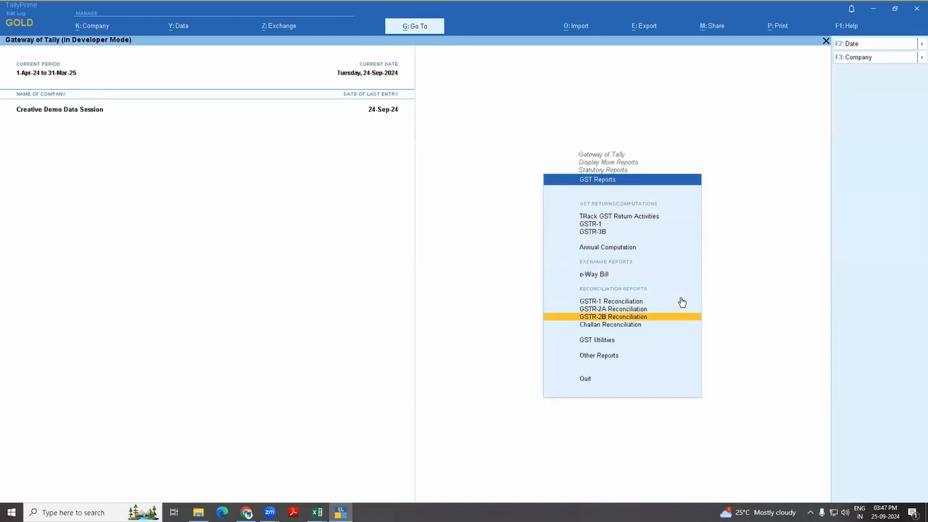
pyautogui.press('Return')
pyautogui.press('F2')
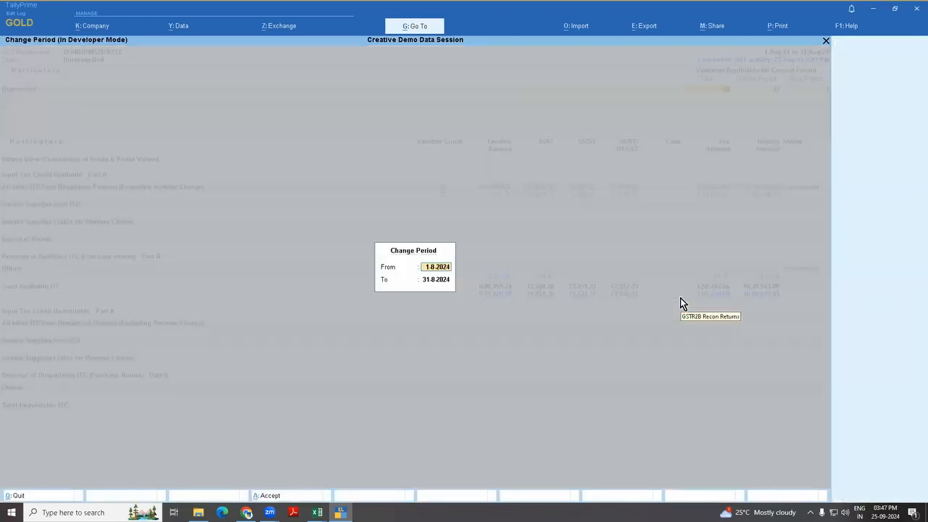
pyautogui.press('Escape')
pyautogui.press('Escape')
# Drill down from the registered persons' ITC to the party-wise B2B Invoices for August 2024.
pyautogui.press('Down')
pyautogui.press('Down')
pyautogui.press('Down')
pyautogui.press('Down')
pyautogui.press('Down')
pyautogui.press('Down')
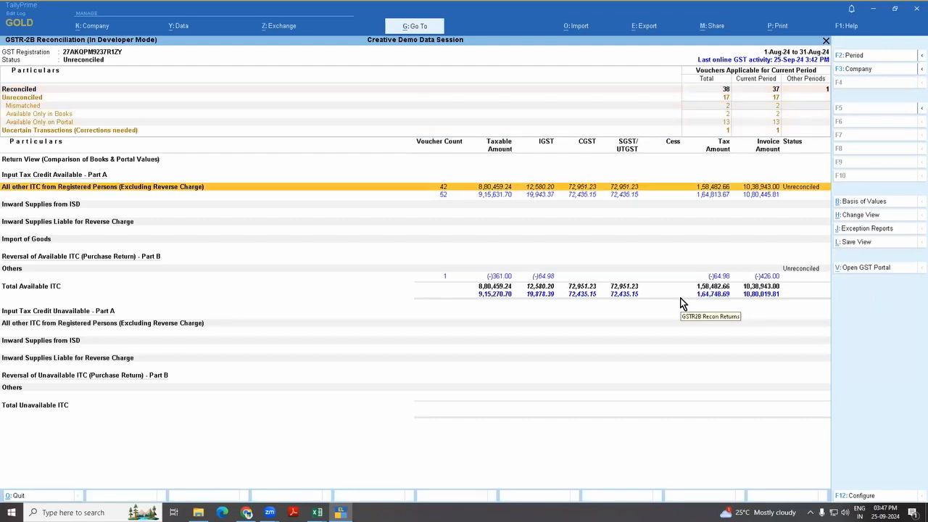
pyautogui.press('Down')
pyautogui.press('Up')
pyautogui.press('Return')
pyautogui.press('Down')
pyautogui.press('Up')
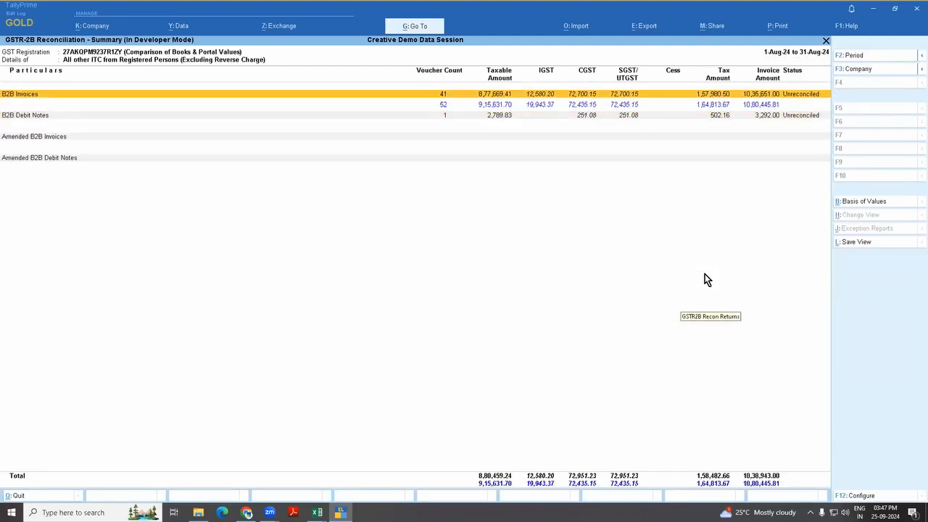
pyautogui.press('Return')
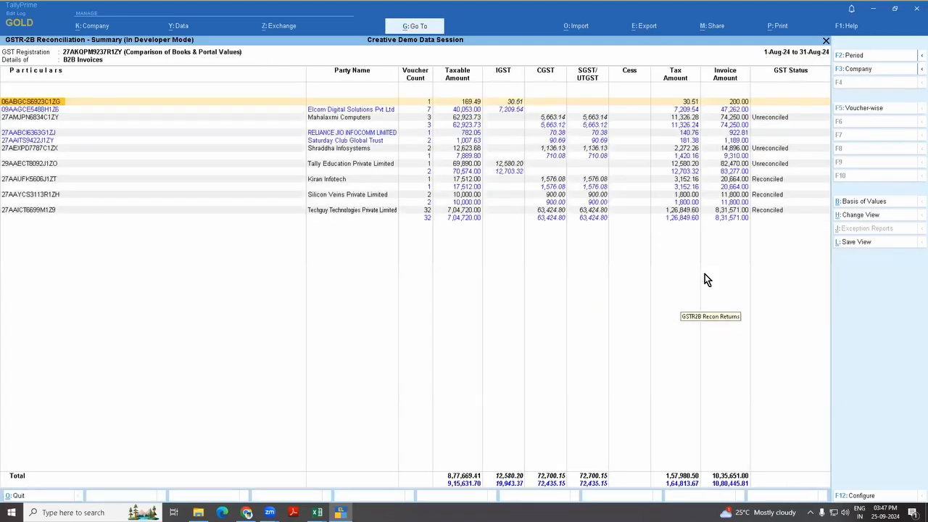
# Set the August B2B Invoices summary to show portal values as Difference in Books & Portal Values.
pyautogui.click(859, 202)
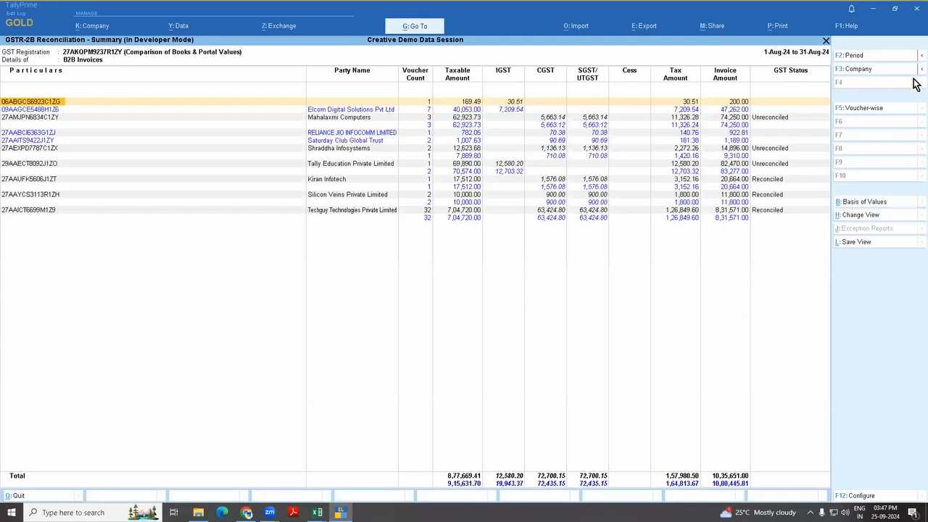
pyautogui.press('Down')
pyautogui.press('Return')
pyautogui.press('Down')
pyautogui.press('Down')
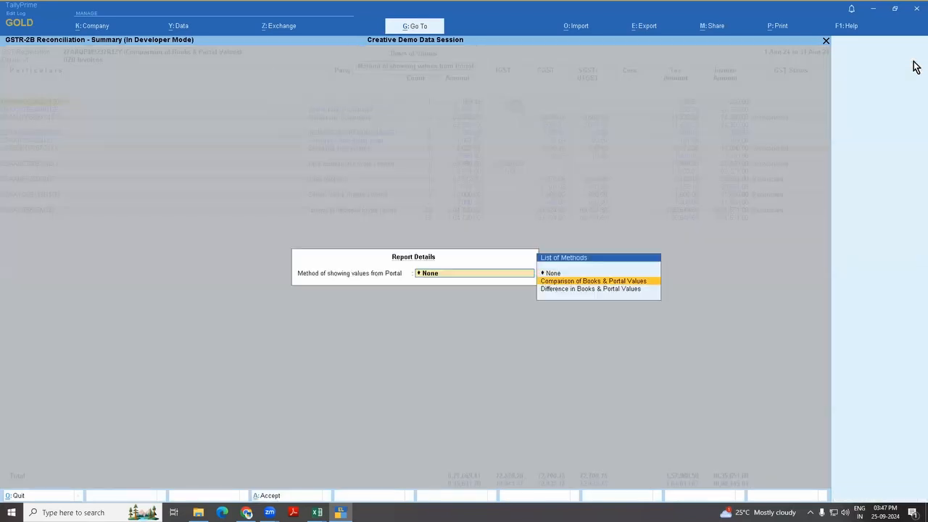
pyautogui.press('Return')
pyautogui.hotkey('ctrl', 'a')
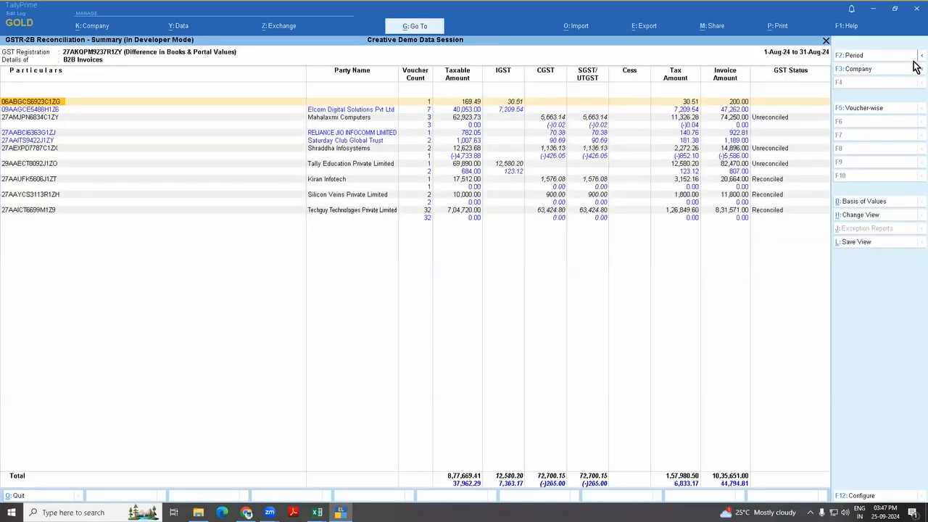
# Examine the differences between books and portal for the unreconciled parties in the August B2B Invoices summary.
pyautogui.press('Down')
pyautogui.press('Down')
pyautogui.press('Down')
pyautogui.press('Down')
pyautogui.press('Down')
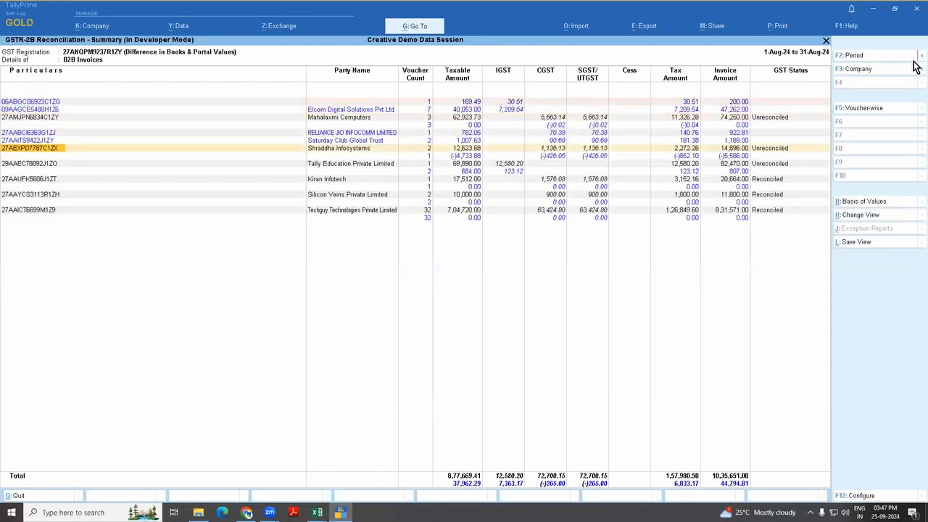
pyautogui.press('Up')
pyautogui.press('Up')
pyautogui.press('Up')
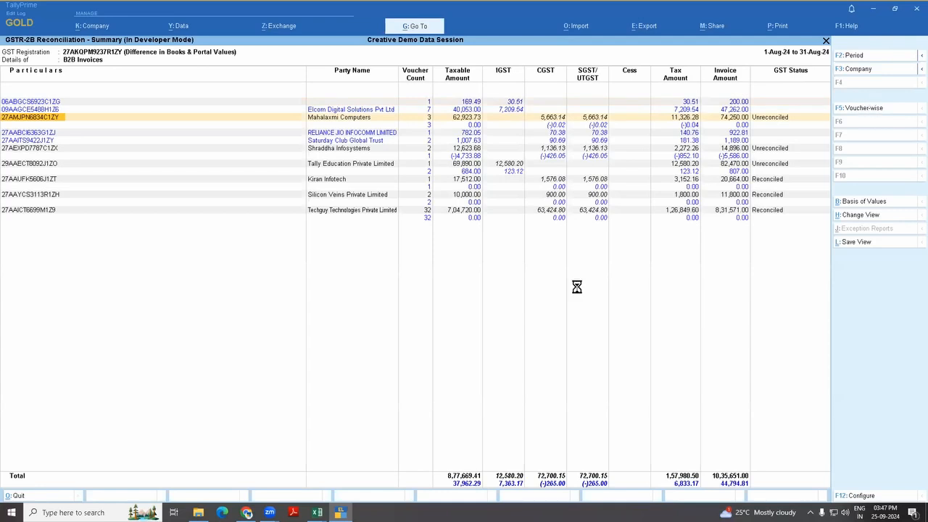
# Show the August B2B Invoices voucher-wise, with portal values for reconciled vouchers and potential matches between Books and Portal both set to Yes.
pyautogui.press('F12')
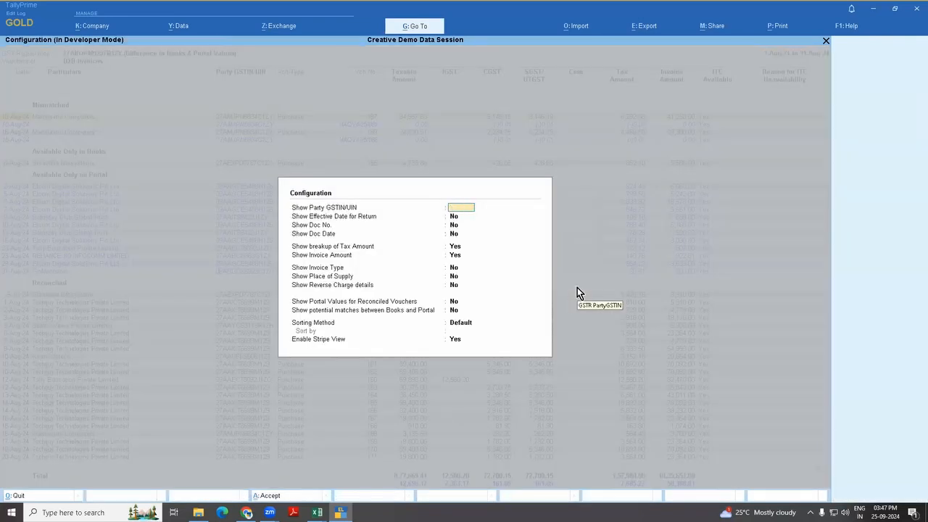
pyautogui.press('Escape')
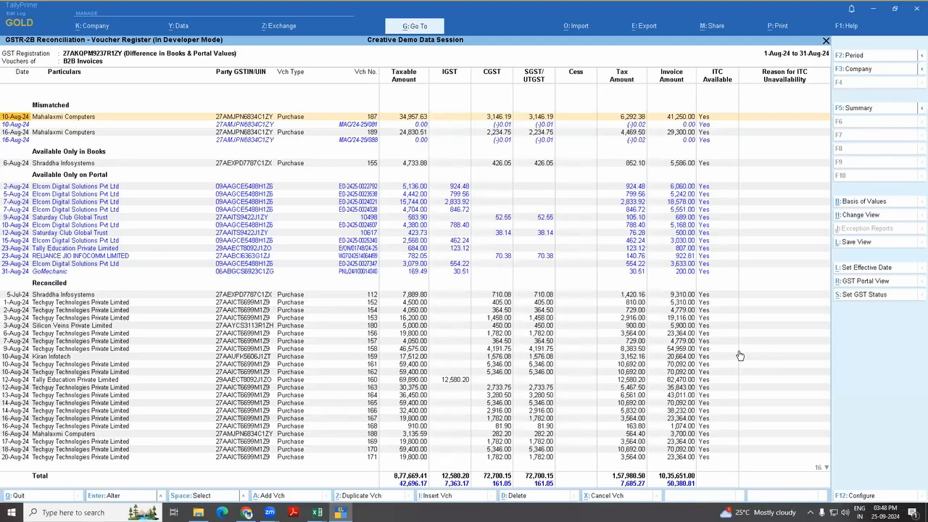
pyautogui.press('F12')
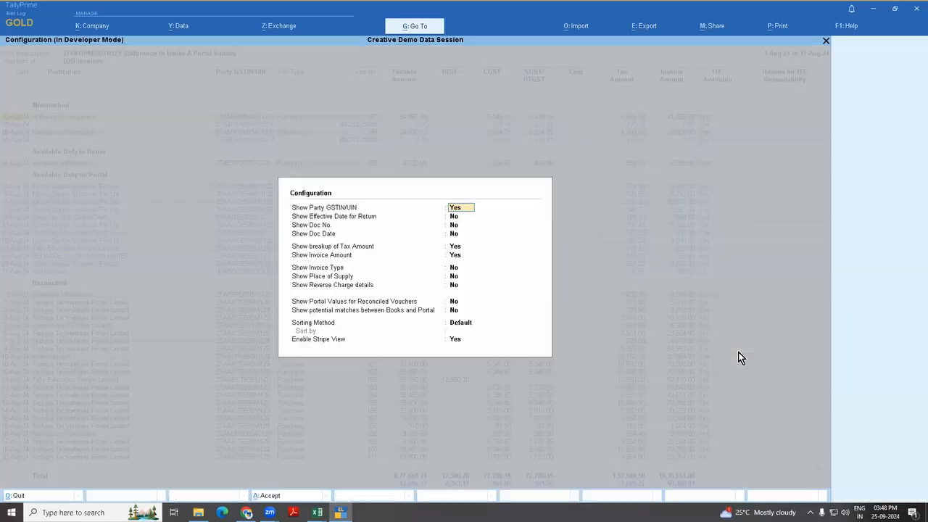
pyautogui.click(460, 311)
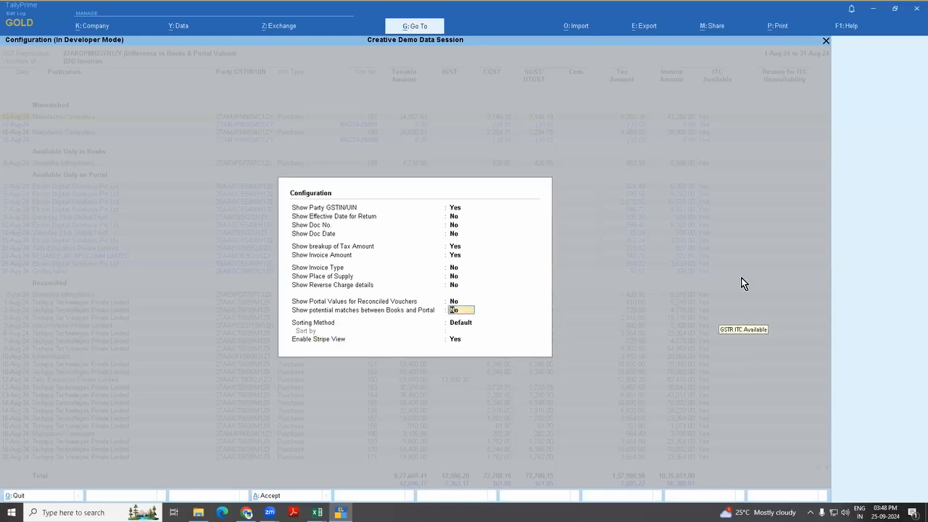
pyautogui.press('Up')
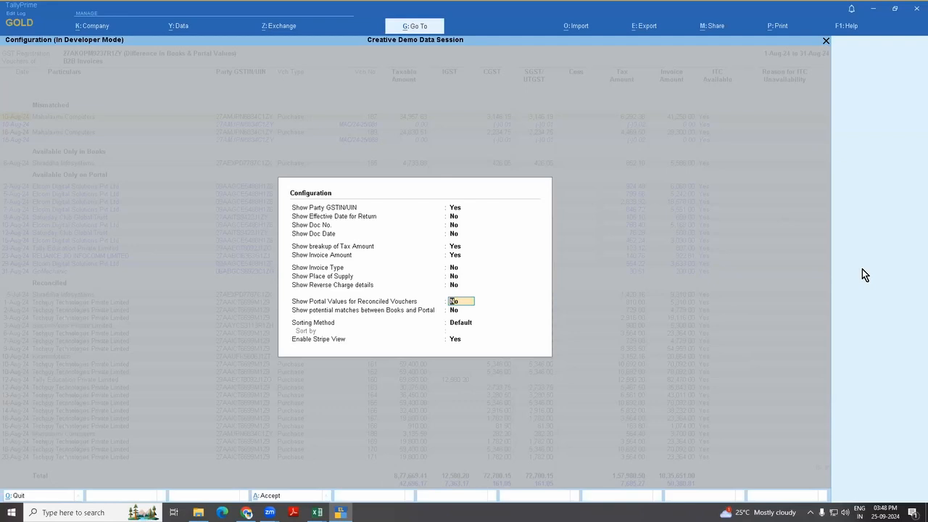
pyautogui.write('y')
pyautogui.press('Return')
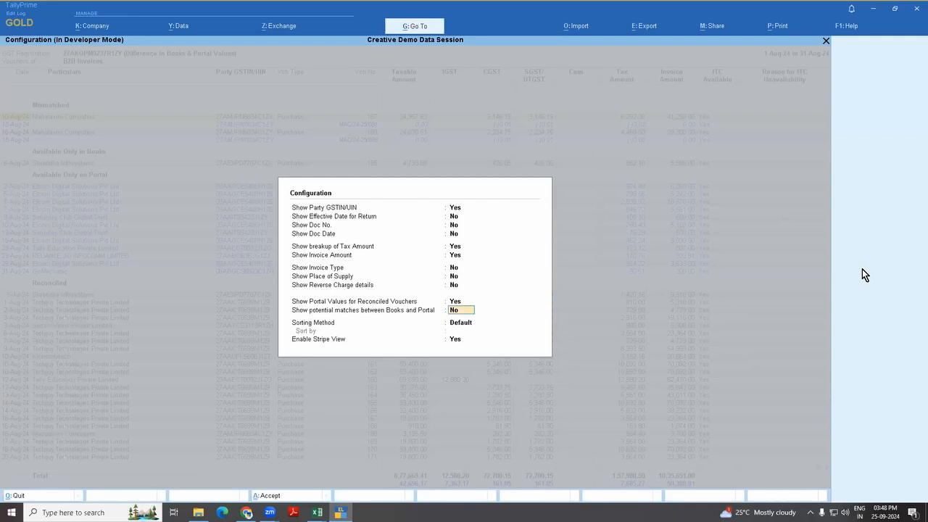
pyautogui.write('y')
pyautogui.press('Return')
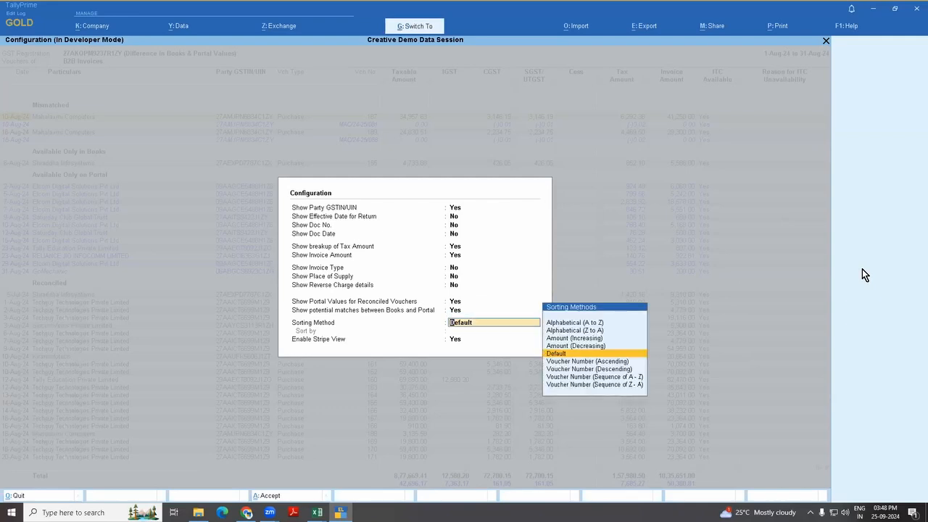
pyautogui.hotkey('ctrl', 'a')
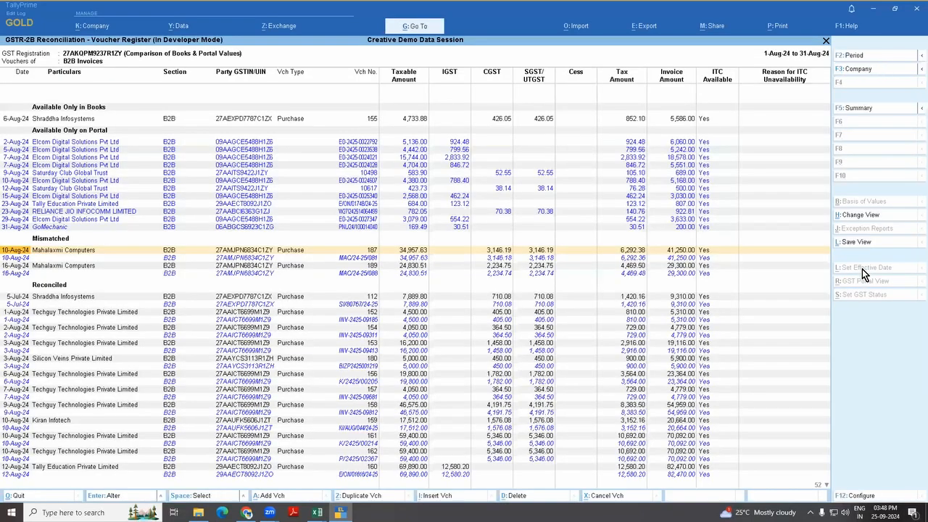
# Examine the books-only, portal-only and mismatched invoices in the August B2B voucher register.
pyautogui.press('Up')
pyautogui.press('Up')
pyautogui.press('Up')
pyautogui.press('Up')
pyautogui.press('Up')
pyautogui.press('Up')
pyautogui.press('Up')
pyautogui.press('Up')
pyautogui.press('Up')
pyautogui.press('Up')
pyautogui.press('Up')
pyautogui.press('Up')
pyautogui.press('Up')
pyautogui.press('Up')
pyautogui.press('Up')
pyautogui.press('Up')
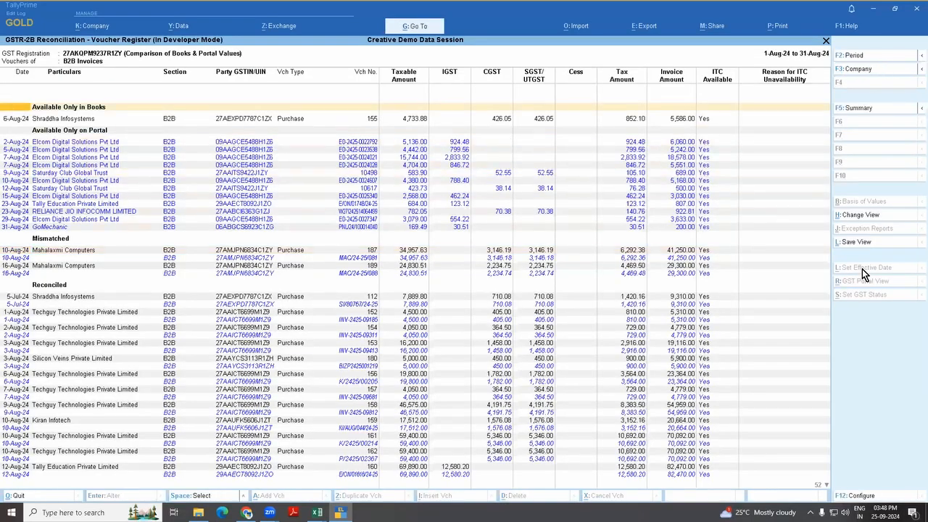
pyautogui.press('Down')
pyautogui.press('Down')
pyautogui.press('Down')
pyautogui.press('Down')
pyautogui.press('Down')
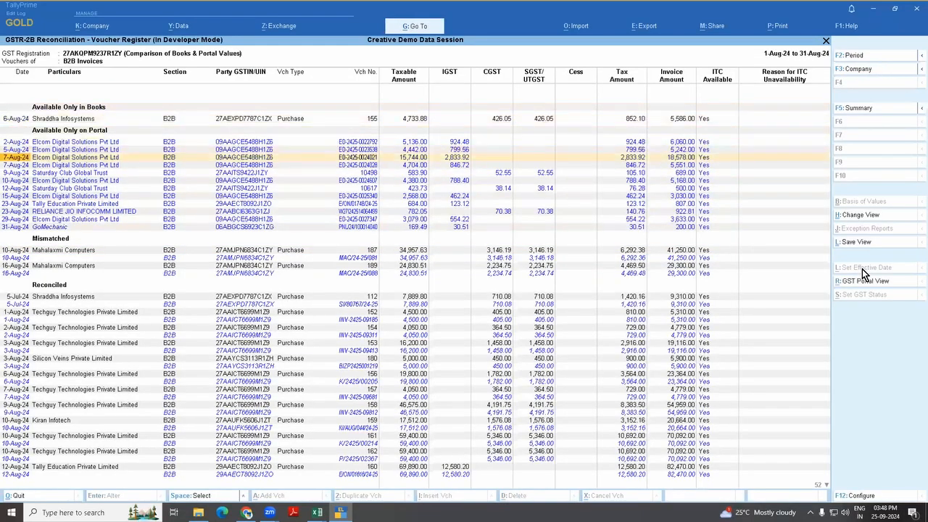
pyautogui.press('Down')
pyautogui.press('Down')
pyautogui.press('Down')
pyautogui.press('Down')
pyautogui.press('Down')
pyautogui.press('Down')
pyautogui.press('Down')
pyautogui.press('Down')
pyautogui.press('Down')
pyautogui.press('Down')
pyautogui.press('Down')
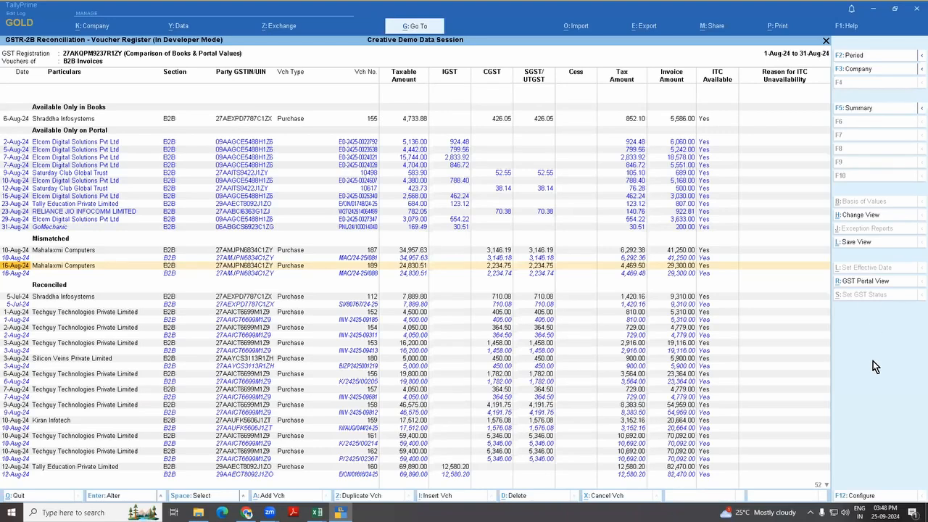
# Select the two mismatched Mahalaxmi Computers vouchers dated 16-Aug-24 and 10-Aug-24.
pyautogui.press('space')
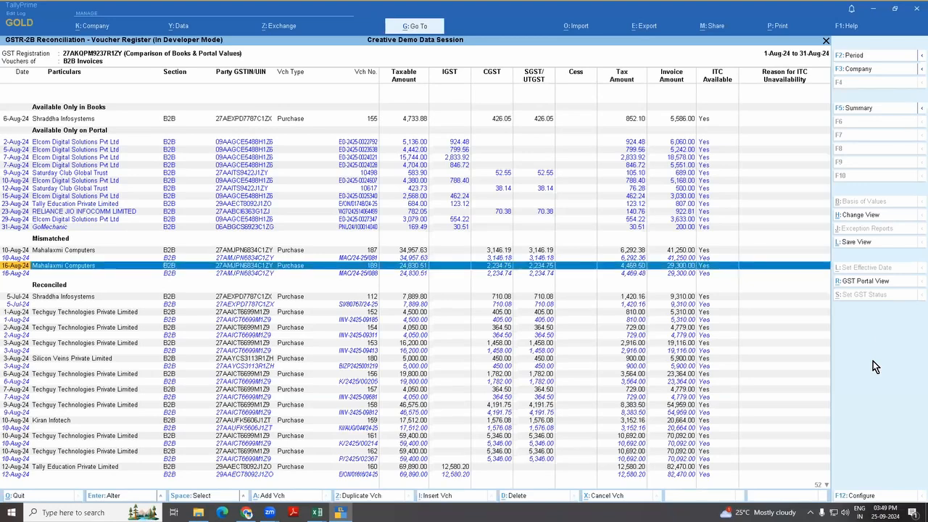
pyautogui.press('Up')
pyautogui.press('space')
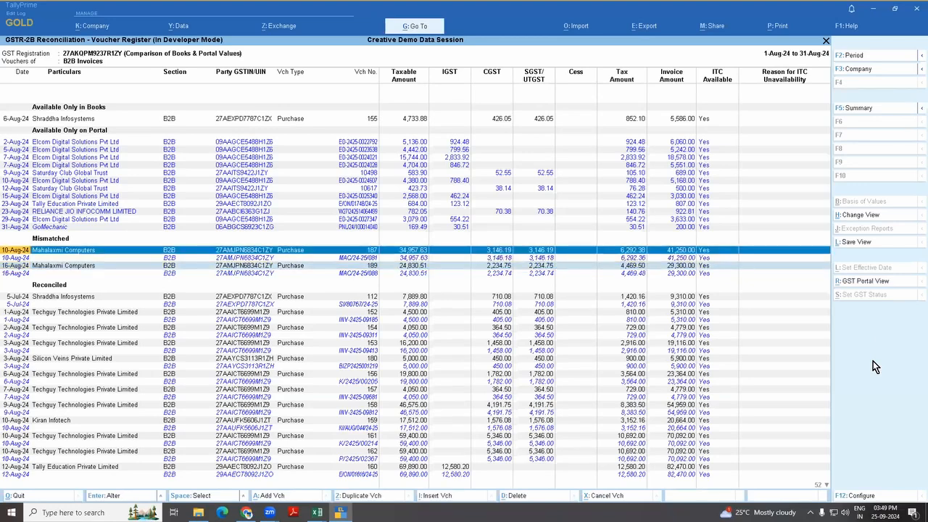
# Close the August GSTR-2B reconciliation and open the GSTR-1 return from the GST reports.
pyautogui.press('Escape')
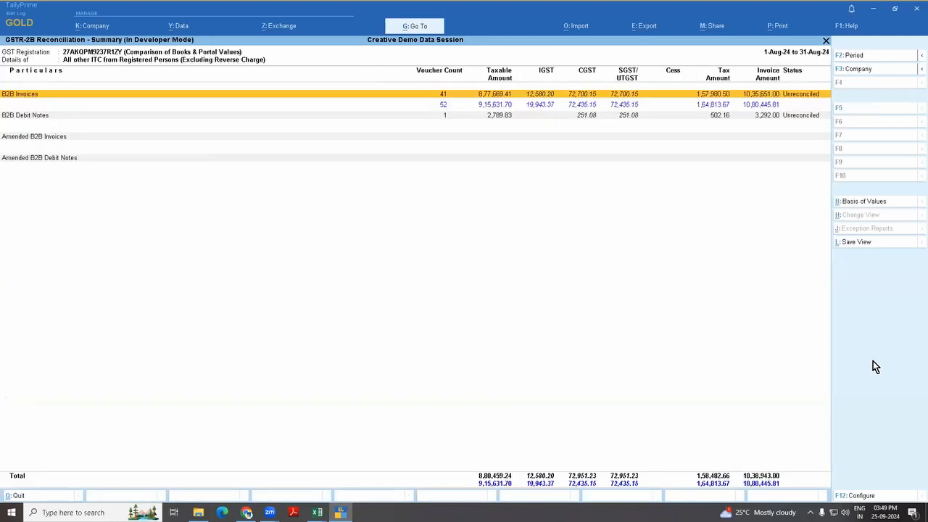
pyautogui.press('Escape')
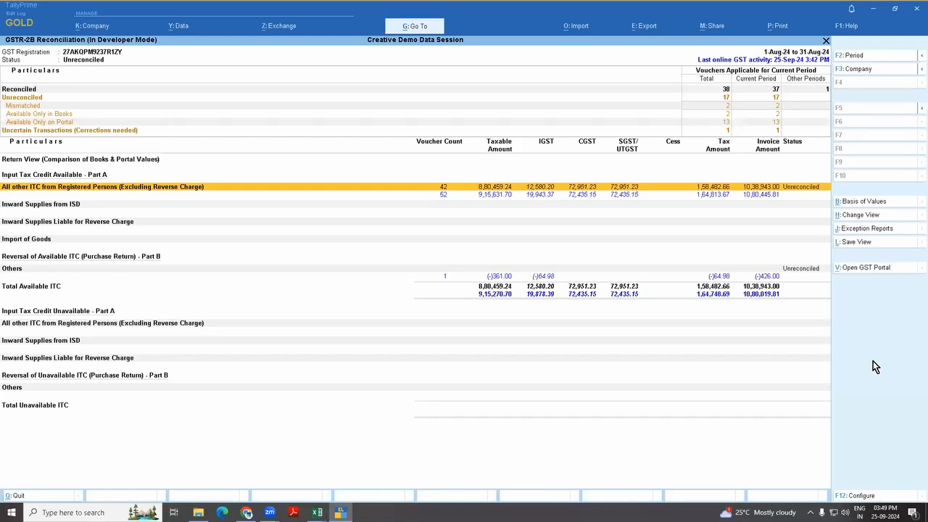
pyautogui.press('Escape')
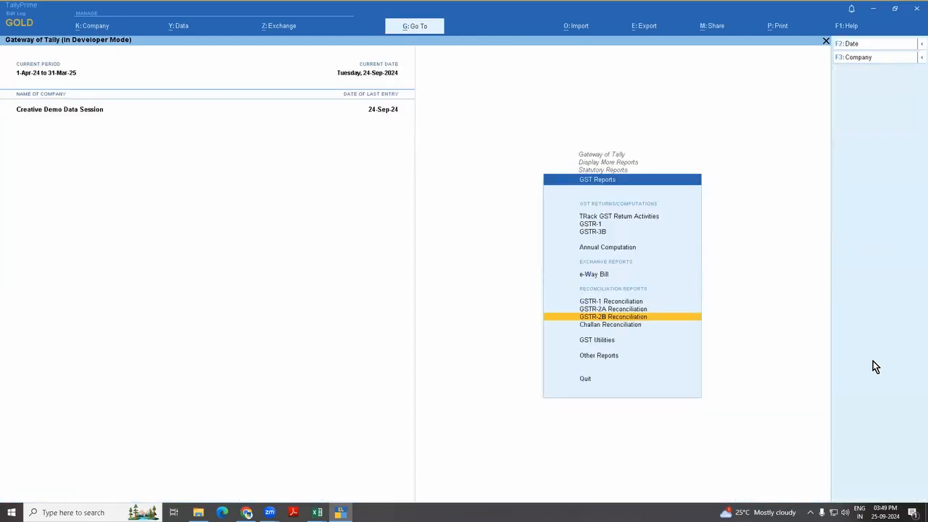
pyautogui.press('Up')
pyautogui.press('Up')
pyautogui.press('Up')
pyautogui.press('Up')
pyautogui.press('Up')
pyautogui.press('Up')
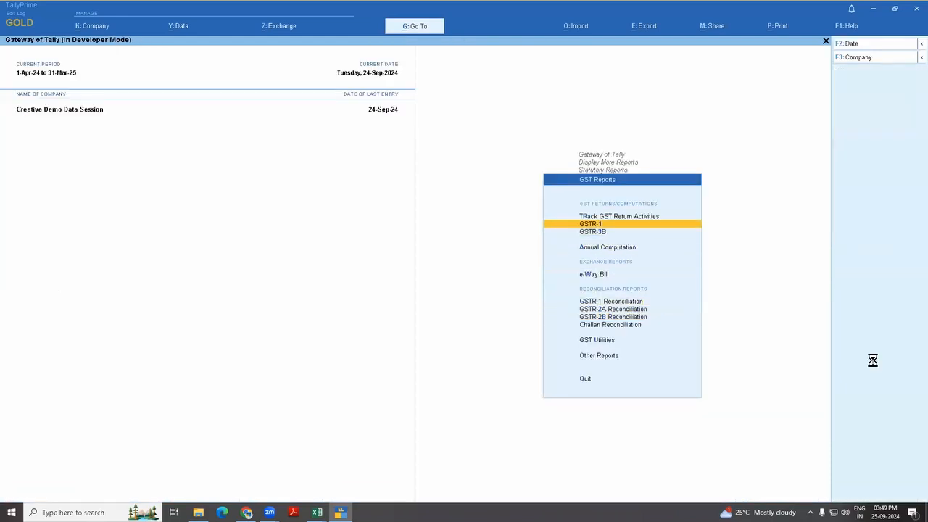
pyautogui.press('Return')
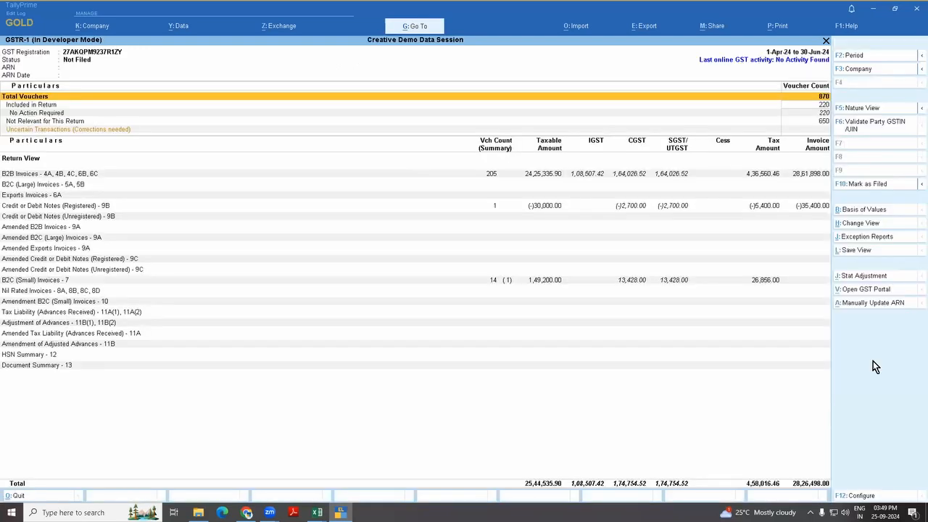
# Bring up the online exchange options for the GSTR-1 return.
pyautogui.hotkey('alt', 'z')
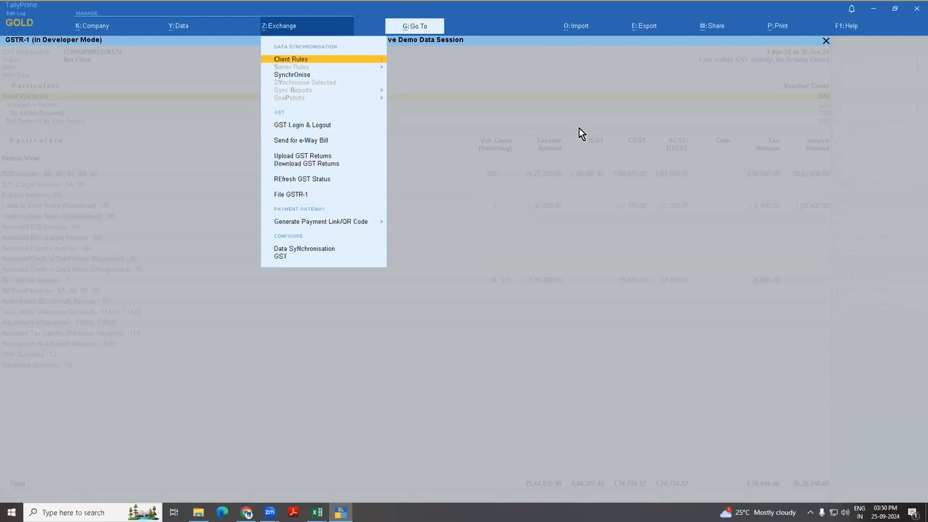
# Open the GSTR-1 upload list from the GST return upload options, review the pending vouchers and close it.
pyautogui.press('Down')
pyautogui.press('Down')
pyautogui.press('Down')
pyautogui.press('Down')
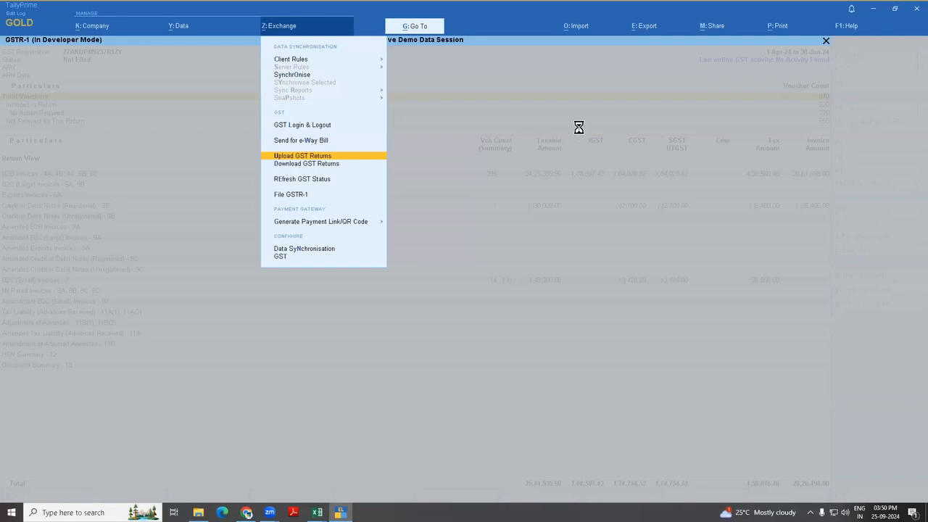
pyautogui.press('Return')
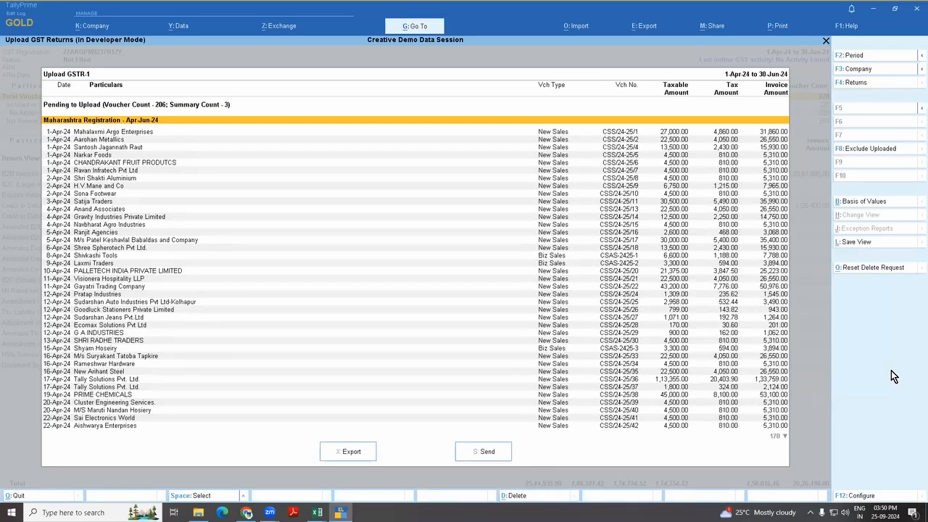
pyautogui.press('Escape')
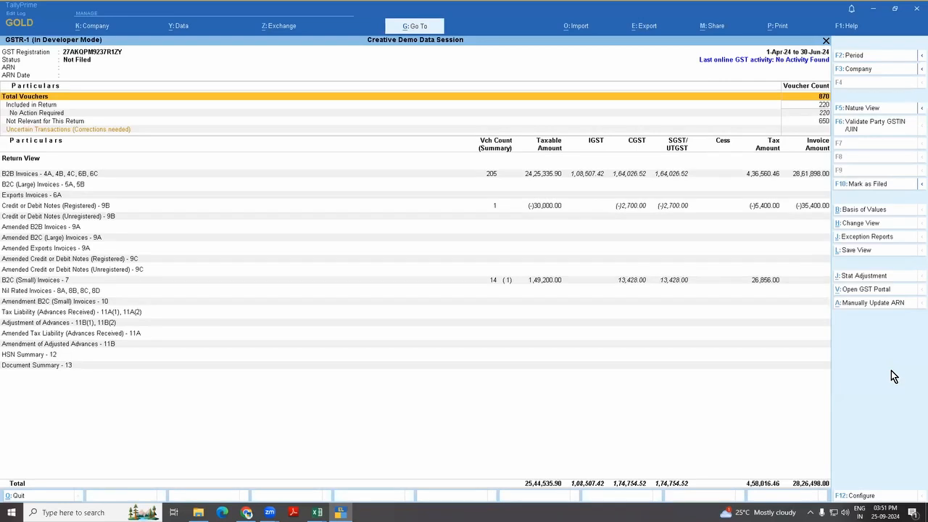
# Switch to the Excel agenda, move to the topic "Ledger vouchers report with ITC status" and return to TallyPrime.
pyautogui.hotkey('alt', 'Tab')
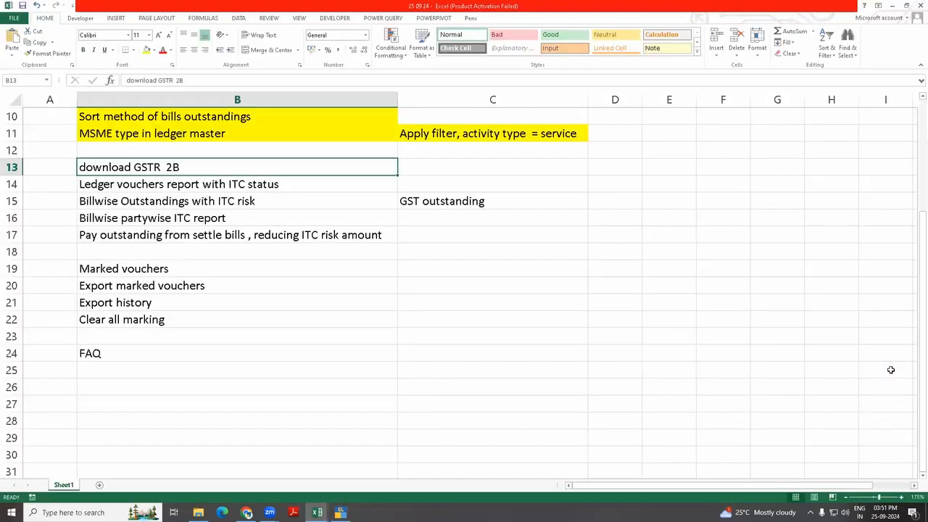
pyautogui.press('Down')
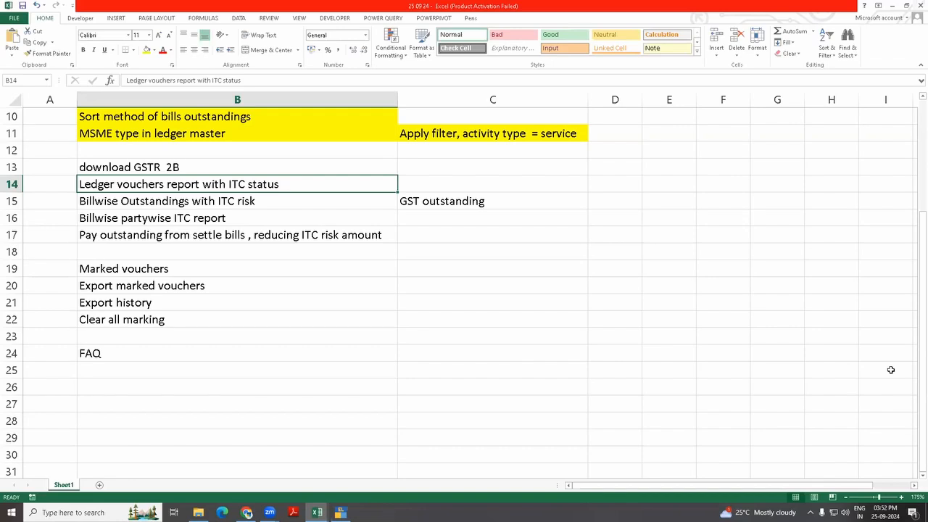
pyautogui.hotkey('alt', 'Tab')
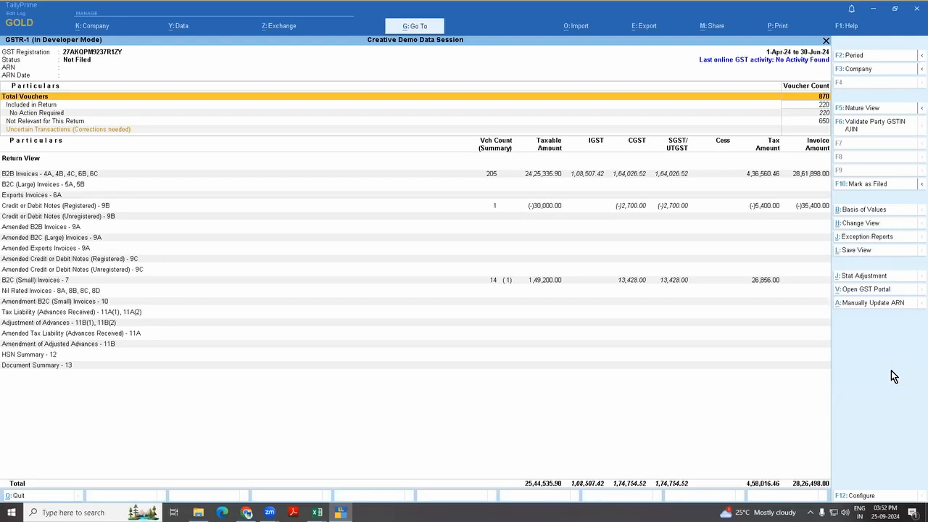
# Close the GST reports and open the ledger vouchers report for Techguy Technologies Private Limited.
pyautogui.press('Escape')
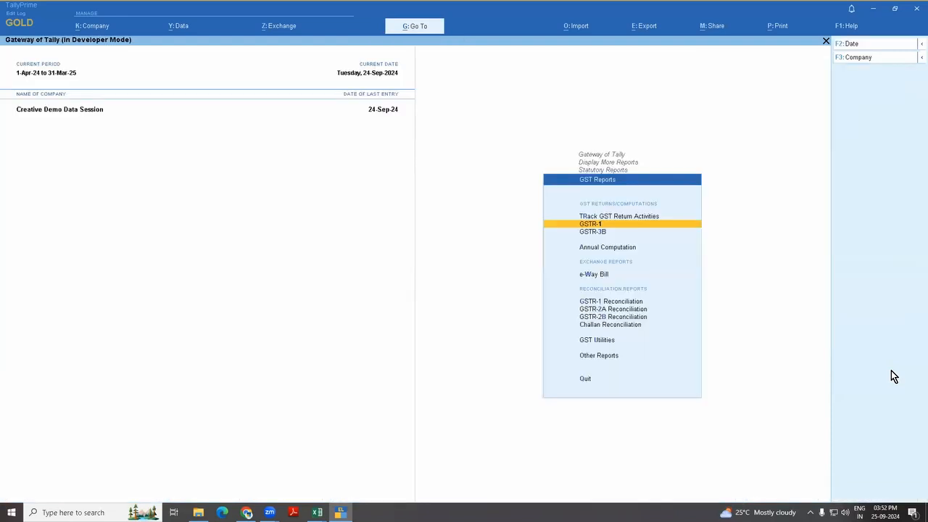
pyautogui.press('Escape')
pyautogui.press('Escape')
pyautogui.press('Escape')
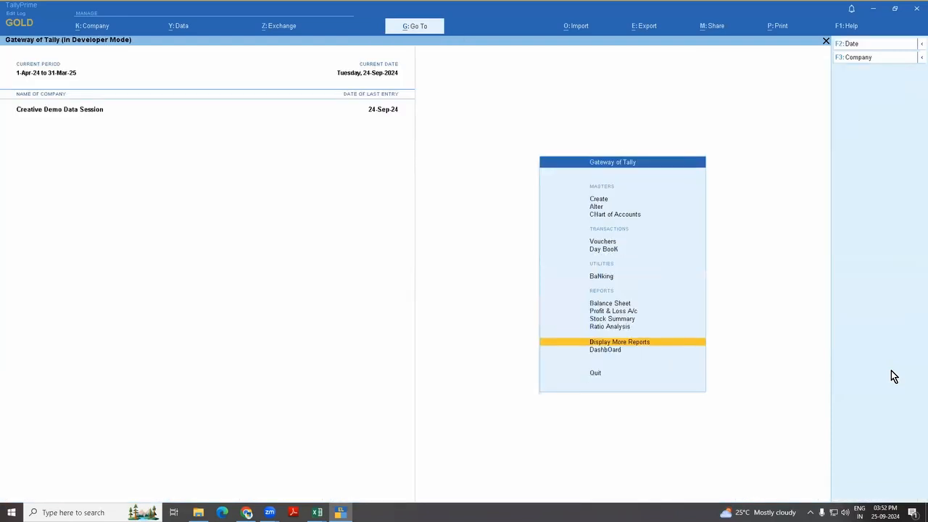
pyautogui.press('Return')
pyautogui.press('a')
pyautogui.press('Down')
pyautogui.press('Return')
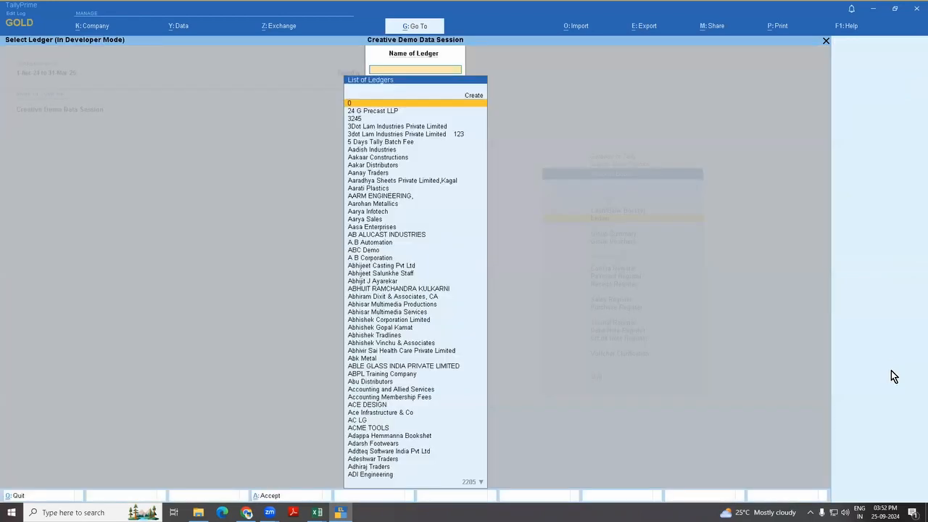
pyautogui.write('Tec')
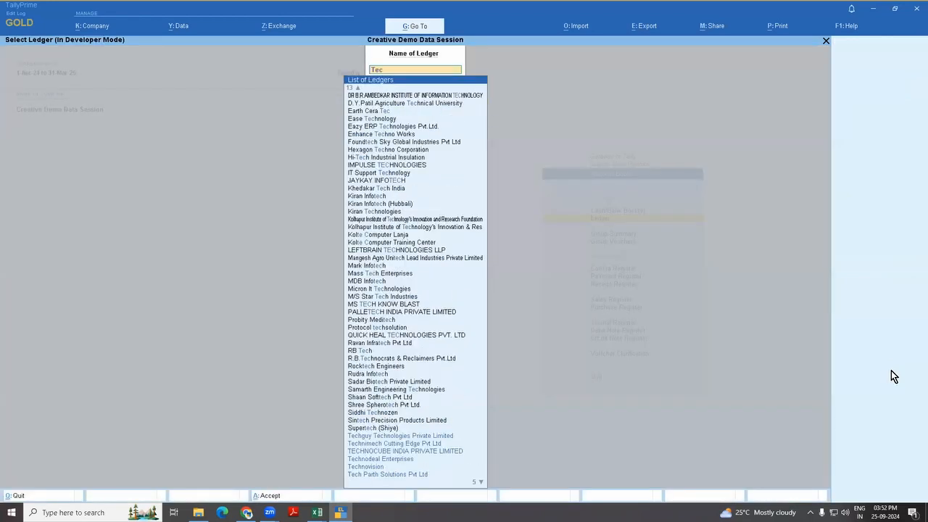
pyautogui.write('hguy')
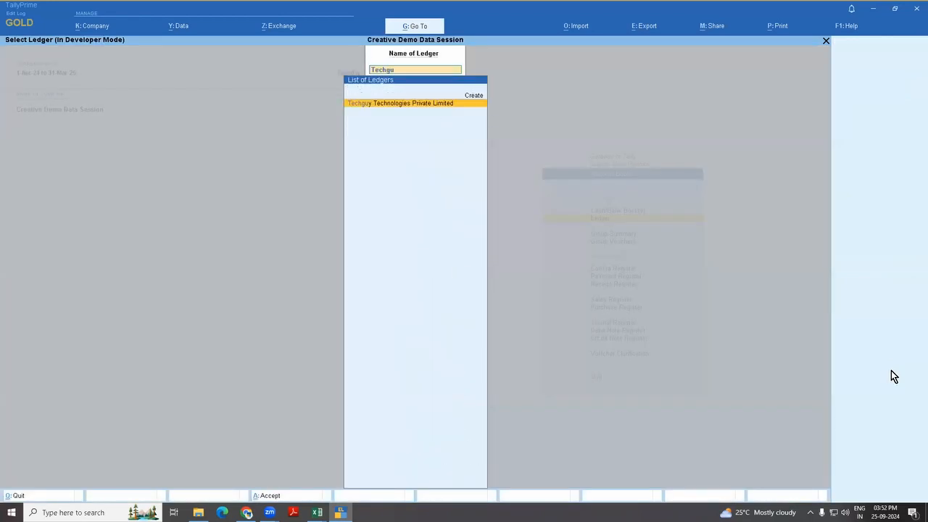
pyautogui.press('Return')
# Set the ledger vouchers period from 1-4-2024 to 31-3-2025.
pyautogui.press('F2')
pyautogui.write('1.')
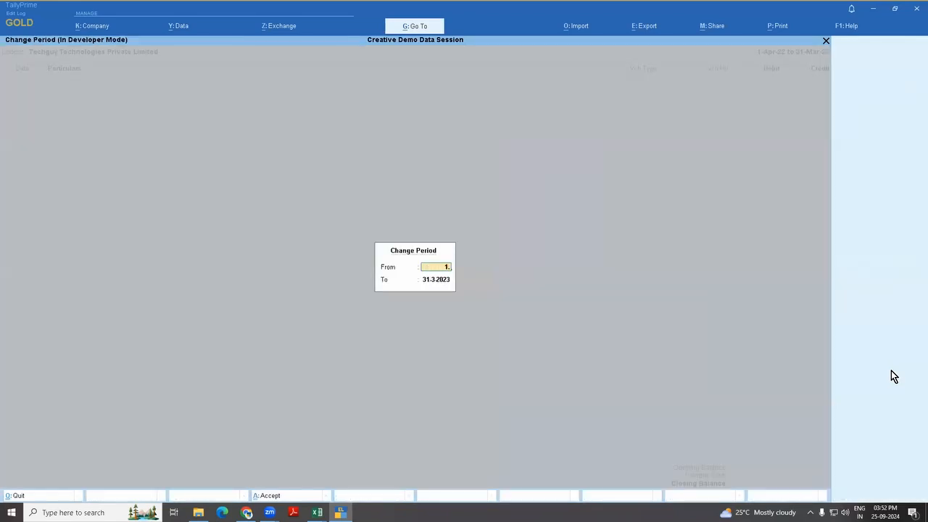
pyautogui.write('4.2024')
pyautogui.press('Return')
pyautogui.write('31.3.25')
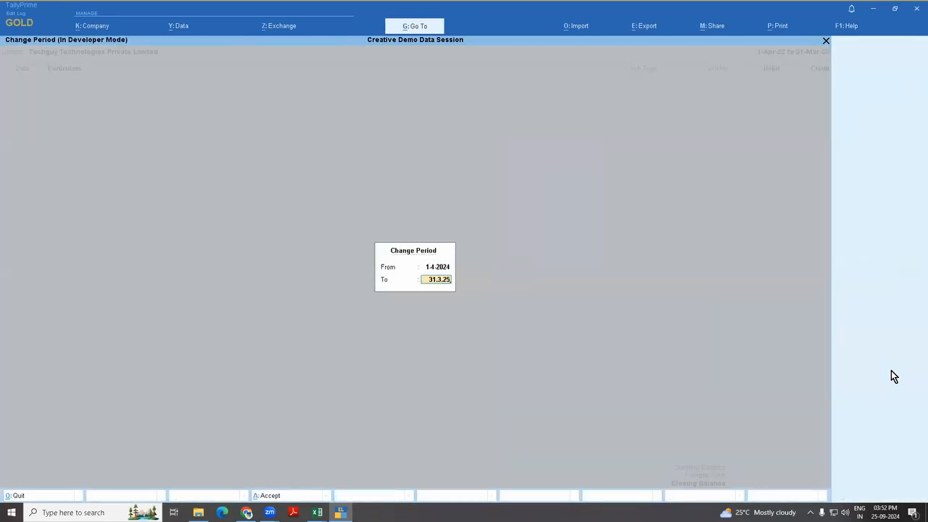
pyautogui.press('Return')
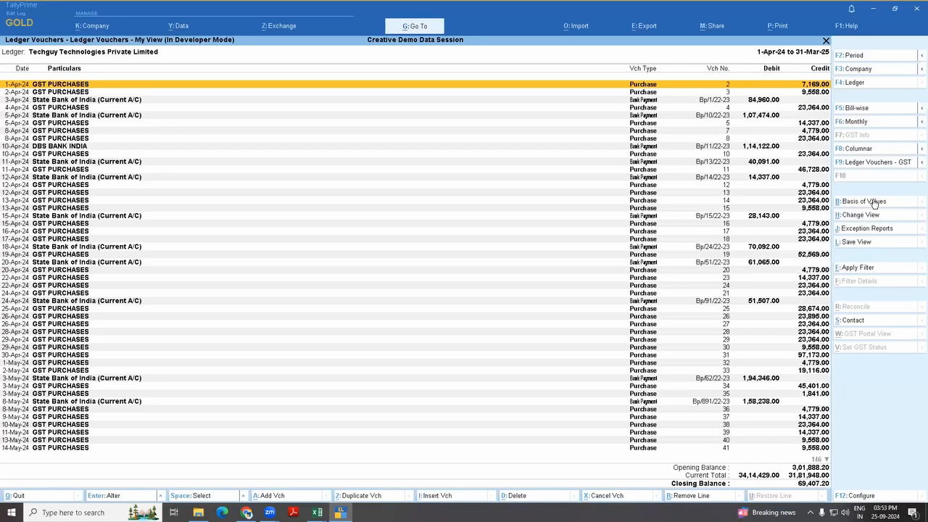
# Switch the report to Ledger Vouchers - GST and go to the Status column of the first voucher.
pyautogui.click(878, 162)
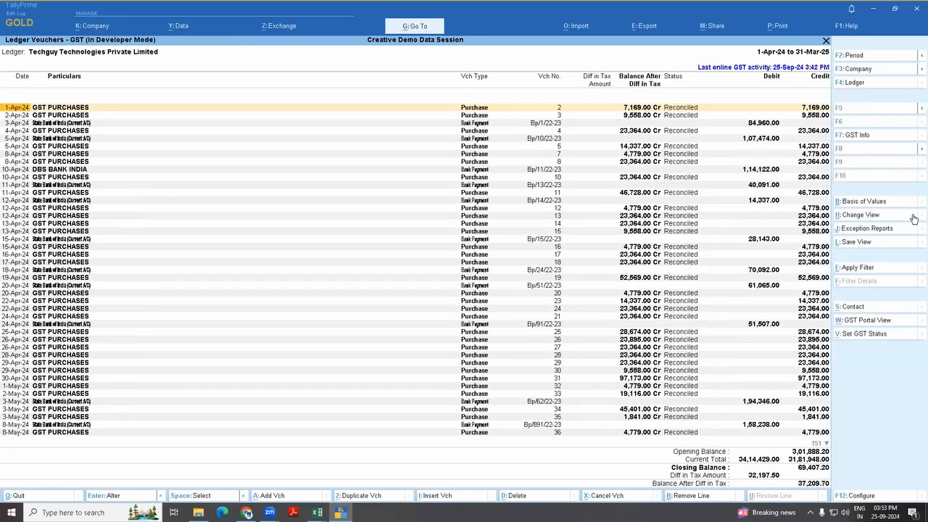
pyautogui.press('Down')
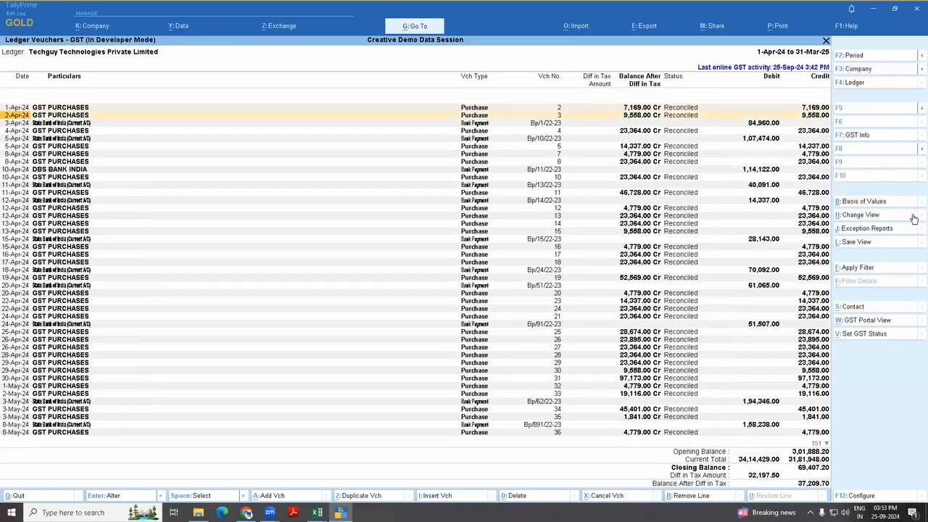
pyautogui.press('Up')
pyautogui.press('Right')
pyautogui.press('Right')
pyautogui.press('Right')
pyautogui.press('Right')
pyautogui.press('Right')
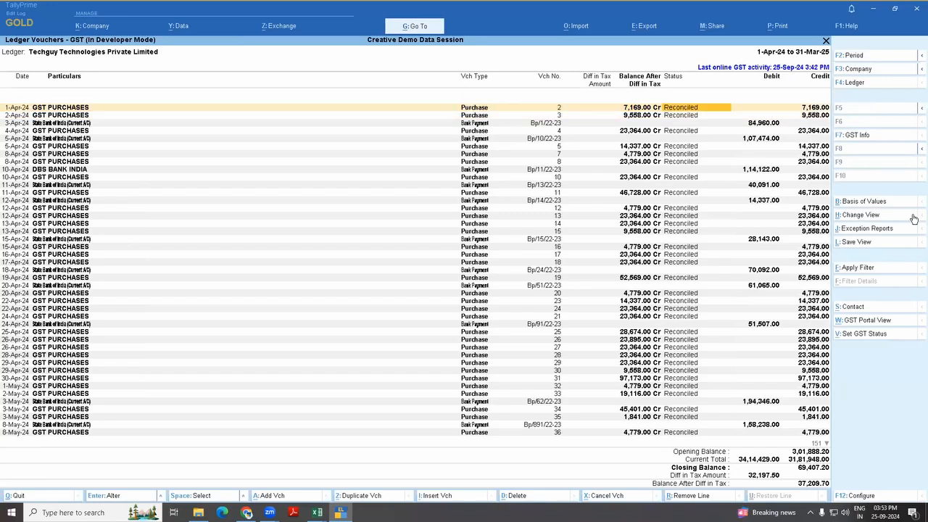
# Examine the GST status of the Techguy purchase vouchers from April through September 2024.
pyautogui.press('Down')
pyautogui.press('Up')
pyautogui.press('Down')
pyautogui.press('Down')
pyautogui.press('Down')
pyautogui.press('Down')
pyautogui.press('Down')
pyautogui.press('Down')
pyautogui.press('Down')
pyautogui.press('Down')
pyautogui.press('Down')
pyautogui.press('Down')
pyautogui.press('Down')
pyautogui.press('Down')
pyautogui.press('Down')
pyautogui.press('Down')
pyautogui.press('Down')
pyautogui.press('Down')
pyautogui.press('Down')
pyautogui.press('Down')
pyautogui.press('Down')
pyautogui.press('Down')
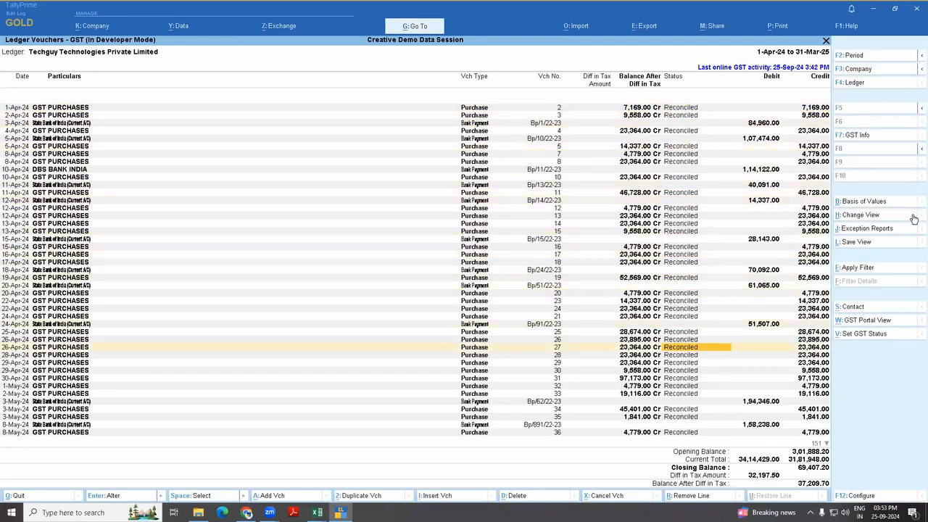
pyautogui.press('Down')
pyautogui.press('Down')
pyautogui.press('Down')
pyautogui.press('Down')
pyautogui.press('Down')
pyautogui.press('Down')
pyautogui.press('Down')
pyautogui.press('Down')
pyautogui.press('Down')
pyautogui.press('Down')
pyautogui.press('Down')
pyautogui.press('Down')
pyautogui.press('Down')
pyautogui.press('Down')
pyautogui.press('Down')
pyautogui.press('Down')
pyautogui.press('Down')
pyautogui.press('Down')
pyautogui.press('Down')
pyautogui.press('Down')
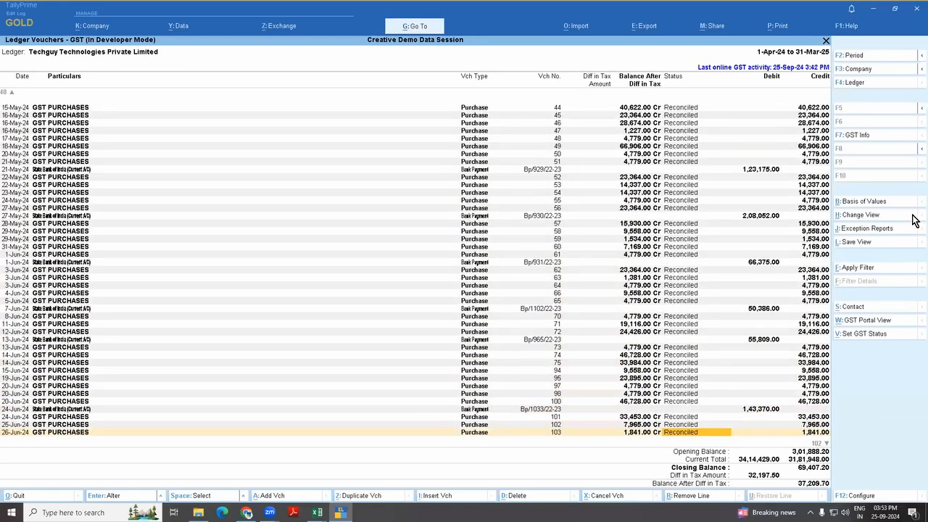
pyautogui.press('Down')
pyautogui.press('Down')
pyautogui.press('Down')
pyautogui.press('Down')
pyautogui.press('Down')
pyautogui.press('Down')
pyautogui.press('Down')
pyautogui.press('Down')
pyautogui.press('Down')
pyautogui.press('Down')
pyautogui.press('Down')
pyautogui.press('Down')
pyautogui.press('Down')
pyautogui.press('Down')
pyautogui.press('Down')
pyautogui.press('Down')
pyautogui.press('Down')
pyautogui.press('Down')
pyautogui.press('Down')
pyautogui.press('Down')
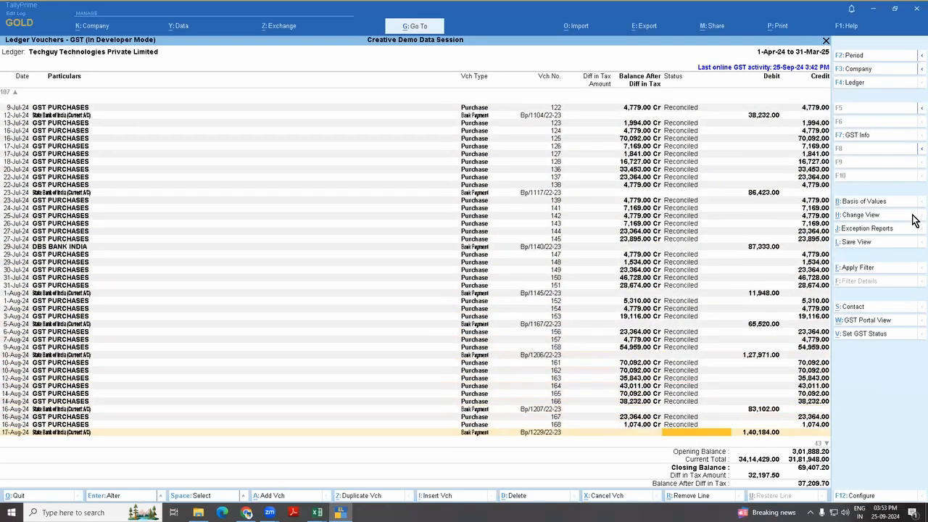
pyautogui.press('Down')
pyautogui.press('Down')
pyautogui.press('Down')
pyautogui.press('Down')
pyautogui.press('Down')
pyautogui.press('Down')
pyautogui.press('Down')
pyautogui.press('Down')
pyautogui.press('Down')
pyautogui.press('Down')
pyautogui.press('Down')
pyautogui.press('Down')
pyautogui.press('Down')
pyautogui.press('Down')
pyautogui.press('Down')
pyautogui.press('Down')
pyautogui.press('Down')
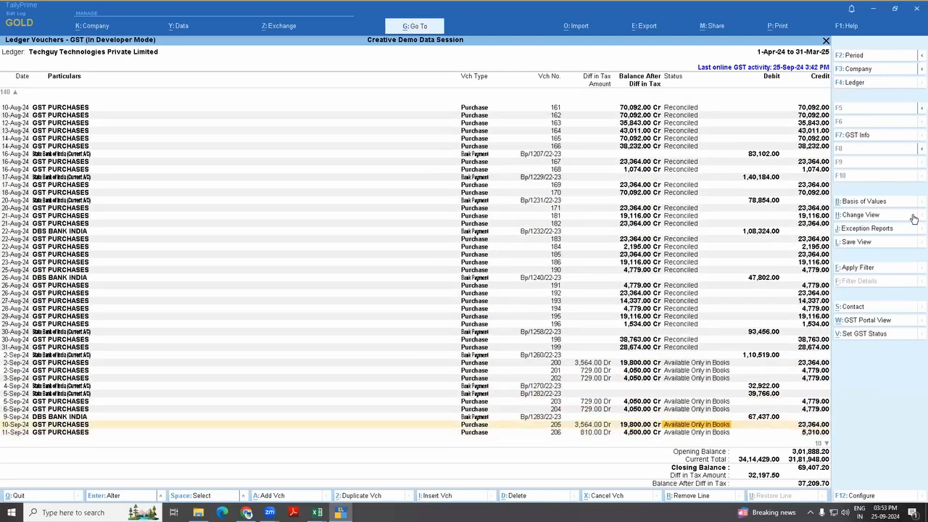
# Select the two 2-Sep-24 purchase vouchers, numbers 200 and 201, that are available only in books.
pyautogui.press('Up')
pyautogui.press('Up')
pyautogui.press('Up')
pyautogui.press('Up')
pyautogui.press('Up')
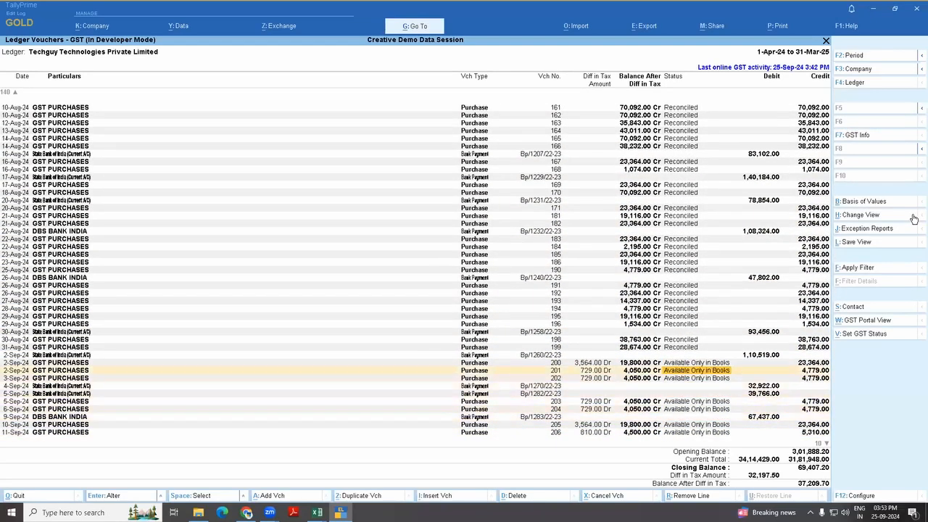
pyautogui.press('Up')
pyautogui.press('space')
pyautogui.press('Down')
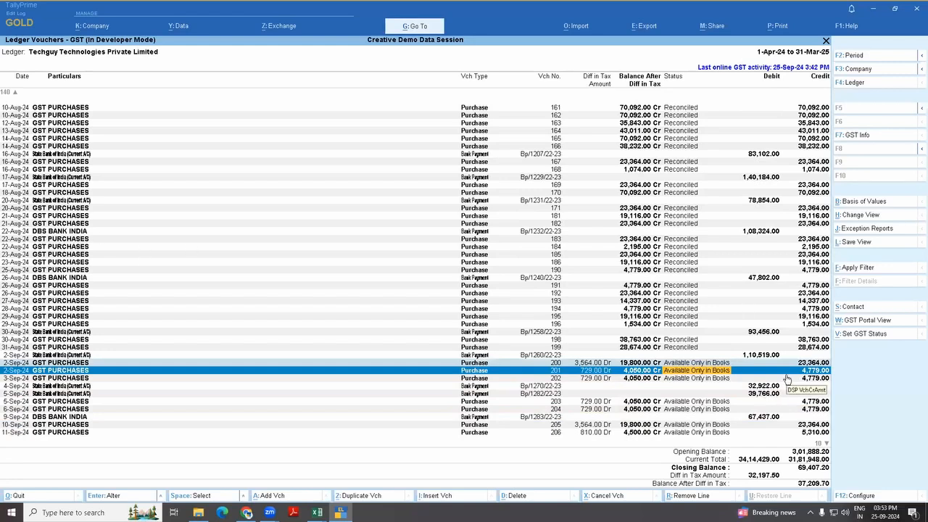
# Leave the GST ledger view and change the ledger vouchers report to the related Bill-wise Details report.
pyautogui.press('Escape')
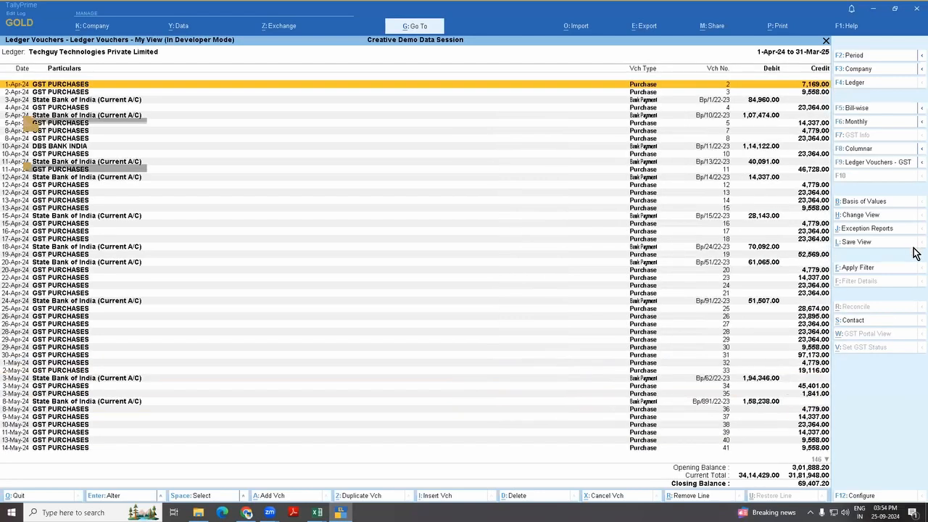
pyautogui.click(870, 216)
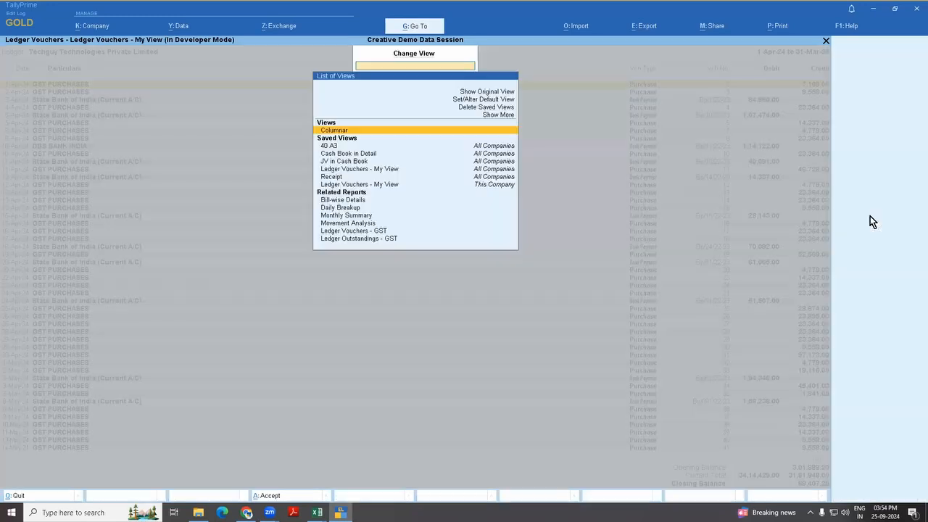
pyautogui.press('Down')
pyautogui.press('Down')
pyautogui.press('Down')
pyautogui.press('Down')
pyautogui.press('Down')
pyautogui.press('Down')
pyautogui.press('Down')
pyautogui.press('Down')
pyautogui.press('Down')
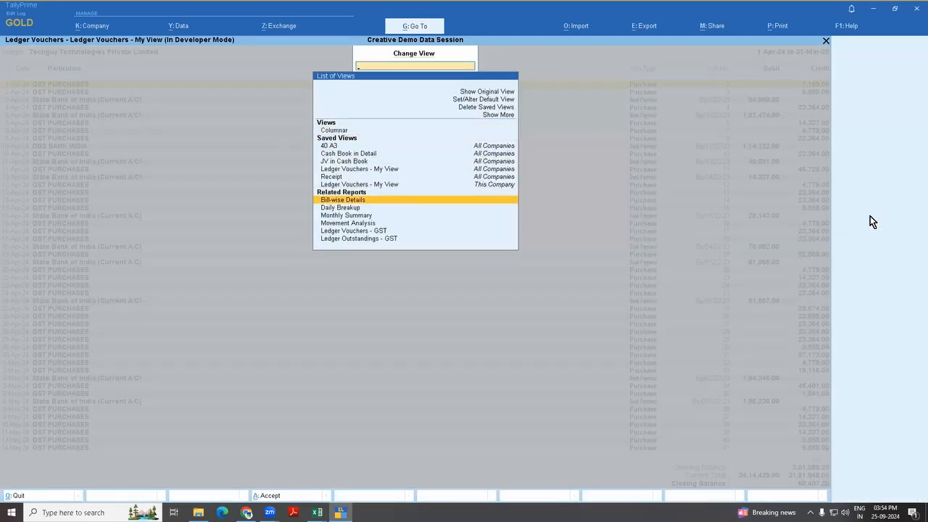
pyautogui.press('Return')
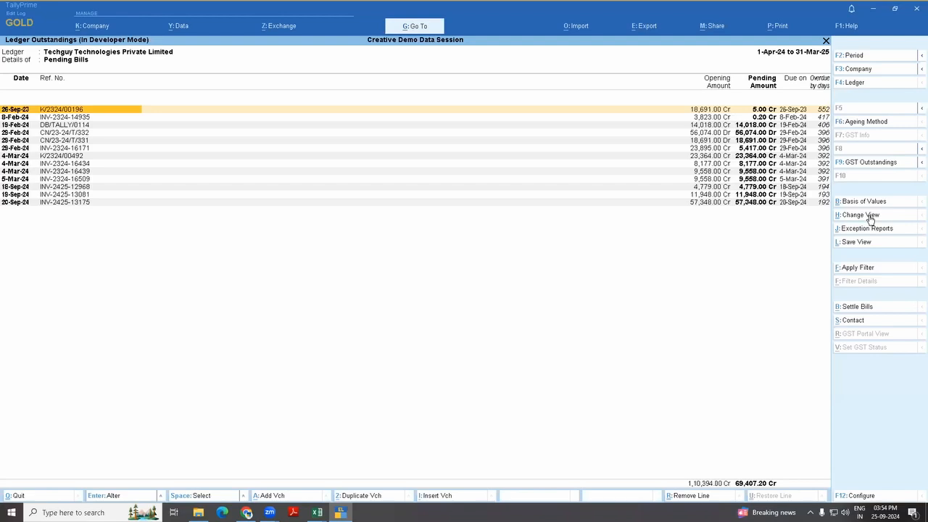
# Select the pending bills INV-2425-13175, INV-2425-13081, INV-2425-12968 and INV-2324-16509.
pyautogui.press('End')
pyautogui.press('space')
pyautogui.press('Up')
pyautogui.press('space')
pyautogui.press('Up')
pyautogui.press('space')
pyautogui.press('space')
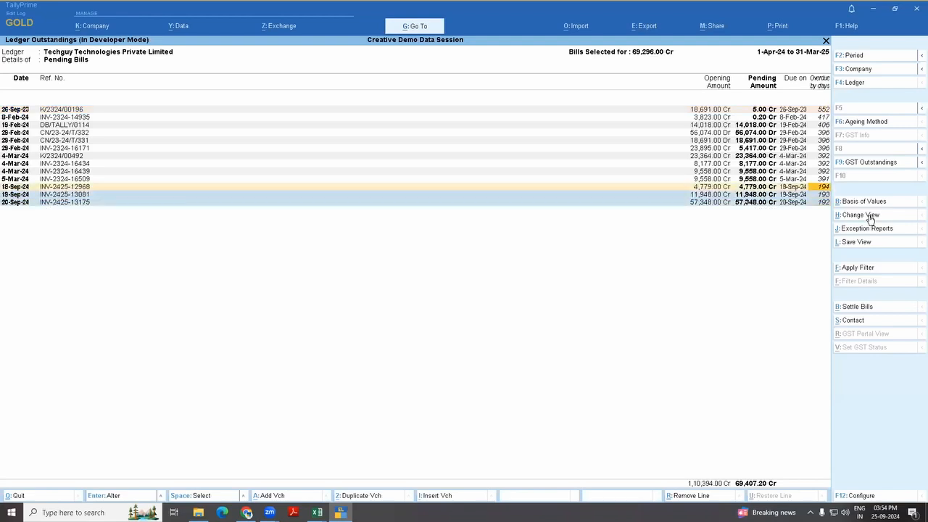
pyautogui.press('Up')
pyautogui.press('space')
pyautogui.press('Down')
pyautogui.press('space')
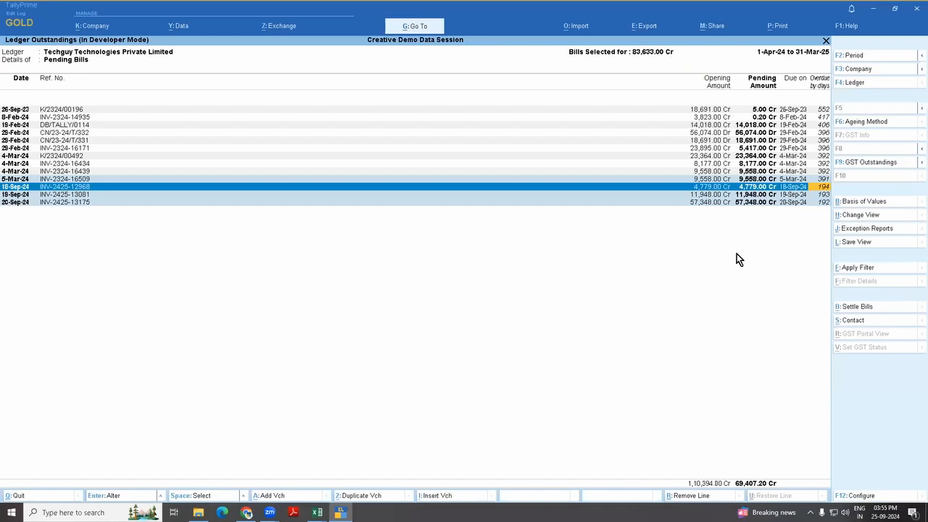
# Bring up the bill settlement form for the four selected bills and quit it without creating a payment.
pyautogui.click(849, 308)
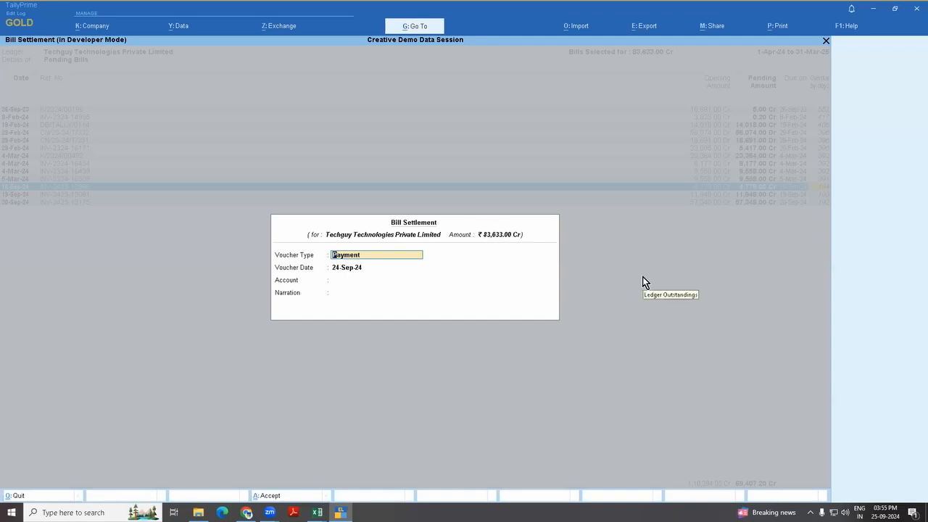
pyautogui.press('BackSpace')
pyautogui.press('Escape')
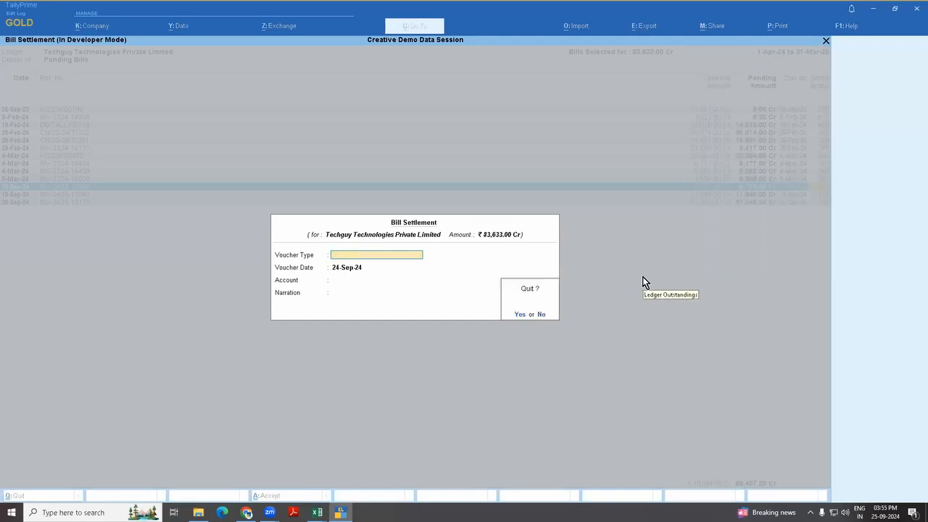
pyautogui.press('y')
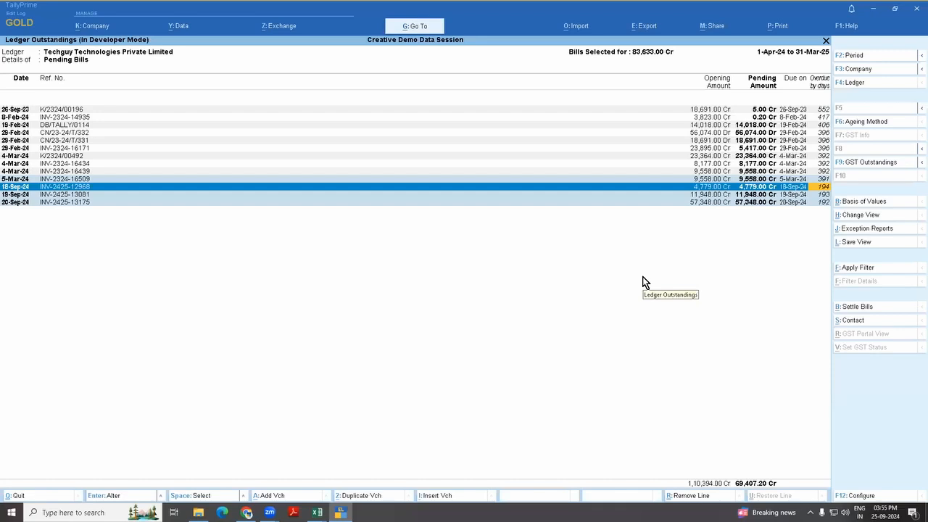
pyautogui.press('Down')
pyautogui.press('Down')
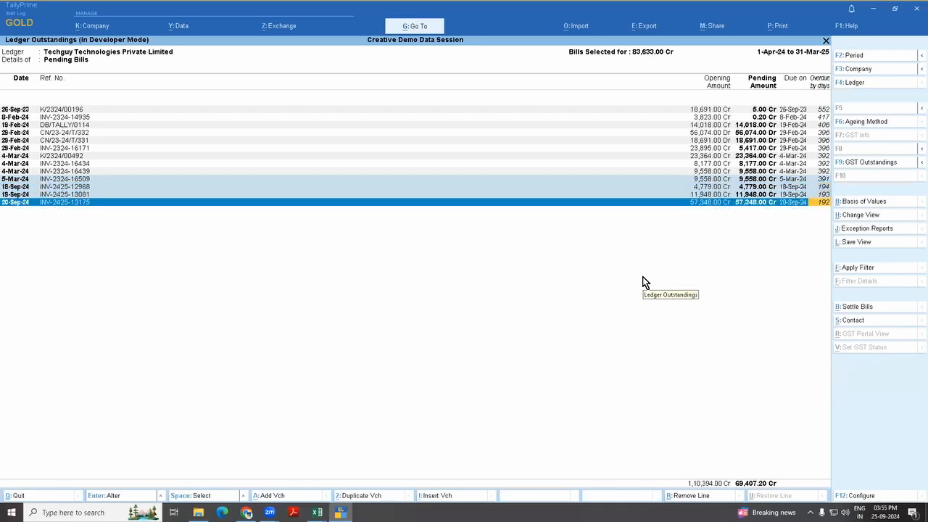
pyautogui.press('Up')
pyautogui.press('Up')
pyautogui.press('Up')
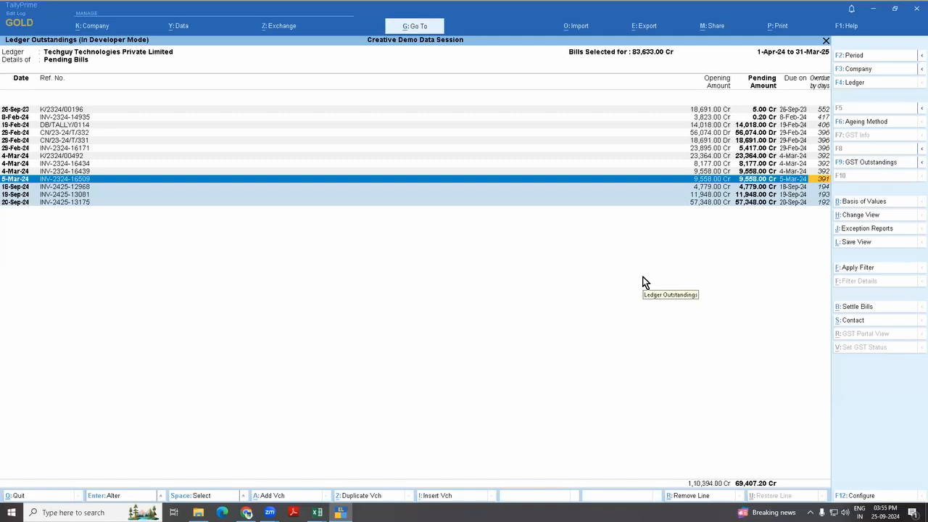
# Configure the outstandings report to show ITC at Risk & Balance Amount, GST Status, breakup of Books & Portal Amounts, and Party GSTIN/UIN.
pyautogui.press('F12')
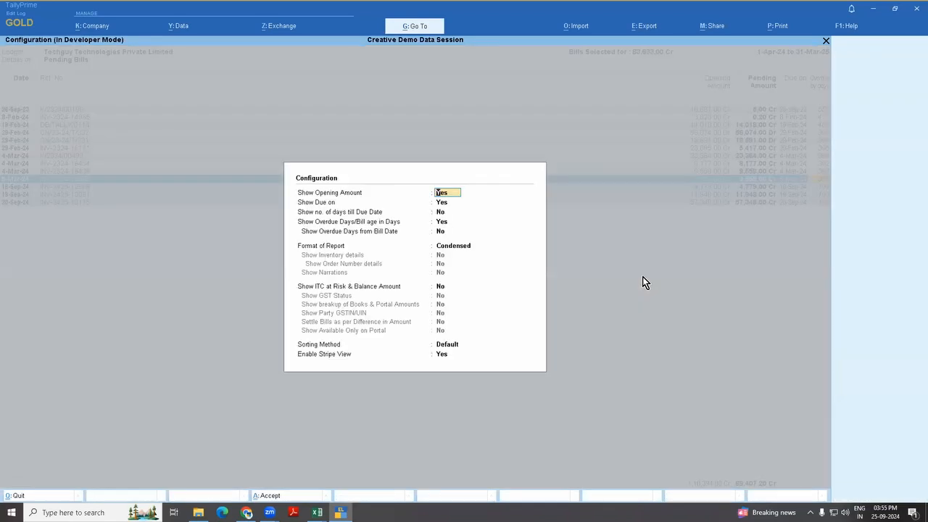
pyautogui.press('Down')
pyautogui.press('Down')
pyautogui.press('Down')
pyautogui.press('Down')
pyautogui.press('Down')
pyautogui.press('Down')
pyautogui.press('Down')
pyautogui.press('Down')
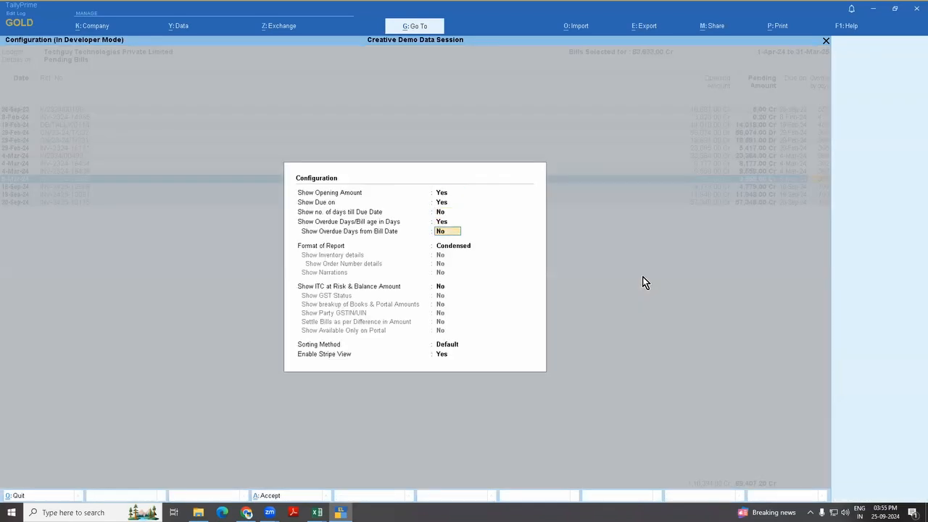
pyautogui.press('Up')
pyautogui.press('Up')
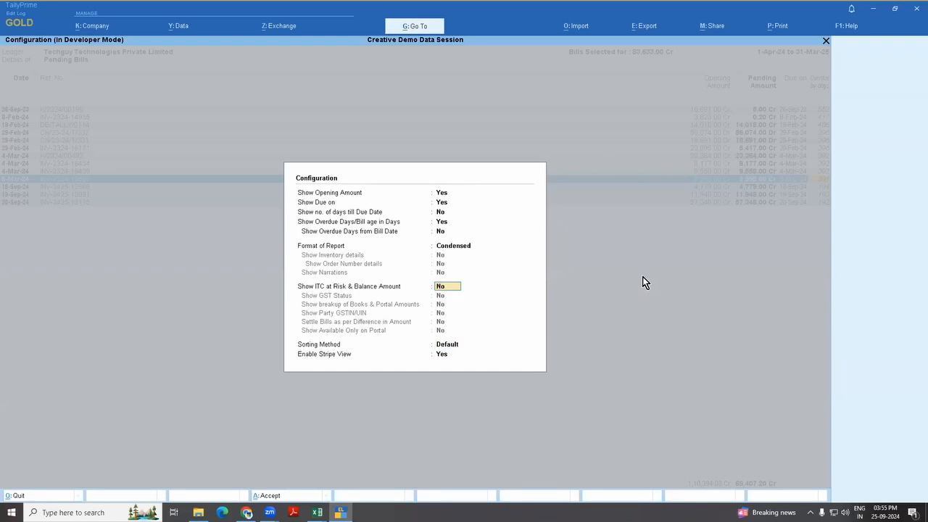
pyautogui.press('y')
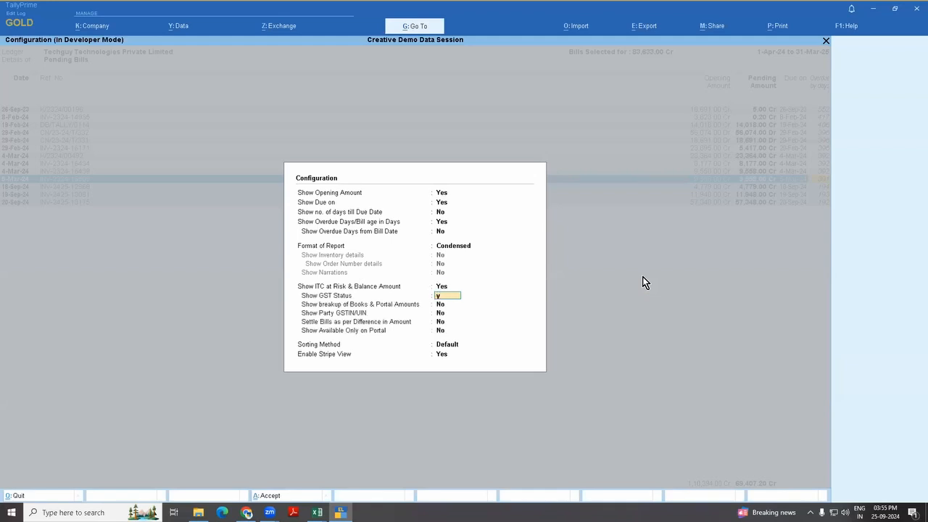
pyautogui.press('y')
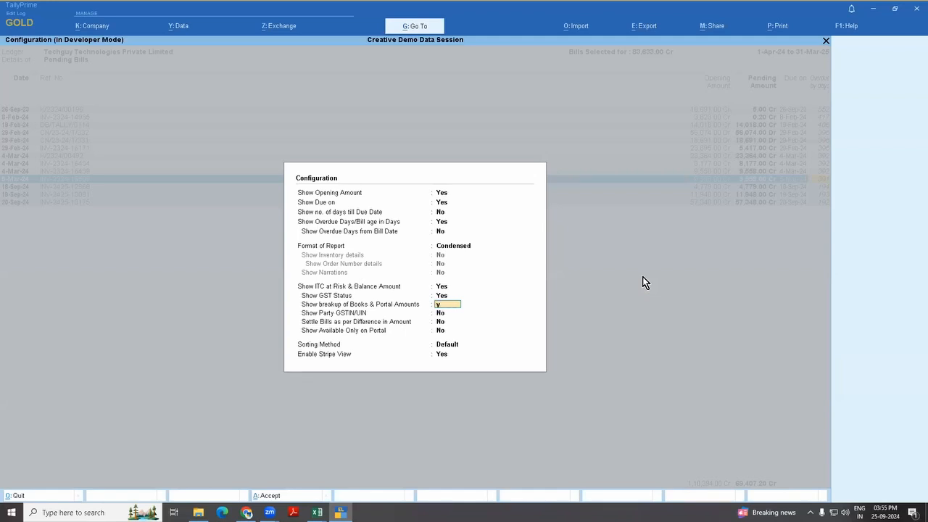
pyautogui.press('y')
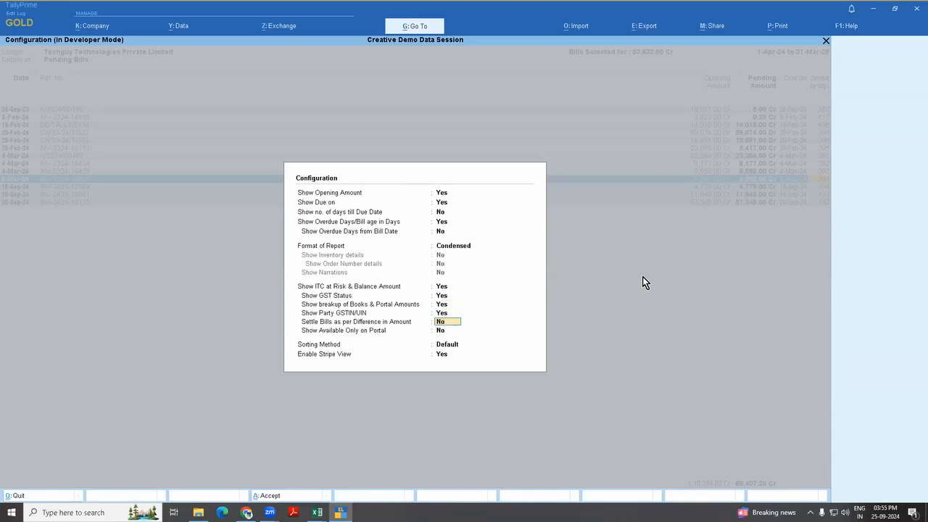
# Enable Settle Bills as per Difference in Amount and accept the report configuration.
pyautogui.press('y')
pyautogui.press('y')
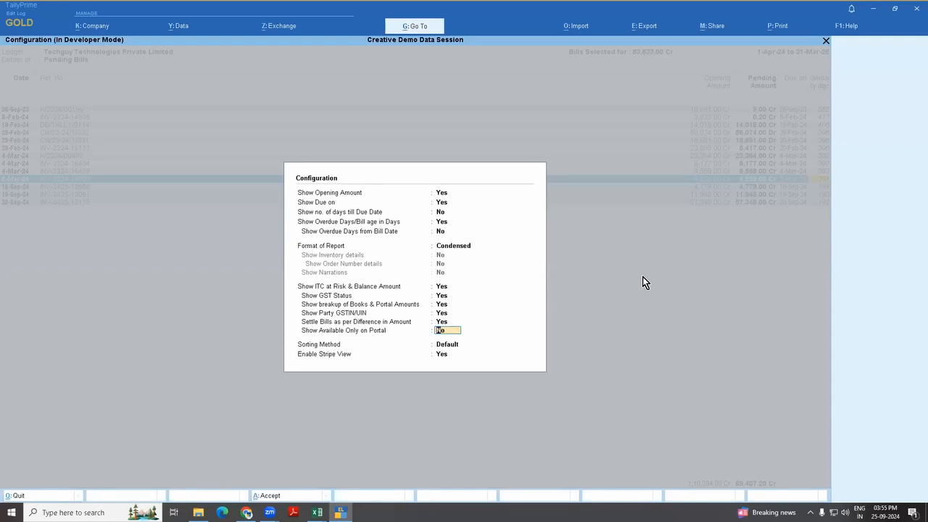
pyautogui.hotkey('ctrl', 'a')
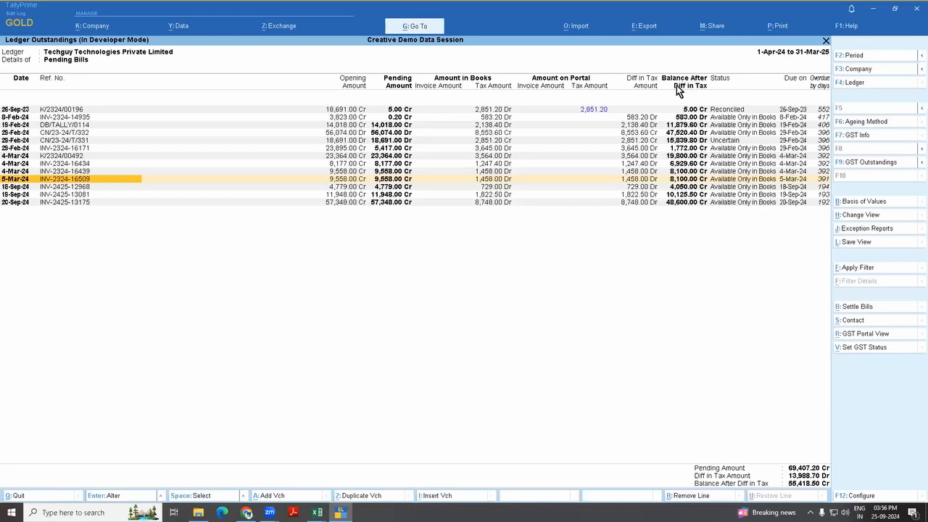
# Look through the pending bills' tax differences, balances after difference in tax, and GST statuses.
pyautogui.press('Down')
pyautogui.press('Down')
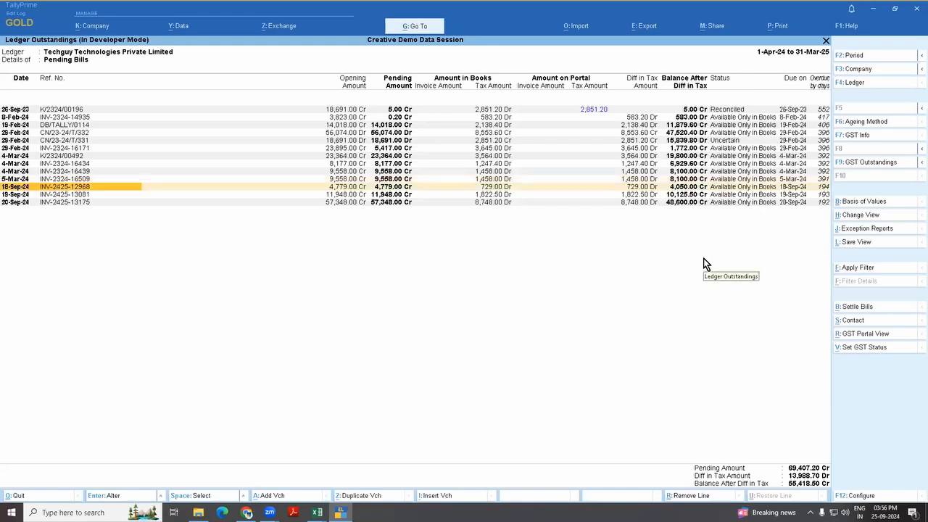
pyautogui.press('Up')
pyautogui.press('Up')
pyautogui.press('Up')
pyautogui.press('Up')
pyautogui.press('Up')
pyautogui.press('Up')
pyautogui.press('Up')
pyautogui.press('Up')
pyautogui.press('Up')
pyautogui.press('Up')
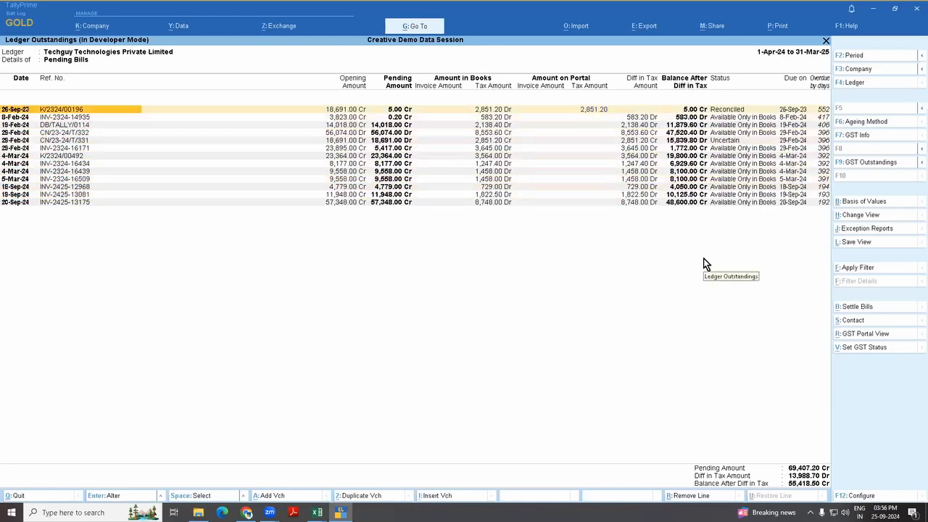
# Select the pending bills INV-2425-13175, INV-2425-13081, INV-2425-12968 and INV-2324-16509 in the report with tax differences.
pyautogui.press('Down')
pyautogui.press('Down')
pyautogui.press('Down')
pyautogui.press('Down')
pyautogui.press('Down')
pyautogui.press('Down')
pyautogui.press('Down')
pyautogui.press('Down')
pyautogui.press('Down')
pyautogui.press('Down')
pyautogui.press('Down')
pyautogui.press('Down')
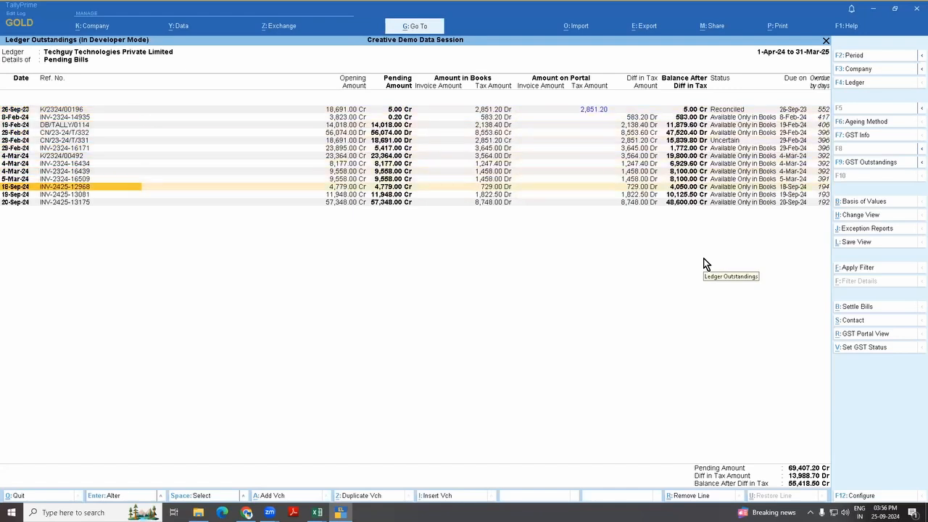
pyautogui.hotkey('shift', 'Up')
pyautogui.hotkey('shift', 'Up')
pyautogui.hotkey('shift', 'Up')
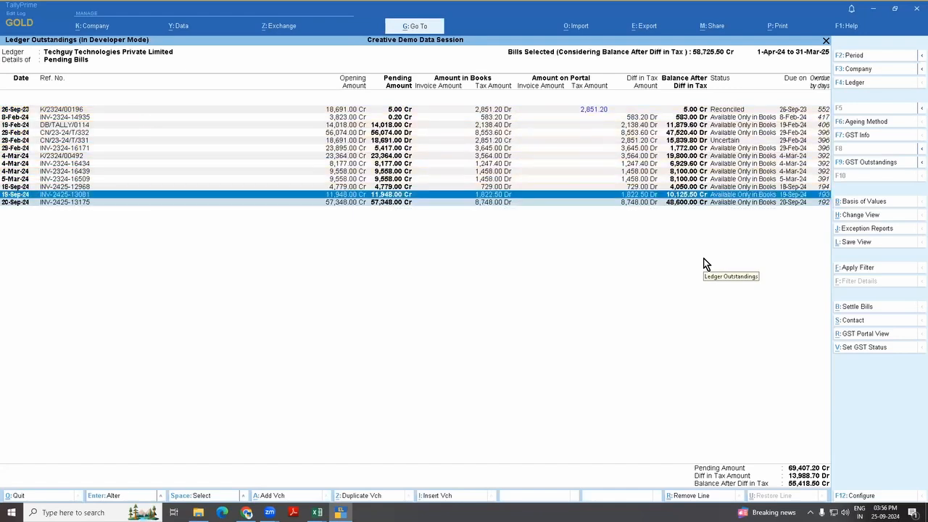
pyautogui.press('space')
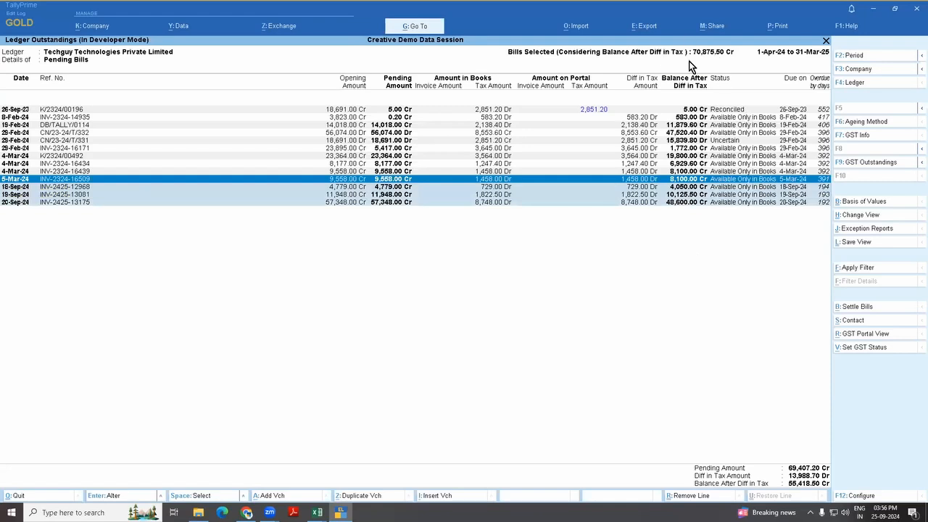
# Generate a Payment voucher from the Cash account to settle the four selected bills, and quit it without saving.
pyautogui.click(853, 308)
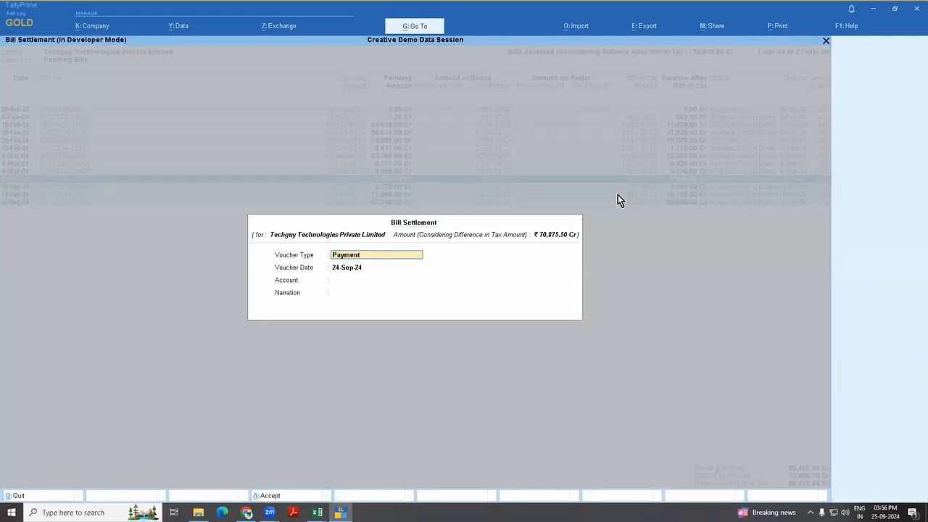
pyautogui.press('Return')
pyautogui.press('Return')
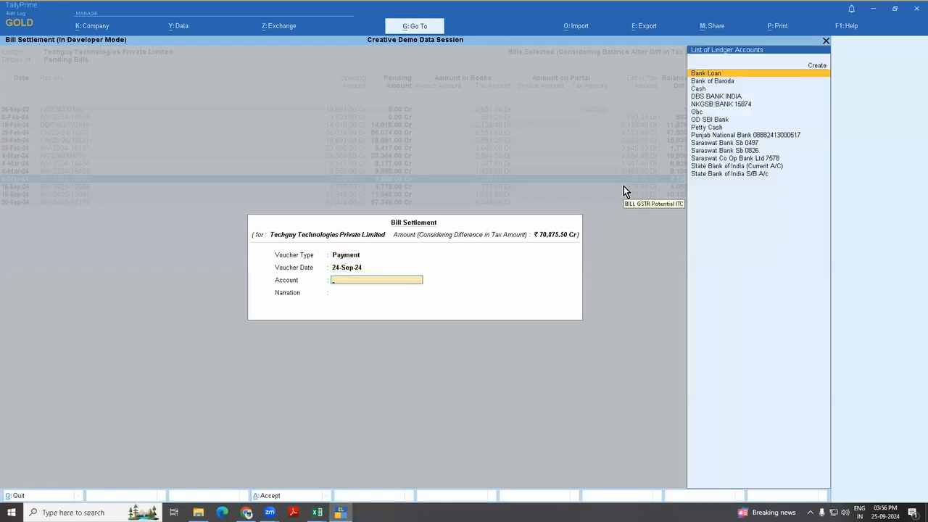
pyautogui.write('cash')
pyautogui.press('Return')
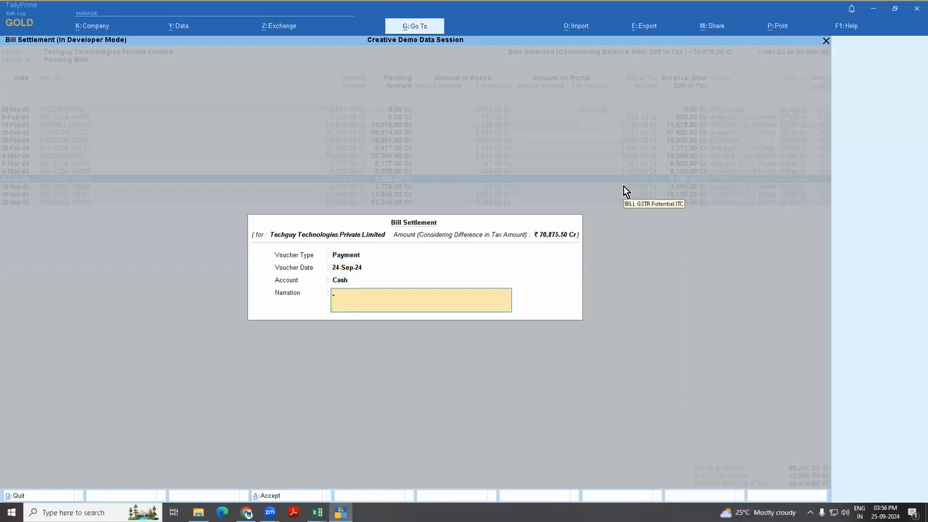
pyautogui.press('Return')
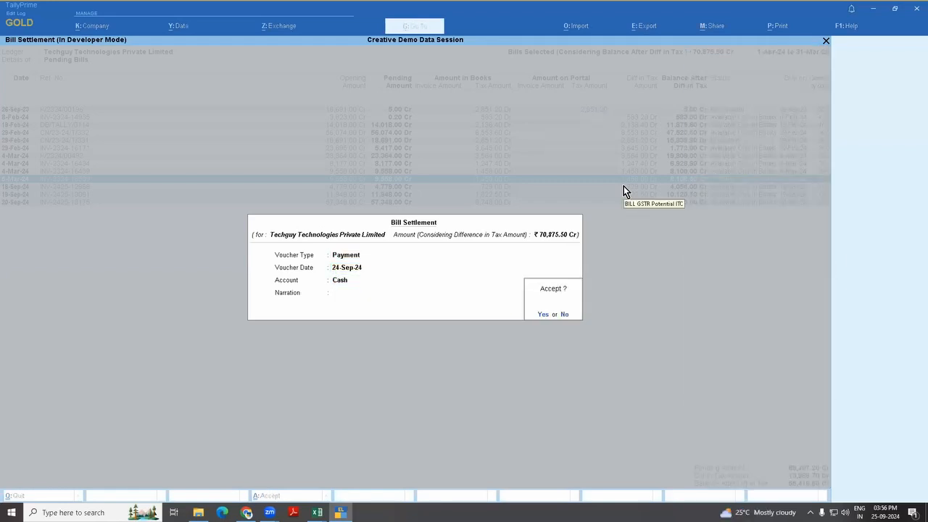
pyautogui.press('Return')
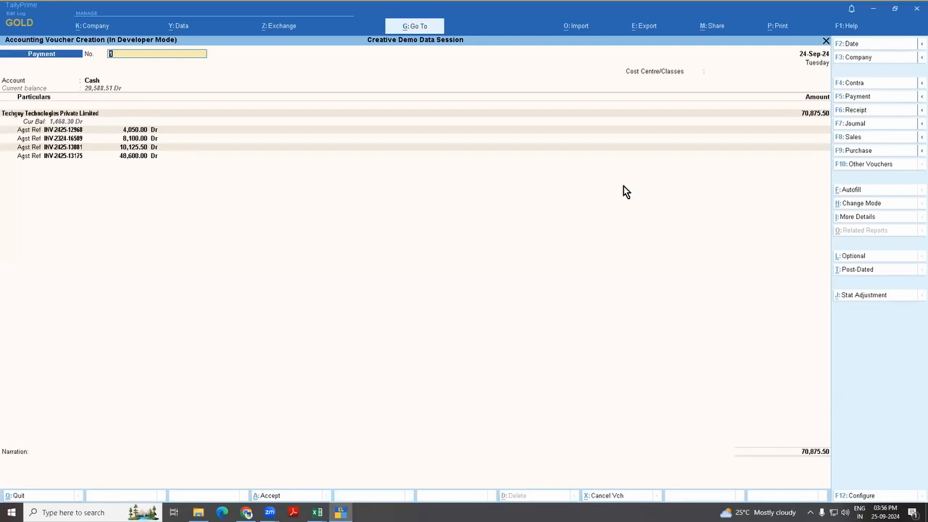
pyautogui.press('Escape')
pyautogui.press('y')
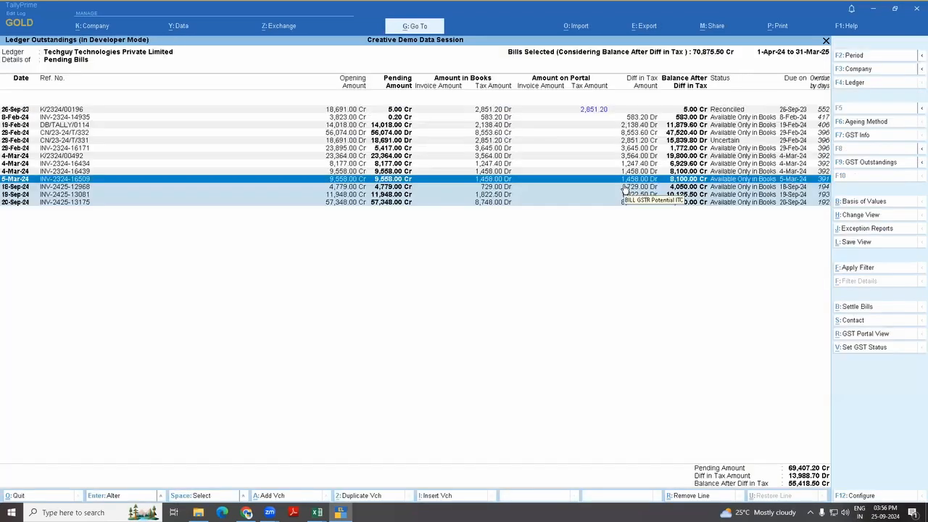
# Clear the selection of all four pending bills.
pyautogui.press('space')
pyautogui.press('Down')
pyautogui.press('space')
pyautogui.press('Down')
pyautogui.press('space')
pyautogui.press('Down')
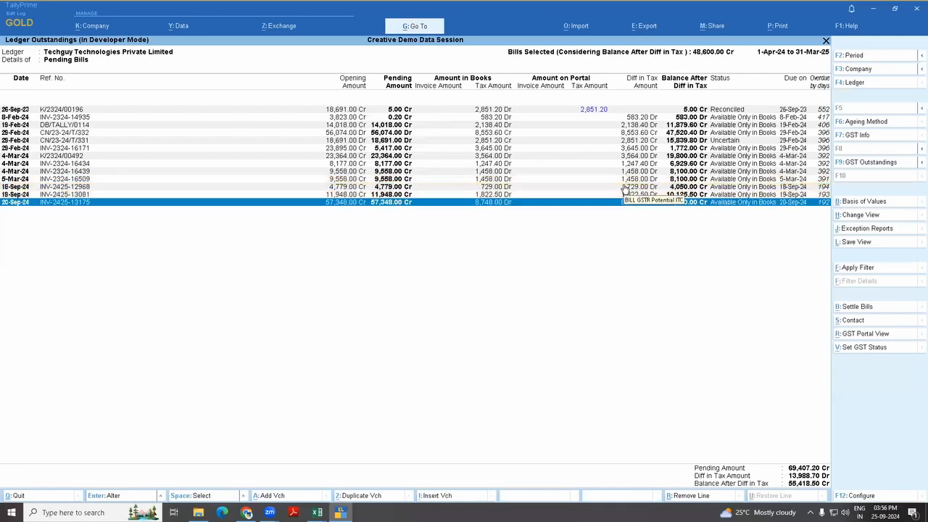
pyautogui.press('space')
pyautogui.press('Up')
pyautogui.press('Up')
# Expand bill INV-2425-13175 to its purchase voucher, check that voucher's GST portal view, and return to the outstandings.
pyautogui.press('Down')
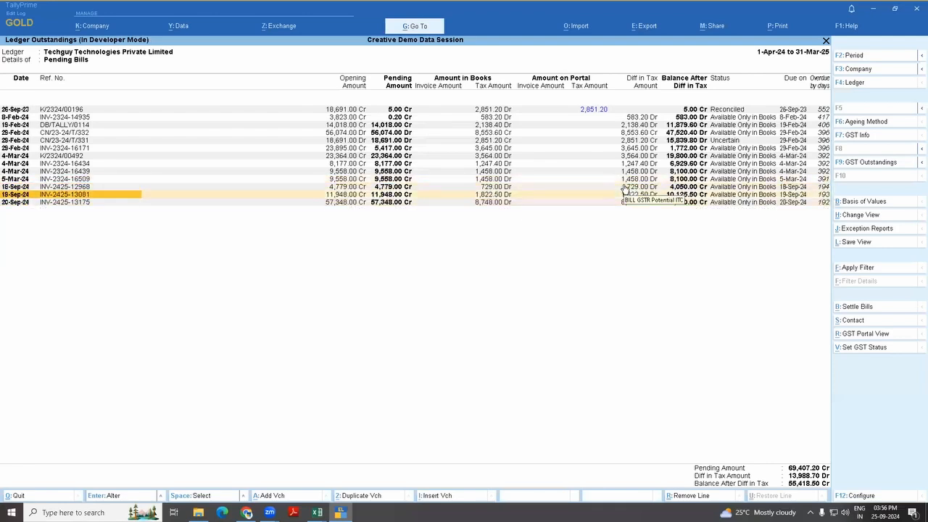
pyautogui.press('Down')
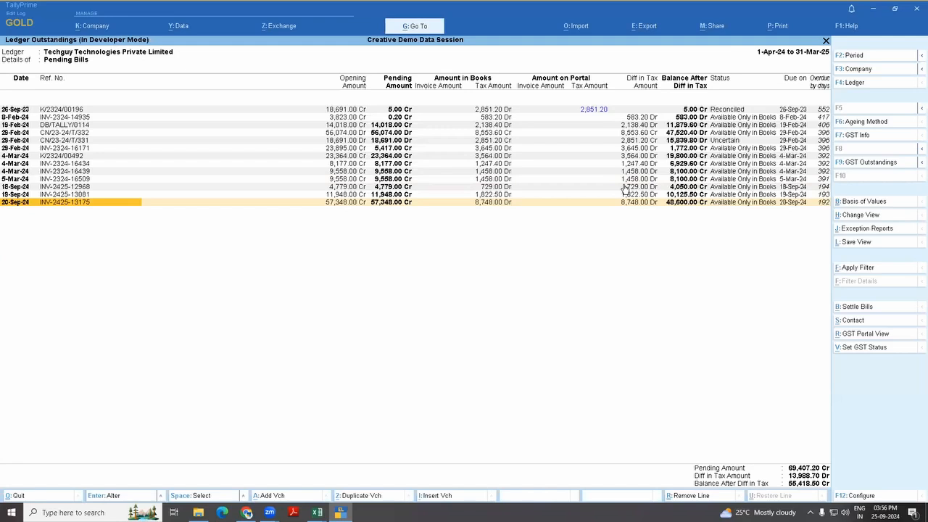
pyautogui.hotkey('shift', 'Return')
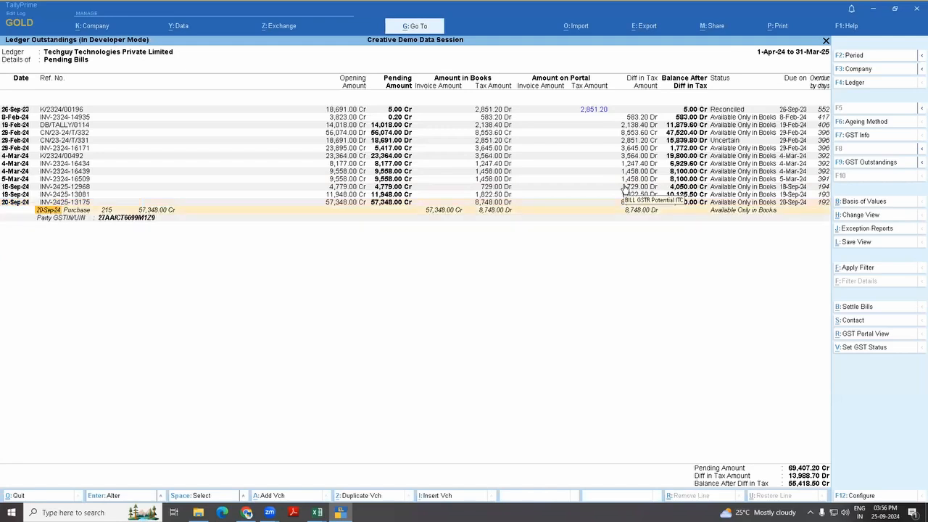
pyautogui.press('space')
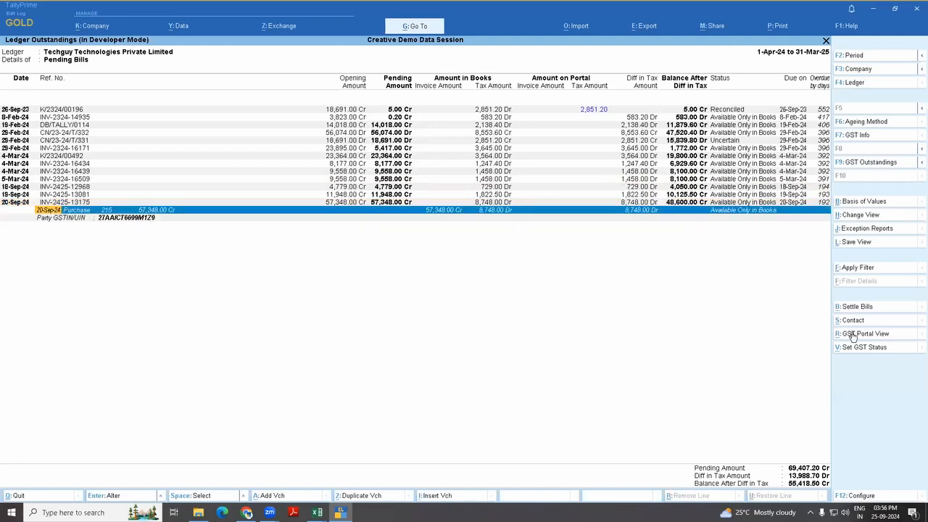
pyautogui.click(874, 337)
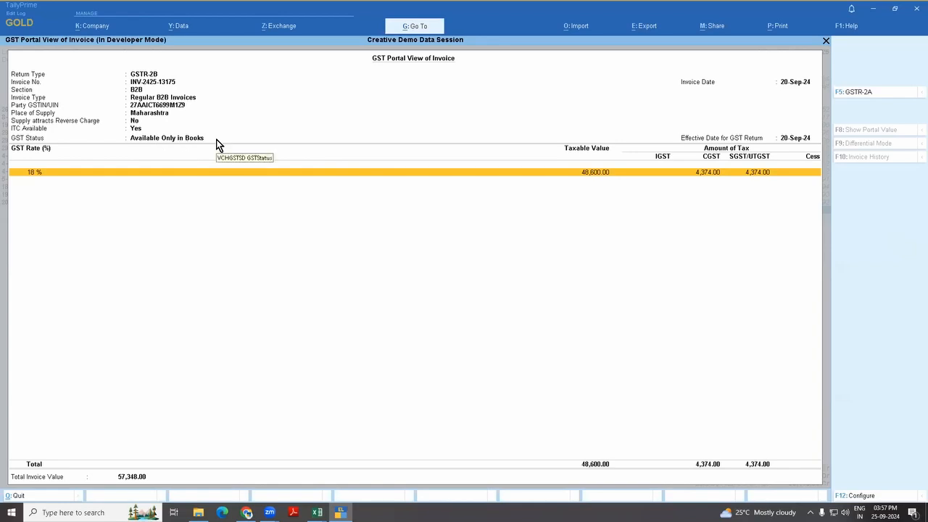
pyautogui.press('Escape')
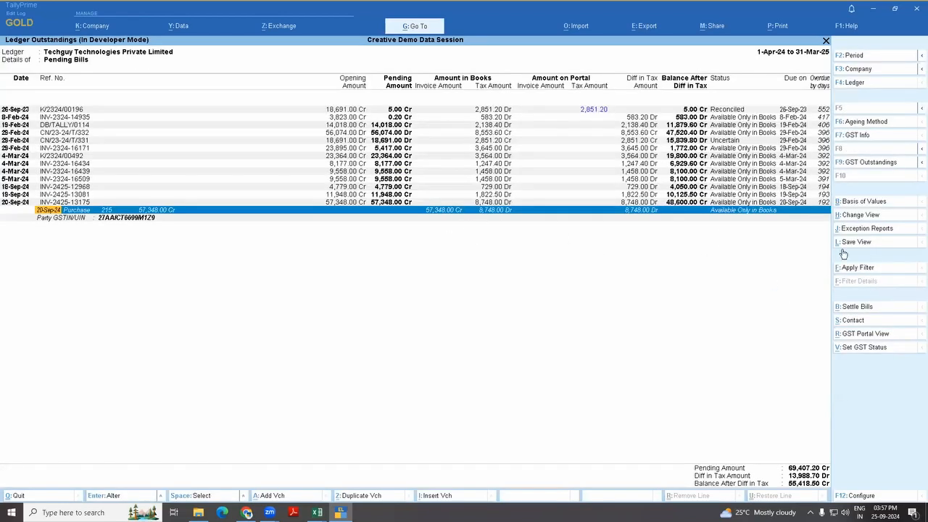
# Clear the selection of the purchase voucher line under bill INV-2425-13175.
pyautogui.press('Up')
pyautogui.press('space')
pyautogui.press('Up')
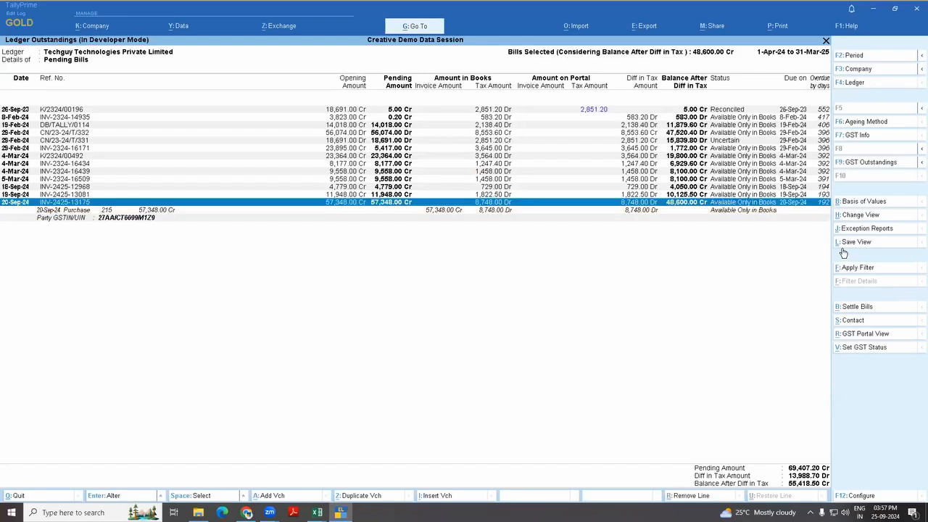
pyautogui.press('space')
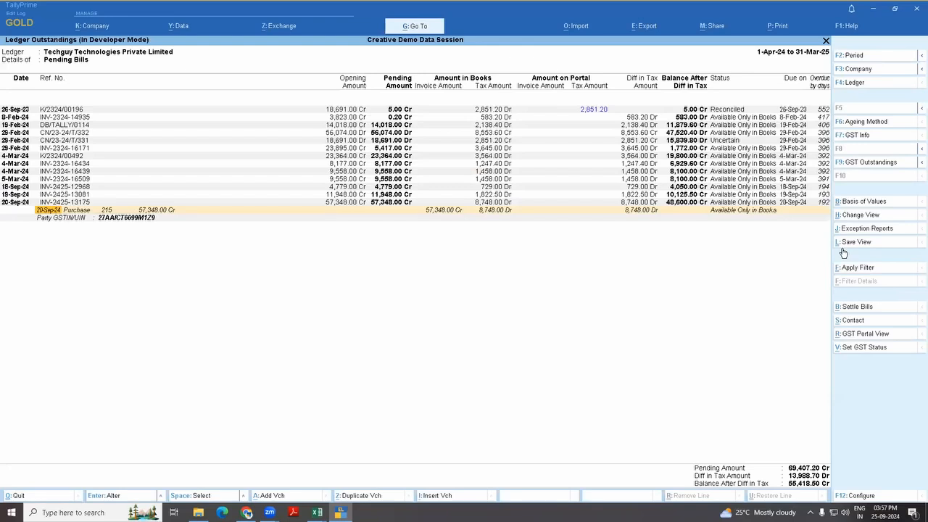
# Examine the portal tax amount and GST status of bill K/2324/00196 against the other pending bills.
pyautogui.click(593, 113)
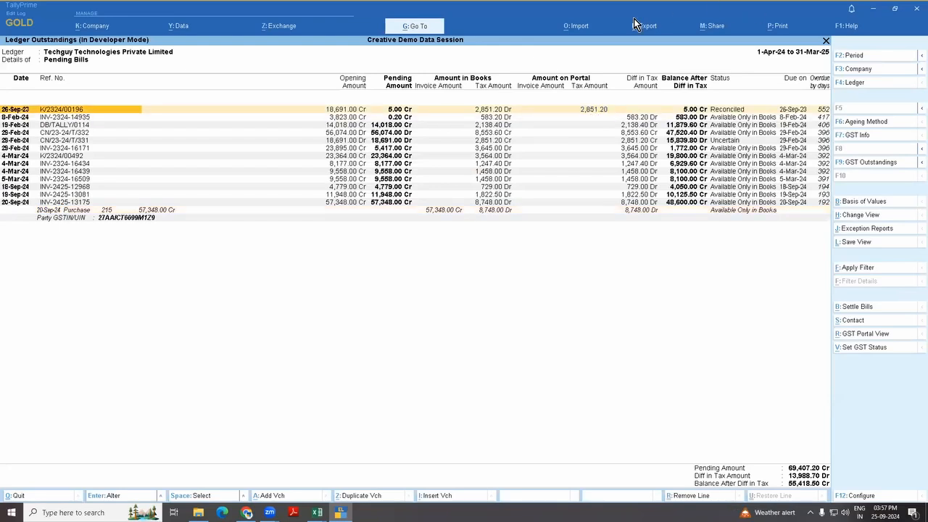
pyautogui.press('Down')
pyautogui.press('Down')
pyautogui.press('Down')
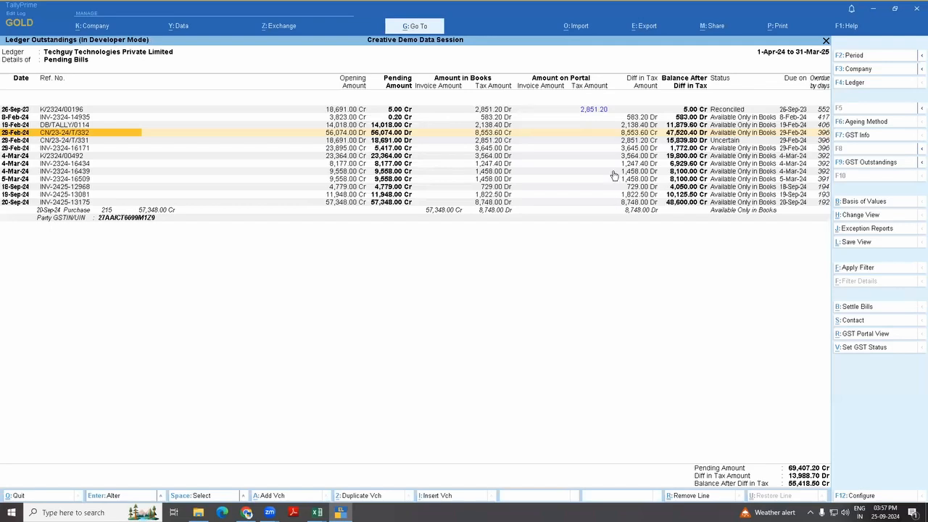
pyautogui.click(594, 110)
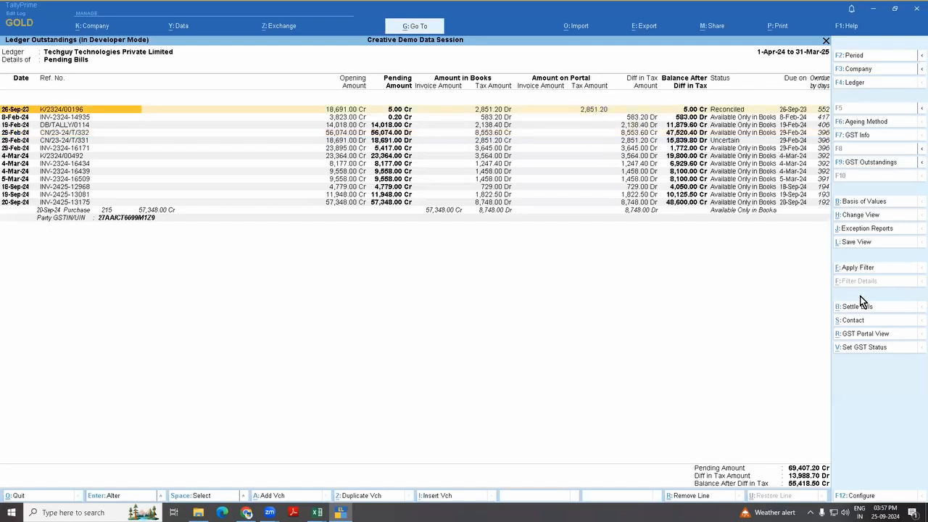
# Switch to the Excel topic list and highlight cells B13:C17, from GSTR 2B download to paying outstandings, in yellow.
pyautogui.press('Escape')
pyautogui.hotkey('alt', 'Tab')
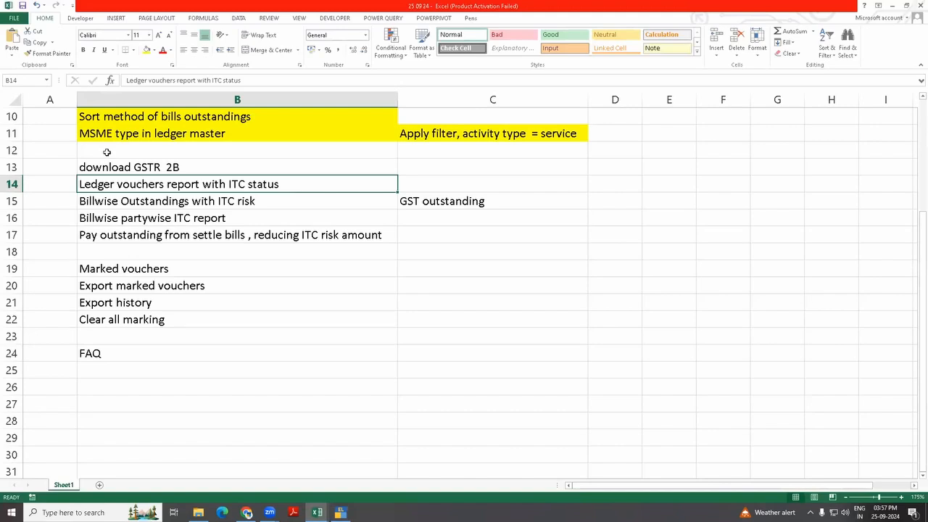
pyautogui.moveTo(126, 167); pyautogui.dragTo(454, 229)
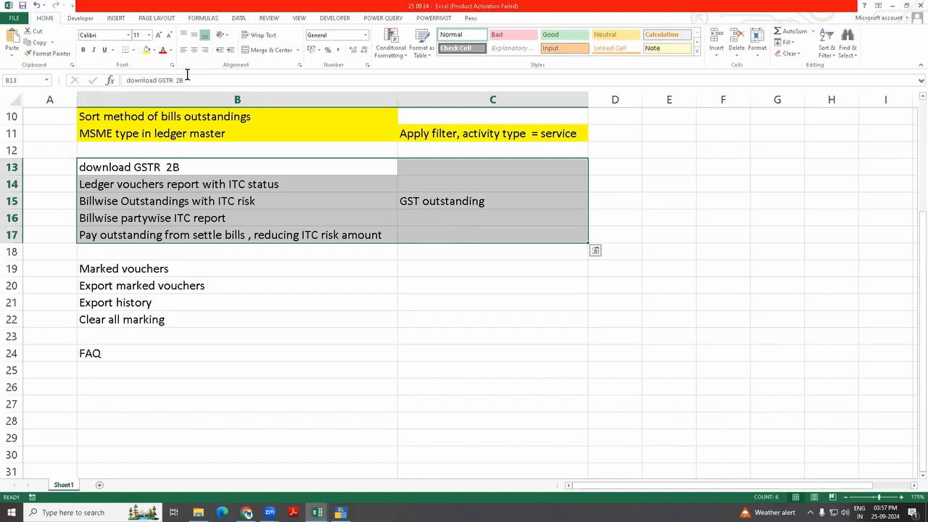
pyautogui.click(146, 50)
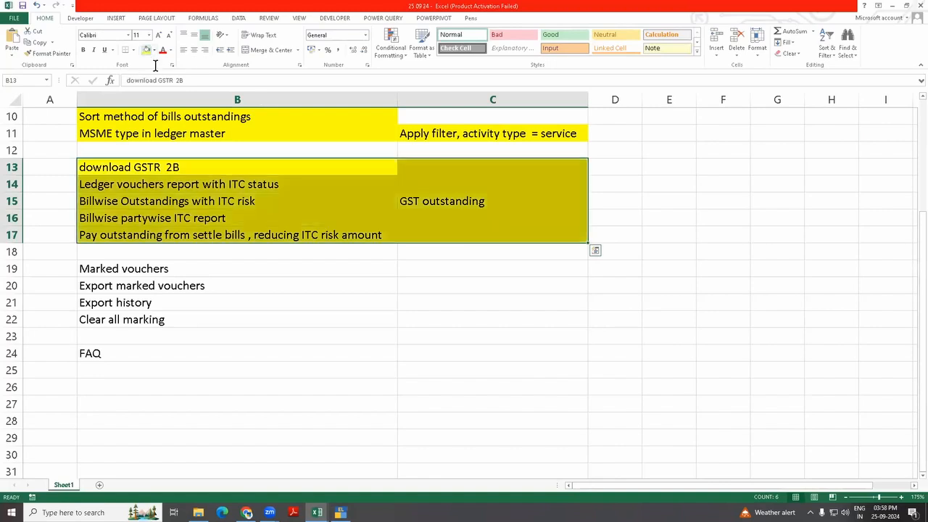
pyautogui.click(512, 294)
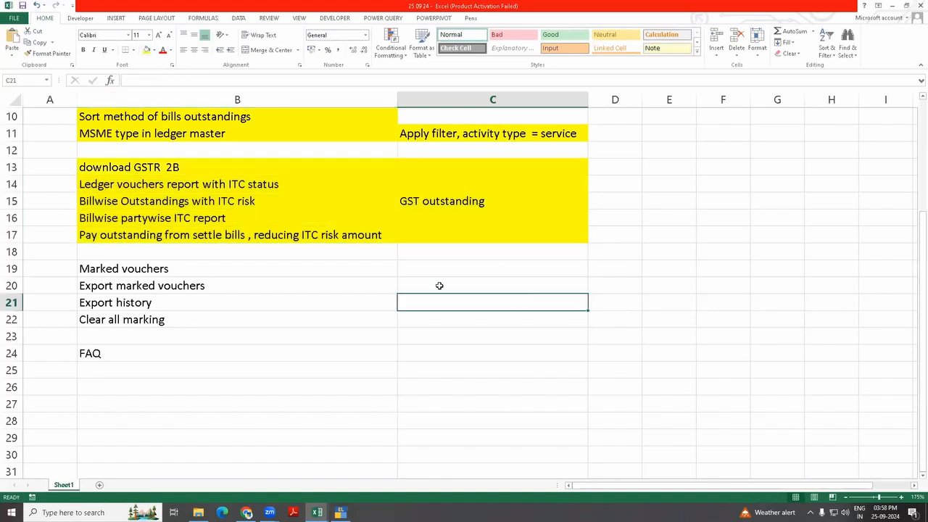
# Review the marked vouchers topics in rows 19 to 22 of the list, from Marked vouchers to Clear all marking.
pyautogui.click(199, 268)
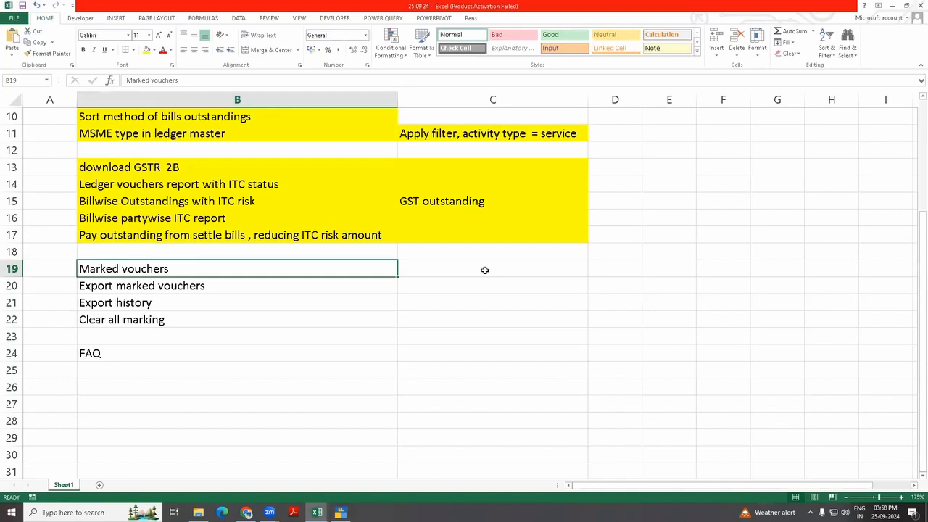
pyautogui.click(249, 322)
pyautogui.click(493, 315)
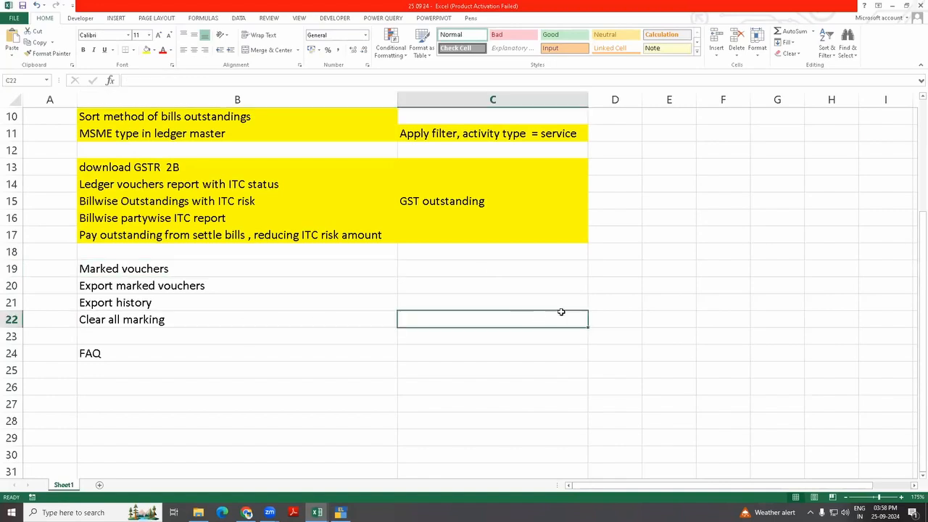
pyautogui.moveTo(224, 267); pyautogui.dragTo(474, 317)
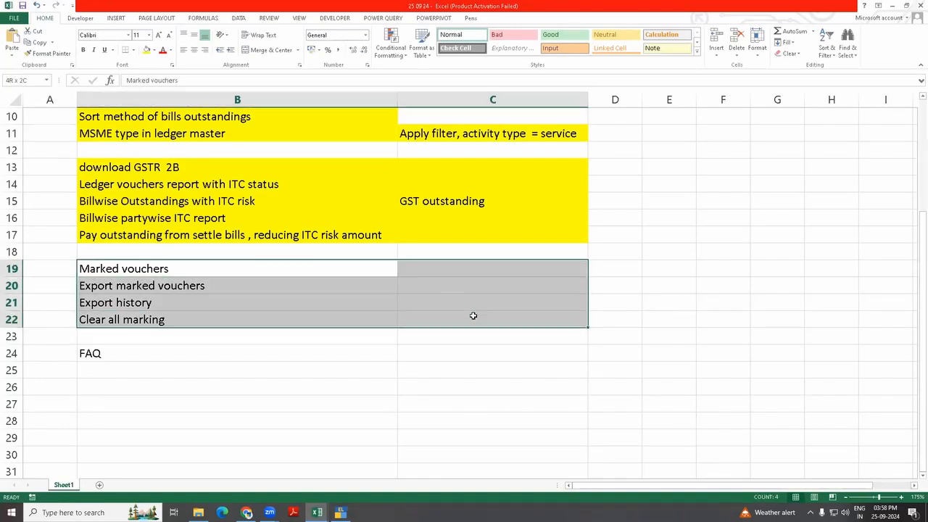
pyautogui.click(487, 348)
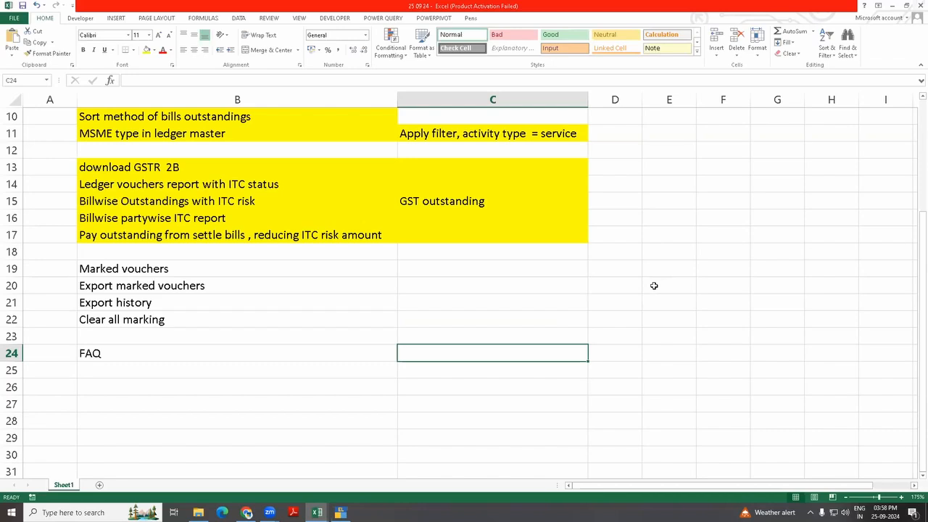
# Switch back to TallyPrime and leave the Ledger Vouchers report for the Gateway of Tally.
pyautogui.hotkey('alt', 'Tab')
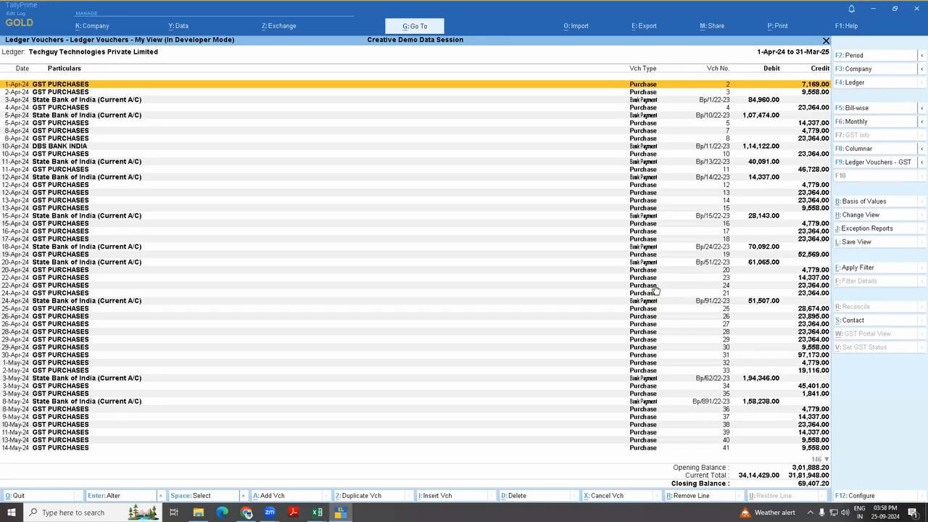
pyautogui.press('Escape')
pyautogui.press('Escape')
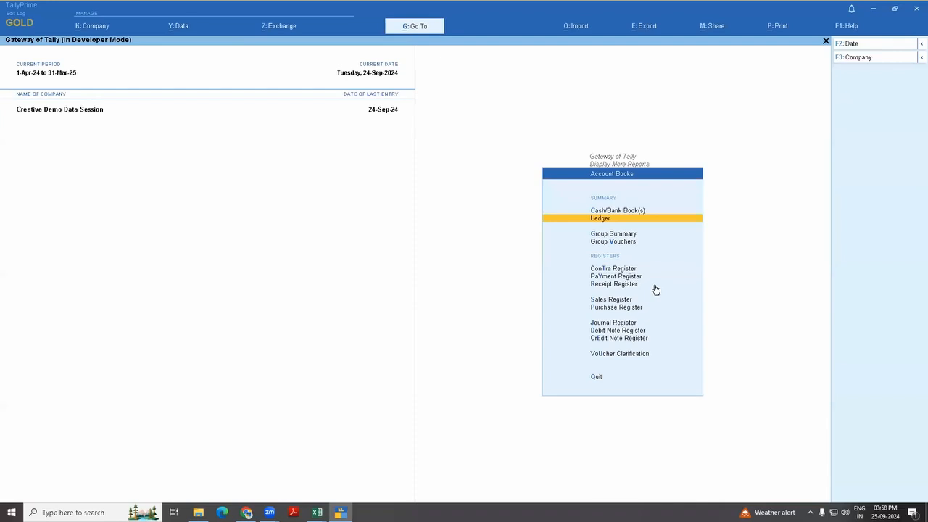
pyautogui.press('Escape')
pyautogui.press('Escape')
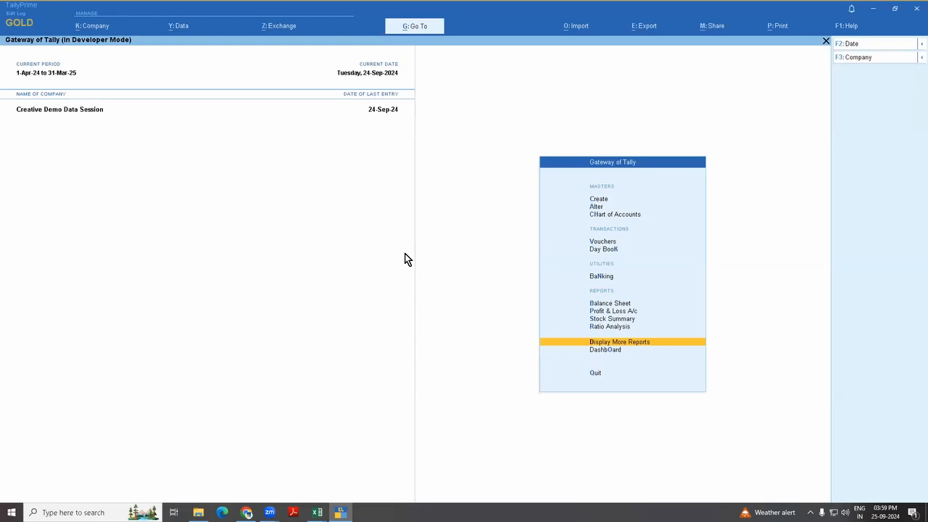
# Examine the Statistics report's voucher and account counts, and return to the Gateway of Tally.
pyautogui.press('d')
pyautogui.press('s')
pyautogui.press('s')
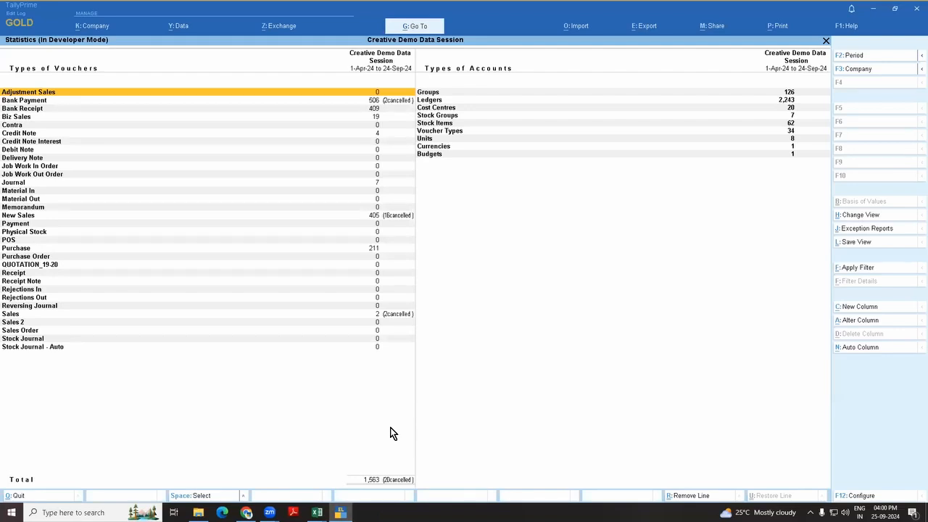
pyautogui.press('Escape')
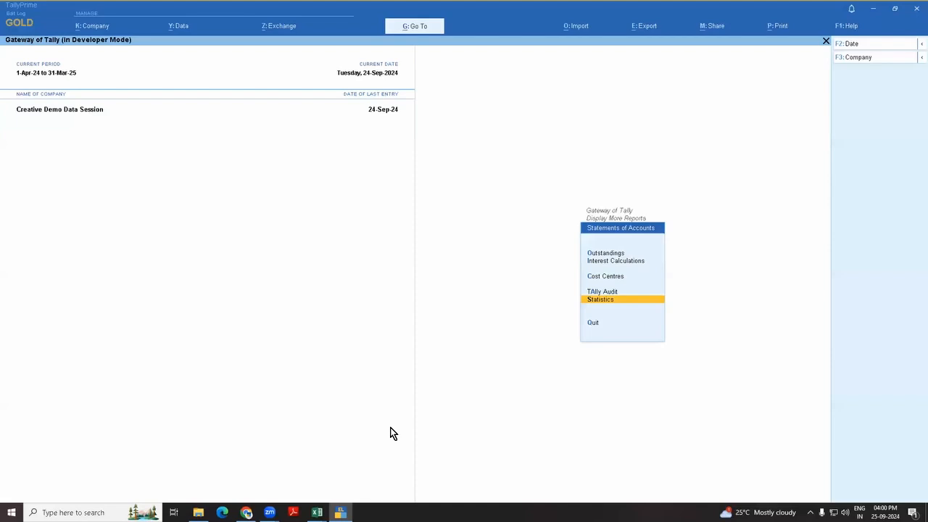
pyautogui.press('Escape')
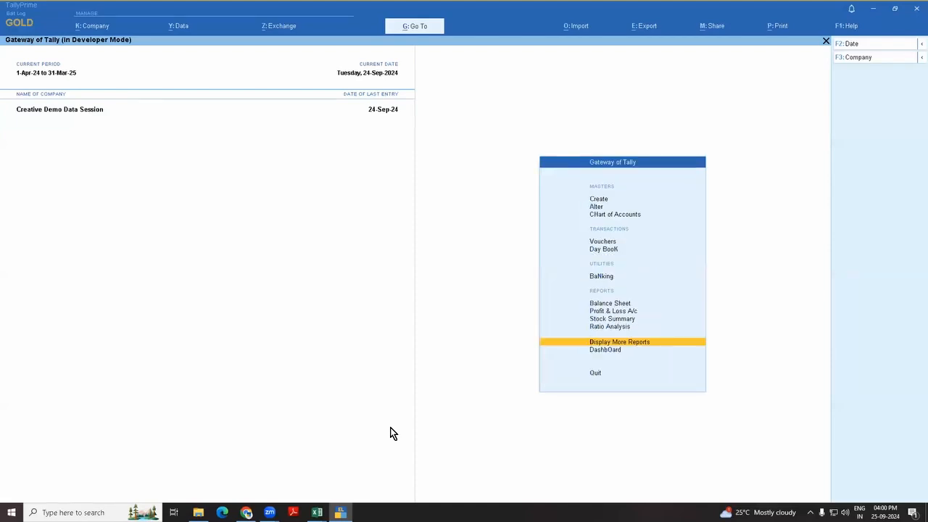
# Check that Mark modified vouchers is set to Yes in the company features, and return to the Gateway of Tally.
pyautogui.press('F11')
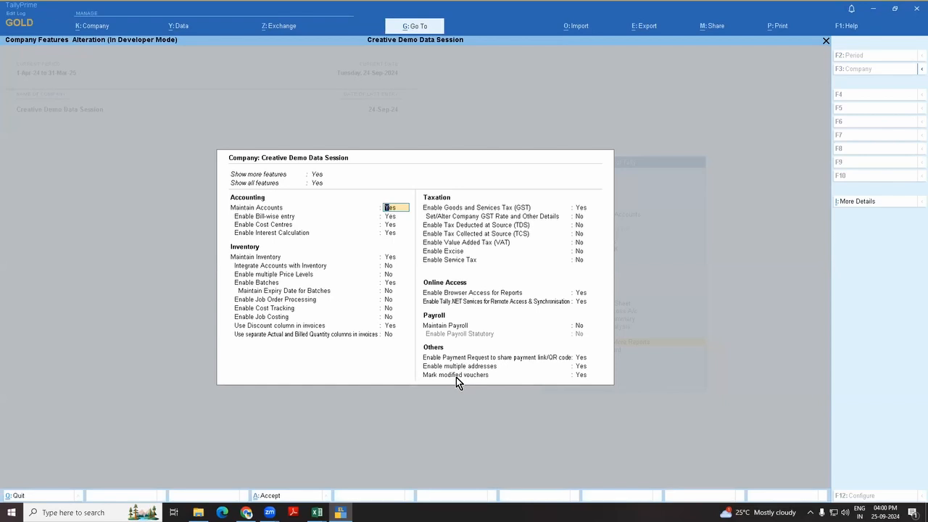
pyautogui.click(580, 375)
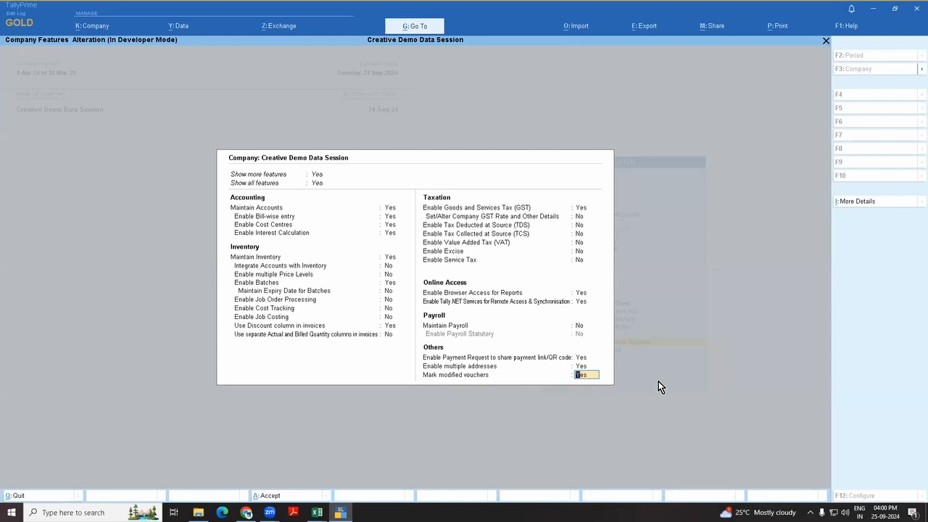
pyautogui.hotkey('ctrl', 'a')
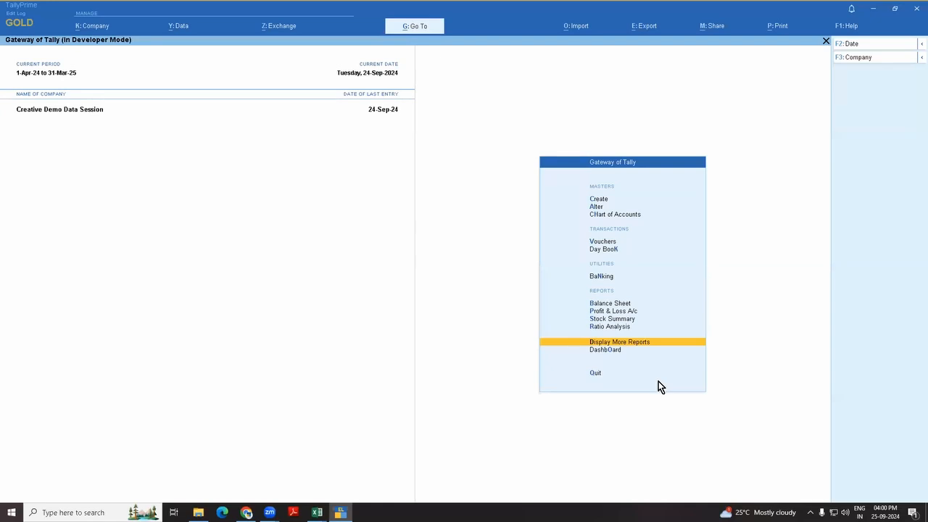
pyautogui.press('F11')
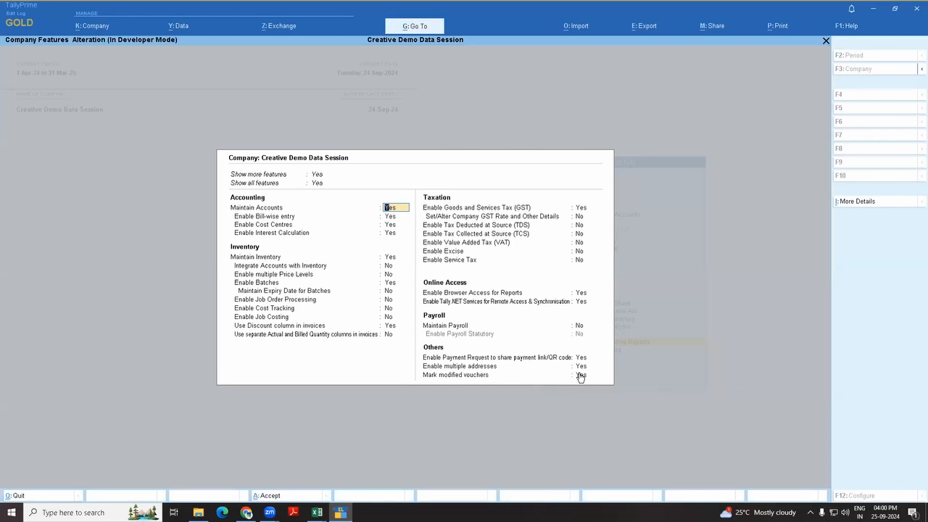
pyautogui.press('Escape')
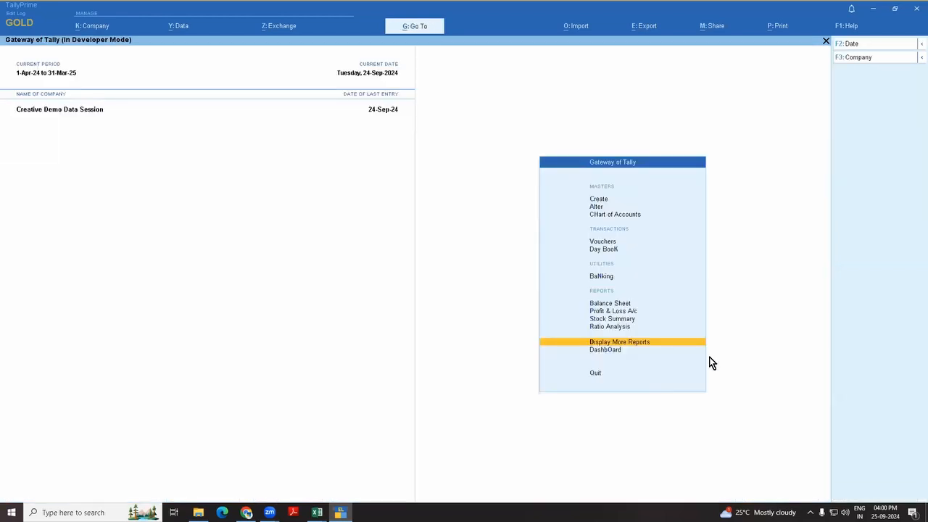
# Open the Marked Vouchers Register from the exception reports.
pyautogui.press('Return')
pyautogui.press('Up')
pyautogui.press('Up')
pyautogui.press('Up')
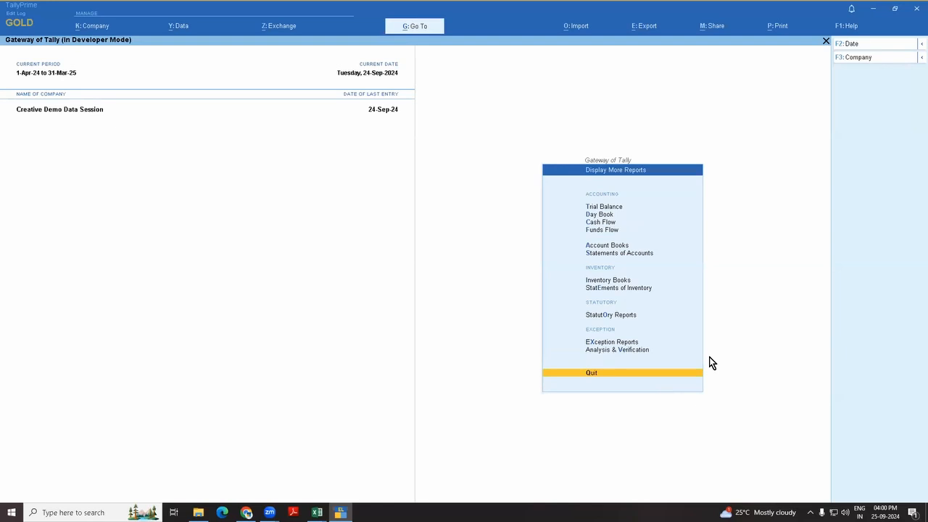
pyautogui.press('Return')
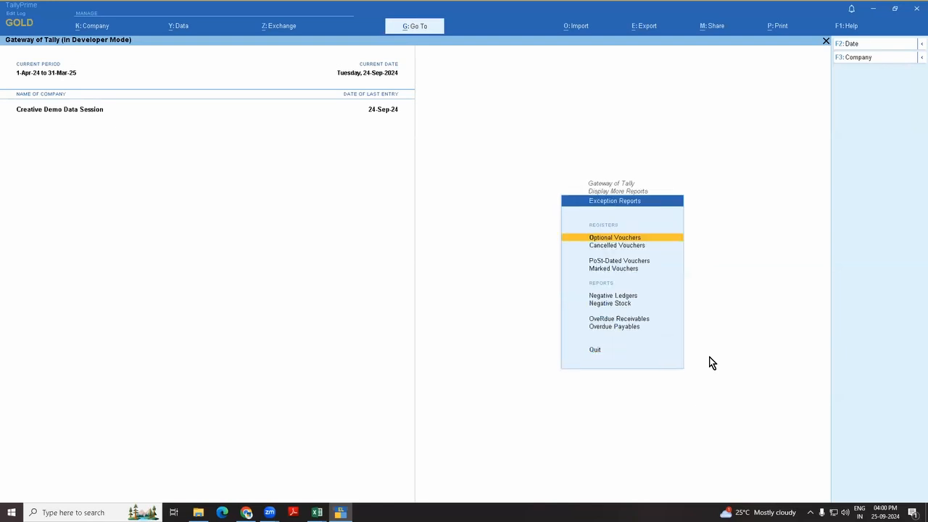
pyautogui.press('Down')
pyautogui.press('Down')
pyautogui.press('Down')
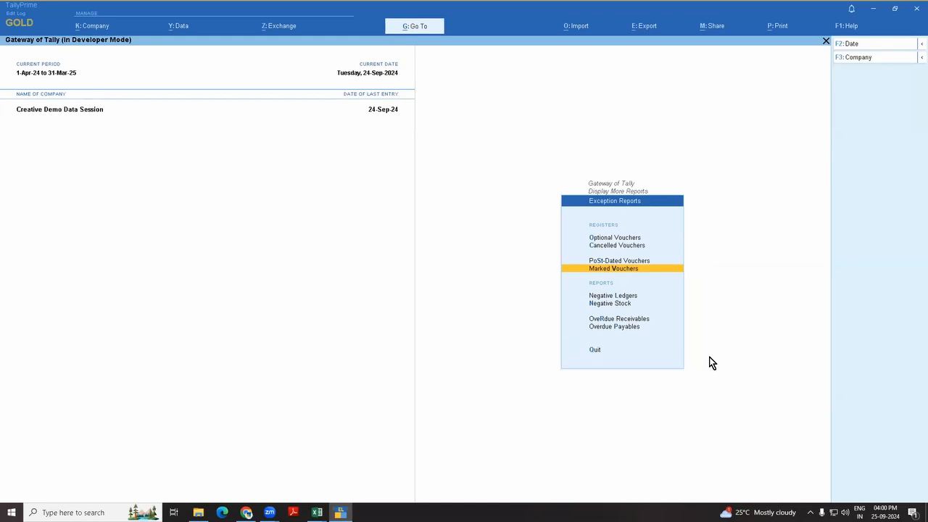
pyautogui.press('Return')
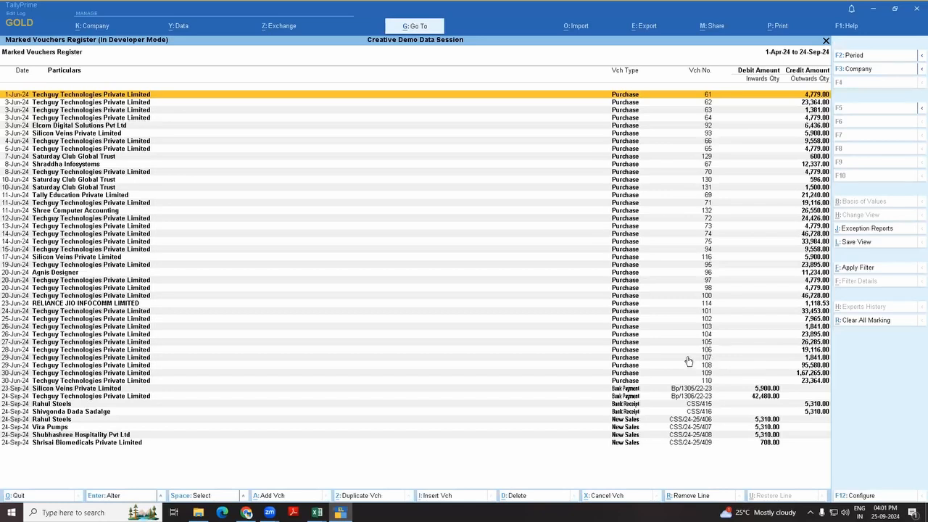
# Export the marked vouchers as XML to the local drive with the file name 8989.
pyautogui.click(645, 30)
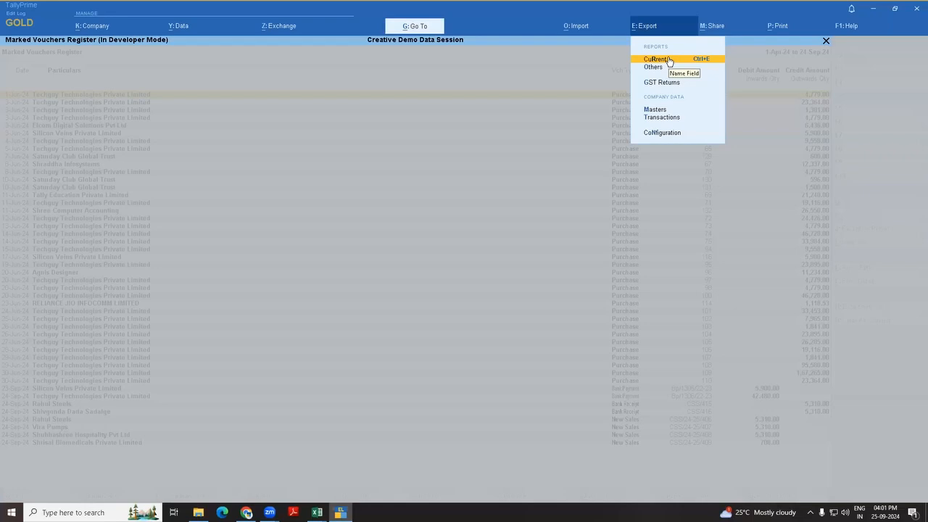
pyautogui.click(668, 61)
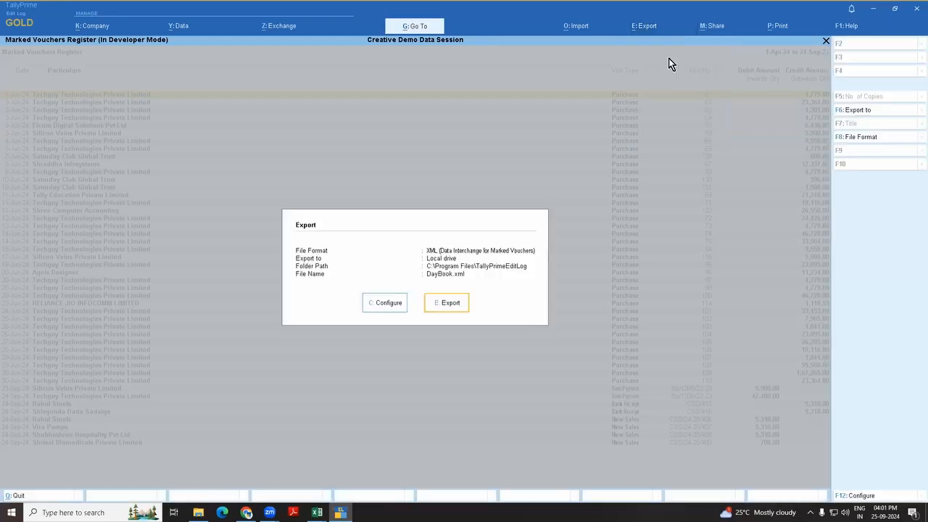
pyautogui.click(401, 302)
pyautogui.press('Up')
pyautogui.press('Up')
pyautogui.press('Return')
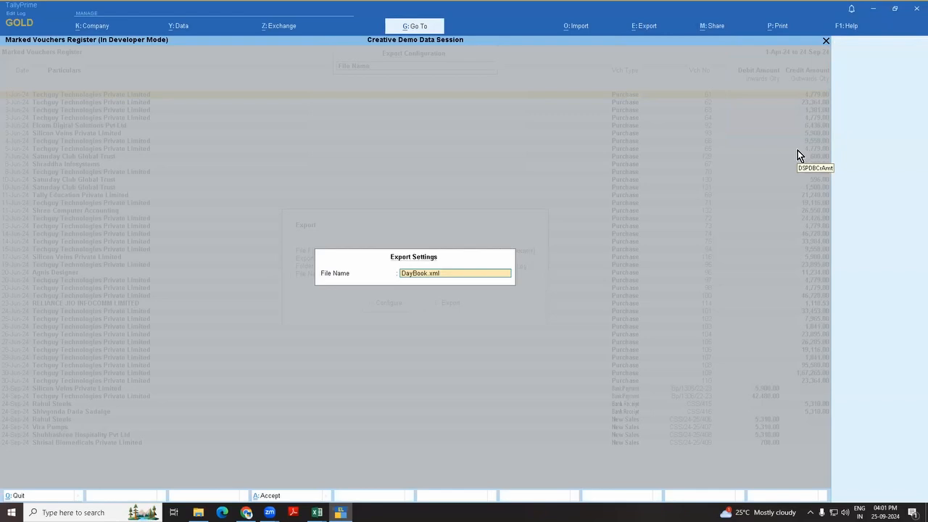
pyautogui.write('8989')
pyautogui.press('Return')
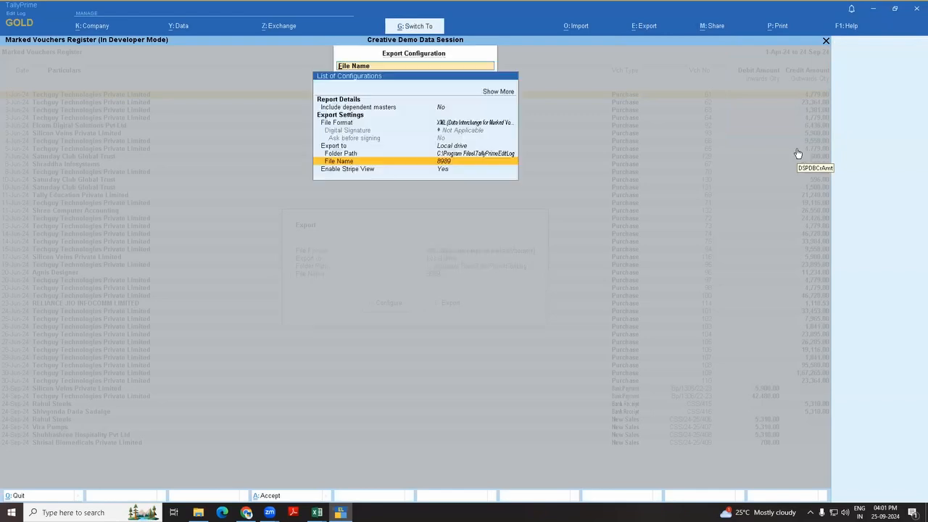
pyautogui.hotkey('ctrl', 'a')
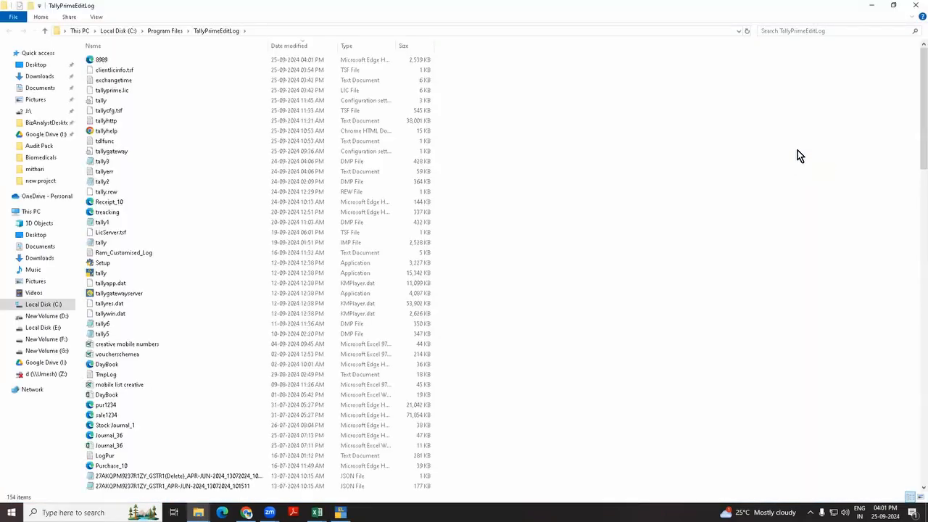
# Locate the exported file 8989 in the TallyPrimeEditLog folder, and return to TallyPrime's Gateway of Tally.
pyautogui.click(141, 59)
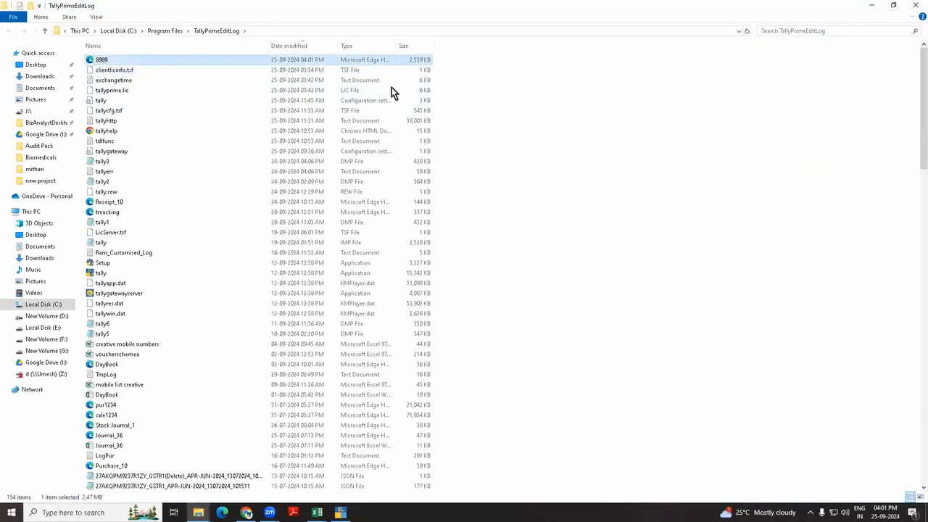
pyautogui.hotkey('alt', 'Tab')
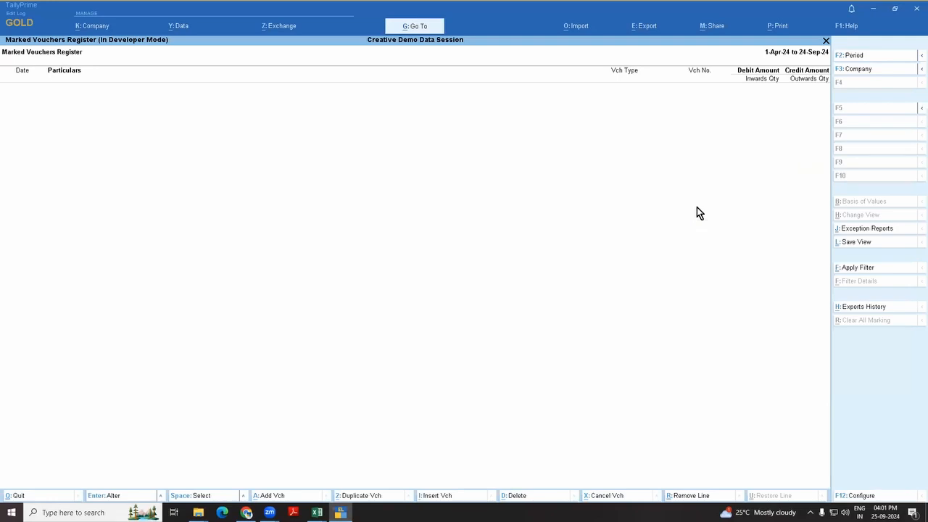
pyautogui.press('Escape')
pyautogui.press('Escape')
pyautogui.press('Escape')
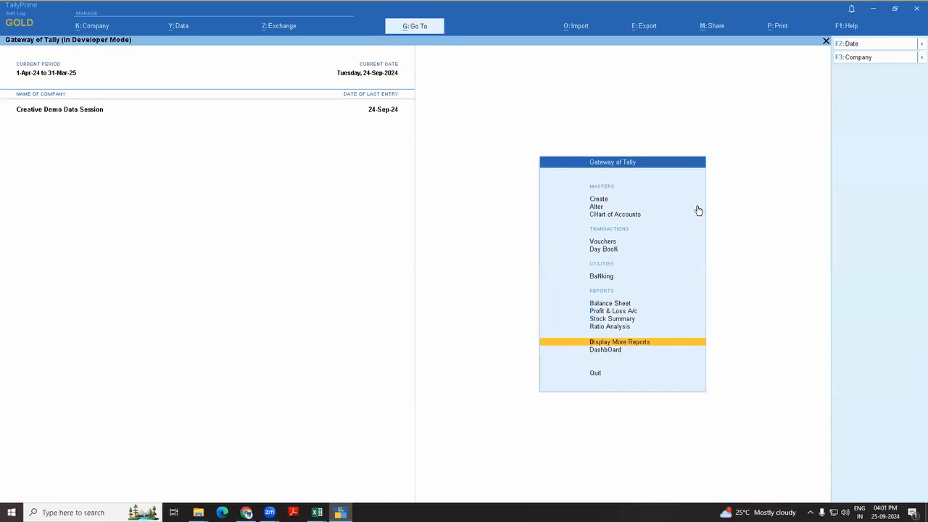
# Open the last September voucher in the Sales Register for alteration.
pyautogui.press('d')
pyautogui.press('a')
pyautogui.press('s')
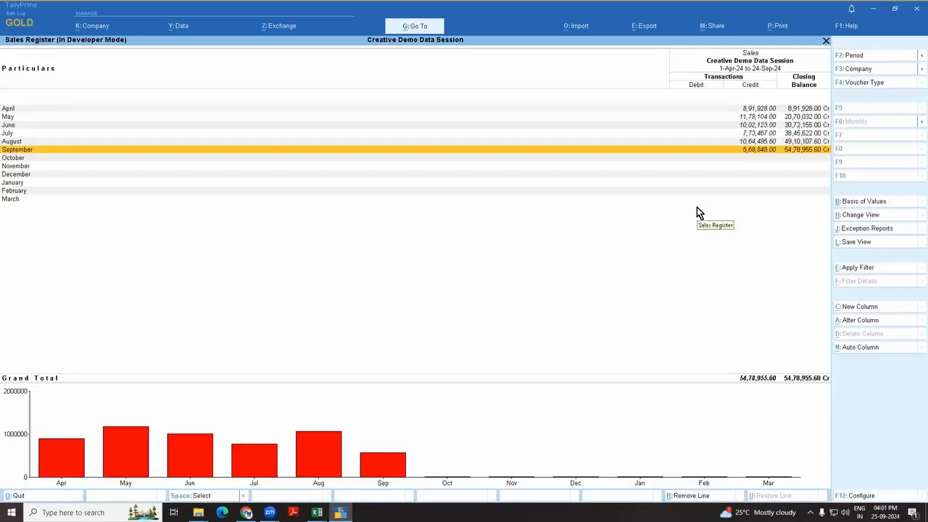
pyautogui.press('Escape')
pyautogui.press('Return')
pyautogui.press('Return')
pyautogui.press('End')
# Set the voucher's TDL Development Charges amount to 1500, accept the alteration and skip the WhatsApp sharing.
pyautogui.press('Return')
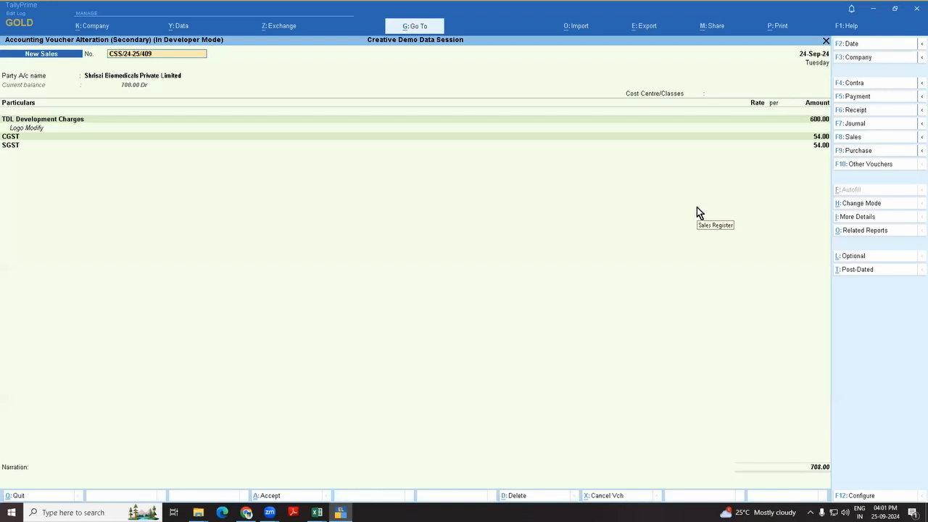
pyautogui.press('Return')
pyautogui.press('Return')
pyautogui.press('Return')
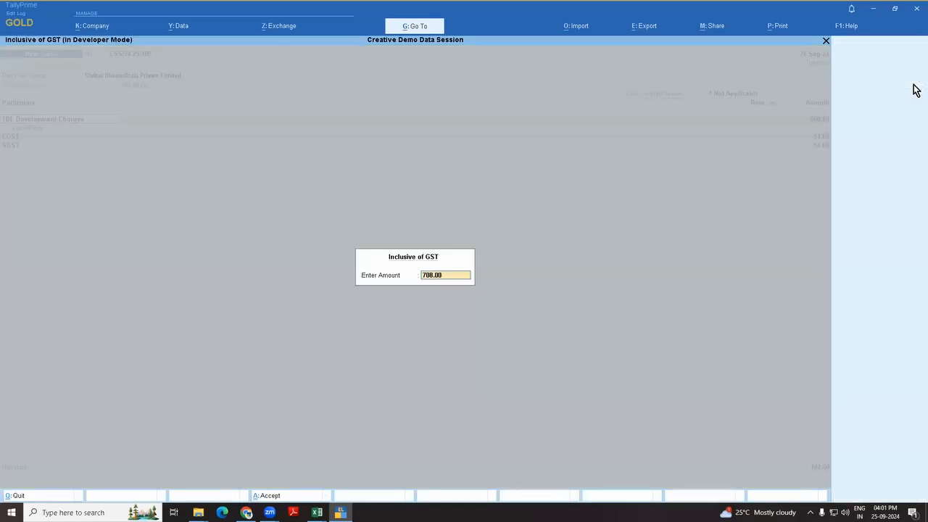
pyautogui.press('Return')
pyautogui.write('1500')
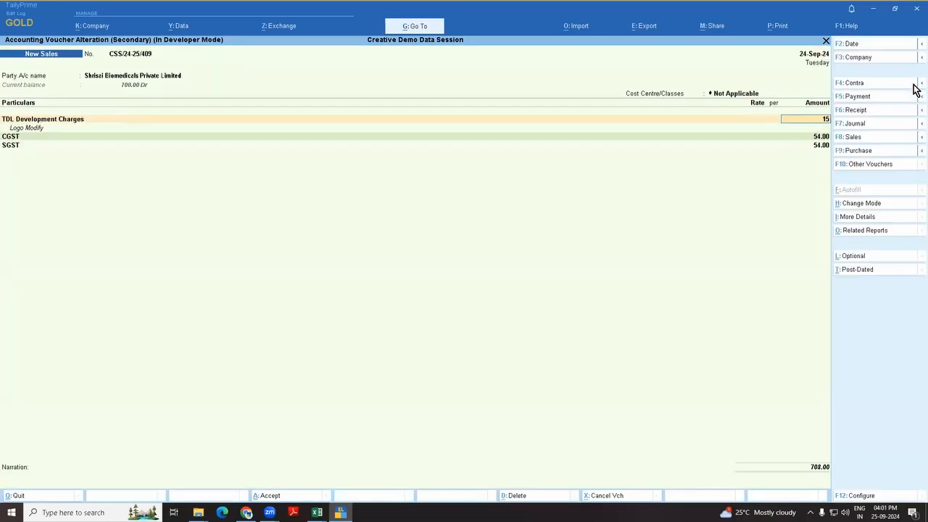
pyautogui.press('Return')
pyautogui.press('Return')
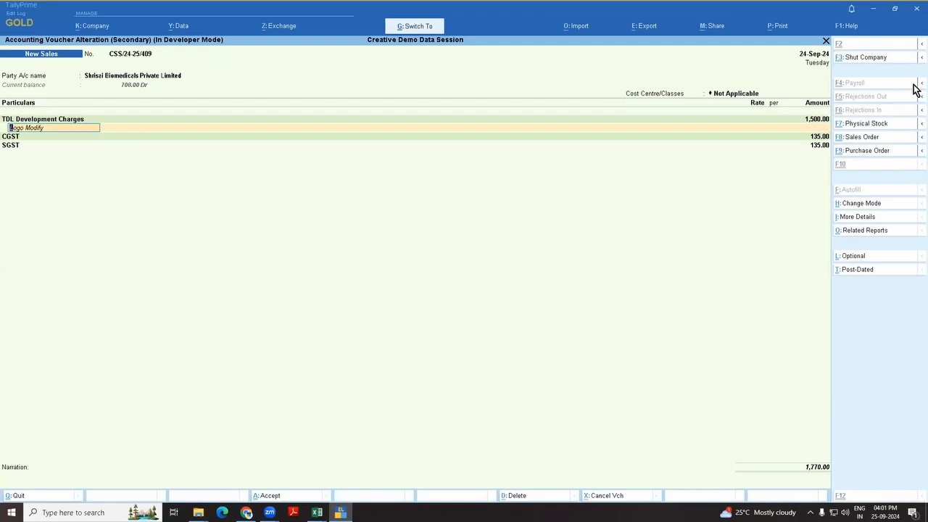
pyautogui.press('Return')
pyautogui.press('Return')
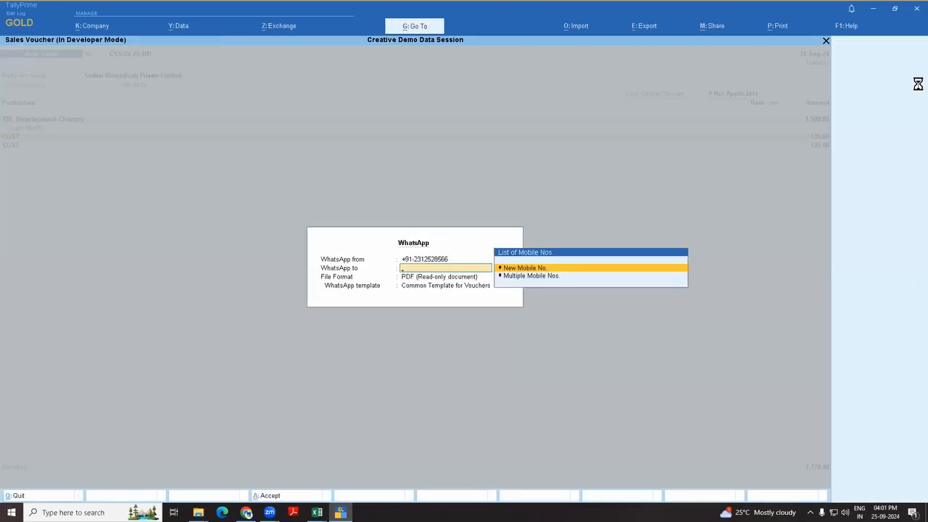
pyautogui.press('Escape')
pyautogui.press('Escape')
pyautogui.press('Escape')
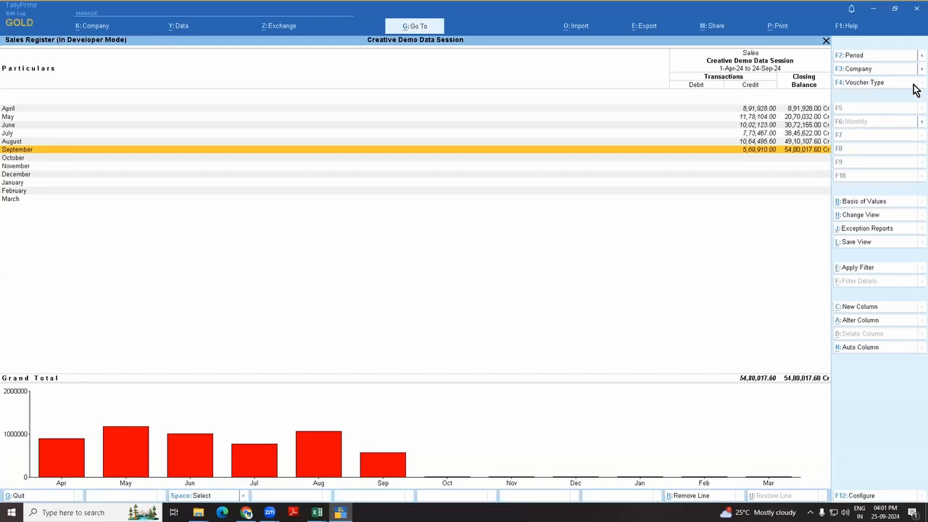
# Return to the Gateway of Tally and open the Marked Vouchers Register from the exception reports.
pyautogui.press('Return')
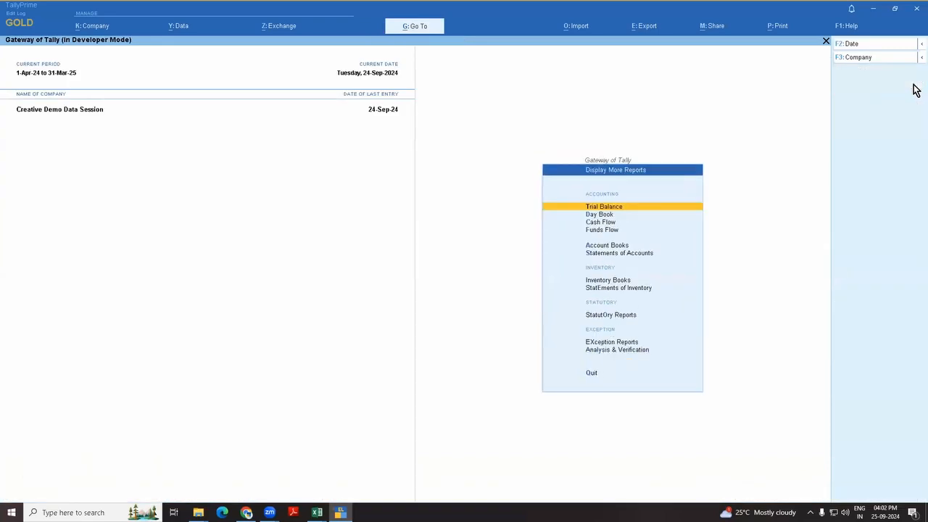
pyautogui.press('Up')
pyautogui.press('Up')
pyautogui.press('Return')
pyautogui.press('Down')
pyautogui.press('Down')
pyautogui.press('Down')
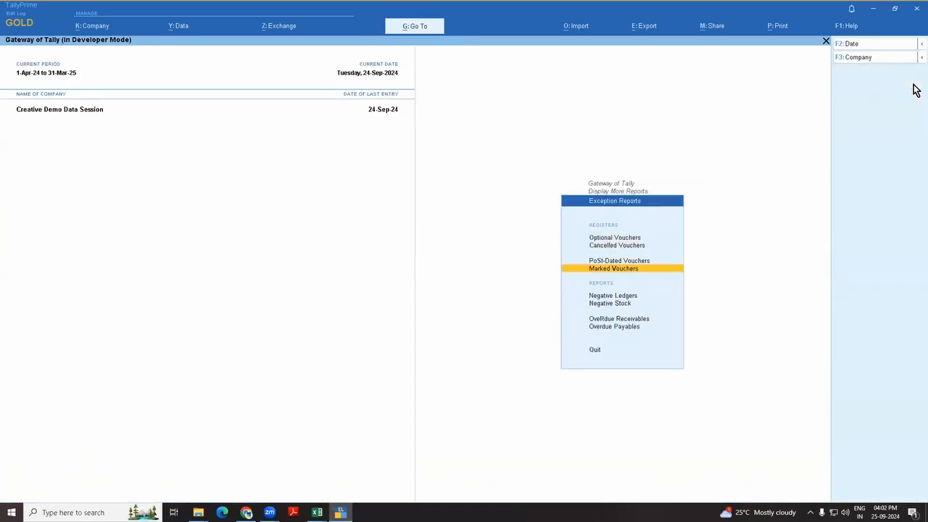
pyautogui.press('Return')
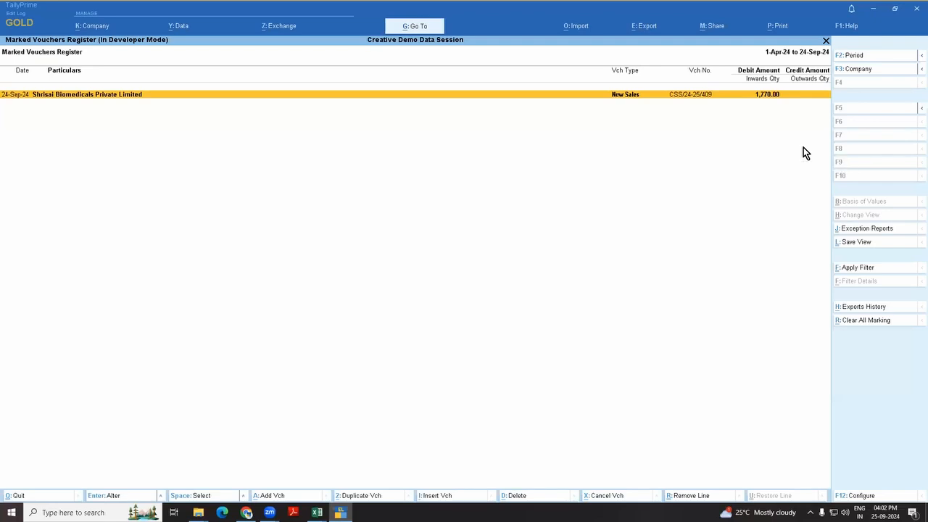
pyautogui.hotkey('alt', 'Tab')
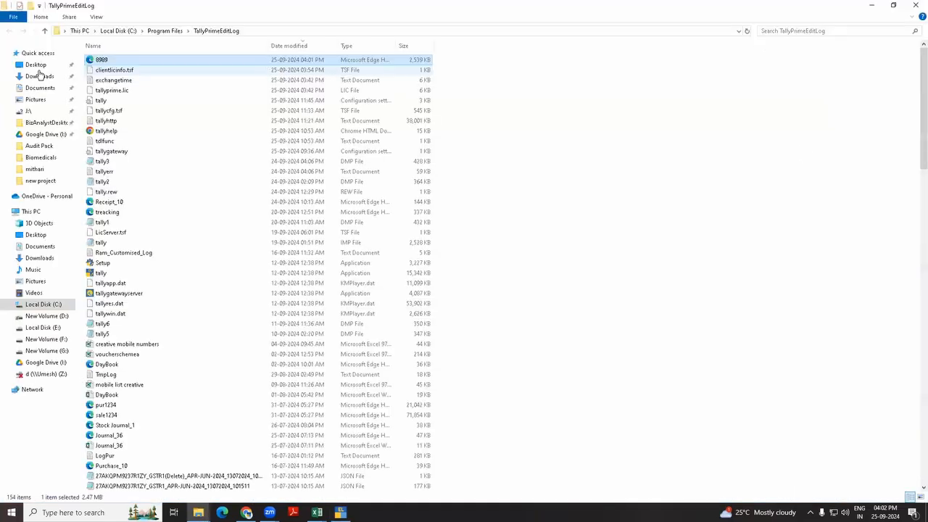
pyautogui.hotkey('alt', 'Tab')
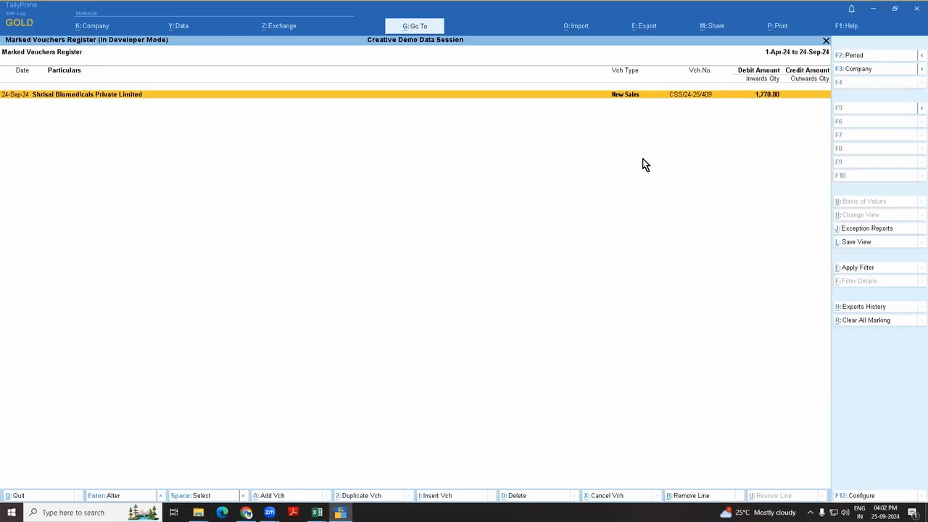
pyautogui.click(583, 28)
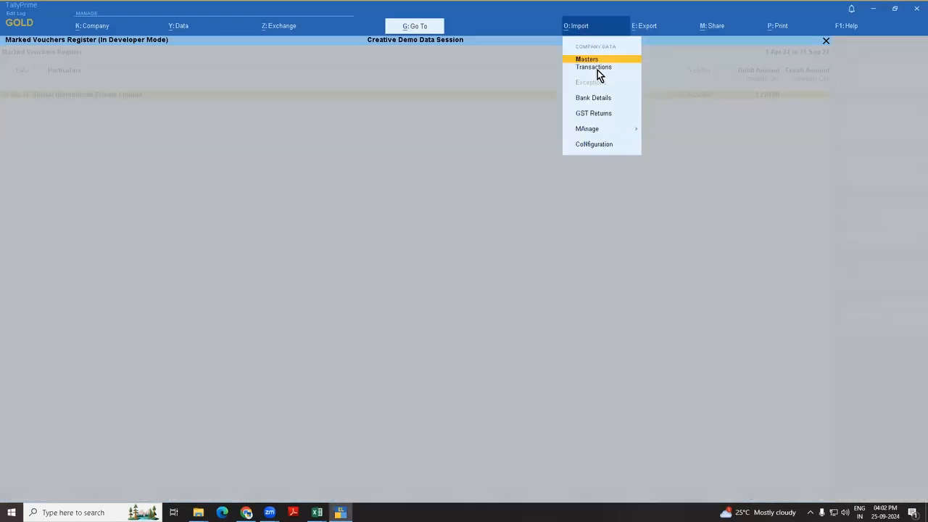
pyautogui.click(596, 67)
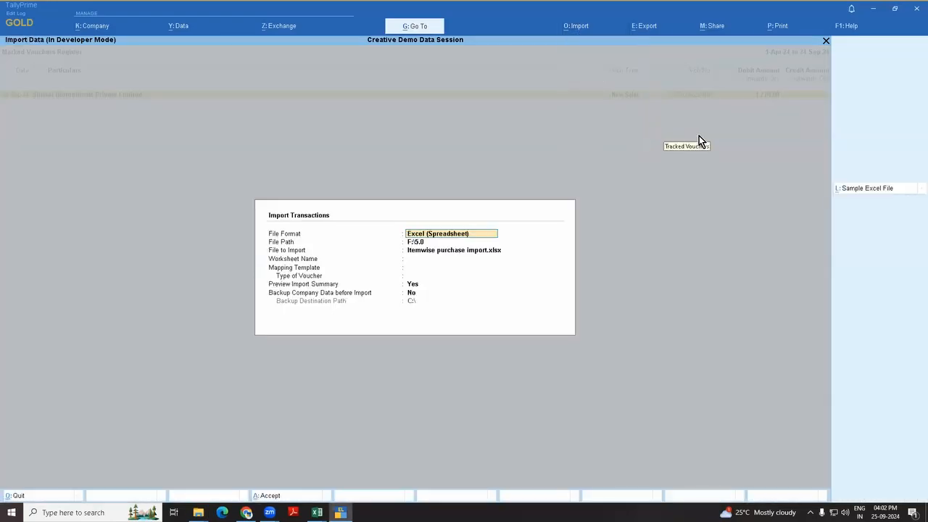
pyautogui.press('Down')
pyautogui.press('Down')
pyautogui.press('Return')
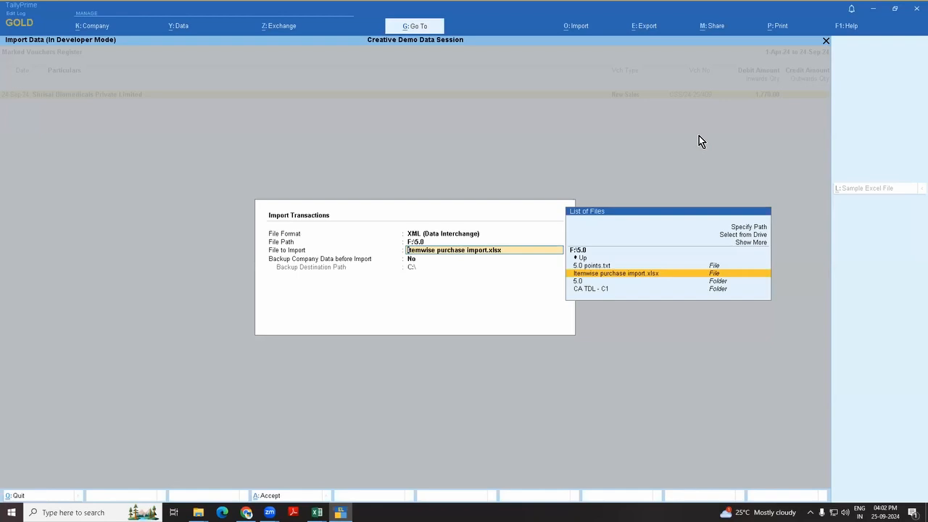
pyautogui.press('Up')
pyautogui.press('Escape')
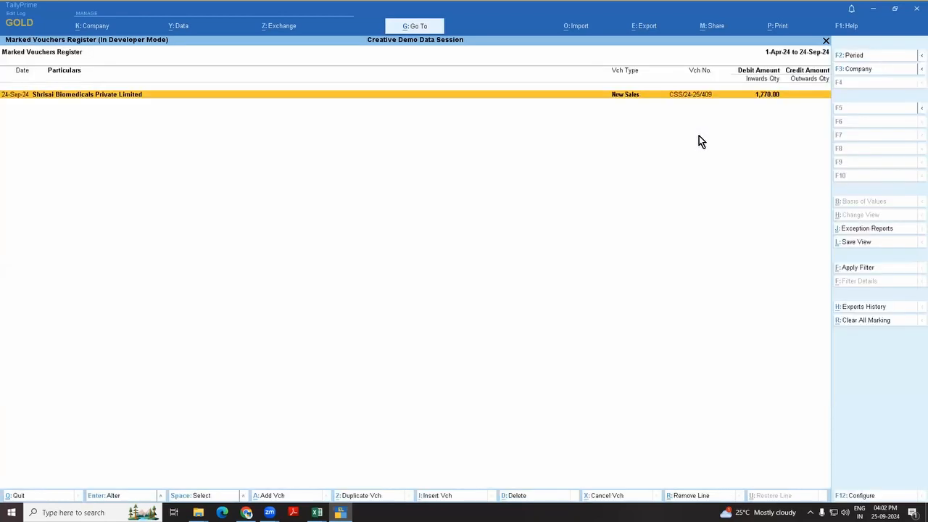
# View the exports history and the vouchers included in the listed export, and return to the Marked Vouchers Register.
pyautogui.click(871, 309)
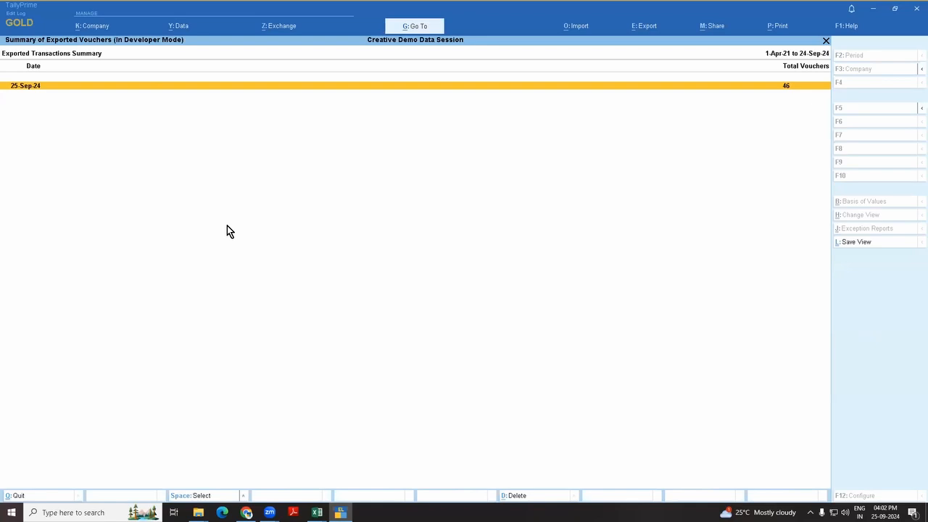
pyautogui.press('Return')
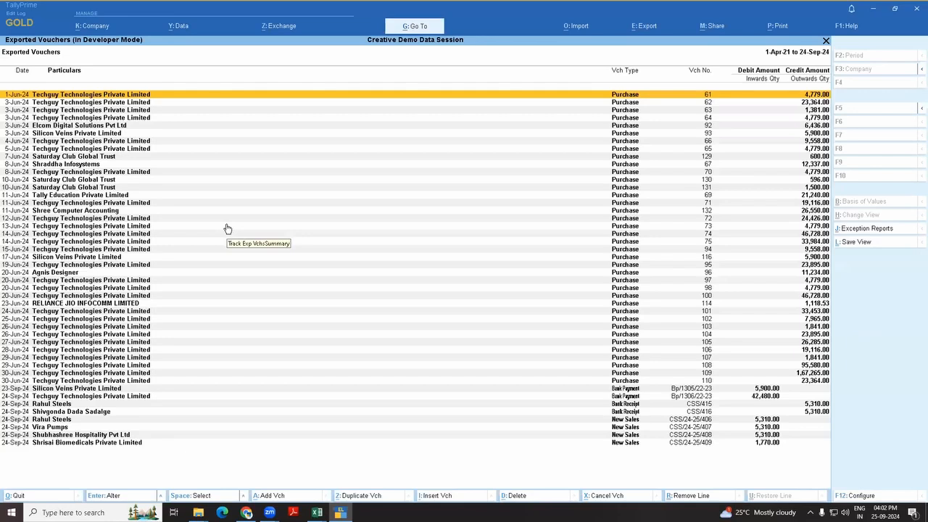
pyautogui.press('Escape')
pyautogui.press('Escape')
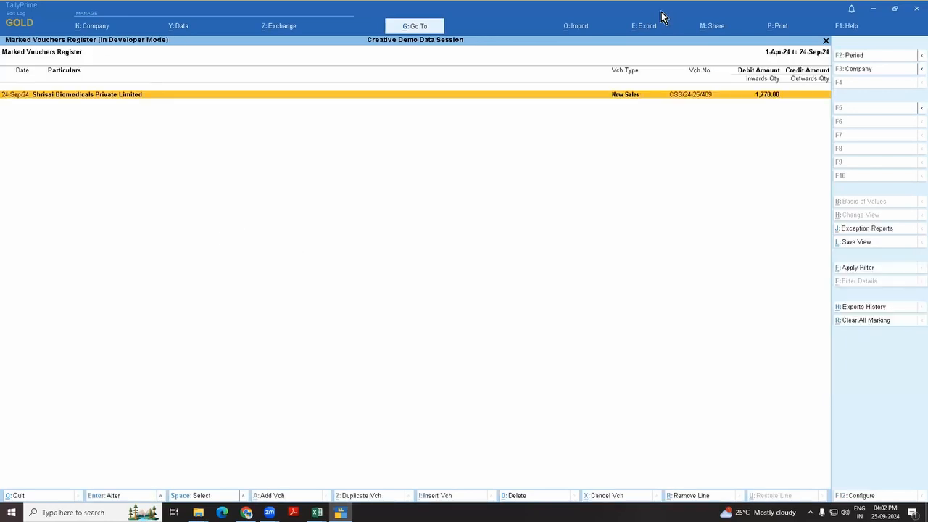
pyautogui.click(646, 28)
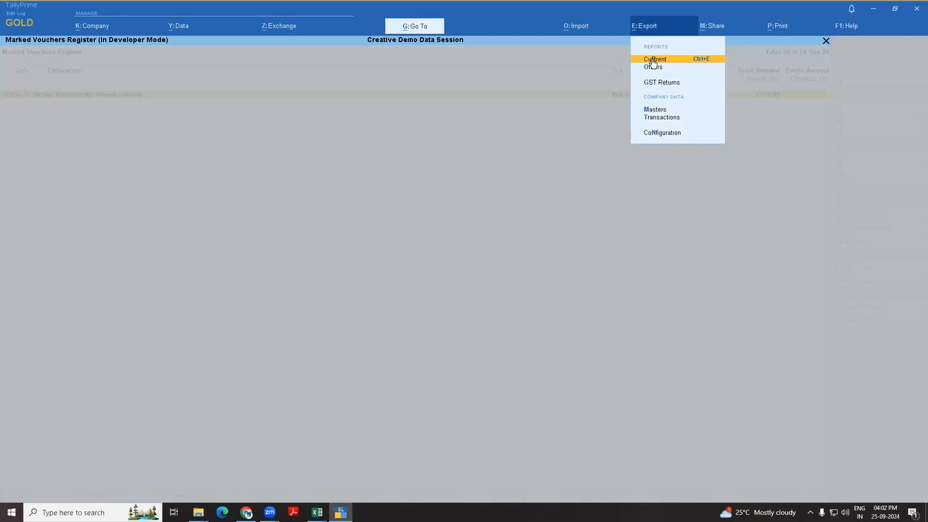
pyautogui.click(653, 61)
pyautogui.press('Left')
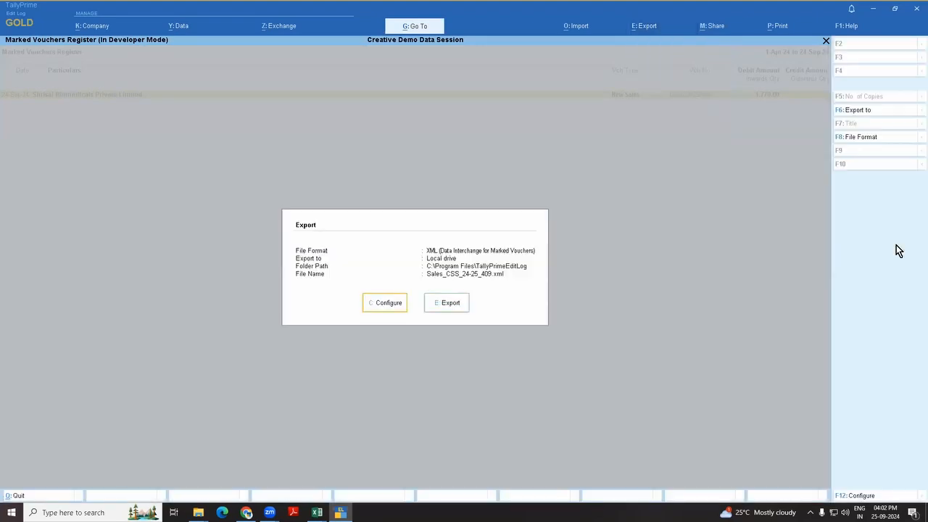
pyautogui.press('Return')
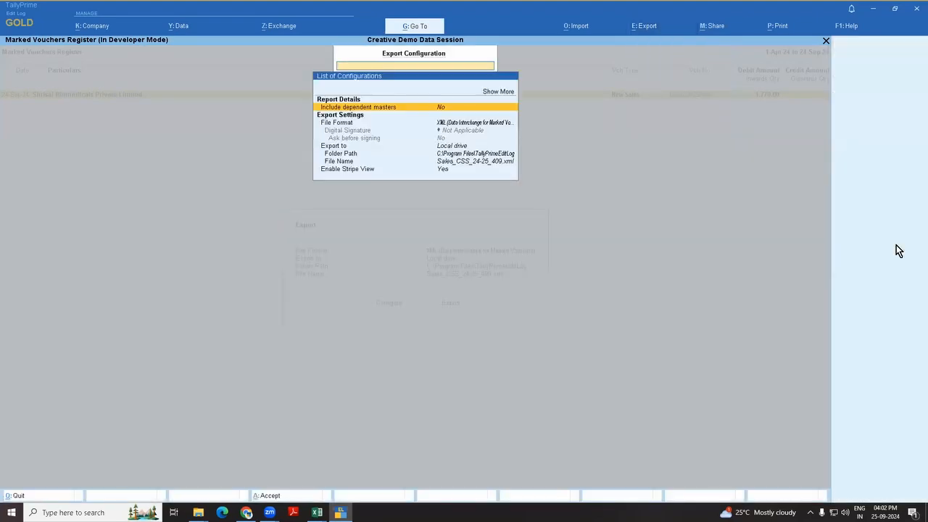
pyautogui.press('Up')
pyautogui.press('Up')
pyautogui.press('Return')
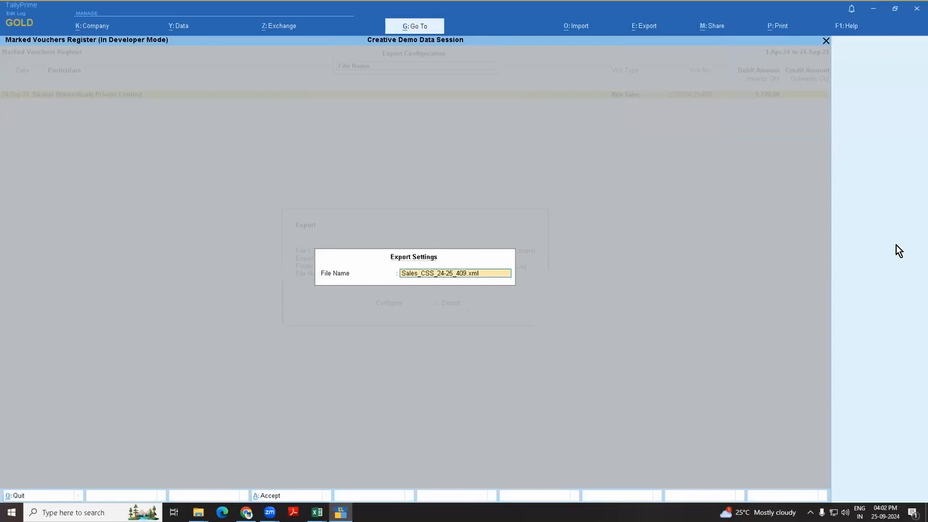
pyautogui.press('Return')
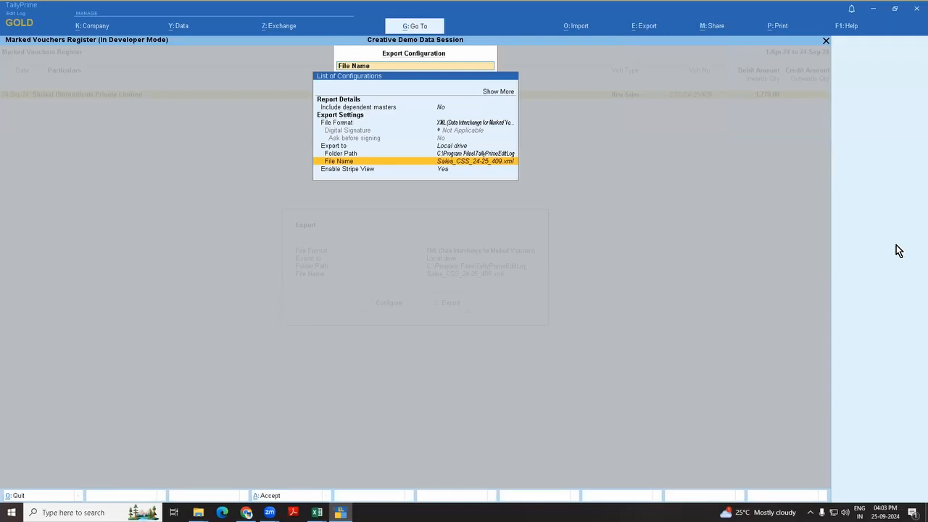
pyautogui.press('Escape')
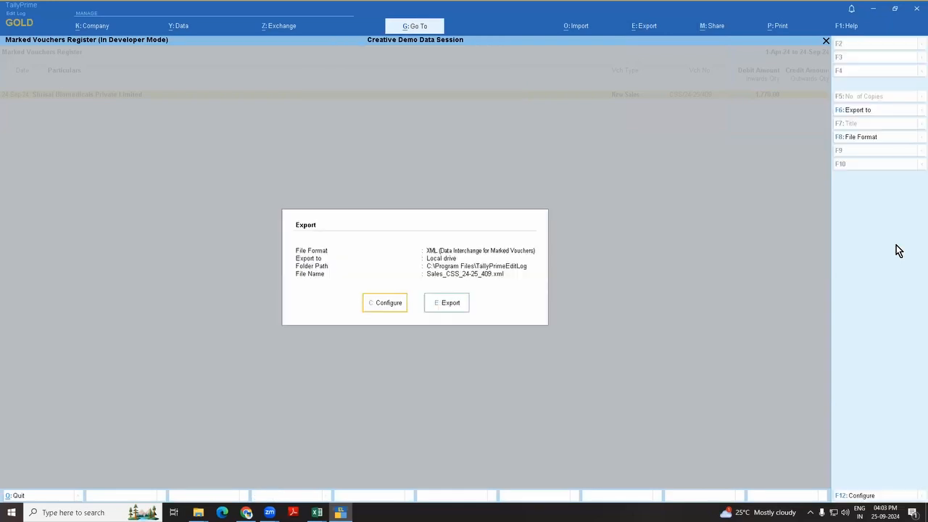
pyautogui.press('Escape')
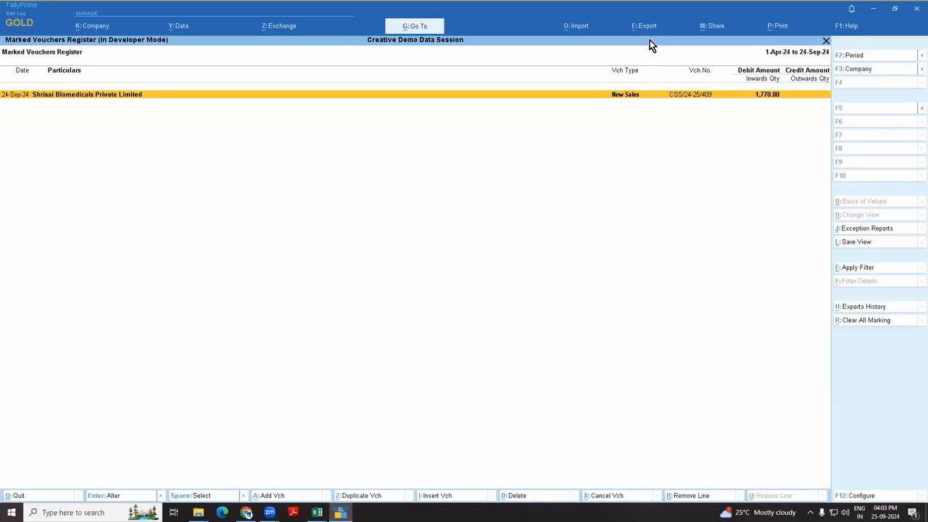
# Export the marked voucher as XML to the local drive as Sales_CSS_24-25_409.xml, and check the file in the TallyPrimeEditLog folder.
pyautogui.hotkey('alt', 'e')
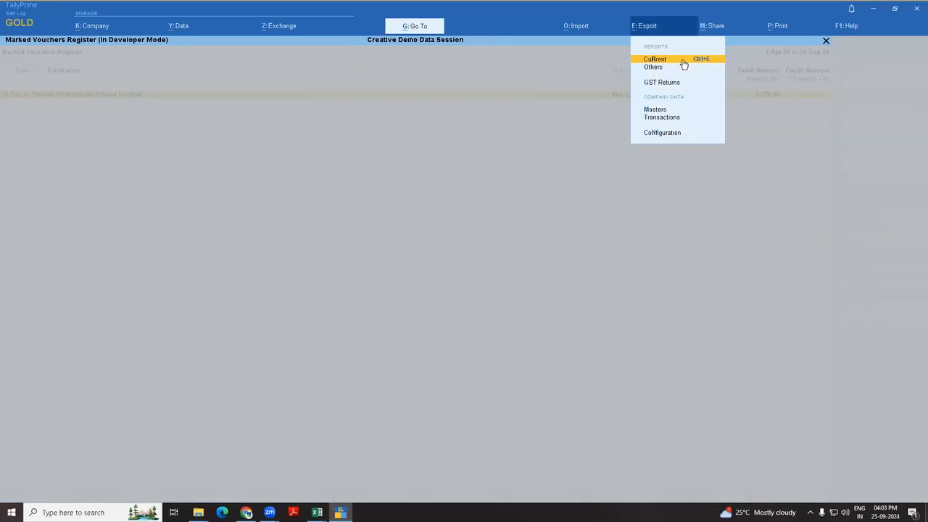
pyautogui.click(683, 65)
pyautogui.press('c')
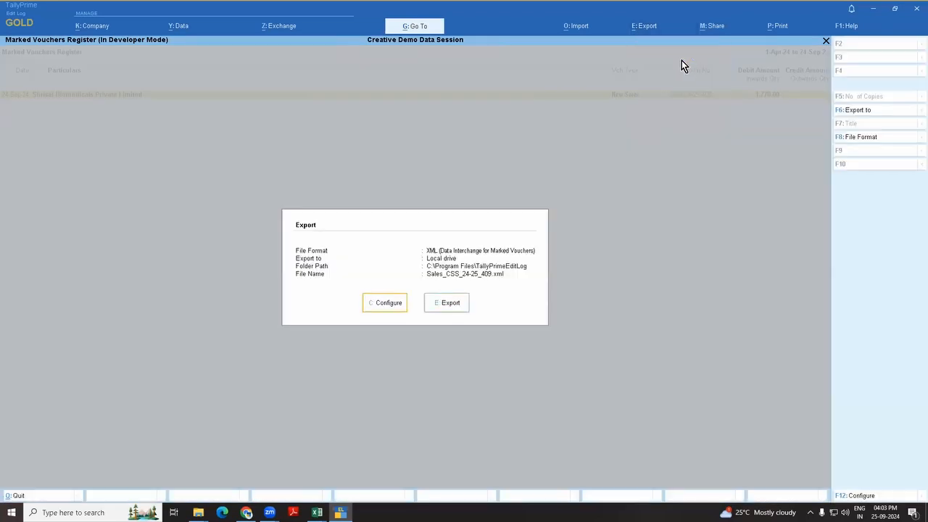
pyautogui.press('Down')
pyautogui.press('Down')
pyautogui.press('Down')
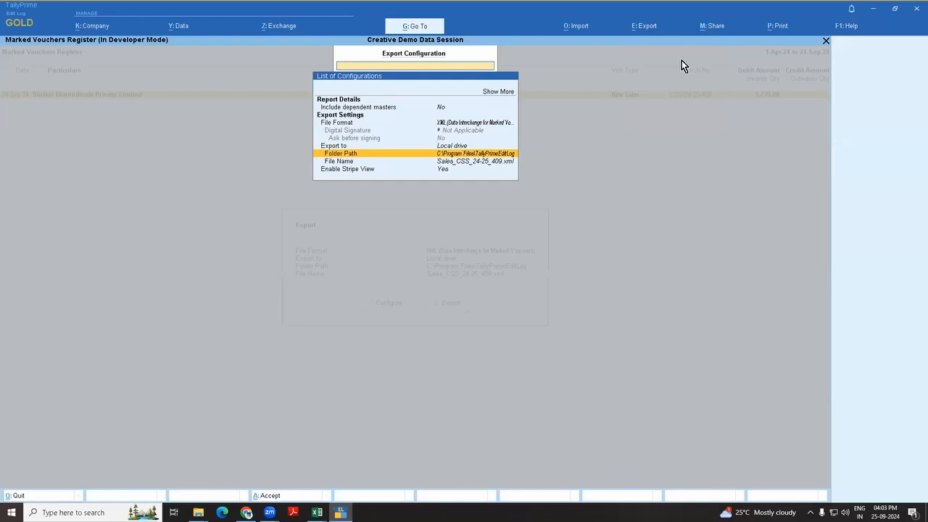
pyautogui.press('Escape')
pyautogui.press('e')
pyautogui.hotkey('alt', 'Tab')
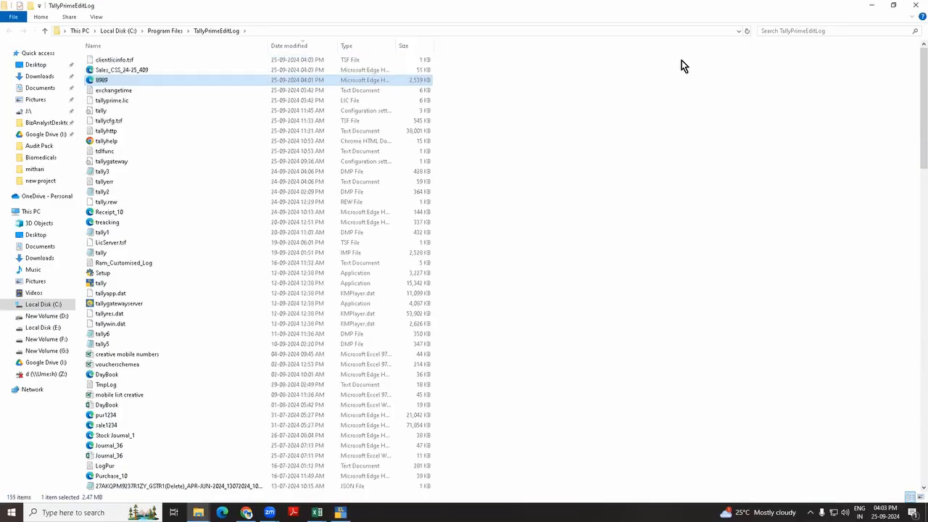
pyautogui.hotkey('alt', 'Tab')
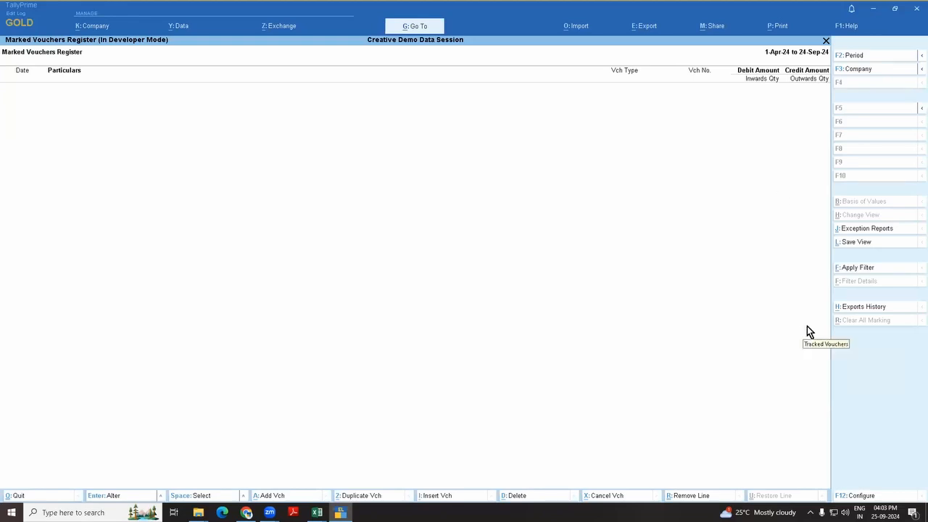
# Open the exports history of the Marked Vouchers Register and compare the two export entries dated 25-Sep-24.
pyautogui.click(859, 308)
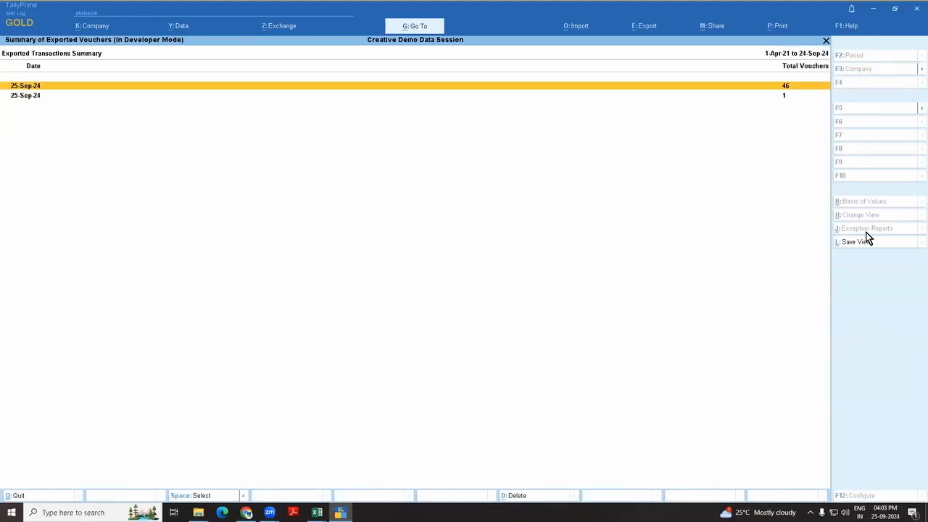
pyautogui.press('space')
pyautogui.press('Down')
pyautogui.press('space')
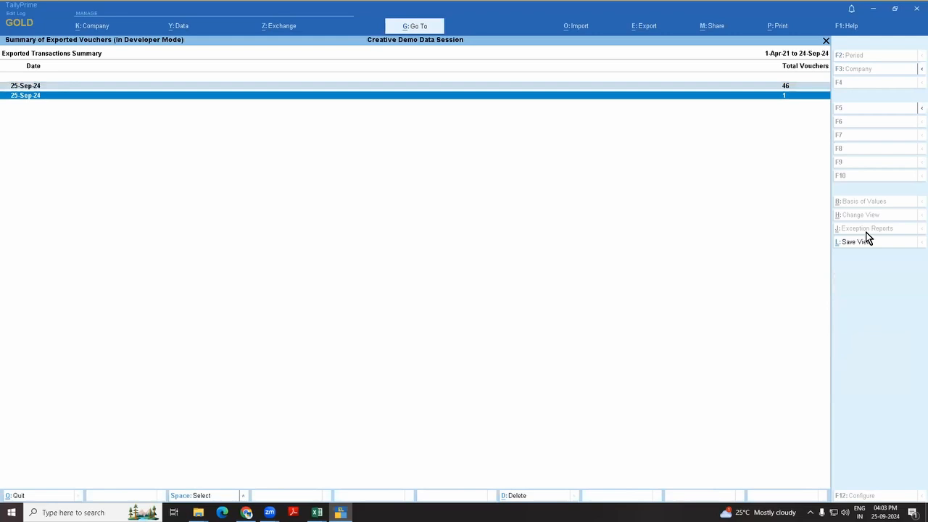
pyautogui.press('Up')
pyautogui.press('Down')
pyautogui.press('Up')
pyautogui.press('Down')
pyautogui.press('Up')
pyautogui.press('Down')
pyautogui.press('Up')
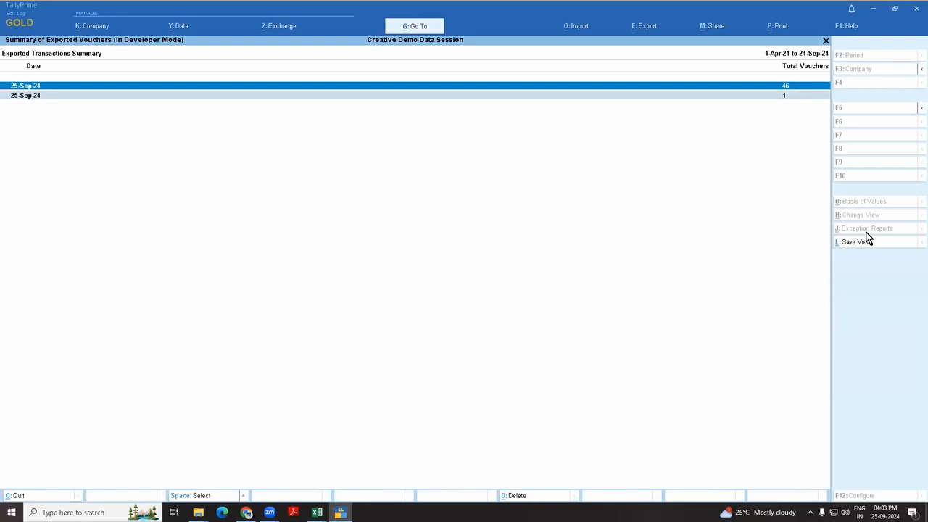
pyautogui.press('space')
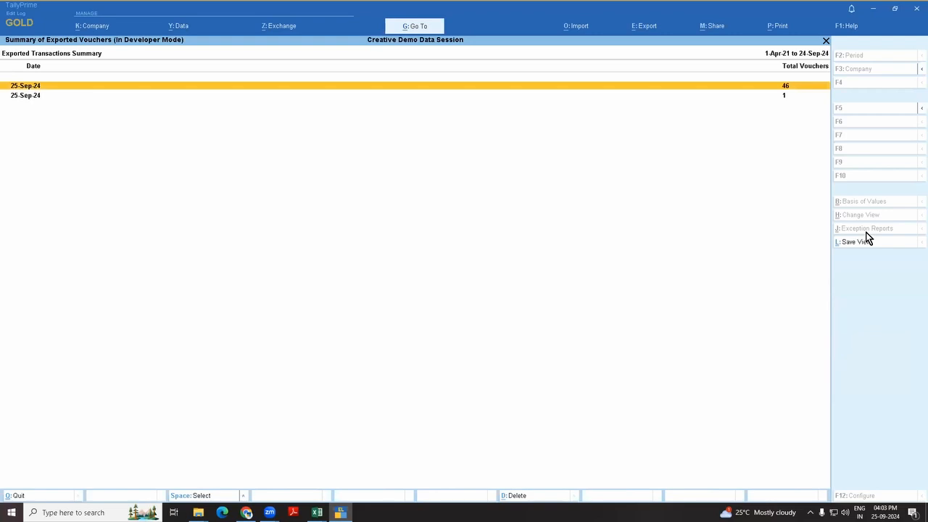
# View the vouchers included in the first export history entry, selecting them all, and return to the Marked Vouchers Register.
pyautogui.press('Return')
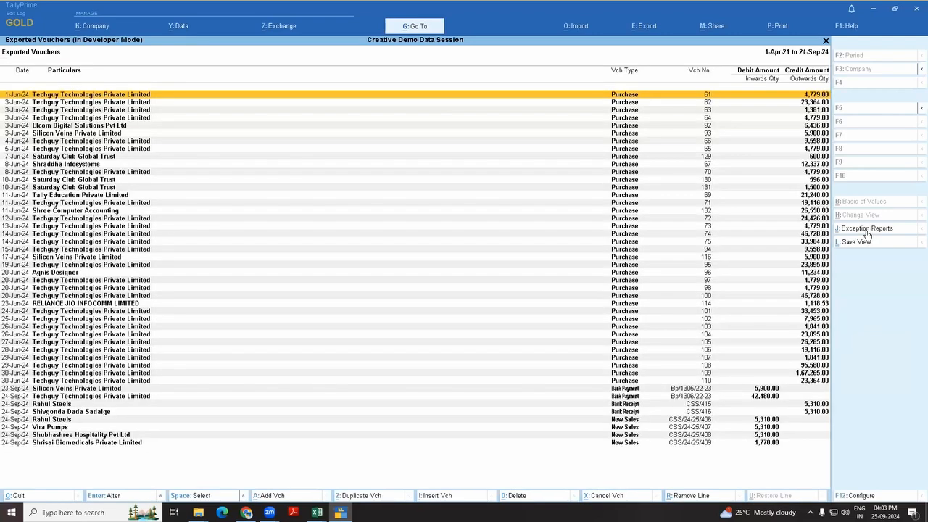
pyautogui.hotkey('ctrl', 'space')
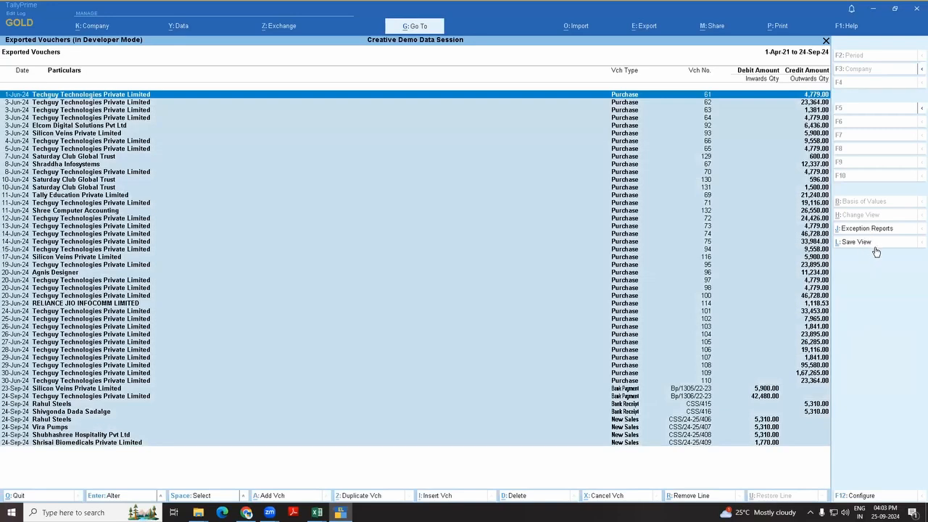
pyautogui.press('Escape')
pyautogui.press('Escape')
pyautogui.press('Escape')
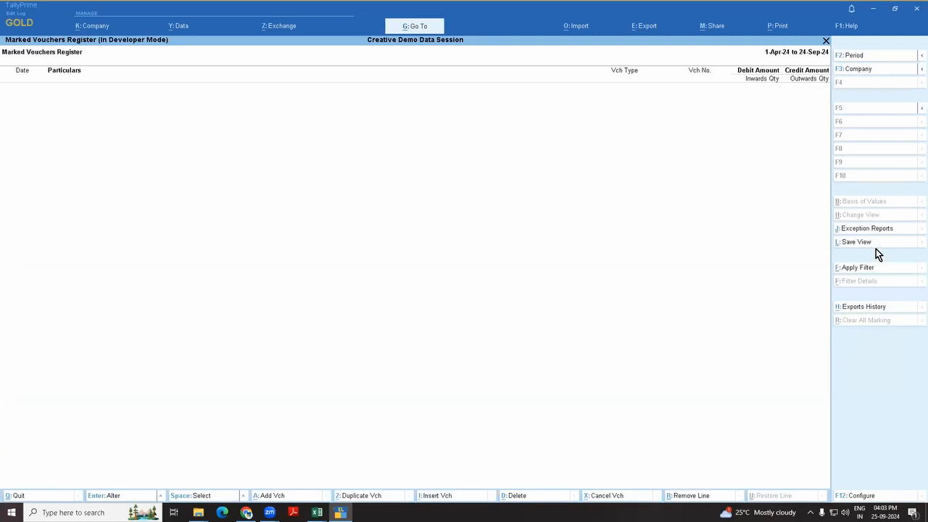
# Open the Sales Register from the account books and open the last September sales voucher, dated 24-Sep-24, for alteration.
pyautogui.press('Escape')
pyautogui.press('Escape')
pyautogui.press('Escape')
pyautogui.press('Return')
pyautogui.press('Return')
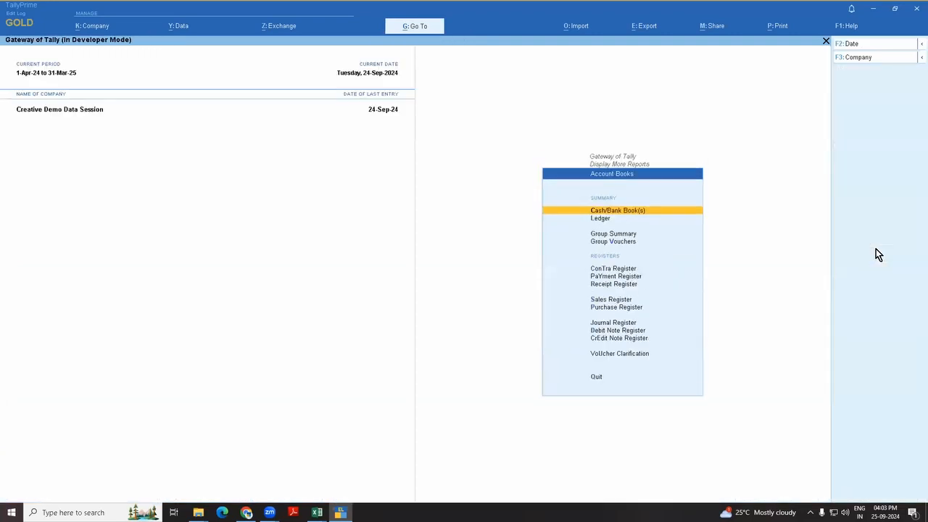
pyautogui.press('s')
pyautogui.press('Return')
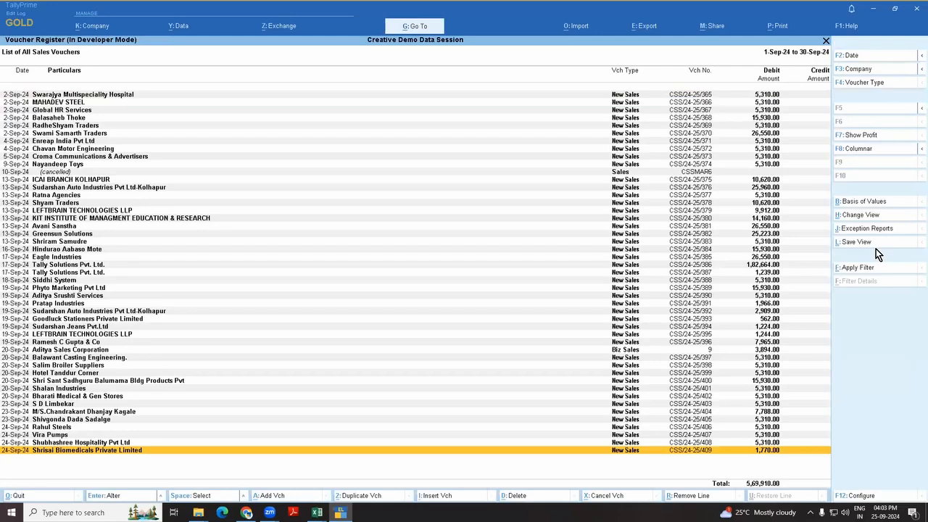
pyautogui.press('Return')
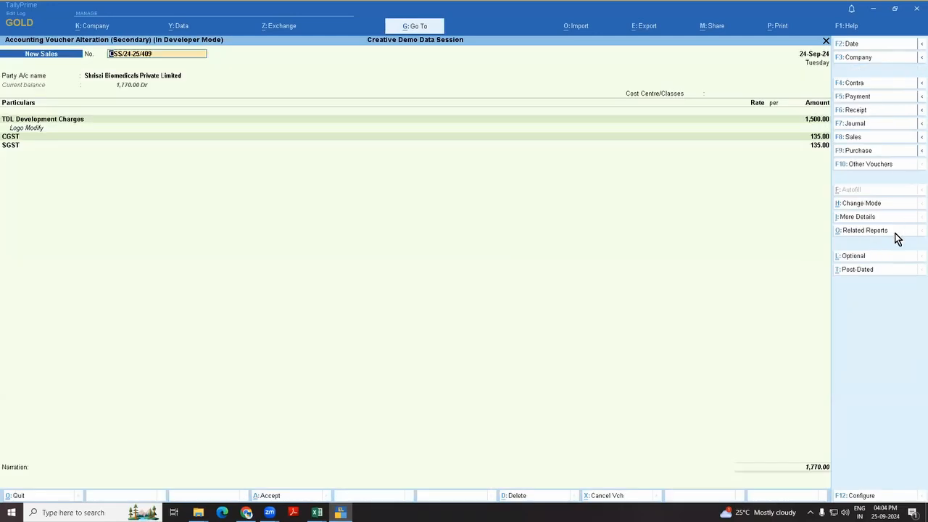
# Set the TDL Development Charges amount to 2000 and save the voucher without generating a payment link or QR code.
pyautogui.click(803, 119)
pyautogui.write('2000')
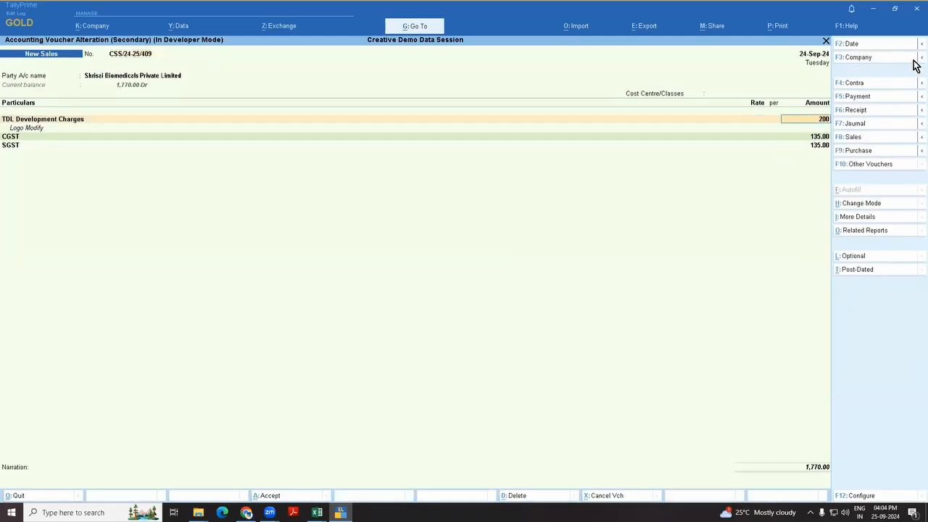
pyautogui.press('Return')
pyautogui.hotkey('ctrl', 'a')
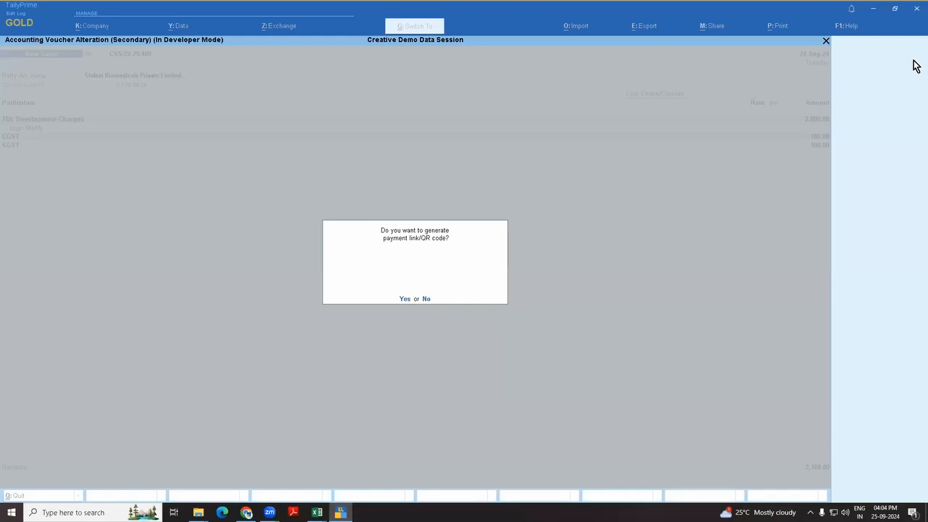
pyautogui.press('Escape')
pyautogui.press('Escape')
pyautogui.press('Escape')
pyautogui.press('Escape')
pyautogui.press('Escape')
pyautogui.press('Escape')
pyautogui.press('Escape')
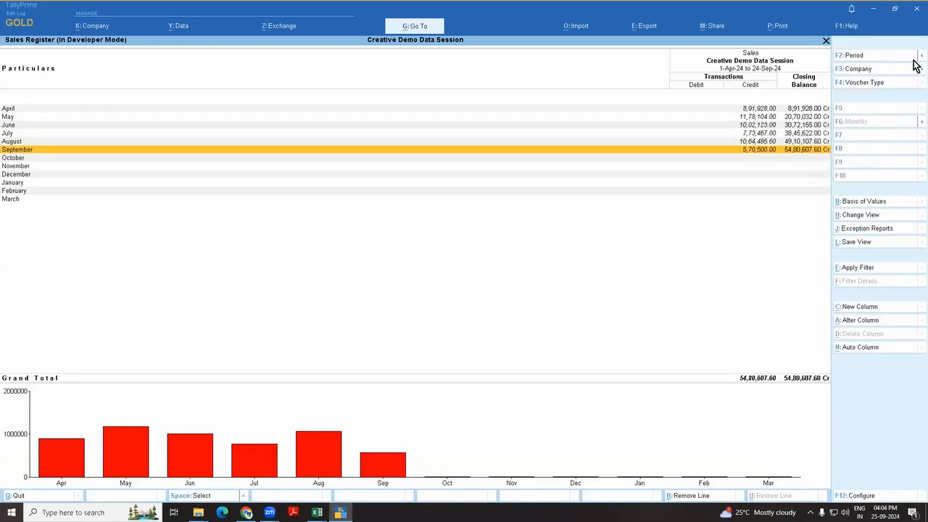
# Leave the Sales Register and reopen the Marked Vouchers Register from the exception reports.
pyautogui.press('Return')
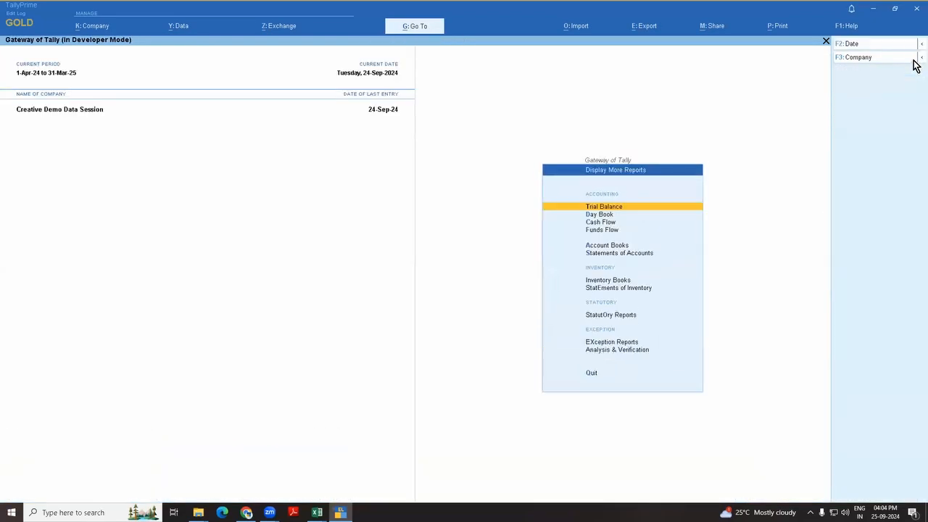
pyautogui.press('Down')
pyautogui.press('Down')
pyautogui.press('Down')
pyautogui.press('Down')
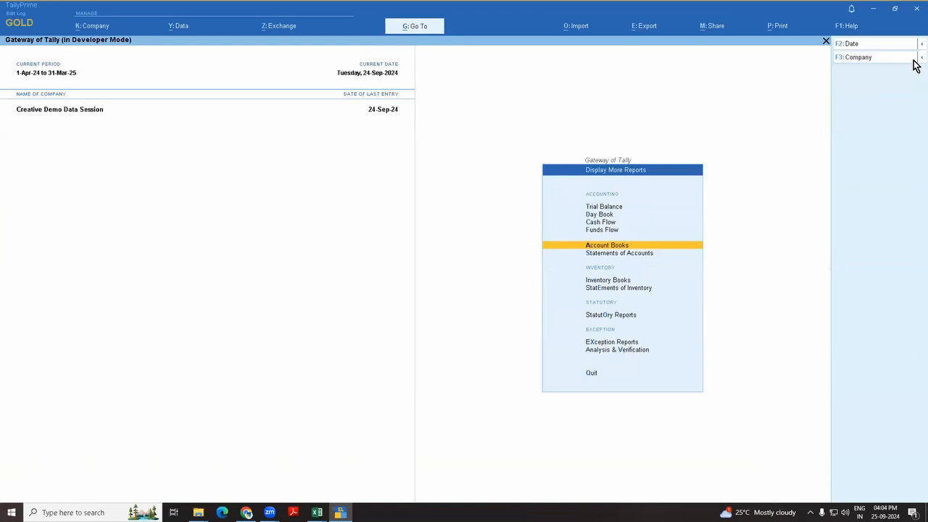
pyautogui.press('End')
pyautogui.press('Up')
pyautogui.press('Up')
pyautogui.press('Return')
pyautogui.press('Down')
pyautogui.press('Down')
pyautogui.press('Down')
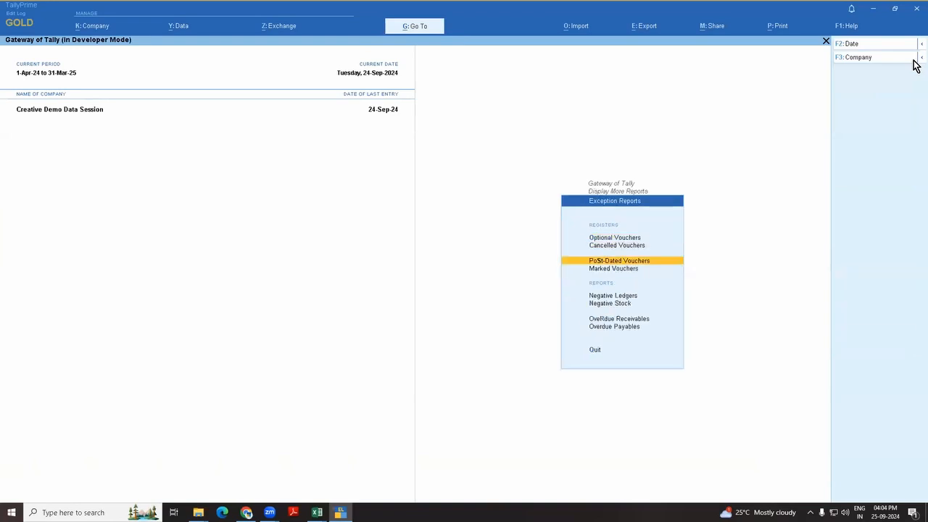
pyautogui.press('Return')
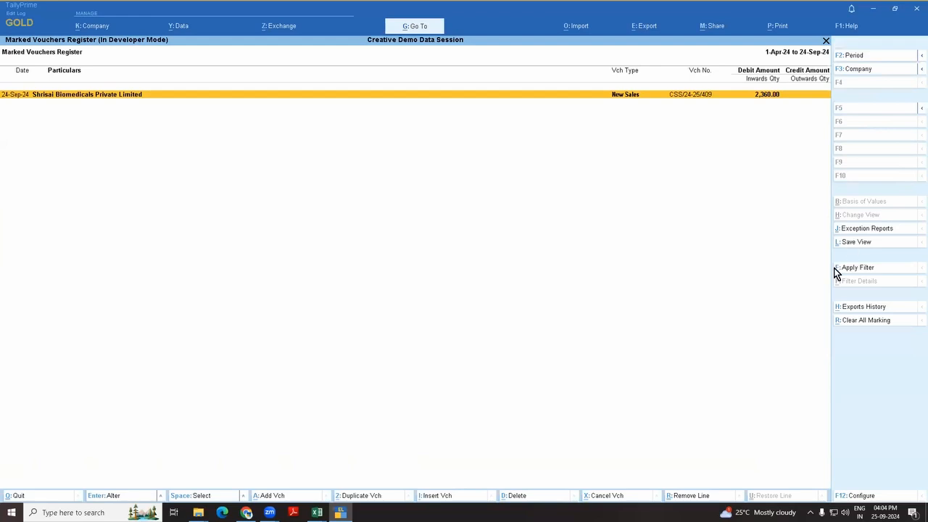
# Clear the marking of all vouchers in the Marked Vouchers Register and return to the Gateway of Tally.
pyautogui.click(868, 323)
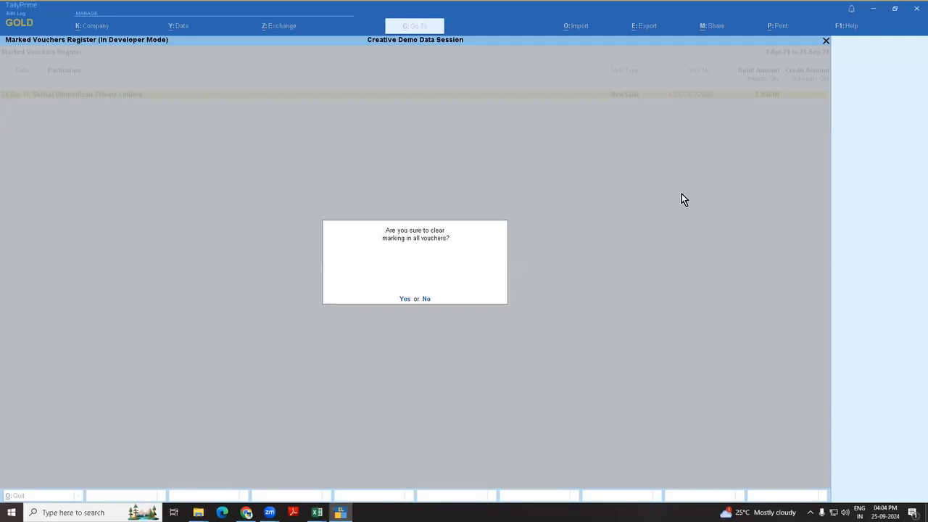
pyautogui.press('y')
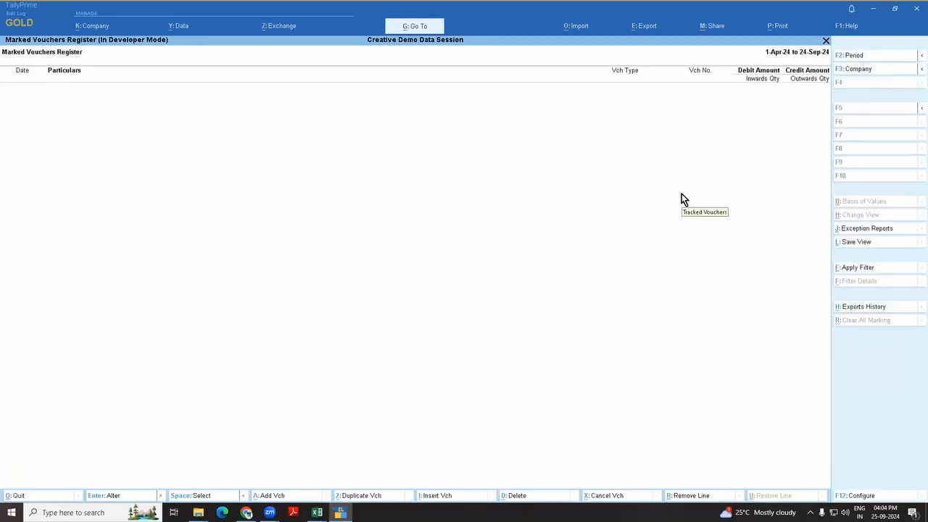
pyautogui.press('Escape')
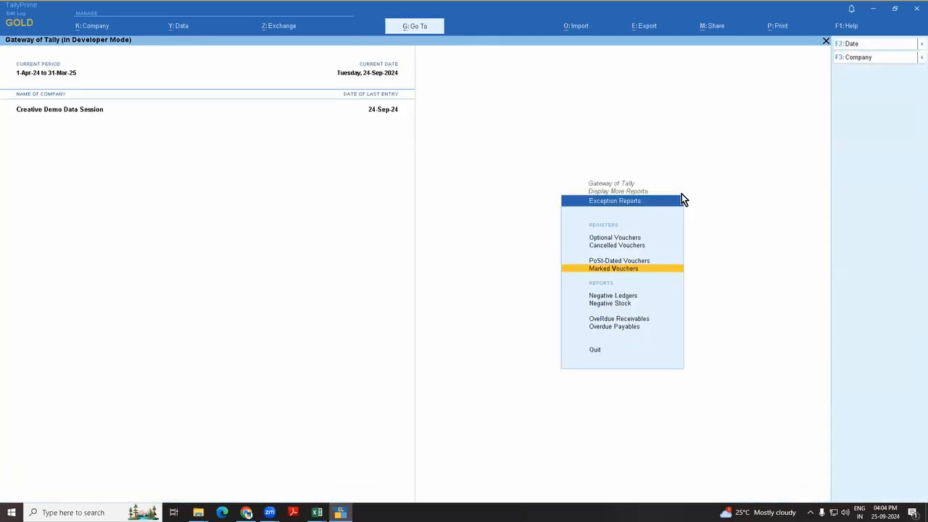
pyautogui.press('Escape')
pyautogui.press('Escape')
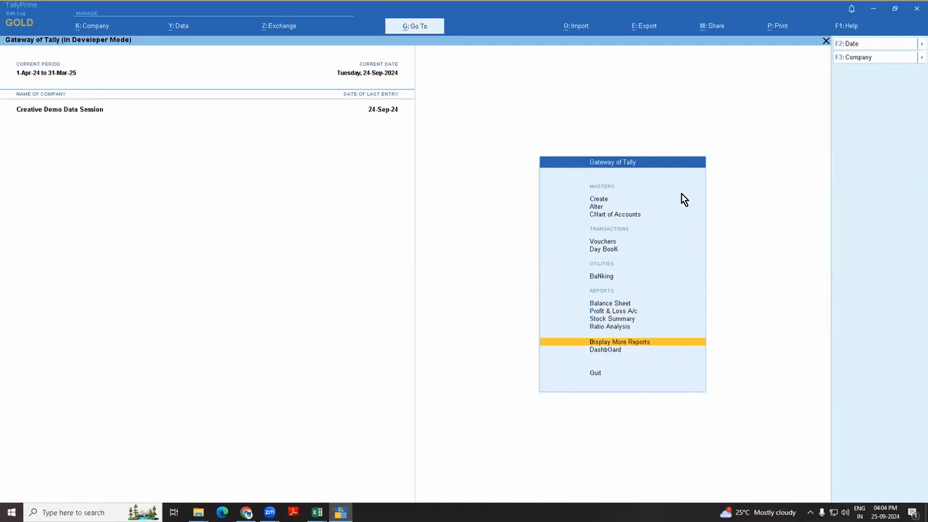
# Switch to the Excel topic list and fill B19:B22, from Marked vouchers to Clear all marking, with yellow.
pyautogui.hotkey('alt', 'Tab')
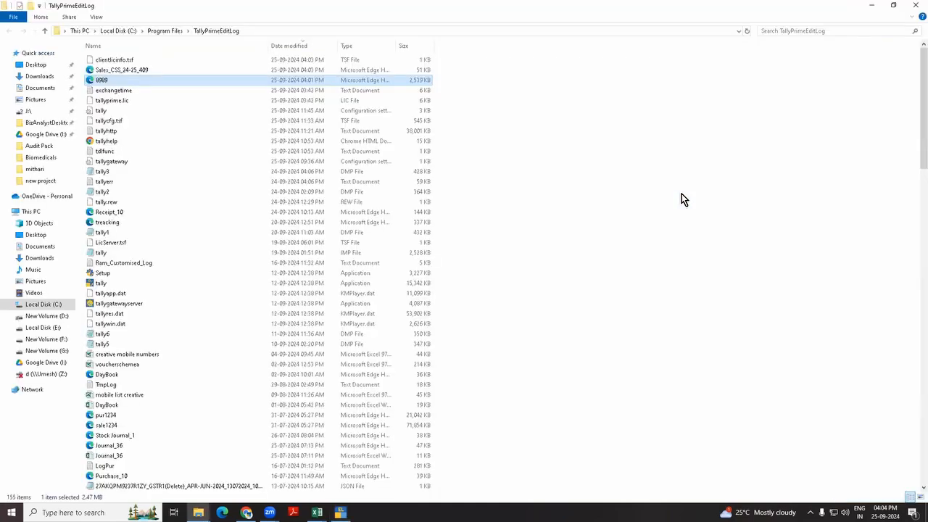
pyautogui.hotkey('alt', 'Tab')
pyautogui.hotkey('alt', 'Tab')
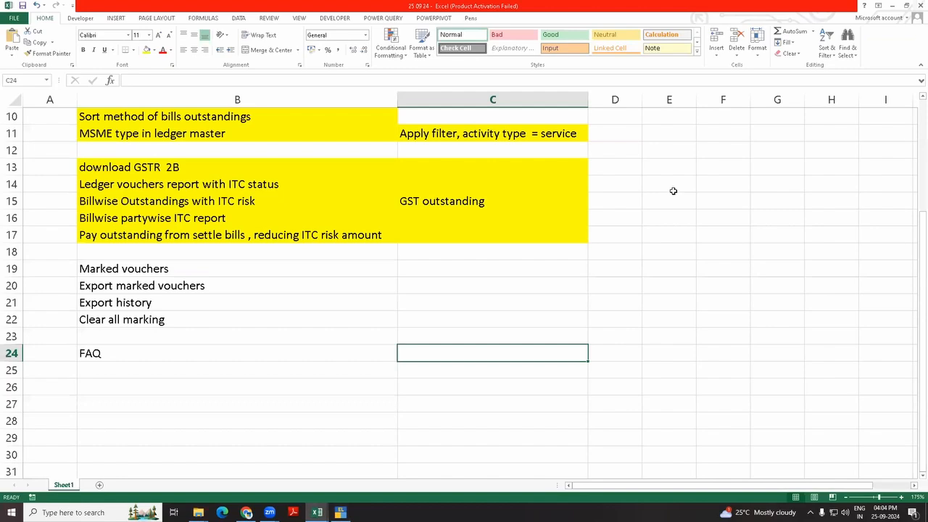
pyautogui.click(172, 385)
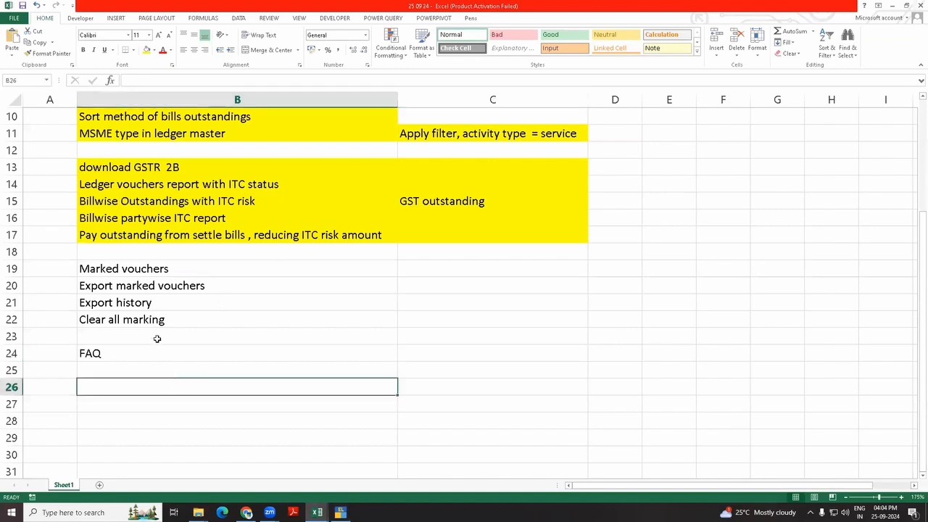
pyautogui.moveTo(136, 273); pyautogui.dragTo(154, 322)
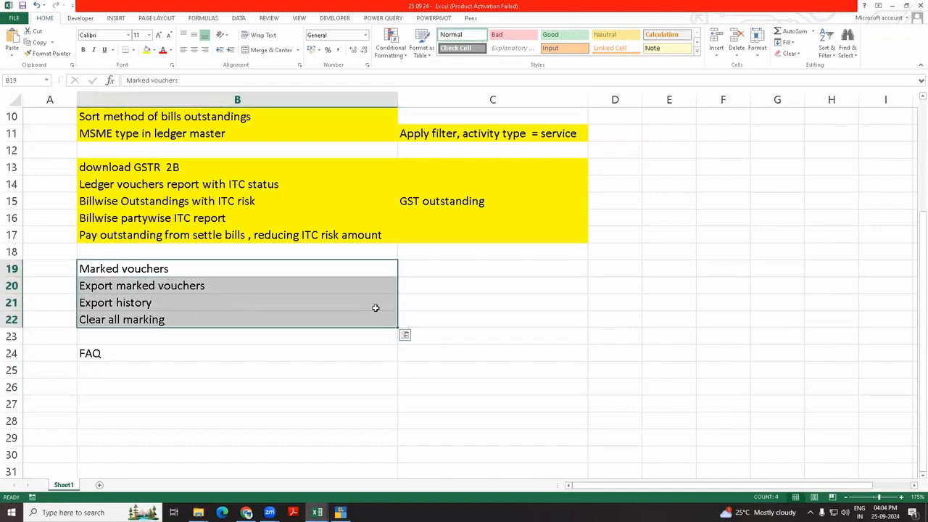
pyautogui.click(148, 51)
pyautogui.click(332, 305)
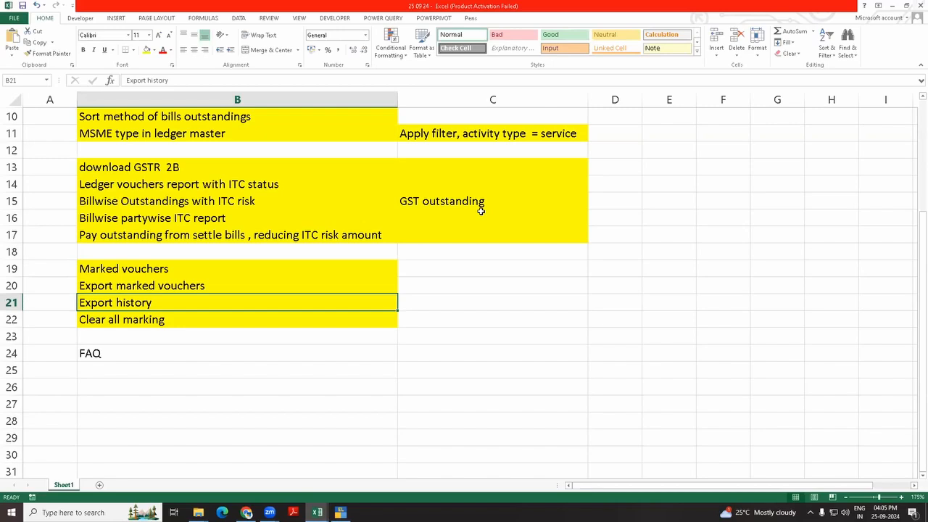
# Review the topic list from the marked voucher items and FAQ back to Auto single ledger creation.
pyautogui.press('Up')
pyautogui.press('Up')
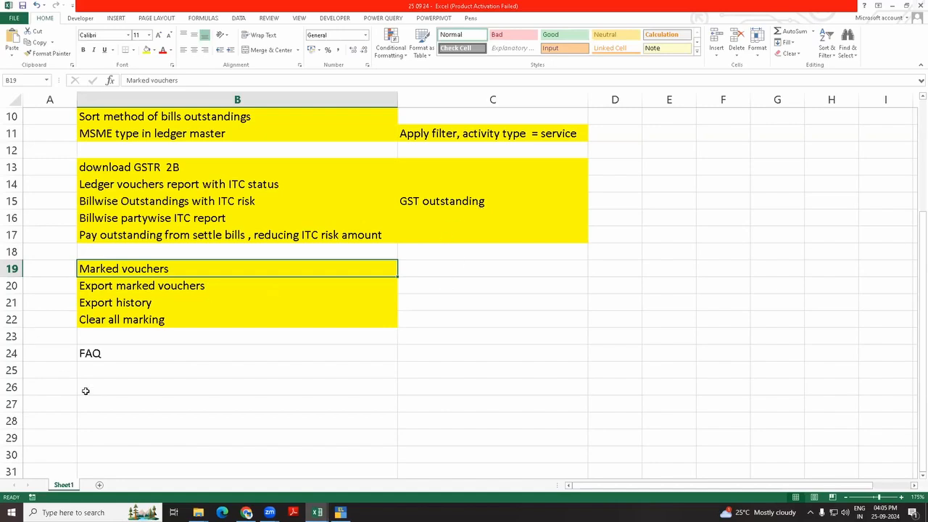
pyautogui.click(89, 360)
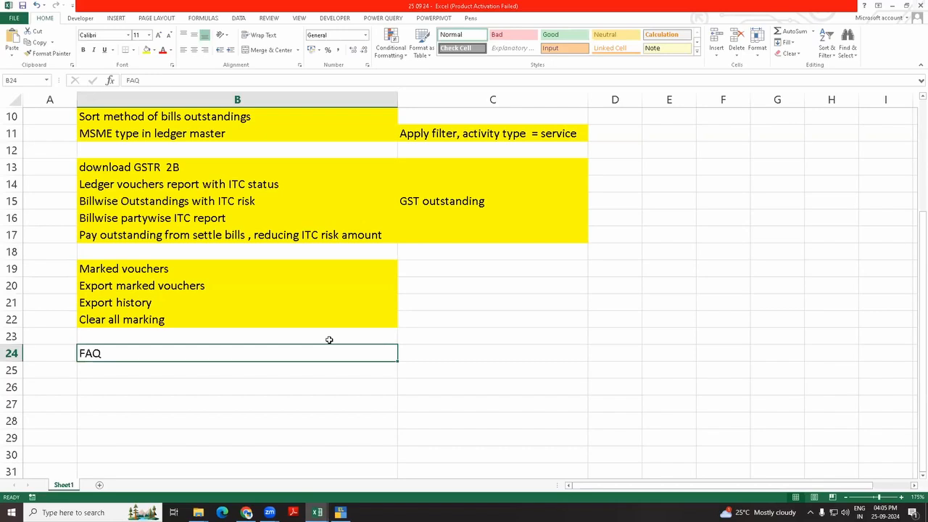
pyautogui.scroll(2, 329, 340)
pyautogui.scroll(1, 328, 339)
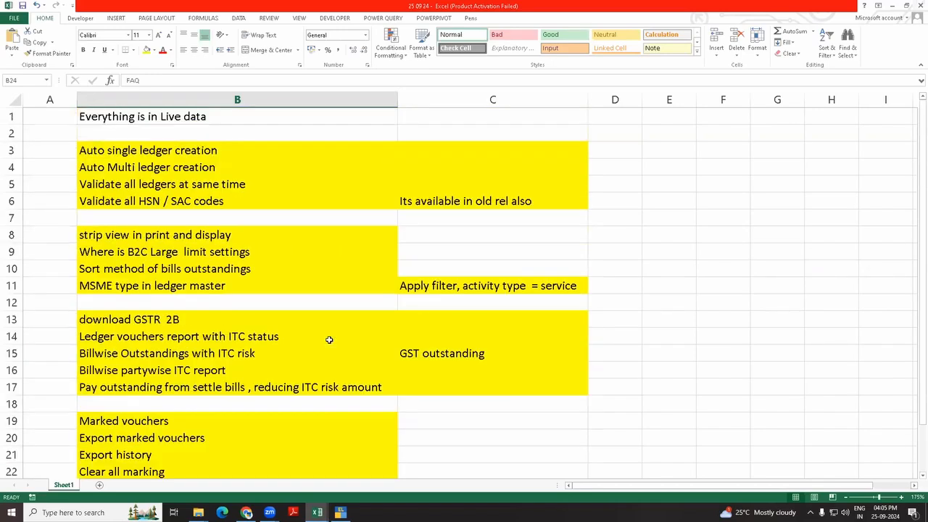
pyautogui.scroll(-3, 327, 340)
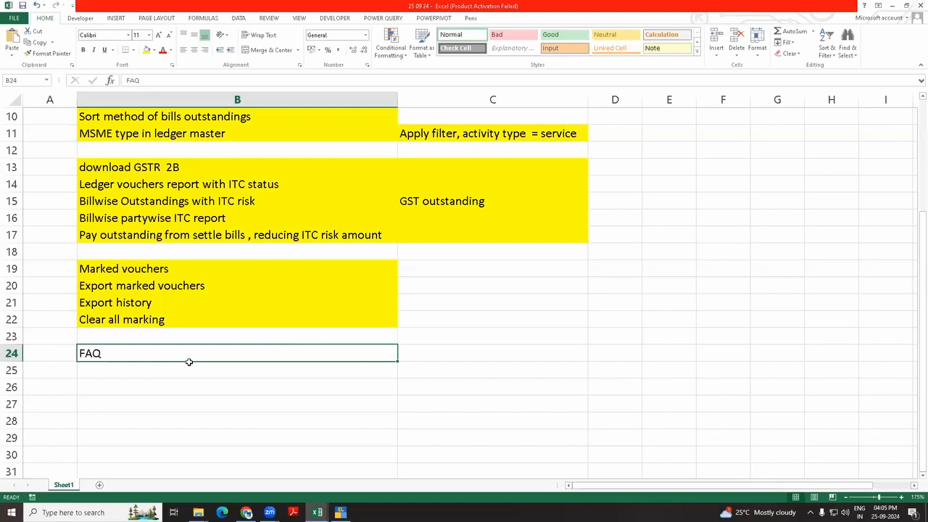
pyautogui.scroll(3, 190, 362)
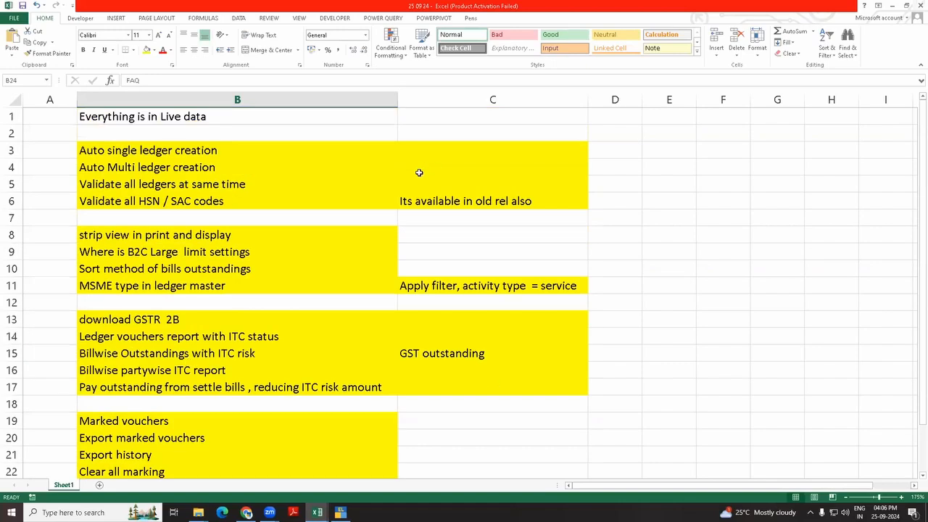
pyautogui.click(147, 151)
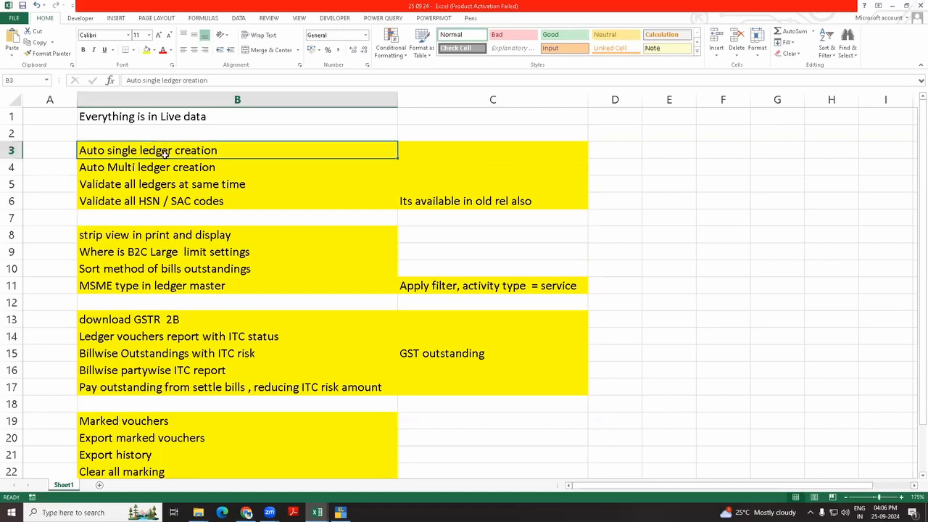
# Switch back to TallyPrime, reduce its window from full screen, and open the company's Users and Passwords list.
pyautogui.hotkey('alt', 'Tab')
pyautogui.hotkey('alt', 'Tab')
pyautogui.hotkey('alt', 'Tab')
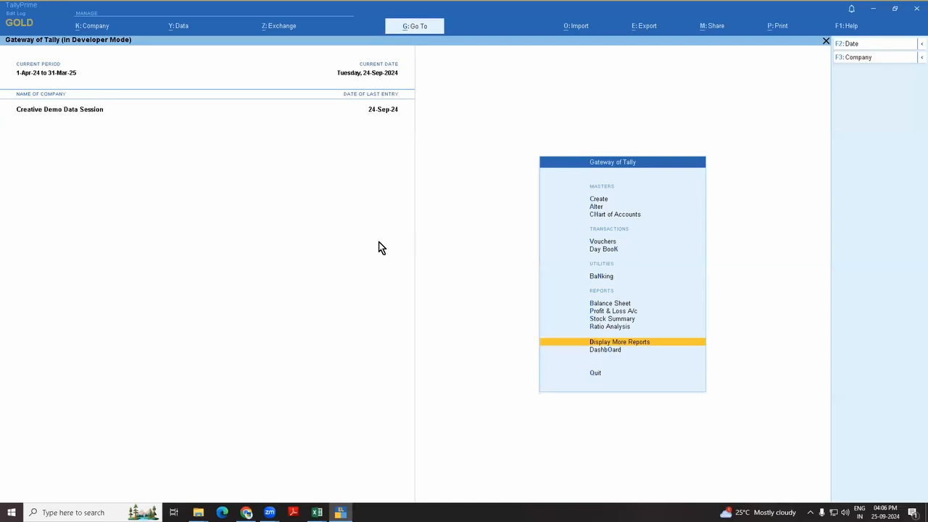
pyautogui.doubleClick(699, 7)
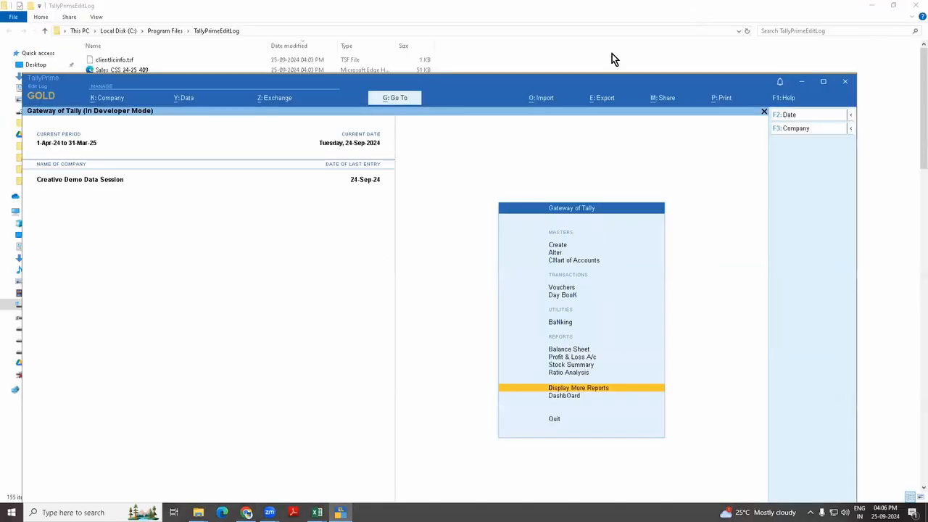
pyautogui.click(115, 99)
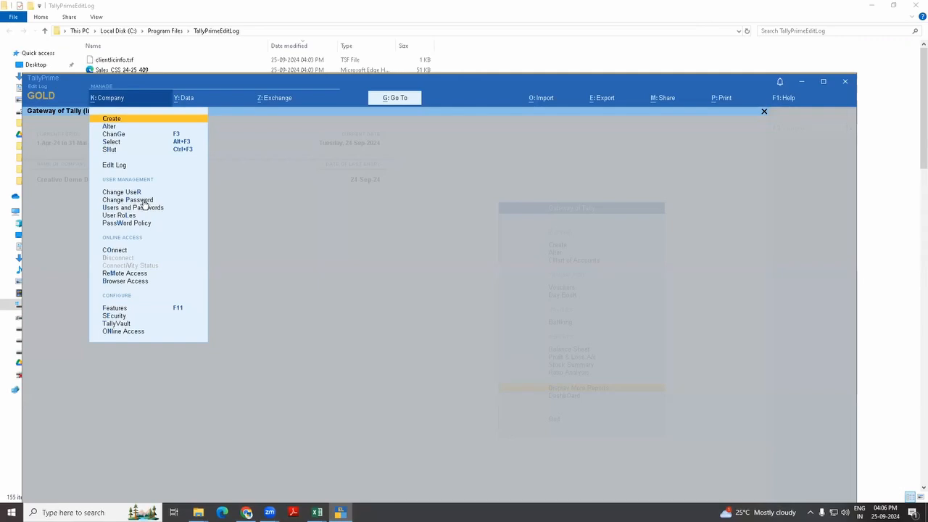
pyautogui.click(139, 208)
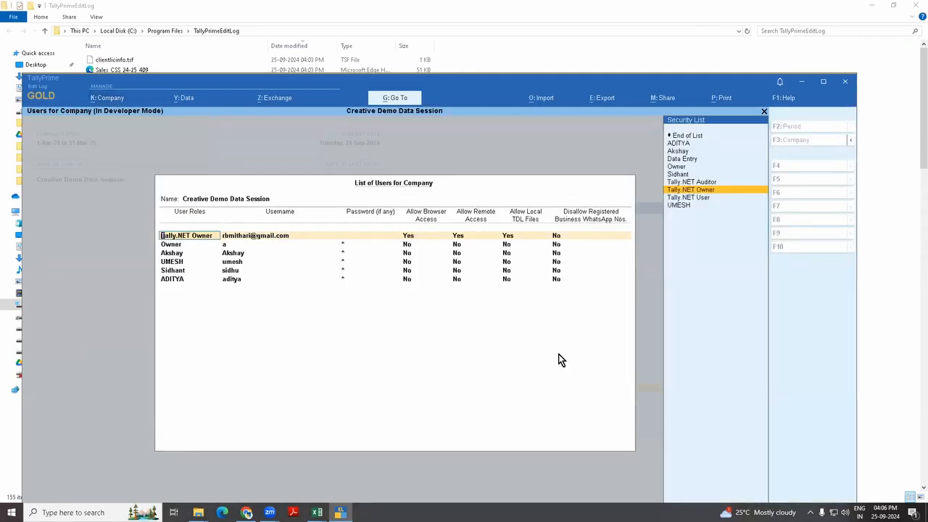
# Examine the security roles and the account users available for the Tally.NET Owner entry.
pyautogui.press('Return')
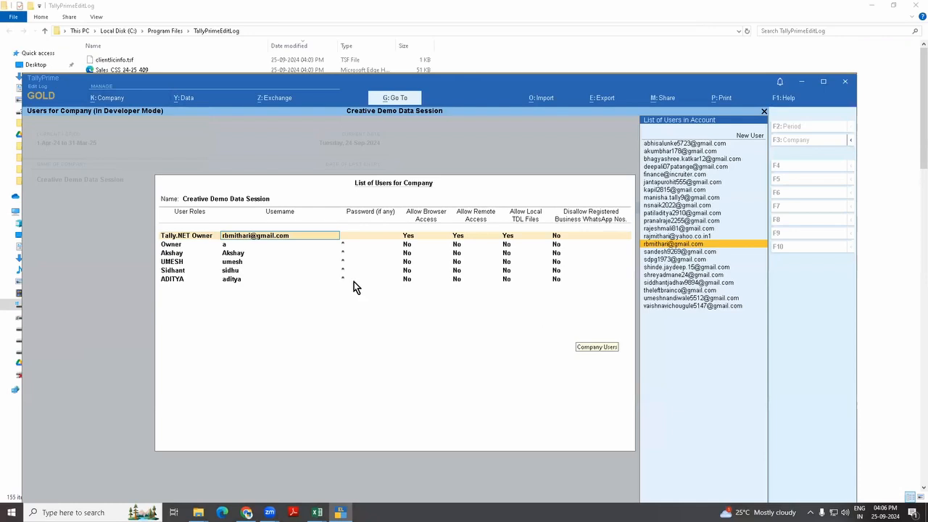
pyautogui.click(174, 238)
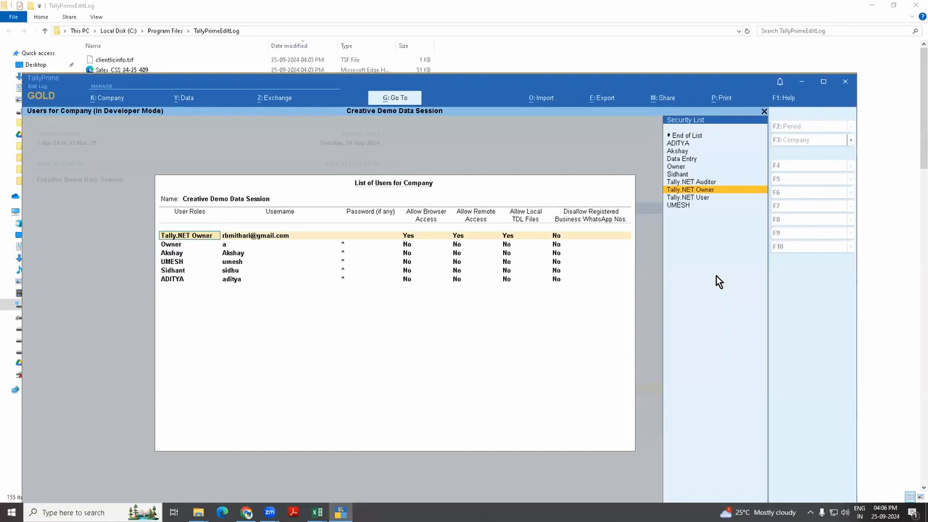
pyautogui.press('Return')
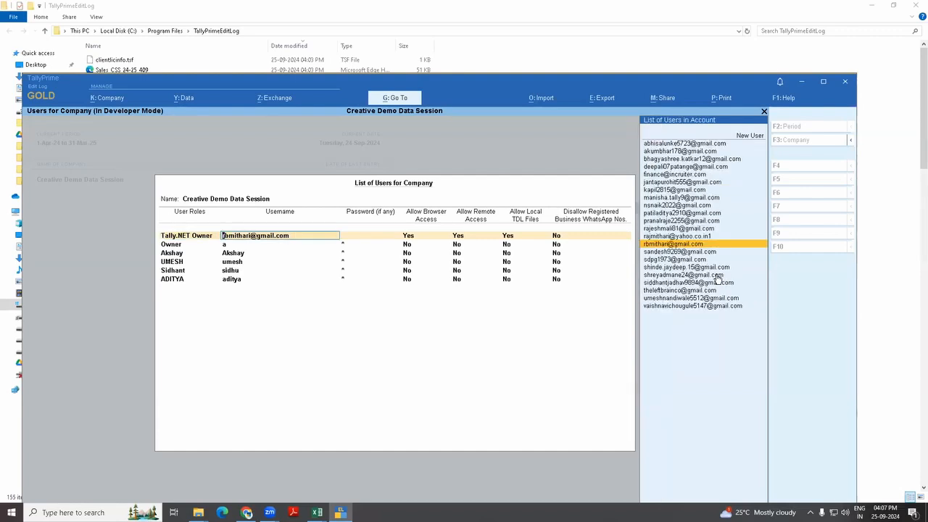
# Check the browser access setting of the Tally.NET Owner entry and leave the users list without saving.
pyautogui.press('Return')
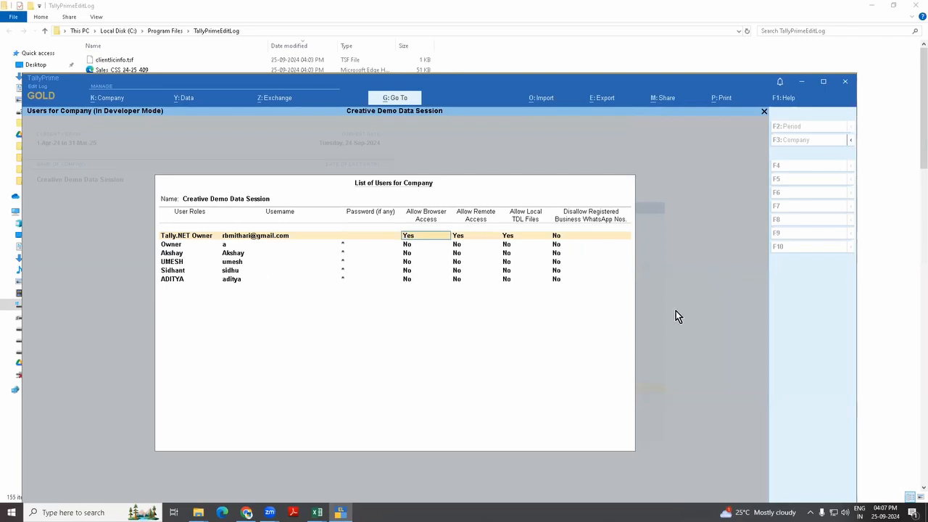
pyautogui.press('Escape')
pyautogui.press('Return')
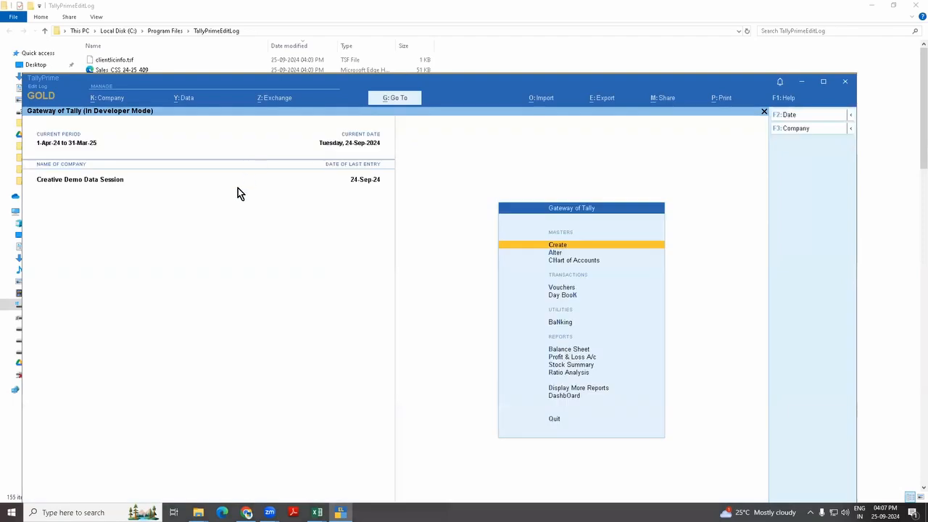
# Open the Tally.NET user login for selecting a remote company, and return to the Gateway of Tally without logging in.
pyautogui.press('F3')
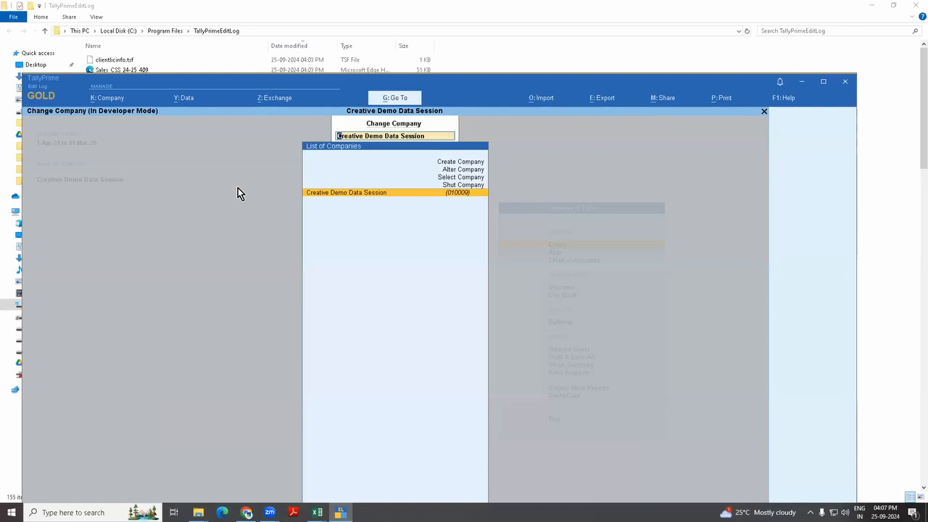
pyautogui.press('Up')
pyautogui.press('Up')
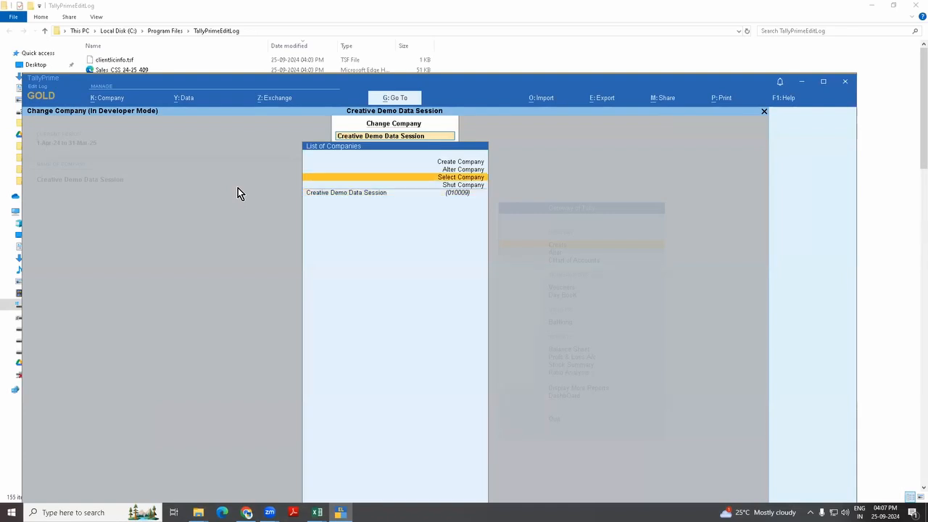
pyautogui.press('Return')
pyautogui.press('Up')
pyautogui.press('Up')
pyautogui.press('Up')
pyautogui.press('Up')
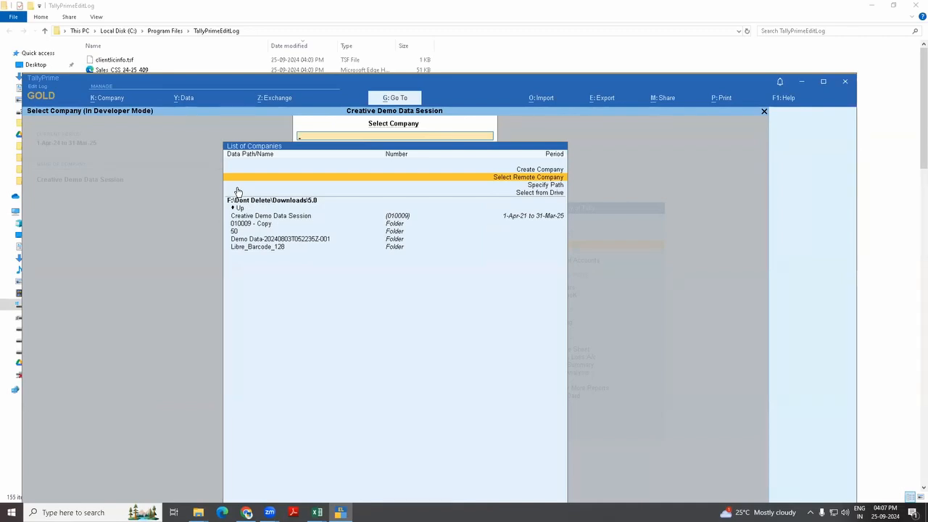
pyautogui.press('Return')
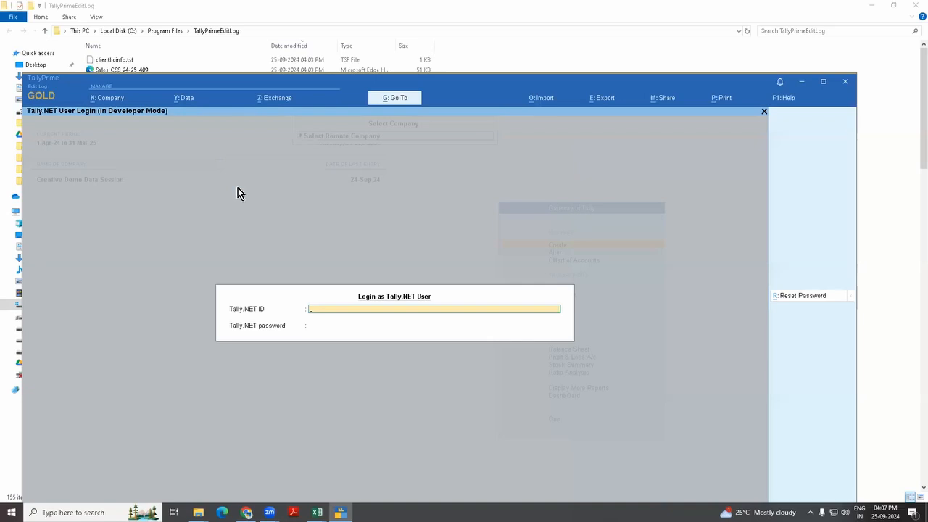
pyautogui.press('Escape')
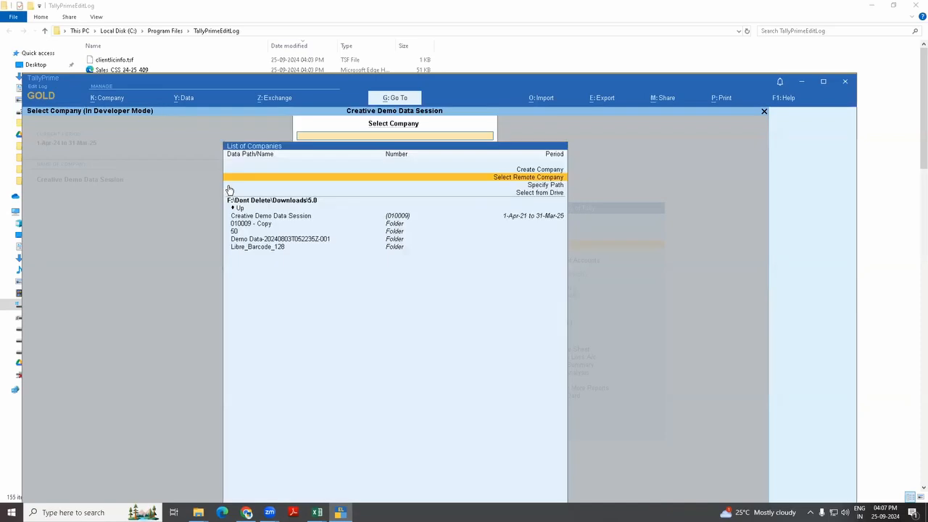
pyautogui.press('Escape')
pyautogui.press('Escape')
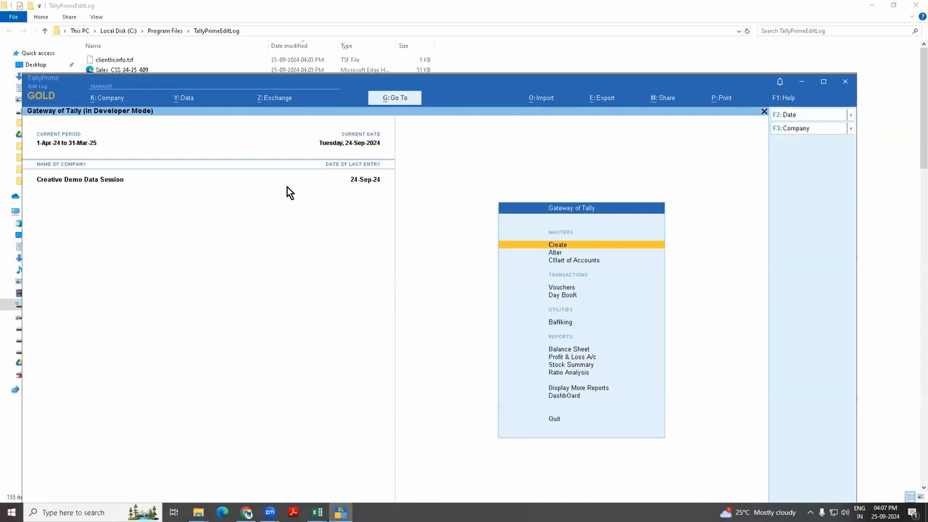
# Connect the Creative Demo Data Session company for online access.
pyautogui.click(96, 104)
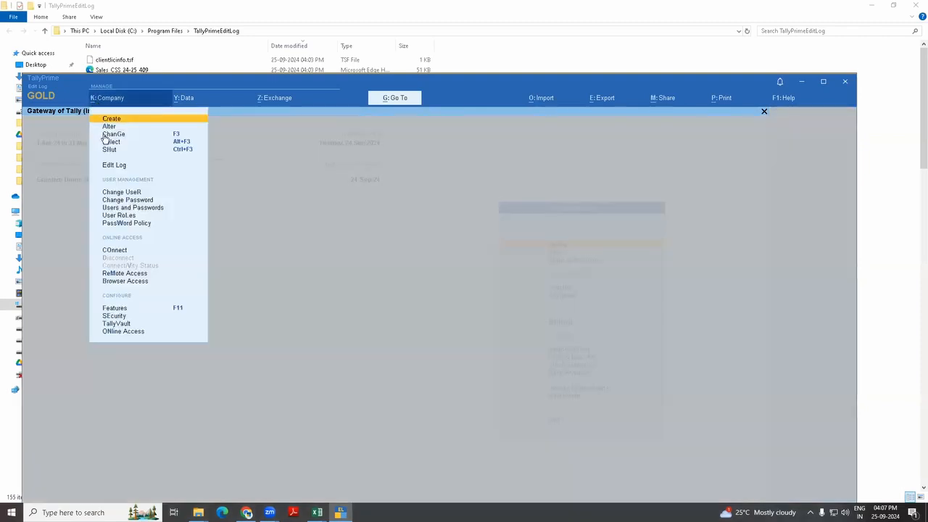
pyautogui.click(116, 251)
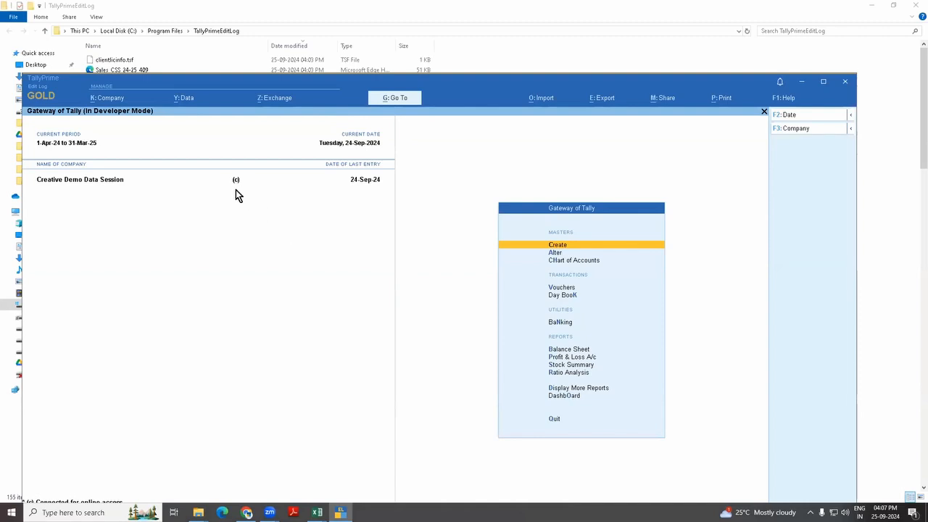
# Look over the data exchange options and the company's user management and online access options.
pyautogui.click(273, 100)
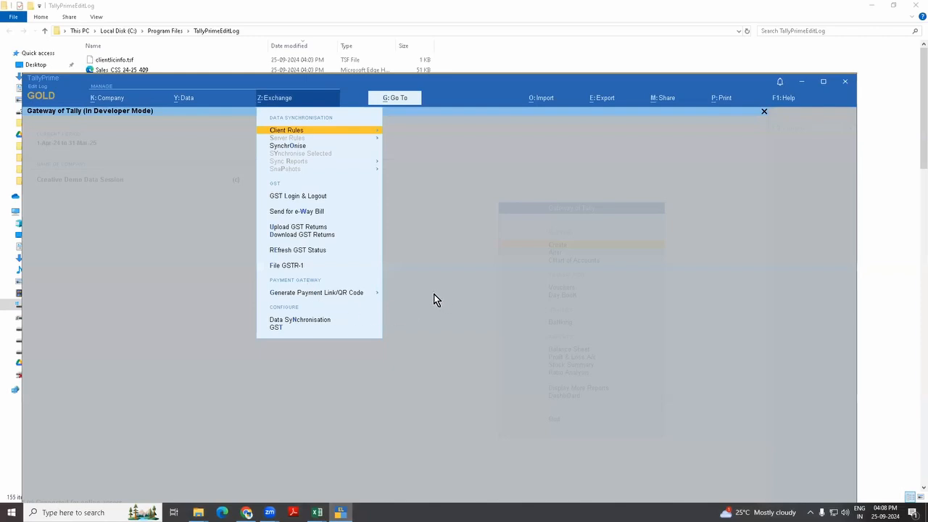
pyautogui.press('Escape')
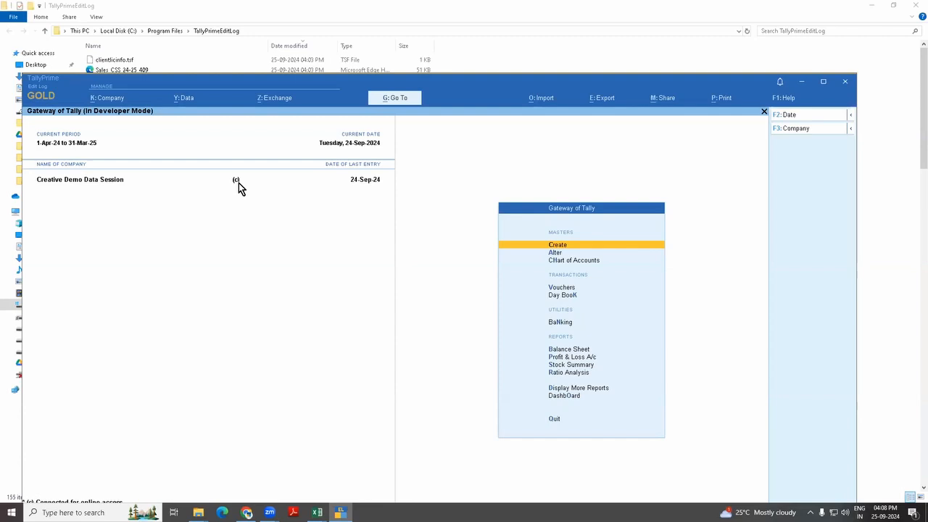
pyautogui.click(116, 101)
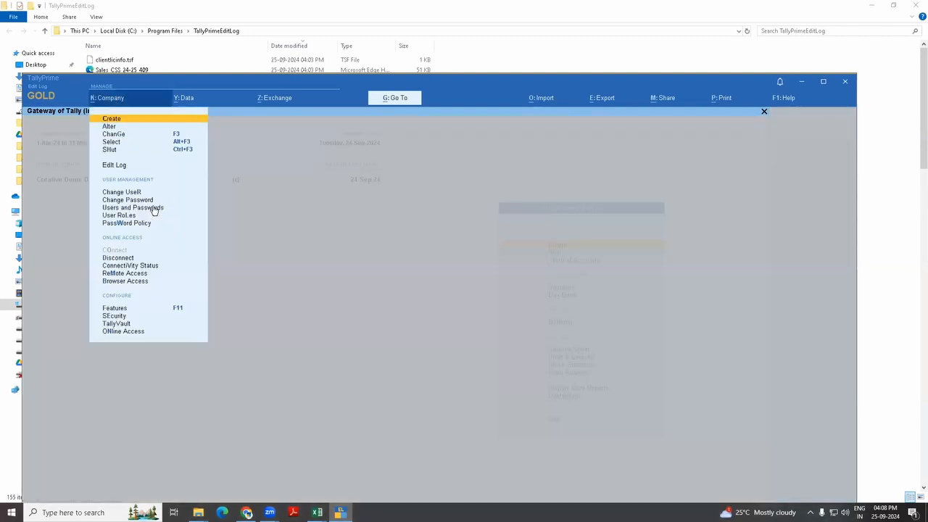
pyautogui.click(412, 249)
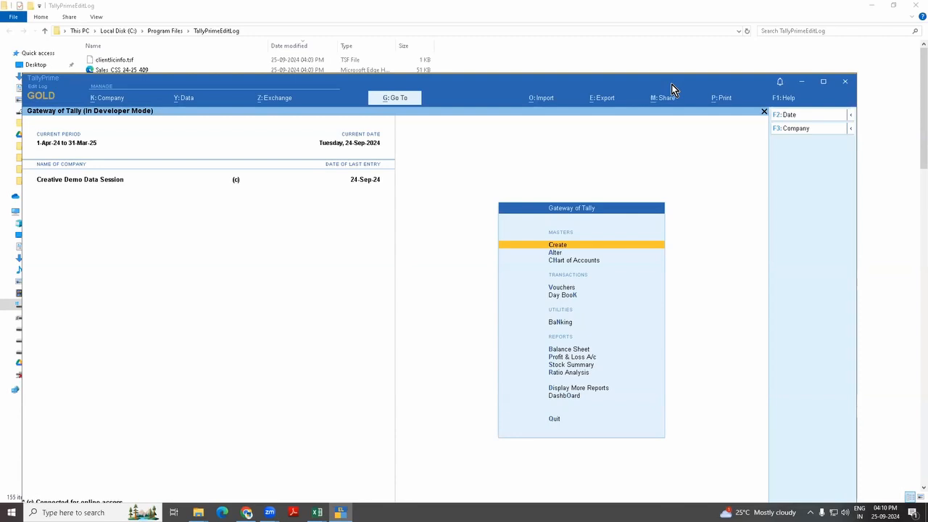
# View the Bills Payable report under the outstanding statements of accounts, and return to the Gateway of Tally.
pyautogui.press('d')
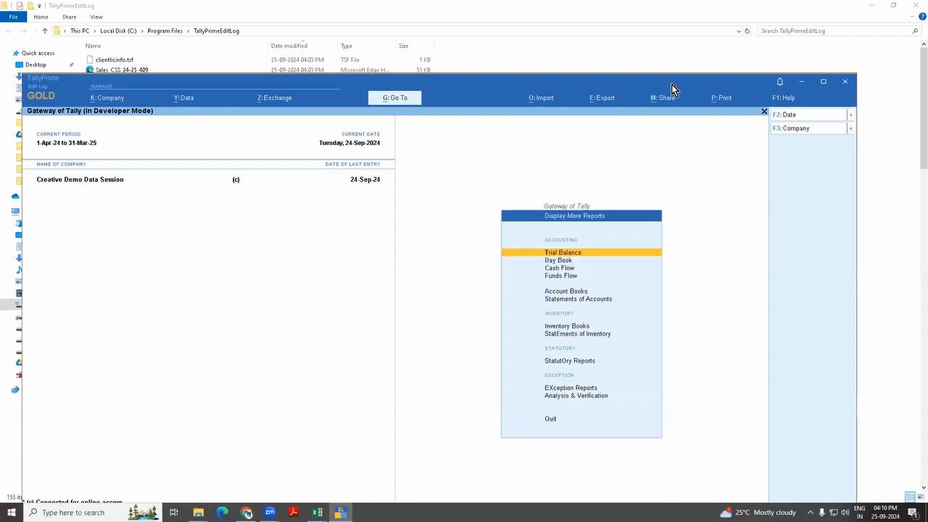
pyautogui.press('o')
pyautogui.press('Escape')
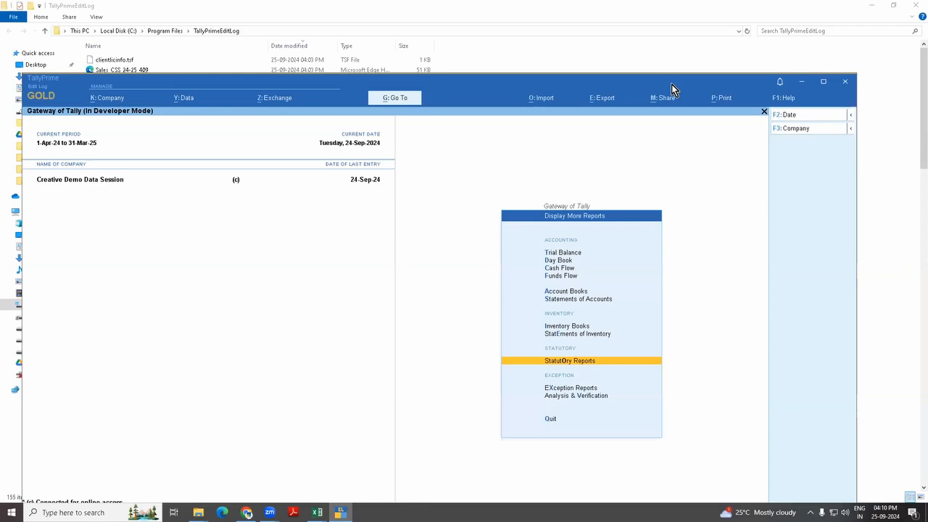
pyautogui.press('s')
pyautogui.press('Return')
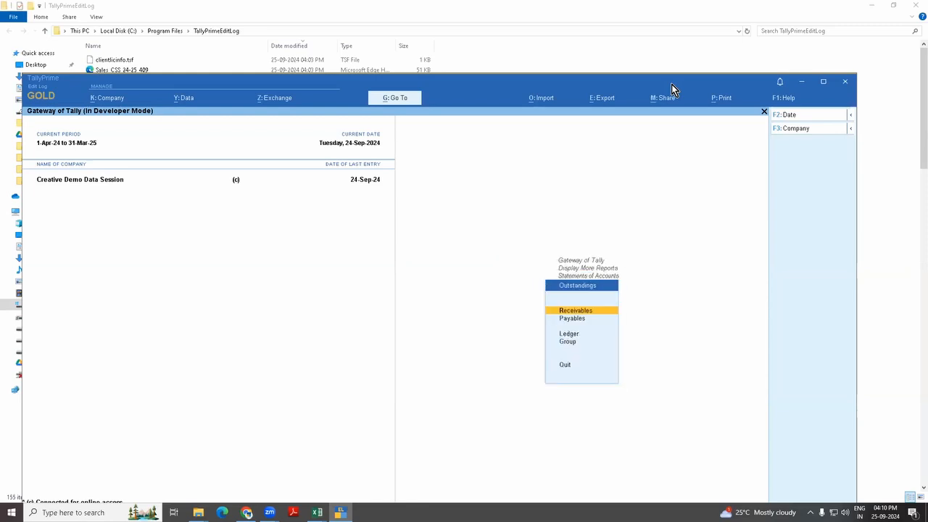
pyautogui.press('Down')
pyautogui.press('Return')
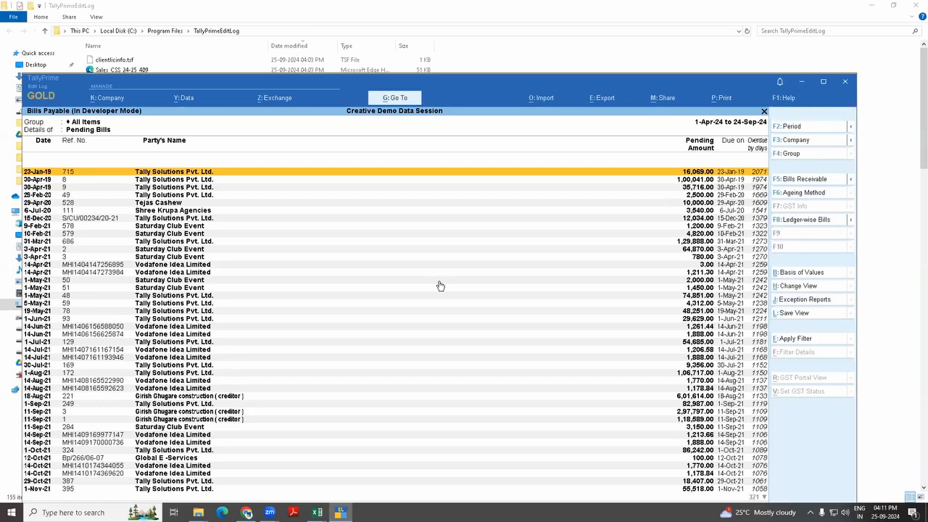
pyautogui.press('Escape')
pyautogui.press('Escape')
pyautogui.press('Escape')
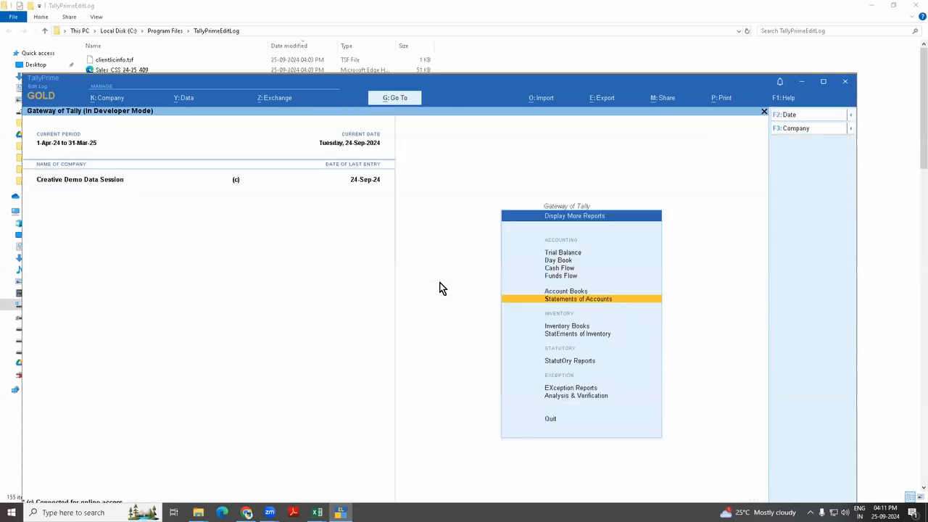
pyautogui.press('Escape')
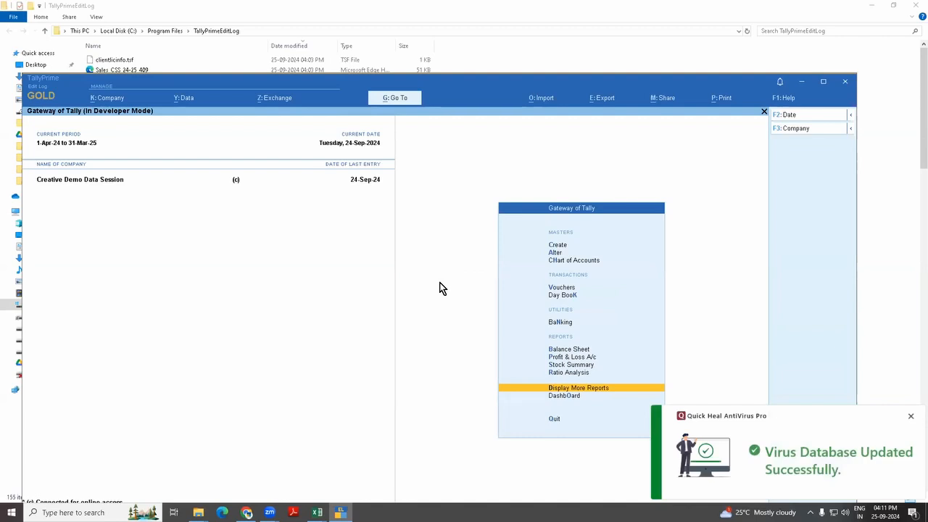
# Open the GSTR-2B Reconciliation report and move the window higher so the whole report is in view.
pyautogui.press('d')
pyautogui.press('o')
pyautogui.press('g')
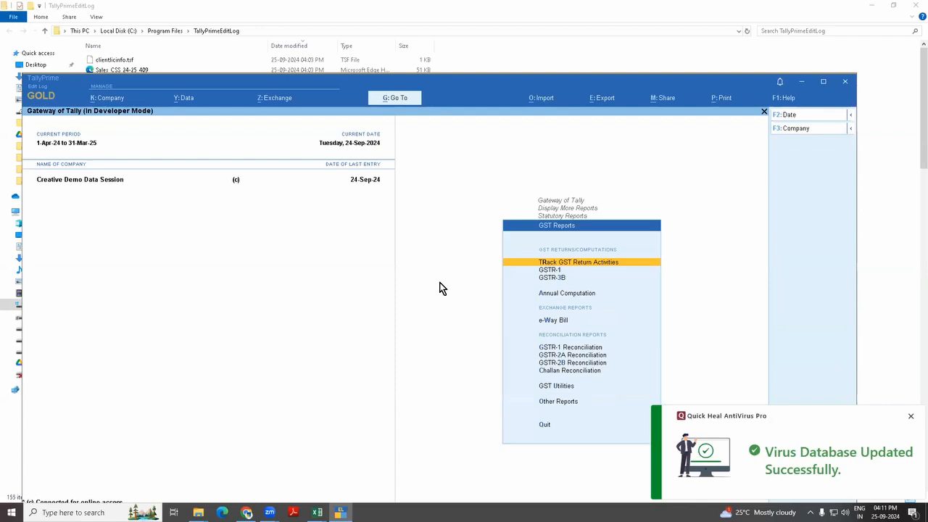
pyautogui.press('Down')
pyautogui.press('Down')
pyautogui.press('Down')
pyautogui.press('Down')
pyautogui.press('Down')
pyautogui.press('Down')
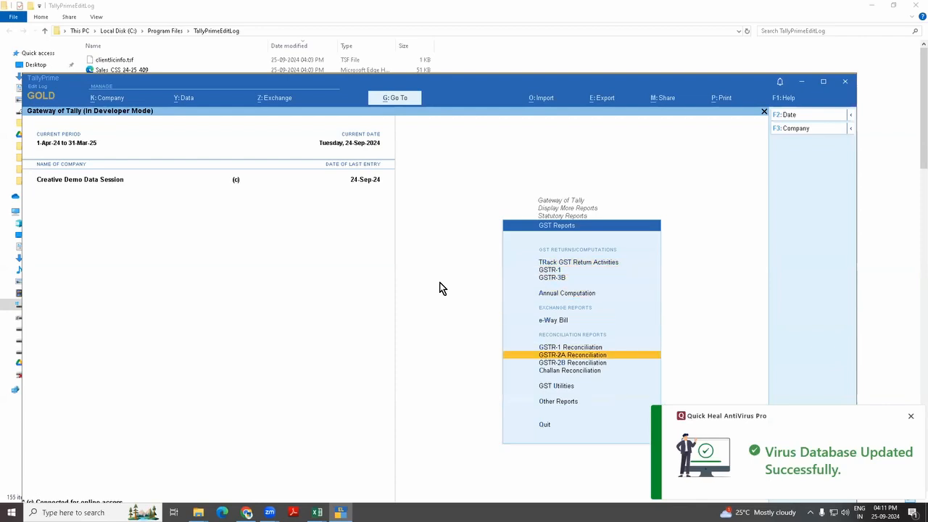
pyautogui.press('Up')
pyautogui.press('Down')
pyautogui.press('Down')
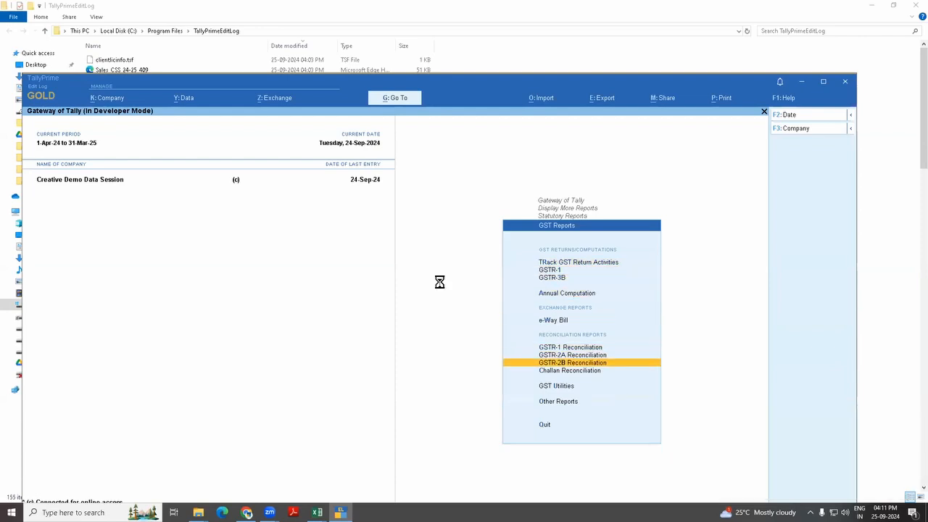
pyautogui.press('Return')
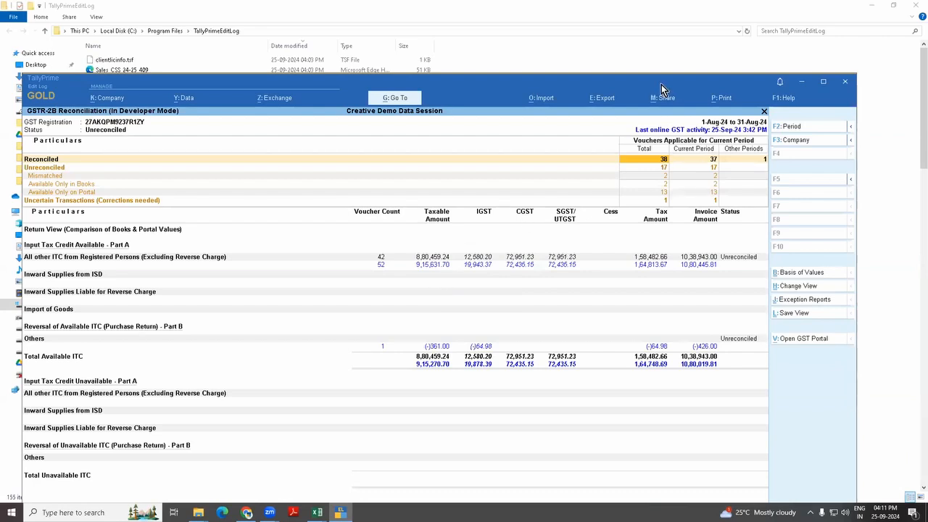
pyautogui.moveTo(661, 84); pyautogui.dragTo(672, 40)
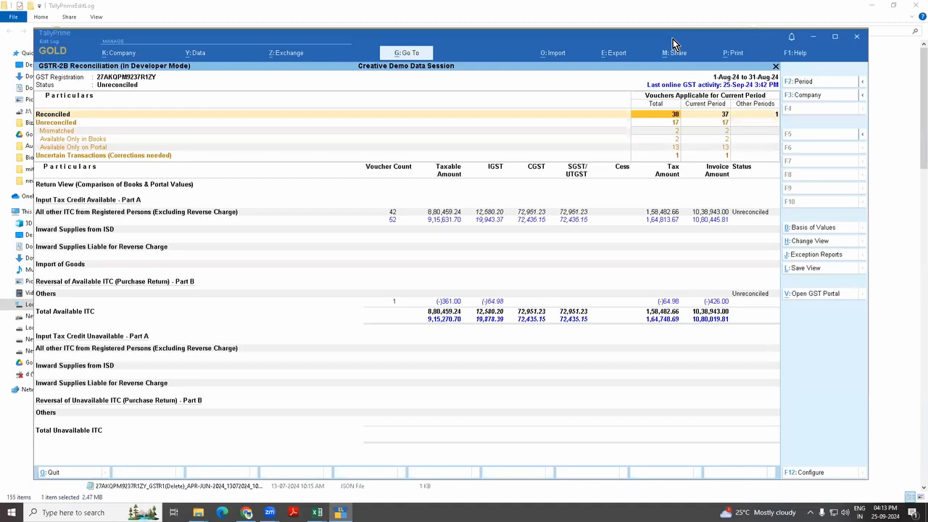
# Drill down from ITC from registered persons through B2B Invoices to the voucher register of Shraddha Infosystems.
pyautogui.press('Down')
pyautogui.press('Down')
pyautogui.press('Down')
pyautogui.press('Down')
pyautogui.press('Down')
pyautogui.press('Down')
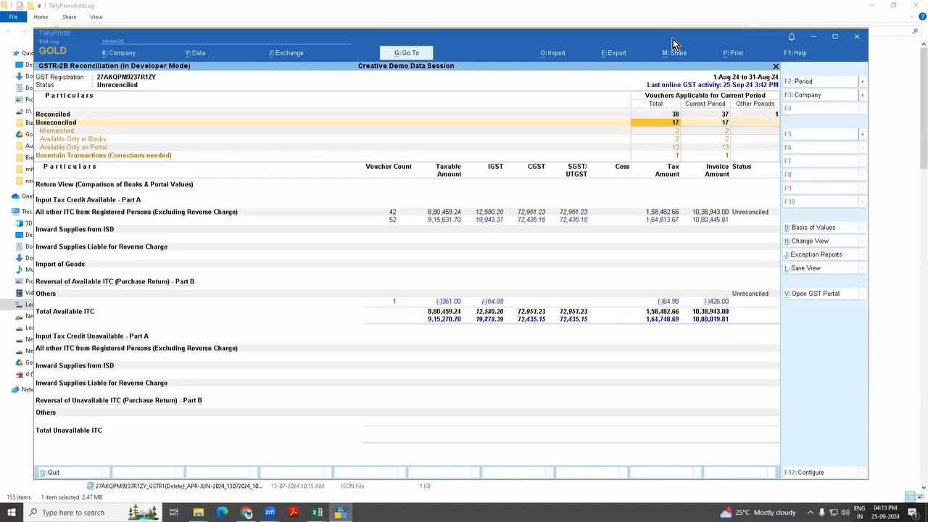
pyautogui.press('Return')
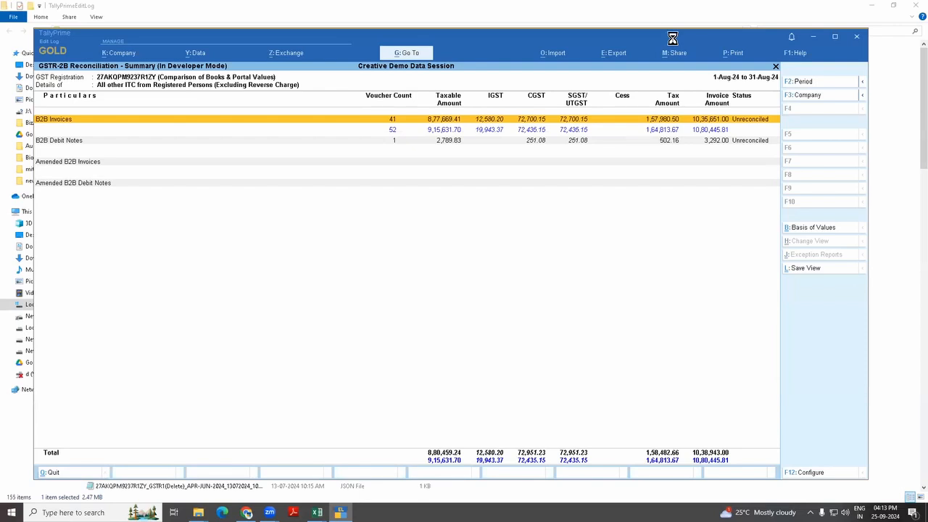
pyautogui.press('Return')
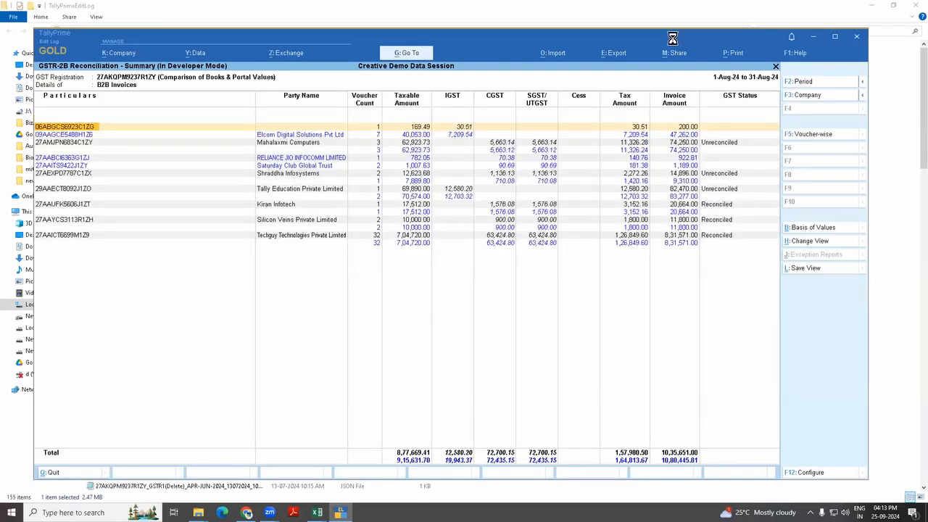
pyautogui.press('Return')
pyautogui.press('Escape')
pyautogui.press('Down')
pyautogui.press('Down')
pyautogui.press('Down')
pyautogui.press('Down')
pyautogui.press('Down')
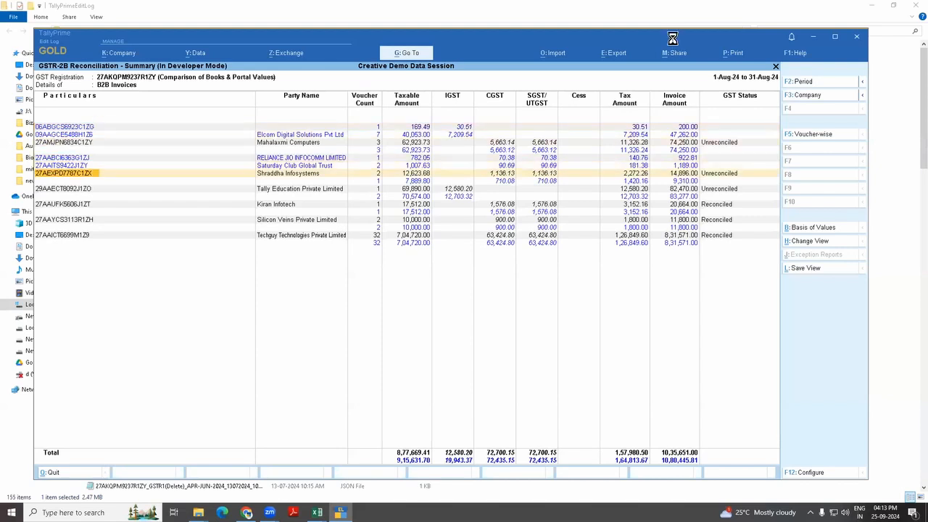
pyautogui.press('Return')
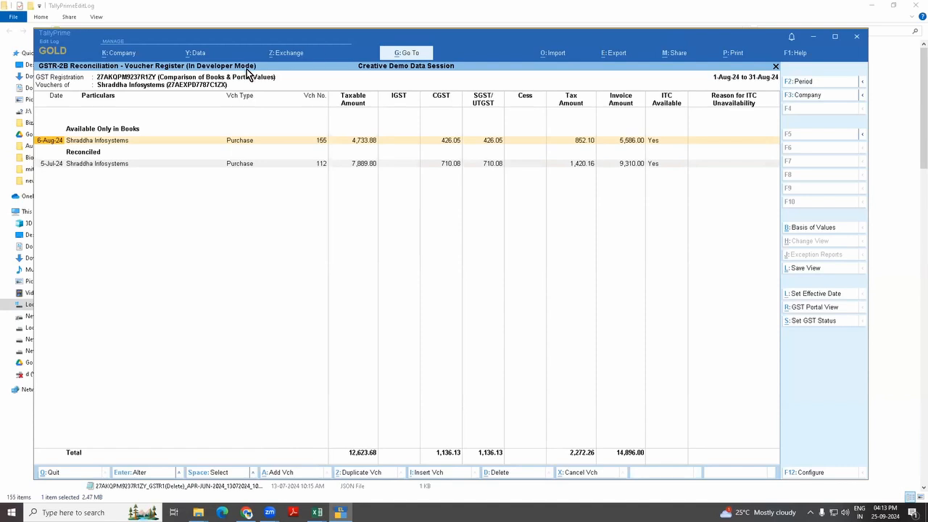
# Open the GST returns download and set its return type to GSTR-3B in the configuration.
pyautogui.click(284, 56)
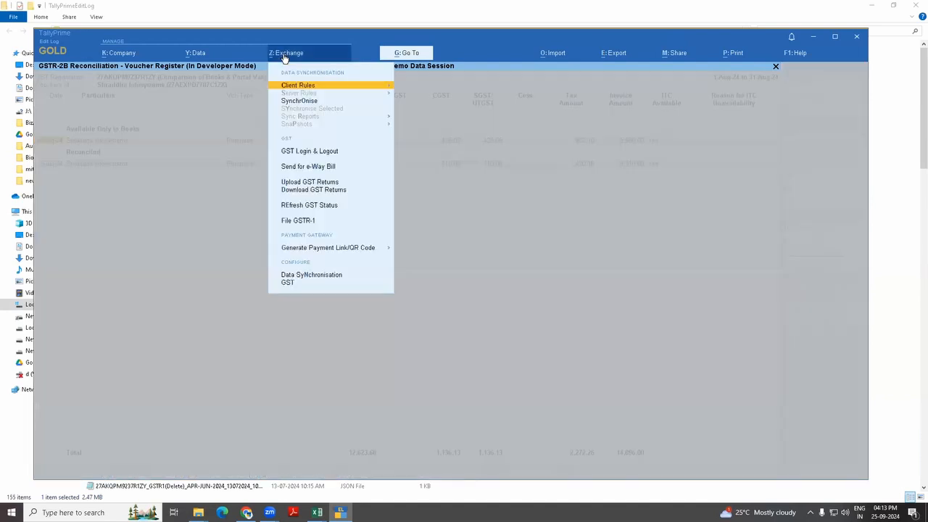
pyautogui.click(320, 191)
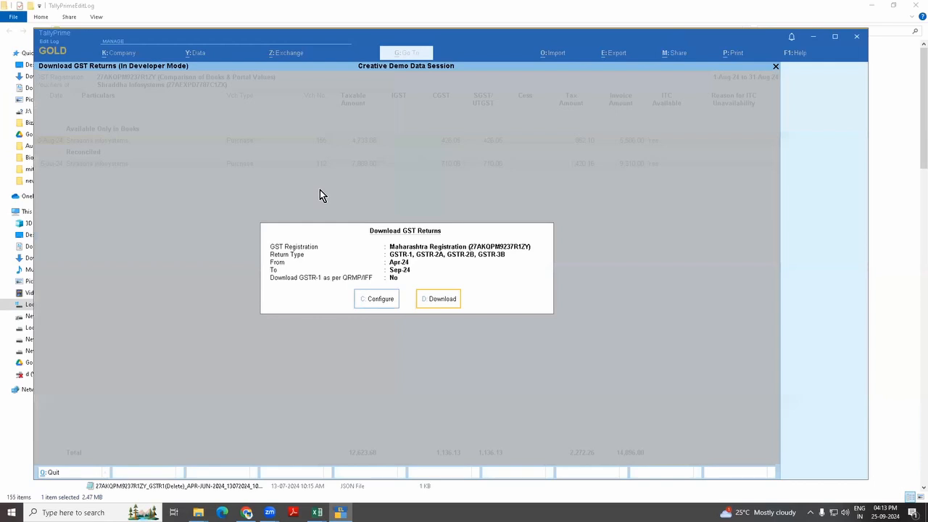
pyautogui.click(384, 299)
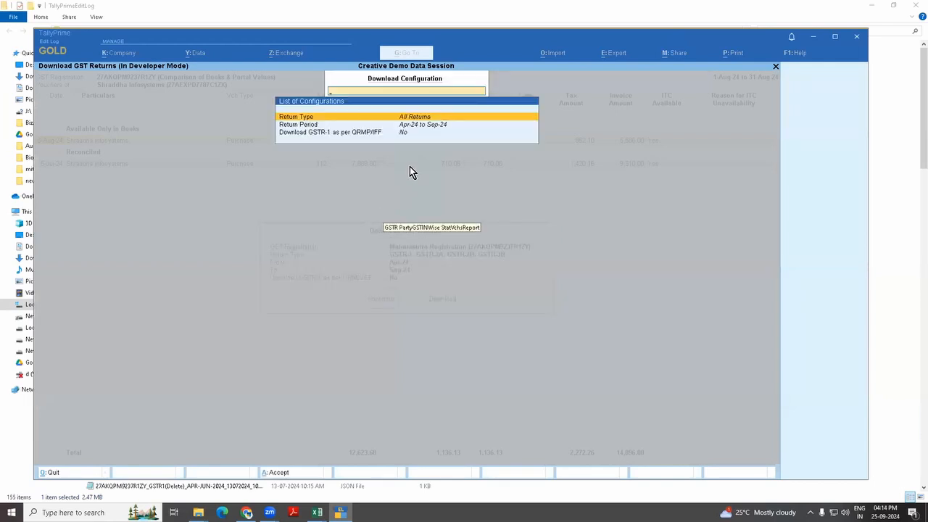
pyautogui.press('Return')
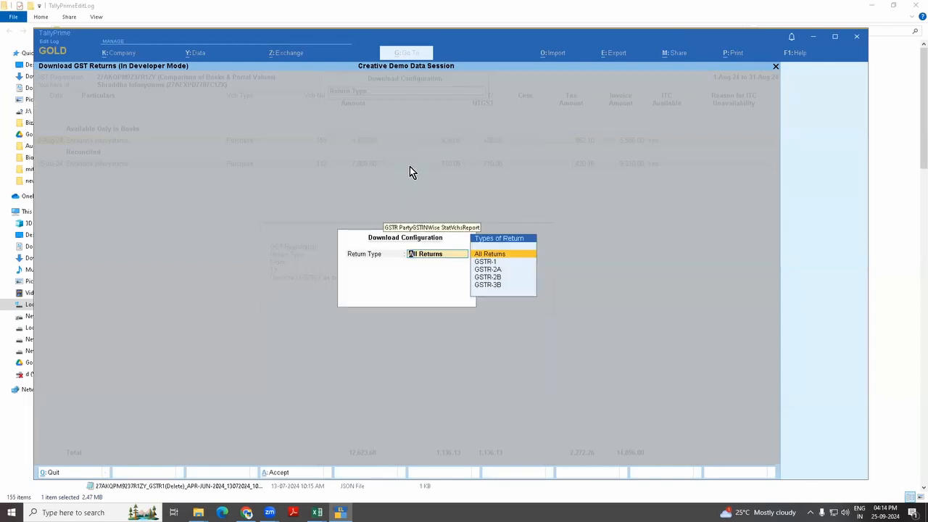
pyautogui.press('Down')
pyautogui.press('Down')
pyautogui.press('Down')
pyautogui.press('Down')
pyautogui.press('Return')
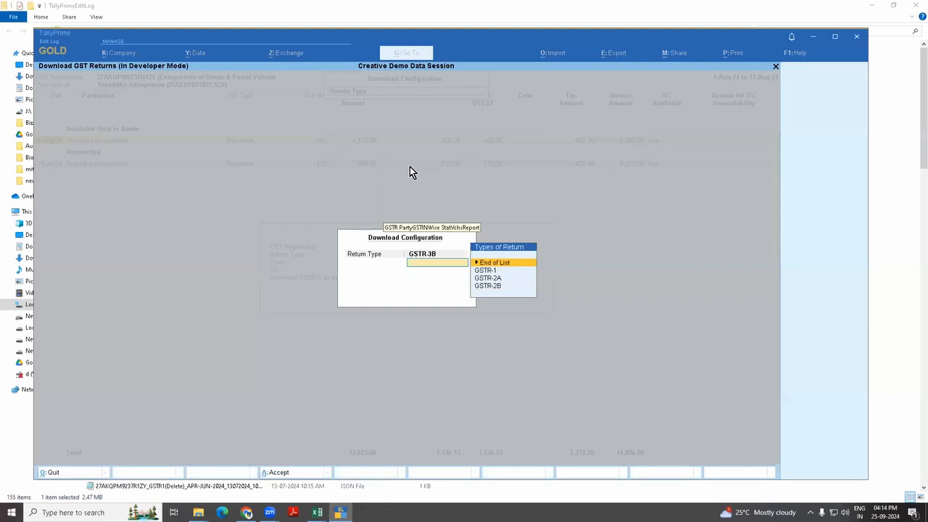
pyautogui.press('Return')
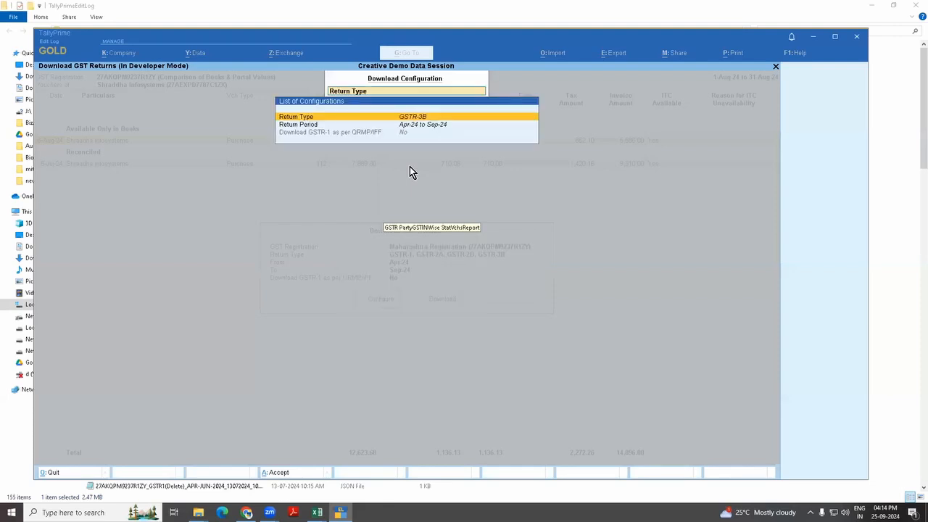
# Download the GSTR-3B returns for Apr-24 to Sep-24 and open the Online Upload/Download Tracker.
pyautogui.press('Down')
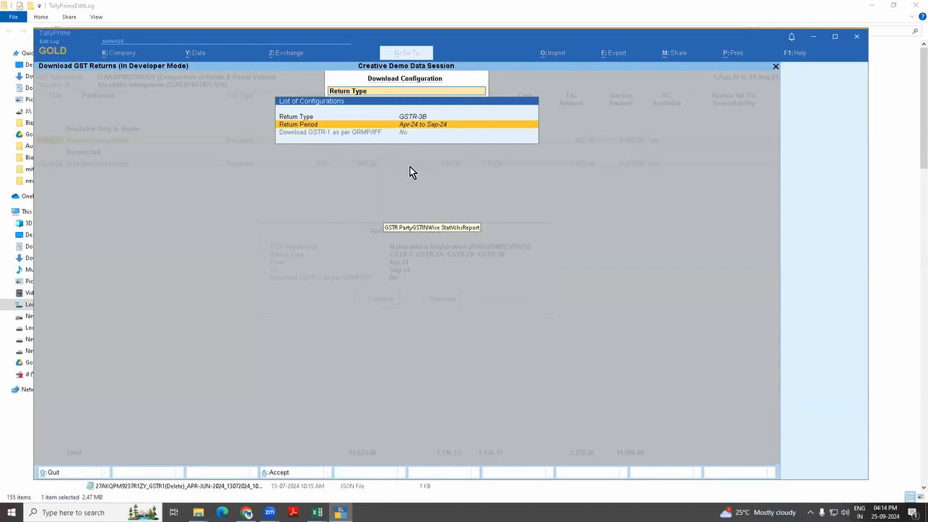
pyautogui.hotkey('ctrl', 'a')
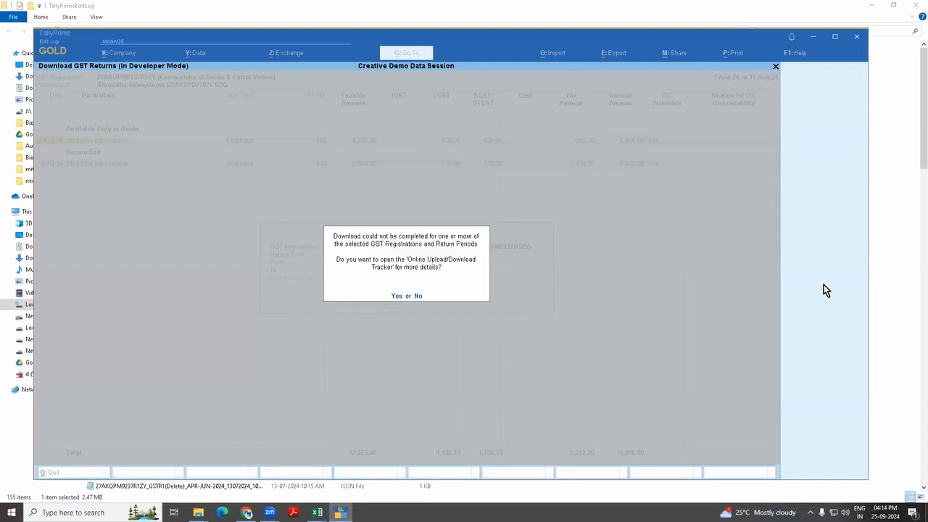
pyautogui.press('y')
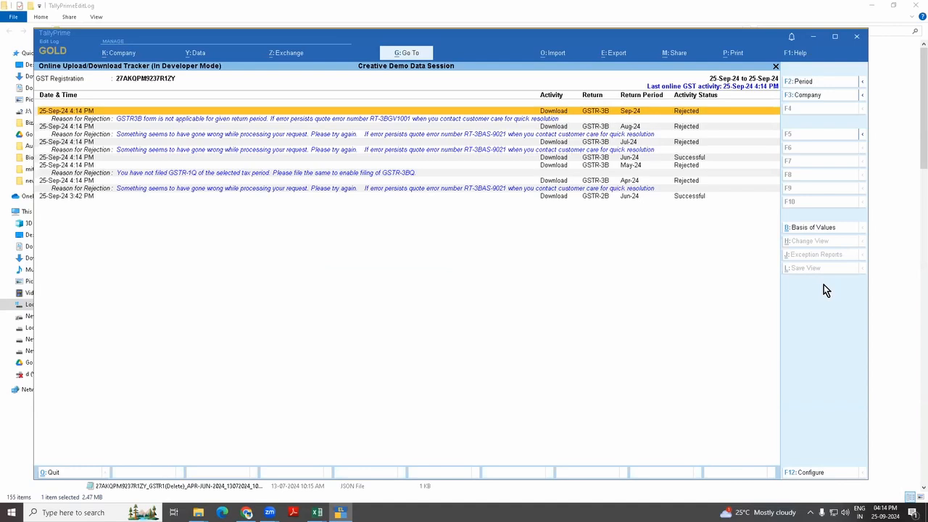
# Examine the status and rejection reasons of the GSTR-3B downloads in the tracker, from Sep-24 to Jun-24.
pyautogui.press('Down')
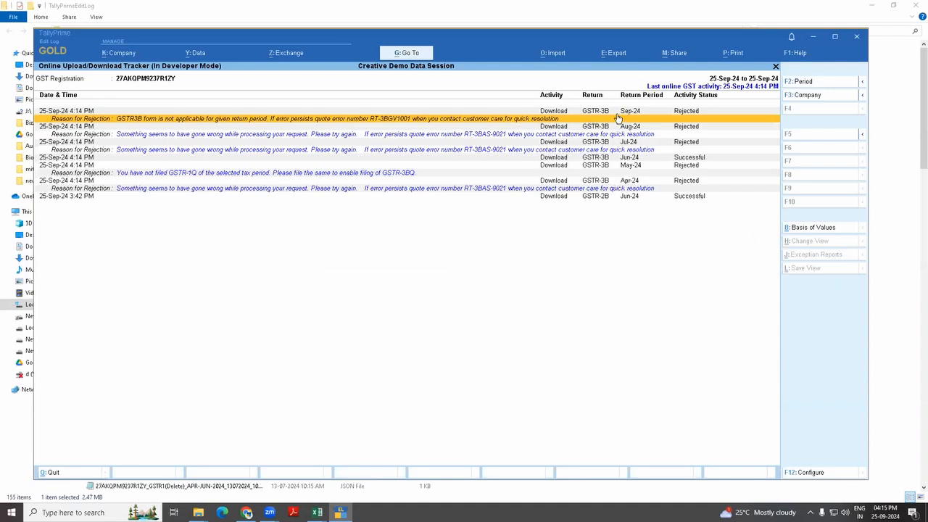
pyautogui.press('Up')
pyautogui.press('space')
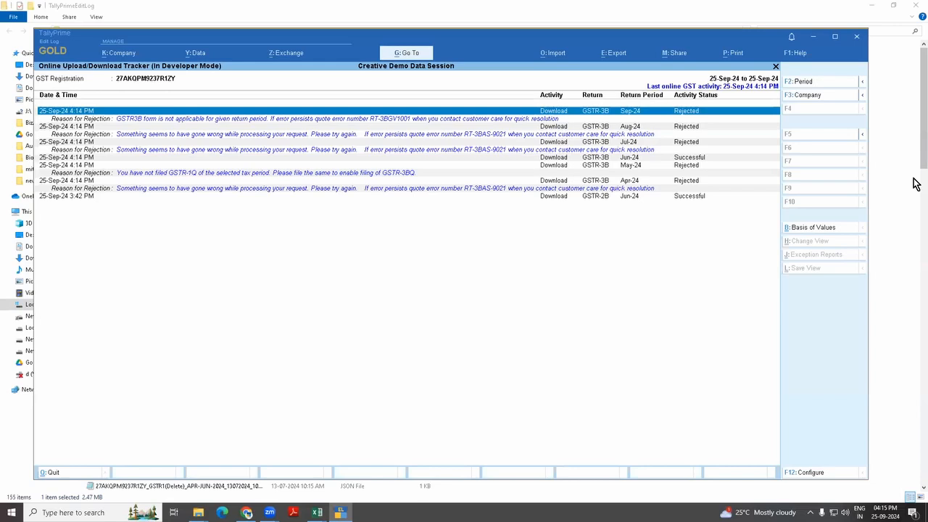
pyautogui.press('Down')
pyautogui.press('Down')
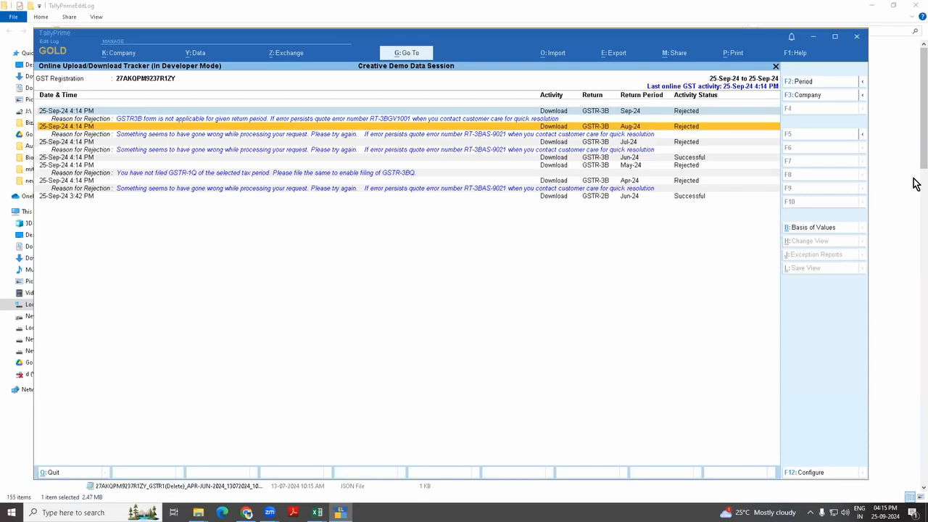
pyautogui.press('Down')
pyautogui.press('Down')
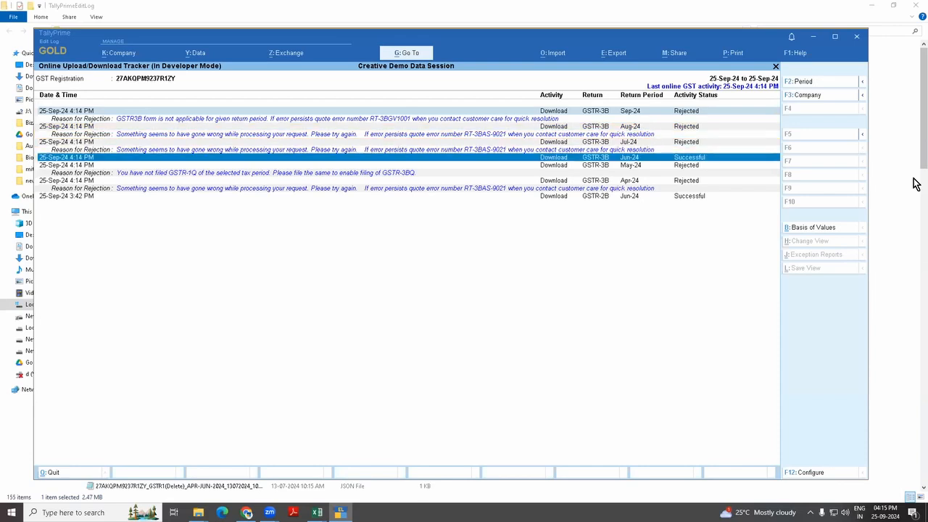
pyautogui.press('space')
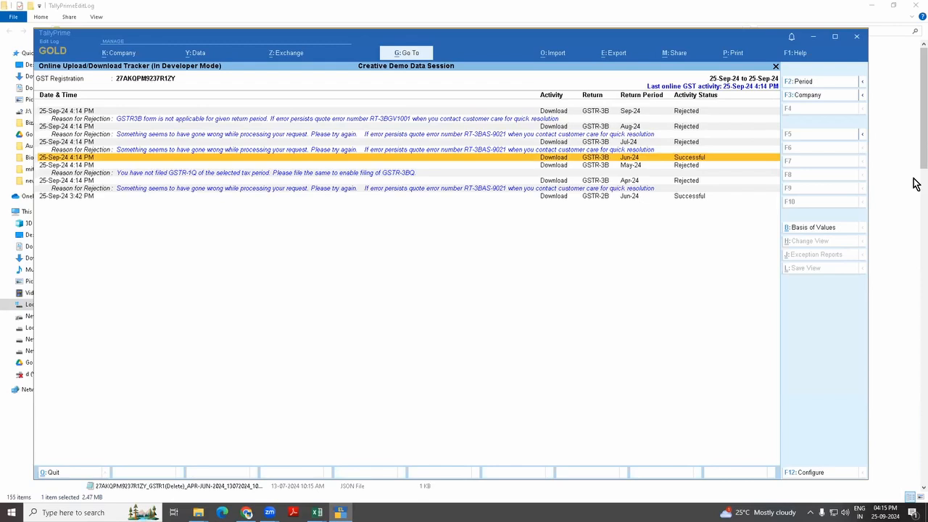
# Leave the tracker and the GSTR-2B reconciliation reports and return to the Gateway of Tally main menu.
pyautogui.press('Return')
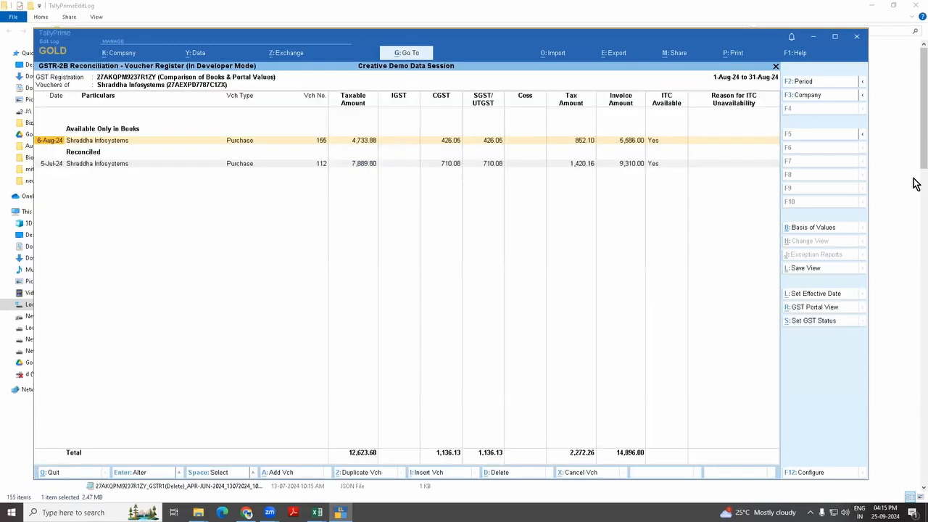
pyautogui.press('Escape')
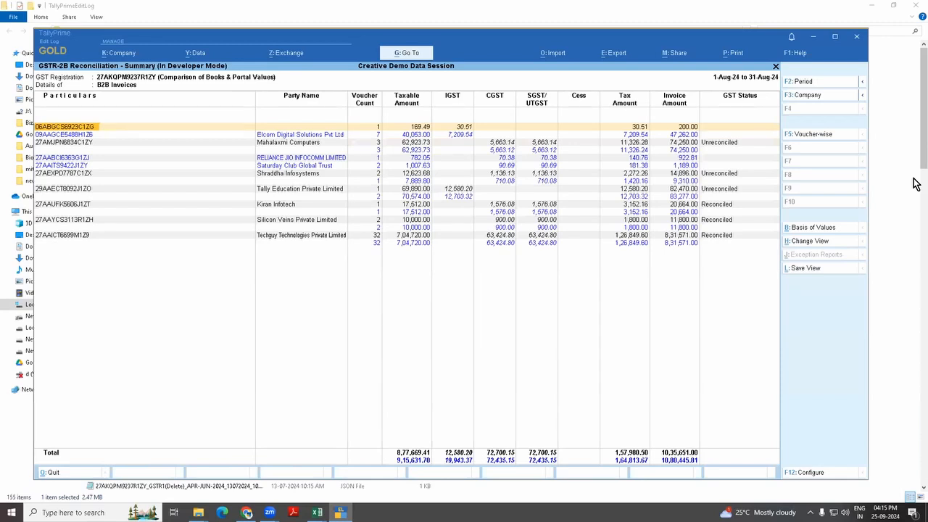
pyautogui.press('Escape')
pyautogui.press('Escape')
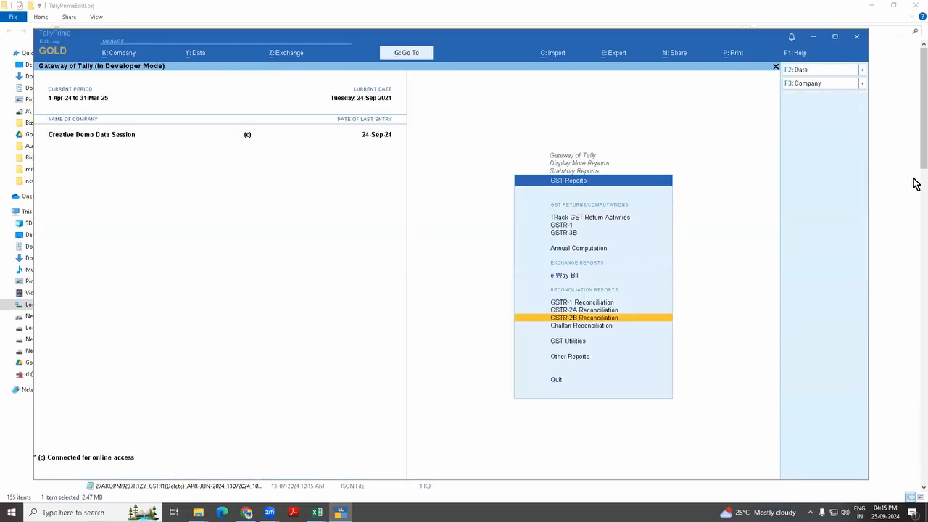
pyautogui.press('Escape')
pyautogui.press('Escape')
pyautogui.press('Escape')
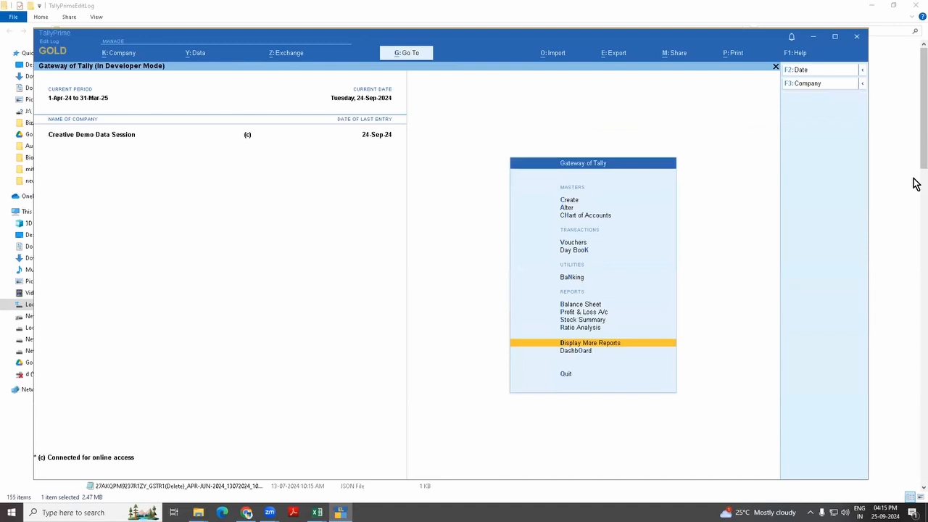
# Open the Payables report from the outstandings in the statements of accounts.
pyautogui.press('Return')
pyautogui.press('s')
pyautogui.press('Return')
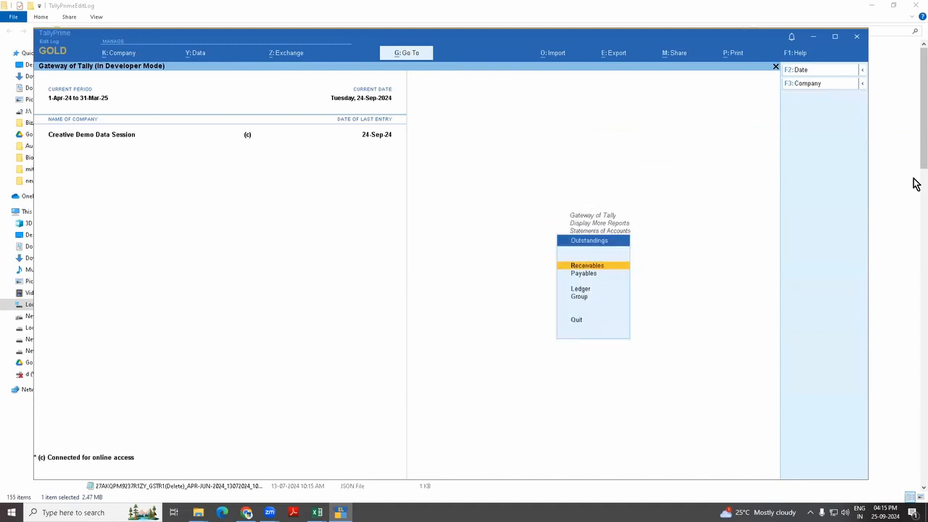
pyautogui.press('Down')
pyautogui.press('Return')
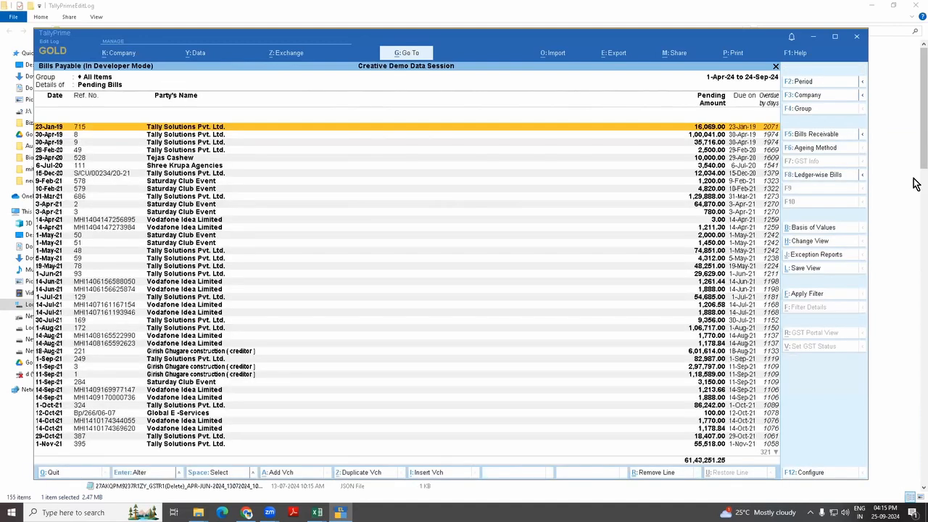
# Open the Bills Payable report's configuration and go down to the Format of Report option.
pyautogui.press('F12')
pyautogui.press('Return')
pyautogui.press('Return')
pyautogui.press('Return')
pyautogui.press('Return')
pyautogui.press('Return')
pyautogui.press('Return')
pyautogui.press('Return')
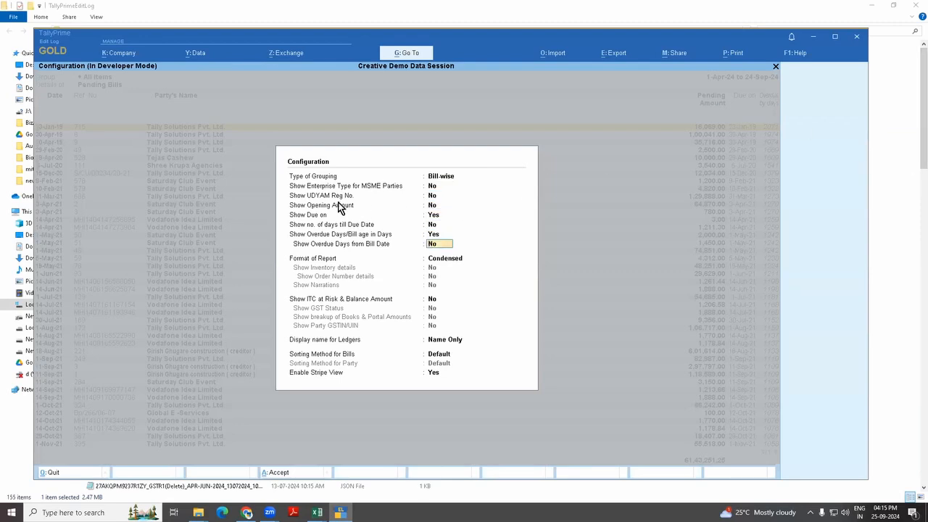
pyautogui.press('Return')
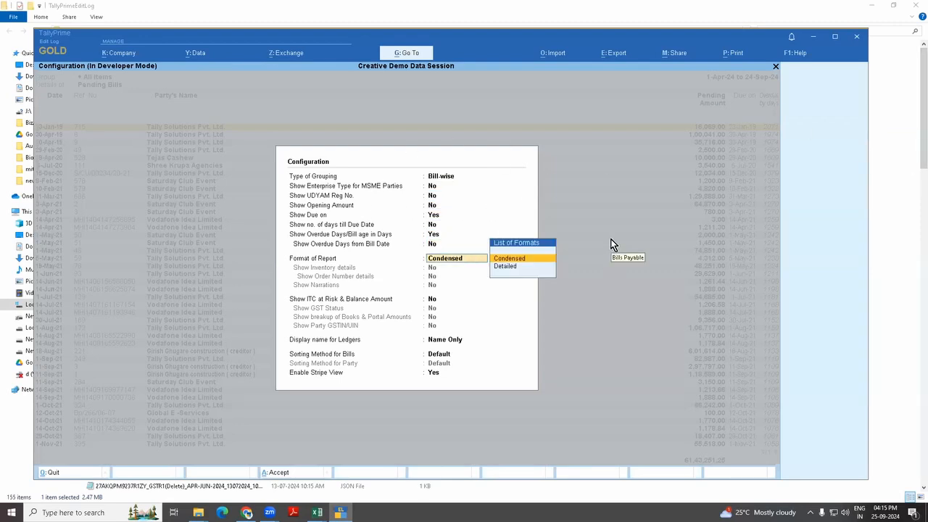
# Try the Detailed report format and switch it back to Condensed.
pyautogui.press('Down')
pyautogui.press('Return')
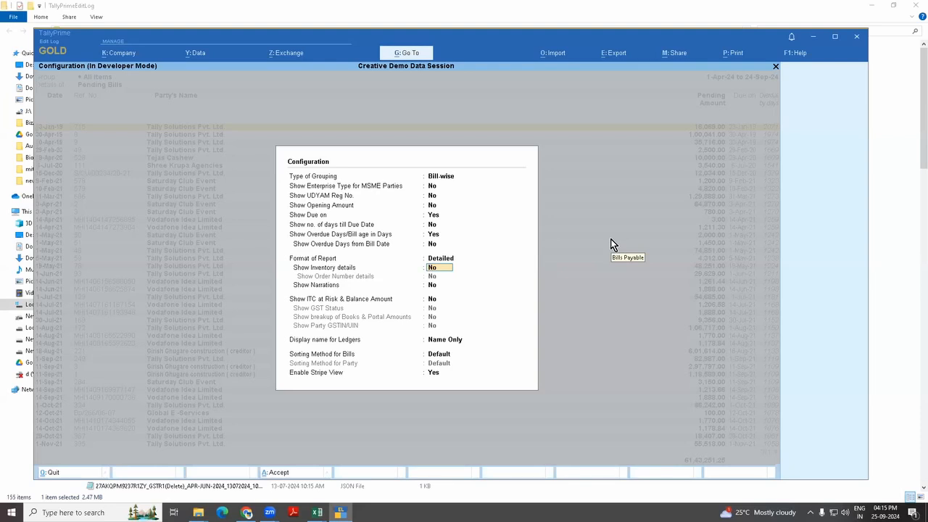
pyautogui.press('Up')
pyautogui.press('Up')
pyautogui.press('Return')
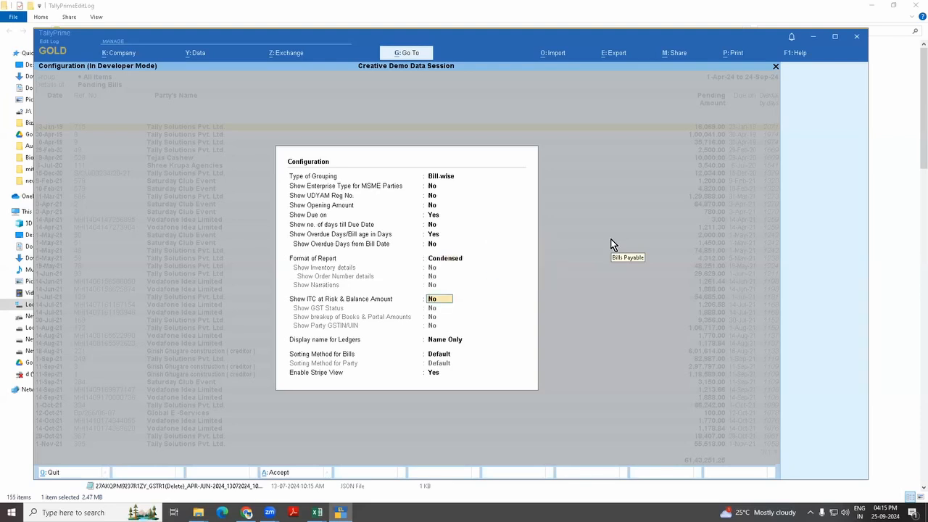
# Enable ITC at Risk & Balance Amount, GST Status, breakup of Books & Portal Amounts and Party GSTIN/UIN, and apply the configuration.
pyautogui.write('y')
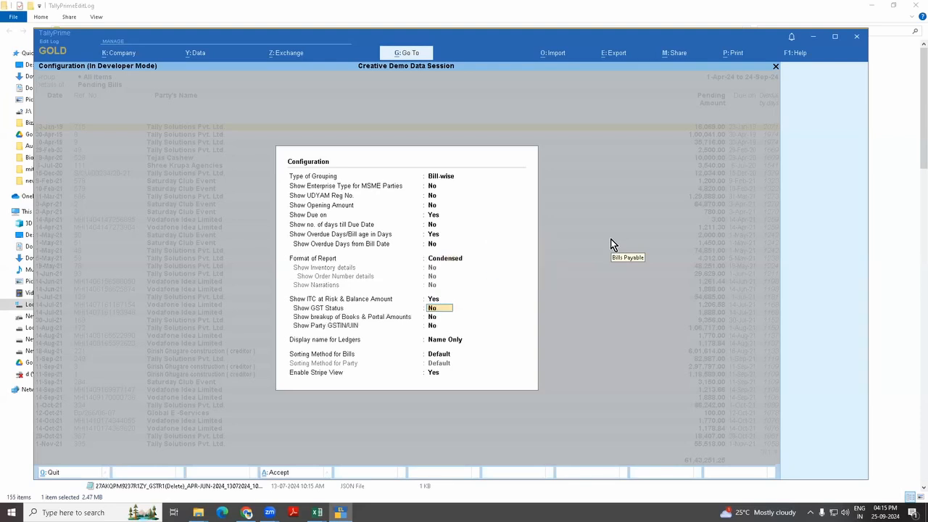
pyautogui.write('y')
pyautogui.press('Return')
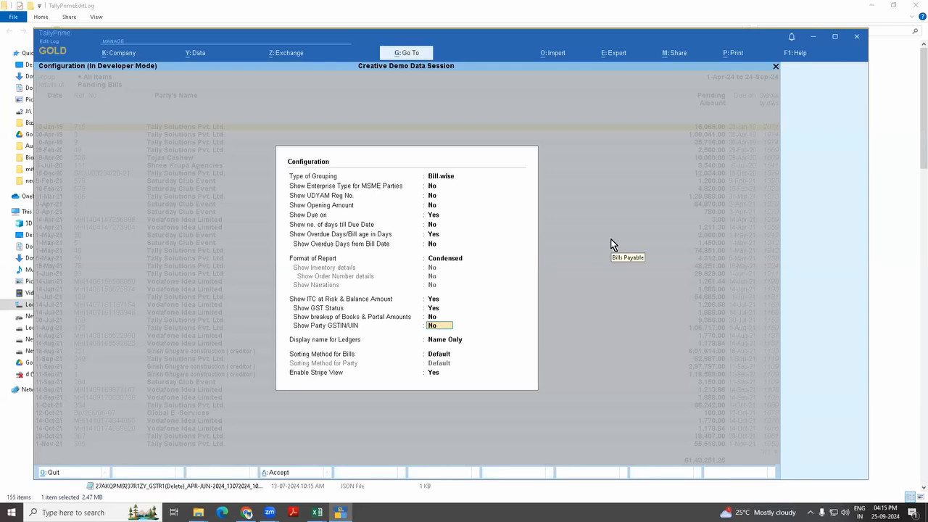
pyautogui.write('y')
pyautogui.press('BackSpace')
pyautogui.press('BackSpace')
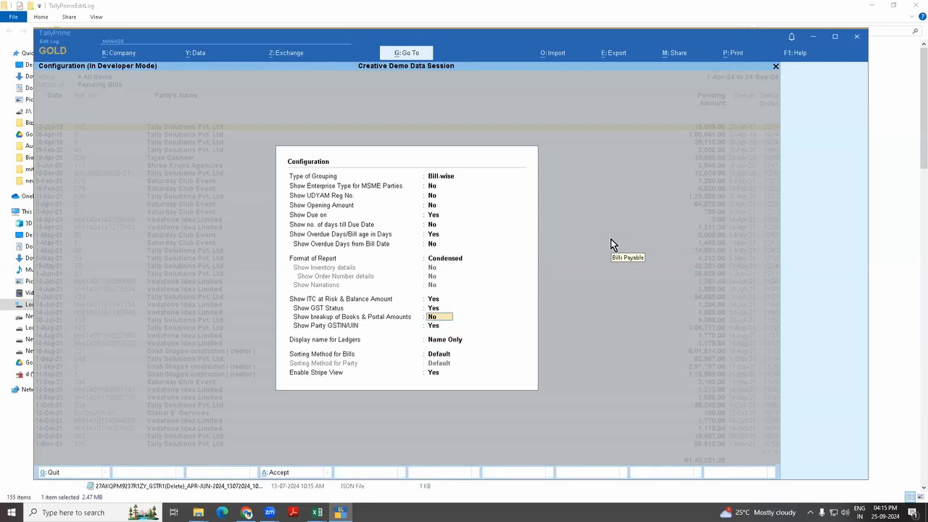
pyautogui.write('y')
pyautogui.press('Return')
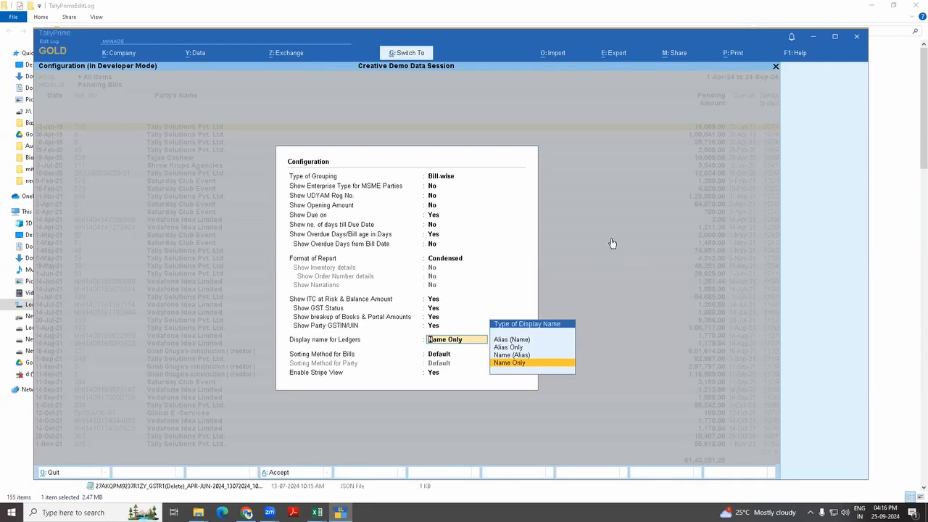
pyautogui.hotkey('ctrl', 'a')
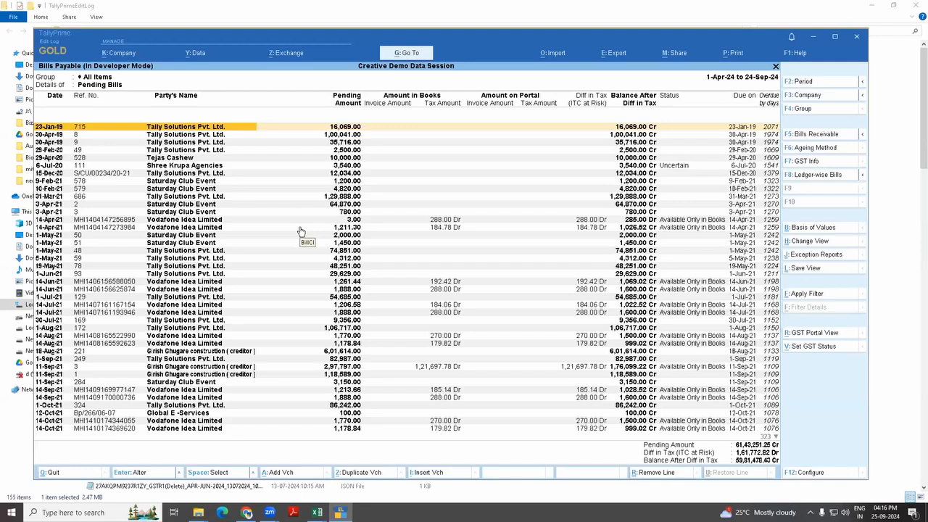
# Look across the pending bills' rows and their books, portal and ITC at risk columns.
pyautogui.press('Down')
pyautogui.press('Down')
pyautogui.press('Down')
pyautogui.press('Down')
pyautogui.press('Down')
pyautogui.press('Down')
pyautogui.press('Right')
pyautogui.press('Right')
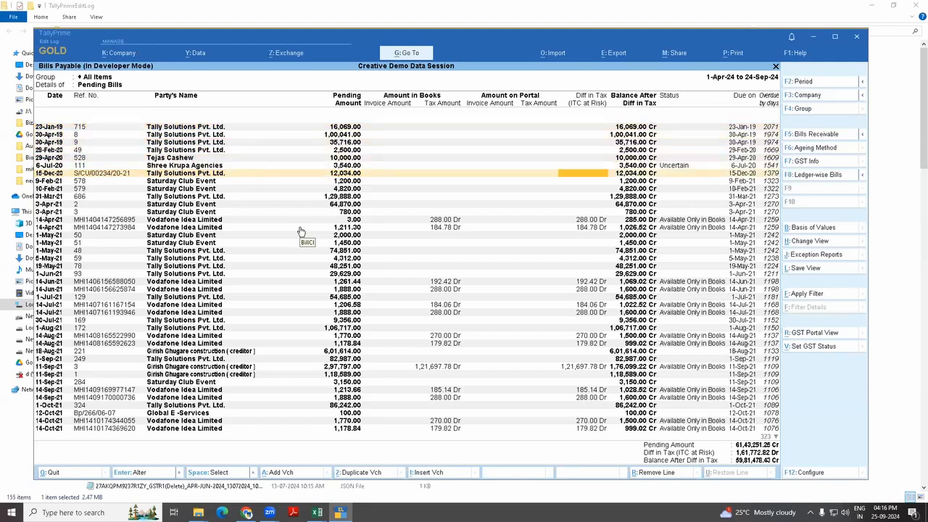
pyautogui.press('Left')
pyautogui.press('Left')
pyautogui.press('Left')
pyautogui.press('Left')
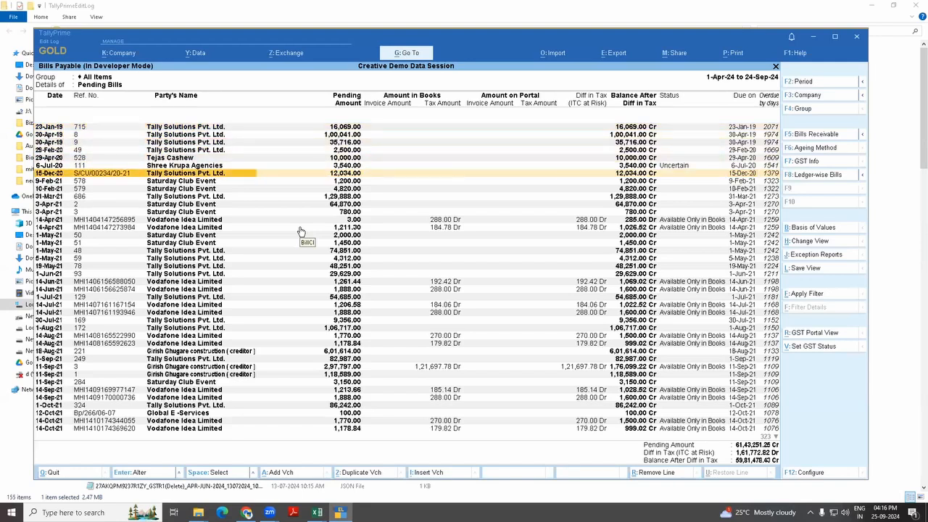
# Expand the voucher details of all pending bills, collapse them again, and look across the first bill's columns.
pyautogui.press('Return')
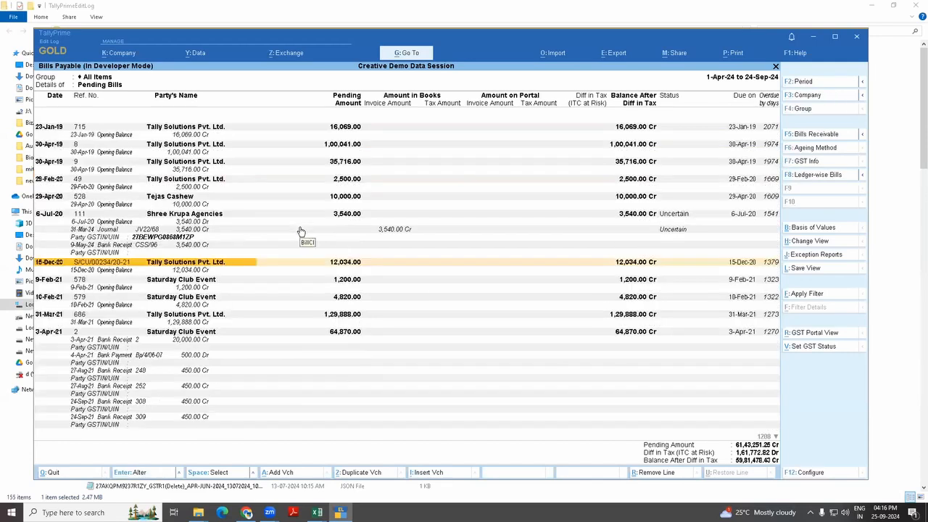
pyautogui.hotkey('alt', 'F5')
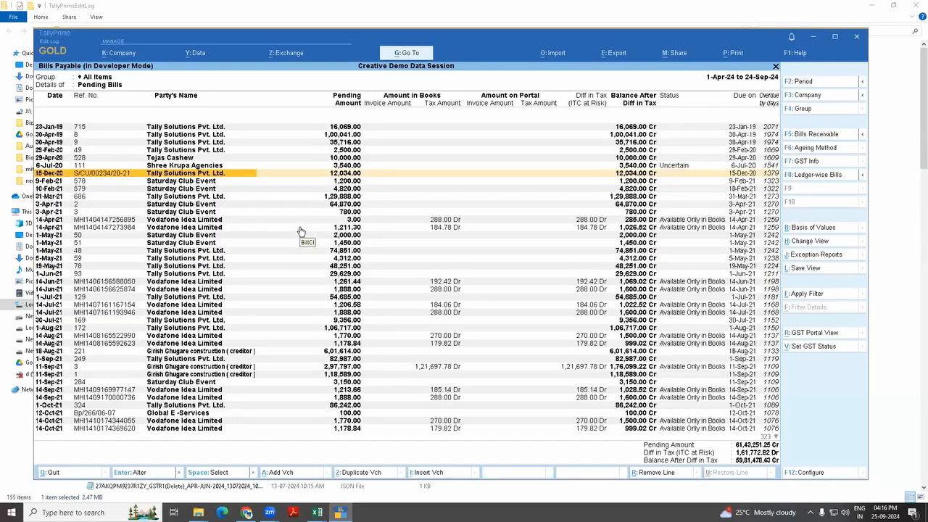
pyautogui.press('Up')
pyautogui.press('Up')
pyautogui.press('Up')
pyautogui.press('Up')
pyautogui.press('Up')
pyautogui.press('Up')
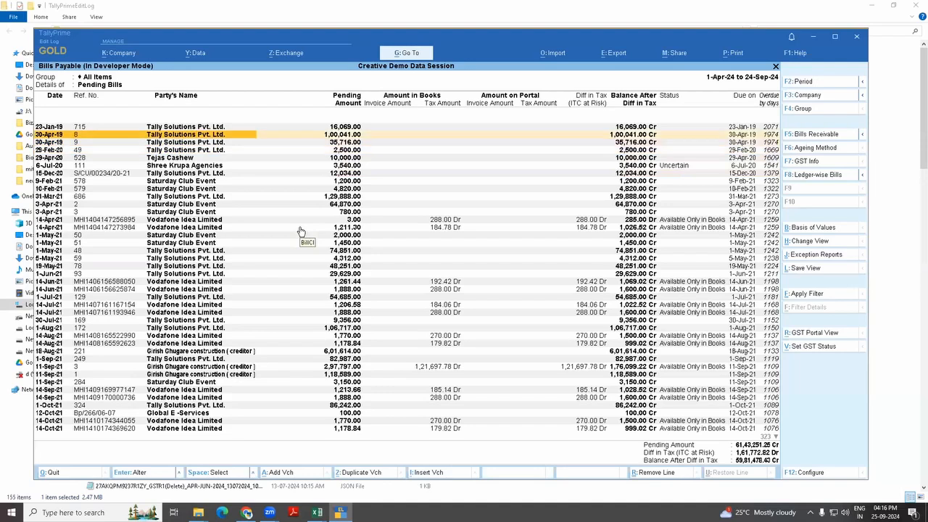
pyautogui.press('Right')
pyautogui.press('Right')
pyautogui.press('Right')
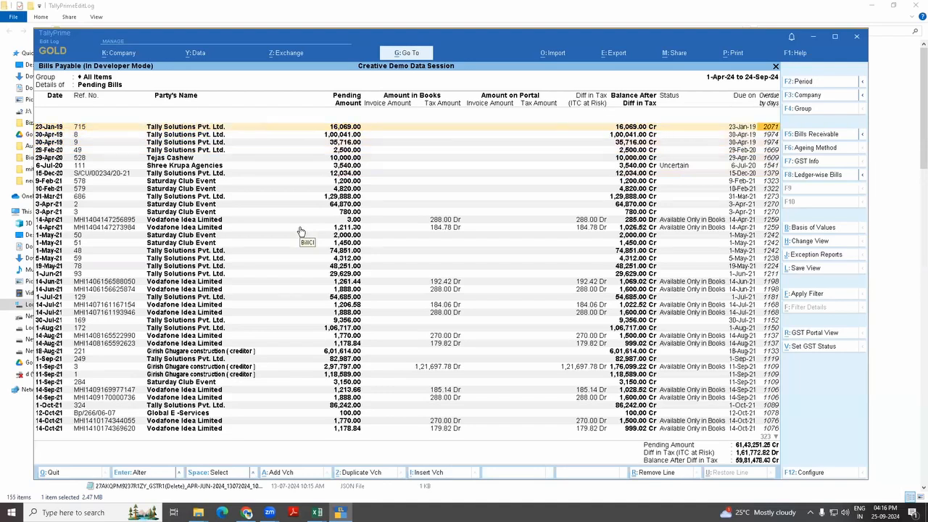
# Turn off the breakup of Books & Portal Amounts in the Bills Payable configuration and apply it.
pyautogui.press('Left')
pyautogui.press('Left')
pyautogui.press('Left')
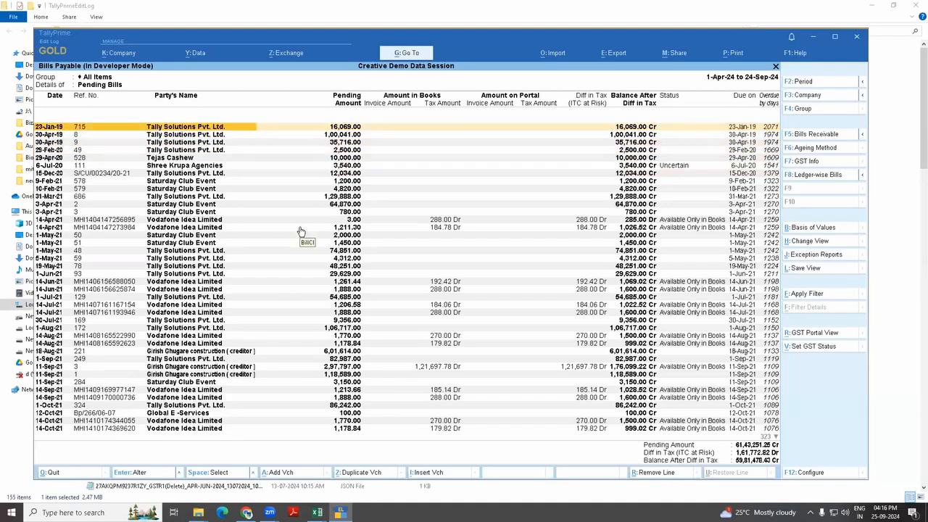
pyautogui.press('F12')
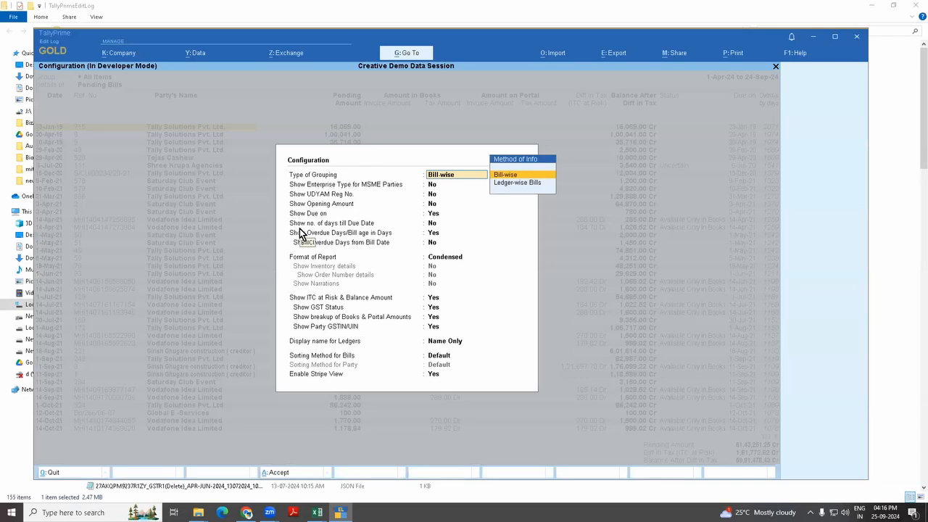
pyautogui.press('Return')
pyautogui.press('Return')
pyautogui.press('Return')
pyautogui.press('Down')
pyautogui.press('Down')
pyautogui.press('Down')
pyautogui.press('Down')
pyautogui.press('Down')
pyautogui.press('Down')
pyautogui.press('Down')
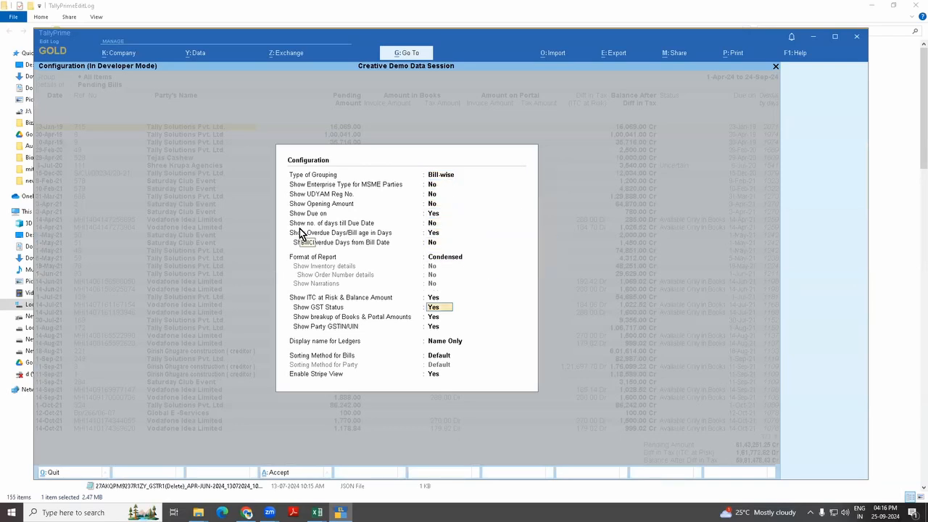
pyautogui.press('Down')
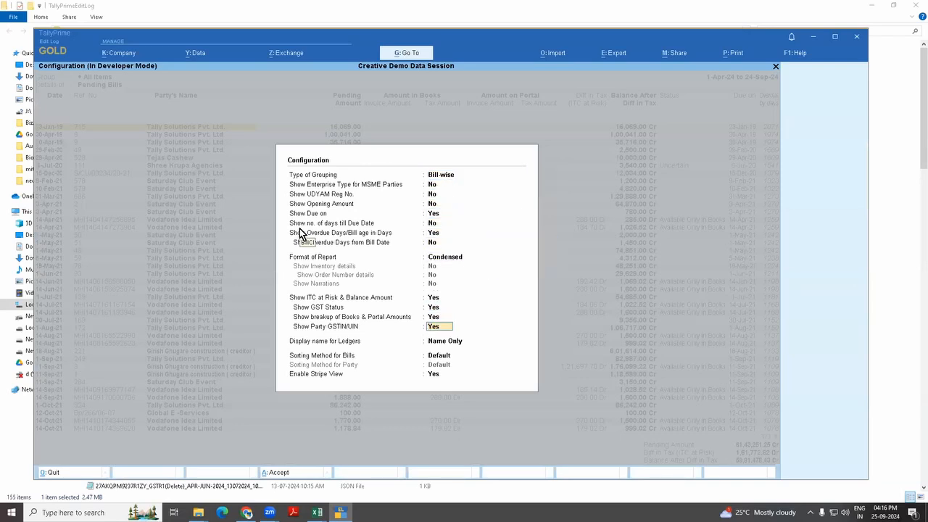
pyautogui.press('Up')
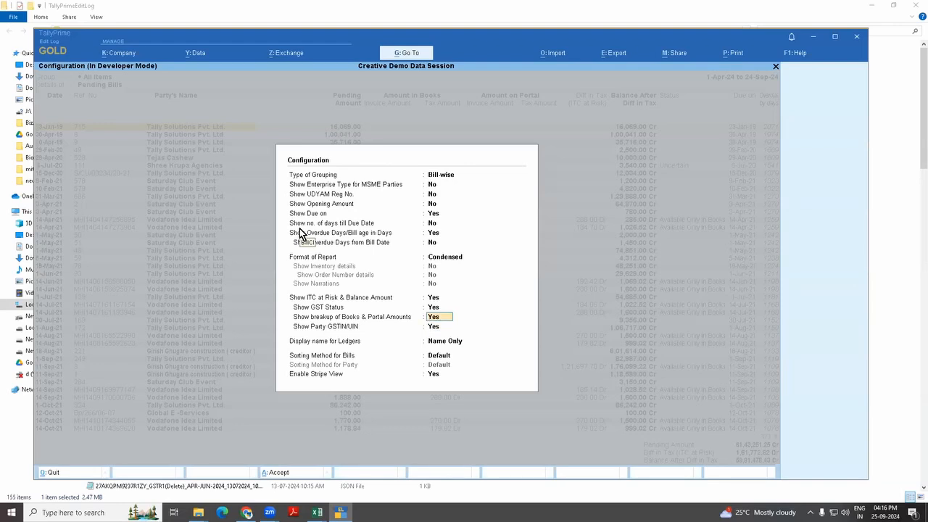
pyautogui.press('n')
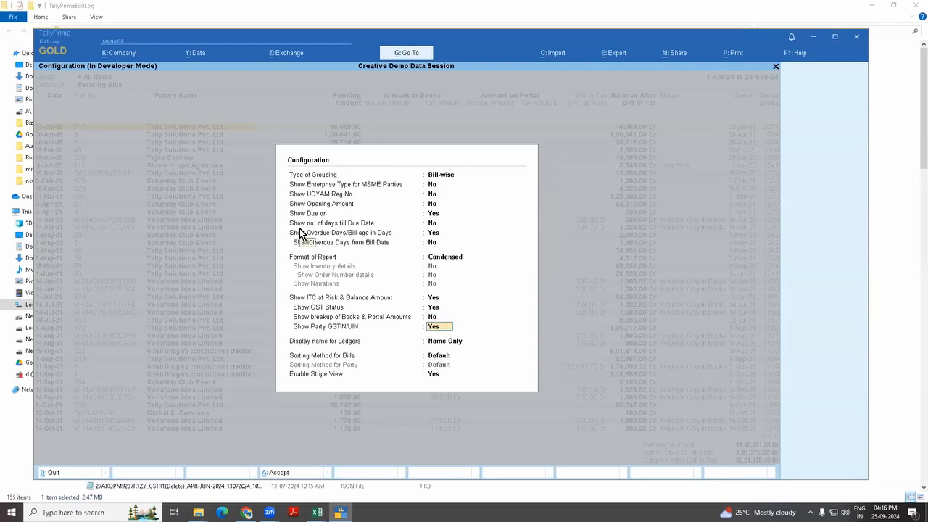
pyautogui.press('Down')
pyautogui.press('Return')
pyautogui.press('Return')
pyautogui.press('n')
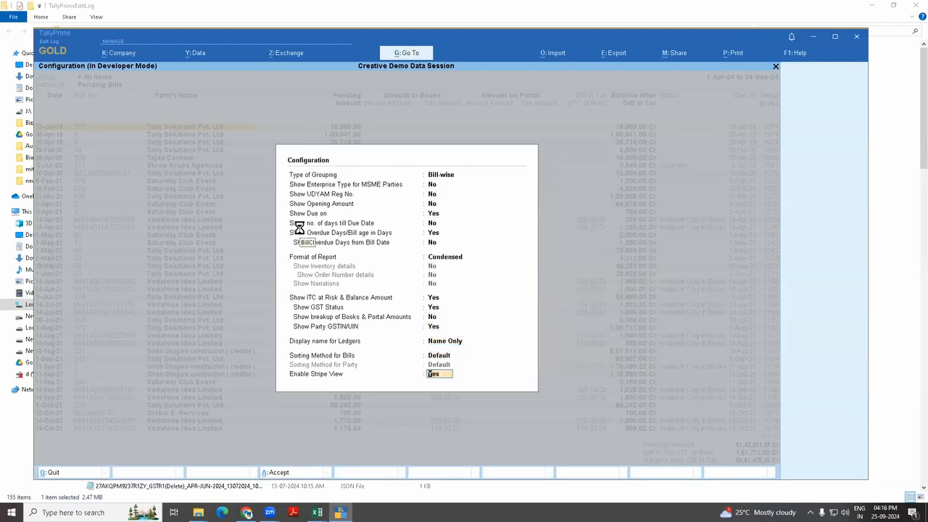
pyautogui.press('Return')
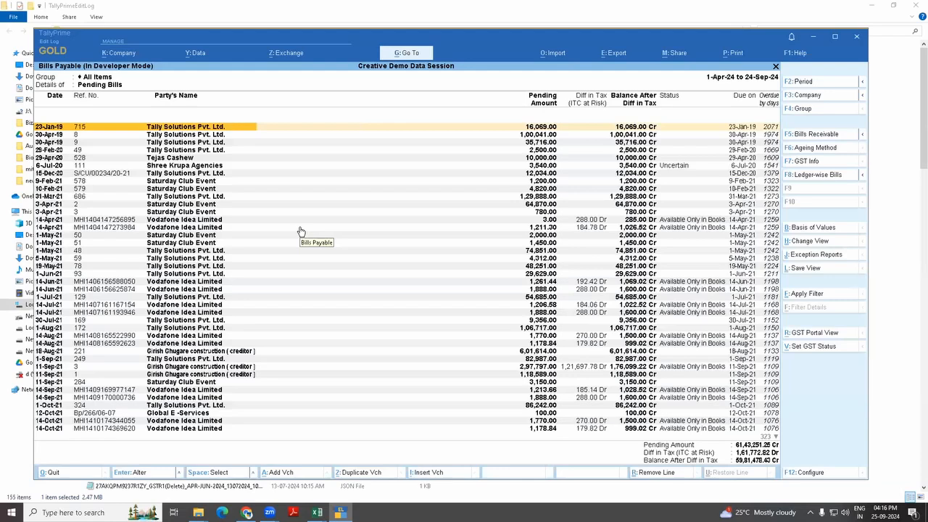
# Look through the whole pending bills list, checking the ITC at risk, balance after difference and status columns.
pyautogui.press('Right')
pyautogui.press('Right')
pyautogui.press('Right')
pyautogui.press('Right')
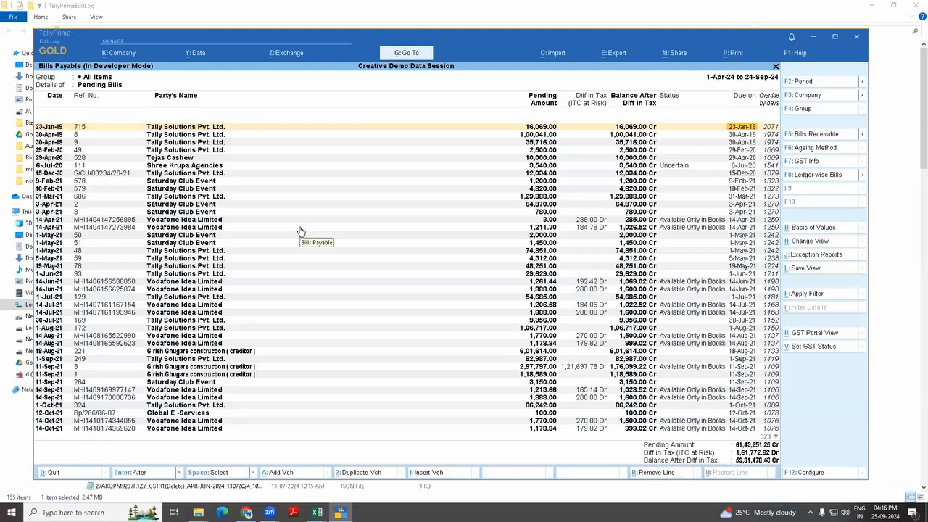
pyautogui.press('pagedown')
pyautogui.press('pagedown')
pyautogui.press('pagedown')
pyautogui.press('pagedown')
pyautogui.press('pagedown')
pyautogui.press('pagedown')
pyautogui.press('pagedown')
pyautogui.press('pagedown')
pyautogui.press('pagedown')
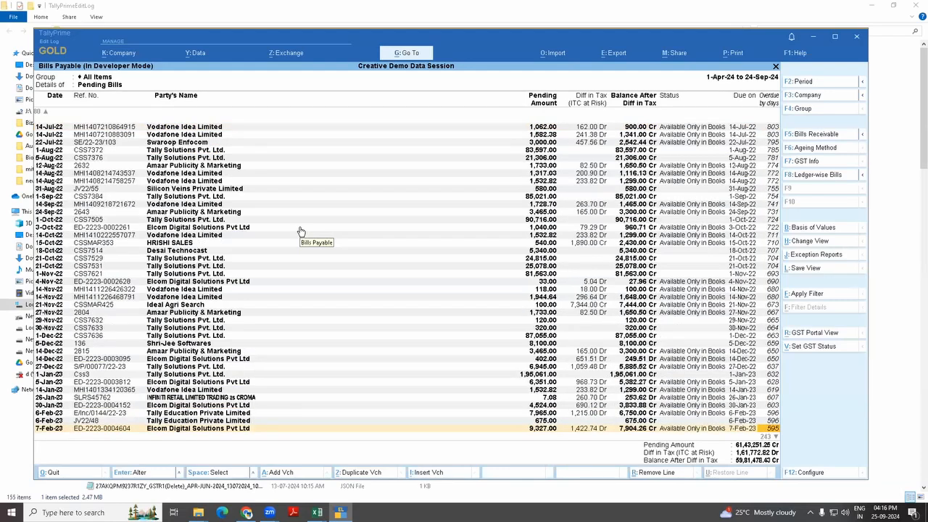
pyautogui.press('pagedown')
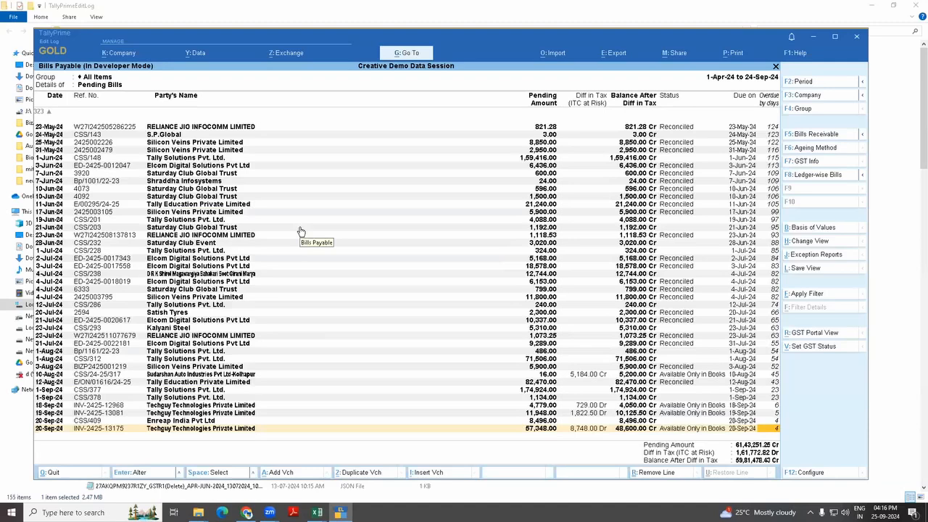
pyautogui.press('Up')
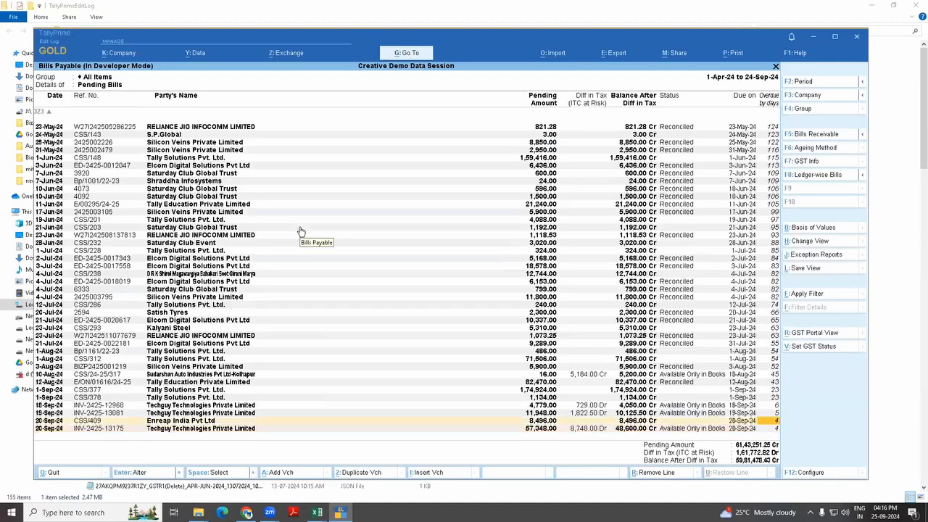
pyautogui.press('Home')
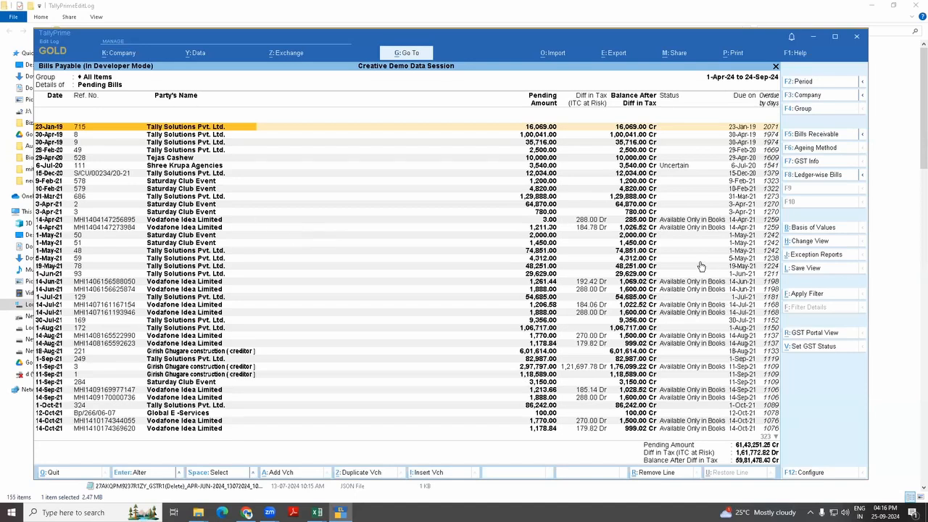
# Turn off Show Party GSTIN/UIN in the report configuration and apply it.
pyautogui.press('F12')
pyautogui.press('Return')
pyautogui.press('Return')
pyautogui.press('Return')
pyautogui.press('Return')
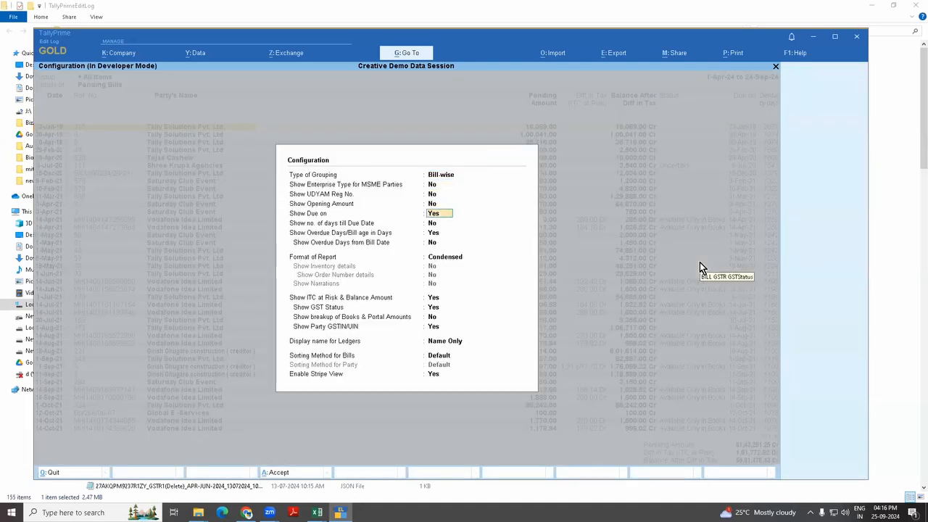
pyautogui.press('Down')
pyautogui.press('Down')
pyautogui.press('Down')
pyautogui.press('Down')
pyautogui.press('Down')
pyautogui.press('Down')
pyautogui.press('Down')
pyautogui.press('Down')
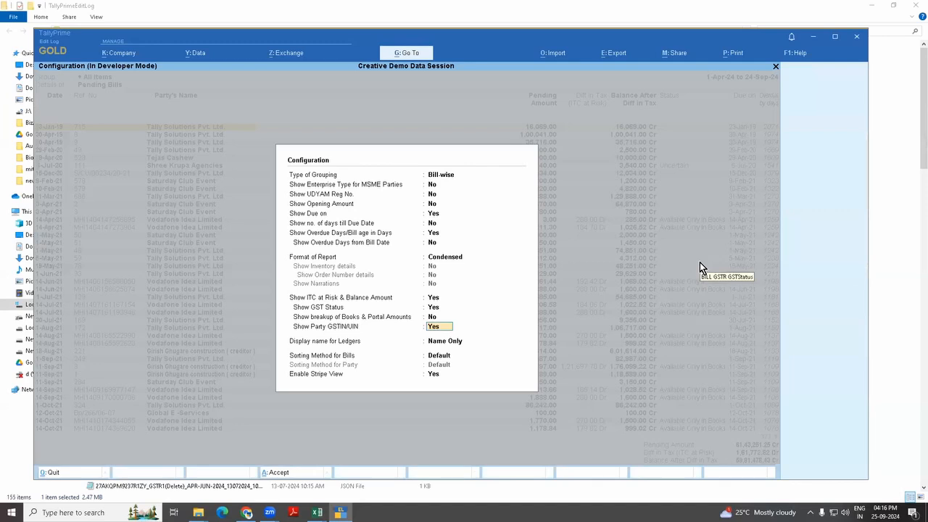
pyautogui.press('n')
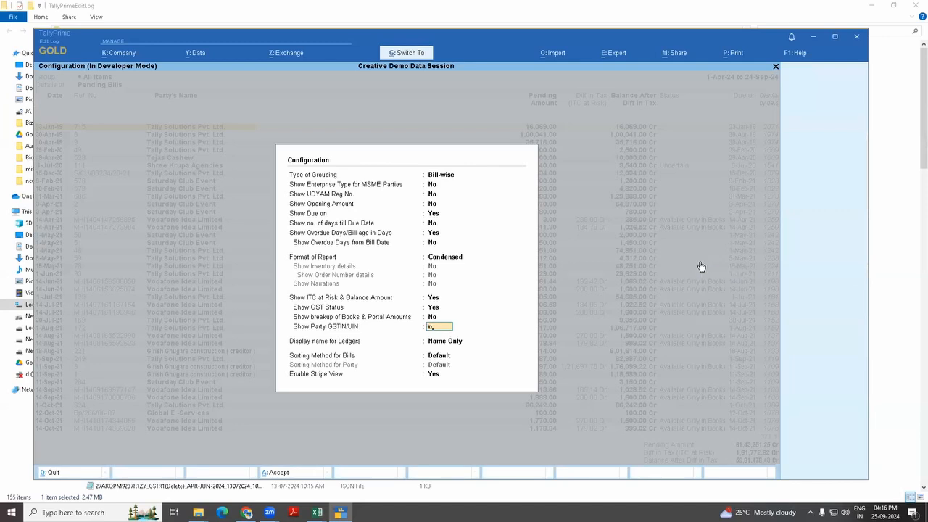
pyautogui.hotkey('ctrl', 'a')
# Turn Show Party GSTIN/UIN back on in the report configuration and apply it.
pyautogui.press('F12')
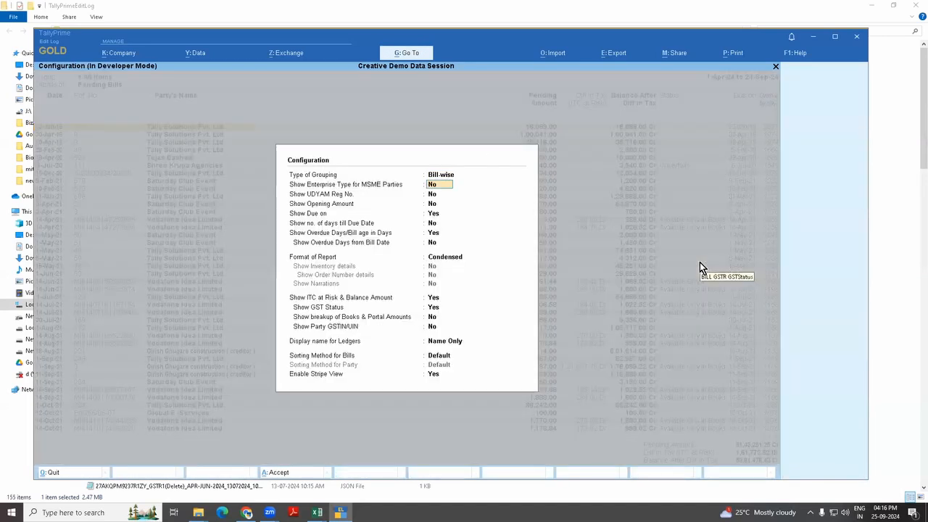
pyautogui.press('Down')
pyautogui.press('Down')
pyautogui.press('Down')
pyautogui.press('Down')
pyautogui.press('Down')
pyautogui.press('Down')
pyautogui.press('Down')
pyautogui.press('Down')
pyautogui.press('Down')
pyautogui.press('Down')
pyautogui.press('Down')
pyautogui.write('y')
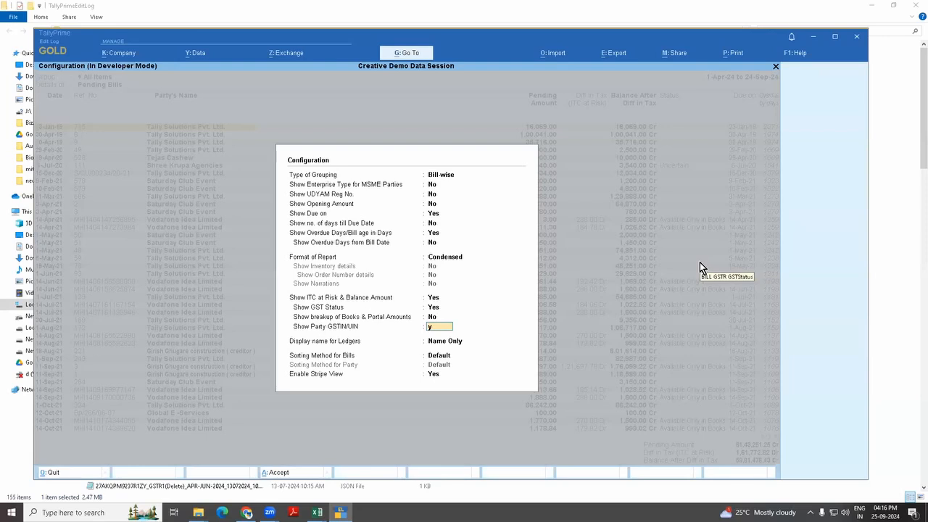
pyautogui.hotkey('ctrl', 'a')
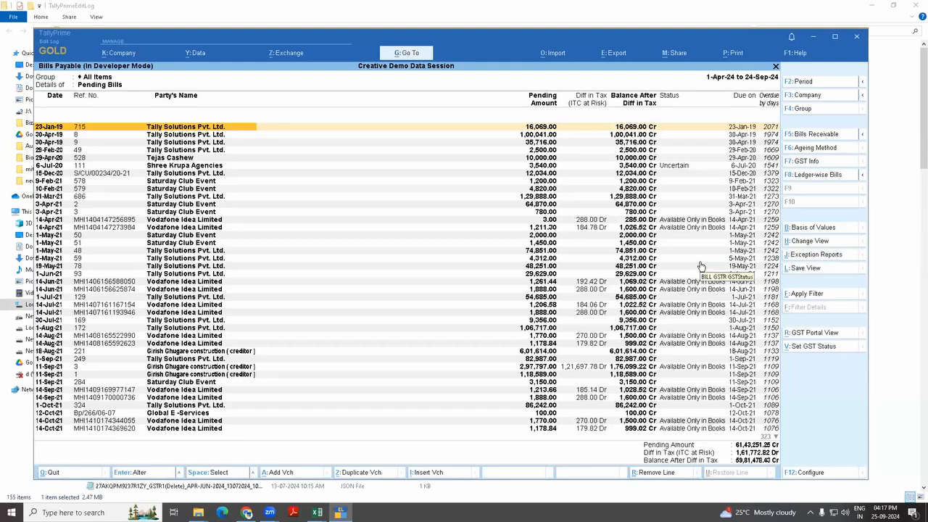
# Look through the pending bills to the latest September entries and expand the voucher details of all bills.
pyautogui.press('pagedown')
pyautogui.press('pagedown')
pyautogui.press('pagedown')
pyautogui.press('pagedown')
pyautogui.press('pagedown')
pyautogui.press('pagedown')
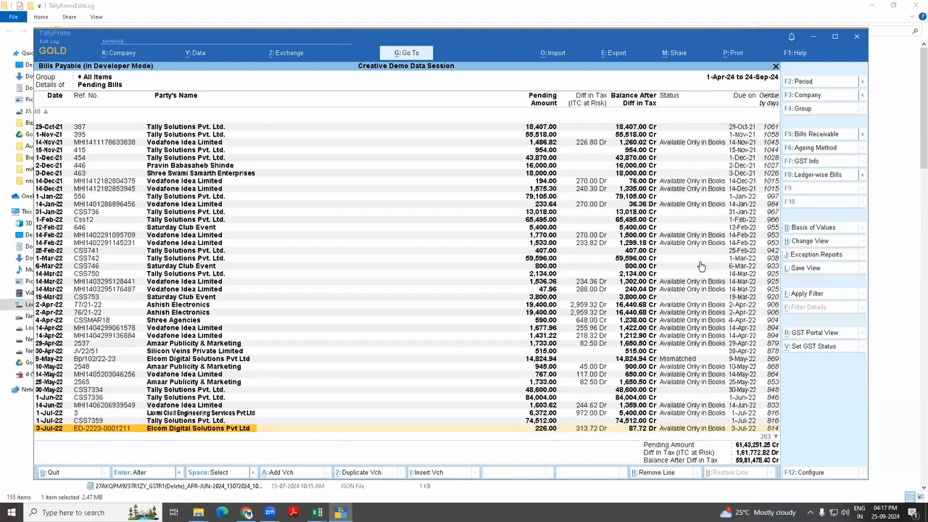
pyautogui.press('pagedown')
pyautogui.press('pagedown')
pyautogui.press('pagedown')
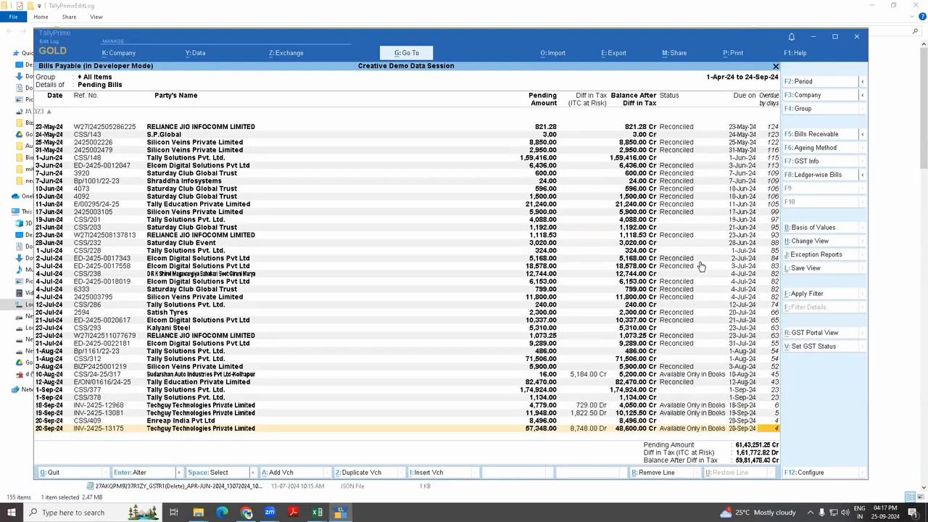
pyautogui.press('Up')
pyautogui.press('Up')
pyautogui.press('Up')
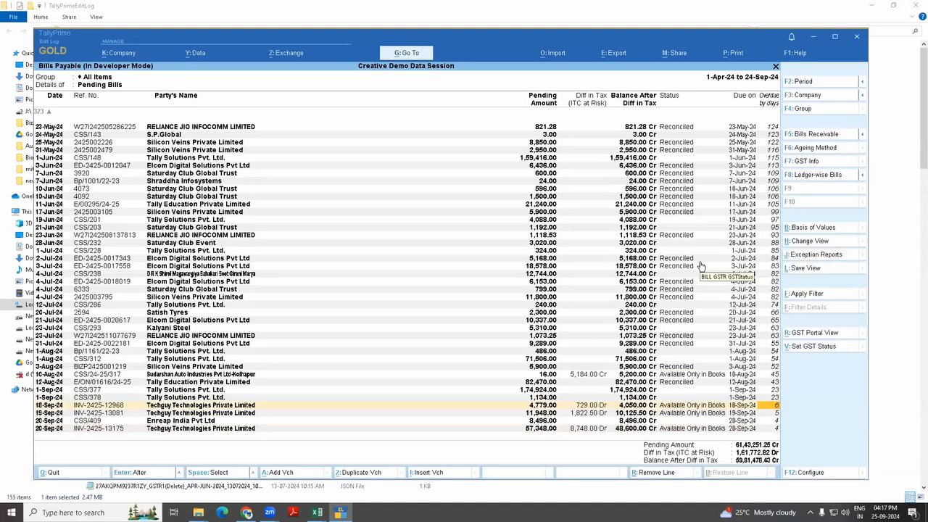
pyautogui.press('Return')
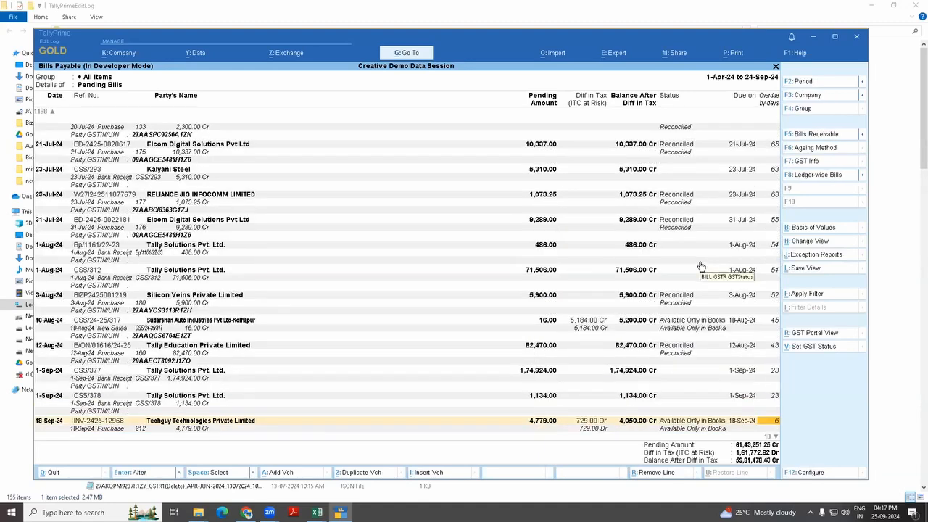
# Examine the Party GSTIN/UIN lines under the oldest bills' vouchers, especially the Shree Krupa Agencies bill.
pyautogui.press('Home')
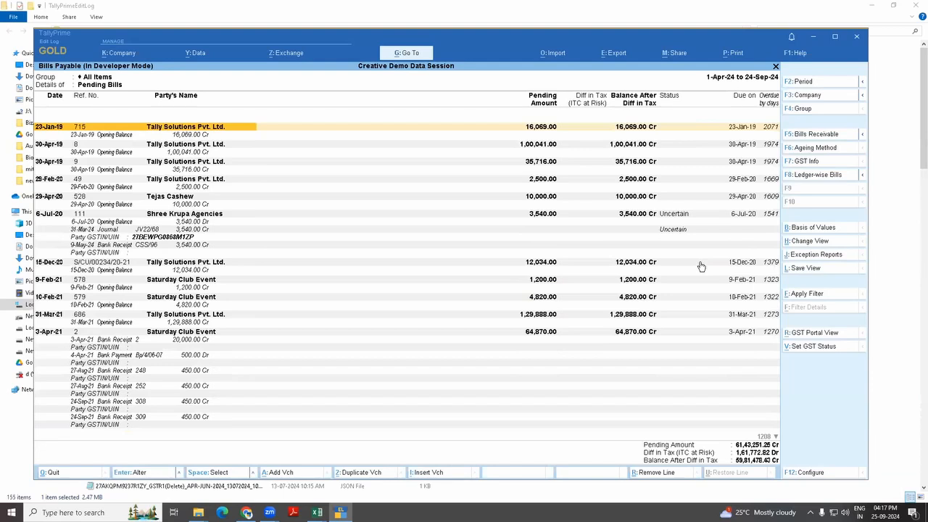
pyautogui.press('Down')
pyautogui.press('Down')
pyautogui.press('Down')
pyautogui.press('Down')
pyautogui.press('Down')
pyautogui.press('Down')
pyautogui.press('Down')
pyautogui.press('Down')
pyautogui.press('Down')
pyautogui.press('Down')
pyautogui.press('Down')
pyautogui.press('Down')
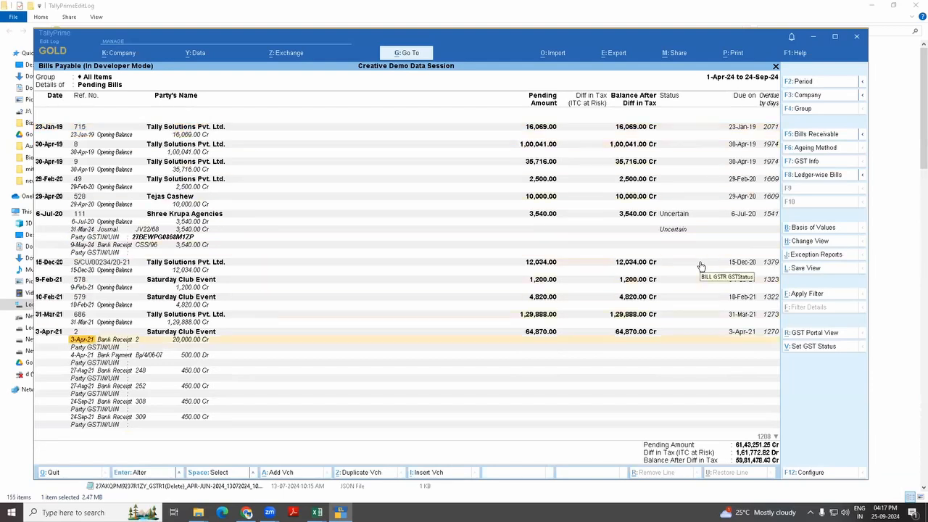
pyautogui.press('Up')
pyautogui.press('Up')
pyautogui.press('Up')
pyautogui.press('Up')
pyautogui.press('Up')
pyautogui.press('Up')
pyautogui.press('Up')
pyautogui.press('Up')
pyautogui.press('Up')
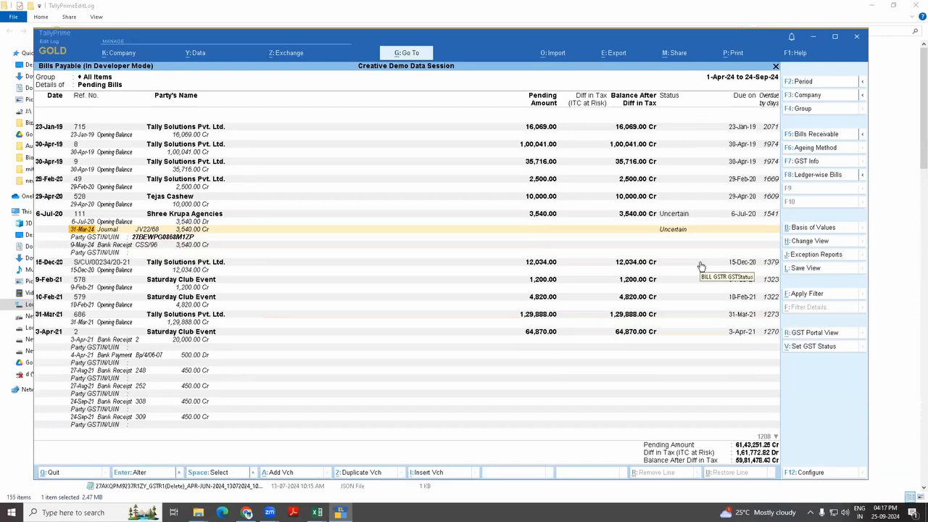
pyautogui.press('Down')
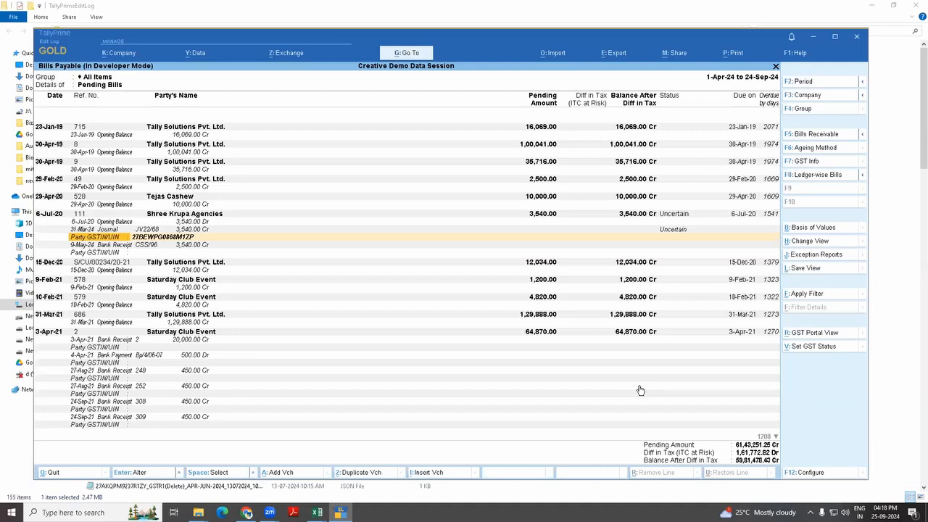
pyautogui.press('Up')
pyautogui.press('Up')
pyautogui.press('Up')
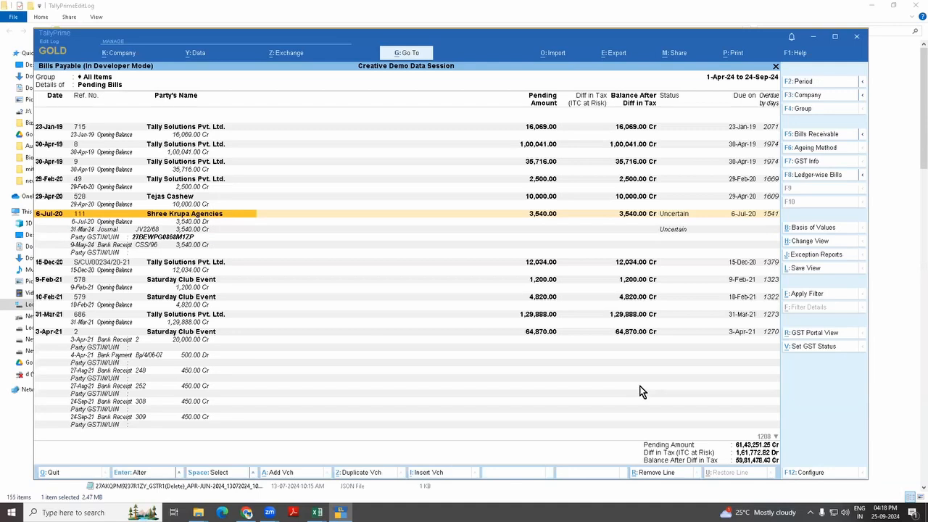
# Close the Bills Payable report and return to the main Gateway of Tally.
pyautogui.press('Escape')
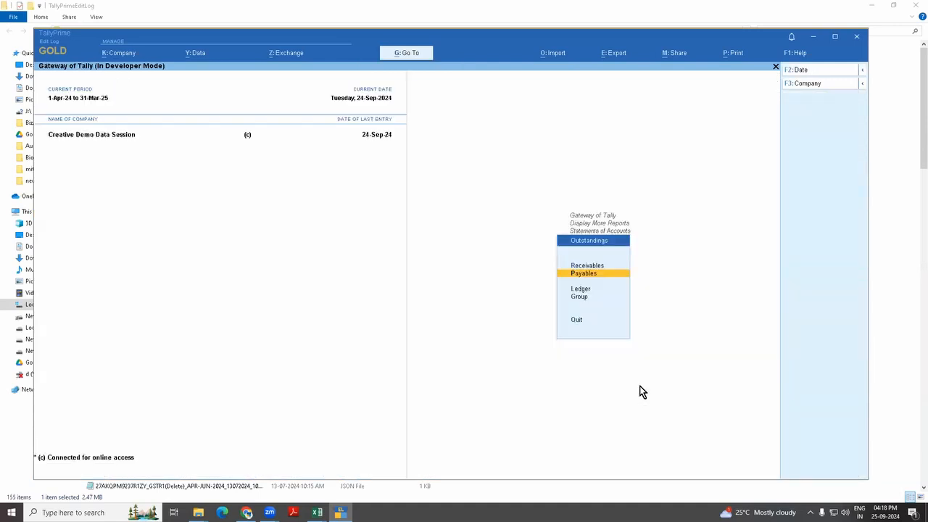
pyautogui.press('Escape')
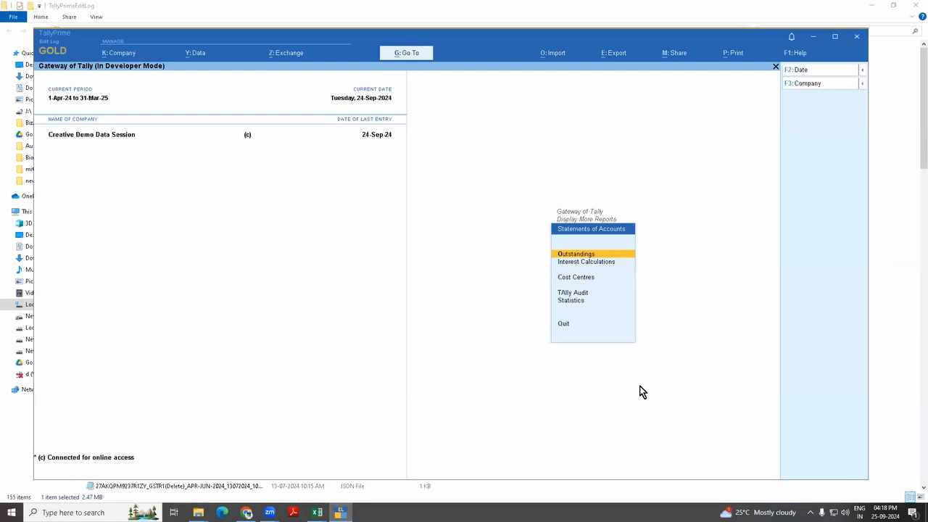
pyautogui.press('Escape')
pyautogui.press('Escape')
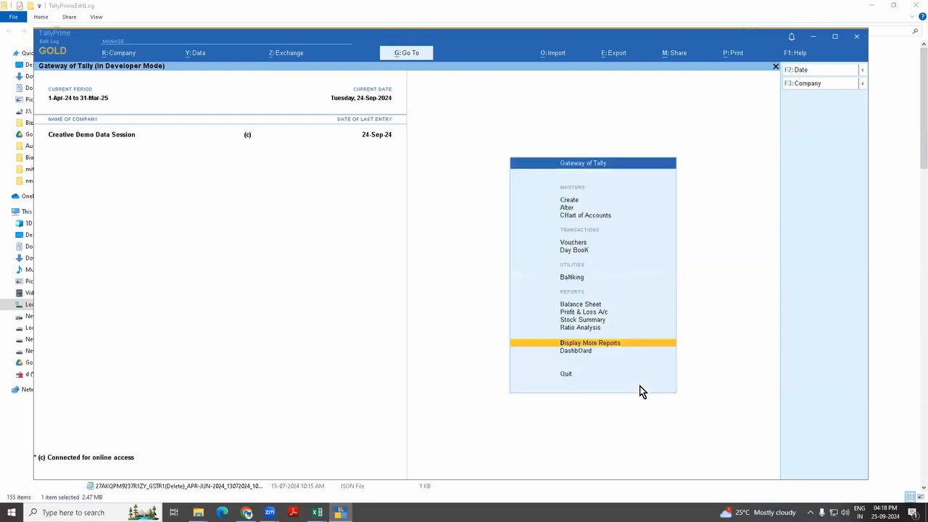
# Review the company features of Creative Demo Data Session down to Mark modified vouchers, and quit without saving.
pyautogui.press('F11')
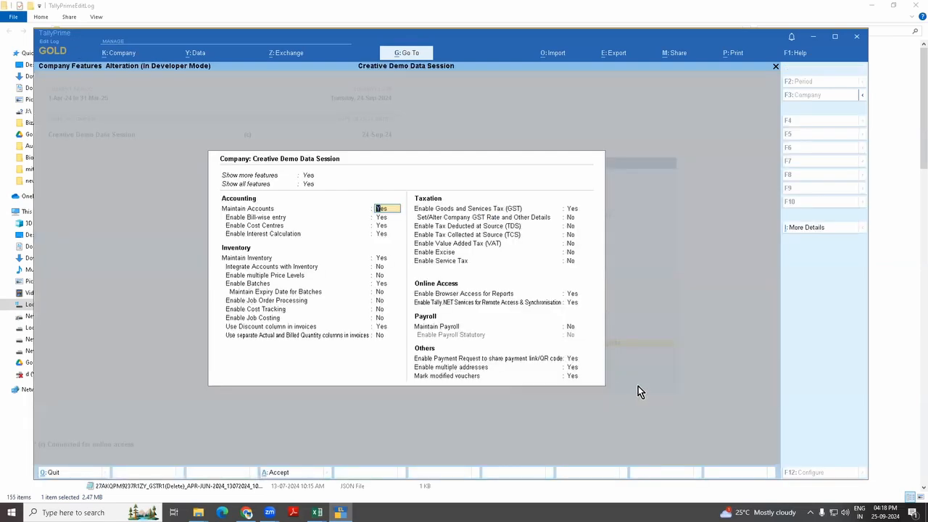
pyautogui.click(573, 376)
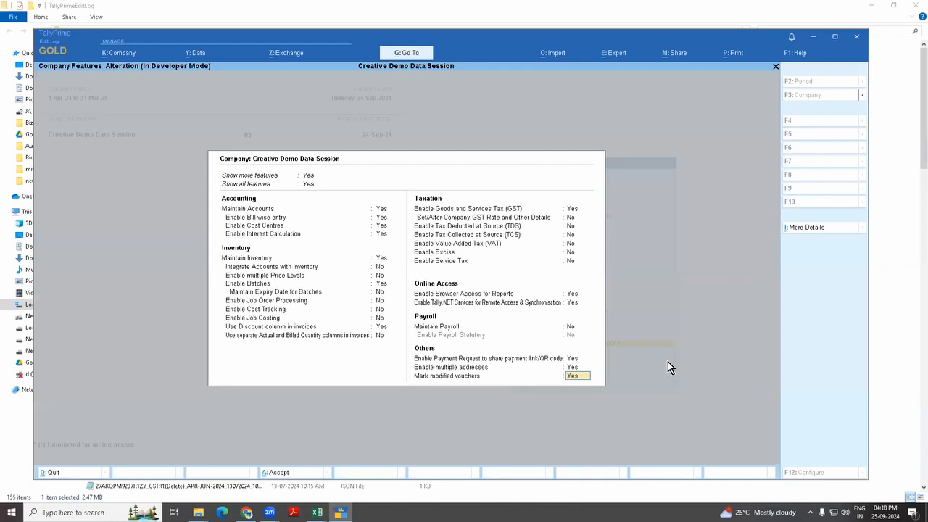
pyautogui.press('Escape')
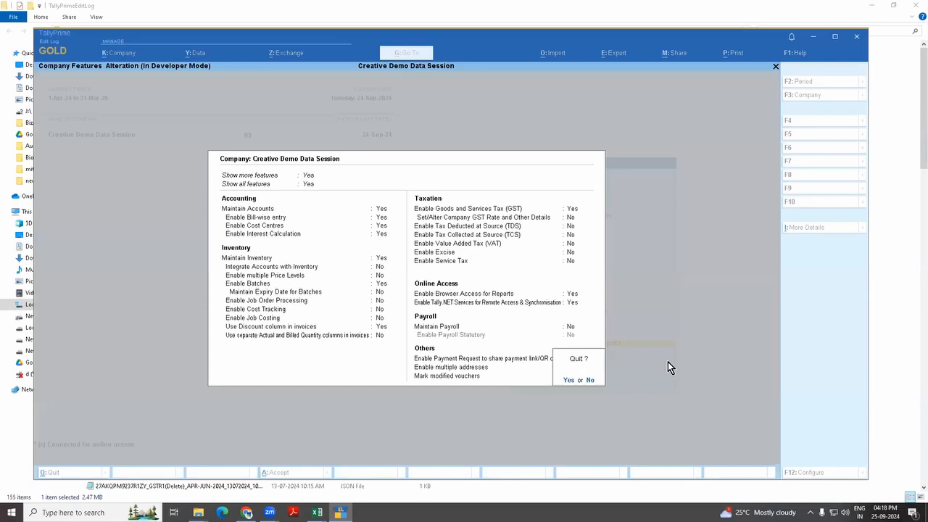
pyautogui.press('y')
pyautogui.press('Escape')
pyautogui.press('n')
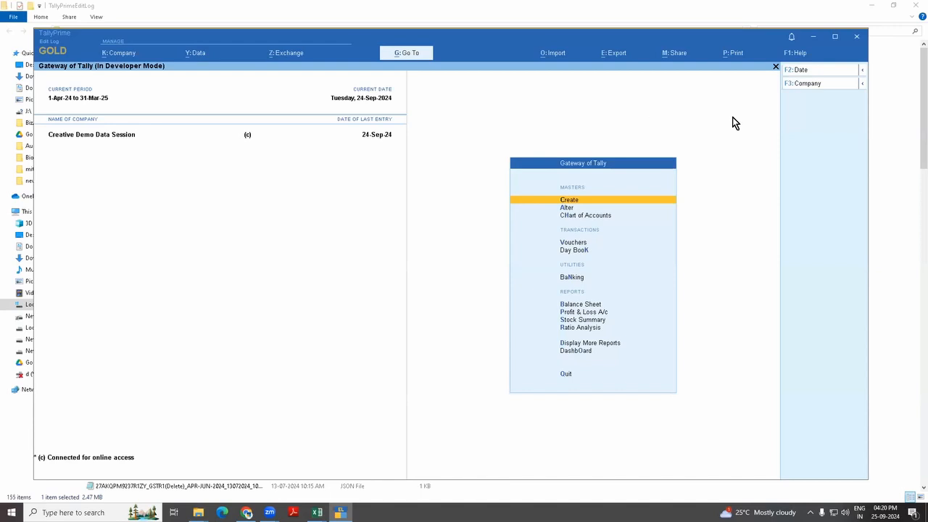
# Open the Stock Summary report from the Gateway of Tally.
pyautogui.press('d')
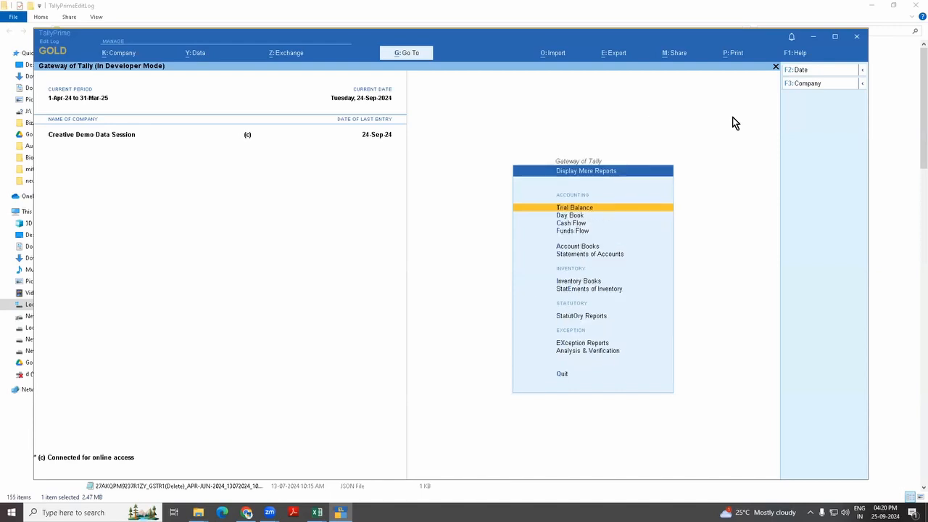
pyautogui.press('Escape')
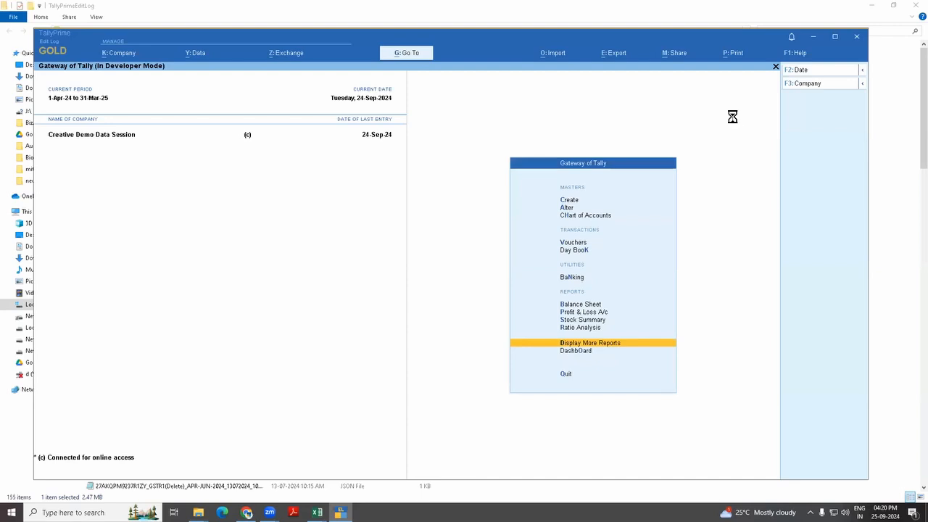
pyautogui.press('s')
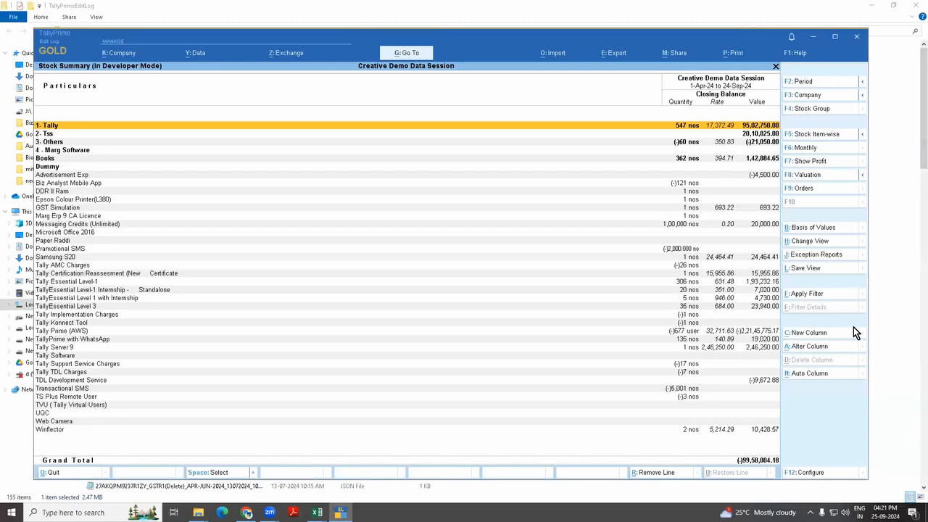
pyautogui.click(808, 294)
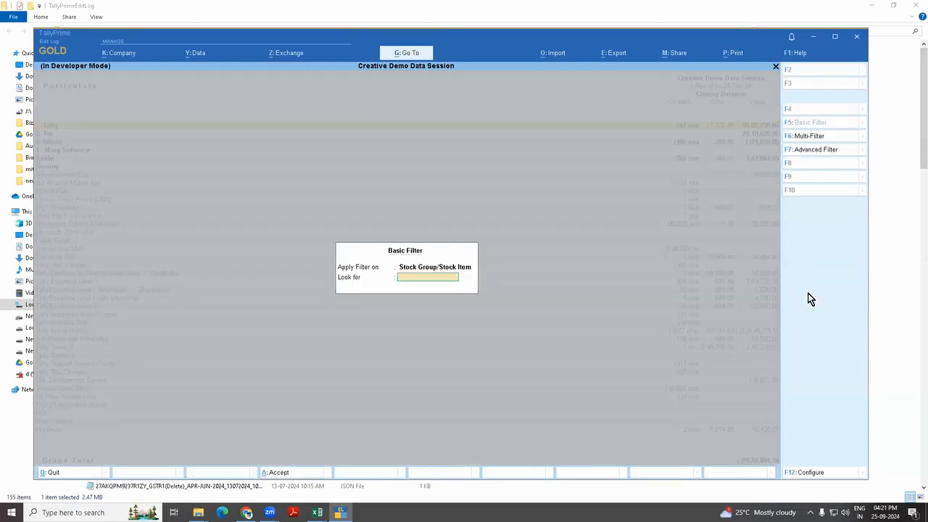
pyautogui.click(824, 151)
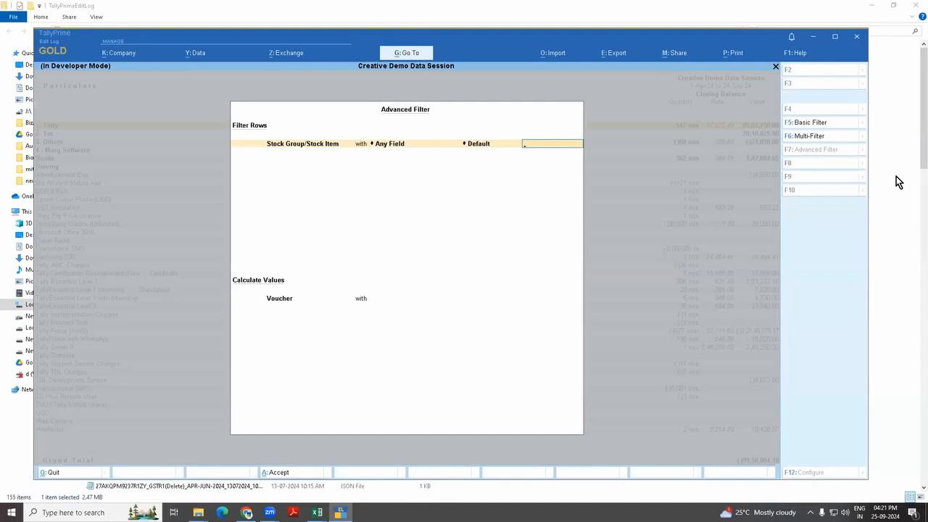
pyautogui.press('Escape')
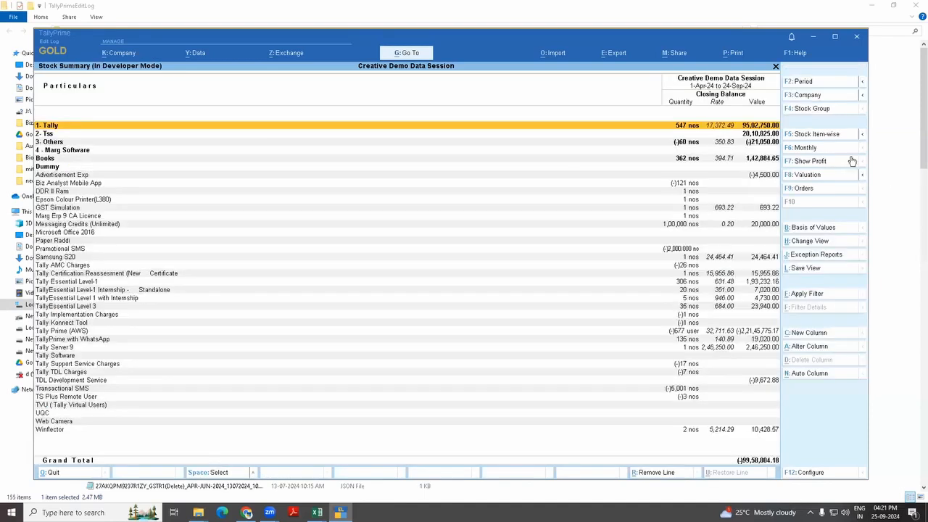
# Start an Advanced Filter on the Stock Summary and set its row filter to Stock Item.
pyautogui.click(825, 293)
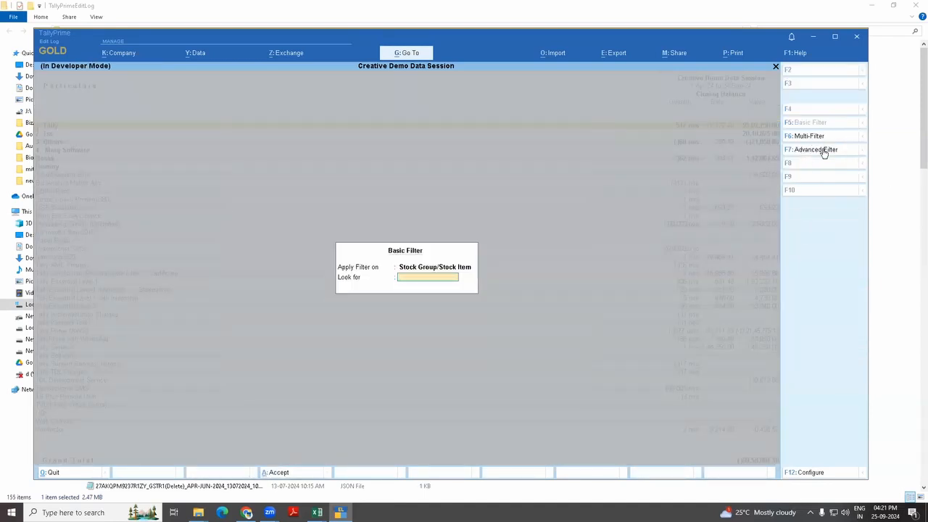
pyautogui.click(824, 152)
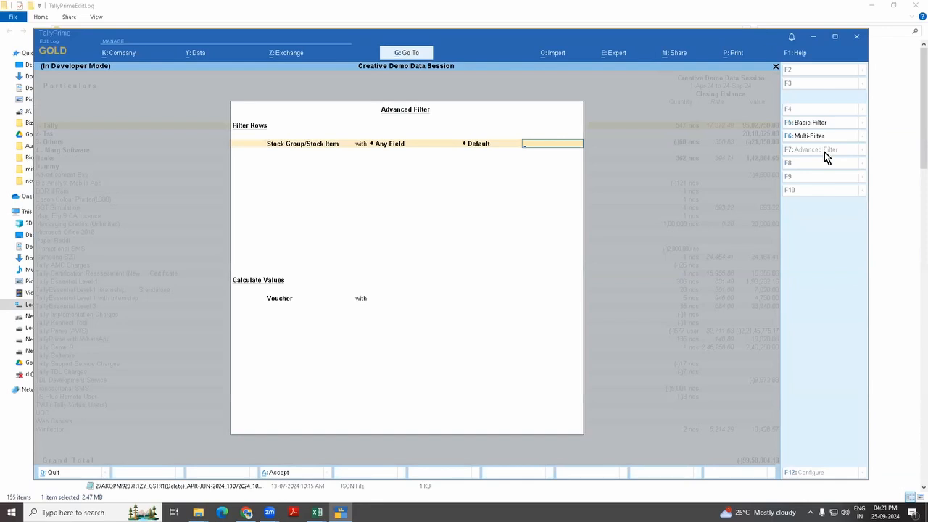
pyautogui.press('BackSpace')
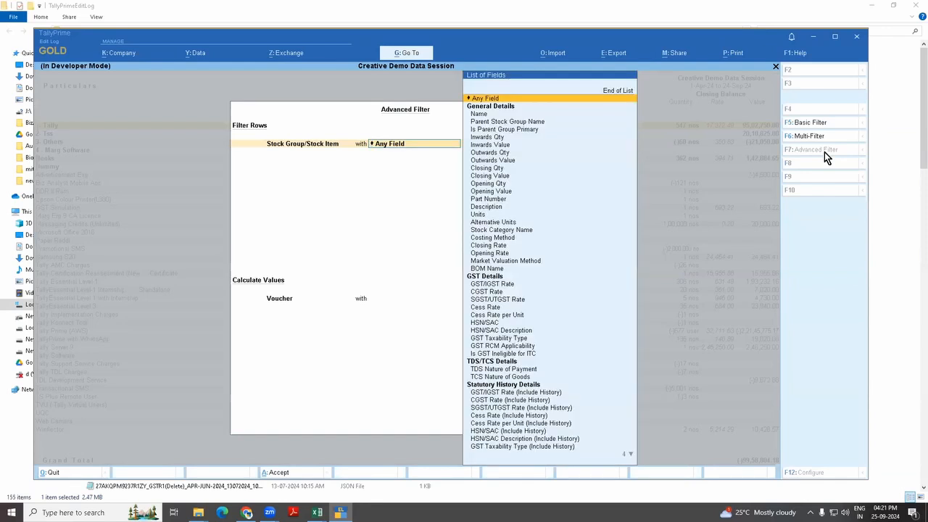
pyautogui.write('Stock')
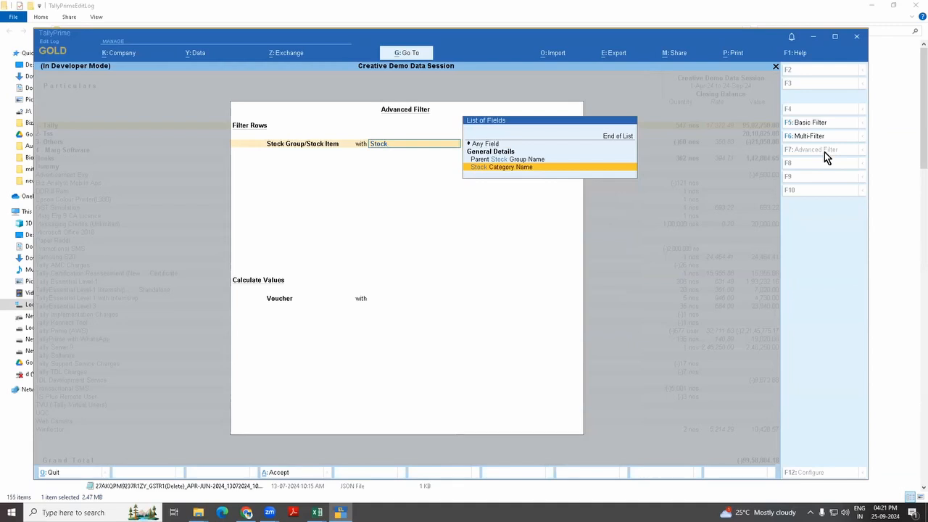
pyautogui.press('BackSpace')
pyautogui.press('BackSpace')
pyautogui.press('BackSpace')
pyautogui.press('BackSpace')
pyautogui.press('BackSpace')
pyautogui.press('BackSpace')
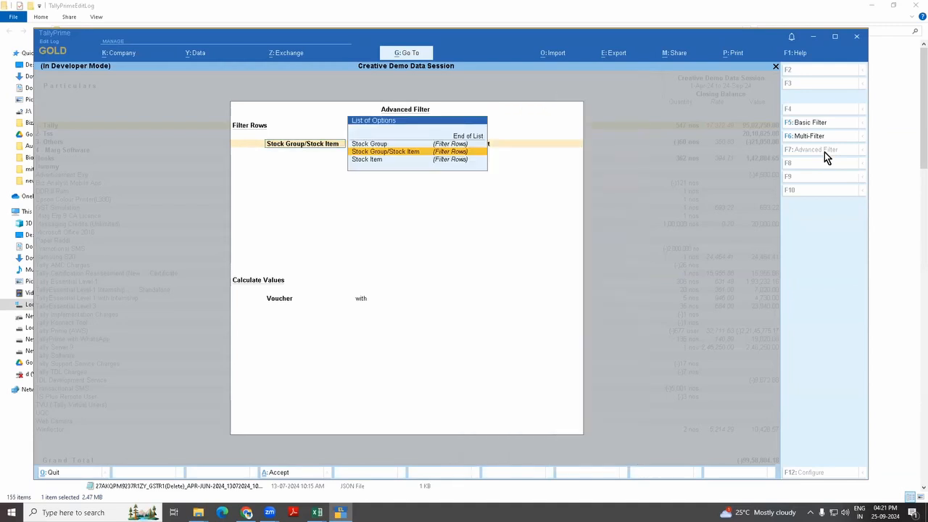
pyautogui.press('Up')
pyautogui.press('Down')
pyautogui.press('Down')
pyautogui.press('Return')
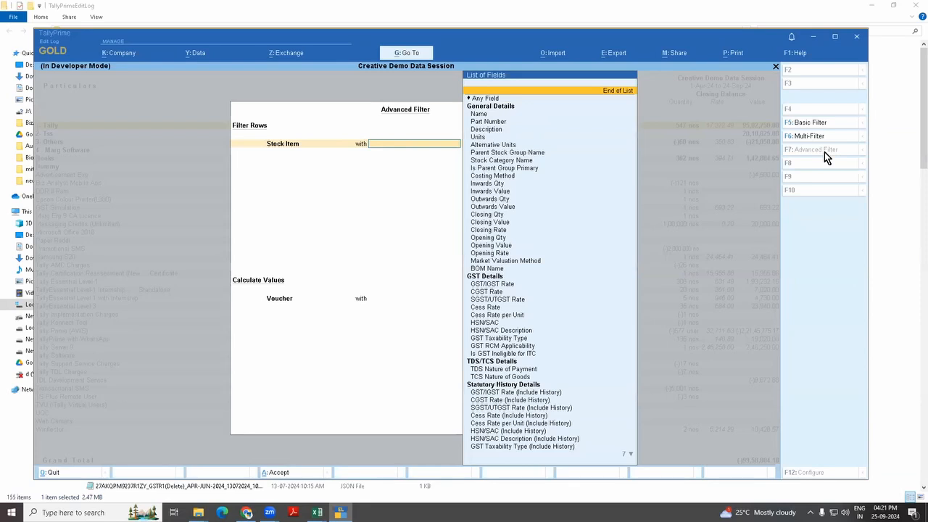
# Set the filter condition to Name equal to Tally Prime (AWS) and apply it to the Stock Summary.
pyautogui.write('name')
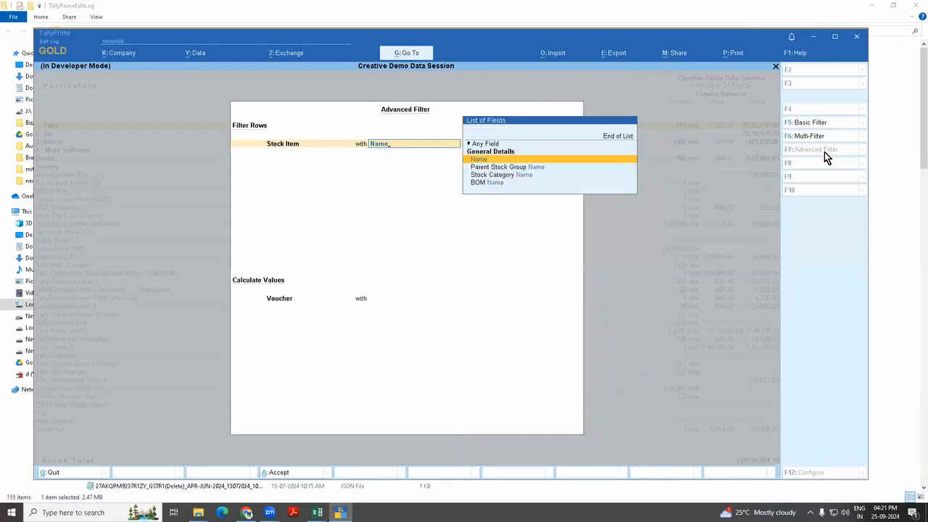
pyautogui.press('Return')
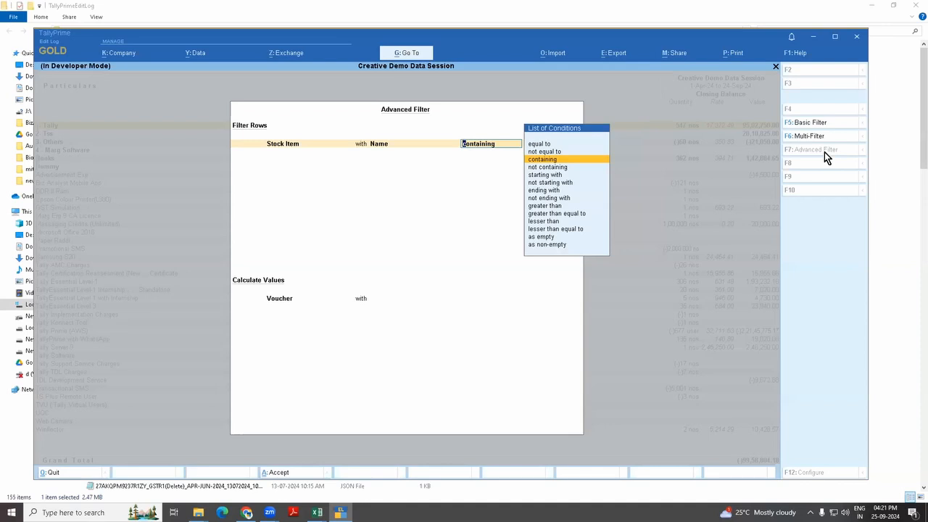
pyautogui.press('Up')
pyautogui.press('Up')
pyautogui.press('Return')
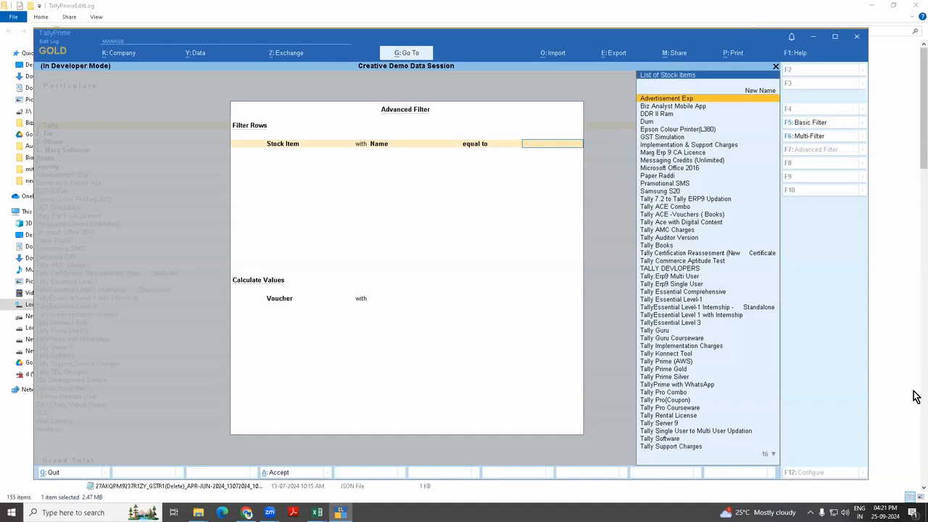
pyautogui.press('Down')
pyautogui.press('Down')
pyautogui.press('Down')
pyautogui.press('Down')
pyautogui.press('Down')
pyautogui.press('Down')
pyautogui.press('Down')
pyautogui.press('Down')
pyautogui.press('Down')
pyautogui.press('Down')
pyautogui.press('Down')
pyautogui.press('Down')
pyautogui.press('Down')
pyautogui.press('Down')
pyautogui.press('Down')
pyautogui.press('Down')
pyautogui.press('Down')
pyautogui.press('Down')
pyautogui.press('Down')
pyautogui.press('Down')
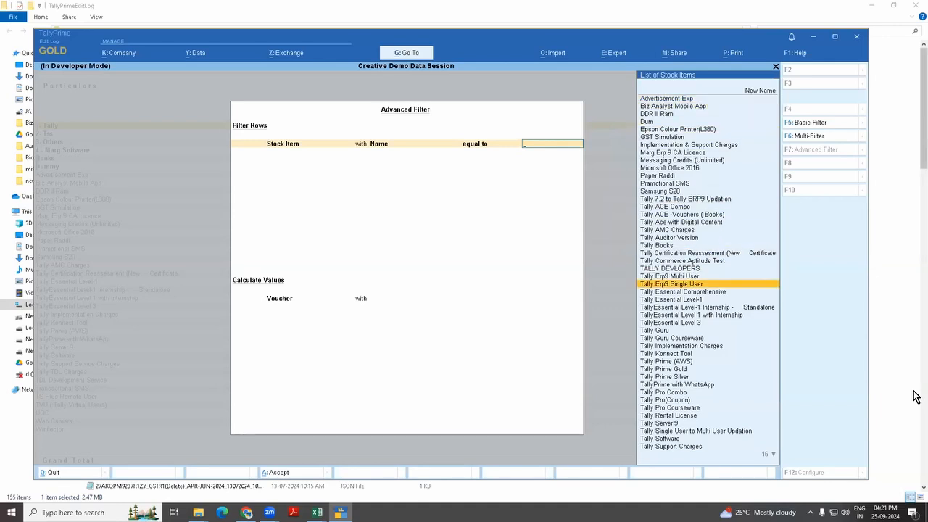
pyautogui.write('Aws')
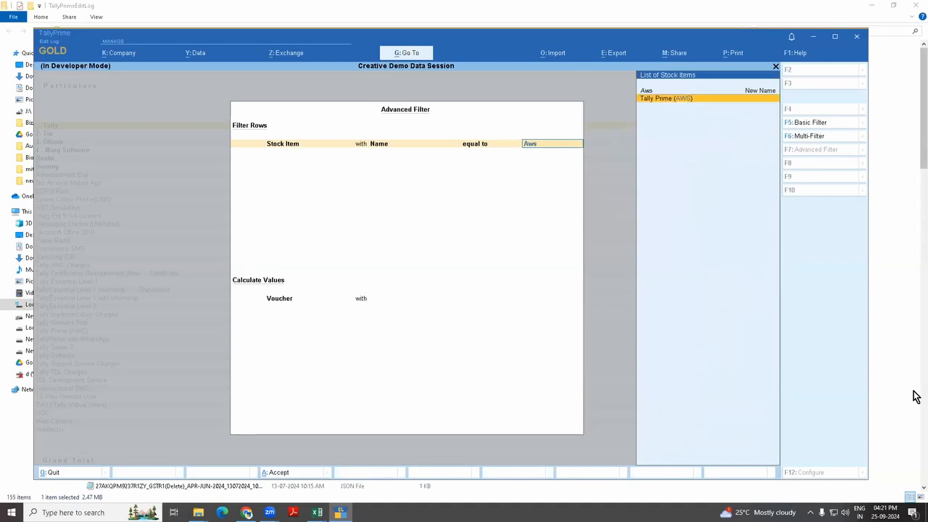
pyautogui.press('Return')
pyautogui.press('ctrl')
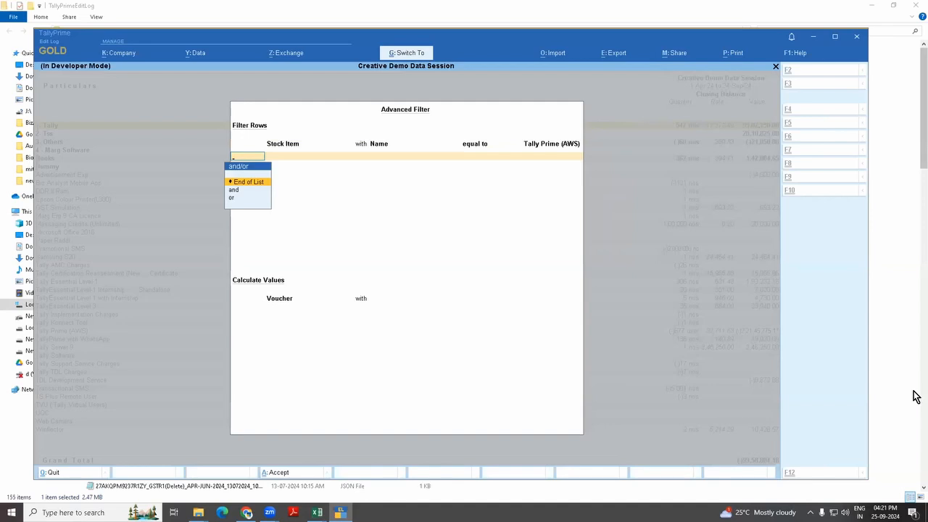
pyautogui.hotkey('ctrl', 'a')
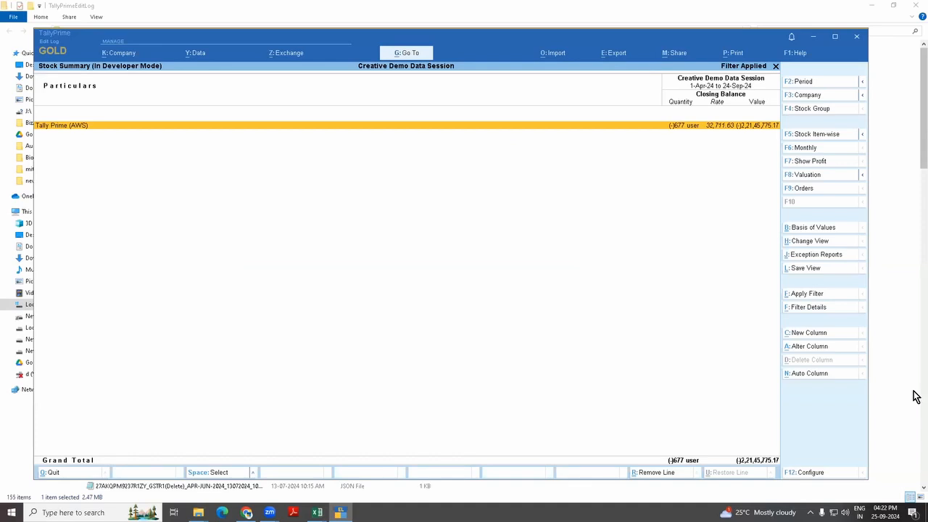
# Close the filtered Stock Summary and return to the main Gateway of Tally.
pyautogui.press('Escape')
pyautogui.press('Escape')
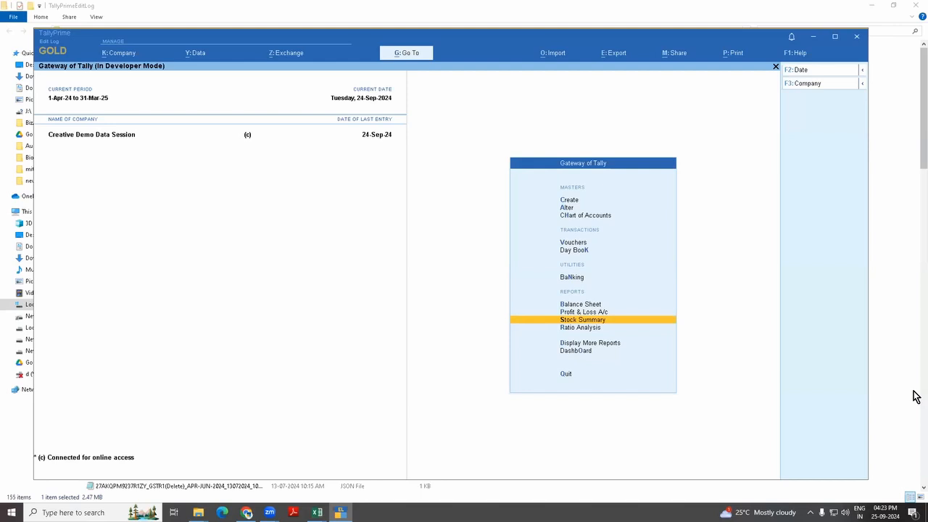
pyautogui.press('d')
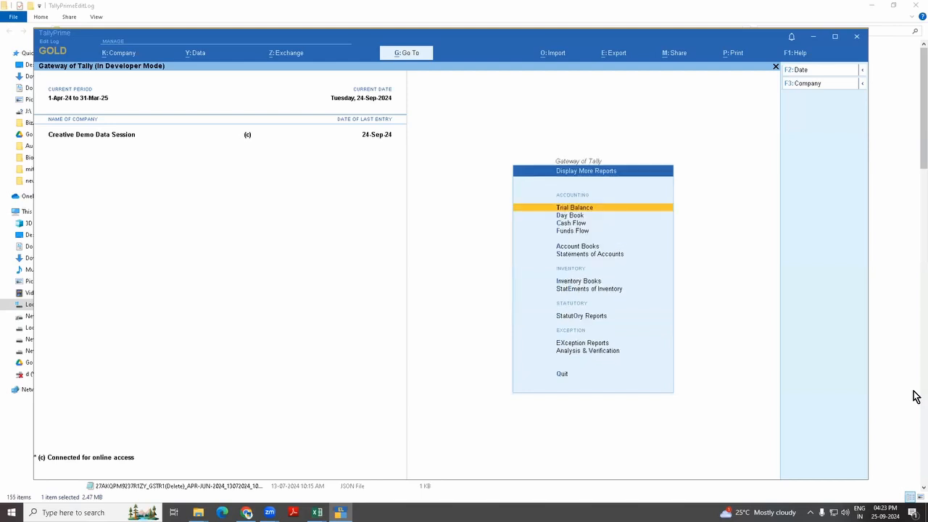
pyautogui.press('Escape')
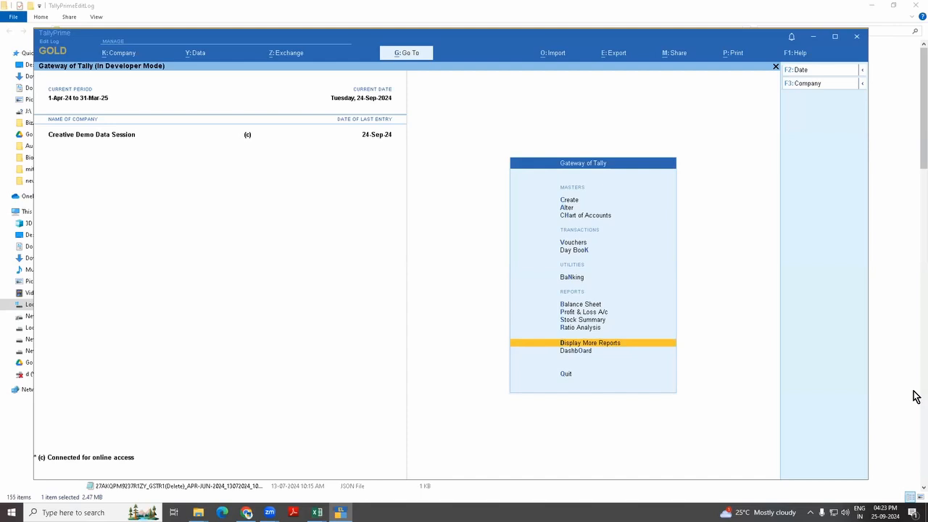
# Open the Sales Register and go to the last voucher in September's list of sales vouchers.
pyautogui.press('Return')
pyautogui.press('a')
pyautogui.press('s')
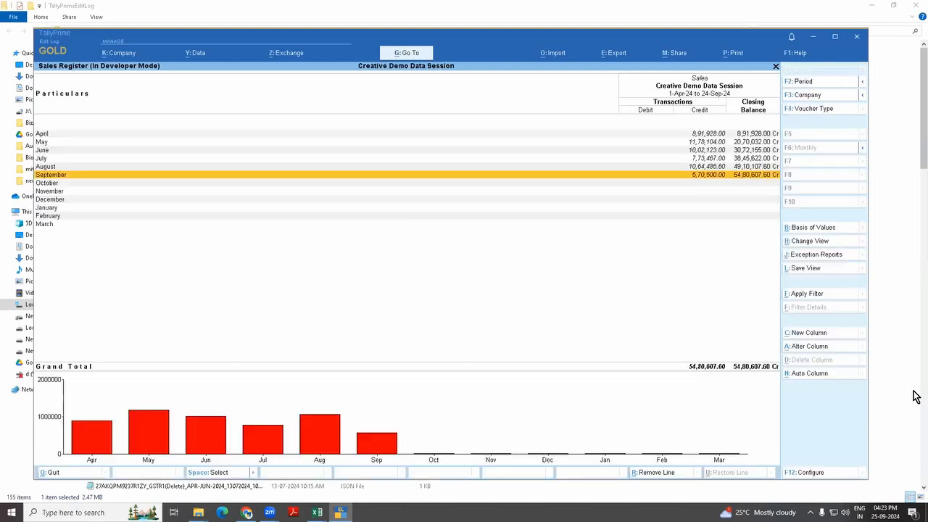
pyautogui.press('Return')
pyautogui.press('End')
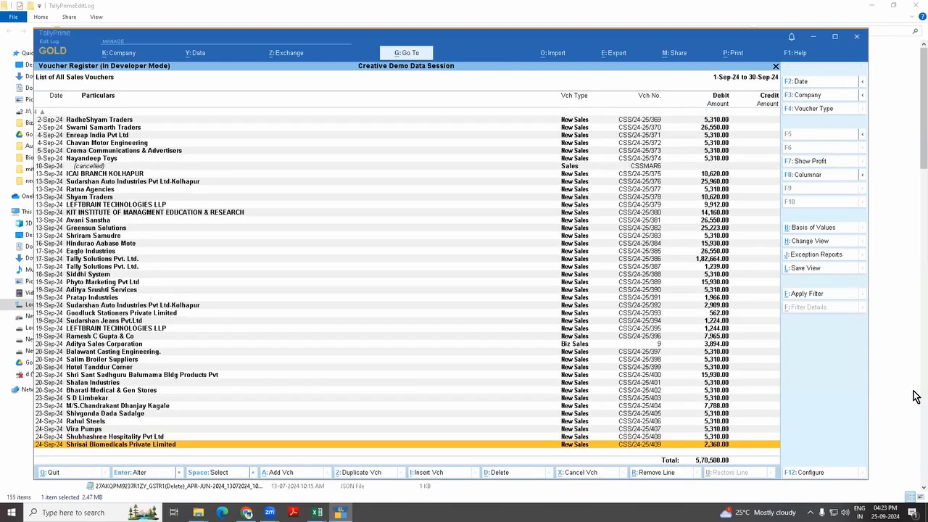
# Open the Shrisai Biomedicals sales voucher of 24-Sep-24 and review its dispatch and party details.
pyautogui.press('Return')
pyautogui.press('Return')
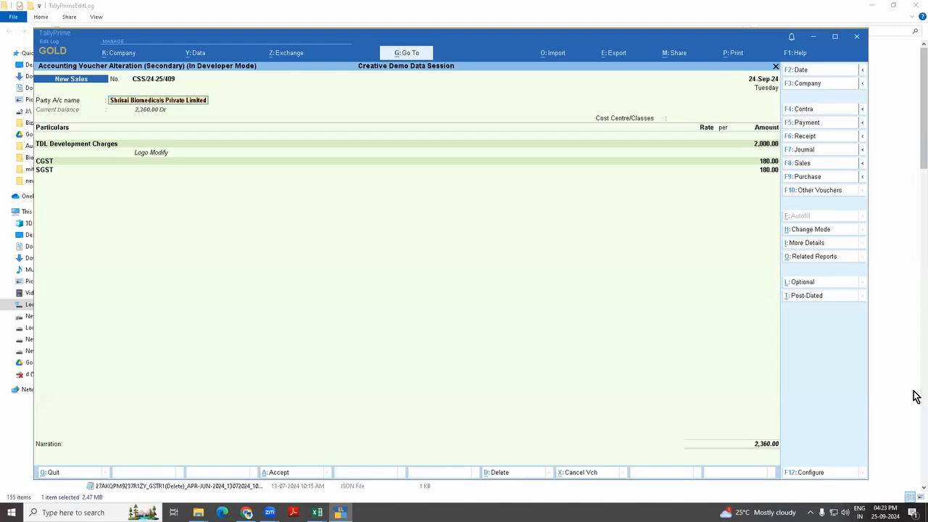
pyautogui.press('Return')
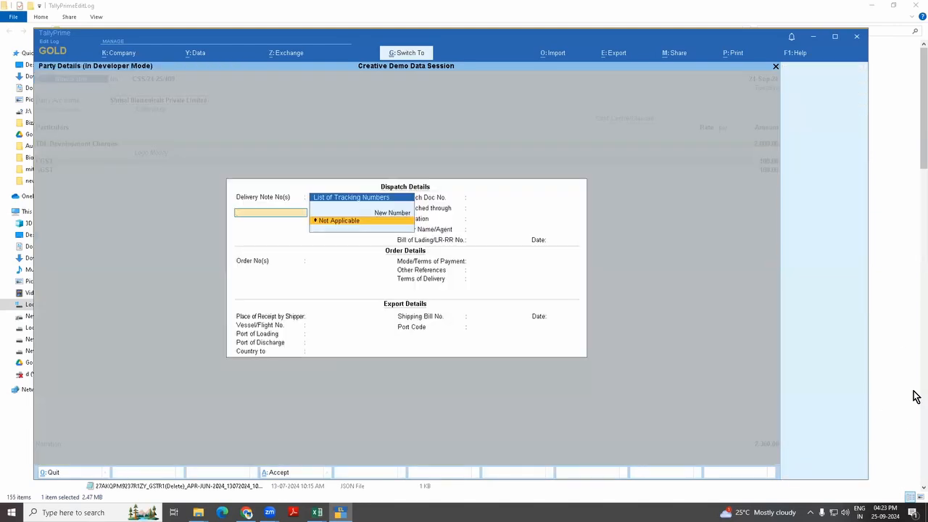
pyautogui.hotkey('ctrl', 'a')
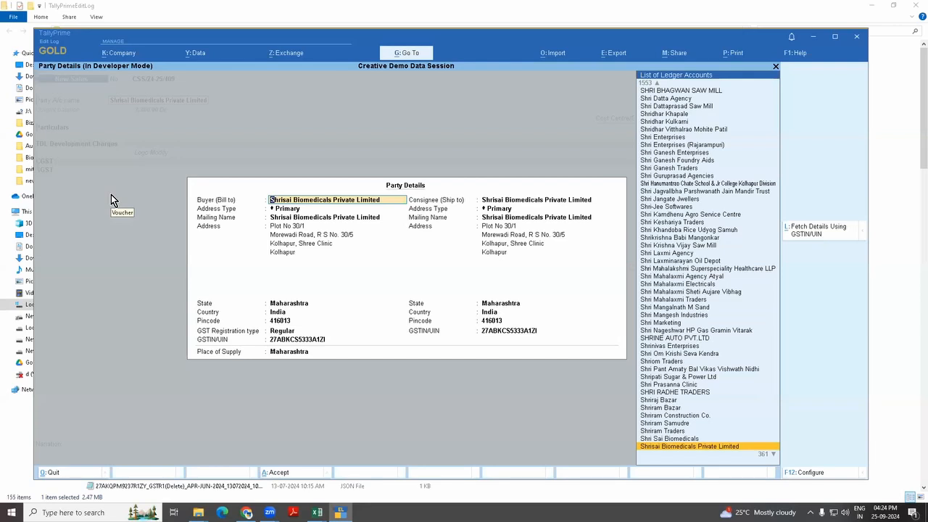
# Quit the sales voucher without saving and close the Sales Register back to the Account Books menu.
pyautogui.press('Escape')
pyautogui.press('Escape')
pyautogui.press('Return')
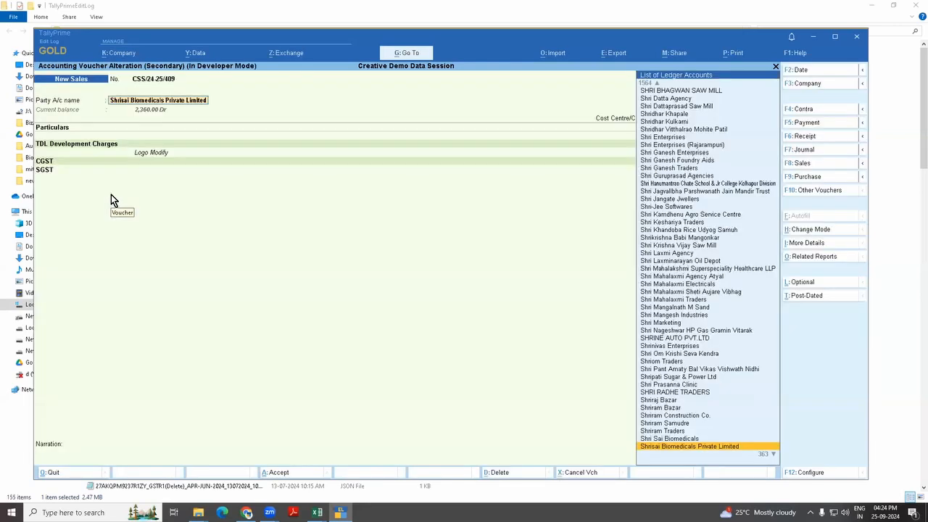
pyautogui.press('Escape')
pyautogui.press('Return')
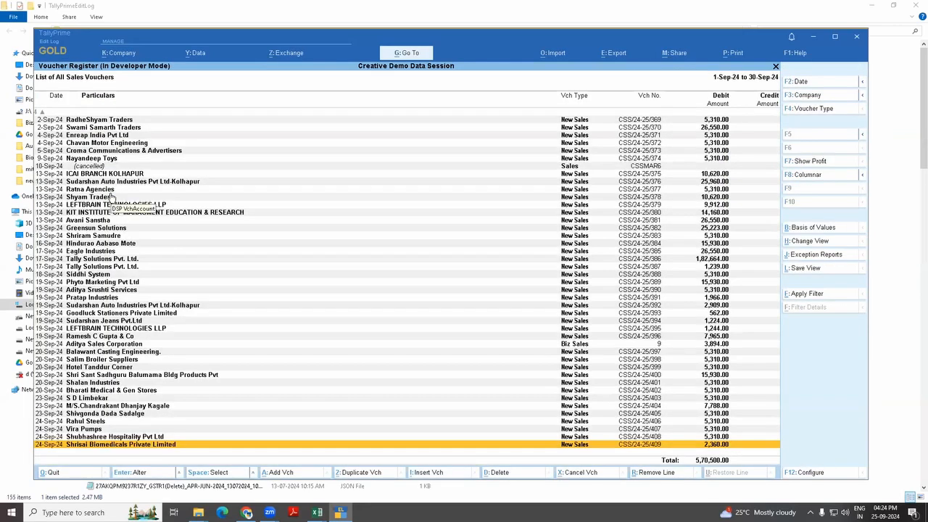
pyautogui.press('Escape')
pyautogui.press('Escape')
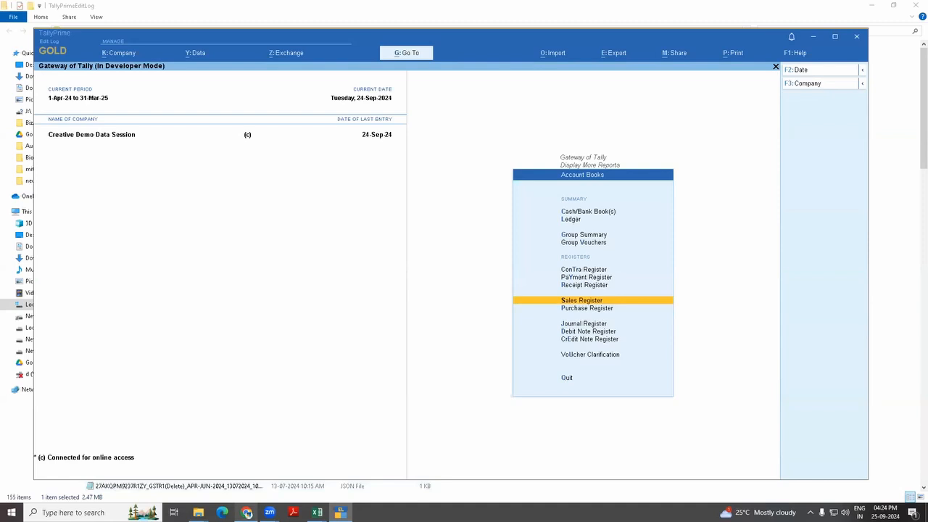
# Switch to Chrome, restore its window down, and maximize it again.
pyautogui.click(247, 511)
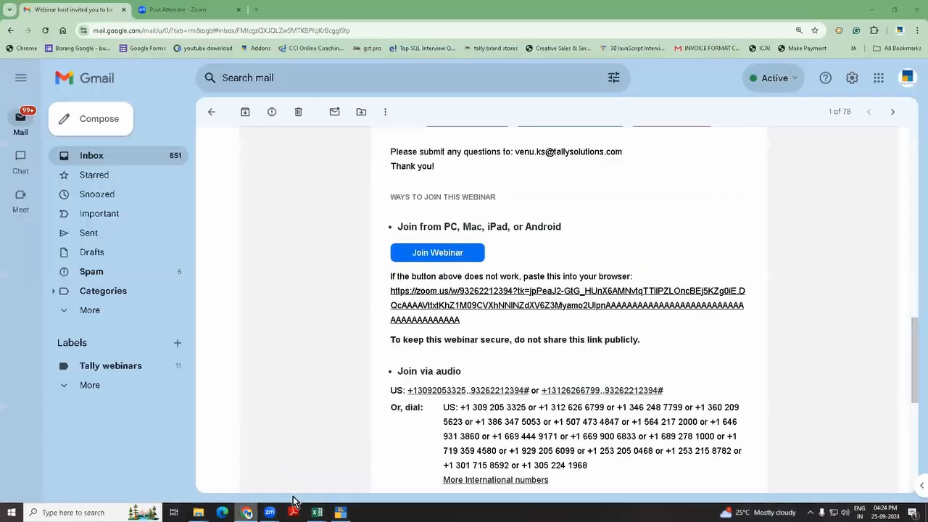
pyautogui.doubleClick(669, 16)
pyautogui.moveTo(652, 35); pyautogui.dragTo(353, 156)
pyautogui.click(472, 80)
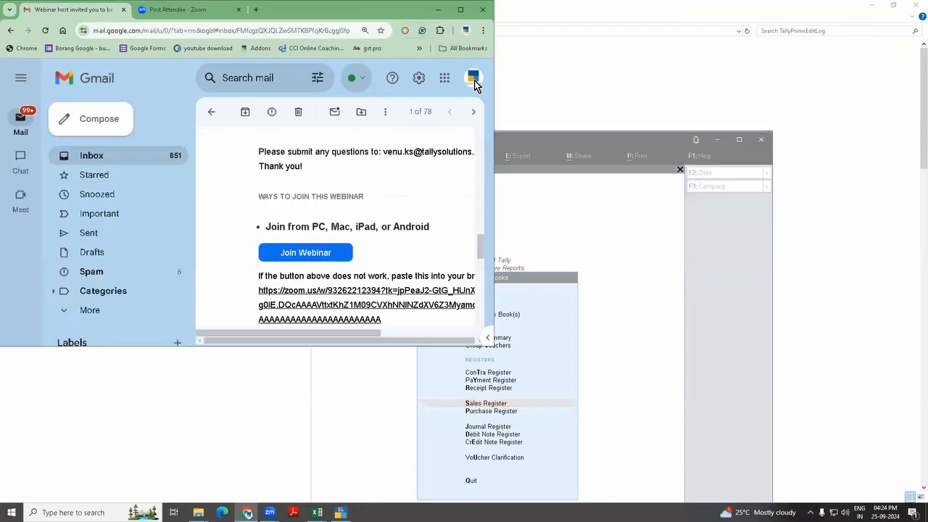
pyautogui.press('super+Up')
# Open the E-WayBill System login page, ewaybillgst.gov.in/login.aspx, in a new browser tab.
pyautogui.hotkey('ctrl', 't')
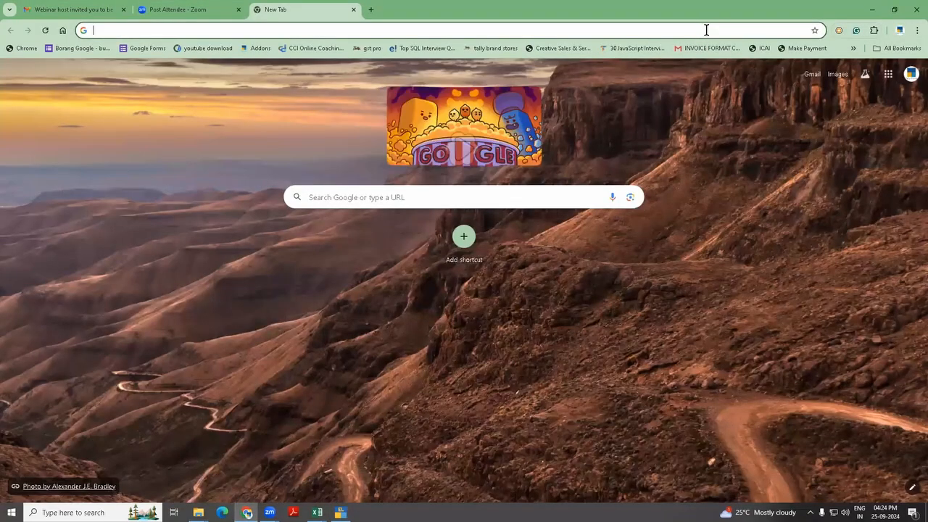
pyautogui.click(706, 29)
pyautogui.write('e')
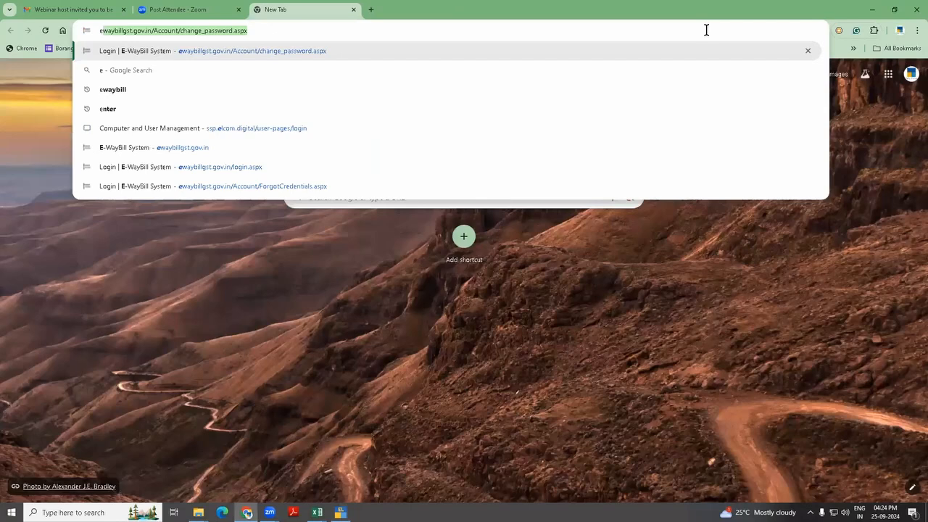
pyautogui.write('way')
pyautogui.press('Return')
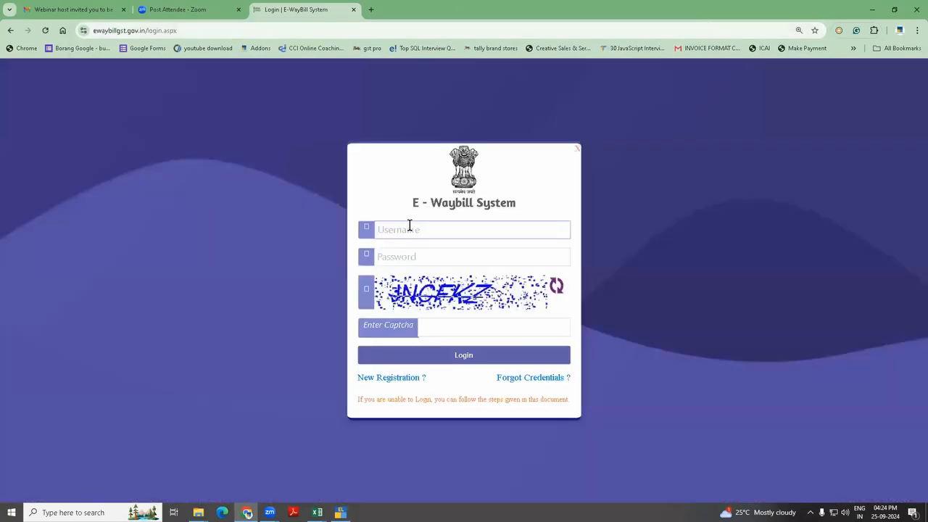
# Enter the taxpayer's username and account password on the E-Waybill System login form.
pyautogui.click(412, 229)
pyautogui.press('Tab')
pyautogui.write('•••••••')
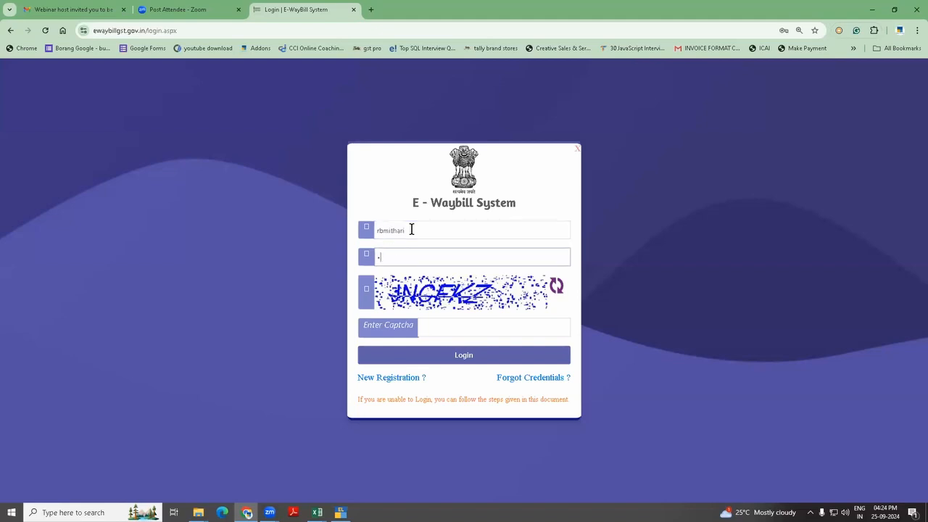
pyautogui.write('•••••')
# Enter the displayed captcha, log in to the E-Way Bill portal, and dismiss the 2-Factor Authentication notice.
pyautogui.click(449, 327)
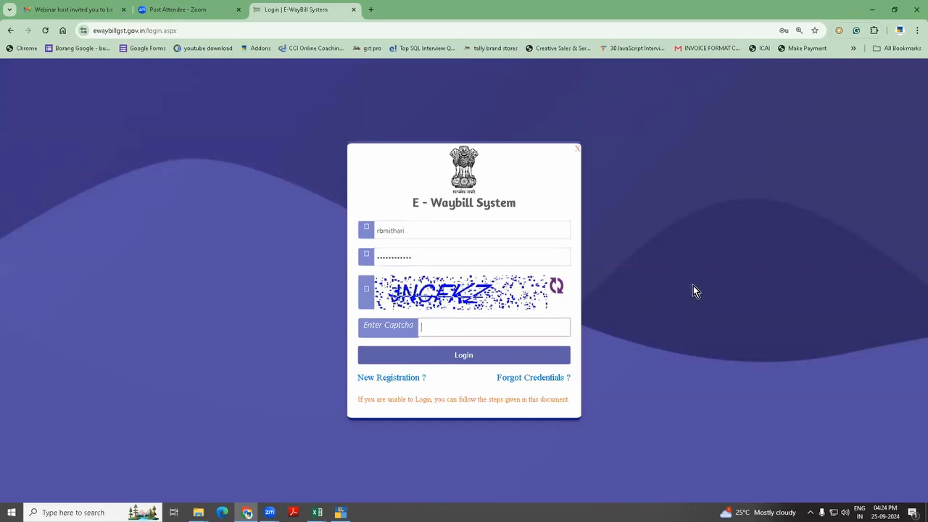
pyautogui.write('JNCFKZ')
pyautogui.click(464, 354)
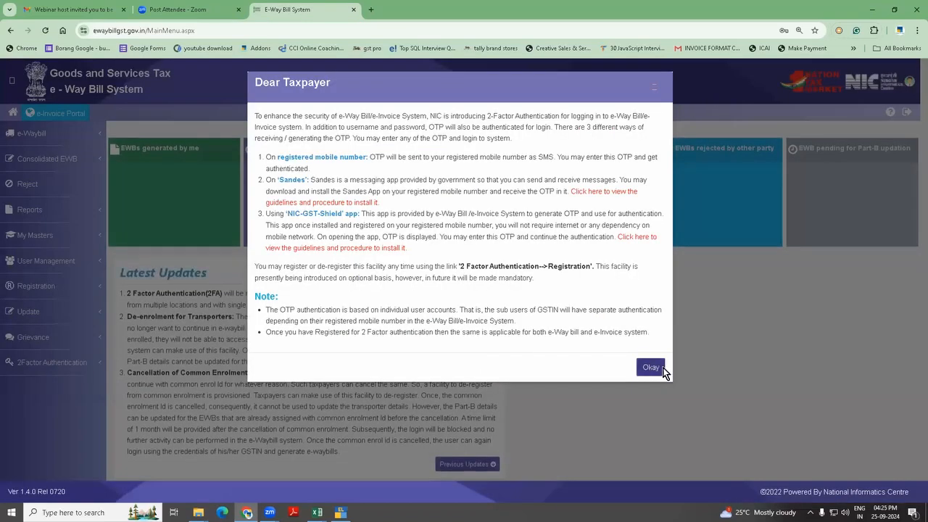
pyautogui.click(655, 369)
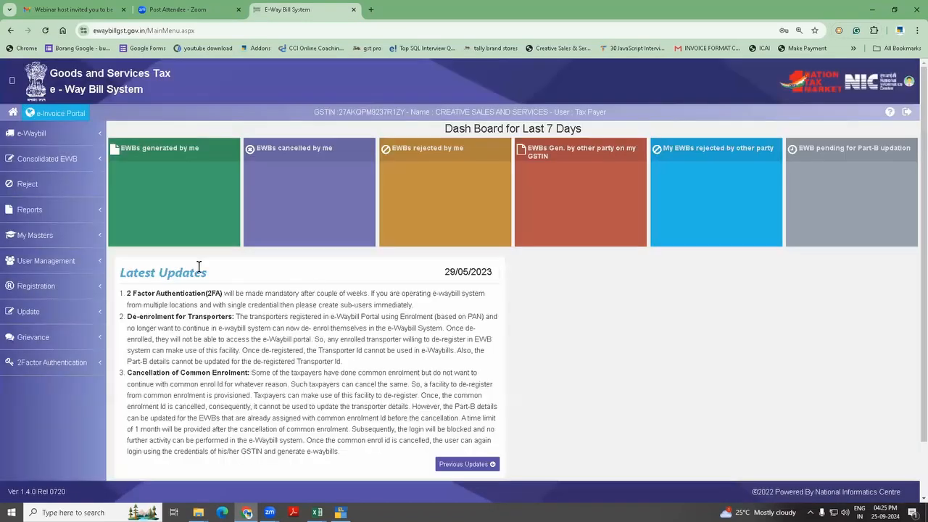
# Open the registration page for GSP and verify it with the OTP sent to the main user's mobile number.
pyautogui.click(53, 290)
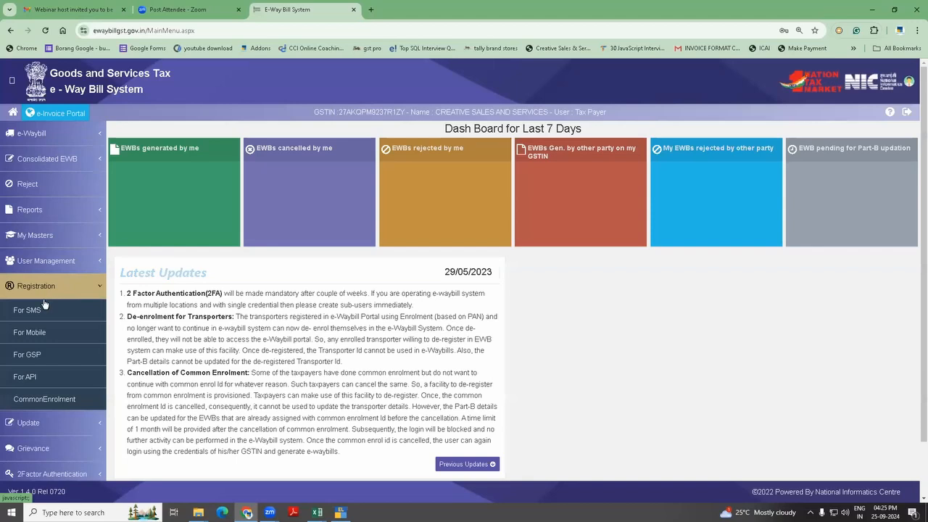
pyautogui.click(28, 356)
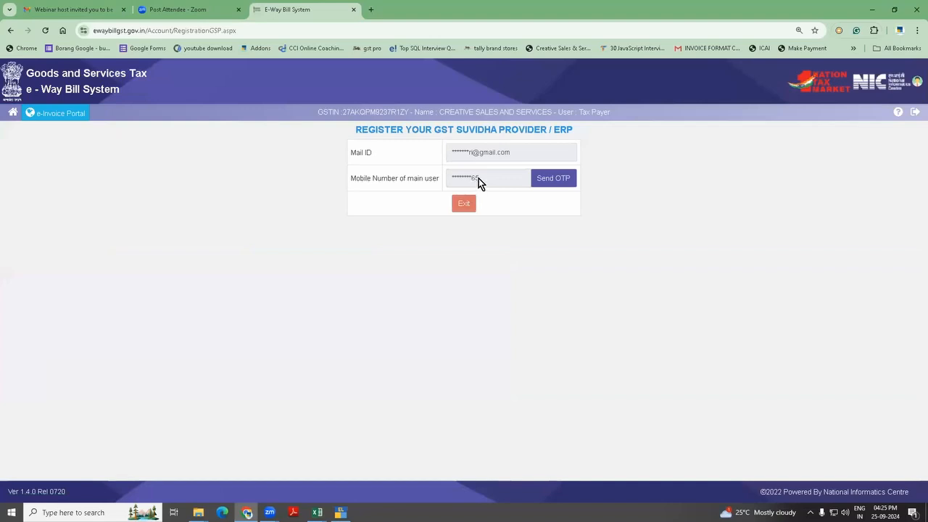
pyautogui.click(553, 180)
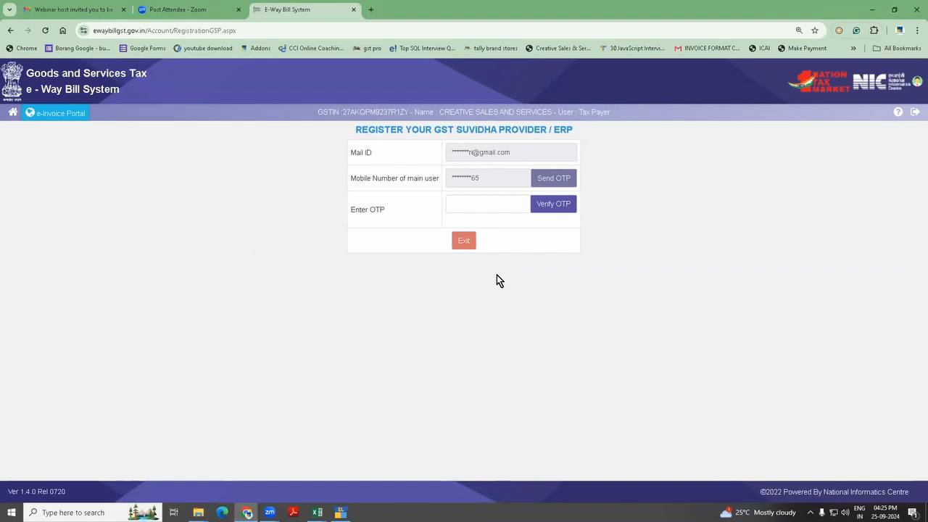
pyautogui.click(481, 205)
pyautogui.write('••••••')
pyautogui.click(547, 211)
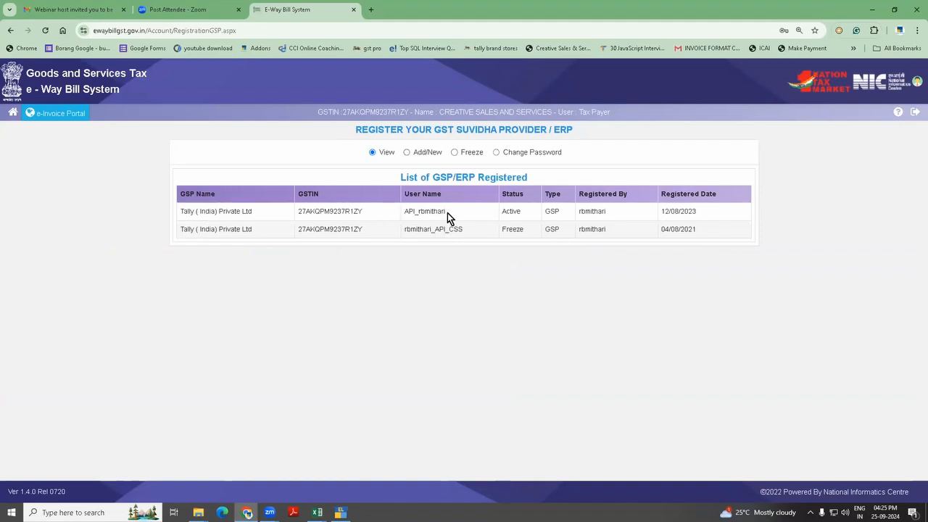
pyautogui.moveTo(447, 212); pyautogui.dragTo(403, 212)
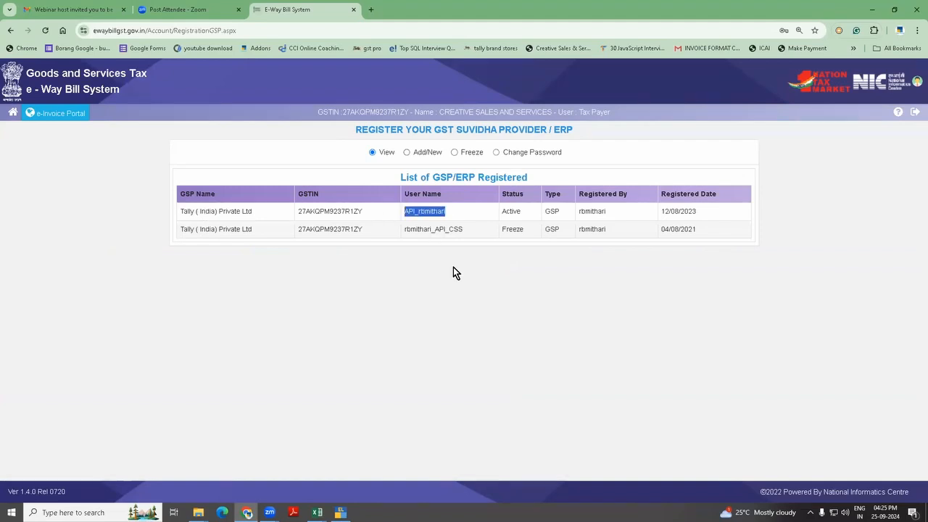
# Start a new registration through GSP with Tally (India) Private Ltd as the GSP name.
pyautogui.click(407, 153)
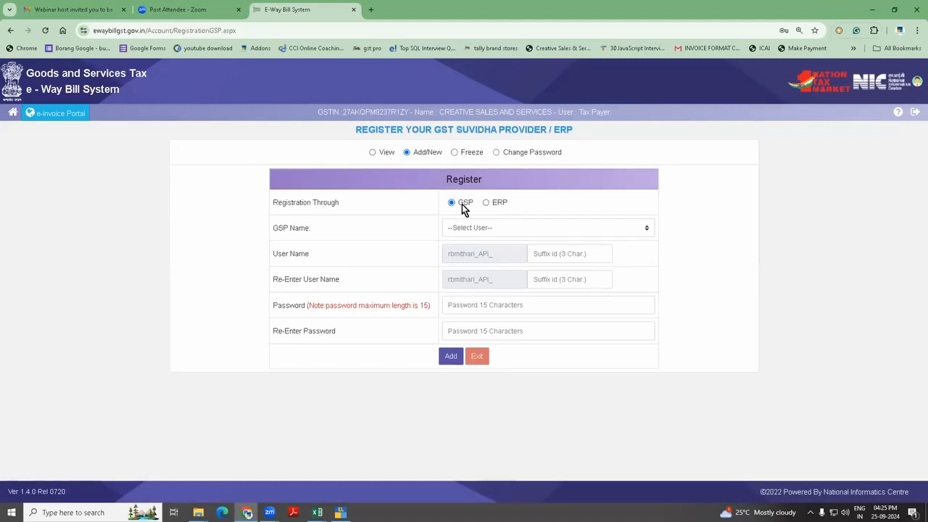
pyautogui.click(481, 230)
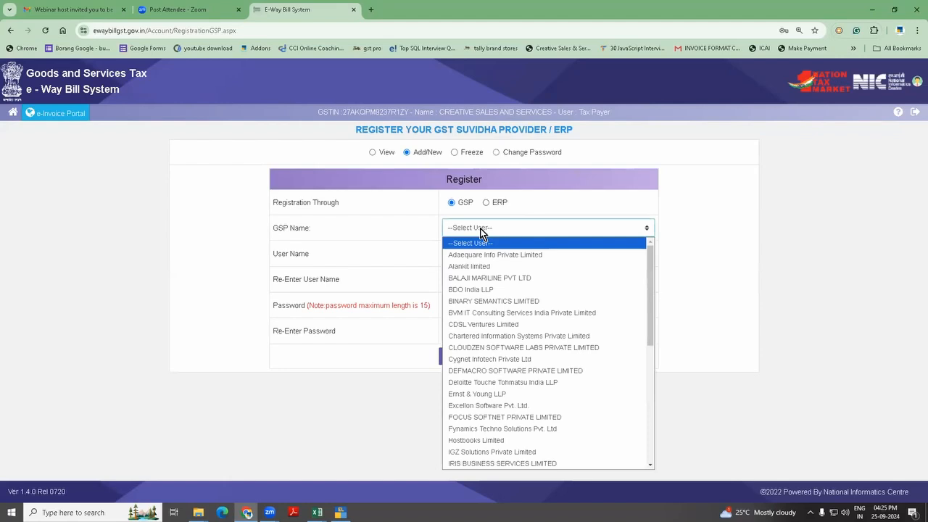
pyautogui.press('t')
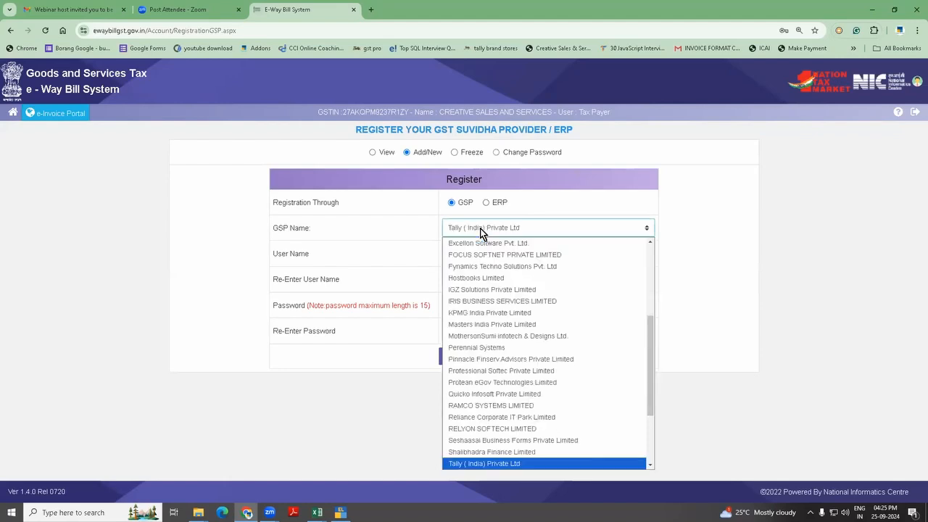
pyautogui.click(504, 464)
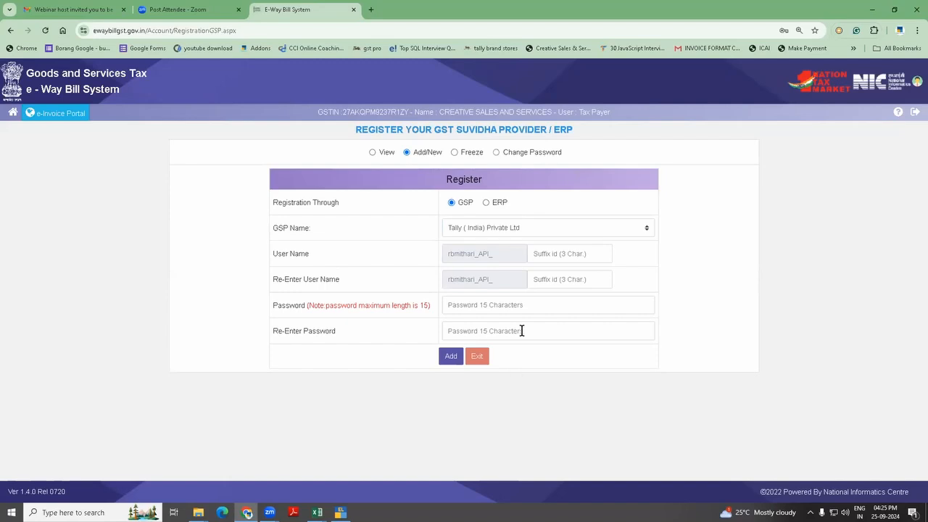
# Enter TLY as the three-character suffix for both the API user name and its re-entry.
pyautogui.click(561, 255)
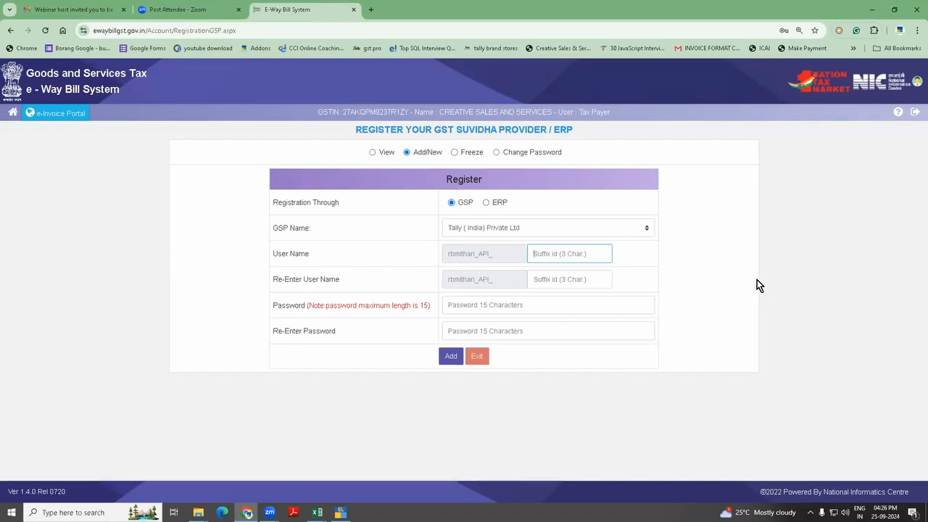
pyautogui.write('TLY')
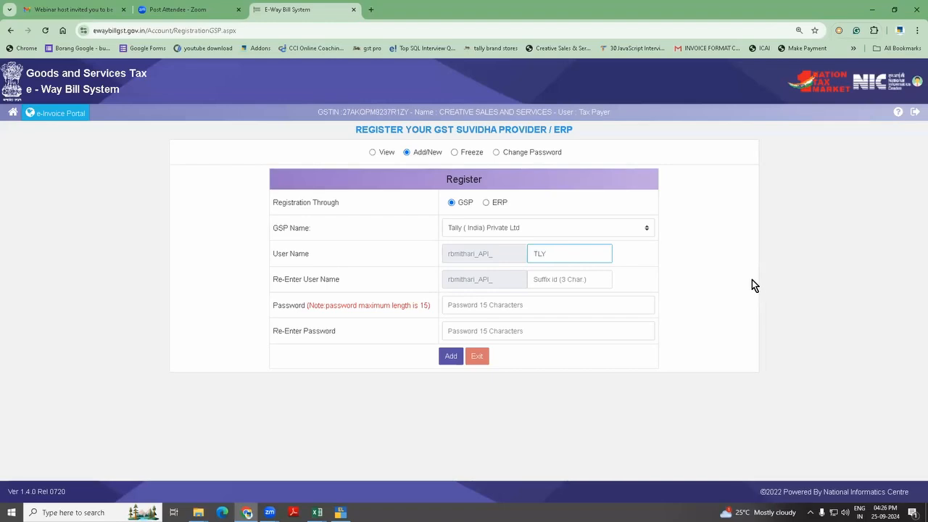
pyautogui.click(558, 279)
pyautogui.write('TLY')
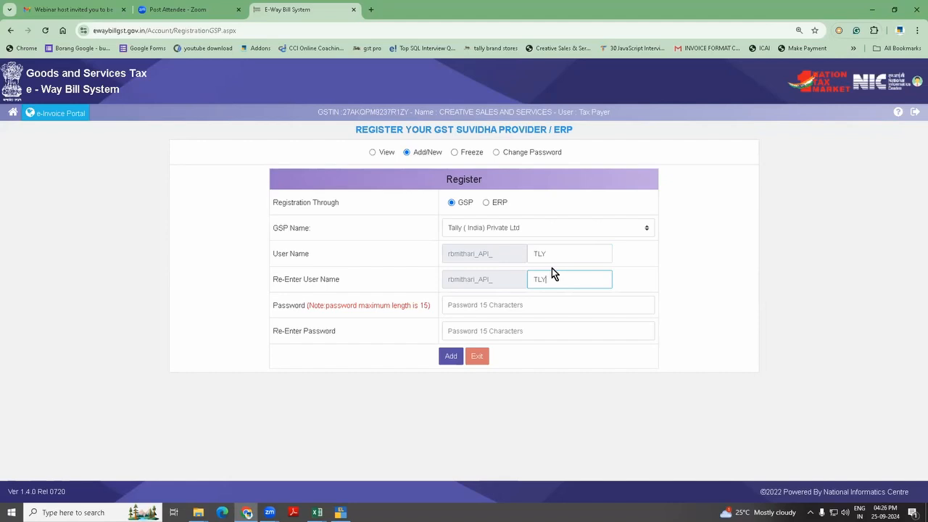
pyautogui.click(461, 304)
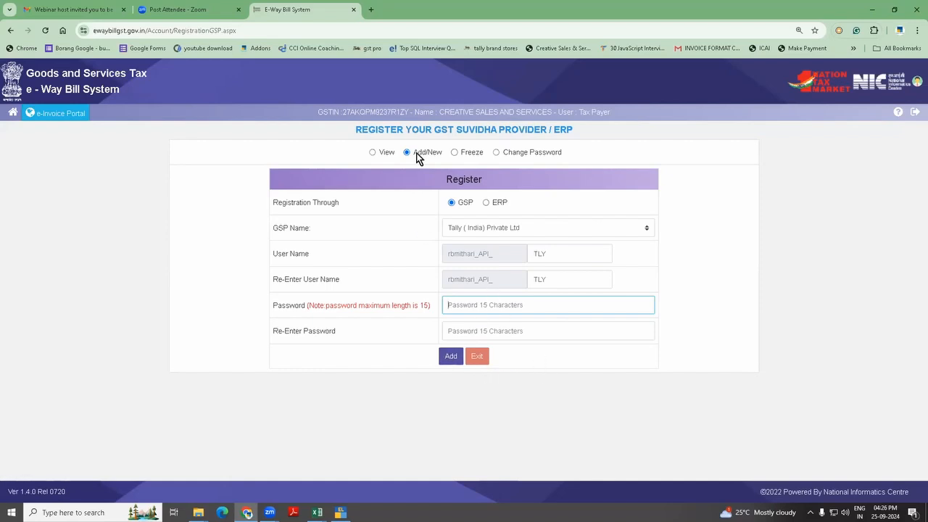
# Reselect Tally (India) Private Ltd as the GSP name and return to the list of registered GSPs without adding the registration.
pyautogui.click(484, 232)
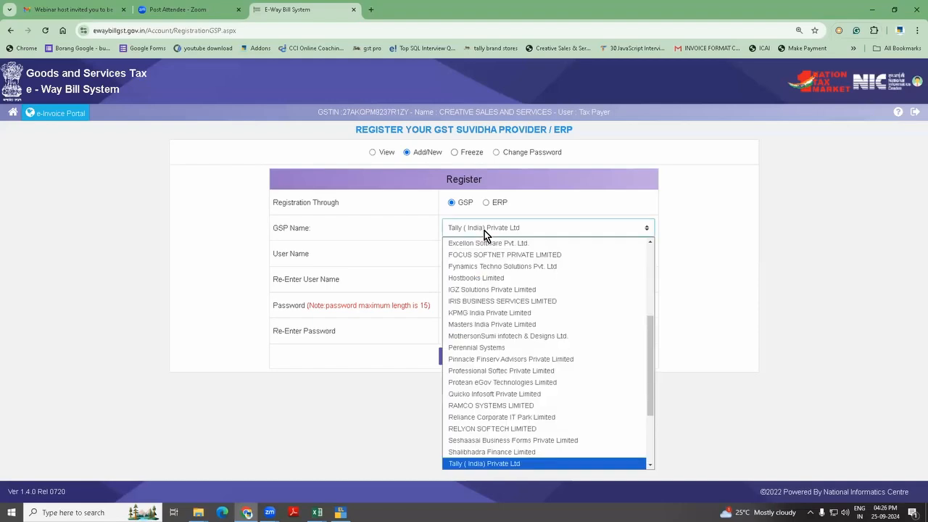
pyautogui.click(514, 463)
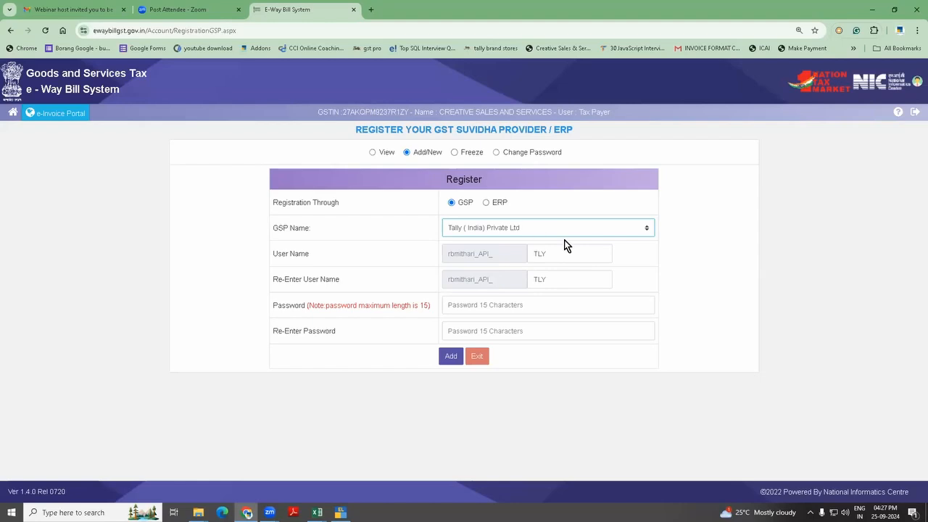
pyautogui.click(385, 153)
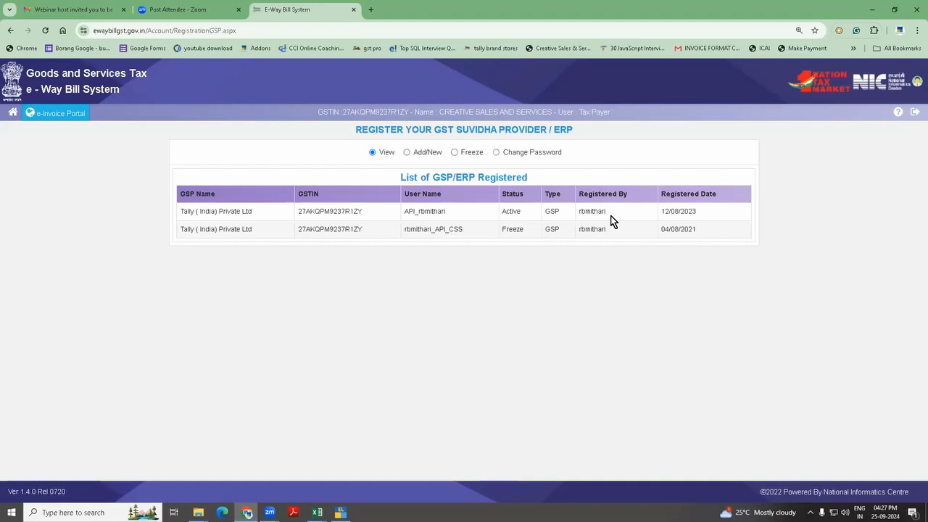
# Switch to TallyPrime, maximize its window, and return from Account Books to the Gateway of Tally.
pyautogui.hotkey('alt', 'Tab')
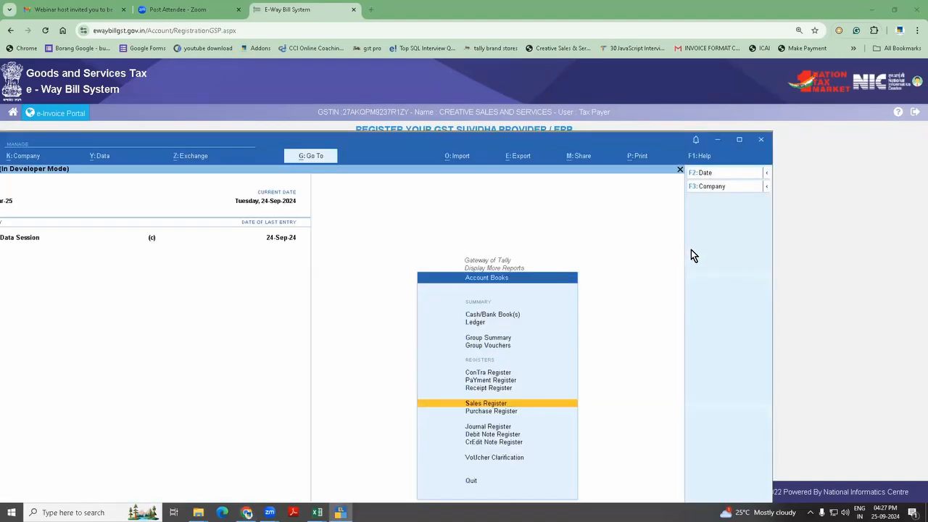
pyautogui.moveTo(606, 148); pyautogui.dragTo(692, 117)
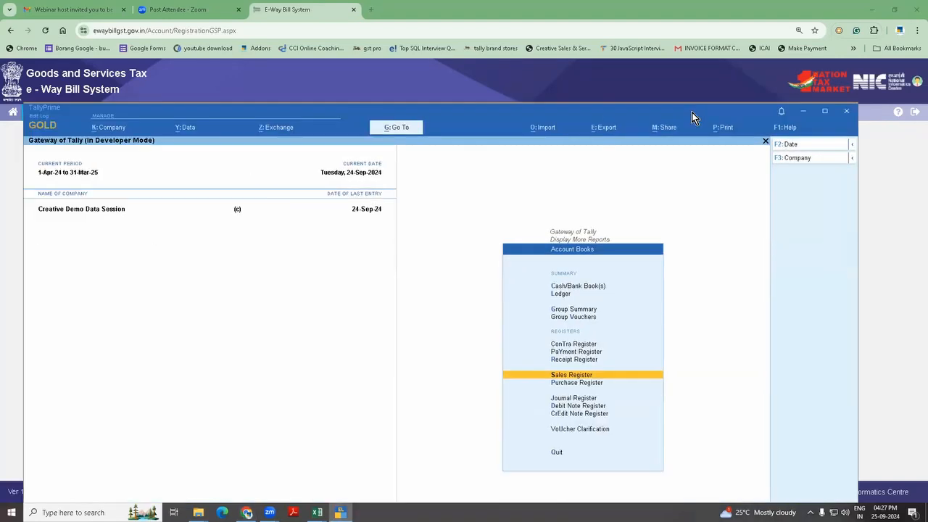
pyautogui.doubleClick(693, 118)
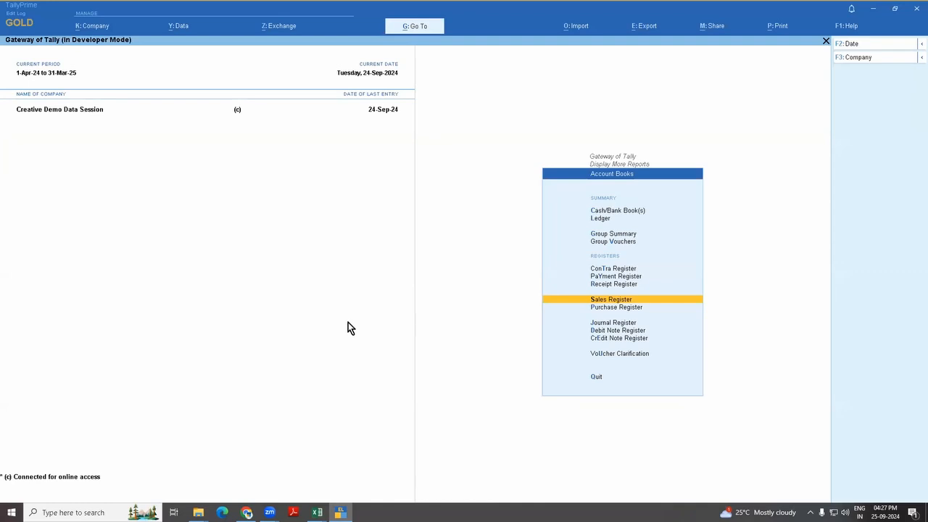
pyautogui.press('Escape')
pyautogui.press('Escape')
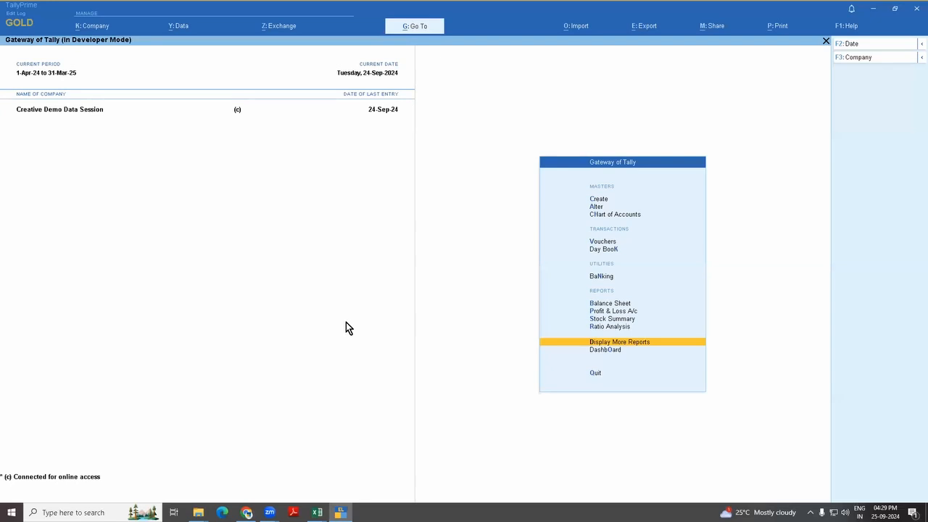
# Look at the Share options and review the features of the Creative Demo Data Session company without changing them.
pyautogui.click(708, 33)
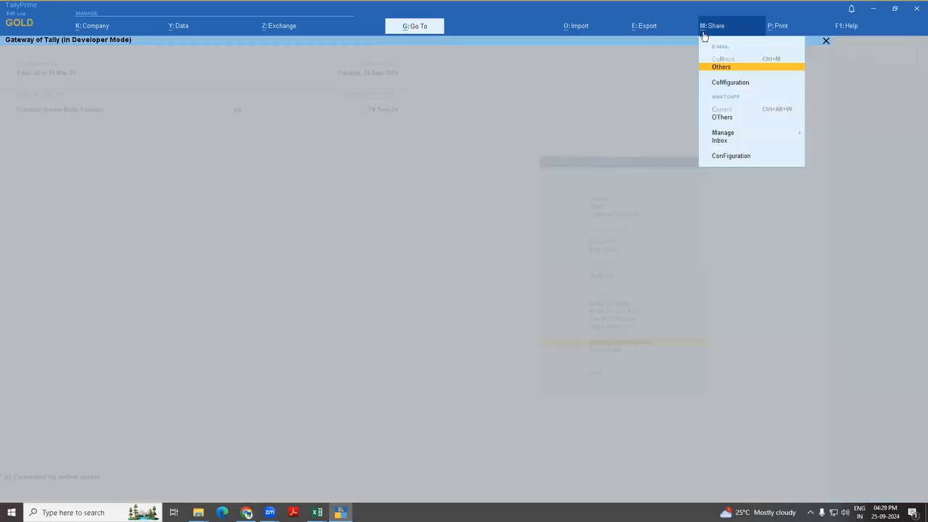
pyautogui.press('Escape')
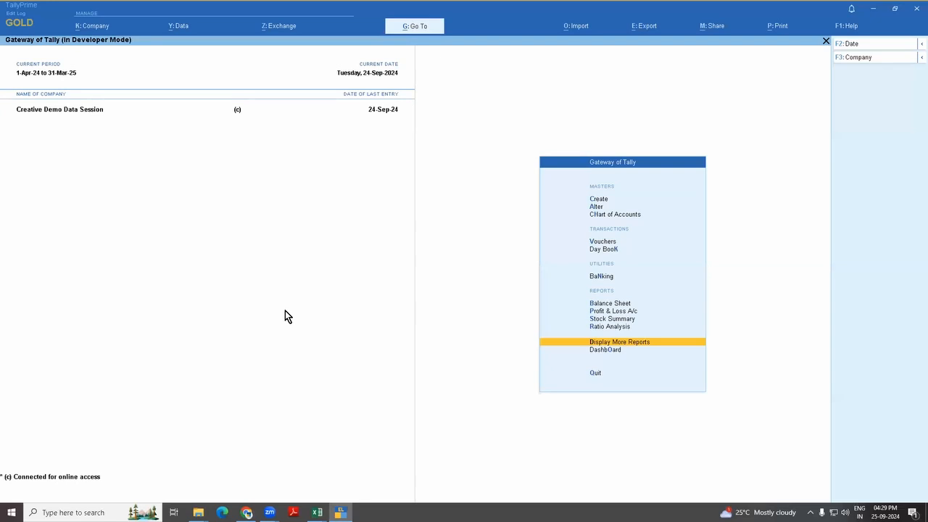
pyautogui.press('F11')
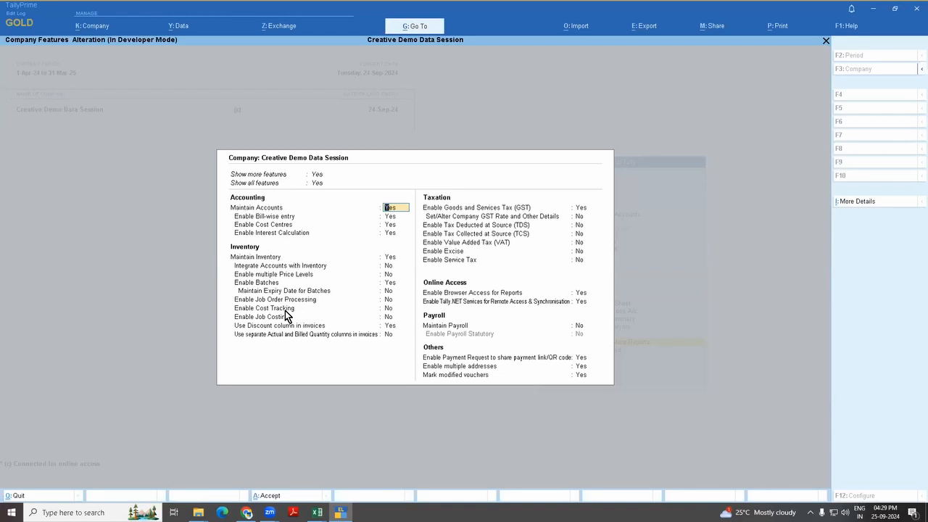
pyautogui.press('Escape')
pyautogui.press('Escape')
pyautogui.press('y')
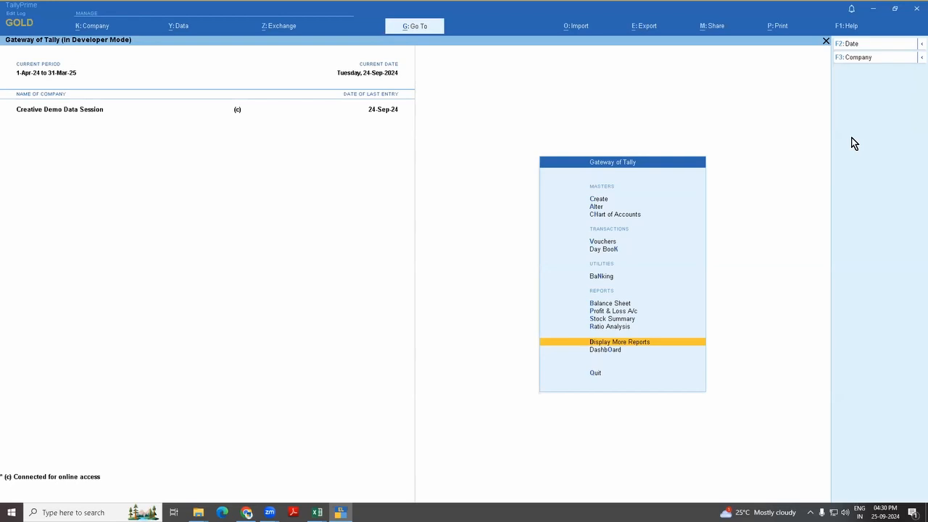
# View the available Statutory Reports under Display More Reports and return to the Gateway of Tally.
pyautogui.press('Return')
pyautogui.press('u')
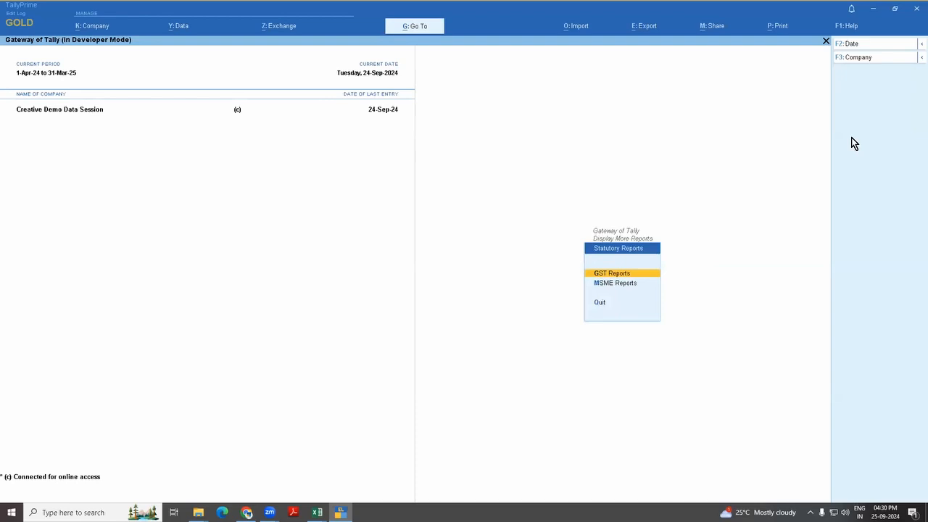
pyautogui.press('Escape')
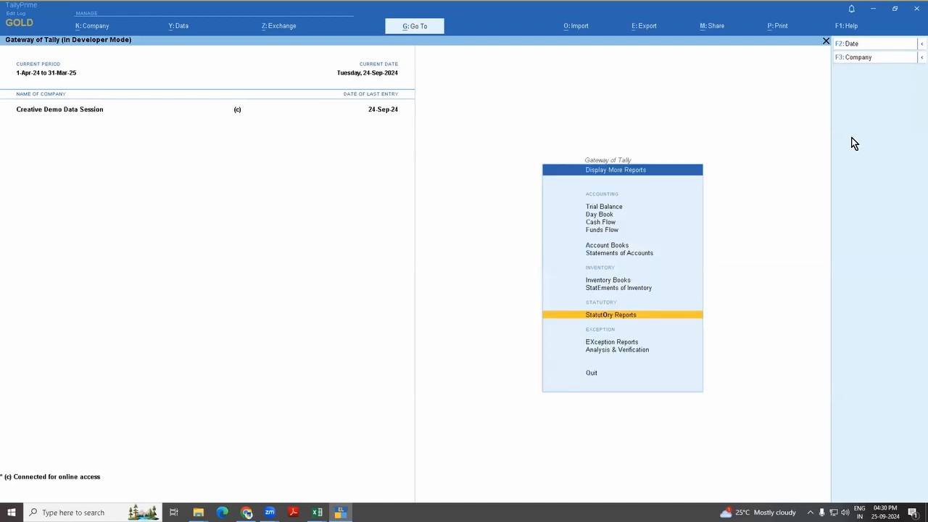
pyautogui.press('Escape')
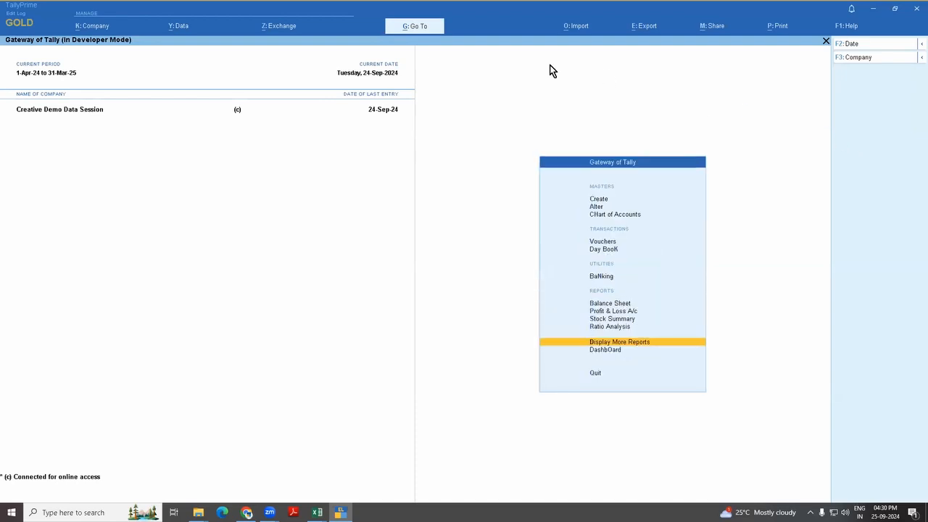
# Examine the saved views listed under Go To, including the predefined Bills Receivable and dashboard views.
pyautogui.hotkey('alt', 'g')
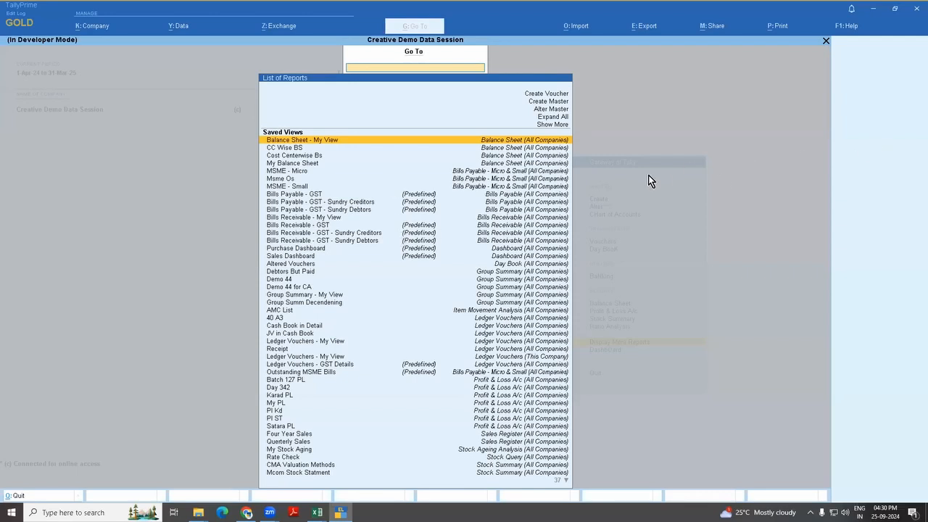
pyautogui.press('Down')
pyautogui.press('Down')
pyautogui.press('Down')
pyautogui.press('Down')
pyautogui.press('Down')
pyautogui.press('Down')
pyautogui.press('Down')
pyautogui.press('Down')
pyautogui.press('Down')
pyautogui.press('Down')
pyautogui.press('Down')
pyautogui.press('Down')
pyautogui.press('Down')
pyautogui.press('Down')
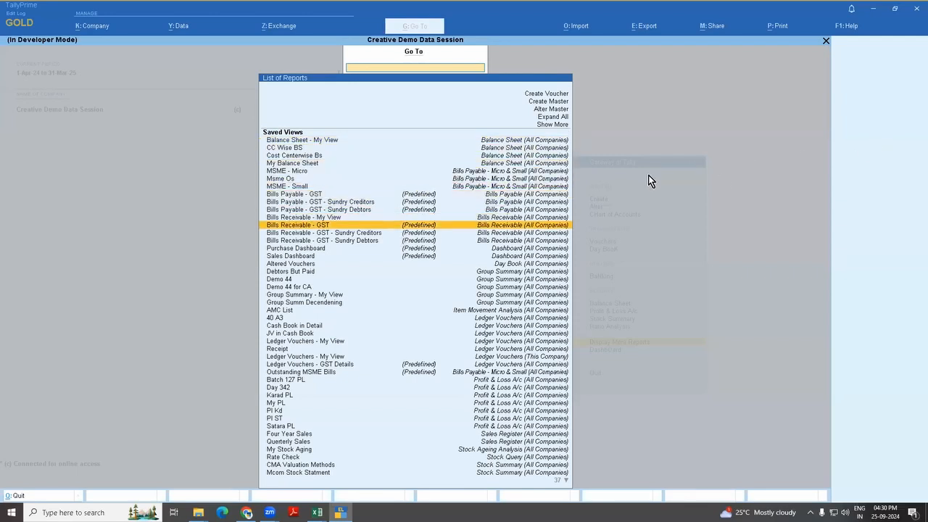
pyautogui.press('Down')
pyautogui.press('Up')
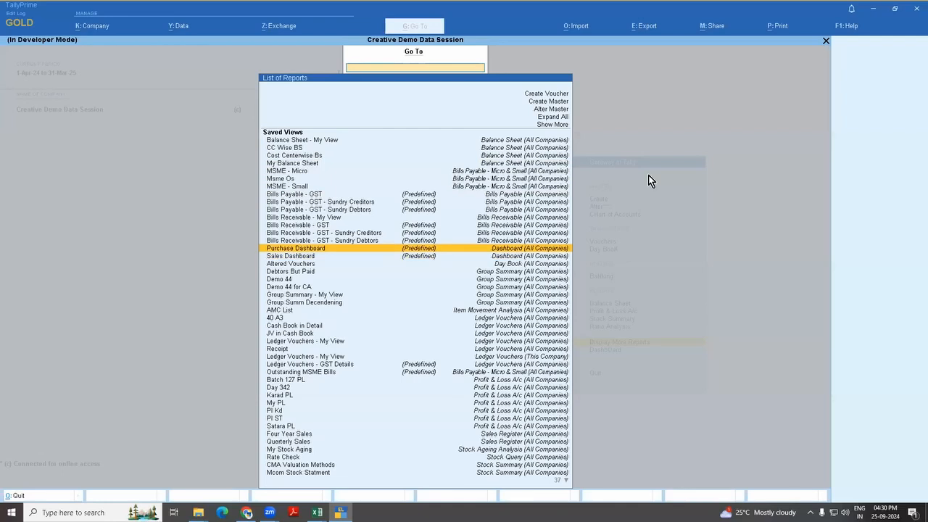
pyautogui.press('Up')
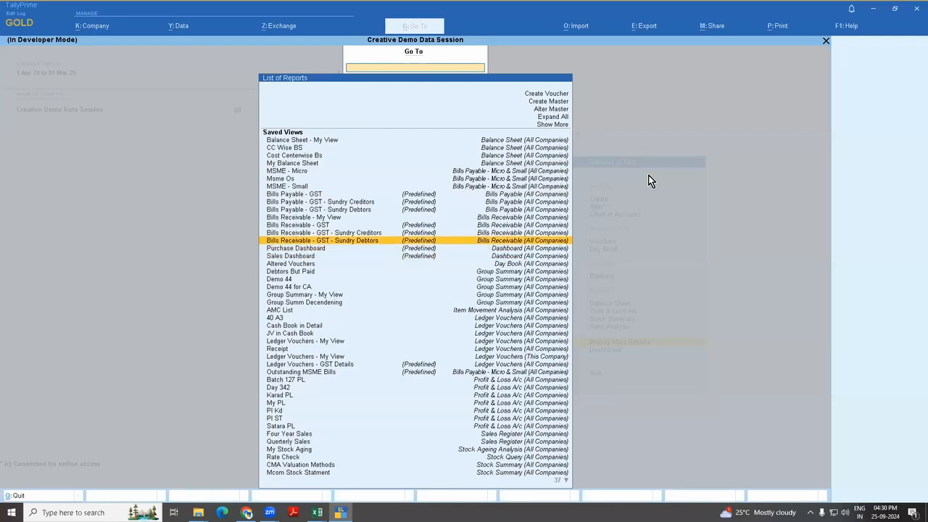
pyautogui.press('Up')
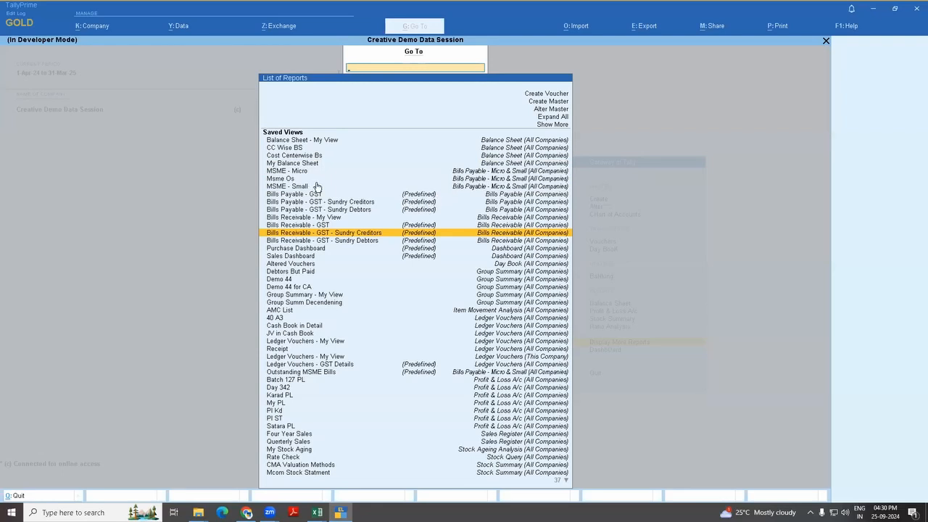
# Look at the saved view Bills Payable - GST - Sundry Creditors, and return to the Gateway of Tally.
pyautogui.press('Up')
pyautogui.press('Up')
pyautogui.press('Up')
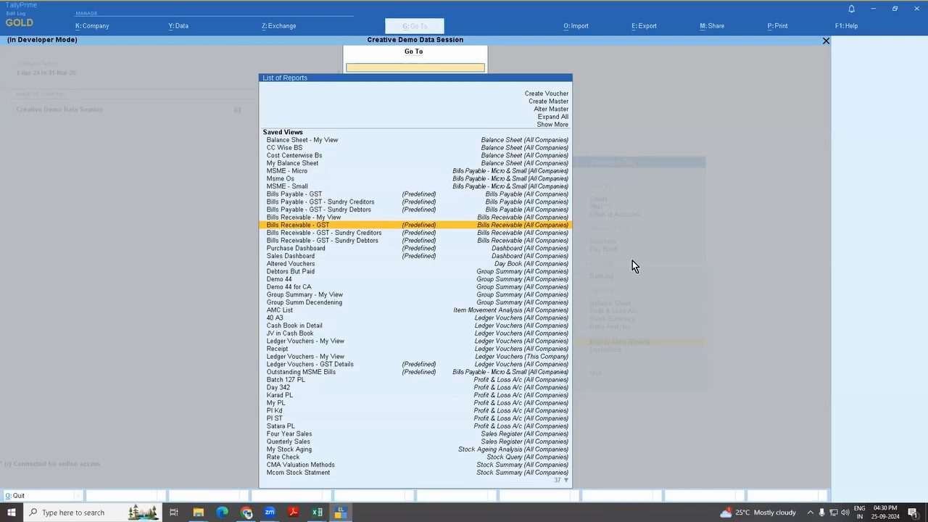
pyautogui.press('Up')
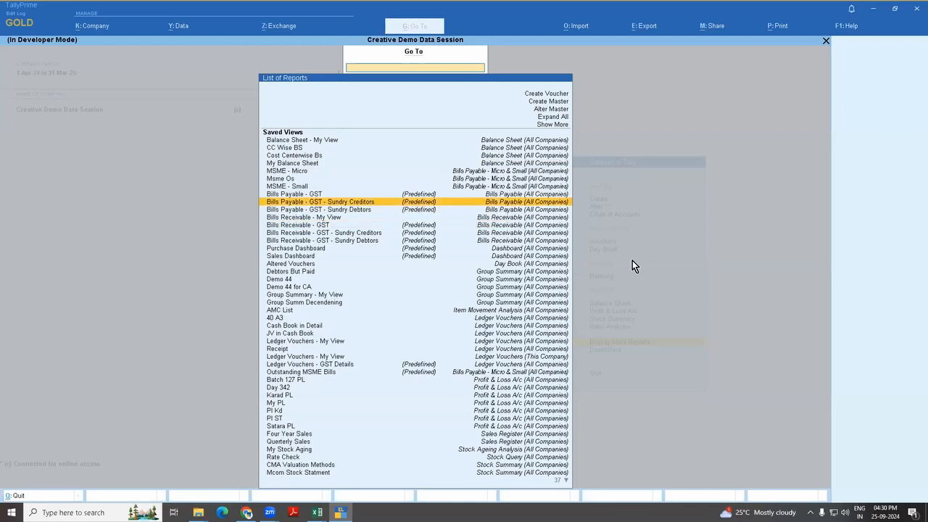
pyautogui.press('Return')
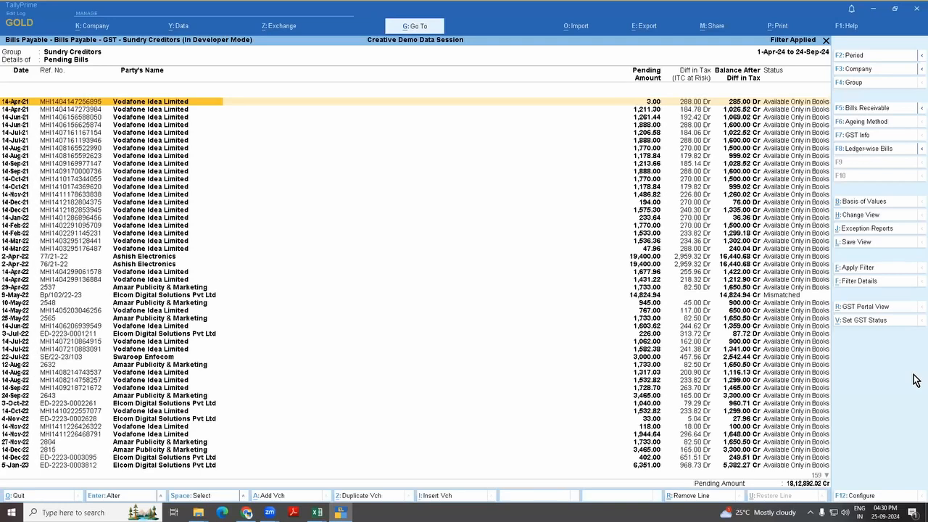
pyautogui.press('Escape')
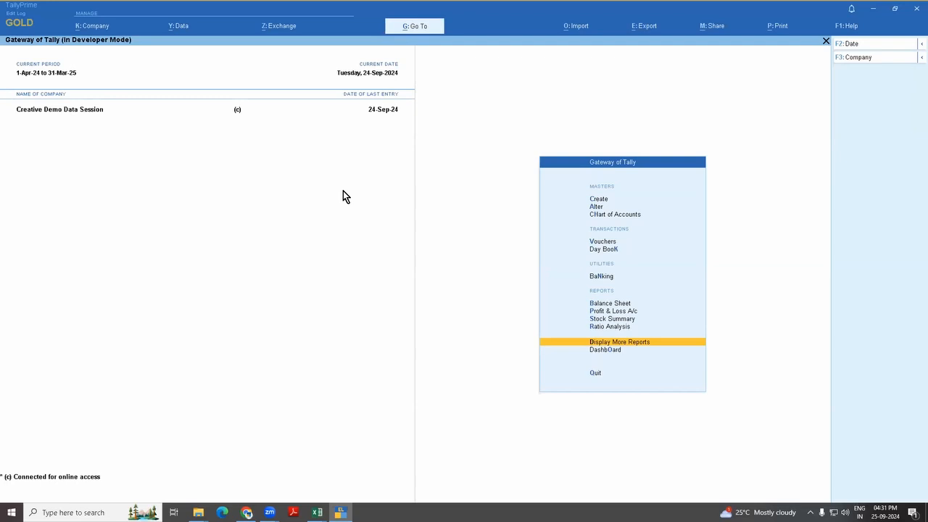
# Start altering a voucher type master and filter the voucher types by "Sa".
pyautogui.press('a')
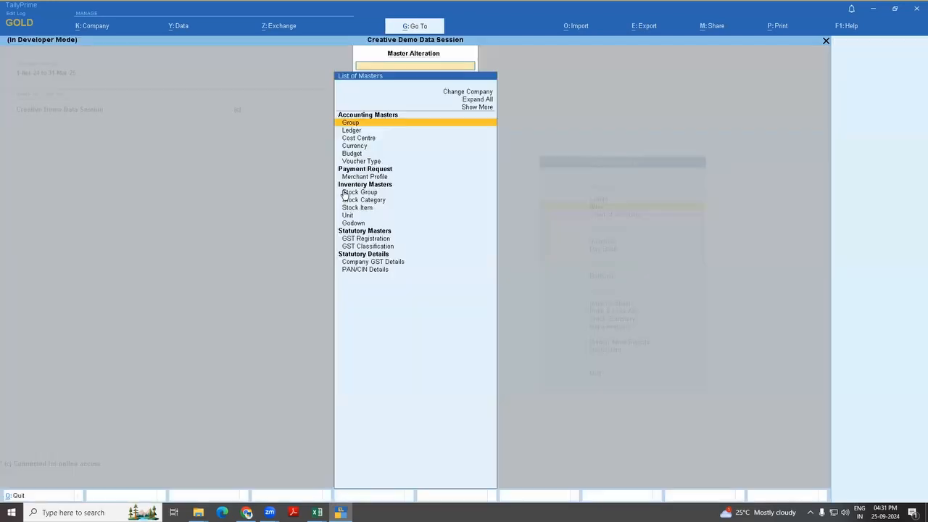
pyautogui.press('Down')
pyautogui.press('Down')
pyautogui.press('Down')
pyautogui.press('Down')
pyautogui.press('Down')
pyautogui.press('Return')
pyautogui.write('Sa')
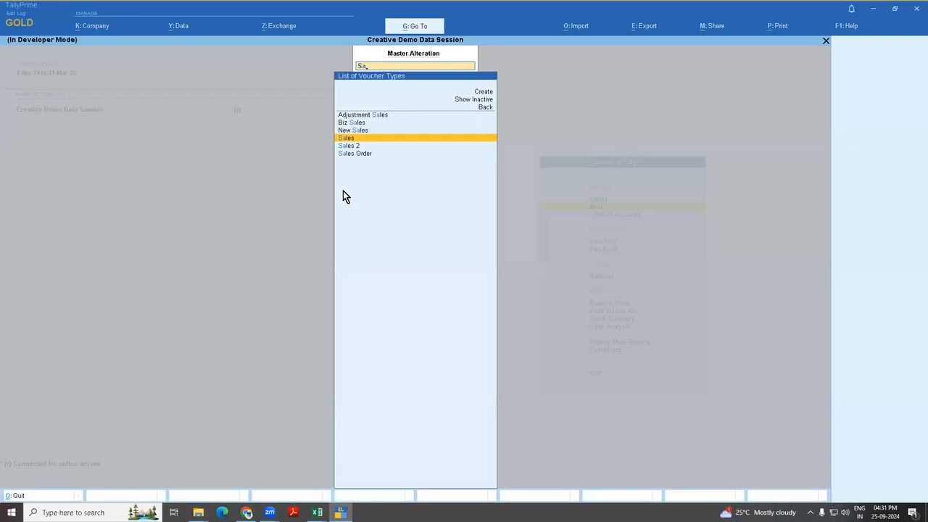
# Look through the sales voucher types and open New Sales for alteration.
pyautogui.press('Down')
pyautogui.press('Up')
pyautogui.press('Up')
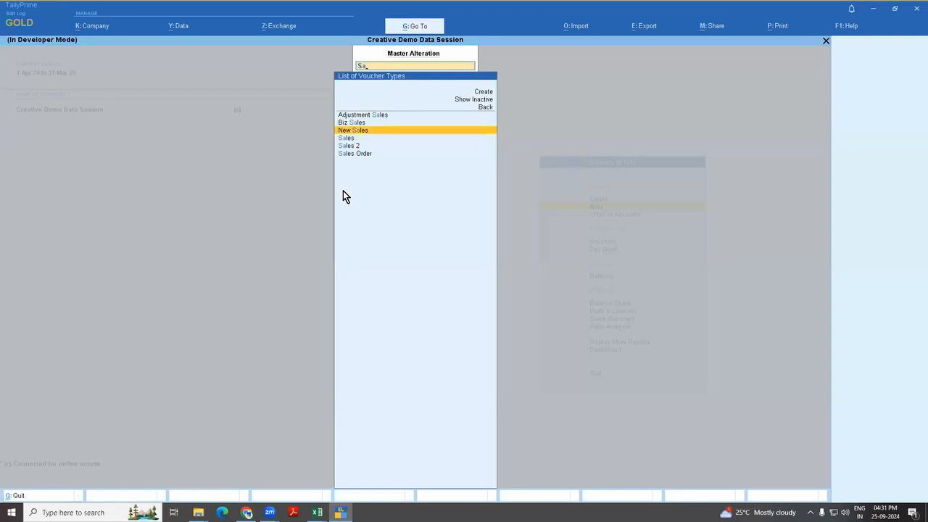
pyautogui.press('Up')
pyautogui.press('Up')
pyautogui.press('Down')
pyautogui.press('Down')
pyautogui.press('Down')
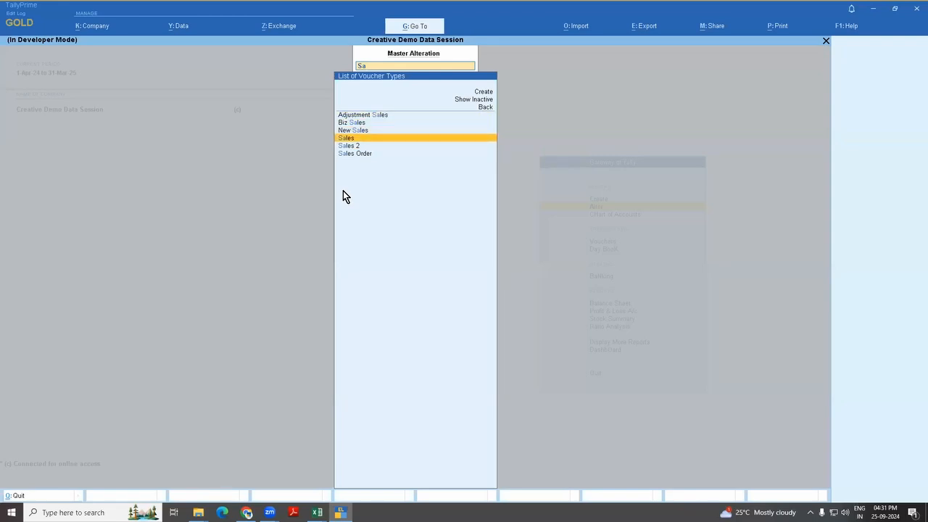
pyautogui.press('Up')
pyautogui.press('Return')
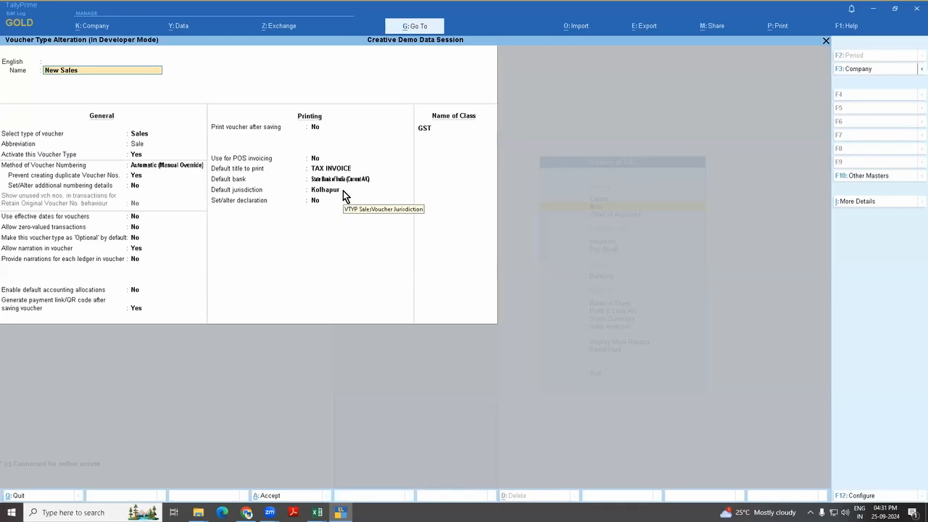
# Review the numbering methods and duplicate-number prevention of the New Sales voucher type, and leave without saving.
pyautogui.click(148, 166)
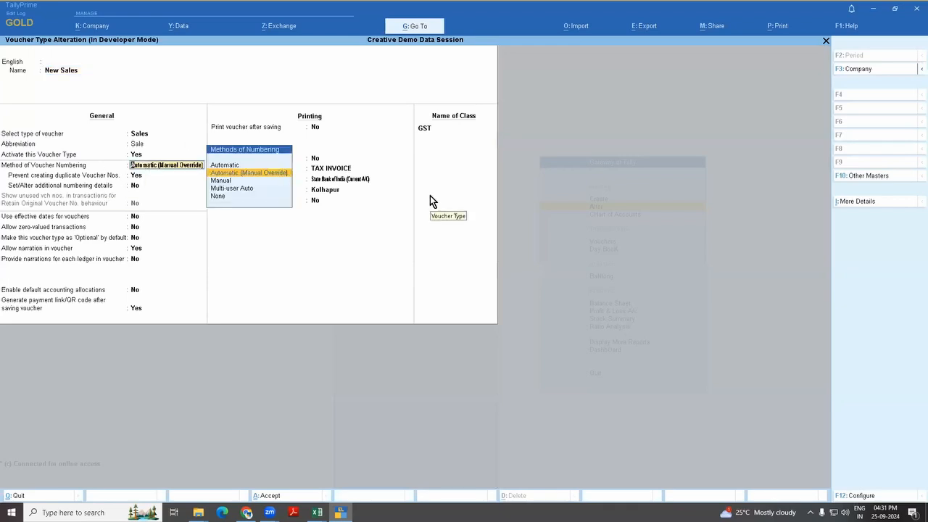
pyautogui.press('Return')
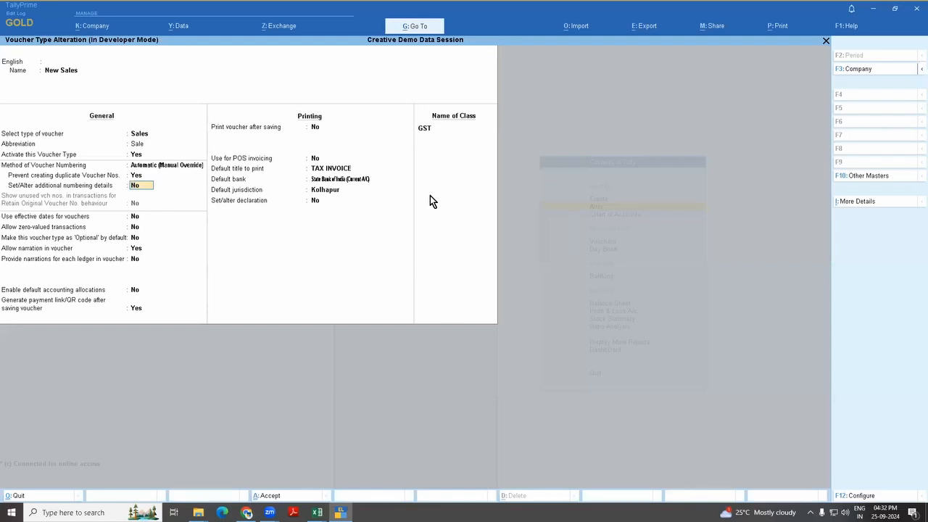
pyautogui.press('Escape')
pyautogui.press('y')
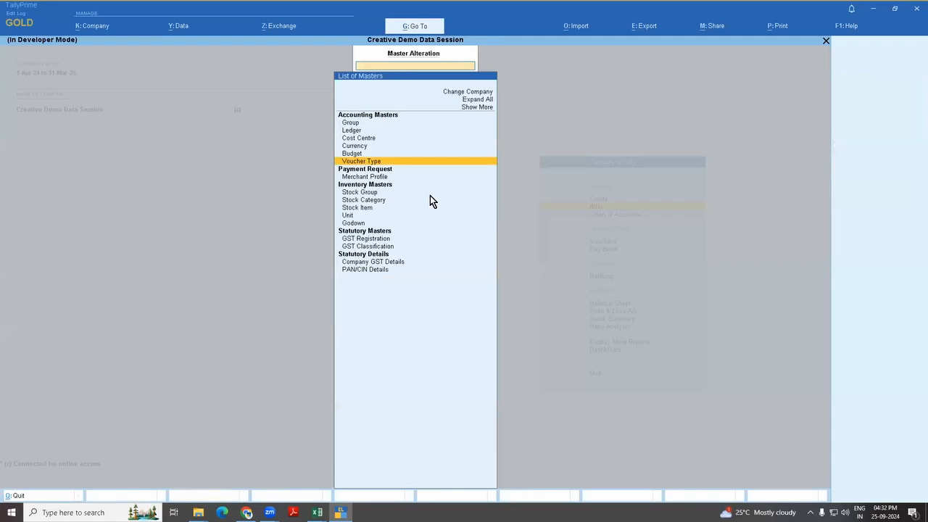
pyautogui.press('Escape')
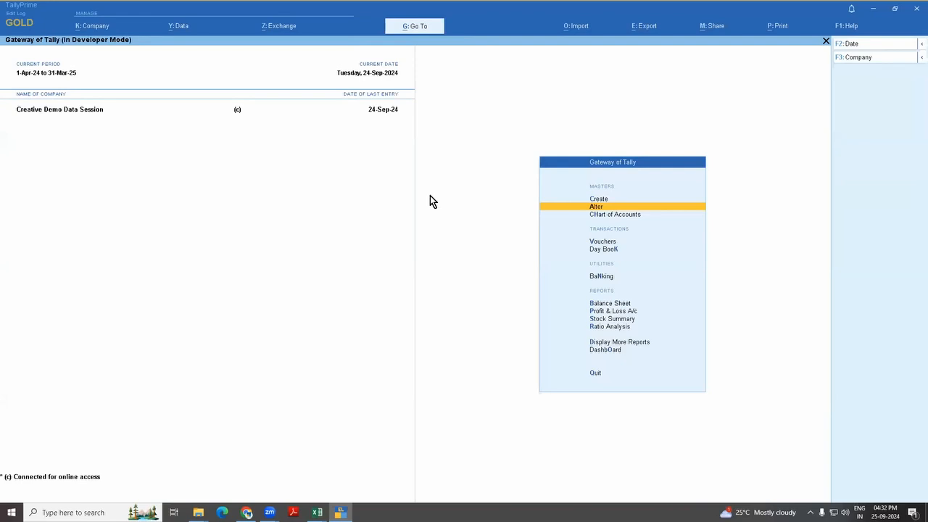
# Set the current period to 1-4-2023 through 31-3-2024.
pyautogui.hotkey('alt', 'F2')
pyautogui.write('1.4.23')
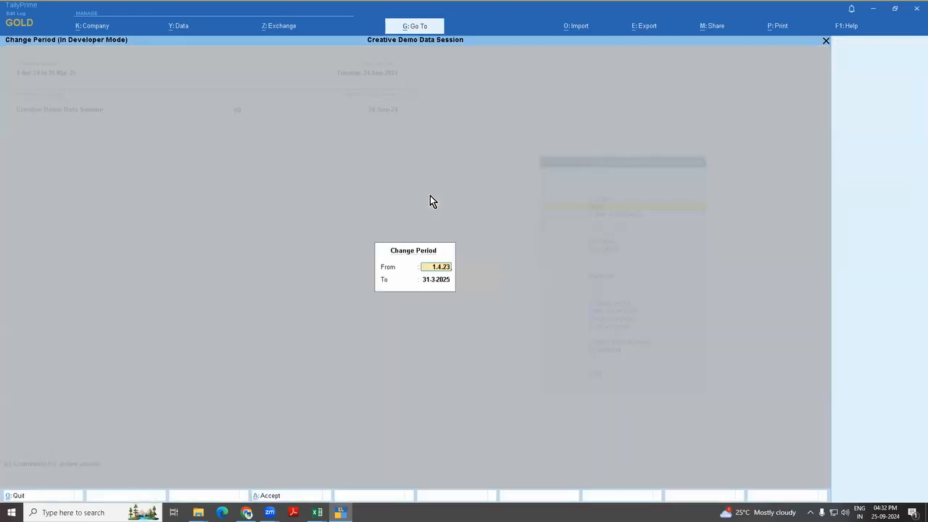
pyautogui.press('Return')
pyautogui.write('31.3.24')
pyautogui.press('Return')
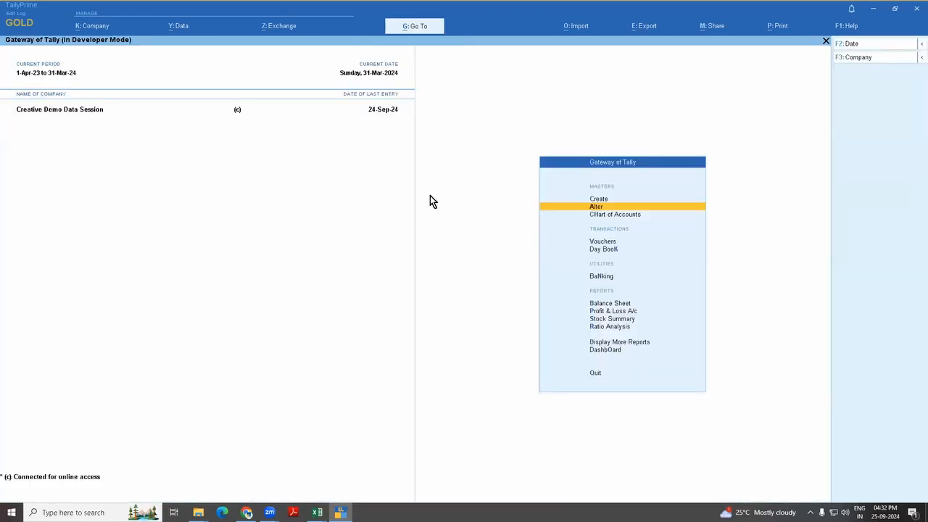
# Start a New Sales voucher, set its date to 25-Sep-23, and quit it without saving.
pyautogui.press('v')
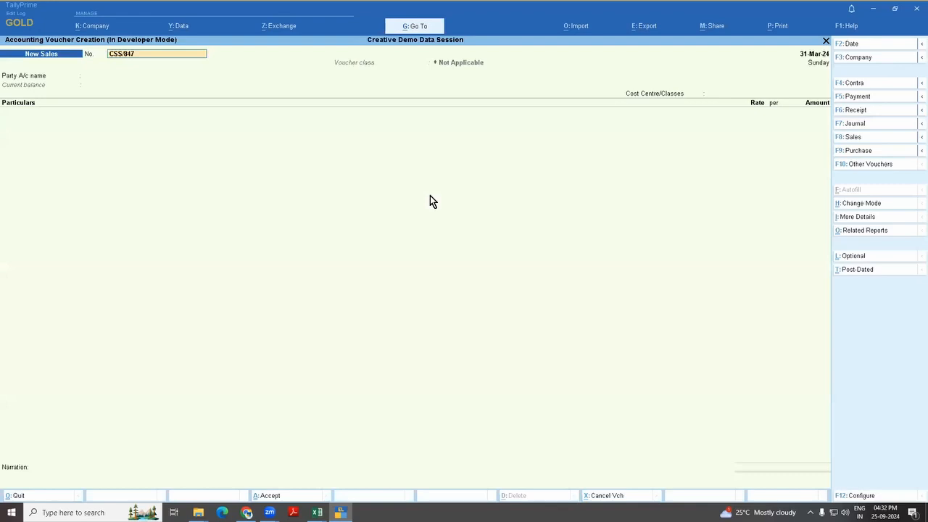
pyautogui.press('F2')
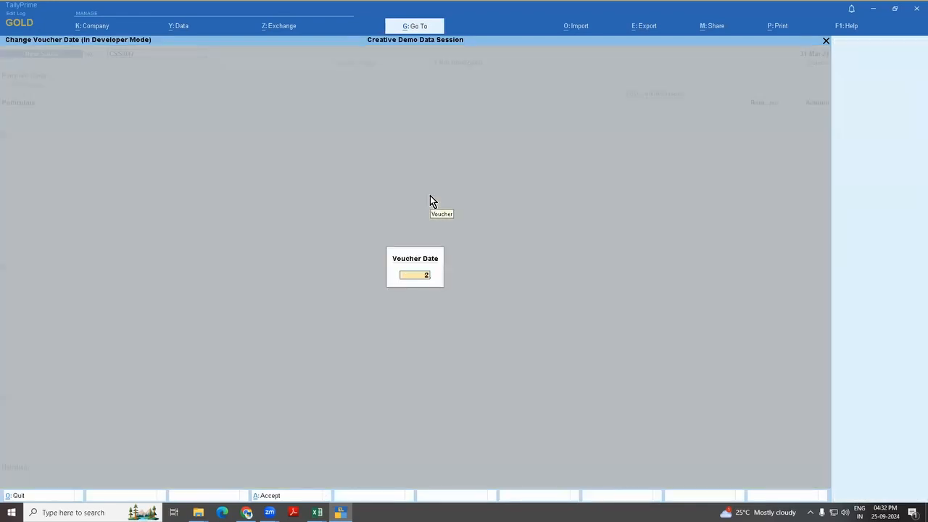
pyautogui.write('25.9')
pyautogui.press('Return')
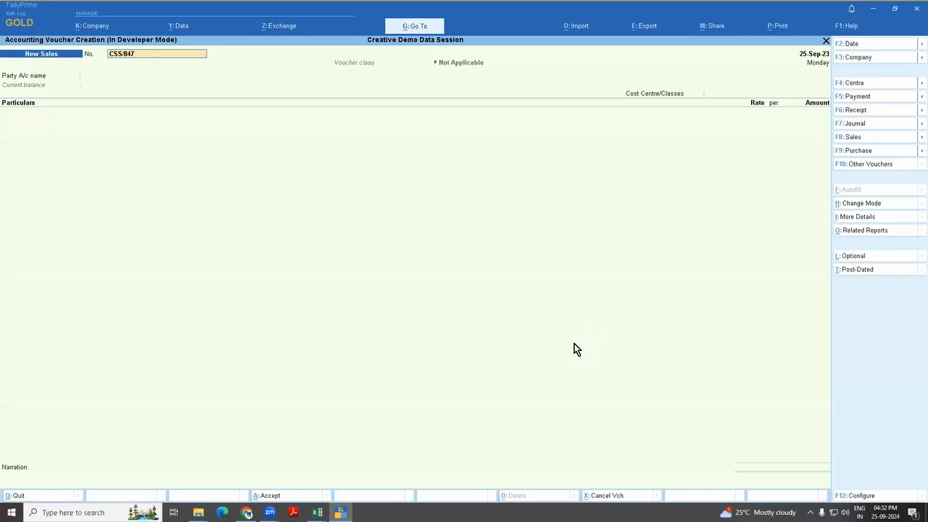
pyautogui.press('BackSpace')
pyautogui.press('Escape')
pyautogui.press('Return')
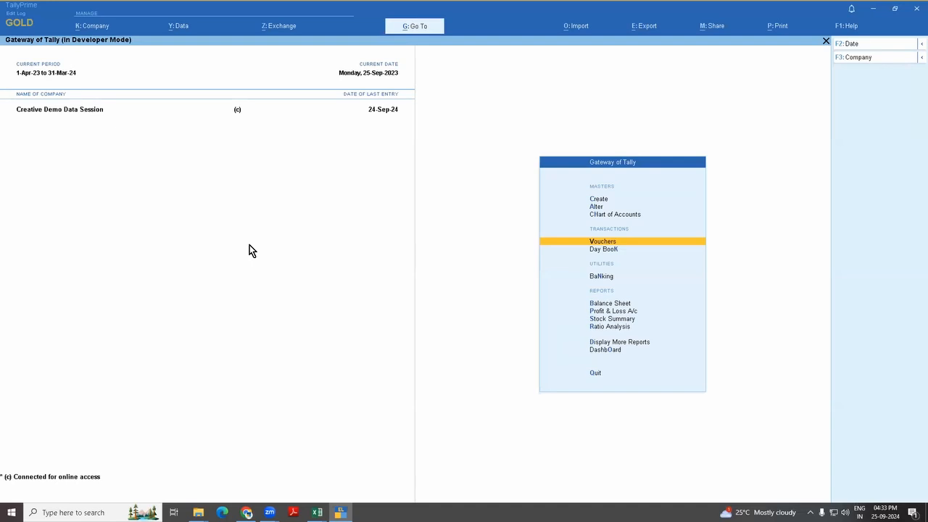
# Set the current period to 1-4-2024 through 31-3-2025.
pyautogui.hotkey('alt', 'F2')
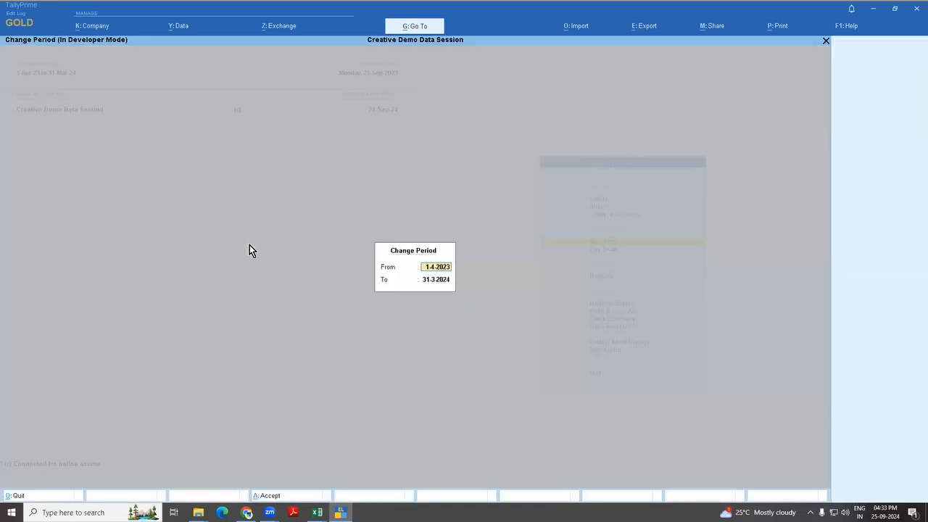
pyautogui.write('1.4.24')
pyautogui.press('Return')
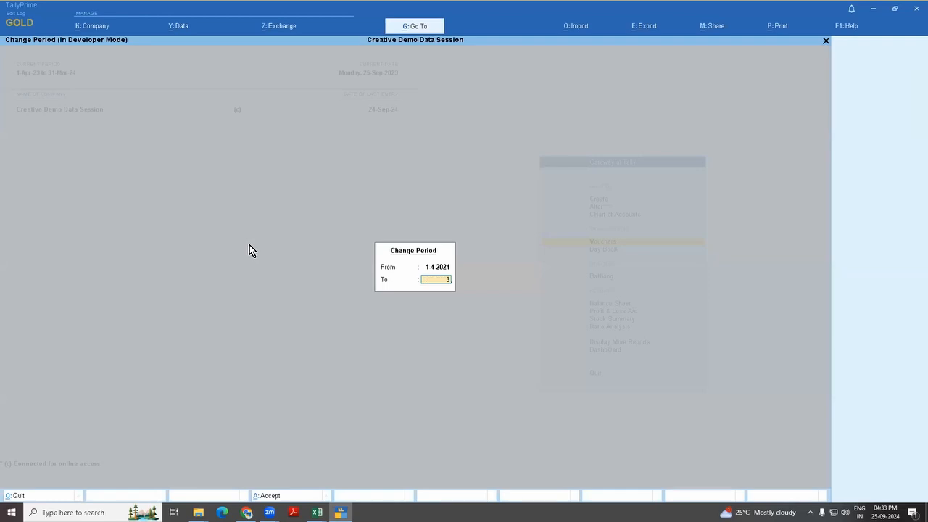
pyautogui.write('31.3.25')
pyautogui.press('Return')
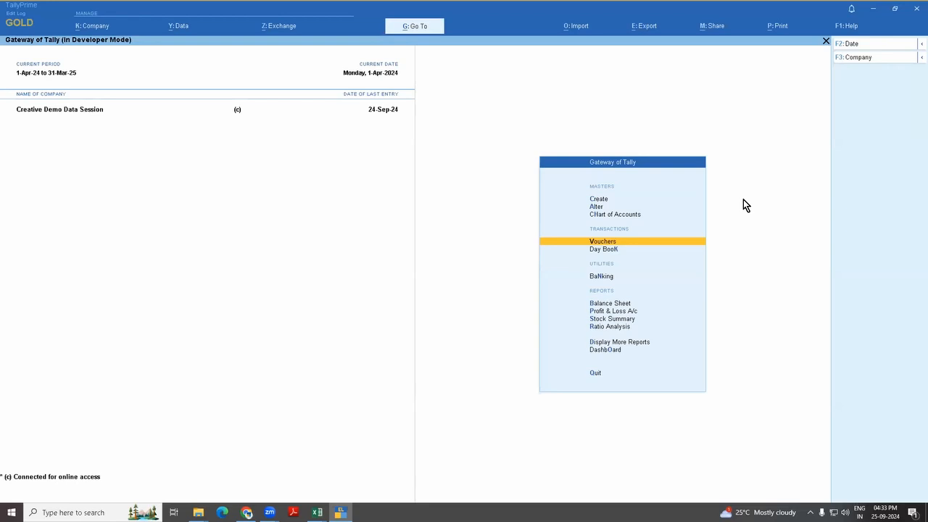
# View the Enable Stripe View option in the Day Book configuration and return to the Gateway of Tally.
pyautogui.press('d')
pyautogui.press('d')
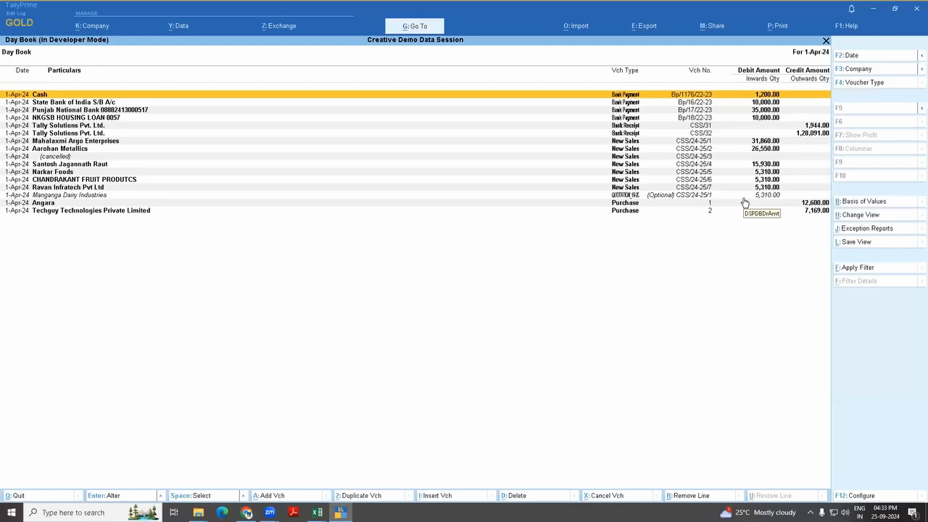
pyautogui.press('F12')
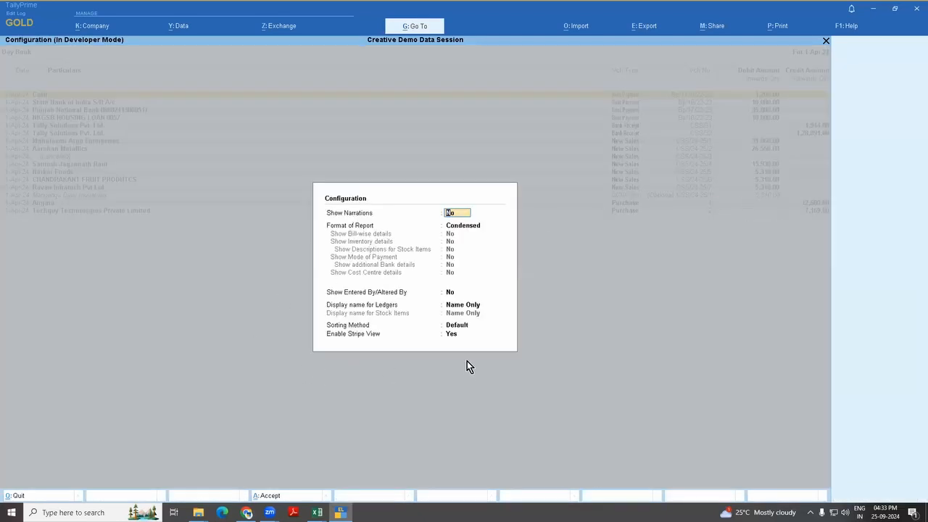
pyautogui.click(449, 334)
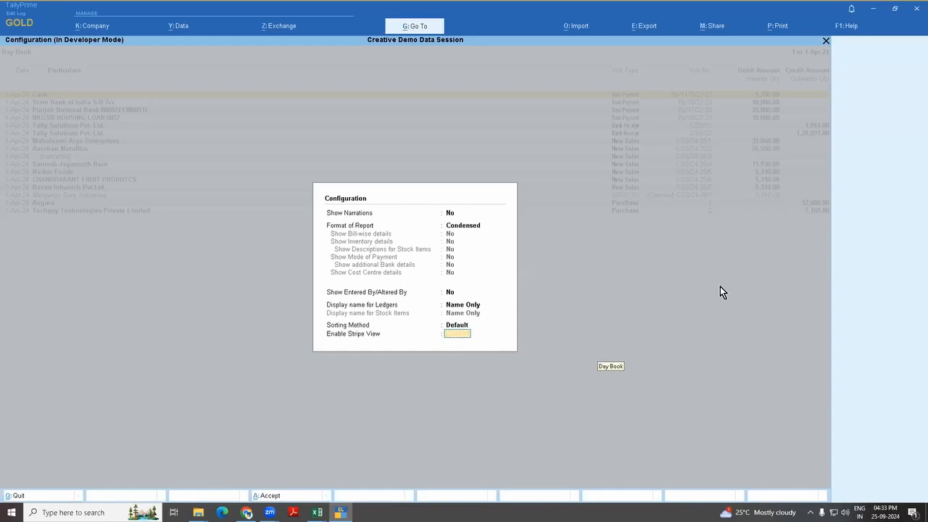
pyautogui.press('Return')
pyautogui.press('Escape')
pyautogui.press('Escape')
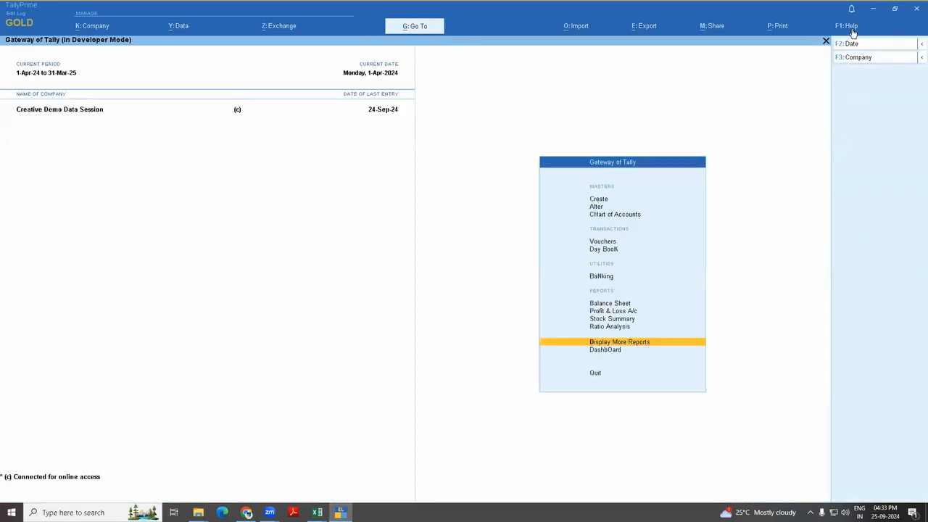
# Open the application's Display Settings and go to the stripe view options under Application.
pyautogui.click(852, 27)
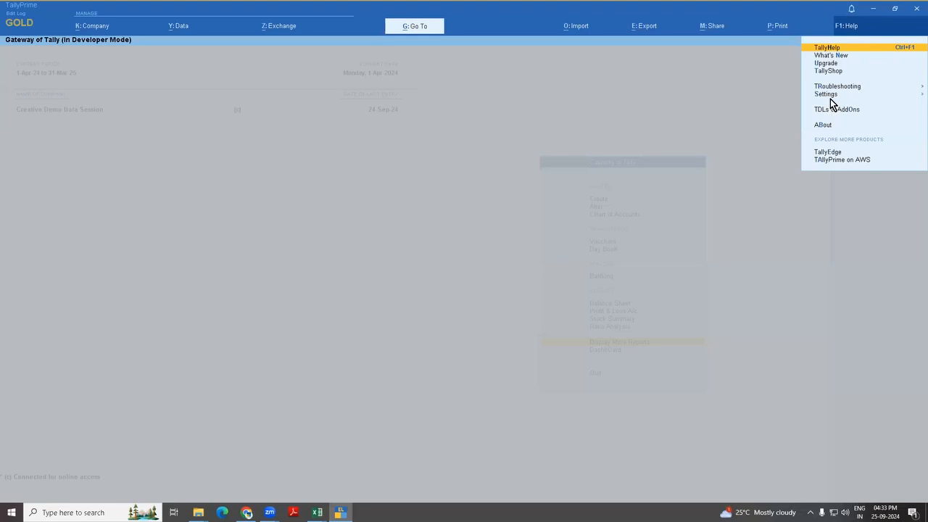
pyautogui.click(831, 95)
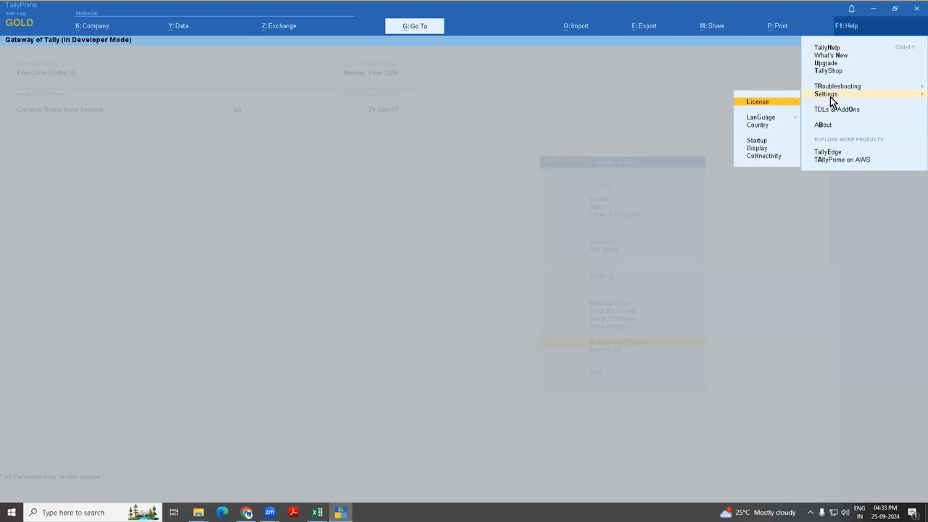
pyautogui.click(757, 148)
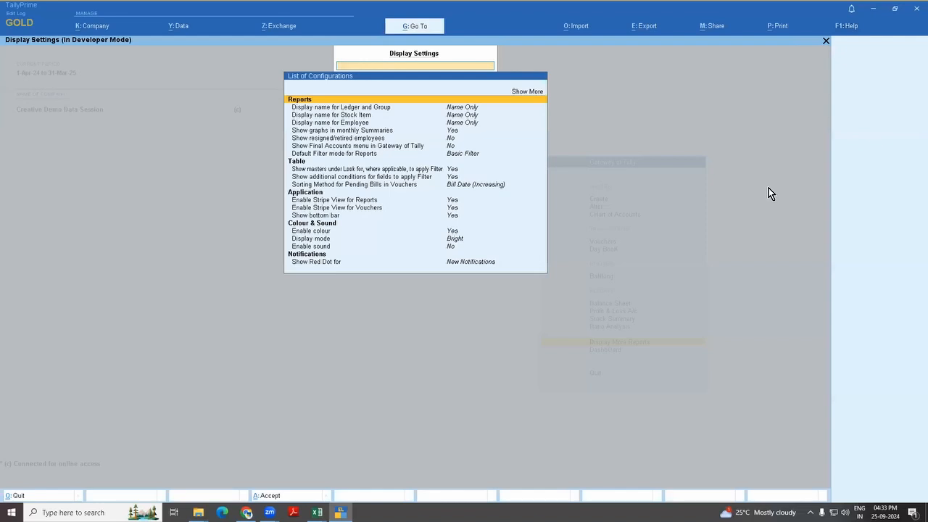
pyautogui.press('Down')
pyautogui.press('Down')
pyautogui.press('Down')
pyautogui.press('Down')
pyautogui.press('Down')
pyautogui.press('Down')
pyautogui.press('Down')
pyautogui.press('Down')
pyautogui.press('Down')
pyautogui.press('Down')
pyautogui.press('Down')
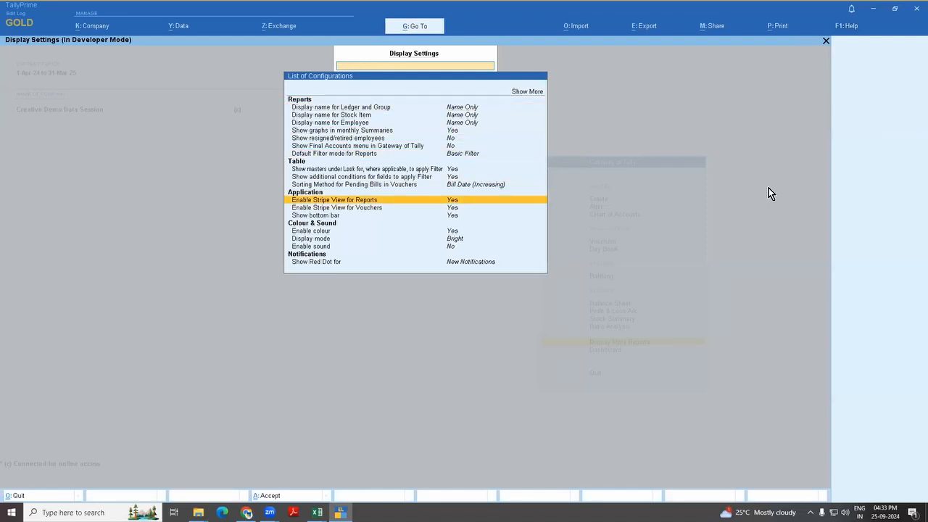
pyautogui.press('Up')
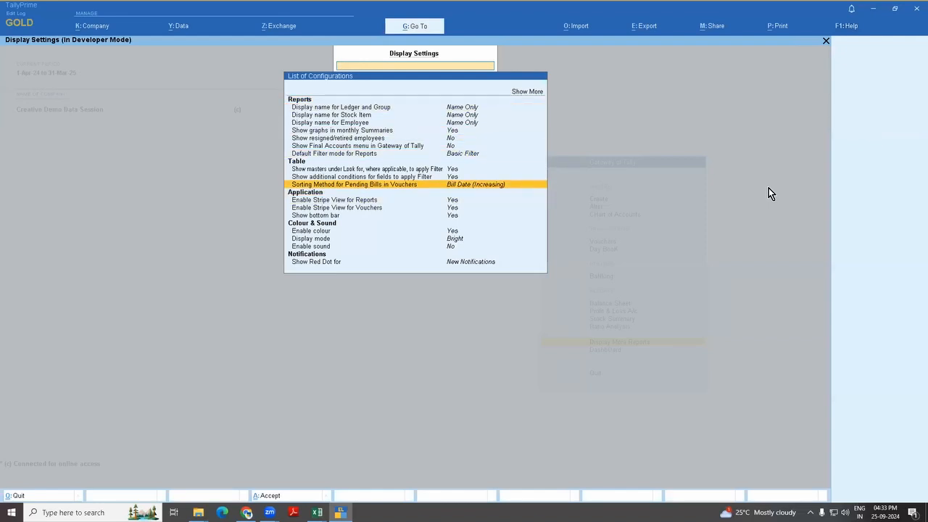
# Search the display settings for "Strip", review the stripe view options for reports and vouchers, and quit without changing them.
pyautogui.write('Strip')
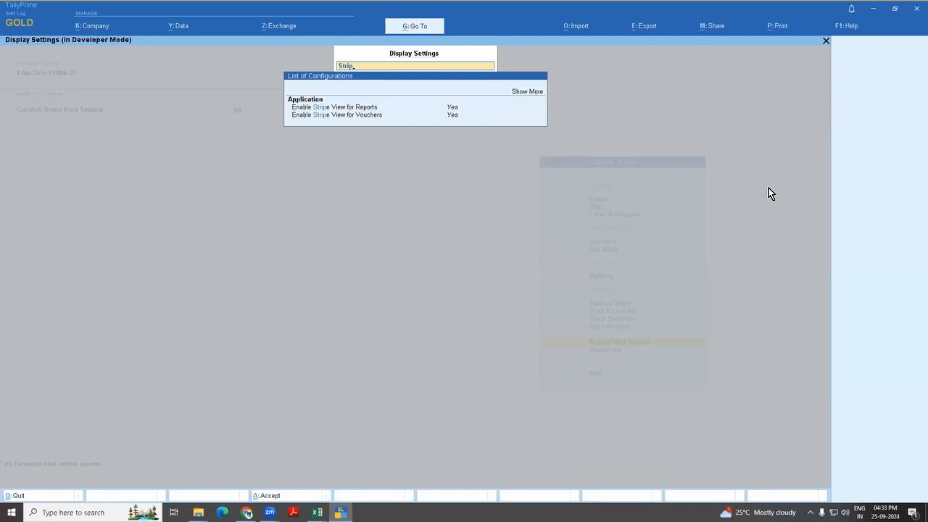
pyautogui.press('Down')
pyautogui.press('Down')
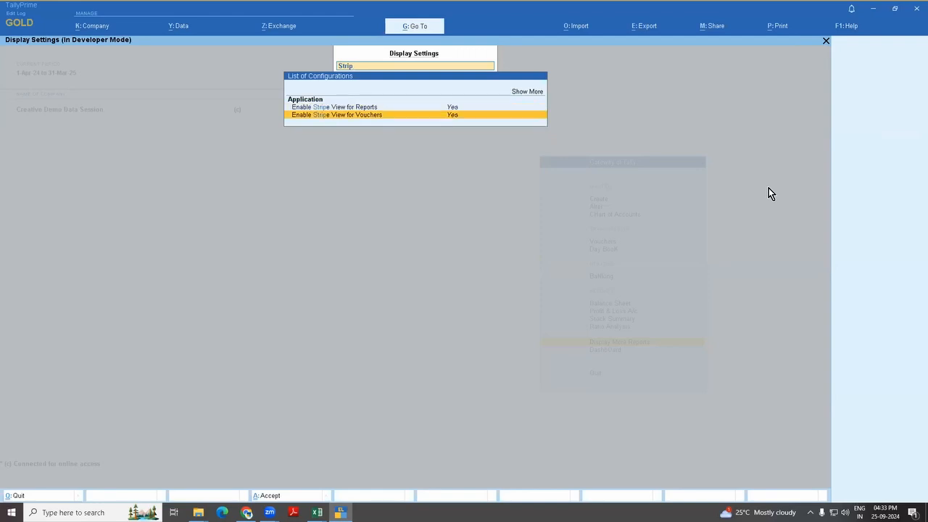
pyautogui.press('Up')
pyautogui.press('Down')
pyautogui.press('Up')
pyautogui.press('Down')
pyautogui.press('Up')
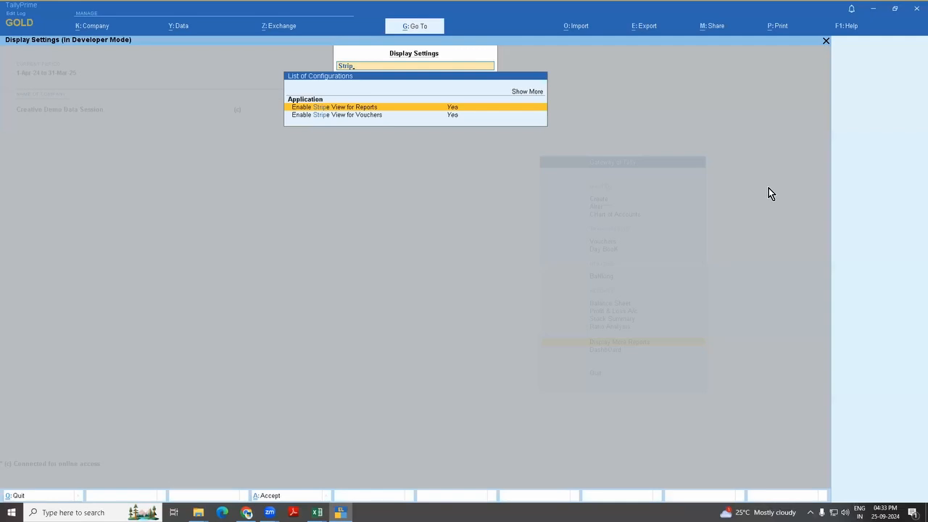
pyautogui.press('BackSpace')
pyautogui.press('BackSpace')
pyautogui.press('BackSpace')
pyautogui.press('BackSpace')
pyautogui.press('BackSpace')
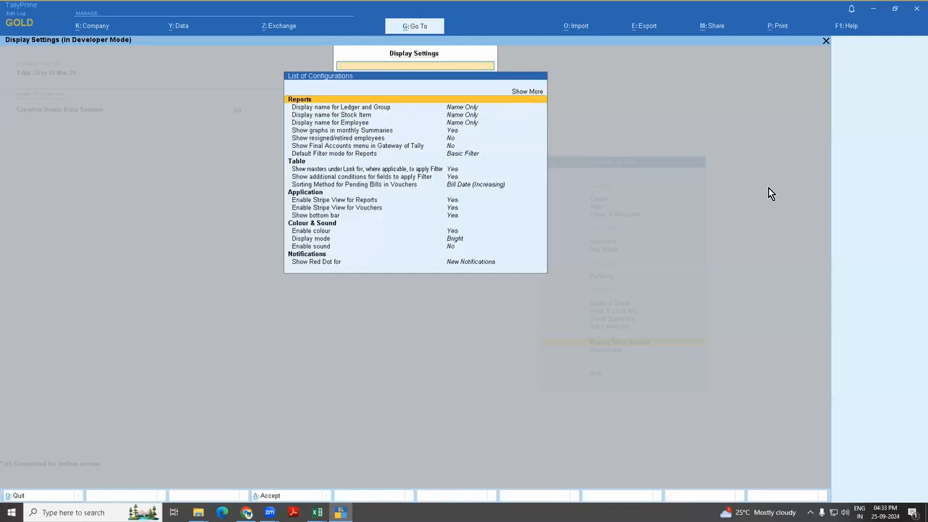
pyautogui.press('Escape')
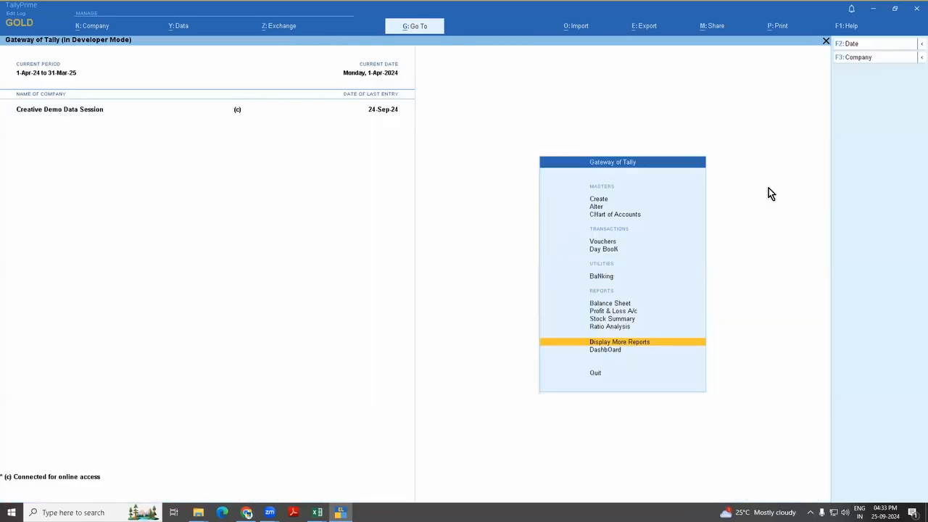
pyautogui.click(852, 35)
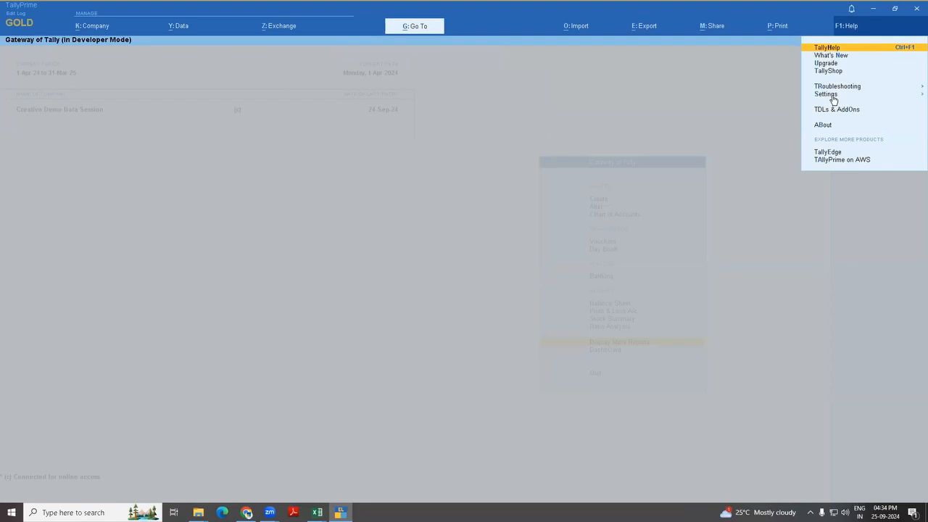
pyautogui.press('Escape')
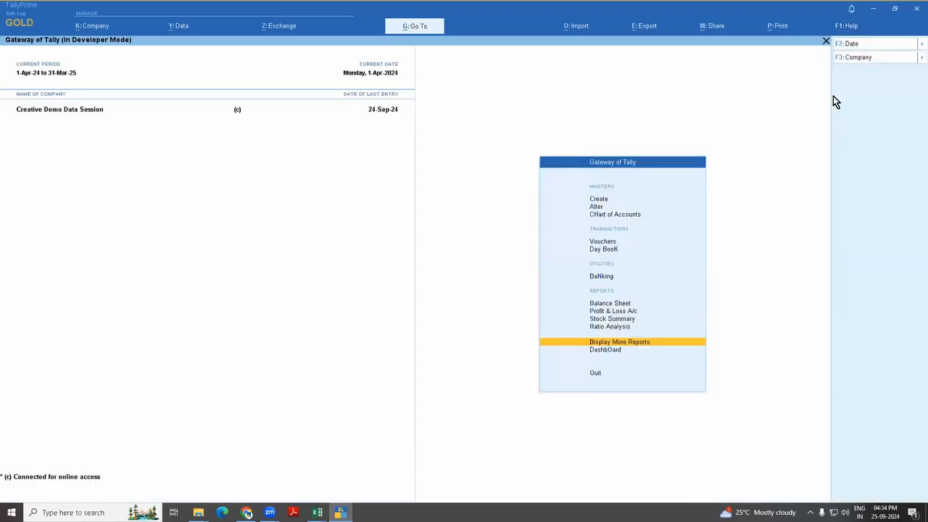
# Open Update Party MSME Details from the MSME statutory reports, view its group selection, and return to the Gateway of Tally.
pyautogui.press('Return')
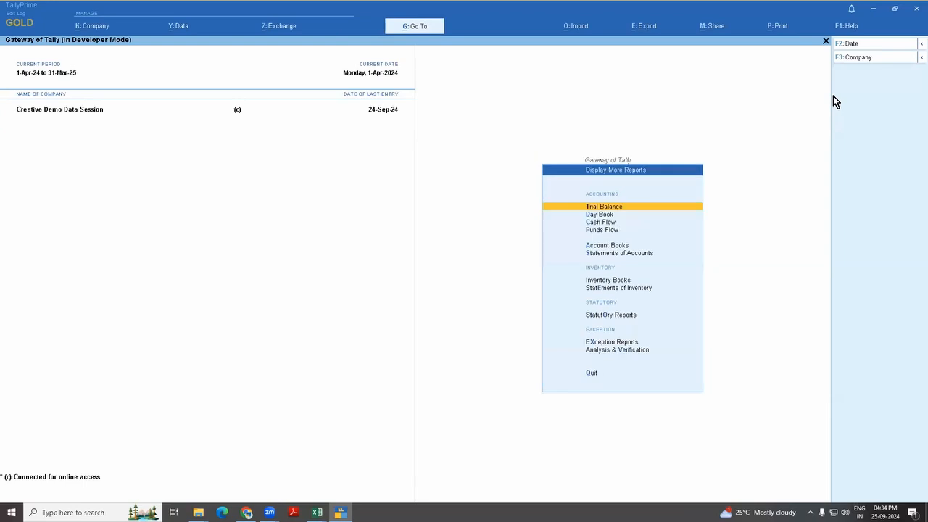
pyautogui.press('o')
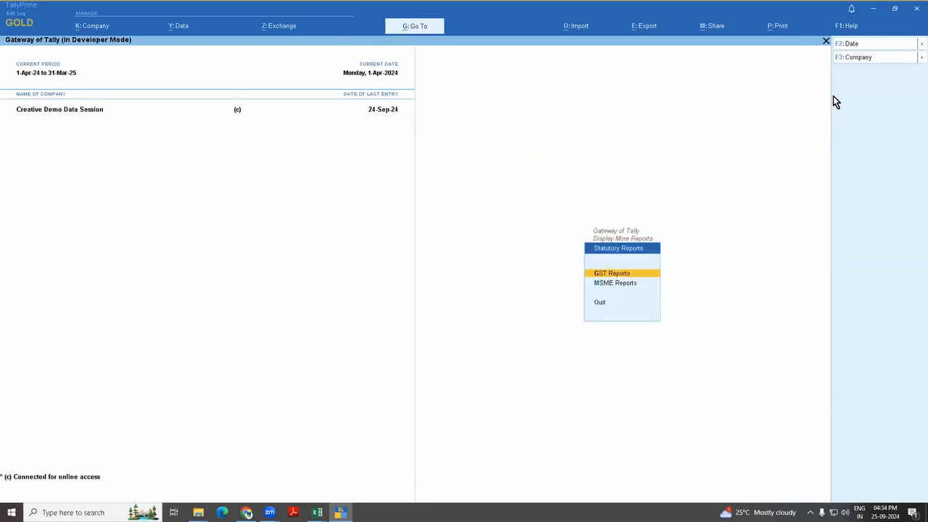
pyautogui.press('Down')
pyautogui.press('Return')
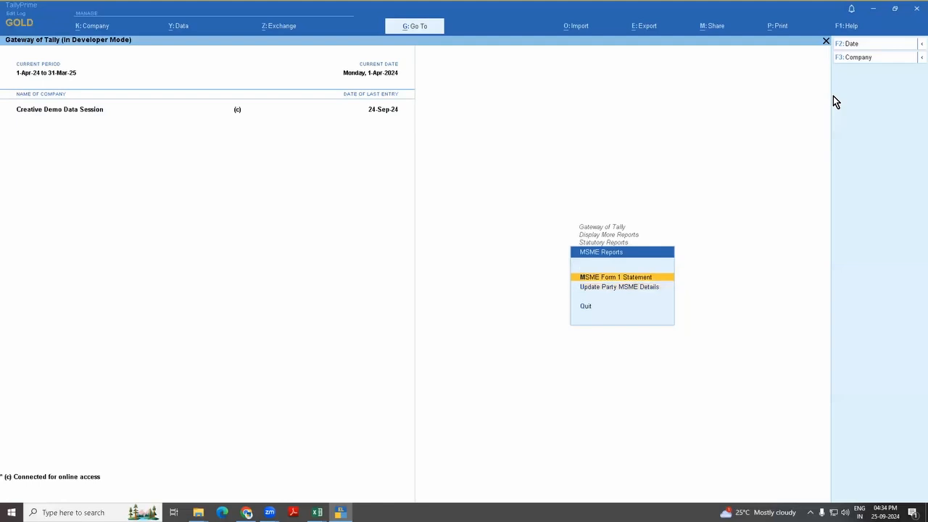
pyautogui.press('Down')
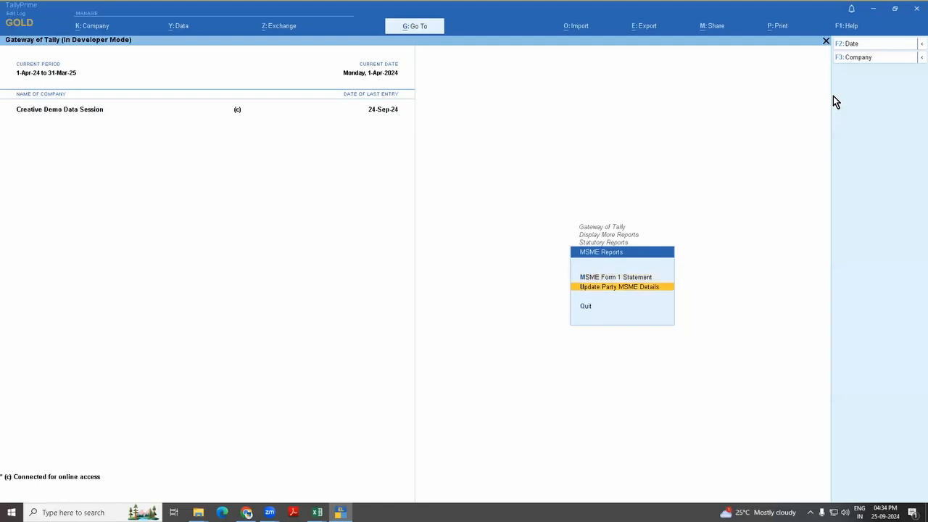
pyautogui.press('Return')
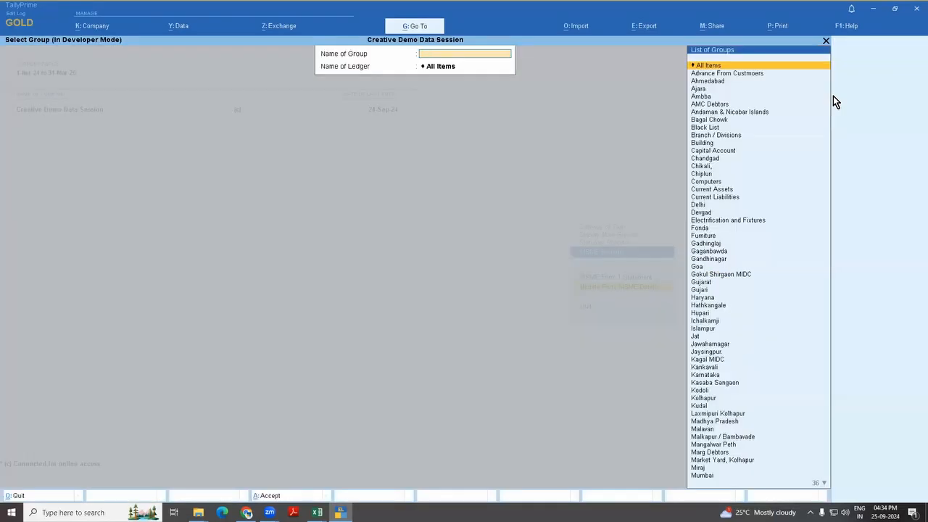
pyautogui.press('Escape')
pyautogui.press('Escape')
pyautogui.press('Escape')
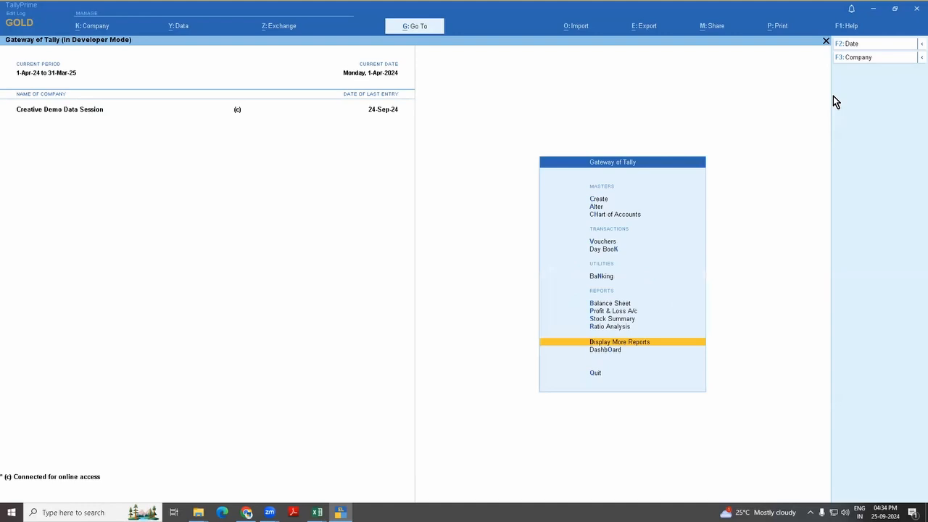
# Open the Bills Payable report from the outstandings in Statements of Accounts.
pyautogui.press('Return')
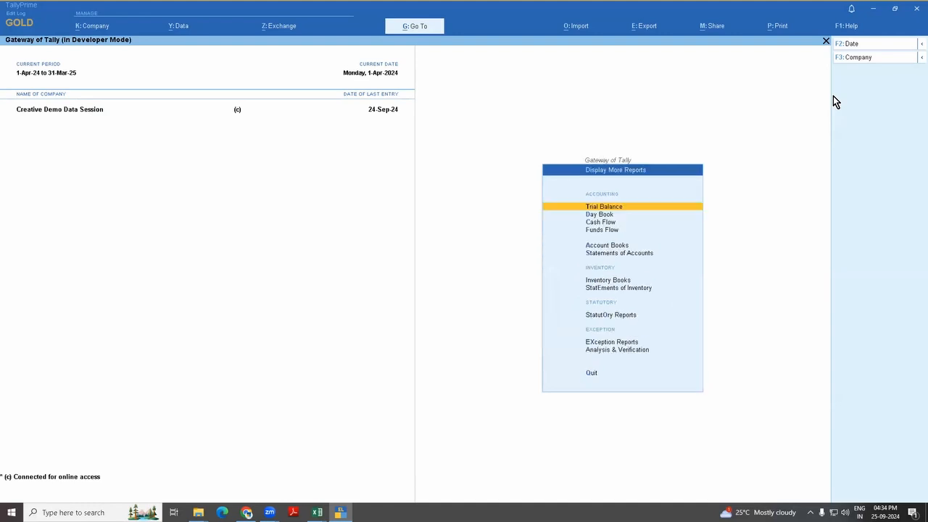
pyautogui.press('s')
pyautogui.press('Return')
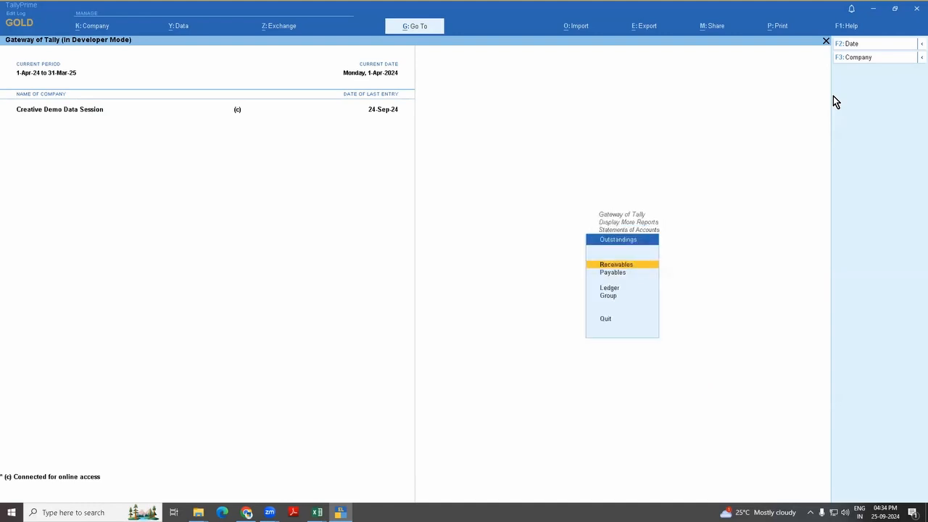
pyautogui.press('Down')
pyautogui.press('Return')
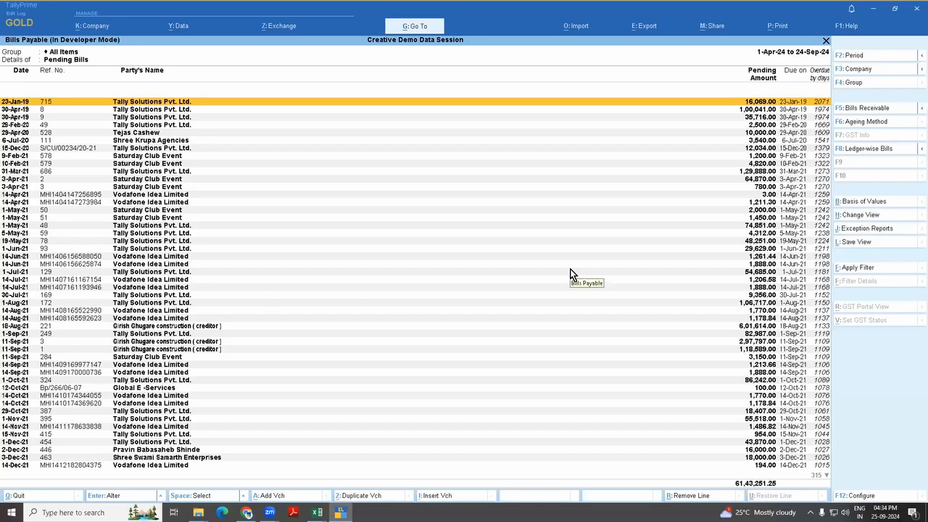
# Review the MSME enterprise type, overdue days and grouping options in the Bills Payable configuration, and return to the Gateway of Tally.
pyautogui.press('F12')
pyautogui.press('Down')
pyautogui.press('Down')
pyautogui.press('Down')
pyautogui.press('Down')
pyautogui.press('Down')
pyautogui.press('Down')
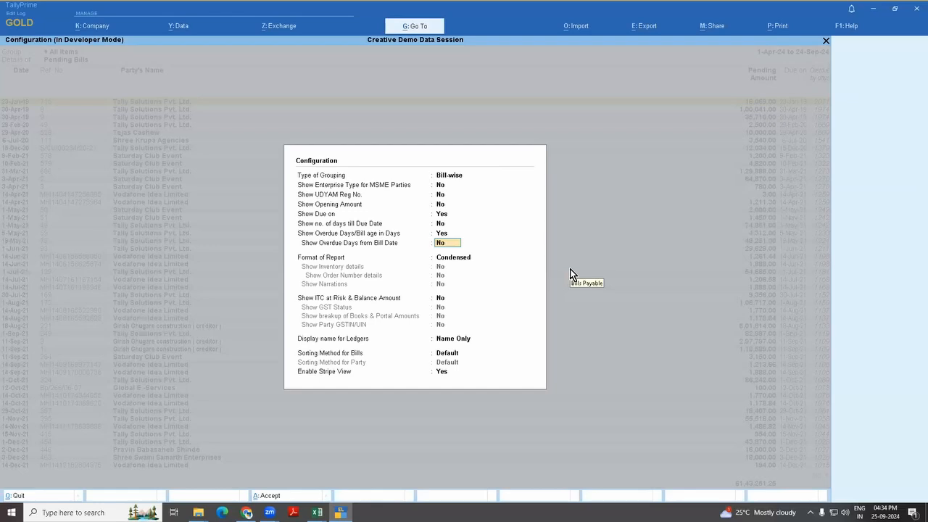
pyautogui.press('Up')
pyautogui.press('Up')
pyautogui.press('Up')
pyautogui.press('Up')
pyautogui.press('Up')
pyautogui.press('Up')
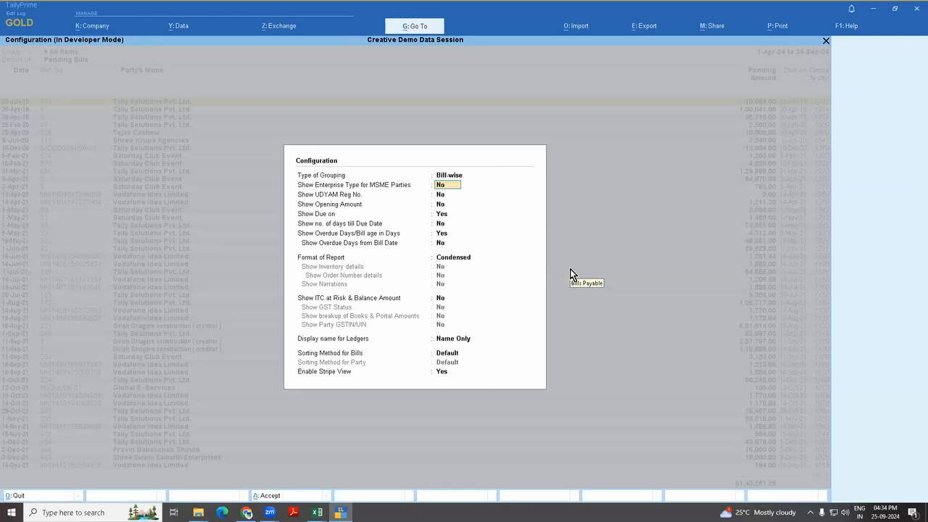
pyautogui.press('Up')
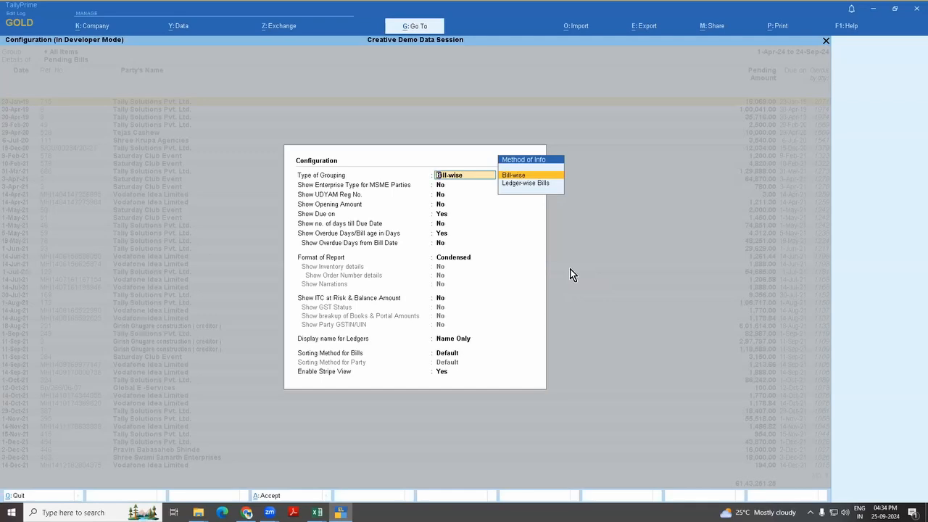
pyautogui.press('Return')
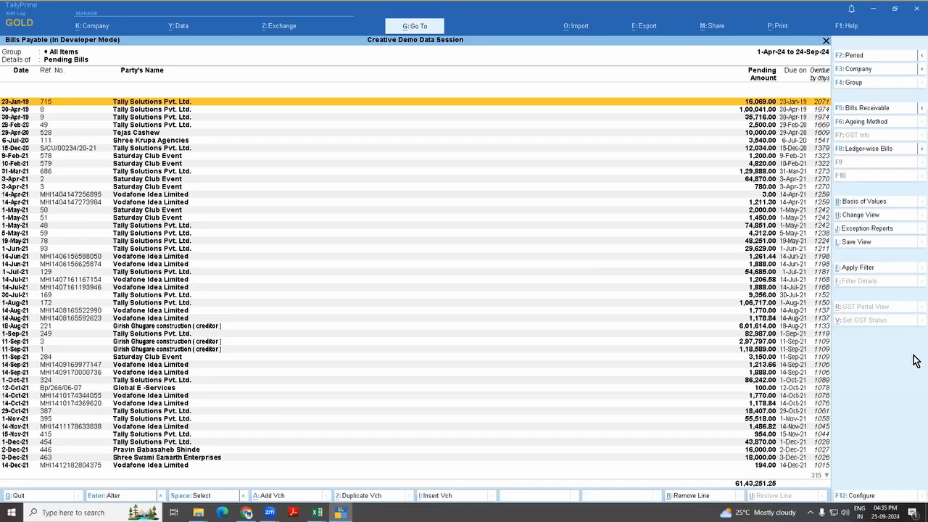
pyautogui.press('Escape')
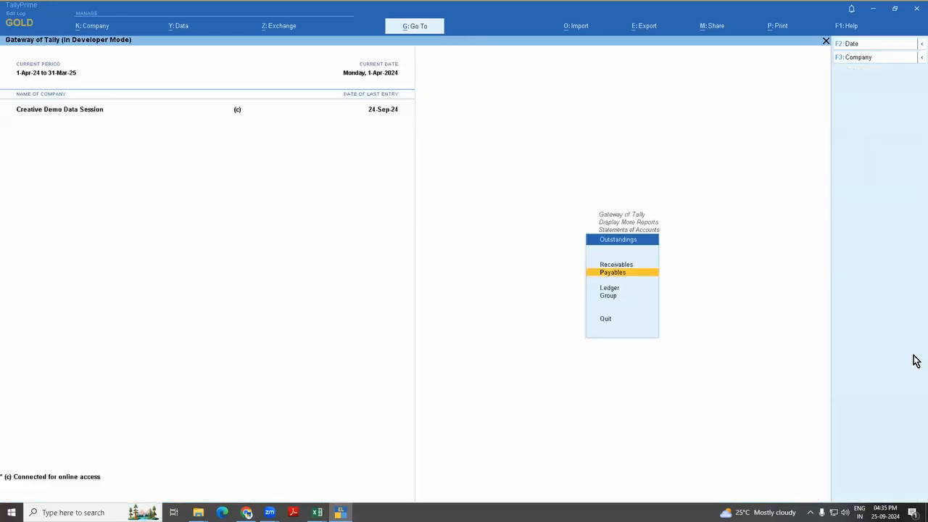
pyautogui.press('Escape')
pyautogui.press('Escape')
pyautogui.press('Escape')
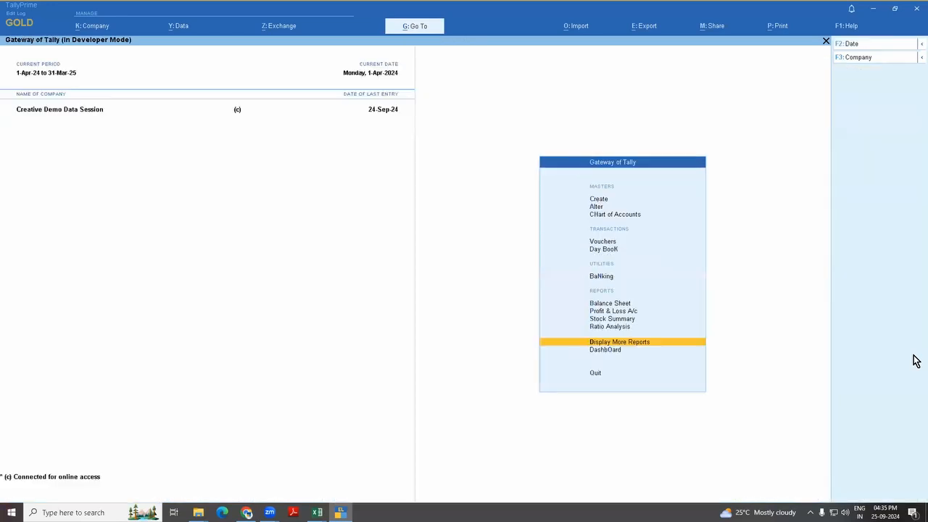
# Open the GSTR-2B Reconciliation report from the GST statutory reports.
pyautogui.press('d')
pyautogui.press('u')
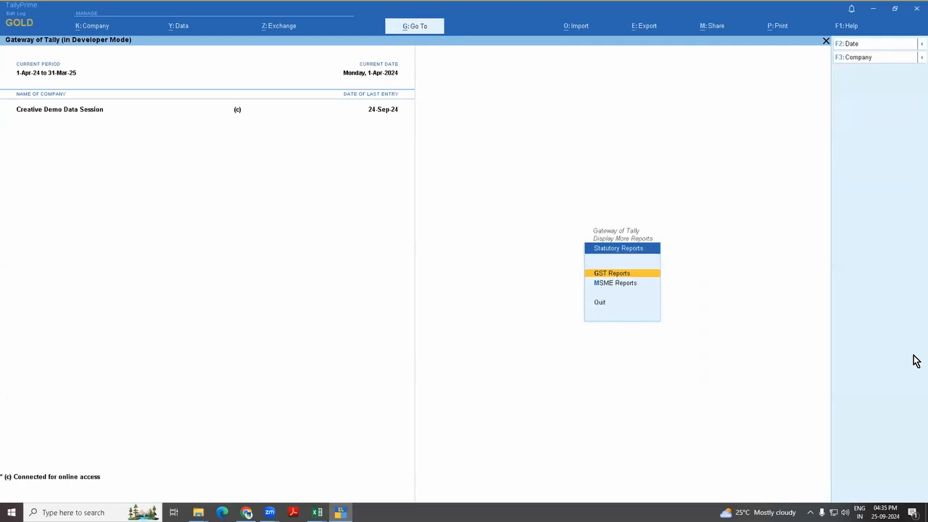
pyautogui.press('Return')
pyautogui.press('Down')
pyautogui.press('Down')
pyautogui.press('Down')
pyautogui.press('Down')
pyautogui.press('Down')
pyautogui.press('Down')
pyautogui.press('Down')
pyautogui.press('Down')
pyautogui.press('Down')
pyautogui.press('Up')
pyautogui.press('Up')
pyautogui.press('Return')
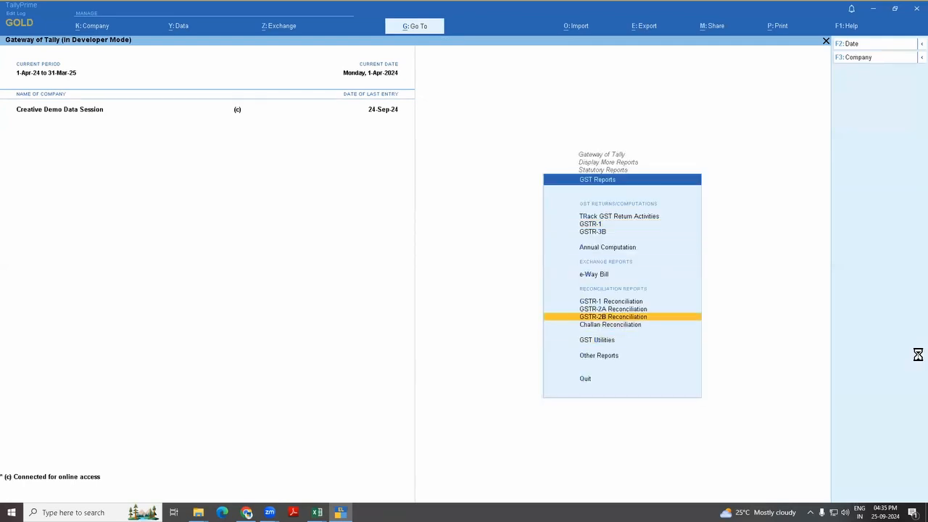
# Drill down from All other ITC from Registered Persons to the party-wise summary of B2B Invoices.
pyautogui.press('Down')
pyautogui.press('Down')
pyautogui.press('Down')
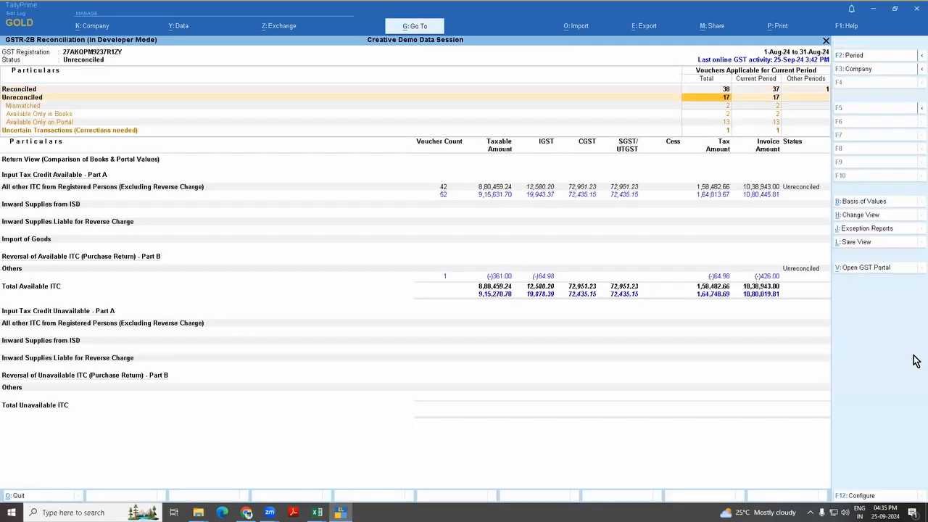
pyautogui.press('Return')
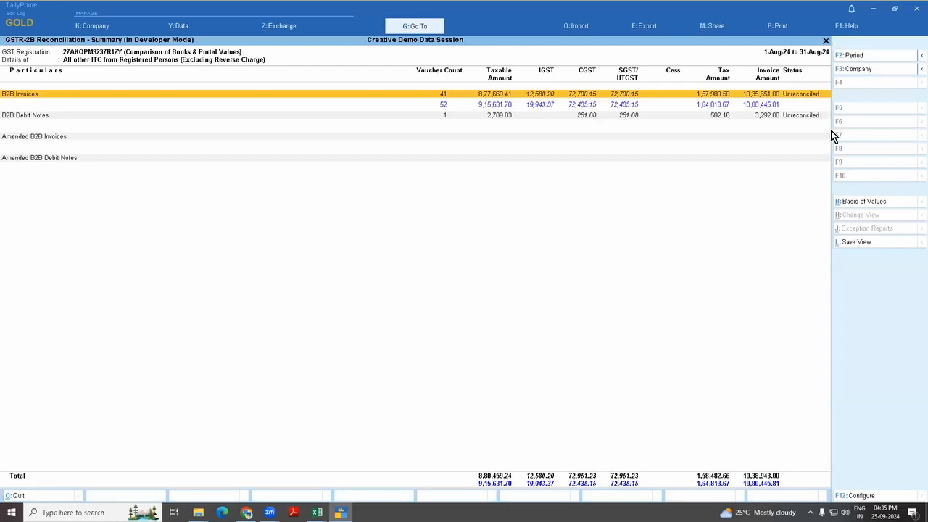
pyautogui.press('Return')
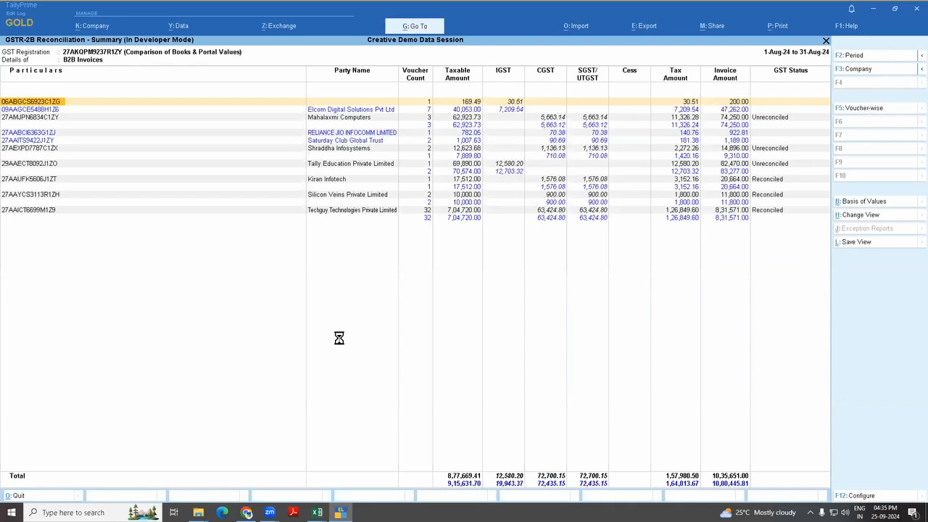
# Show the B2B Invoices voucher-wise in detailed form with tax rate lines, and examine the mismatched, portal-only and reconciled vouchers.
pyautogui.press('F5')
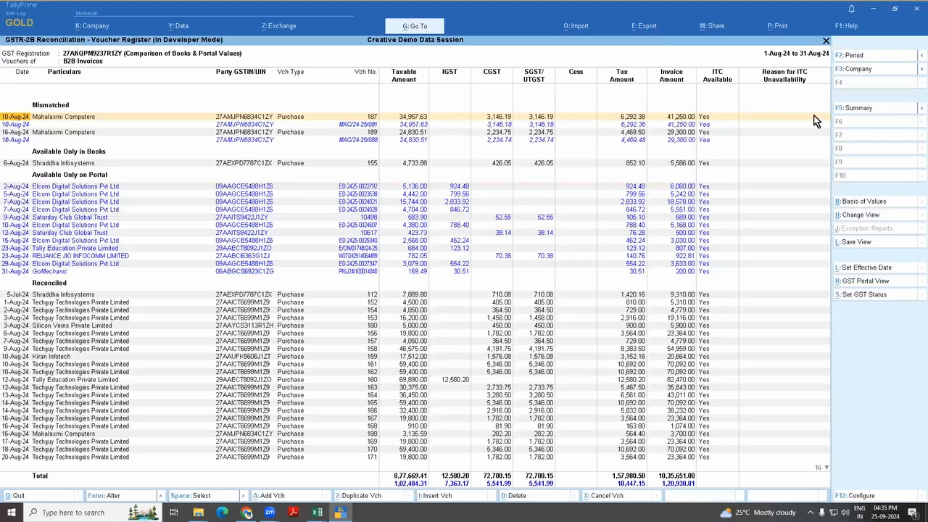
pyautogui.click(850, 111)
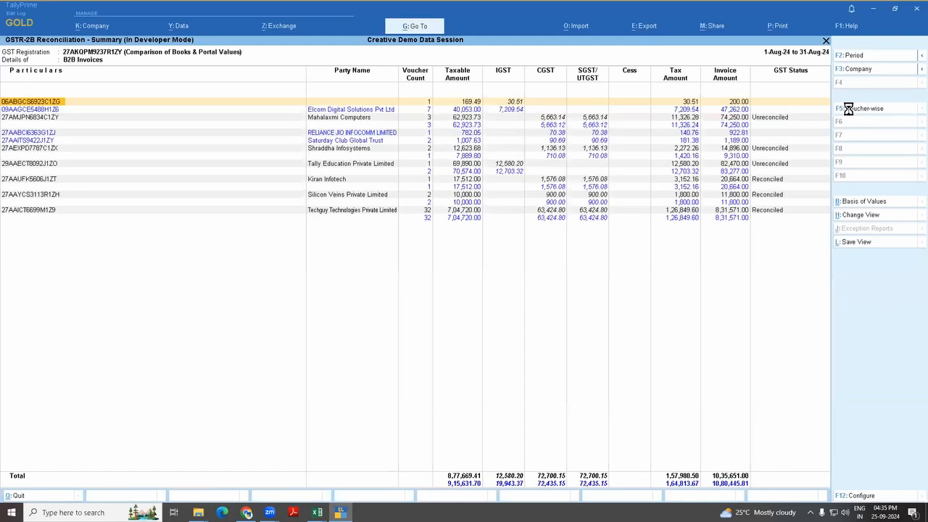
pyautogui.click(848, 109)
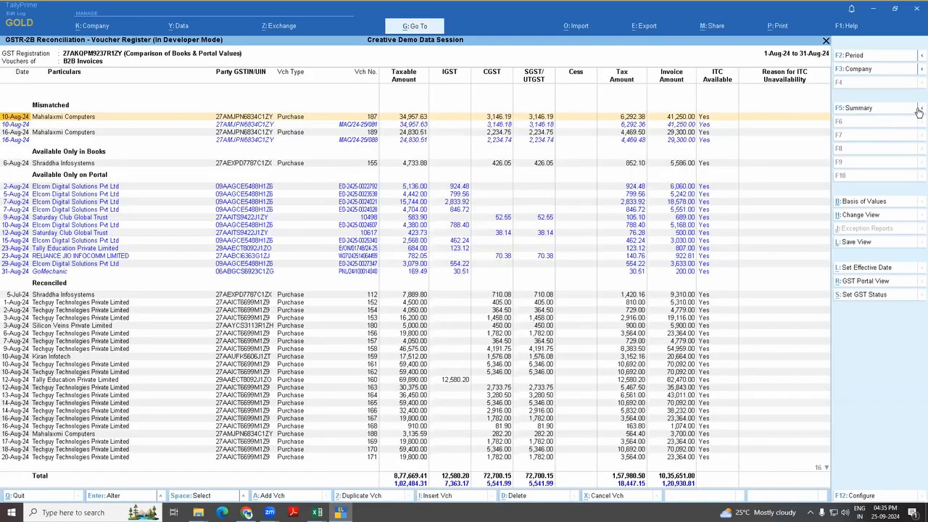
pyautogui.click(917, 110)
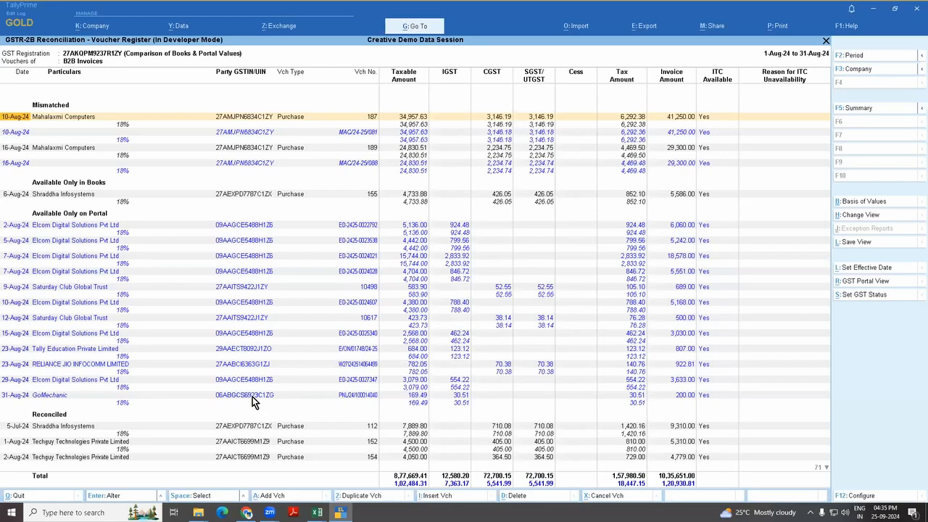
pyautogui.press('Down')
pyautogui.press('Down')
pyautogui.press('Down')
pyautogui.press('Down')
pyautogui.press('Down')
pyautogui.press('Down')
pyautogui.press('Down')
pyautogui.scroll(-5, 454, 391)
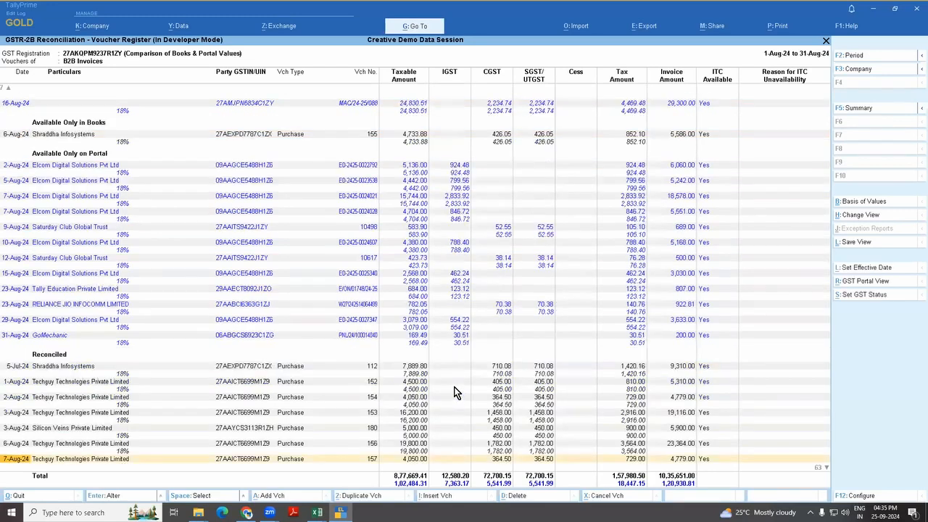
# Examine the portal-only and mismatched B2B invoices in the GSTR-2B voucher register, and leave the report for the Gateway of Tally.
pyautogui.scroll(3, 453, 387)
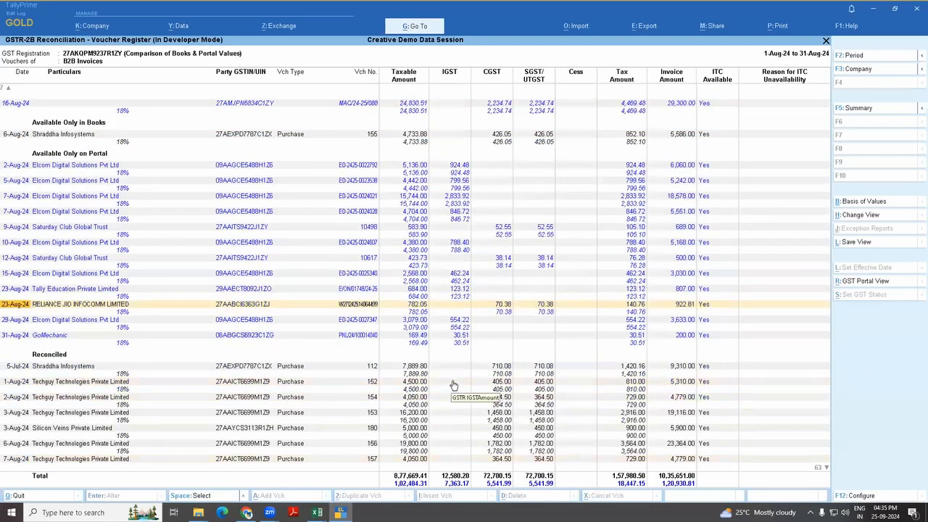
pyautogui.scroll(-4, 453, 385)
pyautogui.scroll(3, 453, 385)
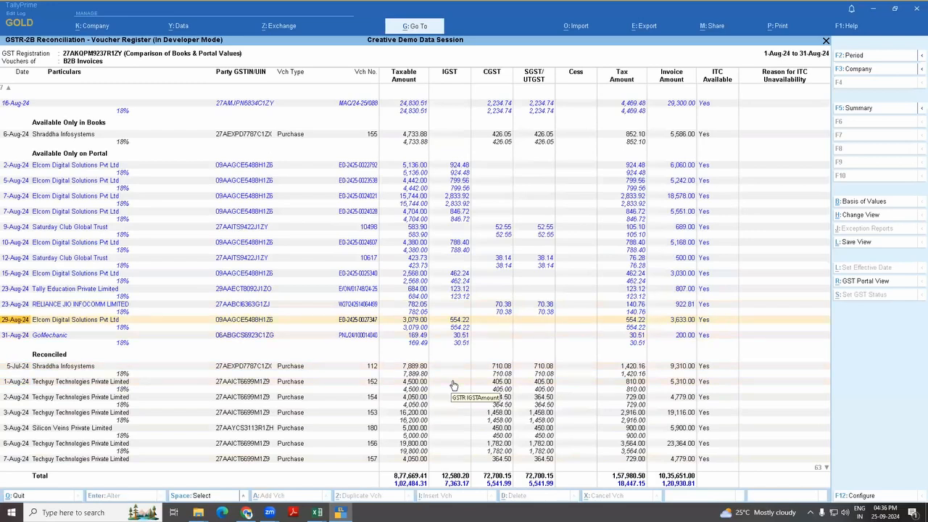
pyautogui.scroll(5, 453, 385)
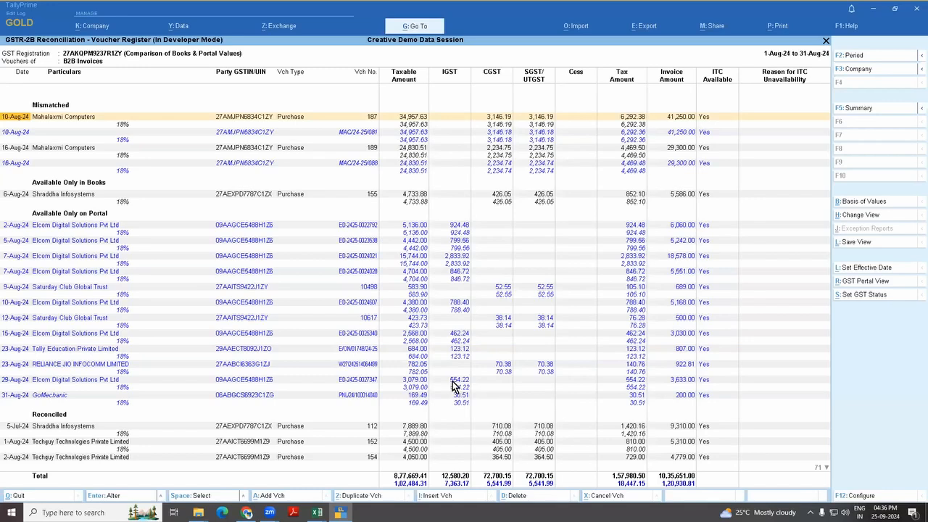
pyautogui.press('Escape')
pyautogui.press('Escape')
pyautogui.press('Escape')
pyautogui.press('Escape')
pyautogui.press('Escape')
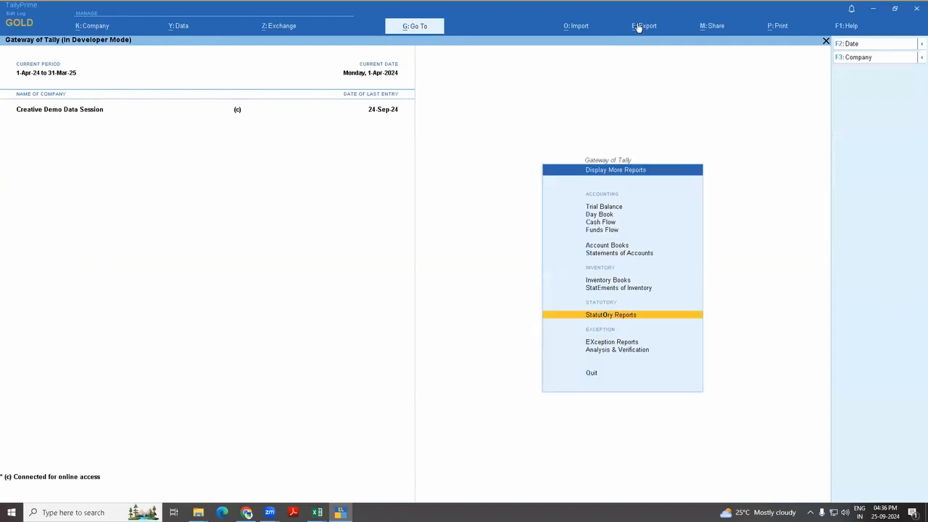
# Open the Import Transactions settings for the company data.
pyautogui.click(641, 29)
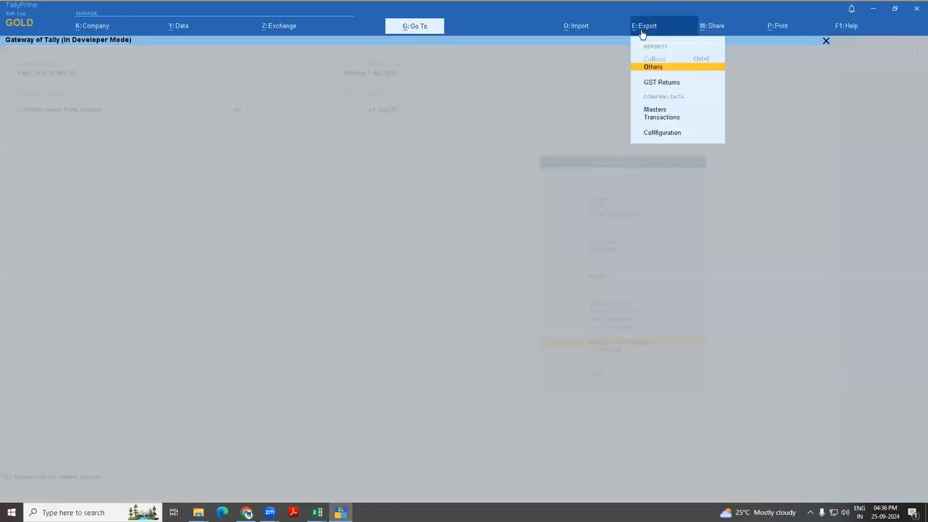
pyautogui.click(579, 29)
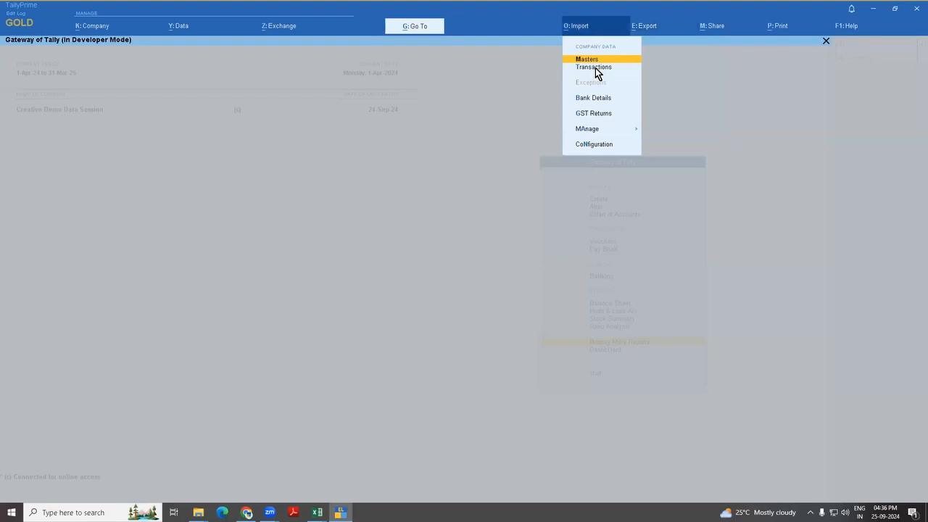
pyautogui.click(595, 67)
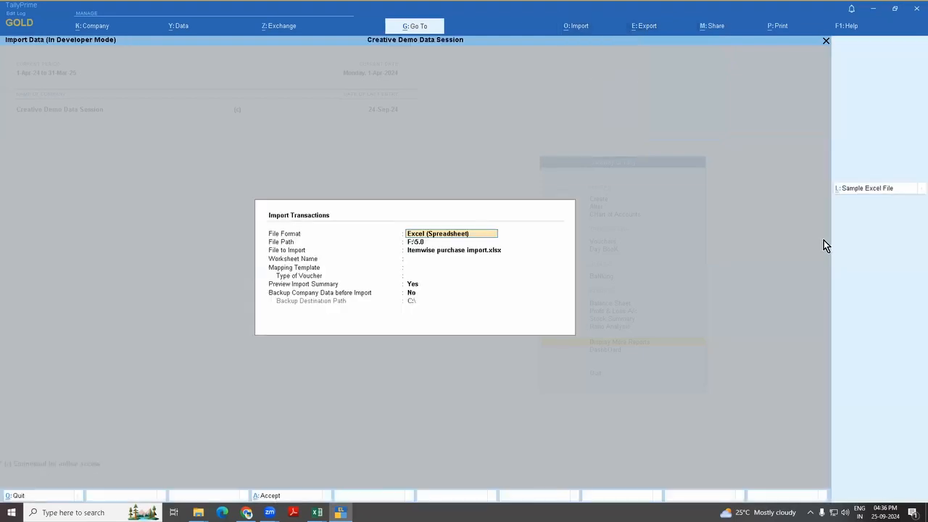
# Export the sample Excel file for All Accounting Vouchers to the local drive with the file name 7878.
pyautogui.click(871, 191)
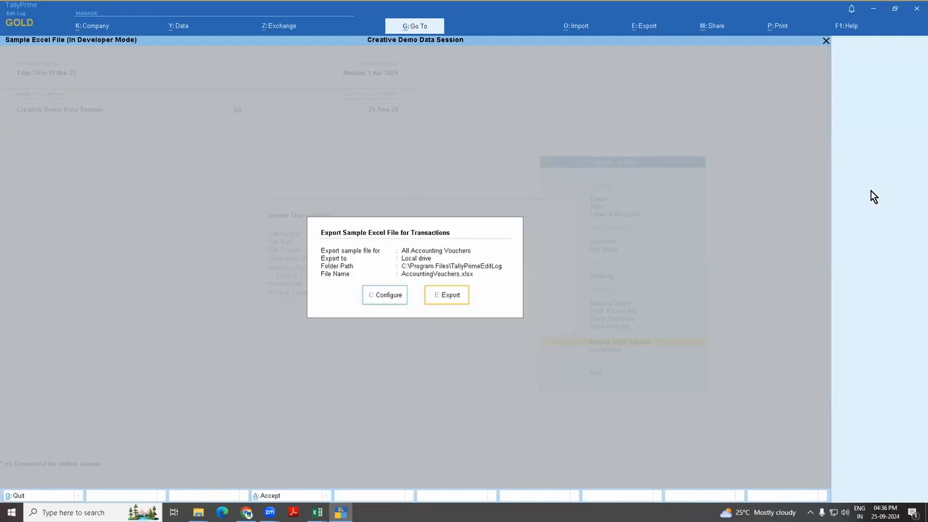
pyautogui.click(384, 296)
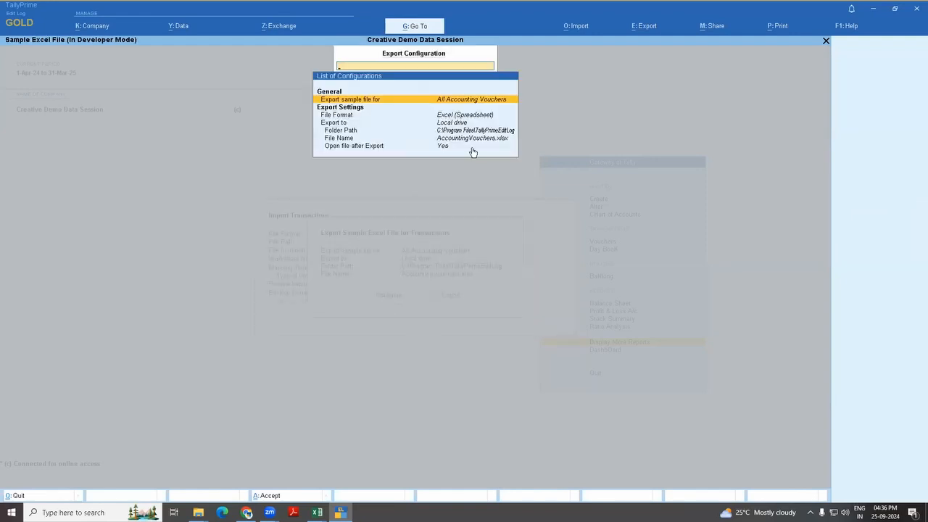
pyautogui.click(475, 139)
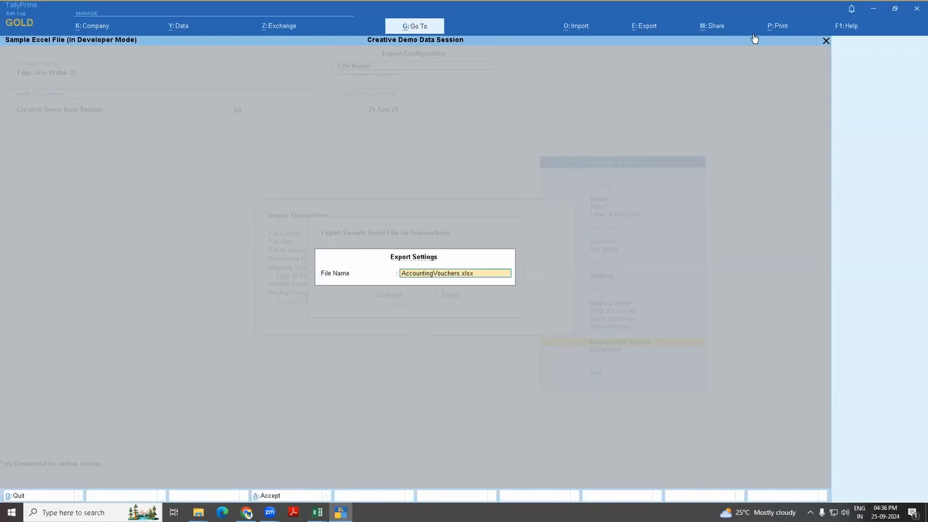
pyautogui.write('7878')
pyautogui.press('Return')
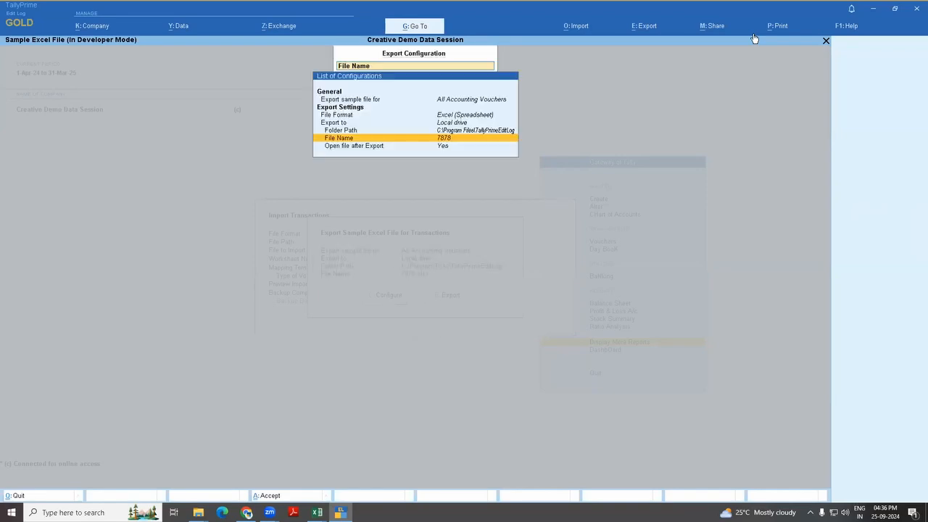
pyautogui.hotkey('ctrl', 'a')
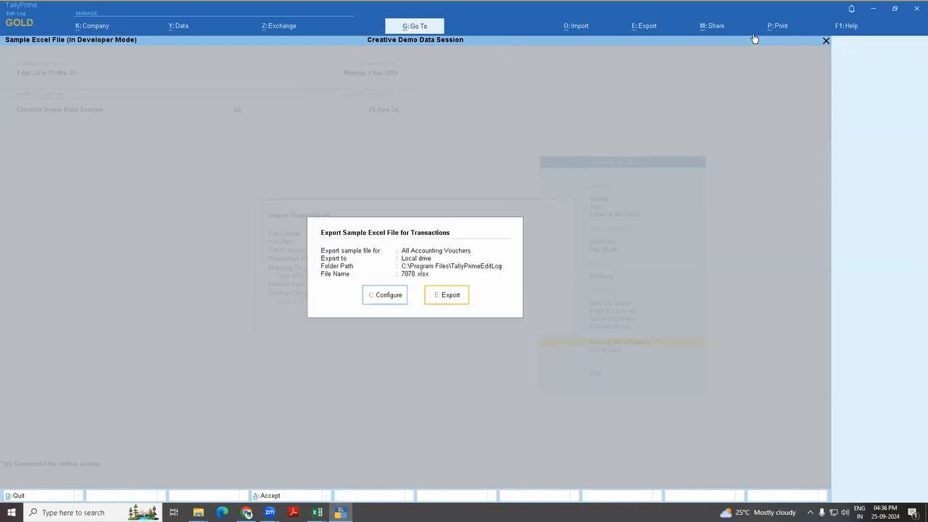
pyautogui.press('e')
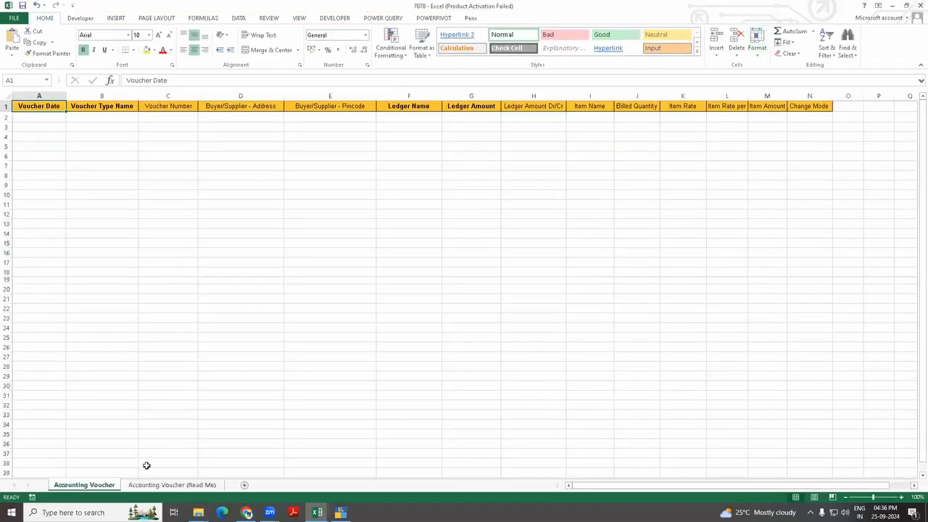
# Examine the mandatory and optional column headers of the Accounting Voucher sheet, from Voucher Date through Change Mode.
pyautogui.click(39, 117)
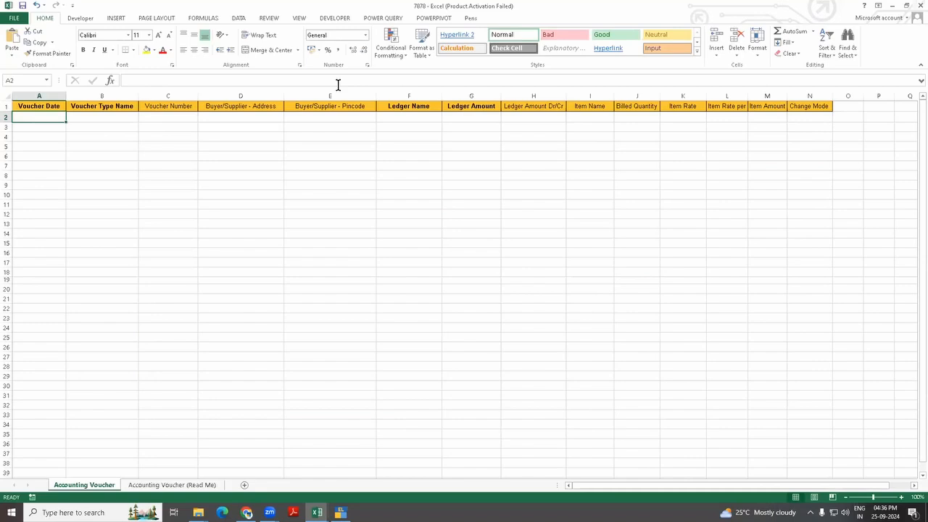
pyautogui.press('Right')
pyautogui.press('Right')
pyautogui.press('Right')
pyautogui.press('Right')
pyautogui.press('Right')
pyautogui.press('Right')
pyautogui.press('Right')
pyautogui.press('Right')
pyautogui.press('Right')
pyautogui.press('Right')
pyautogui.press('Right')
pyautogui.press('Right')
pyautogui.press('Right')
pyautogui.press('Right')
pyautogui.press('Right')
pyautogui.press('Right')
pyautogui.press('Right')
pyautogui.press('Right')
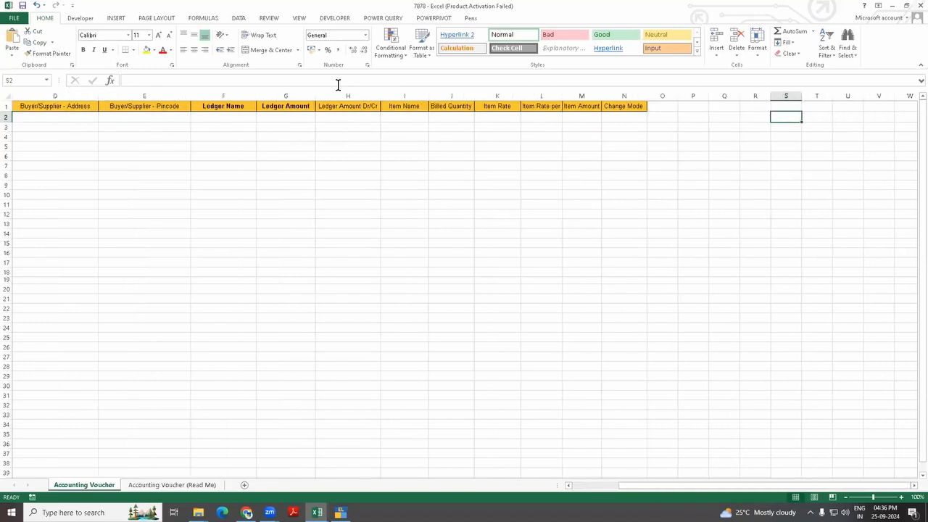
pyautogui.press('Left')
pyautogui.press('Left')
pyautogui.press('Left')
pyautogui.press('Left')
pyautogui.press('Left')
pyautogui.press('Left')
pyautogui.press('Left')
pyautogui.press('Left')
pyautogui.press('Left')
pyautogui.press('Left')
pyautogui.press('Left')
pyautogui.press('Left')
pyautogui.press('Left')
pyautogui.press('Left')
pyautogui.press('Left')
pyautogui.press('Left')
pyautogui.press('Left')
pyautogui.press('Left')
pyautogui.press('Up')
pyautogui.press('Right')
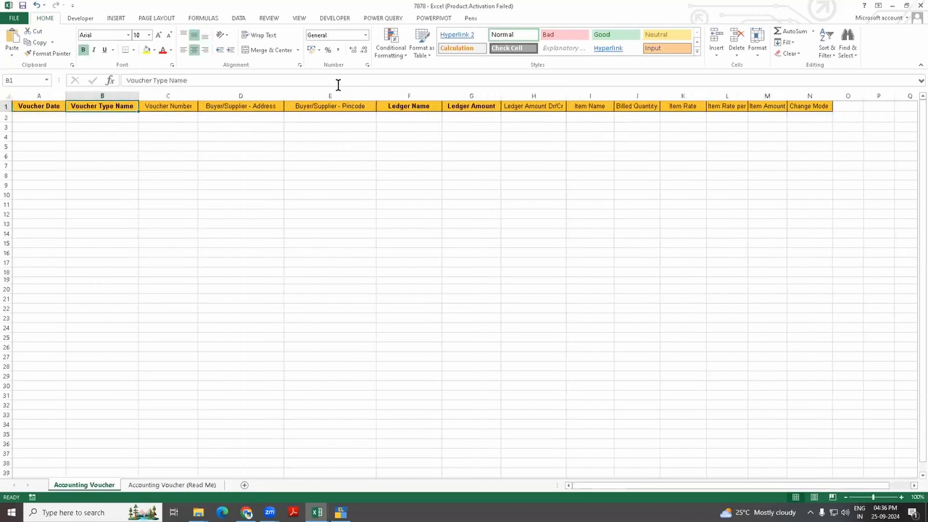
pyautogui.press('Left')
pyautogui.hotkey('shift', 'Right')
pyautogui.press('Right')
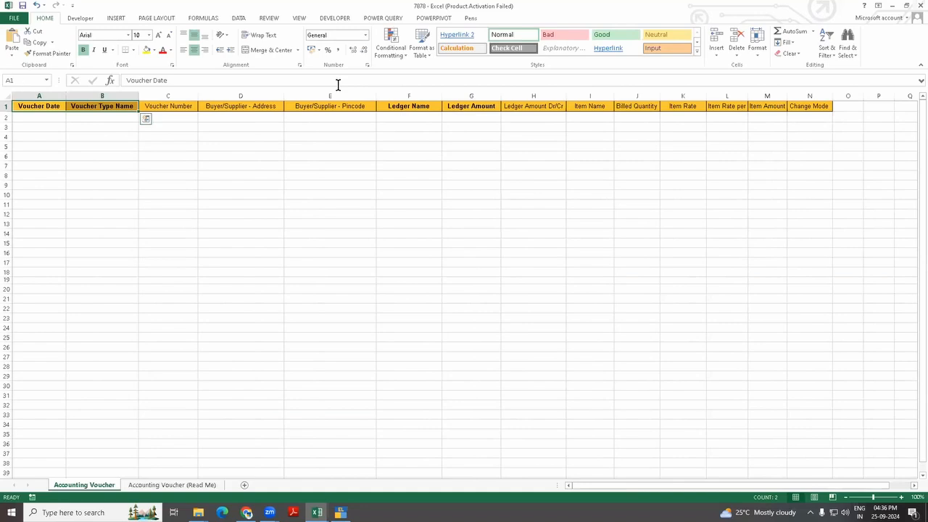
pyautogui.press('Right')
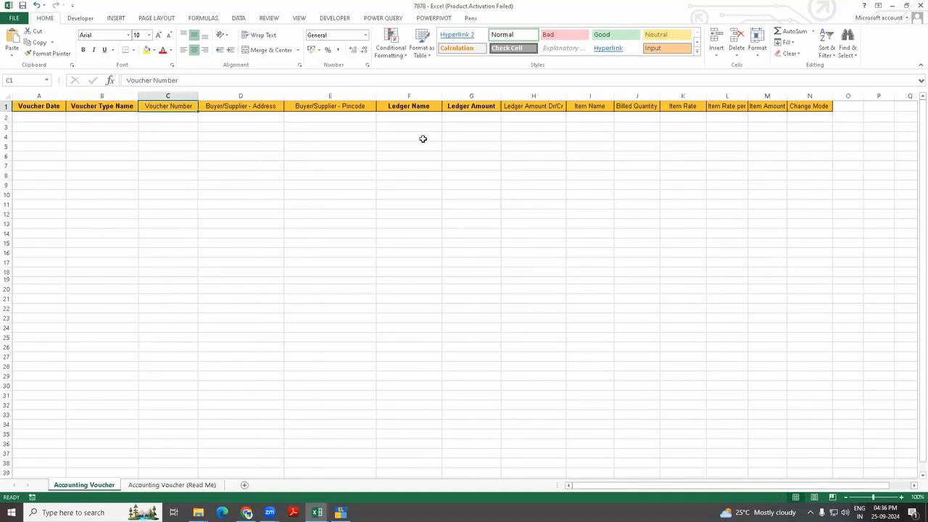
pyautogui.click(519, 131)
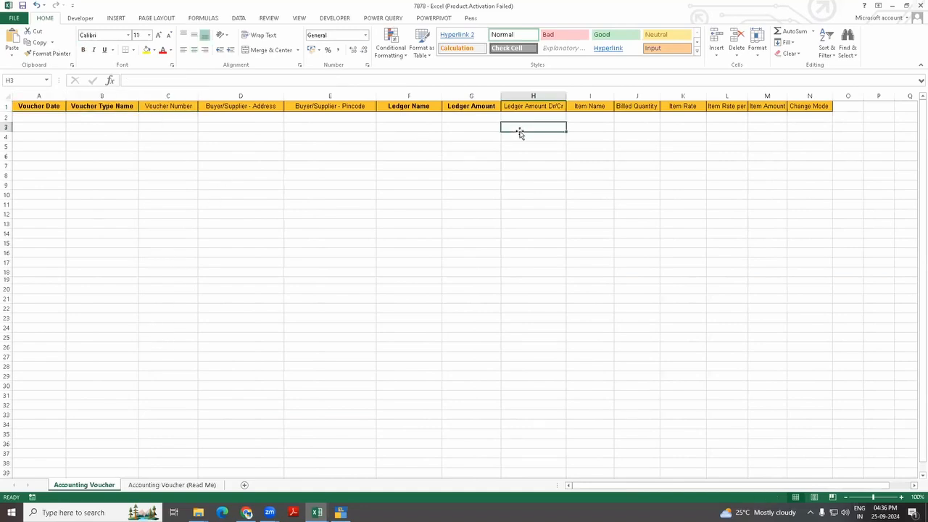
pyautogui.click(709, 136)
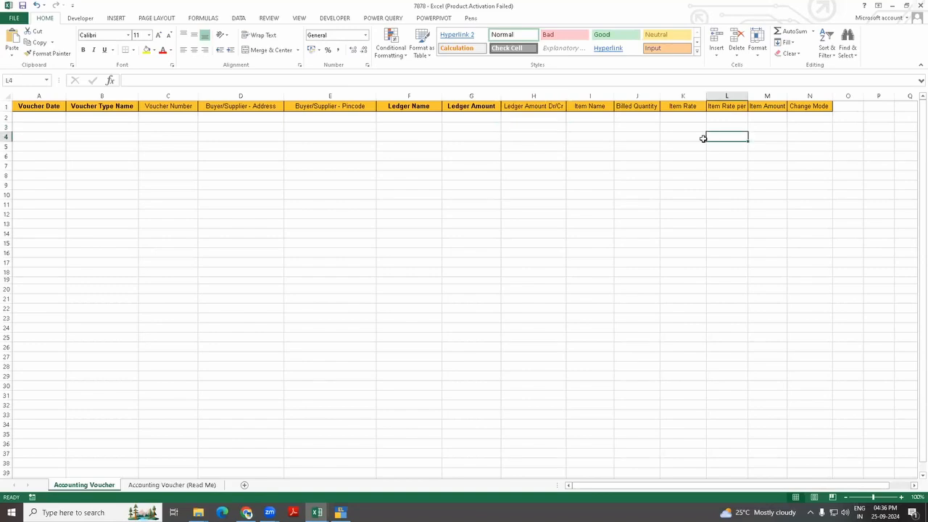
# Review the list of general, ledger and item fields on the Accounting Voucher (Read Me) sheet at a larger zoom.
pyautogui.click(177, 487)
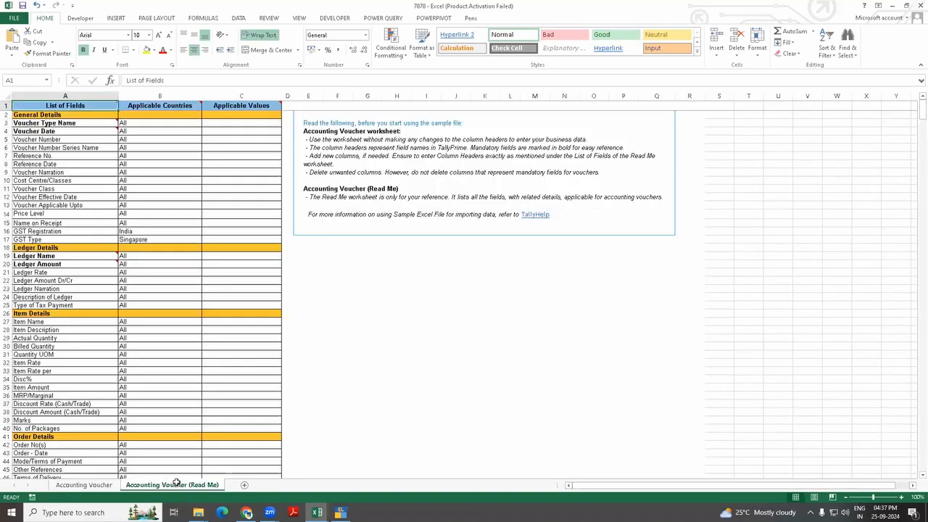
pyautogui.keyDown('ctrl'); pyautogui.scroll(3, 55, 354); pyautogui.keyUp('ctrl')
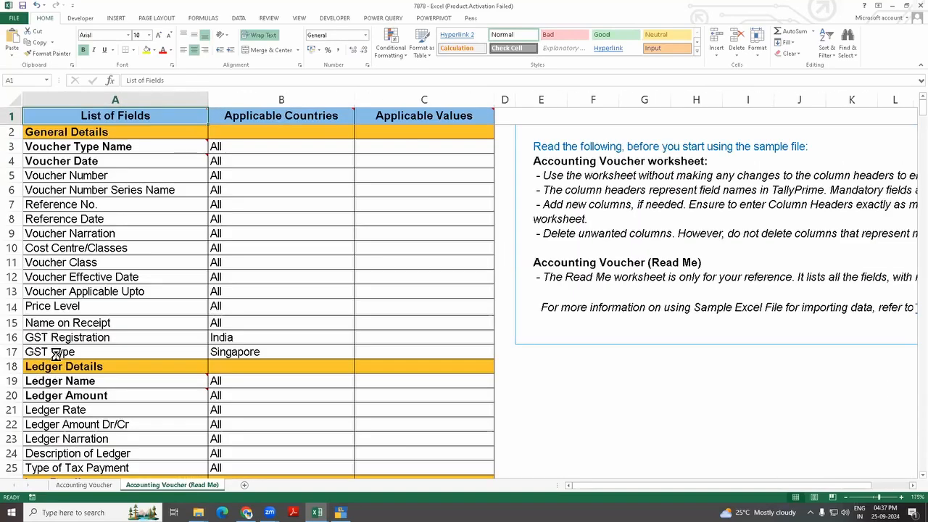
pyautogui.keyDown('ctrl'); pyautogui.scroll(1, 64, 340); pyautogui.keyUp('ctrl')
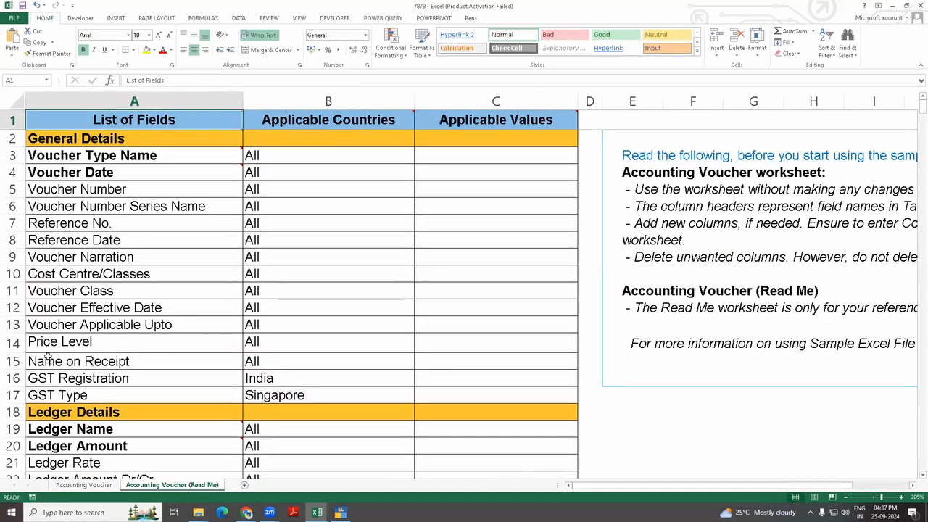
pyautogui.click(83, 338)
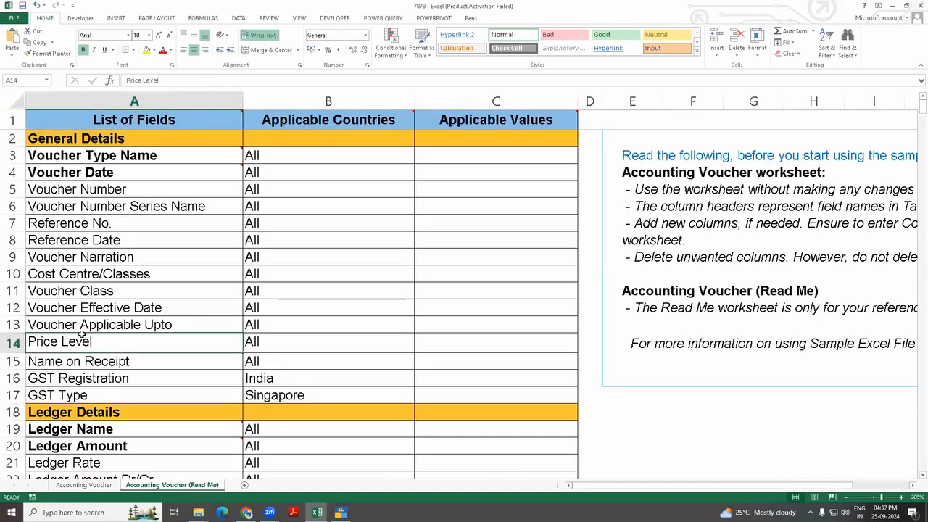
pyautogui.click(71, 290)
pyautogui.scroll(-4, 100, 360)
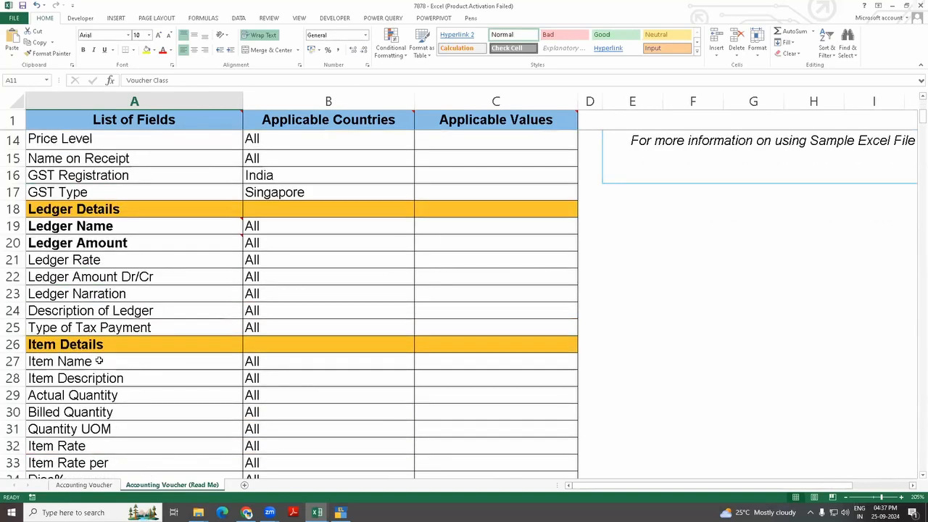
# Copy the Actual Quantity field name from the Read Me sheet into header cell O1 of the Accounting Voucher sheet.
pyautogui.click(73, 398)
pyautogui.hotkey('ctrl', 'c')
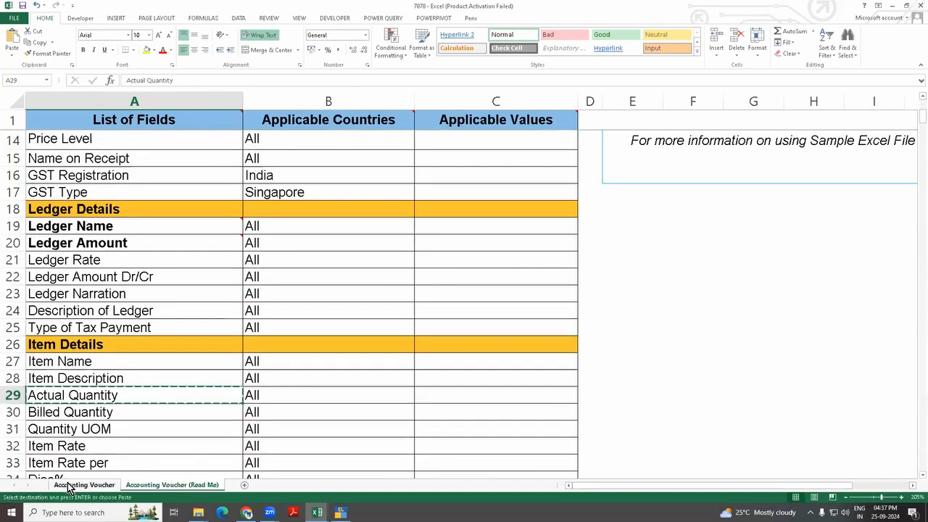
pyautogui.click(70, 485)
pyautogui.click(854, 108)
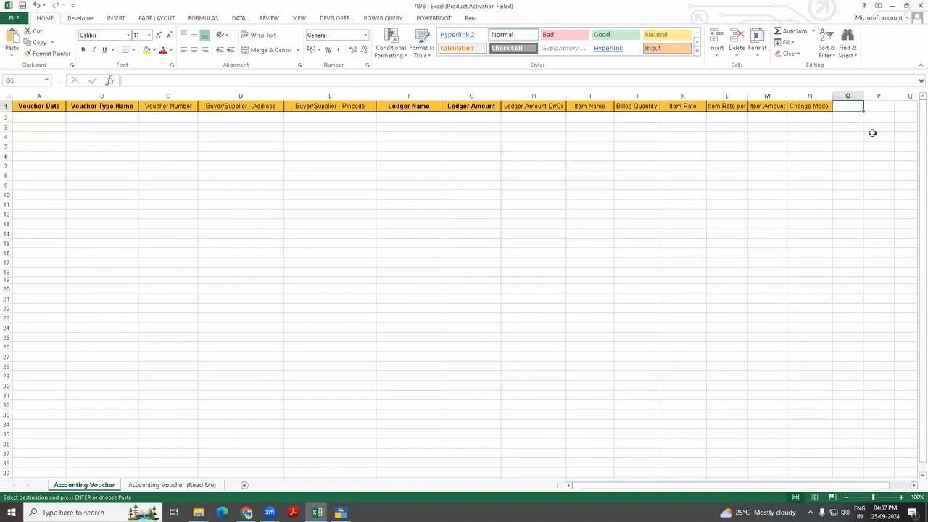
pyautogui.hotkey('ctrl', 'v')
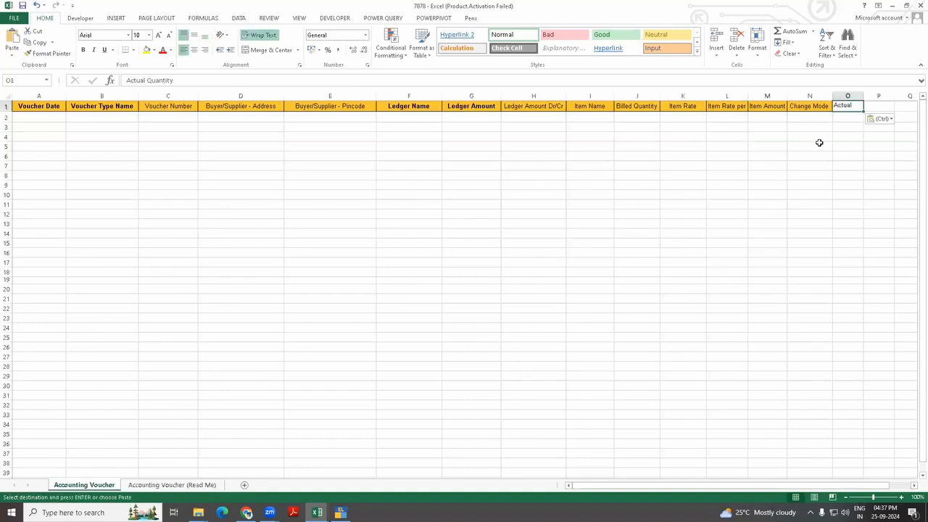
pyautogui.press('F2')
pyautogui.press('Escape')
pyautogui.hotkey('alt', 'Tab')
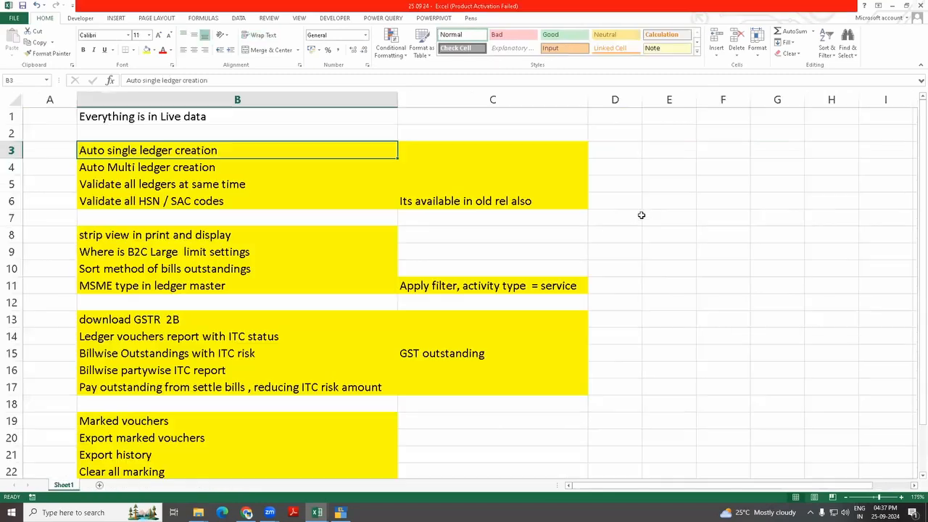
pyautogui.hotkey('alt', 'Tab')
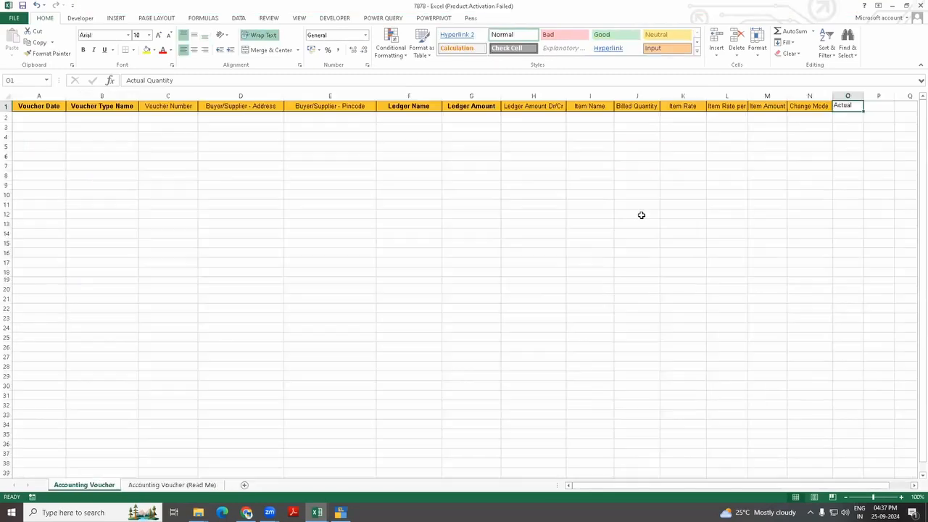
pyautogui.hotkey('alt', 'Tab')
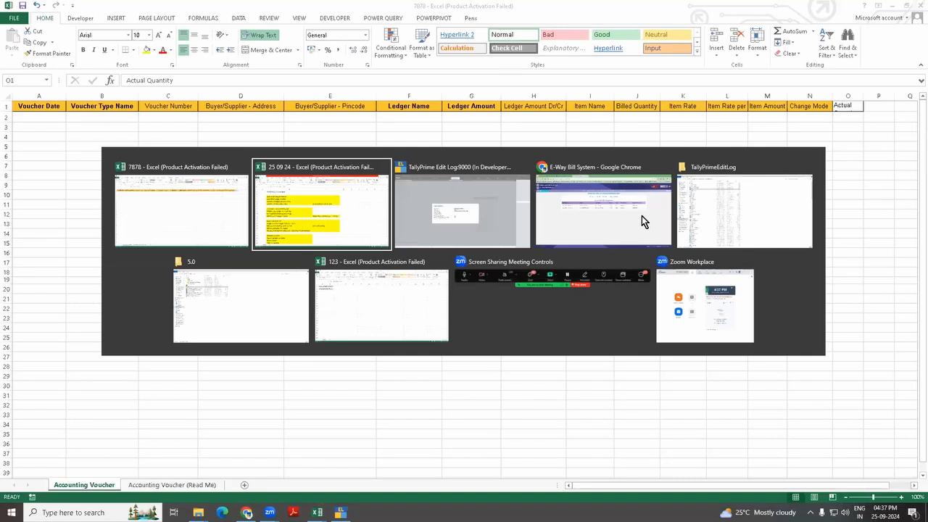
pyautogui.hotkey('alt', 'Tab')
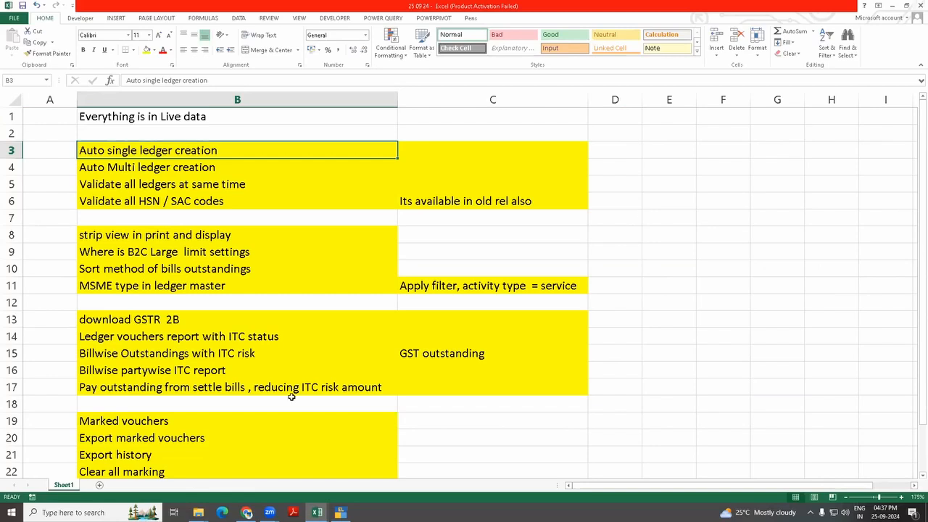
pyautogui.hotkey('alt', 'Tab')
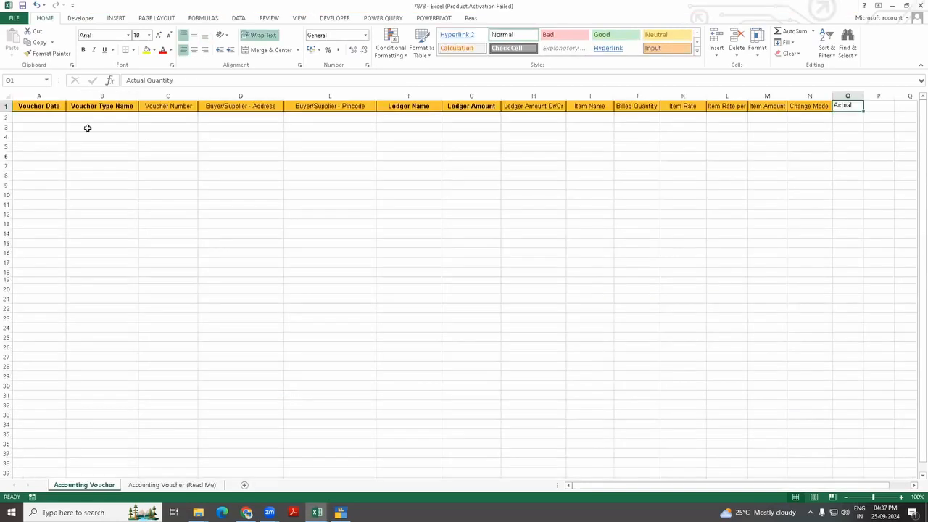
pyautogui.click(34, 116)
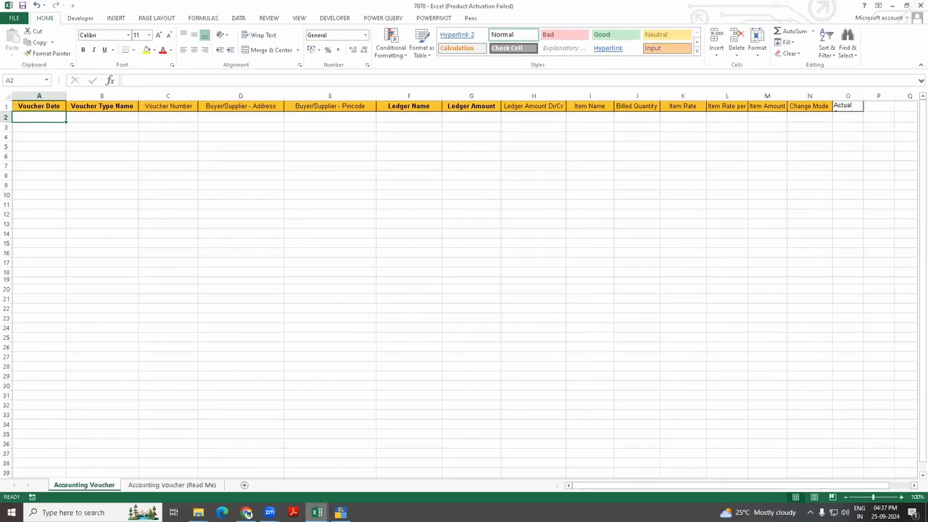
# Switch to TallyPrime and return to the Import Transactions settings.
pyautogui.click(340, 512)
pyautogui.press('Escape')
pyautogui.press('Escape')
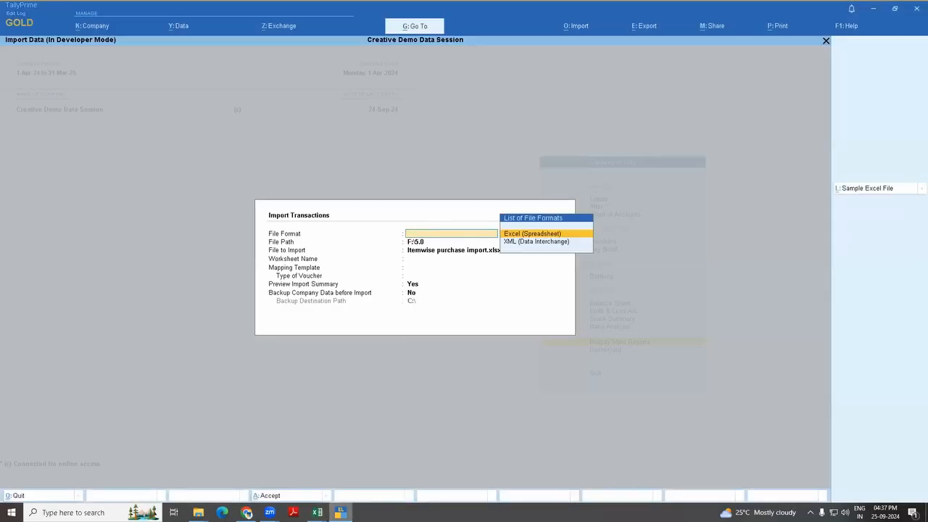
# Close the Import Transactions settings and return to the Gateway of Tally.
pyautogui.press('Escape')
pyautogui.press('Escape')
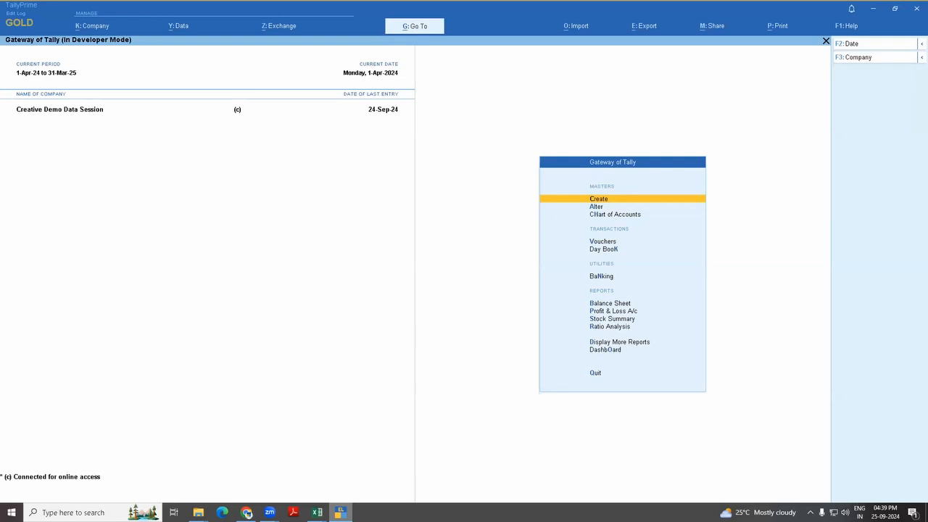
pyautogui.press('d')
pyautogui.press('d')
pyautogui.press('Escape')
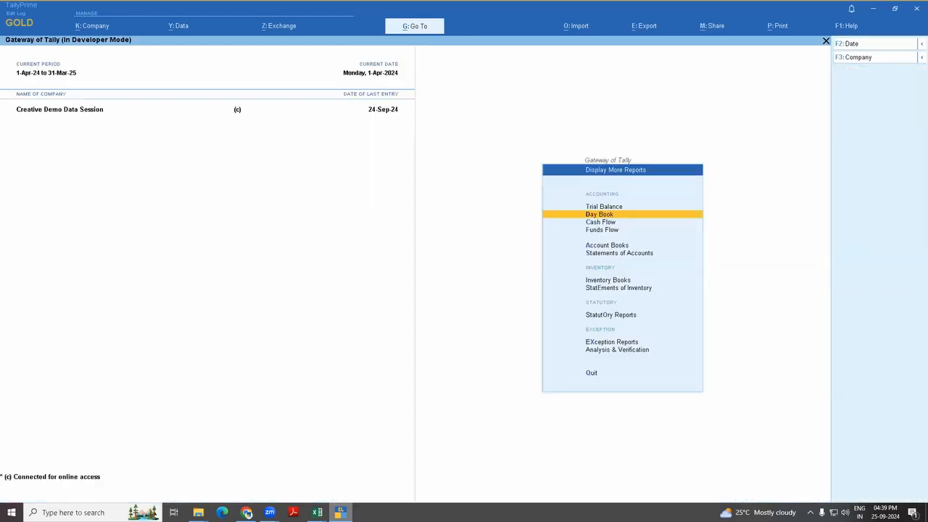
pyautogui.press('Escape')
# Open the GSTR-2B Reconciliation report from the statutory GST reports.
pyautogui.press('Return')
pyautogui.press('u')
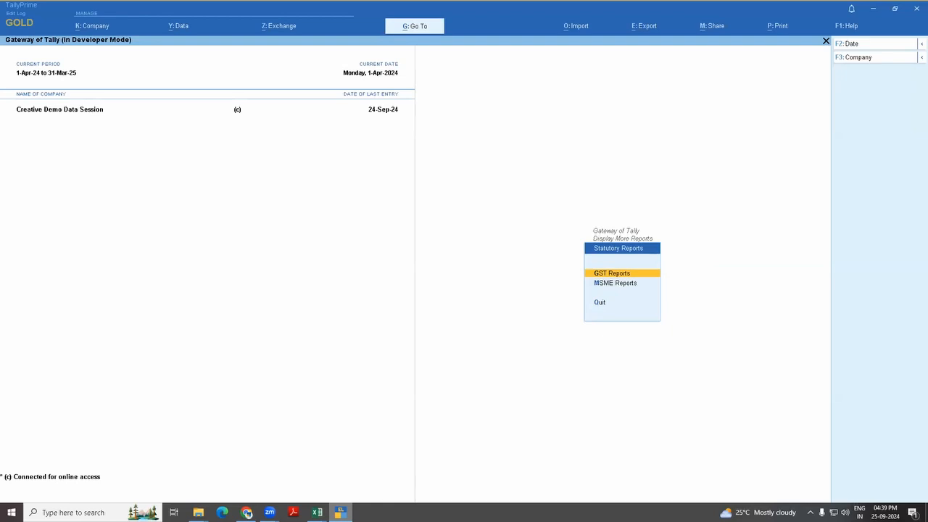
pyautogui.press('Return')
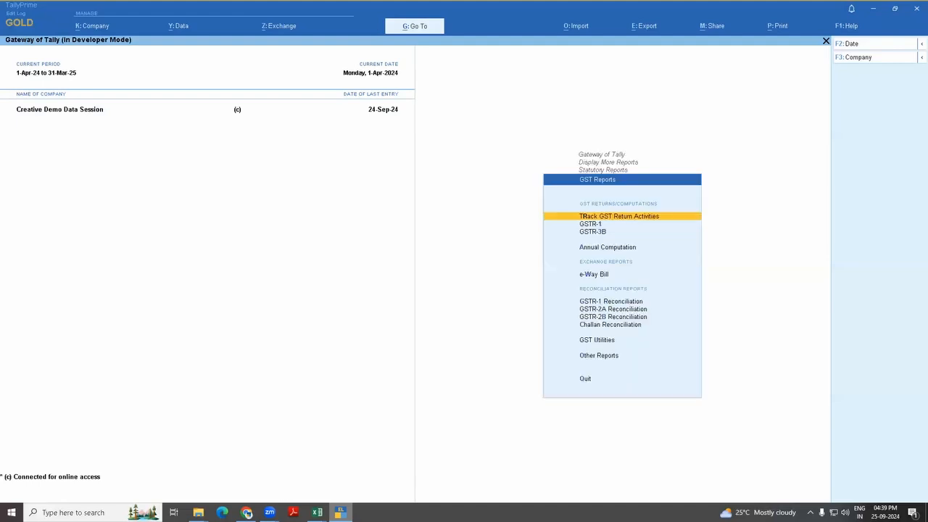
pyautogui.press('Down')
pyautogui.press('Down')
pyautogui.press('Down')
pyautogui.press('Down')
pyautogui.press('Down')
pyautogui.press('Down')
pyautogui.press('Down')
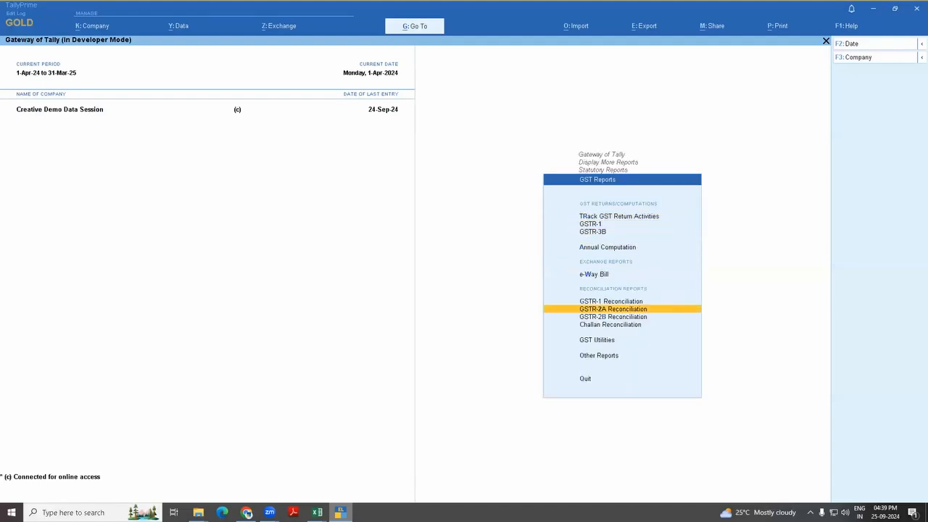
pyautogui.press('Return')
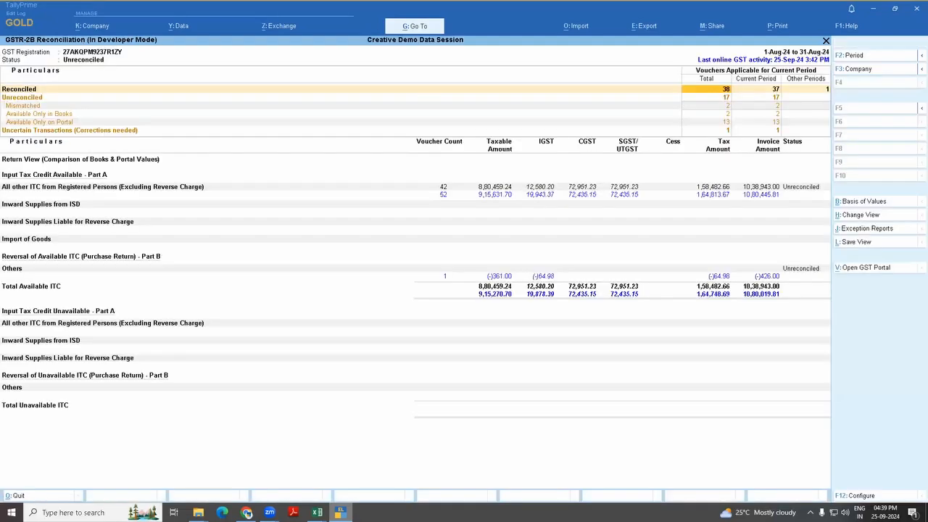
# Drill down from All other ITC from Registered Persons into its B2B Invoices.
pyautogui.press('Down')
pyautogui.press('Down')
pyautogui.press('Down')
pyautogui.press('Down')
pyautogui.press('Down')
pyautogui.press('Down')
pyautogui.press('Down')
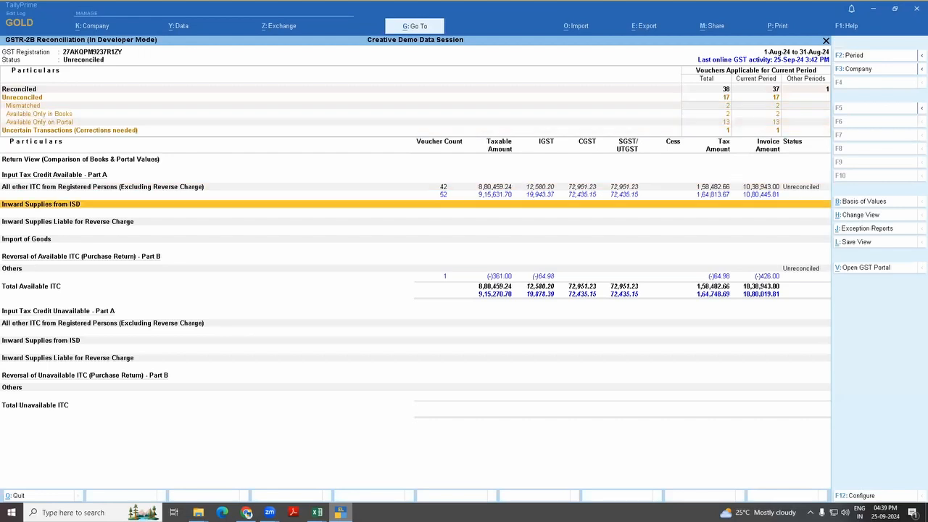
pyautogui.press('Up')
pyautogui.press('Return')
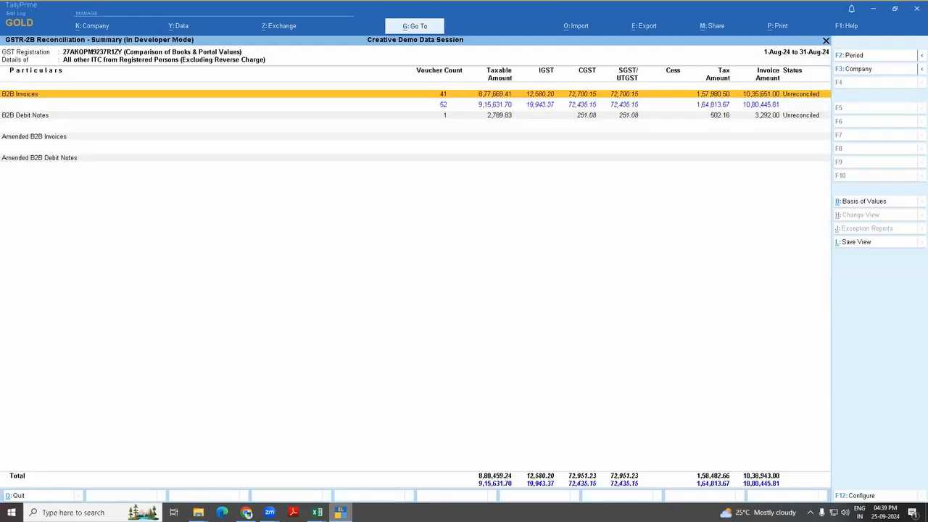
pyautogui.press('Return')
# Open the reconciliation voucher register of Shraddha Infosystems from the party-wise B2B summary.
pyautogui.press('Down')
pyautogui.press('Down')
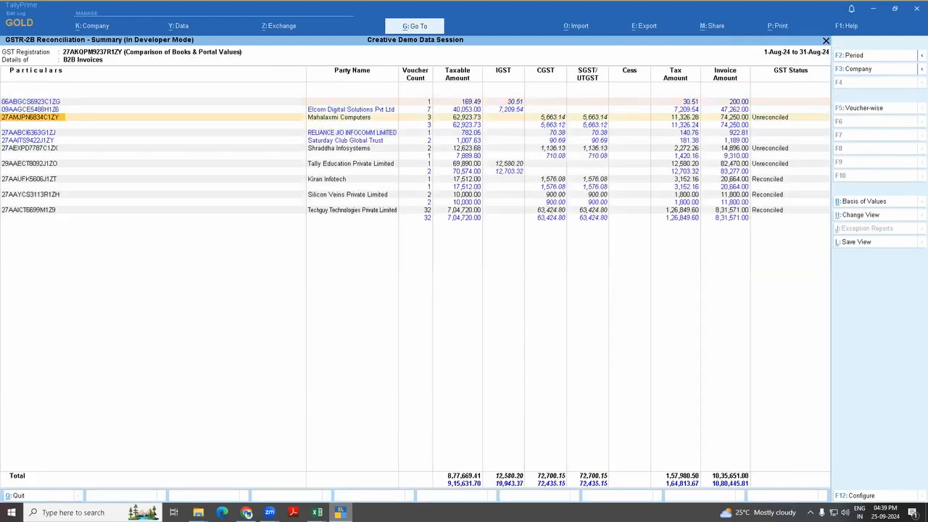
pyautogui.press('Down')
pyautogui.press('Down')
pyautogui.press('Down')
pyautogui.press('Return')
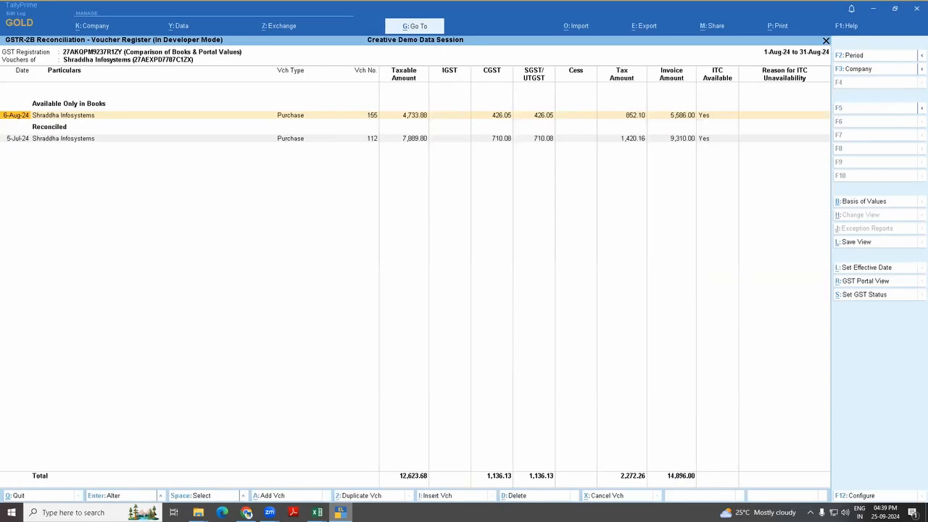
# Try to set the GST Return Effective Date of the 6-Aug-24 Shraddha Infosystems purchase voucher to 6.10.
pyautogui.press('space')
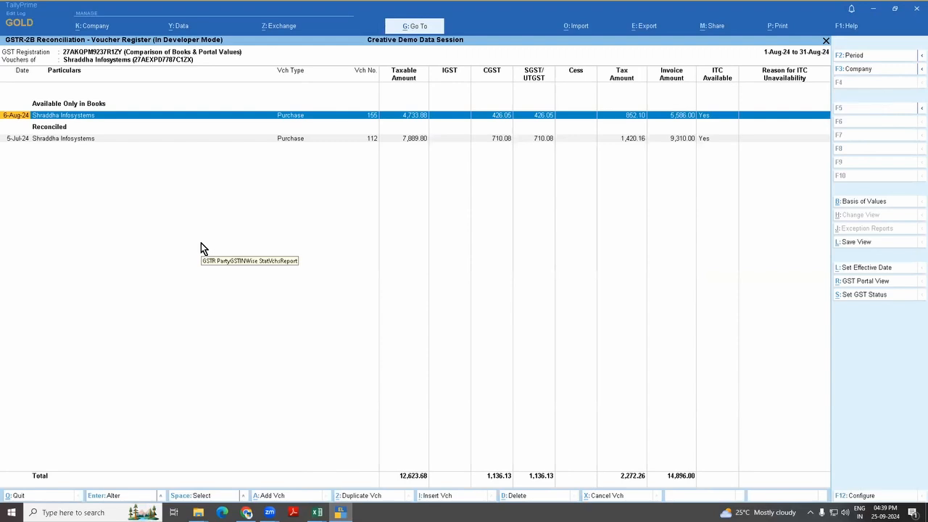
pyautogui.click(881, 269)
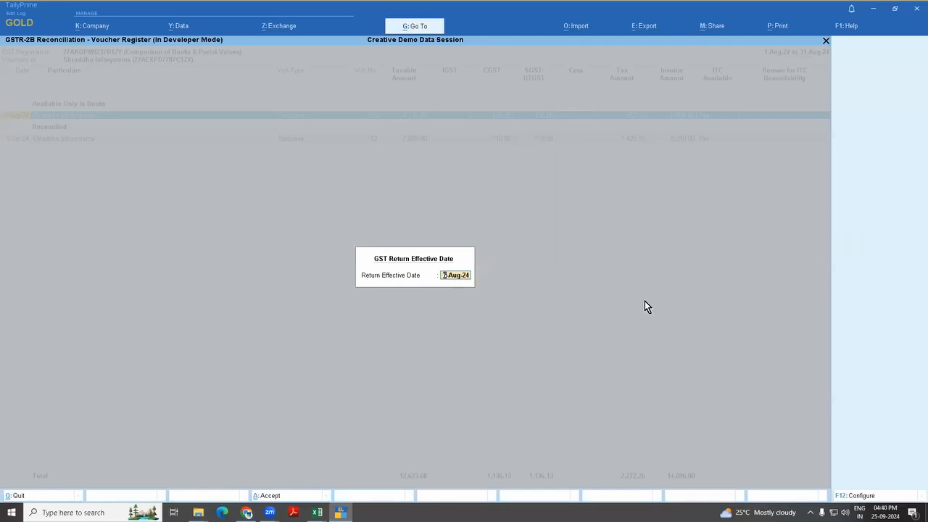
pyautogui.write('6.10')
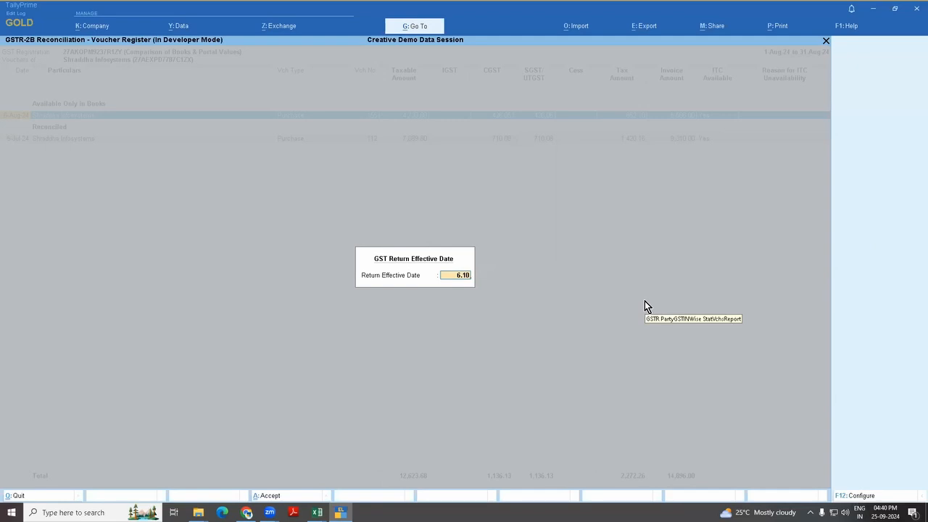
pyautogui.press('Return')
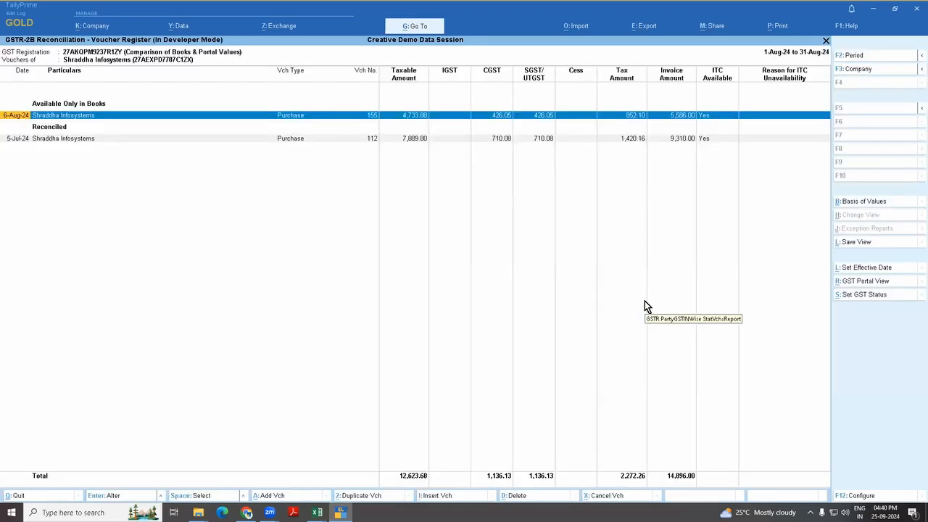
# Close the GSTR-2B Reconciliation report and return to the Gateway of Tally.
pyautogui.press('Escape')
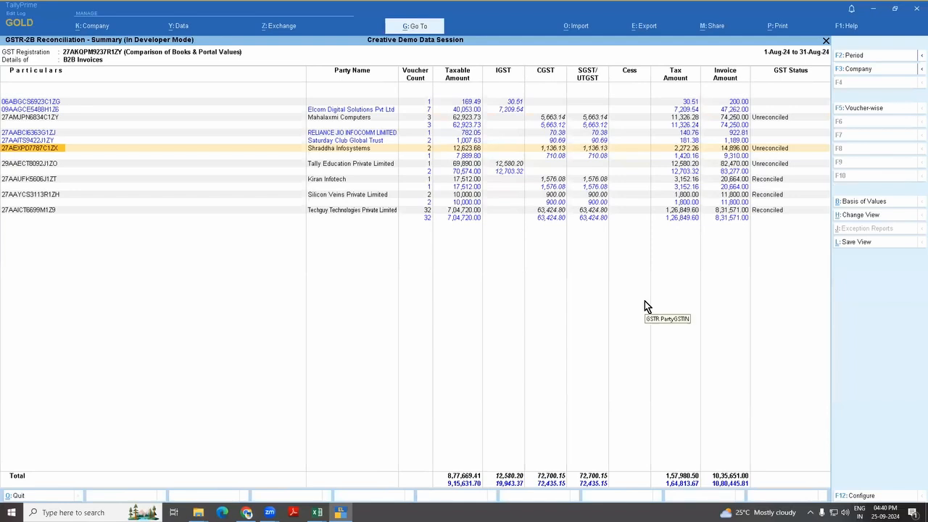
pyautogui.press('Escape')
pyautogui.press('Escape')
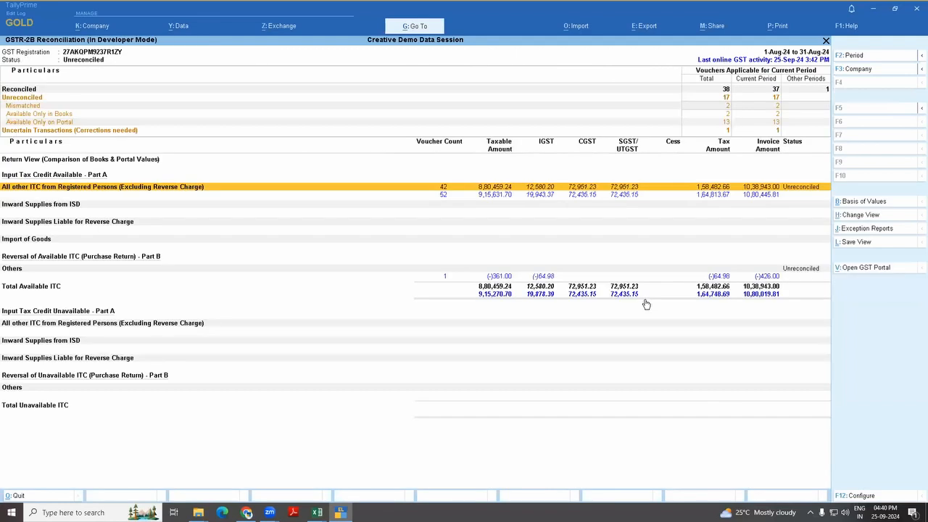
pyautogui.press('Escape')
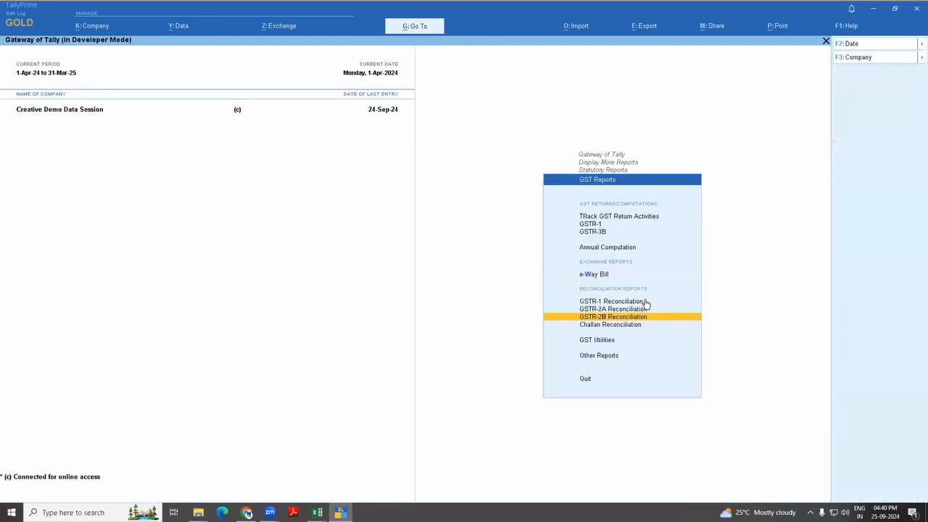
pyautogui.press('Escape')
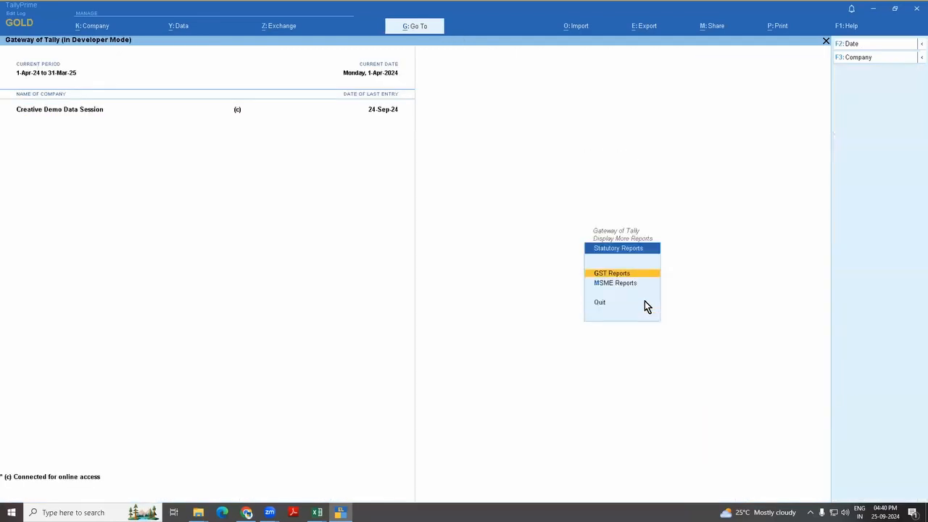
pyautogui.press('Escape')
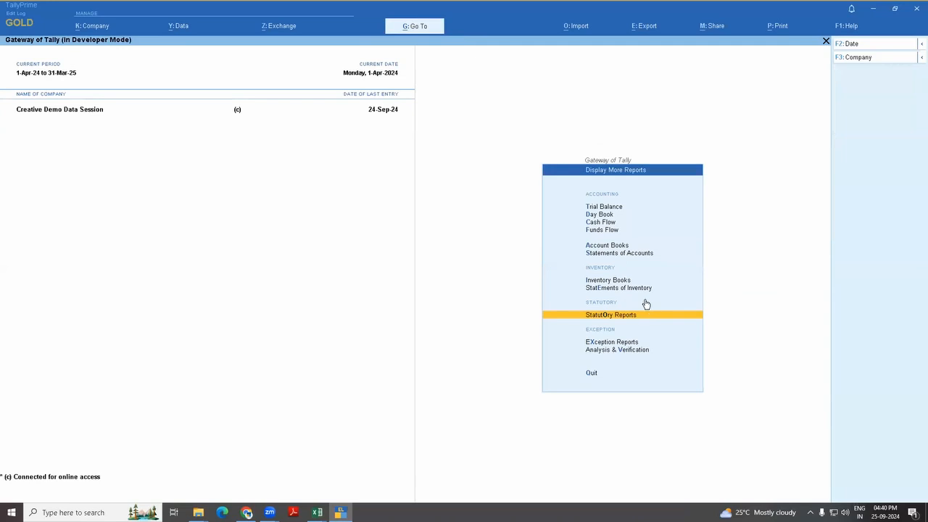
pyautogui.press('Escape')
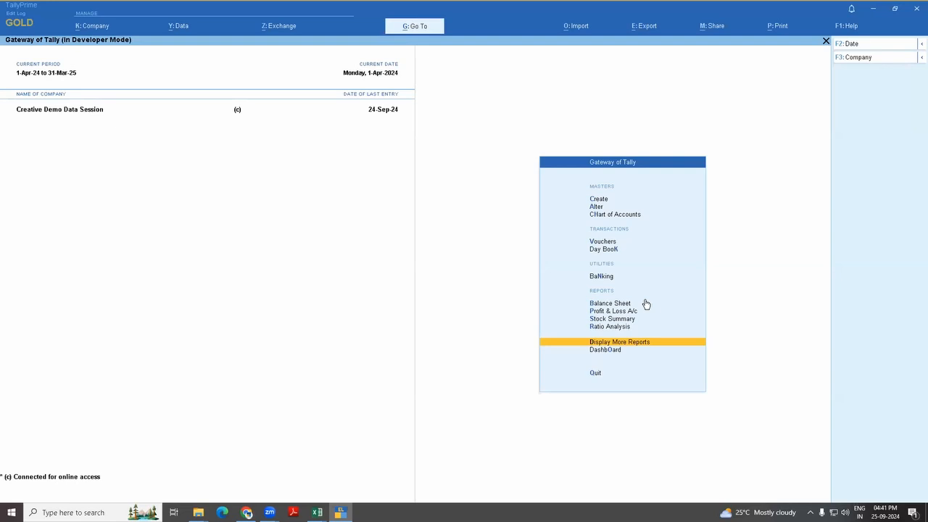
# Open the last September voucher in the Sales Register and proceed to its Bill-wise Details.
pyautogui.press('Return')
pyautogui.press('a')
pyautogui.press('s')
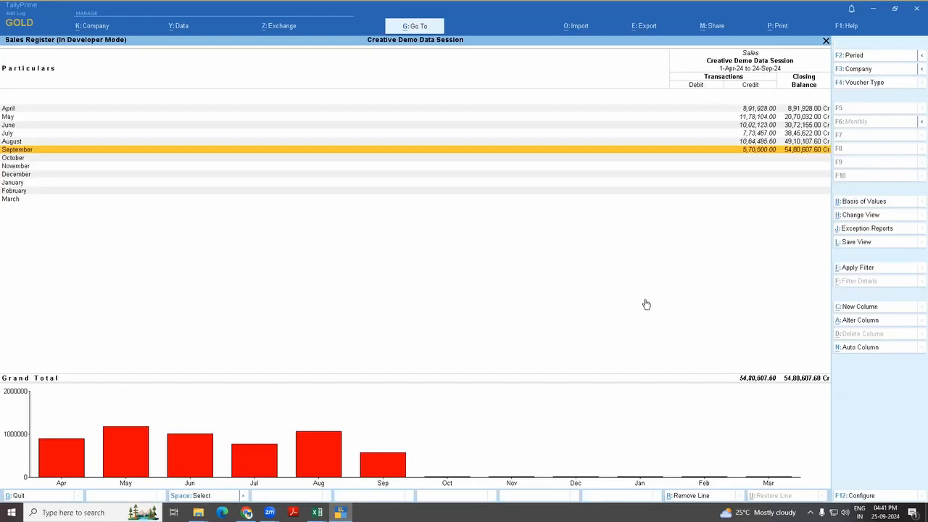
pyautogui.press('Return')
pyautogui.press('End')
pyautogui.press('Return')
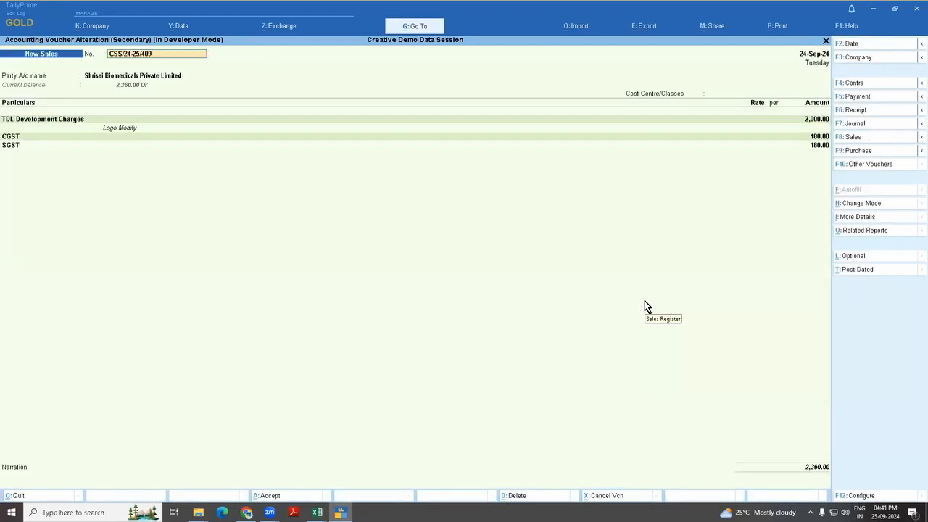
pyautogui.press('Return')
pyautogui.hotkey('ctrl', 'a')
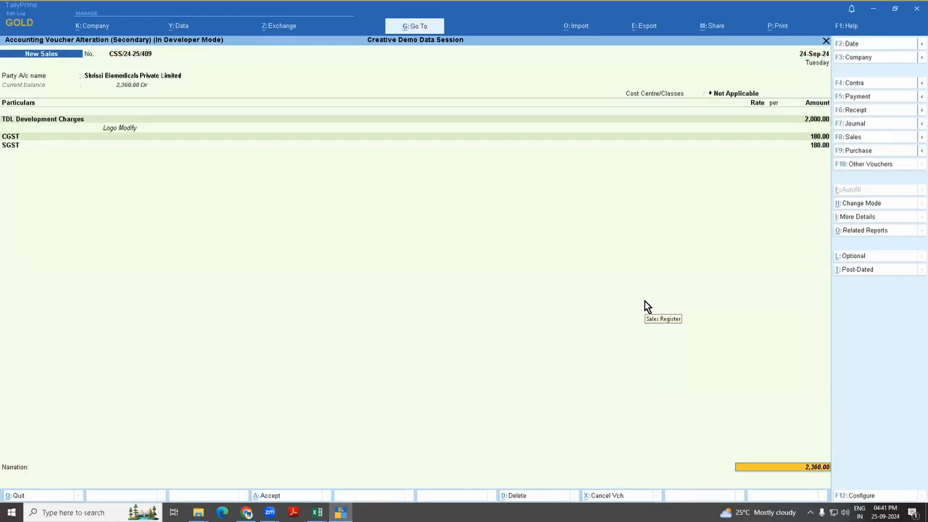
pyautogui.press('Return')
pyautogui.press('Return')
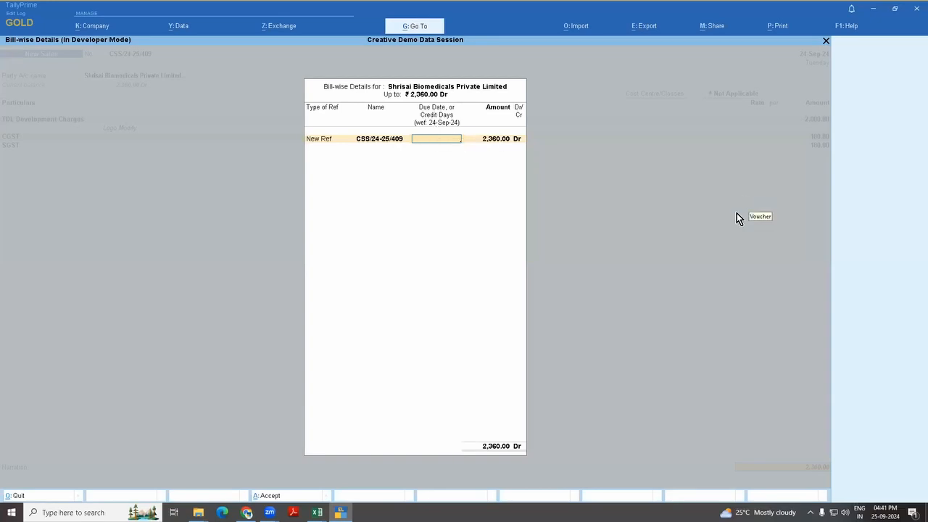
# Try credit periods of 30 days and 60 days for the New Ref bill of Shrisai Biomedicals Private Limited.
pyautogui.write('30')
pyautogui.press('Return')
pyautogui.press('BackSpace')
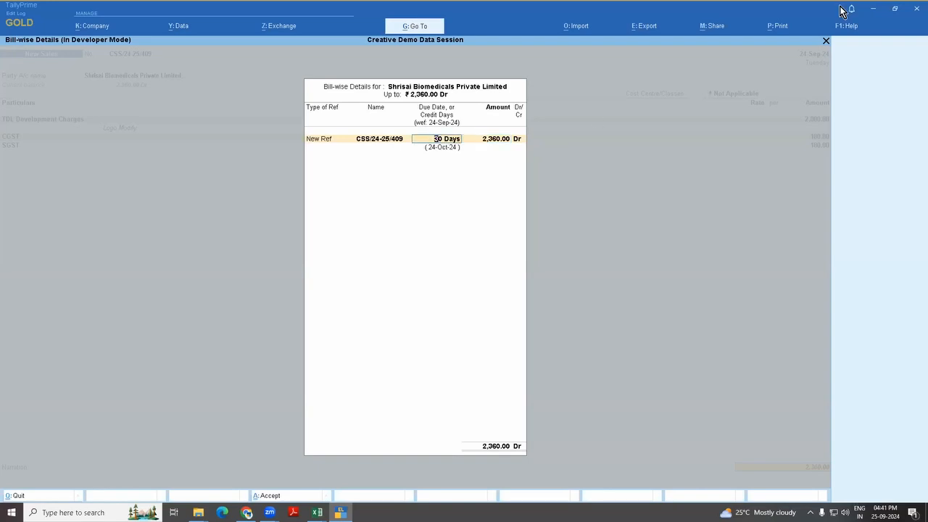
pyautogui.write('60')
pyautogui.press('Return')
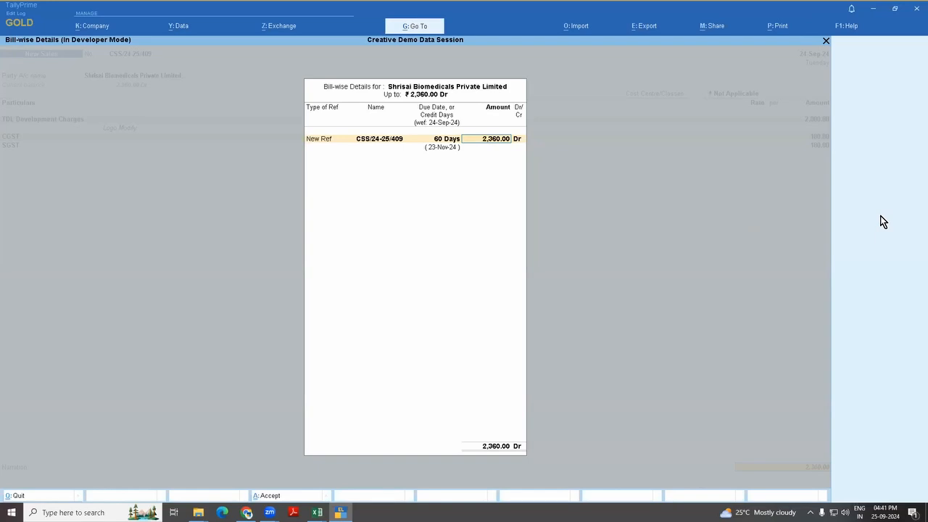
# Try a credit period of 15 days for the bill, and quit the sales voucher without saving.
pyautogui.press('BackSpace')
pyautogui.write('15')
pyautogui.press('Return')
pyautogui.press('BackSpace')
pyautogui.press('Escape')
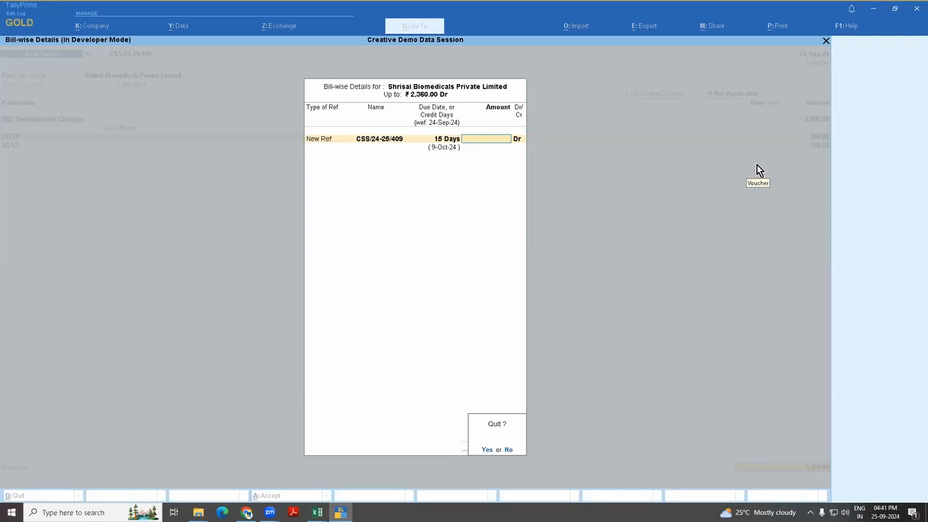
pyautogui.press('y')
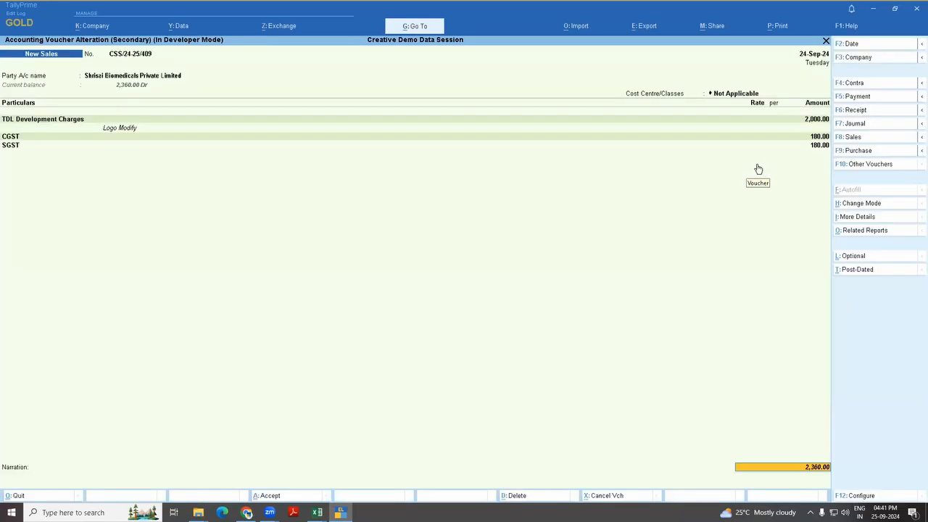
pyautogui.press('Escape')
pyautogui.press('y')
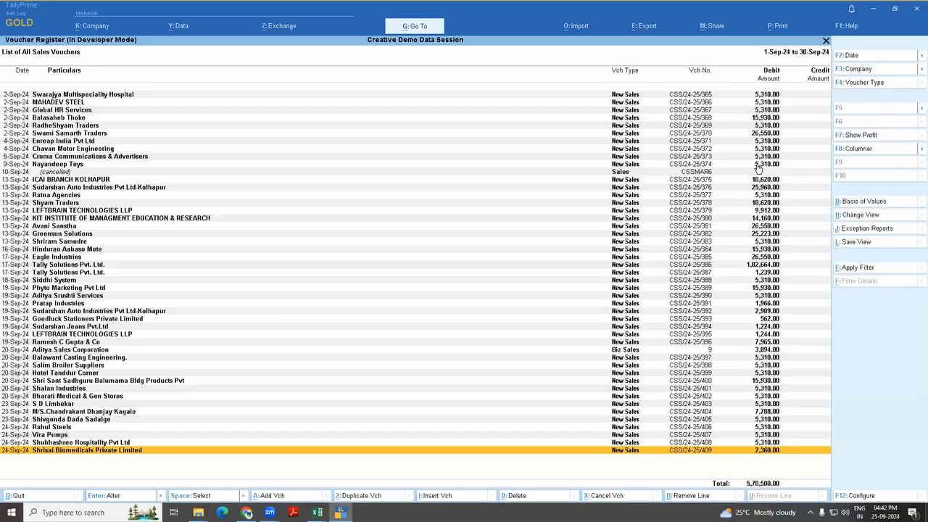
# Leave the sales voucher register and open the GSTR-1 report from the GST reports.
pyautogui.press('Escape')
pyautogui.press('Escape')
pyautogui.press('Escape')
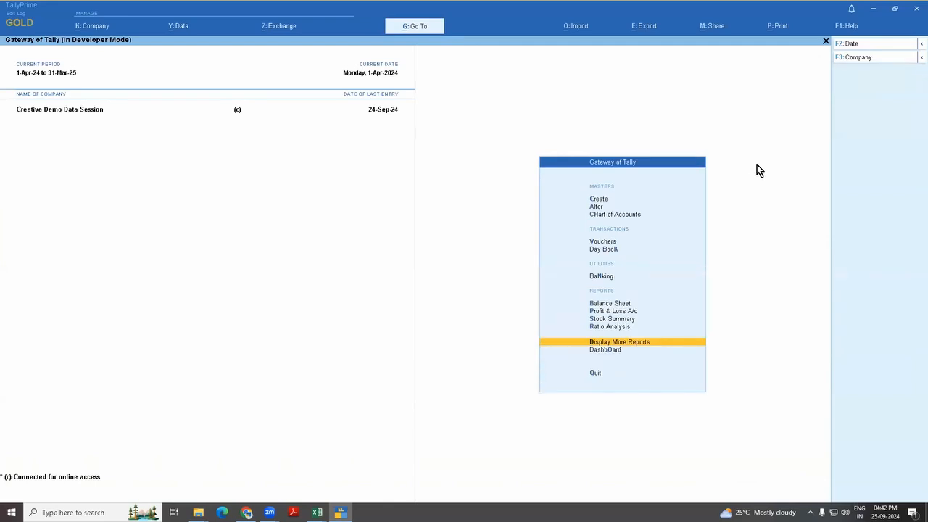
pyautogui.press('d')
pyautogui.press('o')
pyautogui.press('g')
pyautogui.press('Down')
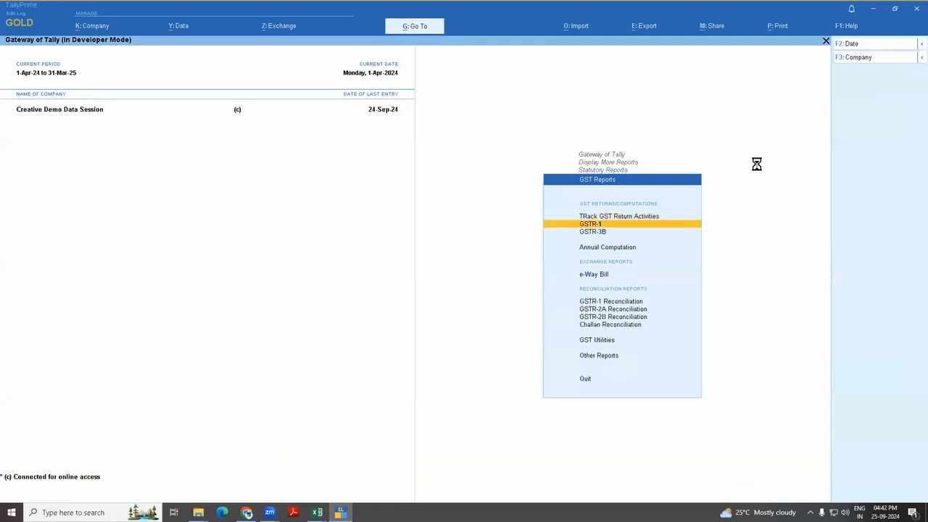
pyautogui.press('Return')
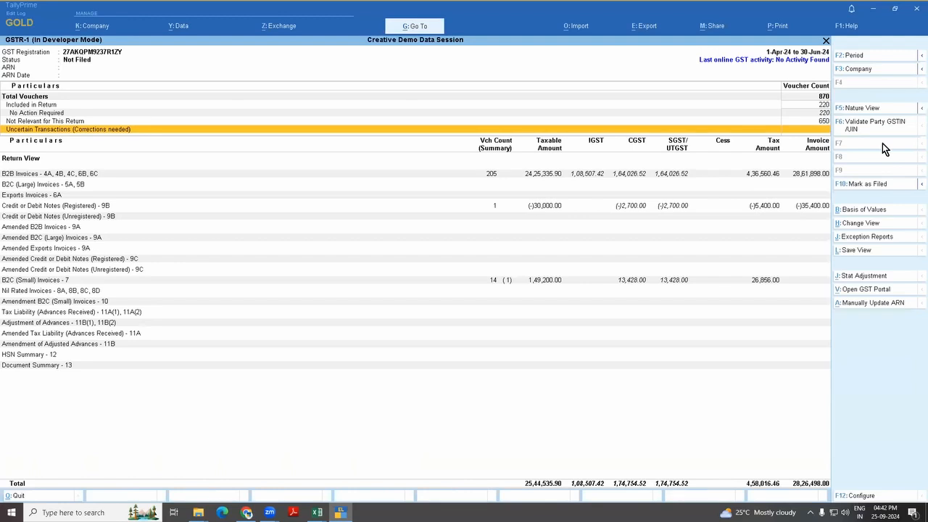
# Close GSTR-1, open the GSTR-3B report and switch it to Nature View.
pyautogui.press('Escape')
pyautogui.press('Down')
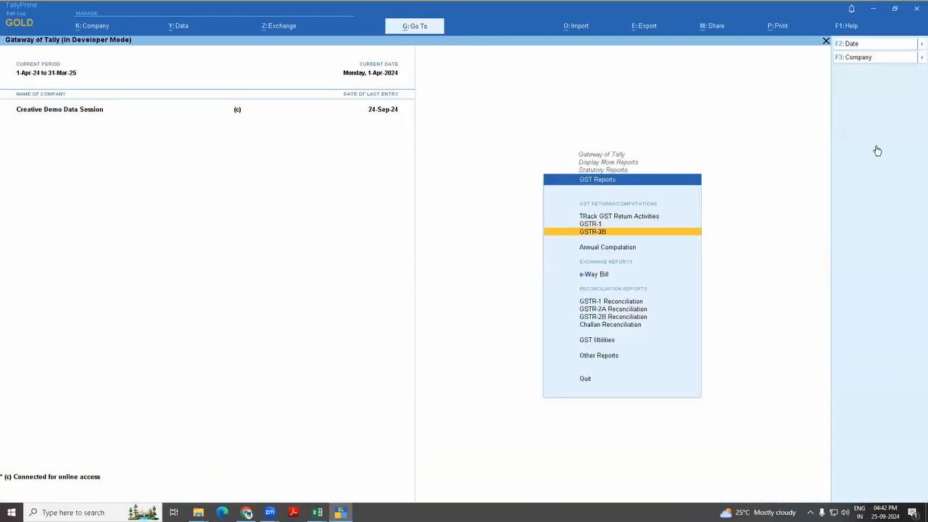
pyautogui.press('Return')
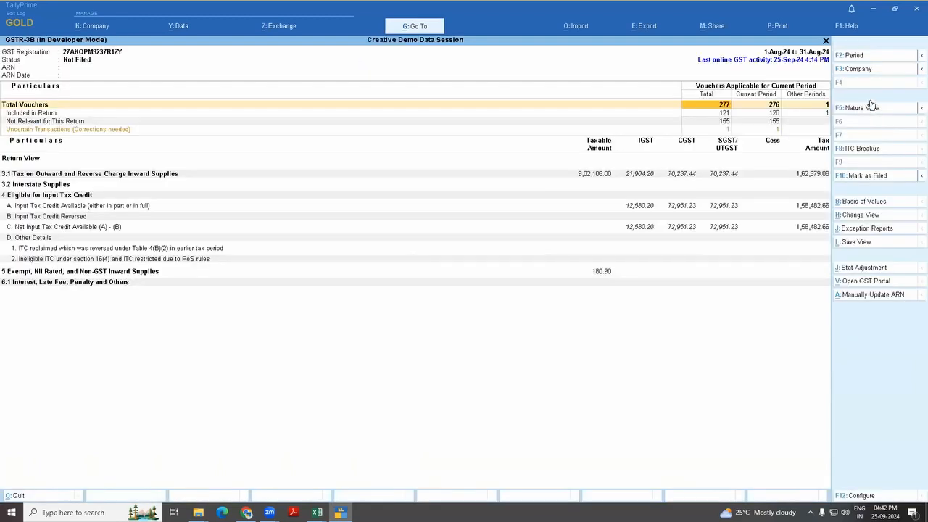
pyautogui.click(859, 110)
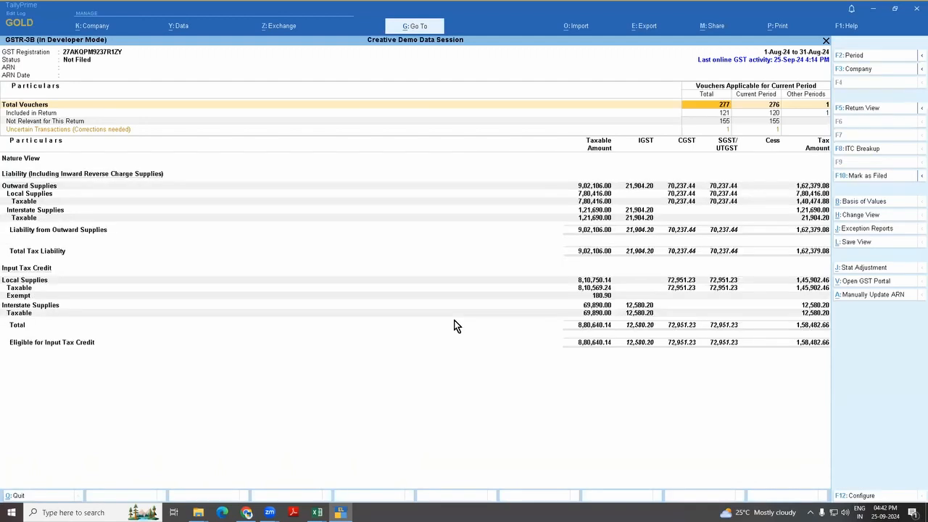
# Expand the Nature View to its detailed breakdown and open the voucher register for local taxable sales to registered dealers.
pyautogui.hotkey('alt', 'F5')
pyautogui.press('Down')
pyautogui.press('Down')
pyautogui.press('Down')
pyautogui.press('Down')
pyautogui.press('Down')
pyautogui.press('Down')
pyautogui.press('Down')
pyautogui.press('Down')
pyautogui.press('Down')
pyautogui.press('Down')
pyautogui.press('Down')
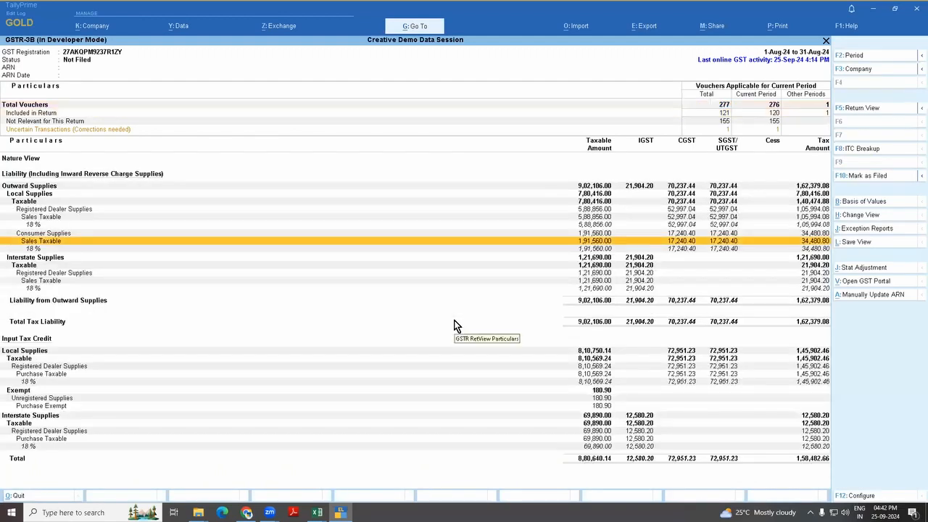
pyautogui.press('Up')
pyautogui.press('Up')
pyautogui.press('Up')
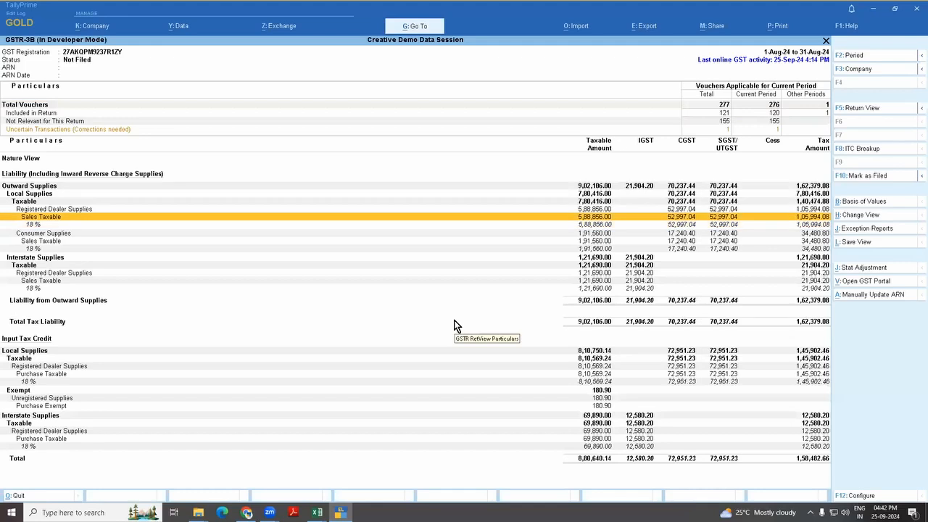
pyautogui.press('Return')
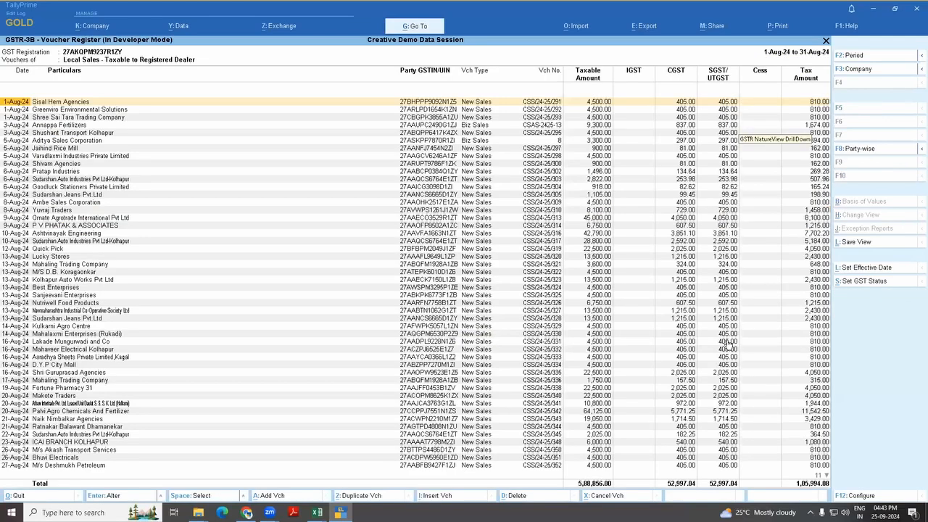
# View the Sisal Hem Agencies sales voucher from the register, and return to the GSTR-3B report.
pyautogui.press('Return')
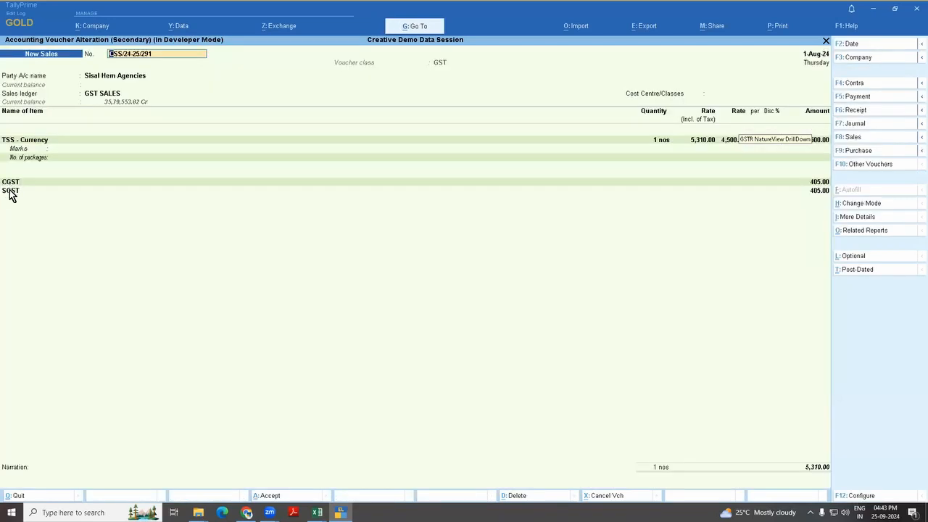
pyautogui.press('Escape')
pyautogui.press('Return')
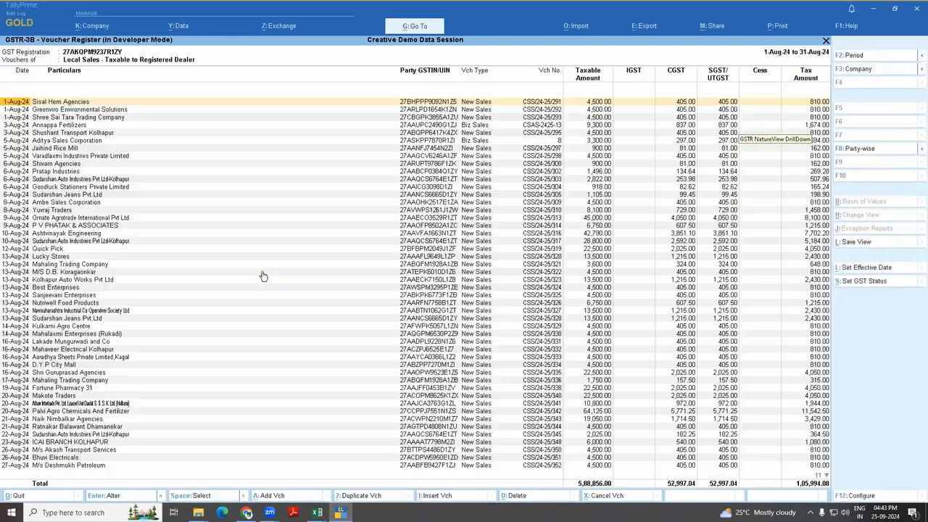
pyautogui.press('Escape')
# Examine the detailed breakdown of outward supplies and input tax credit in the GSTR-3B Nature View.
pyautogui.press('Down')
pyautogui.press('Down')
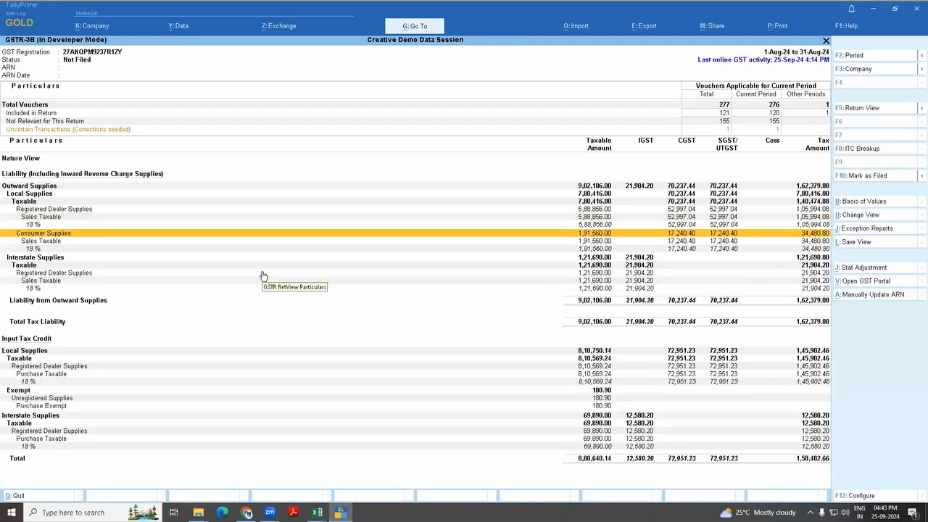
pyautogui.press('Down')
pyautogui.press('Down')
pyautogui.press('Down')
pyautogui.press('Down')
pyautogui.press('Down')
pyautogui.press('Down')
pyautogui.press('Down')
pyautogui.press('Down')
pyautogui.press('Down')
pyautogui.press('Down')
pyautogui.press('Down')
pyautogui.press('Down')
pyautogui.press('Down')
pyautogui.press('Down')
pyautogui.press('Down')
pyautogui.press('Down')
pyautogui.press('Down')
pyautogui.press('Down')
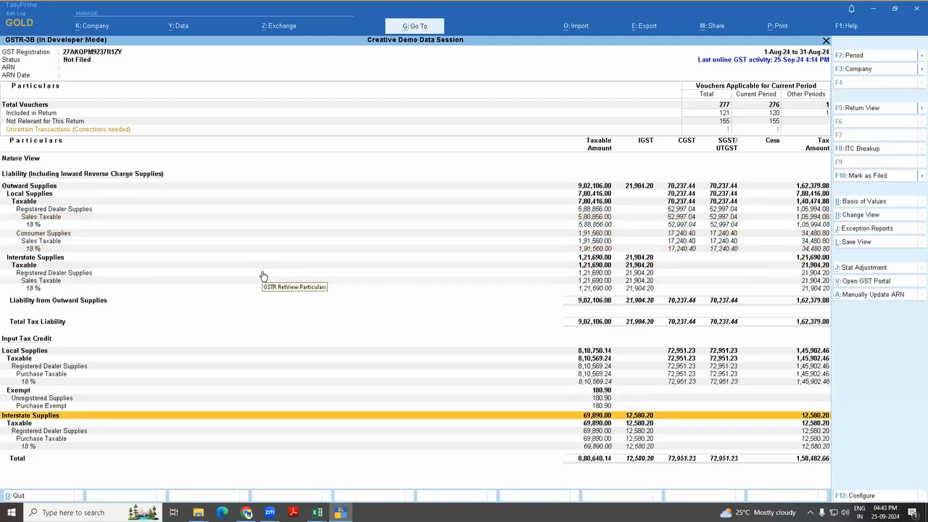
pyautogui.press('Down')
pyautogui.press('Down')
pyautogui.press('Down')
pyautogui.press('Down')
pyautogui.press('Up')
pyautogui.press('Up')
pyautogui.press('Up')
pyautogui.press('Up')
pyautogui.press('Up')
pyautogui.press('Up')
pyautogui.press('Up')
pyautogui.press('Up')
pyautogui.press('Up')
pyautogui.press('Up')
pyautogui.press('Up')
pyautogui.press('Up')
pyautogui.press('Up')
pyautogui.press('Up')
pyautogui.press('Up')
pyautogui.press('Up')
pyautogui.press('Up')
pyautogui.press('Up')
pyautogui.press('Up')
pyautogui.press('Up')
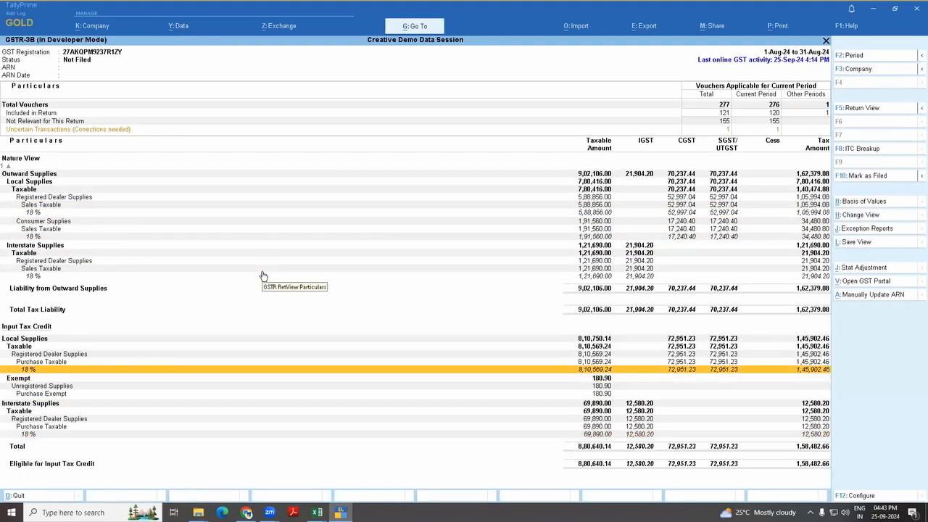
pyautogui.press('Up')
pyautogui.press('Down')
pyautogui.press('Down')
pyautogui.press('Down')
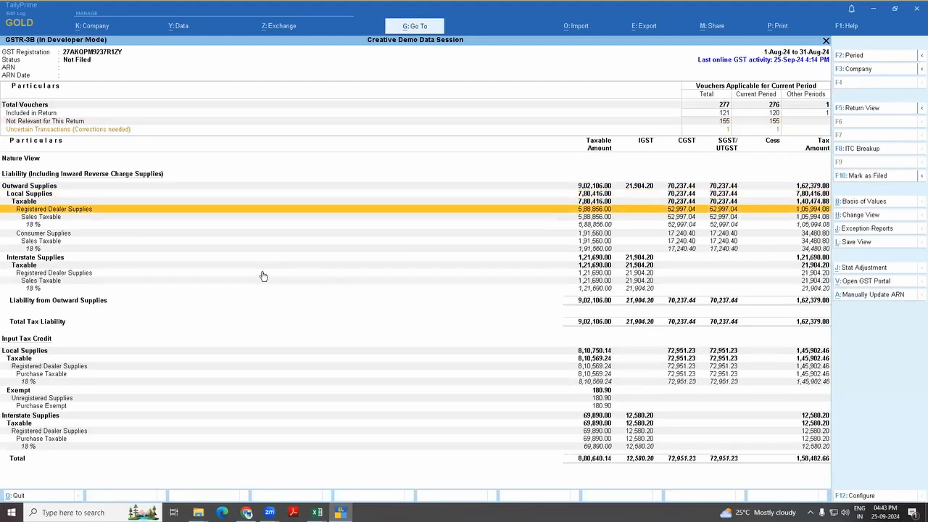
pyautogui.press('Down')
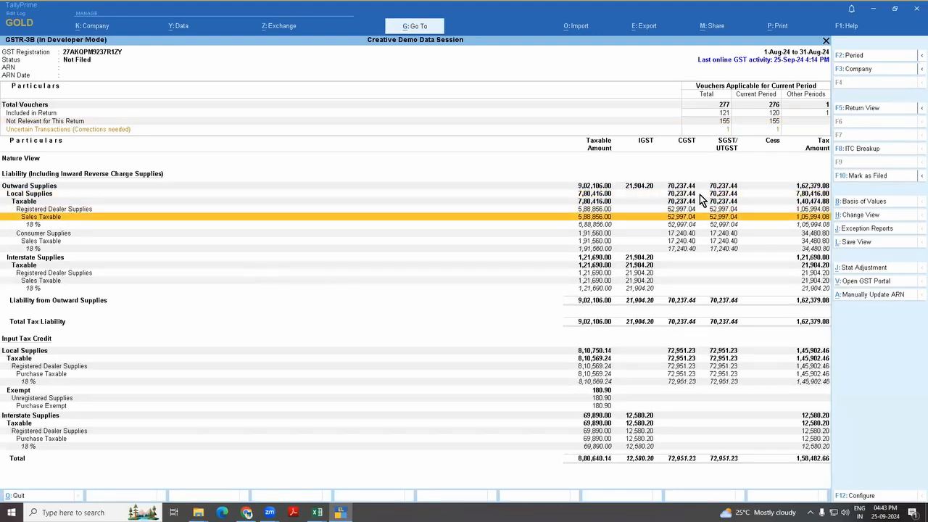
# Compare the GSTR-3B Return View with the Nature View, and go back to the Gateway of Tally.
pyautogui.click(858, 109)
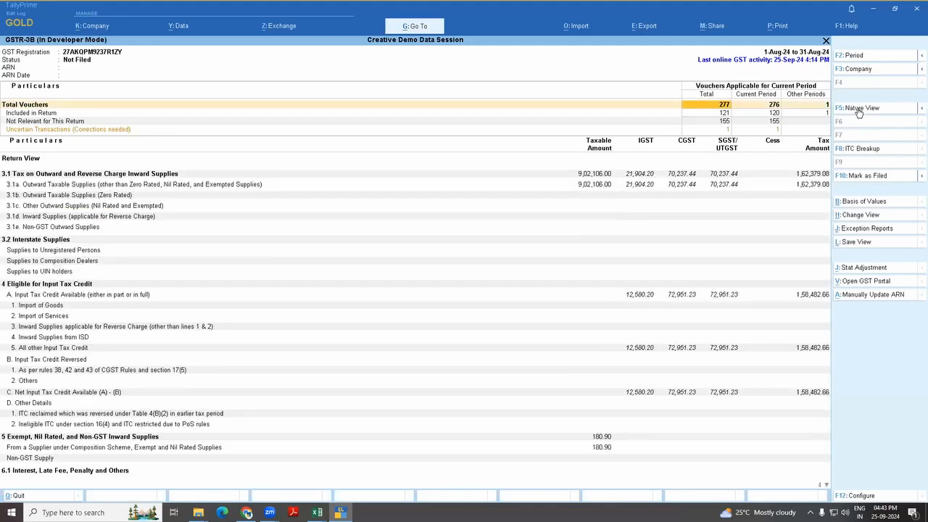
pyautogui.click(859, 110)
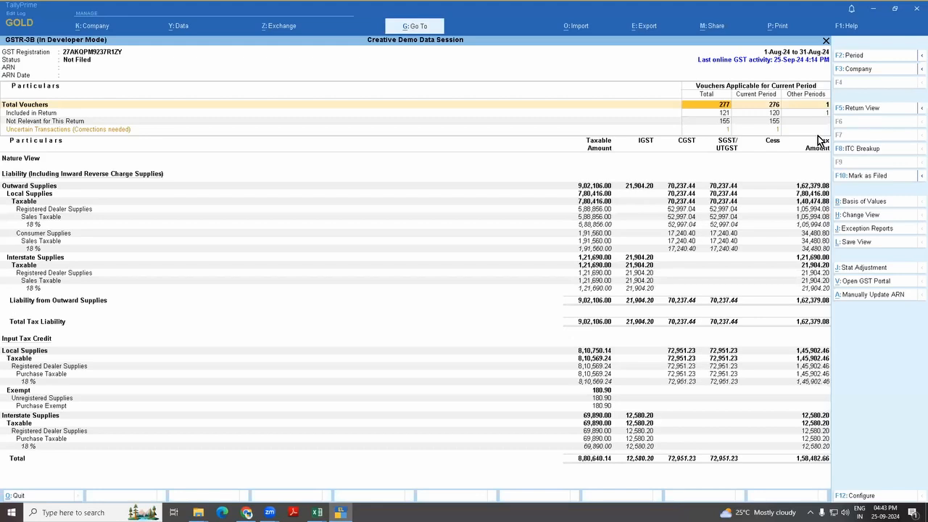
pyautogui.press('Escape')
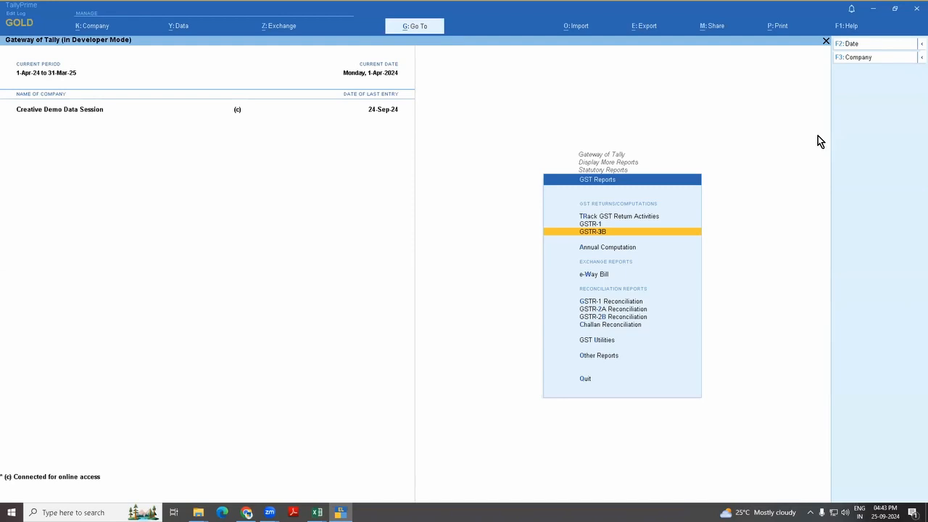
pyautogui.press('Return')
pyautogui.press('Escape')
pyautogui.press('Escape')
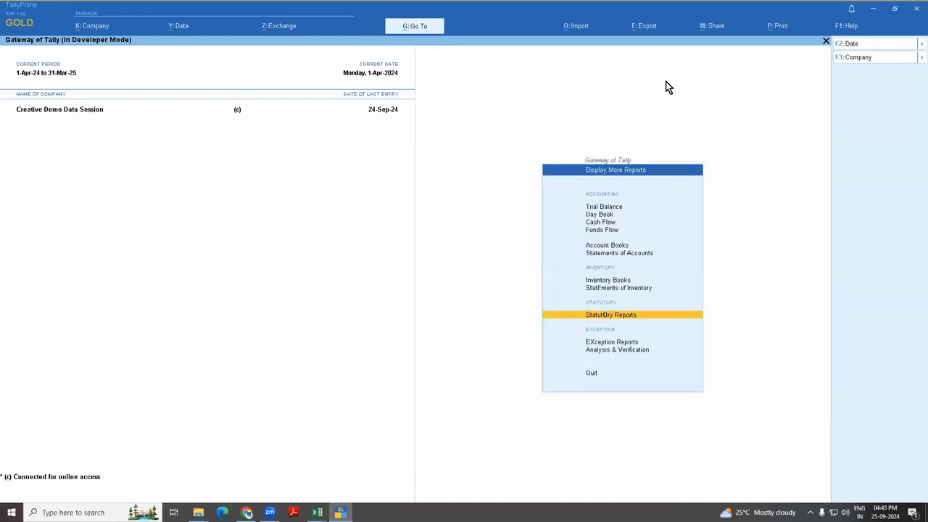
pyautogui.press('Escape')
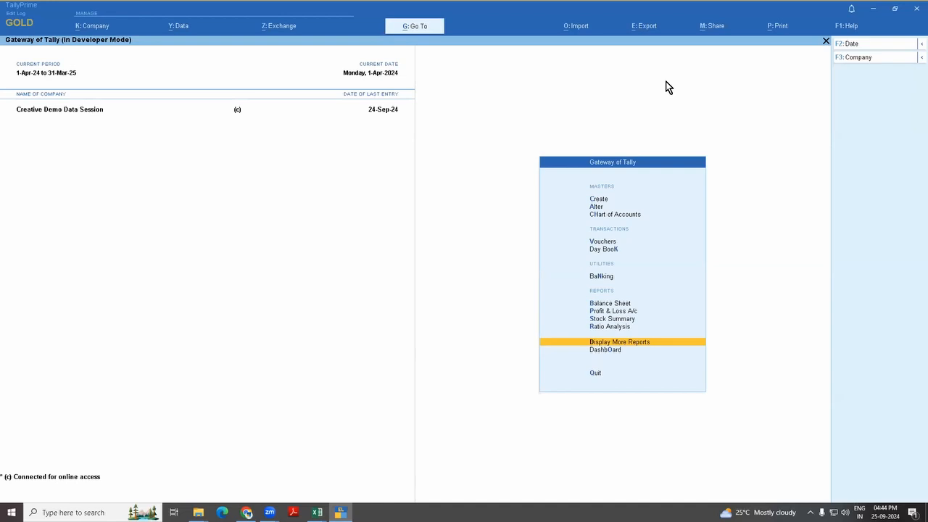
# Open the GSTR-2B Reconciliation report from the GST reports.
pyautogui.press('d')
pyautogui.press('u')
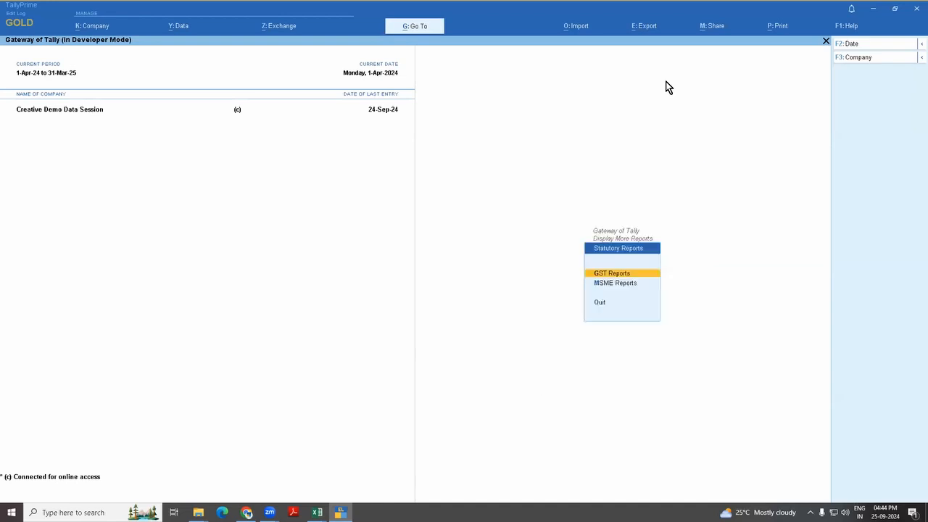
pyautogui.press('g')
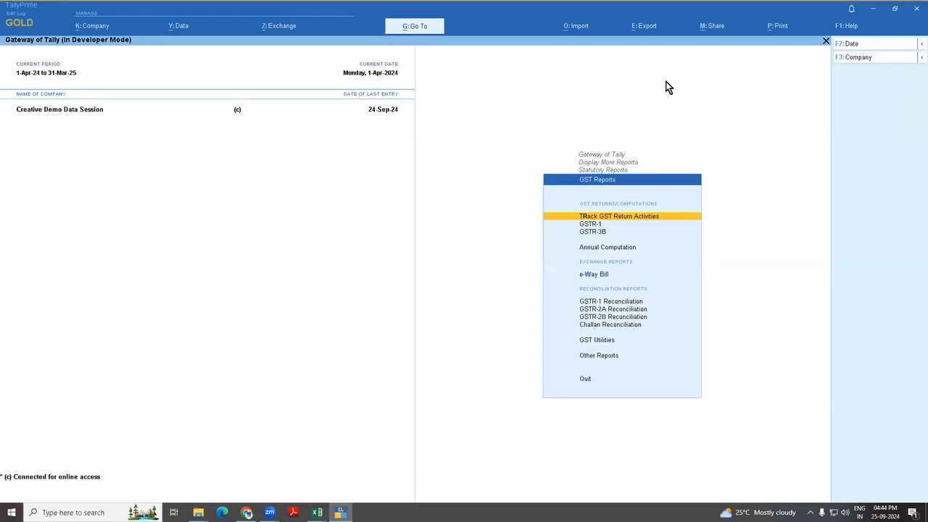
pyautogui.press('Down')
pyautogui.press('Down')
pyautogui.press('Down')
pyautogui.press('Down')
pyautogui.press('Down')
pyautogui.press('Down')
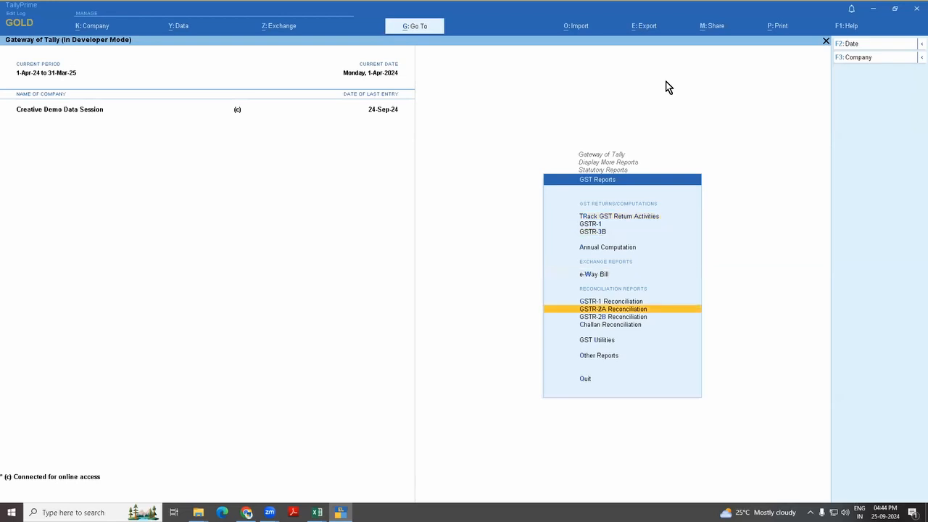
pyautogui.press('Down')
pyautogui.press('Return')
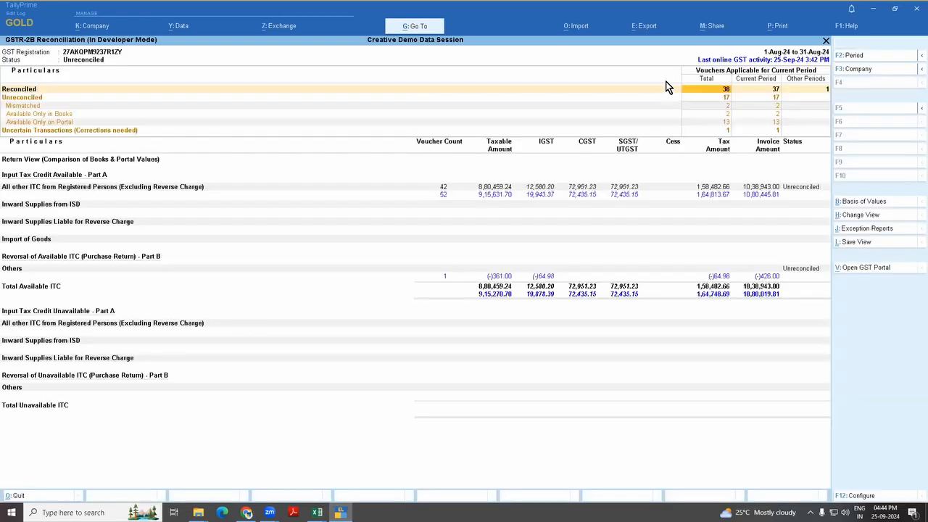
# Drill down from All other ITC from Registered Persons to the party-wise summary of B2B Invoices.
pyautogui.press('Down')
pyautogui.press('Down')
pyautogui.press('Down')
pyautogui.press('Down')
pyautogui.press('Down')
pyautogui.press('Down')
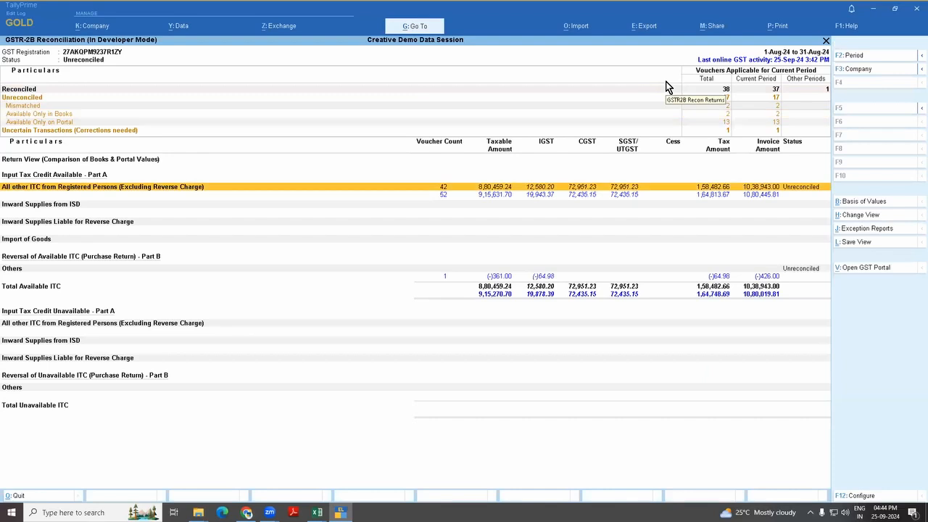
pyautogui.press('Return')
pyautogui.press('Return')
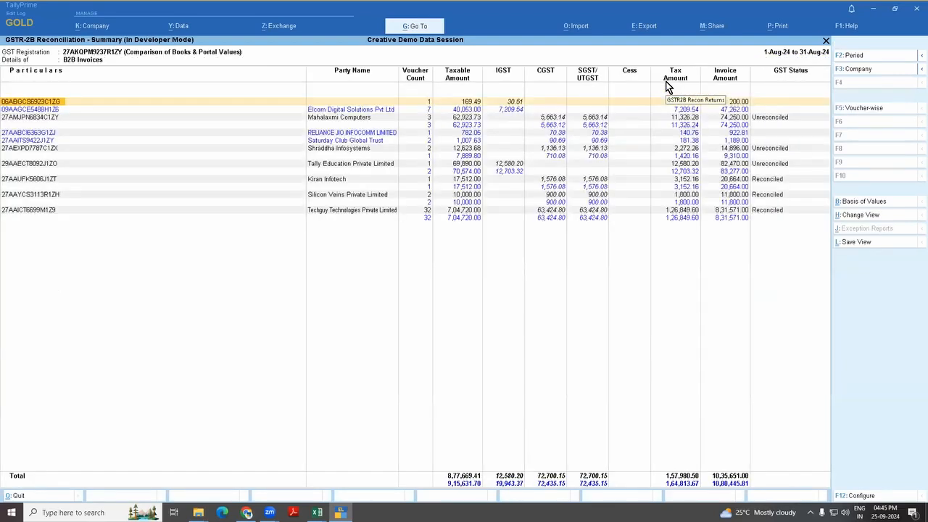
# Review the parties in the B2B Invoices summary and open the voucher register of Shraddha Infosystems.
pyautogui.press('Down')
pyautogui.press('Down')
pyautogui.press('Down')
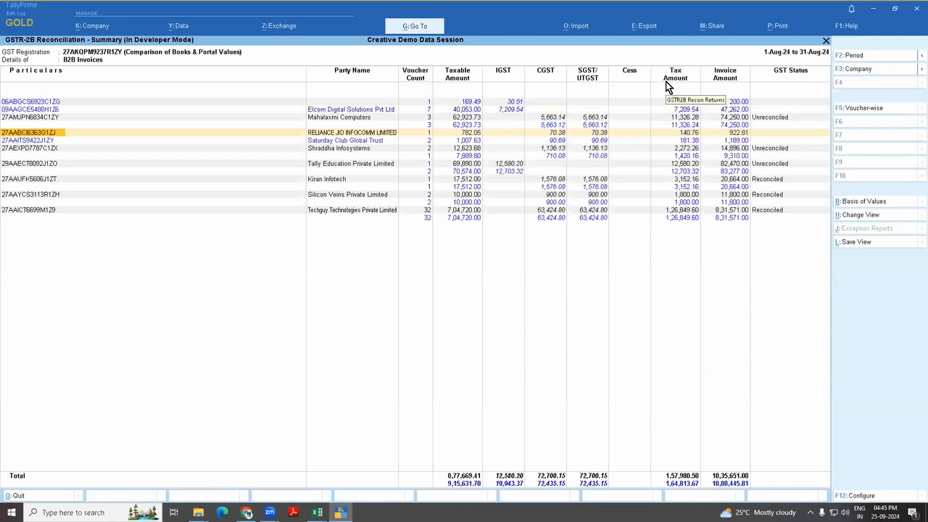
pyautogui.press('Up')
pyautogui.press('Up')
pyautogui.press('Up')
pyautogui.press('Down')
pyautogui.press('Down')
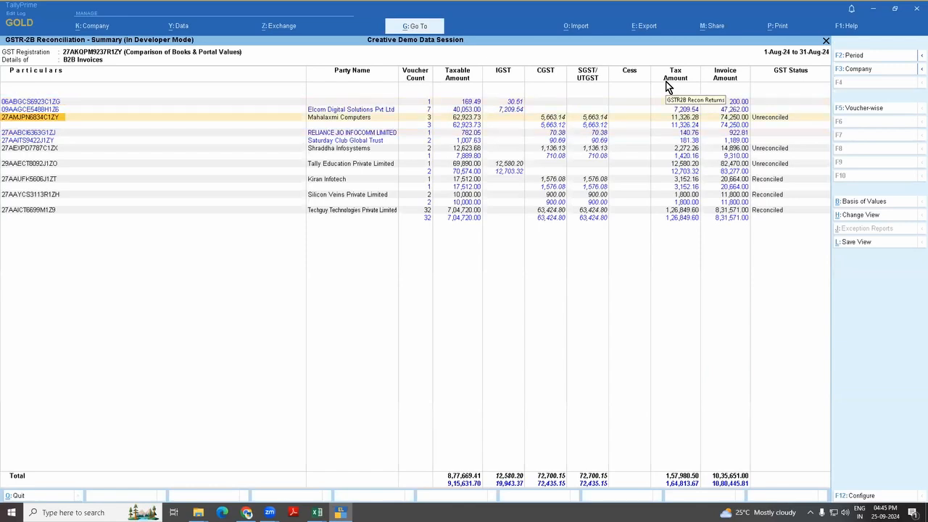
pyautogui.press('Down')
pyautogui.press('Down')
pyautogui.press('Down')
pyautogui.press('Return')
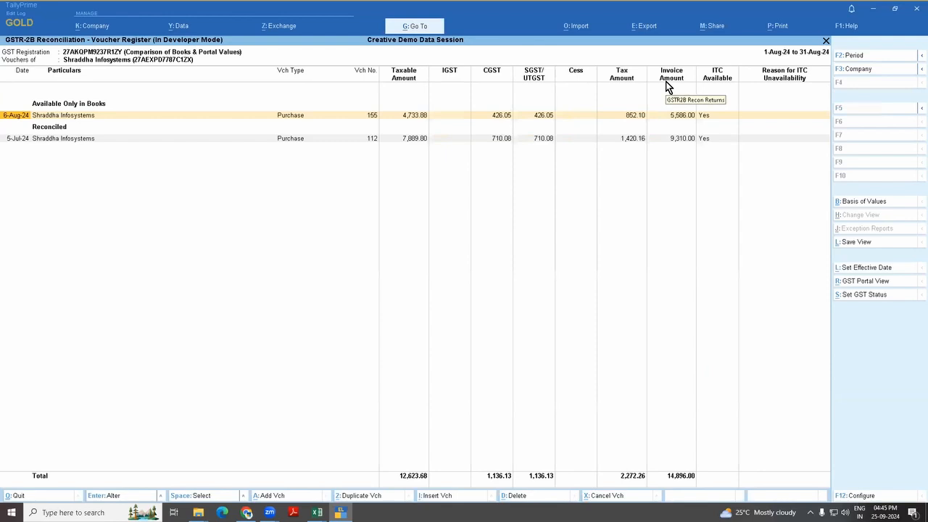
# Configure the voucher register to show the effective date for return, the document number and the document date.
pyautogui.press('F12')
pyautogui.press('Down')
pyautogui.press('Down')
pyautogui.press('Down')
pyautogui.press('Down')
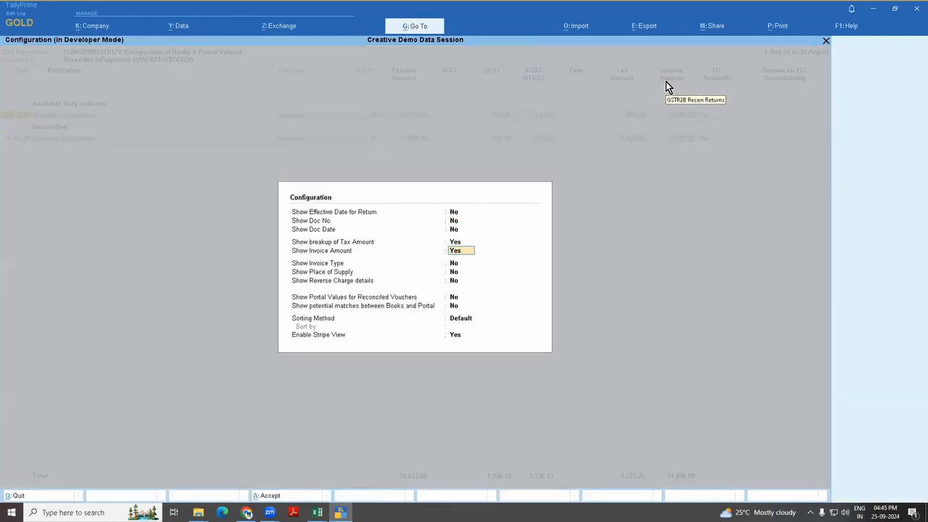
pyautogui.press('Up')
pyautogui.press('Up')
pyautogui.press('Up')
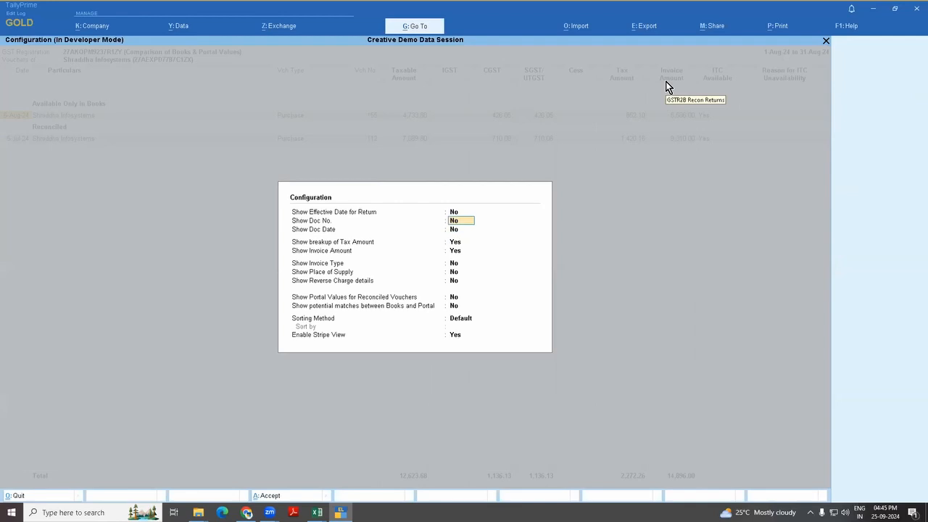
pyautogui.press('Up')
pyautogui.press('y')
pyautogui.press('y')
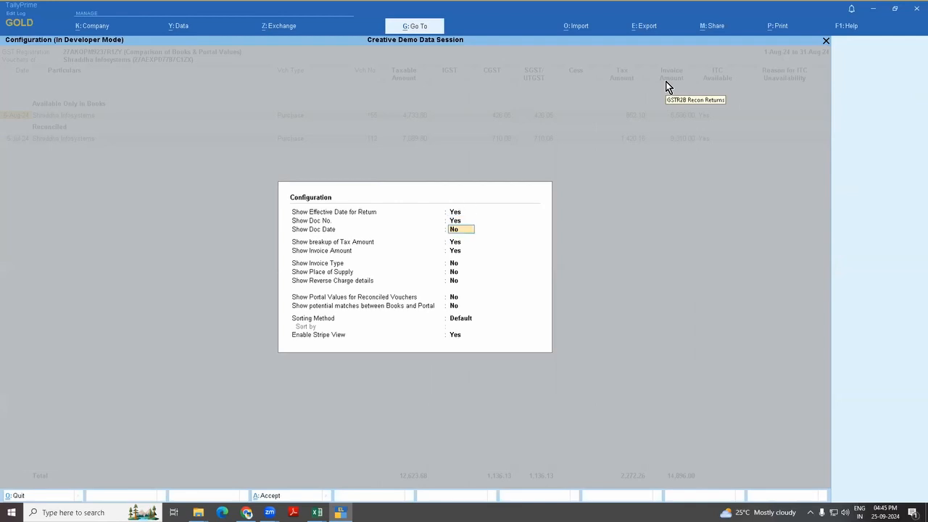
pyautogui.press('y')
pyautogui.press('ctrl')
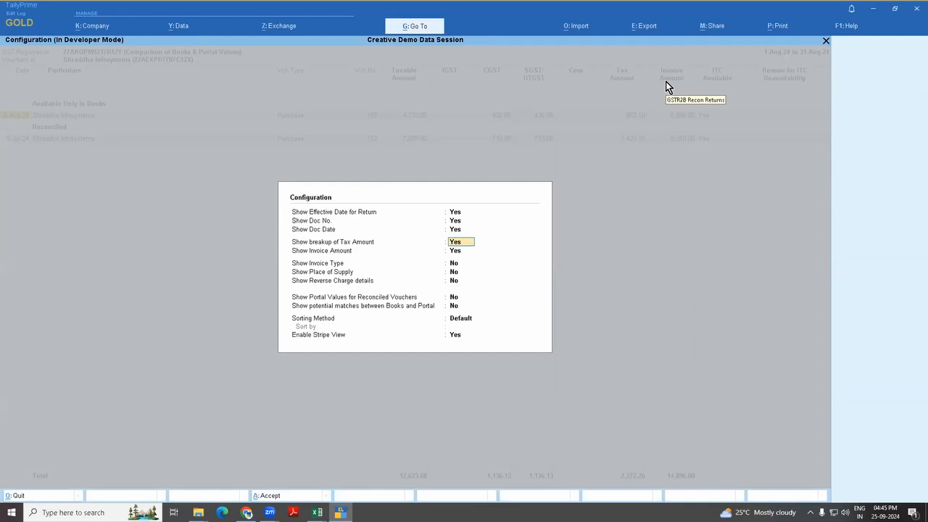
pyautogui.press('ctrl')
pyautogui.hotkey('ctrl', 'a')
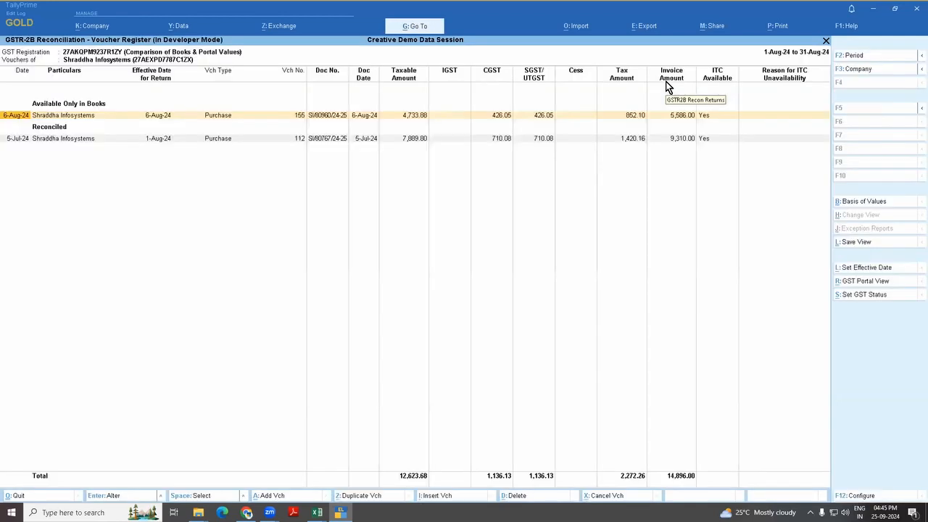
# Check the supplier invoice number in the 6-Aug-24 Shraddha Infosystems purchase voucher, and quit it without saving.
pyautogui.press('Right')
pyautogui.press('Right')
pyautogui.press('Right')
pyautogui.press('Right')
pyautogui.press('Right')
pyautogui.press('Down')
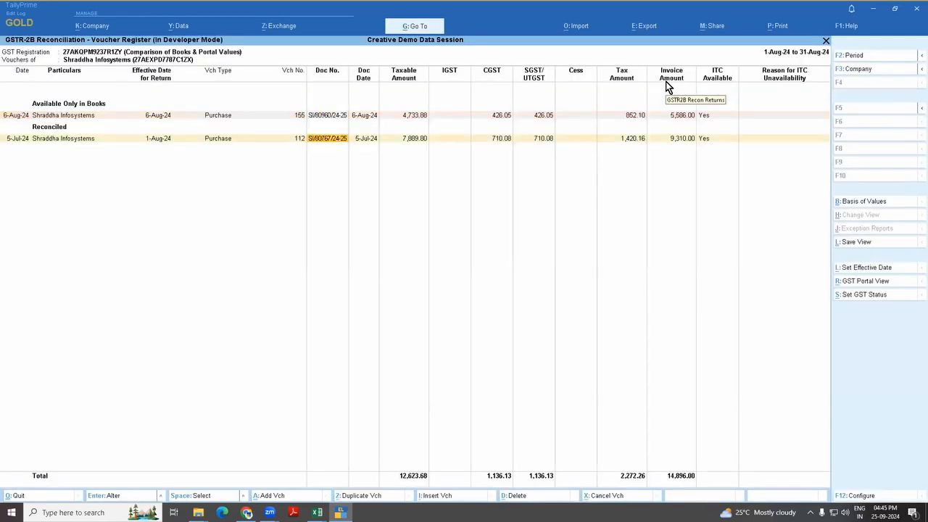
pyautogui.press('Up')
pyautogui.press('Return')
pyautogui.press('Return')
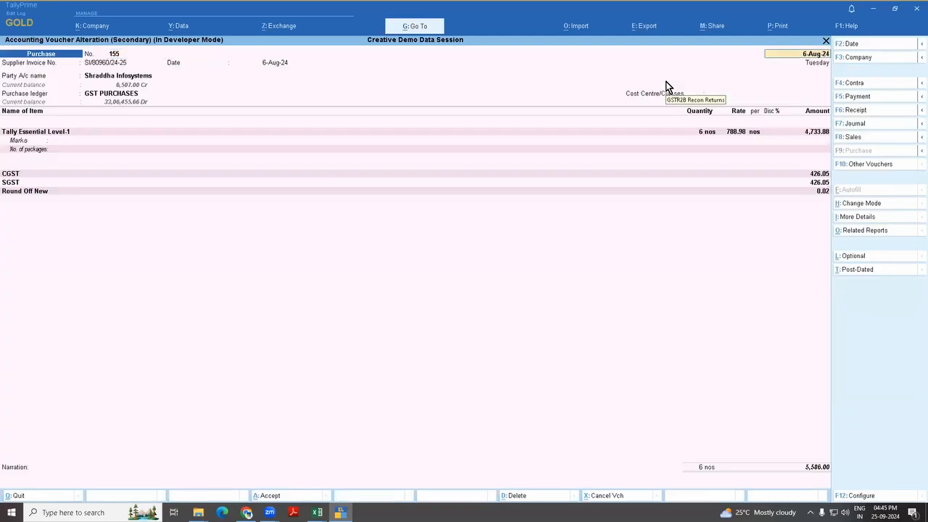
pyautogui.press('Return')
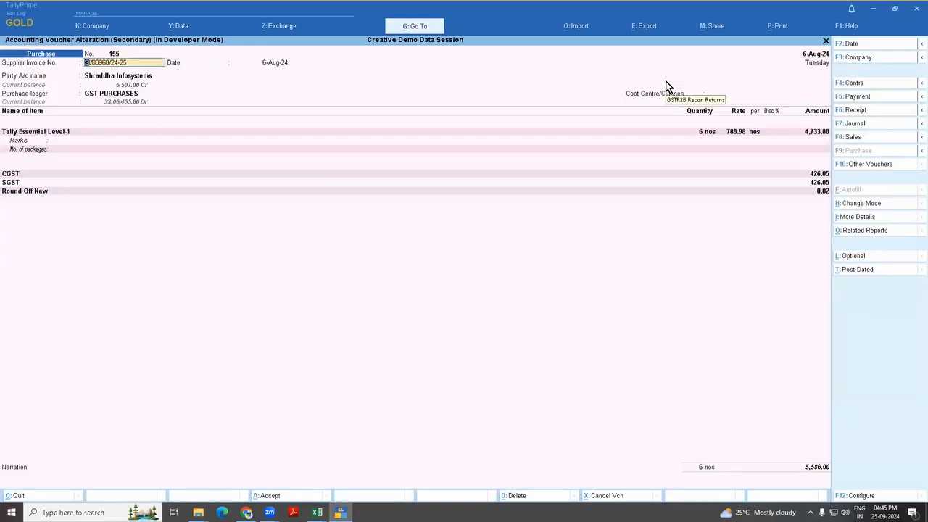
pyautogui.press('Escape')
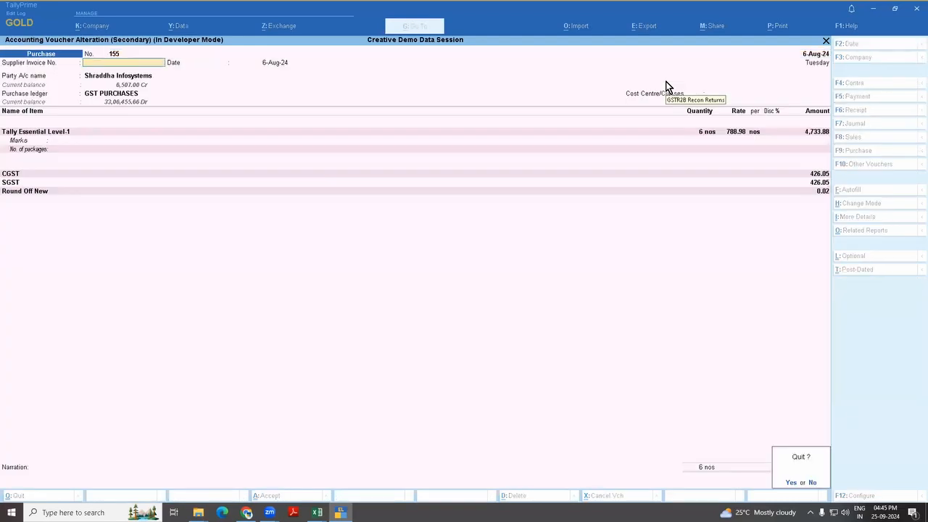
pyautogui.press('y')
# Reopen the 6-Aug-24 purchase voucher listed under Available Only in Books.
pyautogui.press('Down')
pyautogui.press('Up')
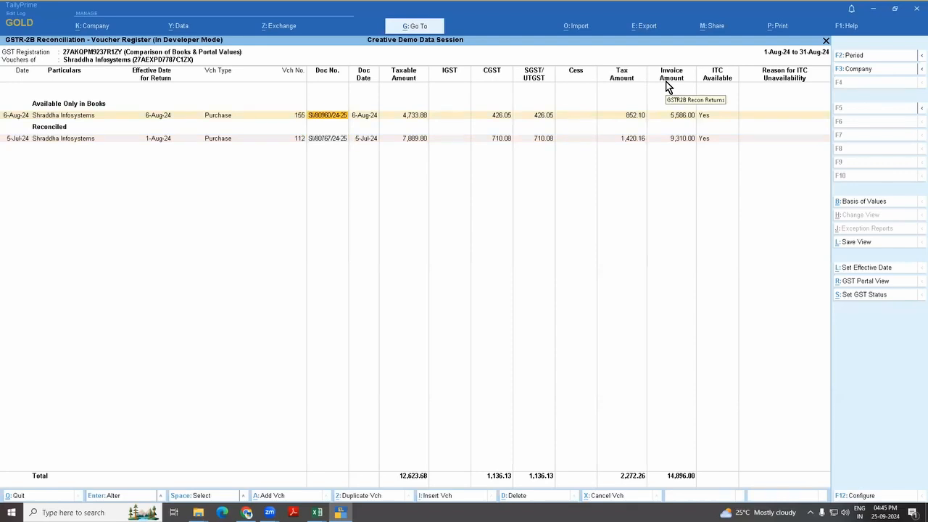
pyautogui.press('Return')
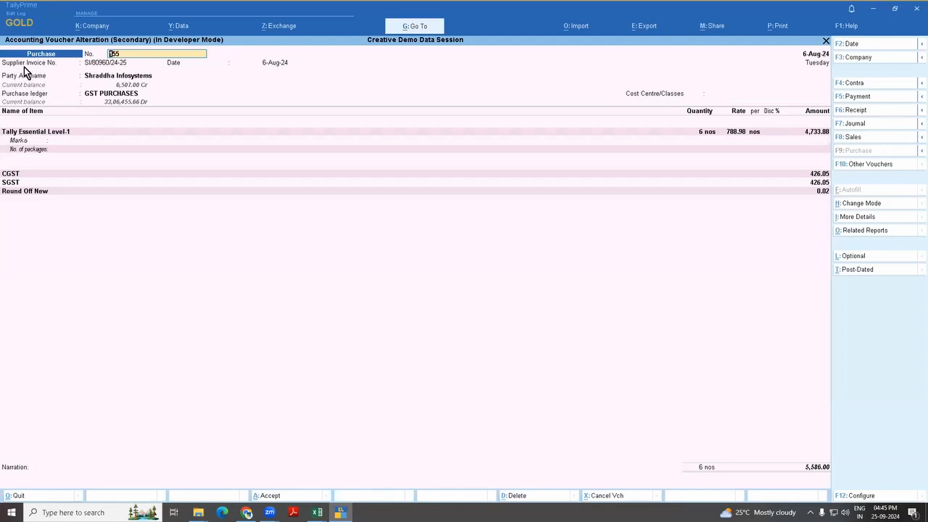
# Quit the 6-Aug-24 purchase voucher without saving and check the voucher register's display options for effective date, document number and document date.
pyautogui.press('Escape')
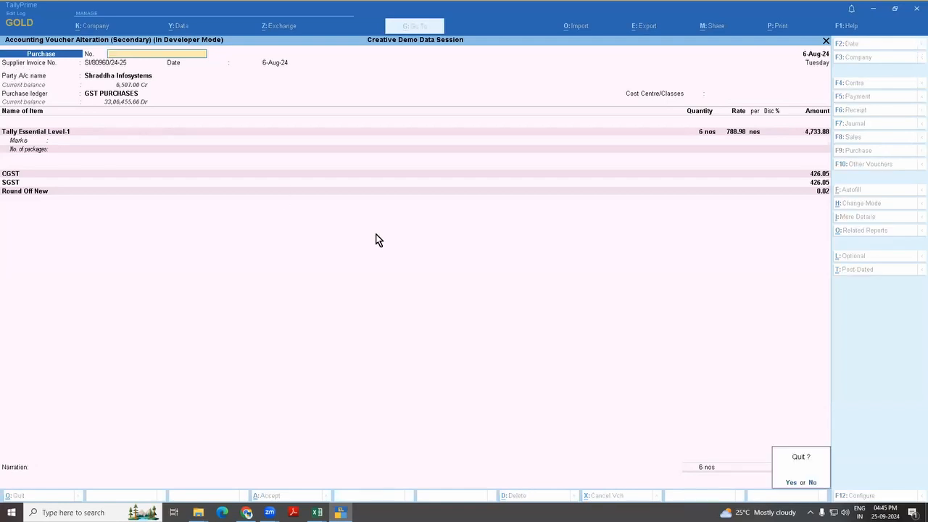
pyautogui.press('y')
pyautogui.press('F12')
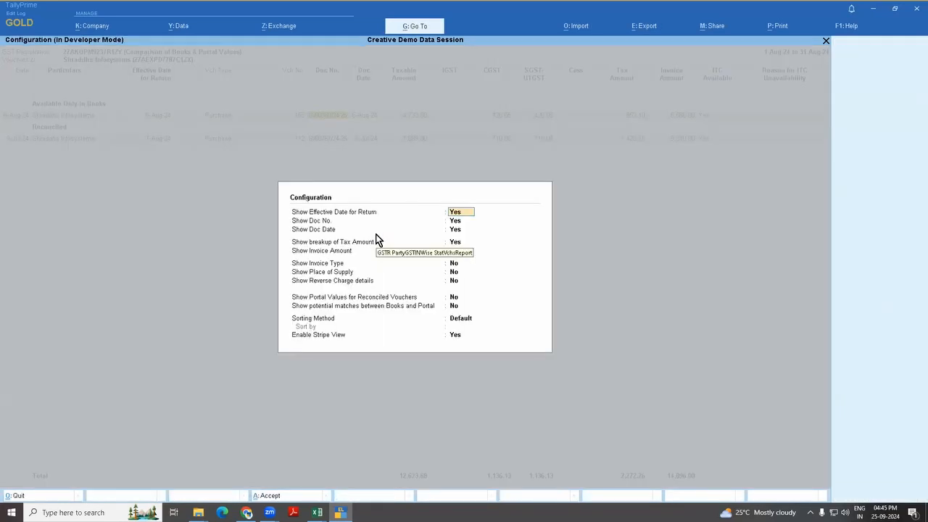
pyautogui.press('Return')
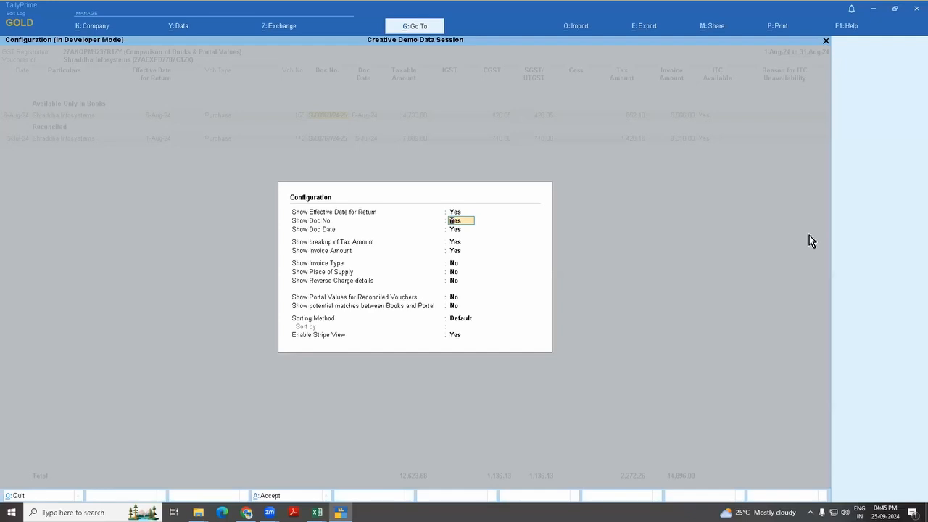
pyautogui.press('Escape')
pyautogui.hotkey('ctrl', 'a')
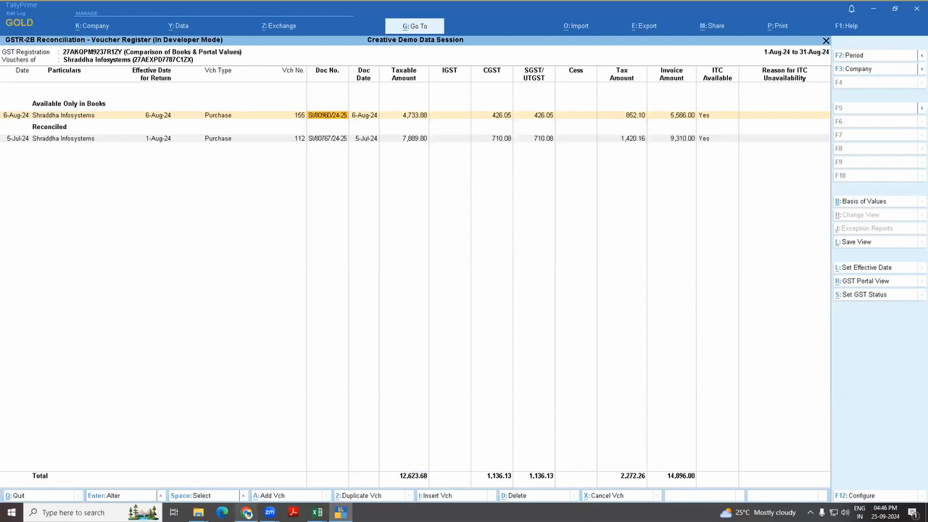
# Switch to Chrome and go from the E-Way Bill System page to the Zoom Post Attendee page.
pyautogui.moveTo(247, 512)
pyautogui.click(255, 487)
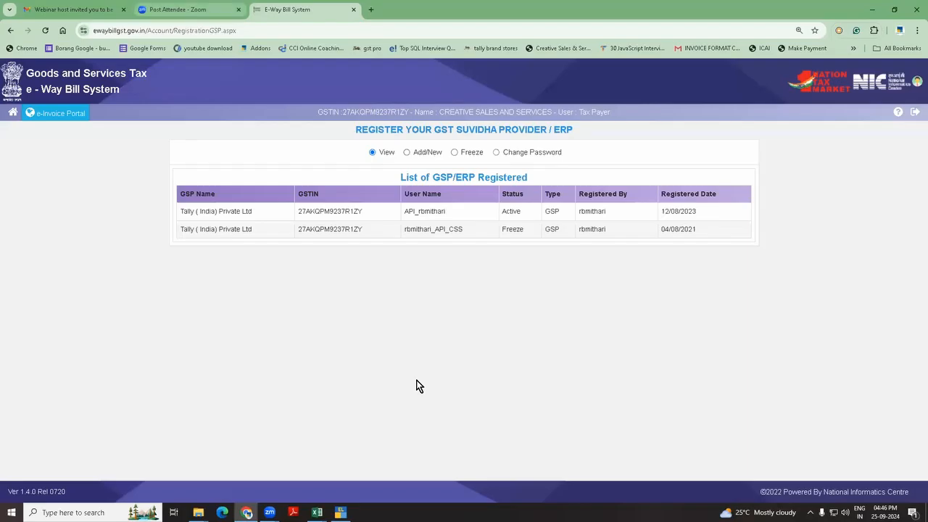
pyautogui.hotkey('ctrl', 'shift', 'Tab')
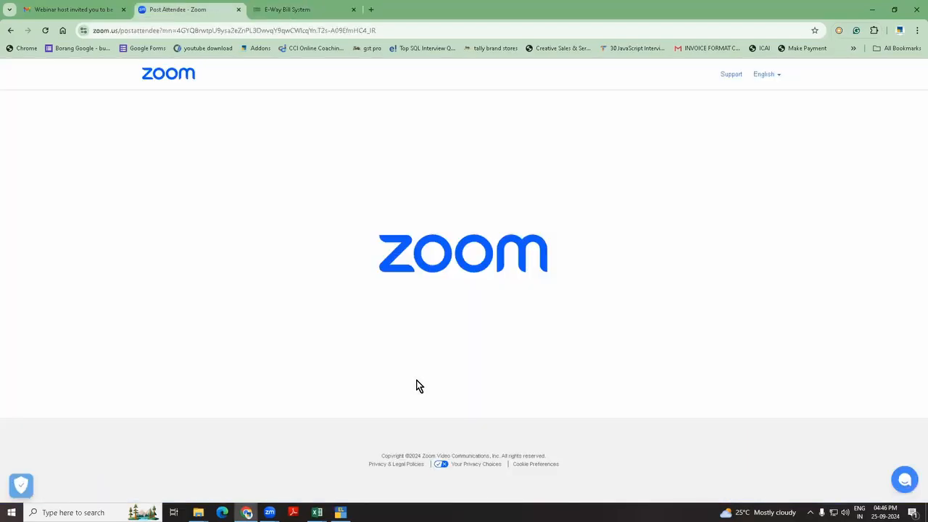